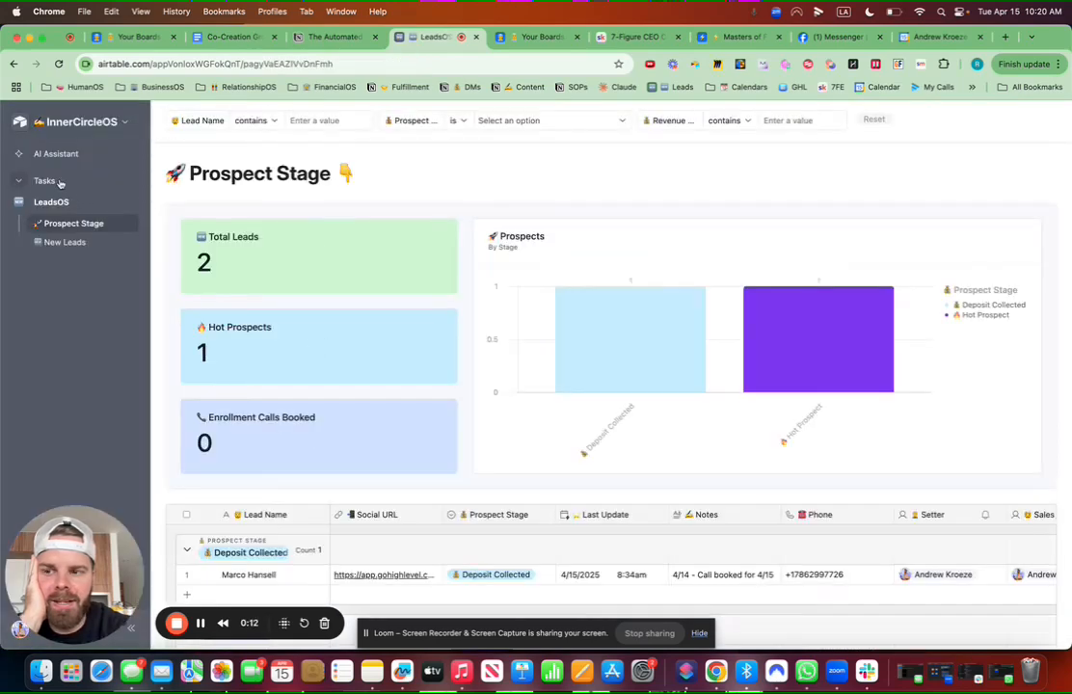
Step: Look through the My Tasks and Prospect Stage dashboards
click(92, 180)
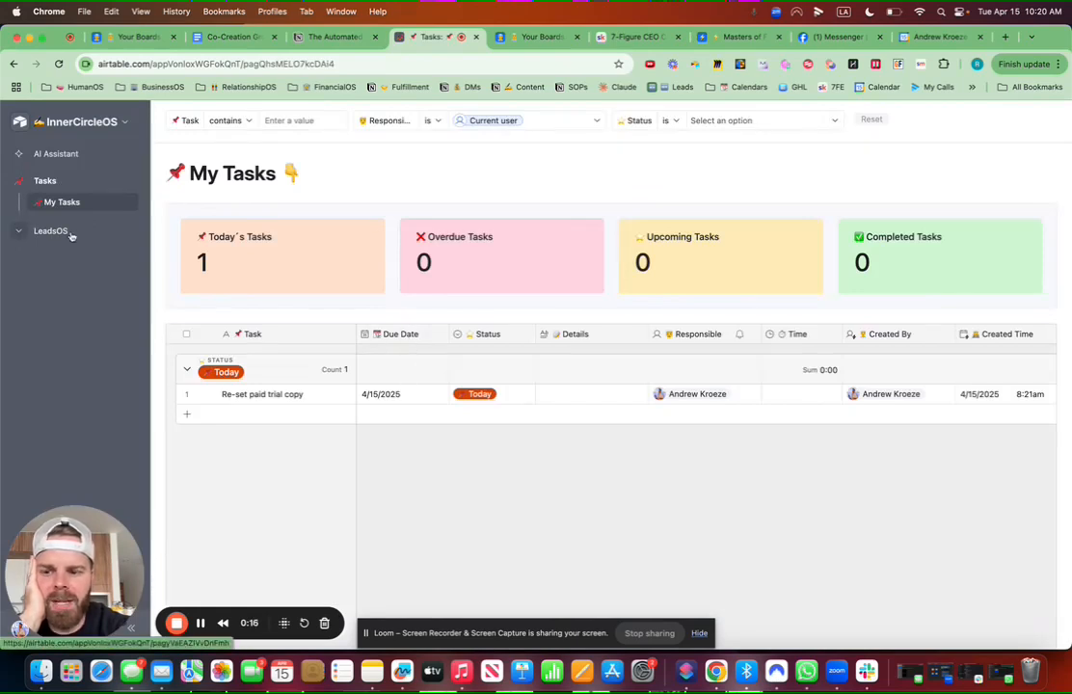
click(53, 232)
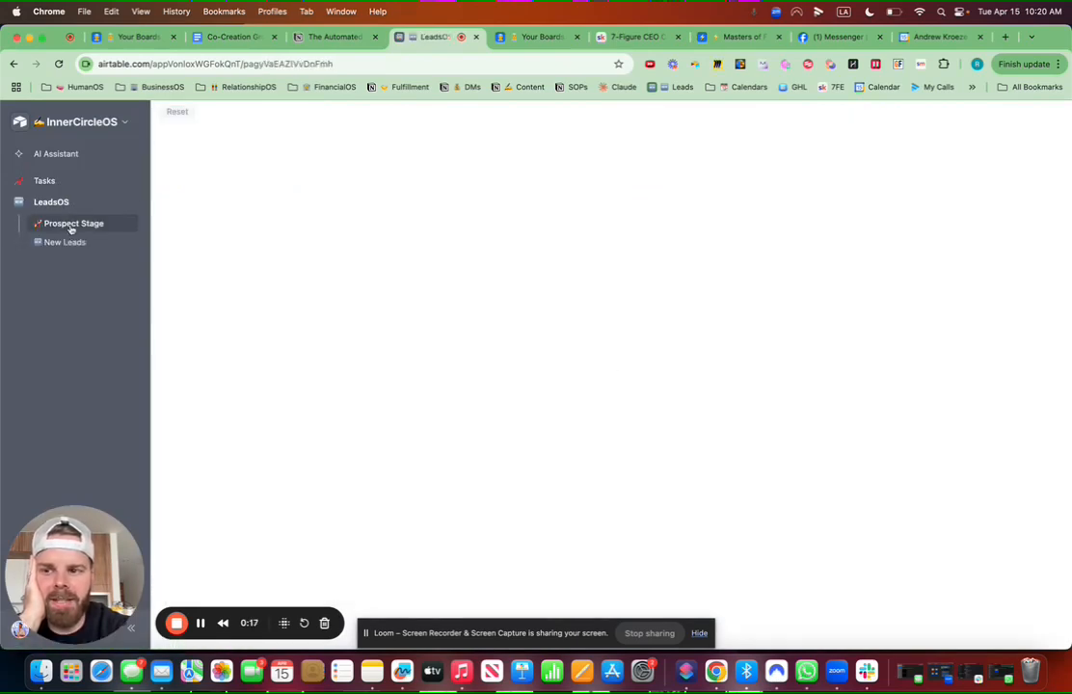
scroll(385, 349, down, 5)
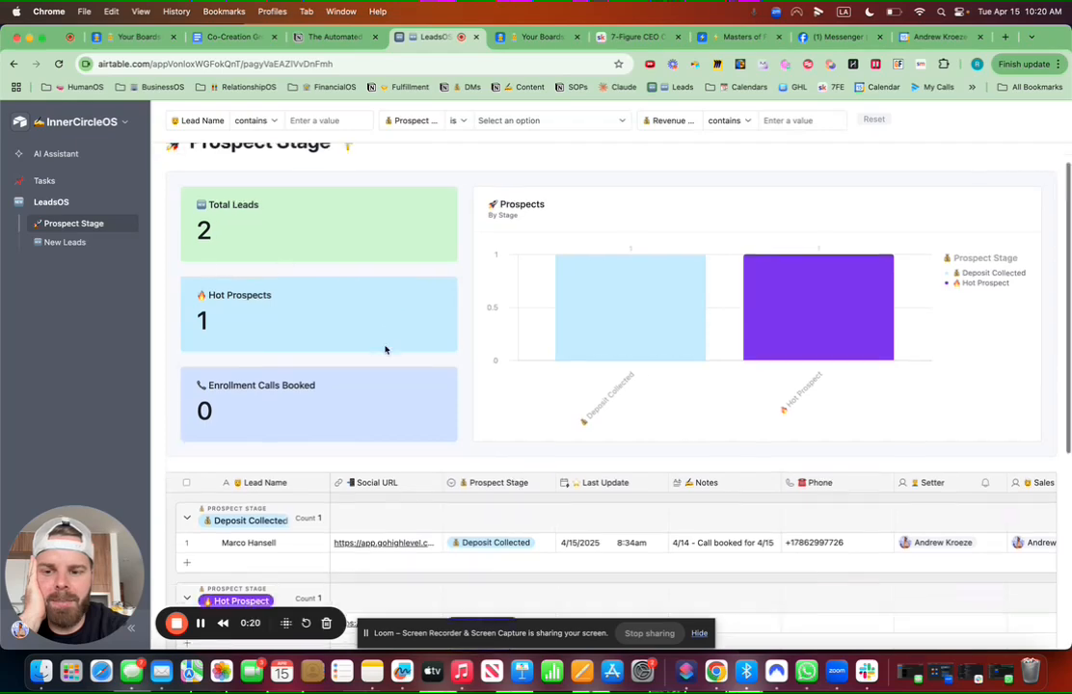
scroll(386, 349, up, 5)
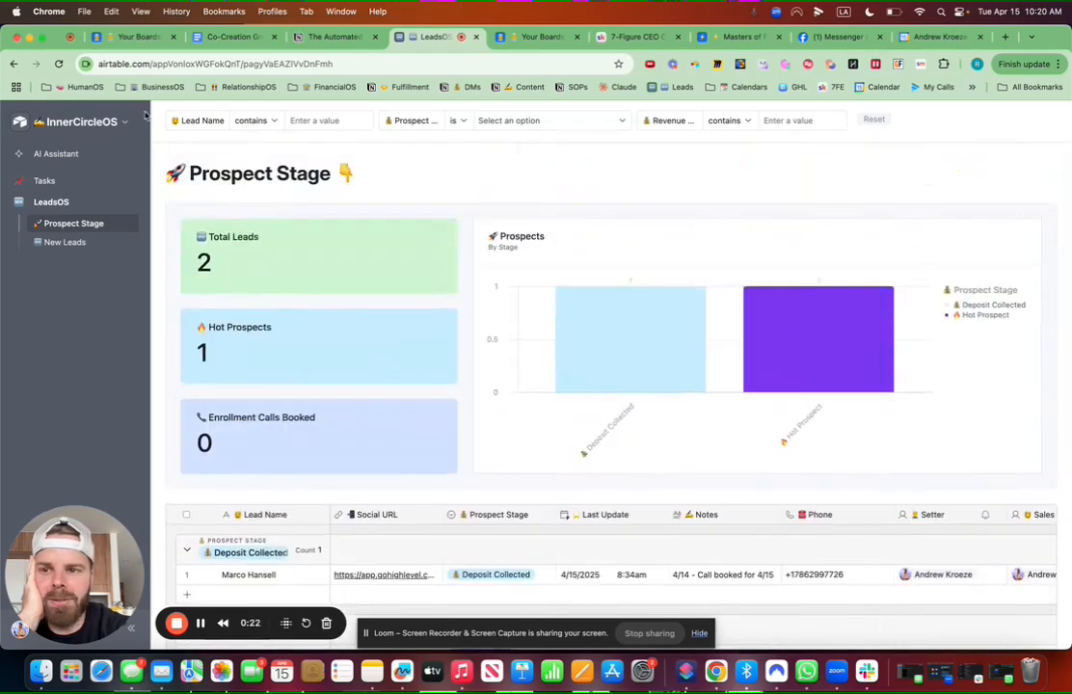
Step: Switch to the underlying data and rename Table 1 to '✍ ContentOS'
click(117, 123)
click(108, 175)
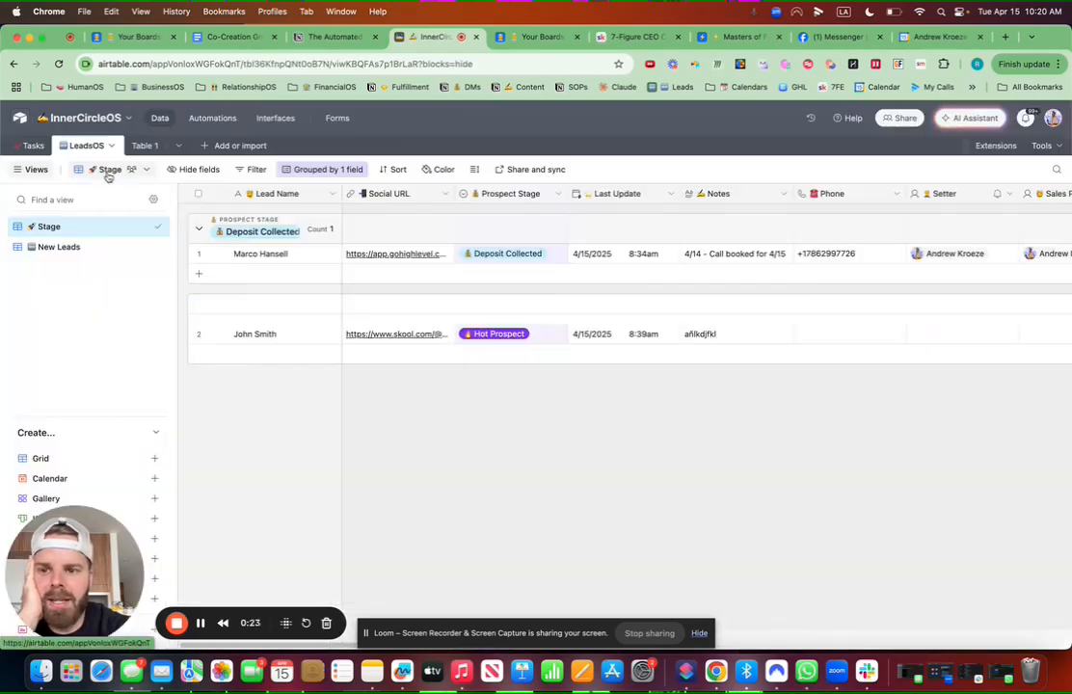
click(153, 147)
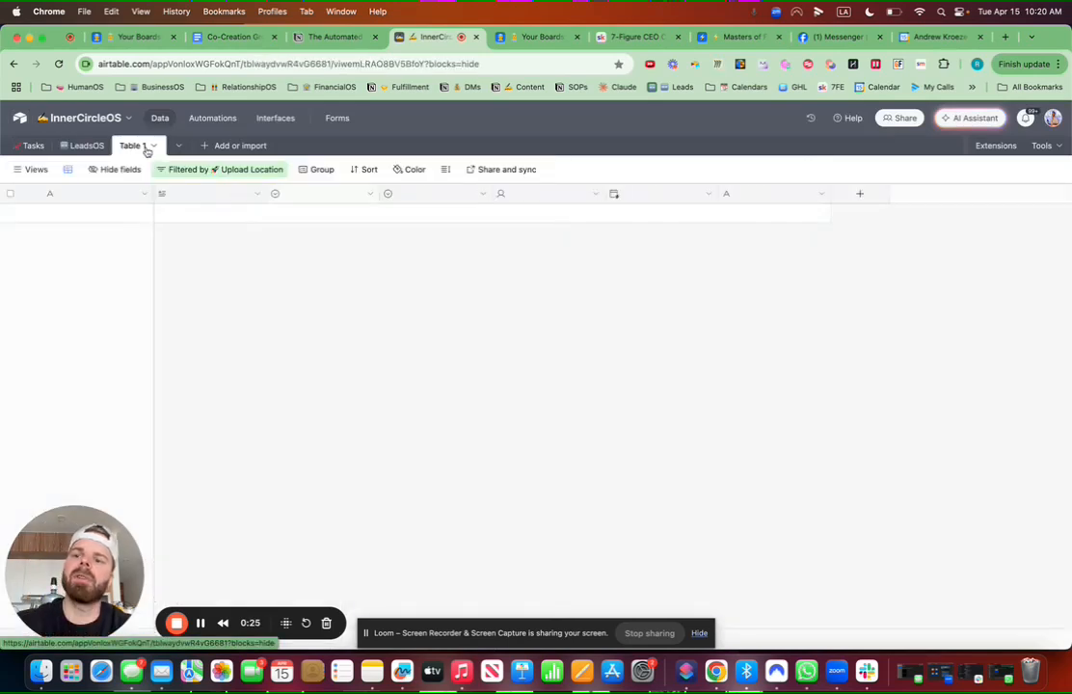
click(156, 146)
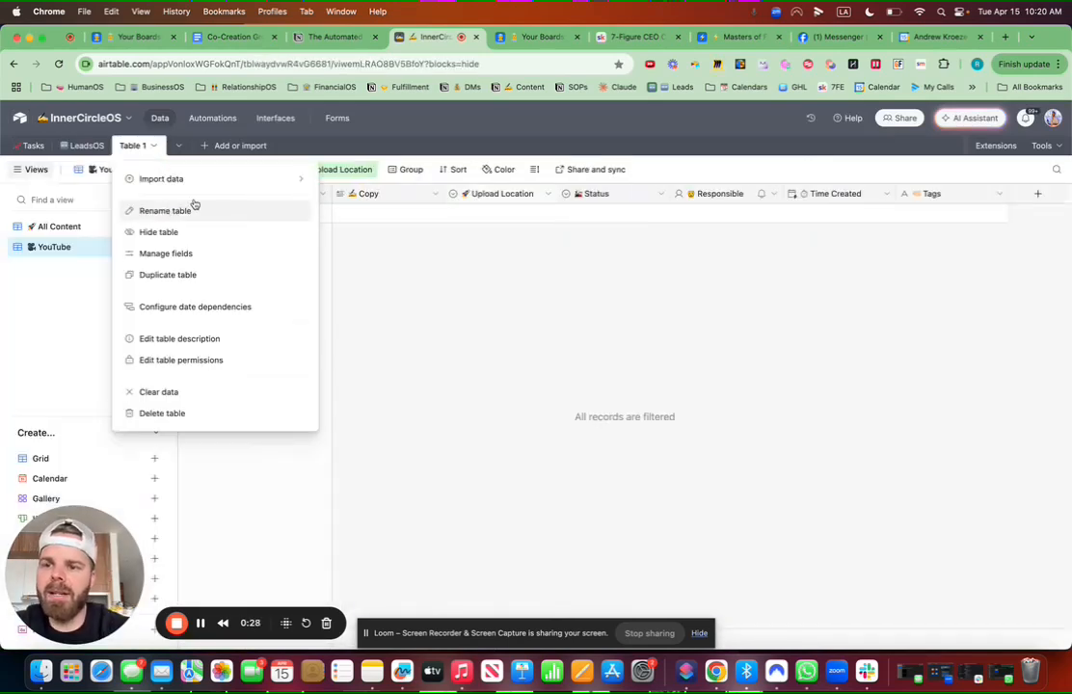
click(166, 210)
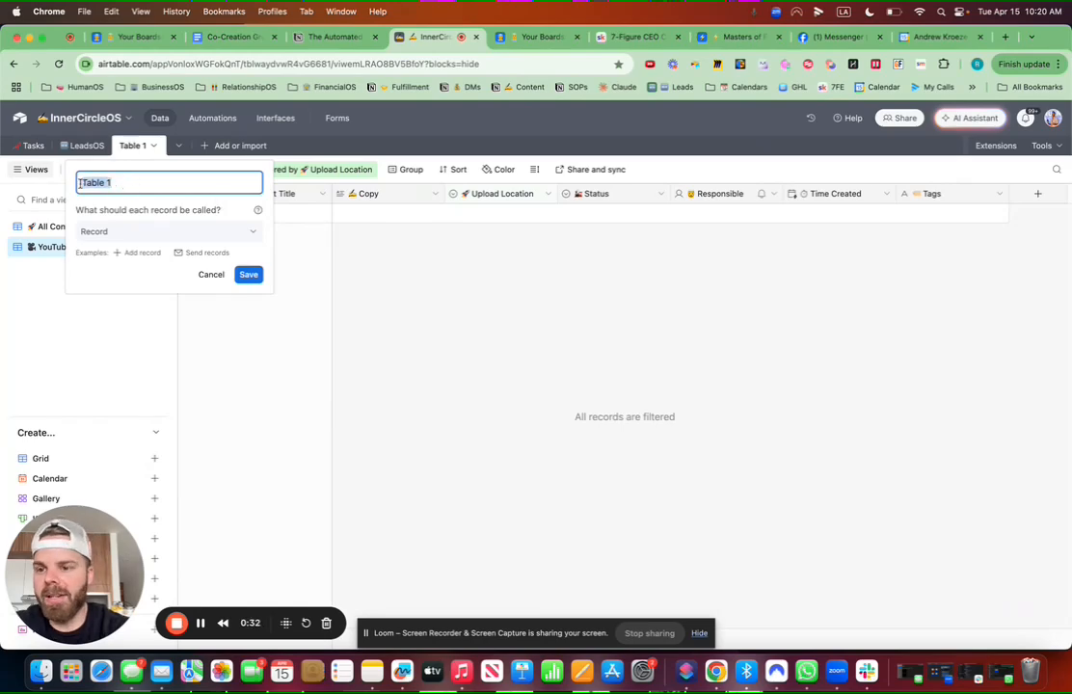
key(ctrl+super+space)
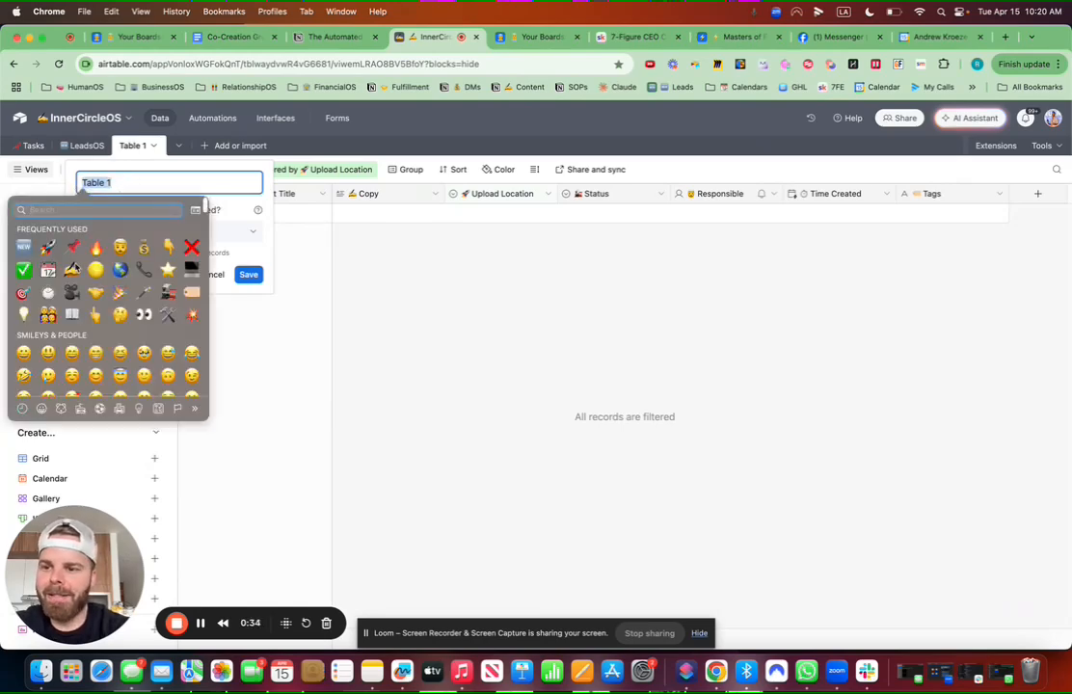
click(74, 269)
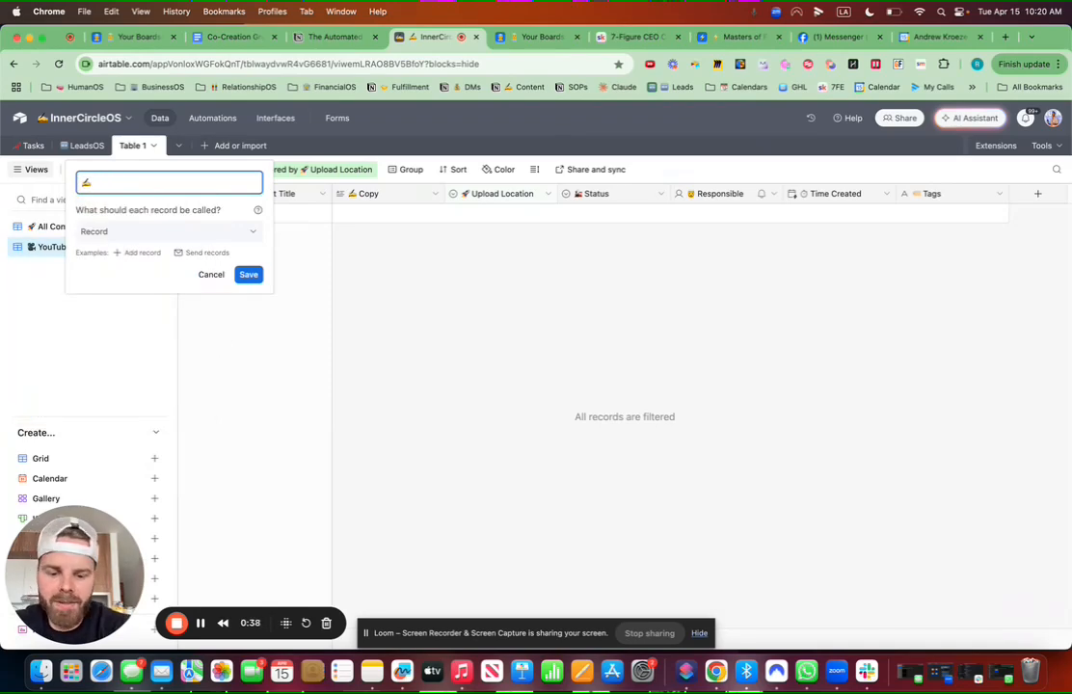
text(Content)
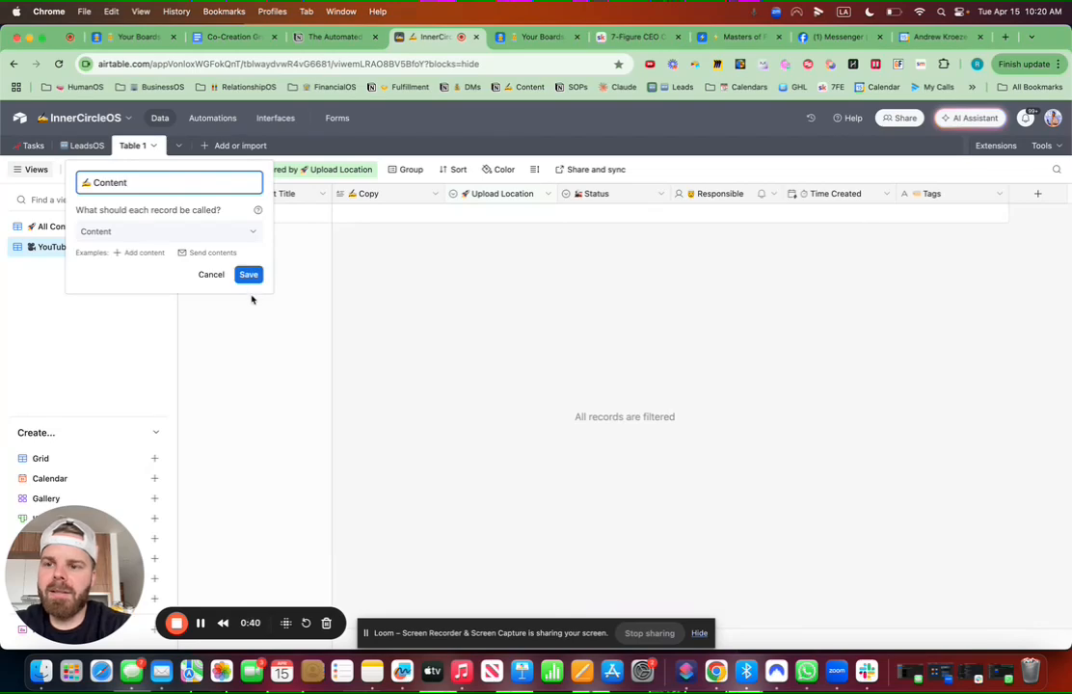
text(OS)
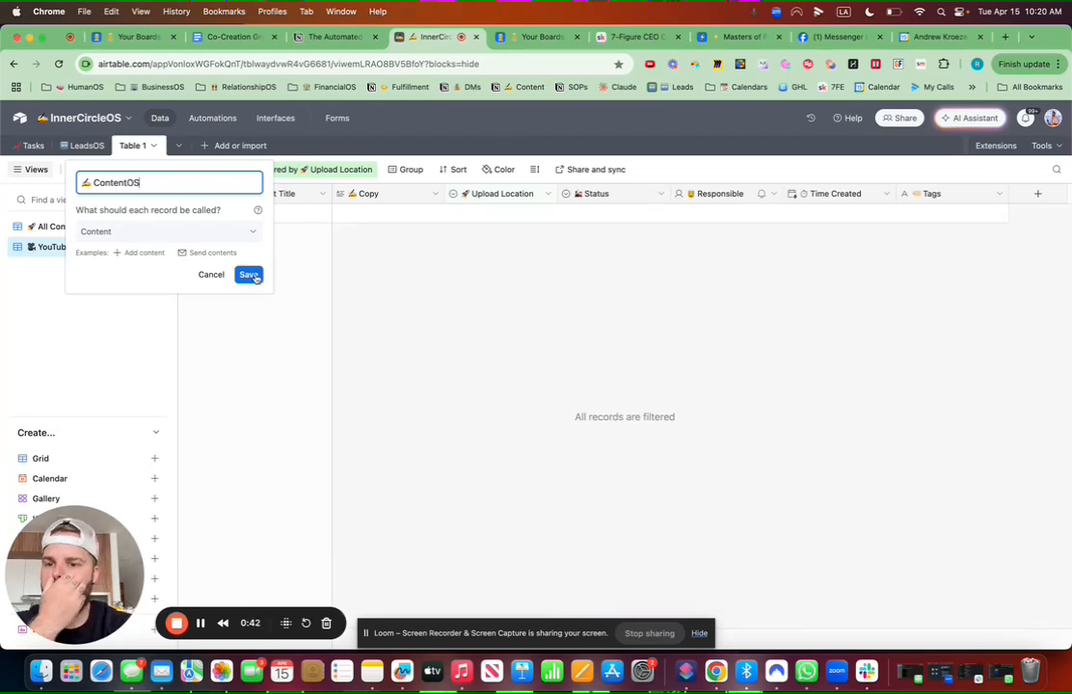
click(248, 276)
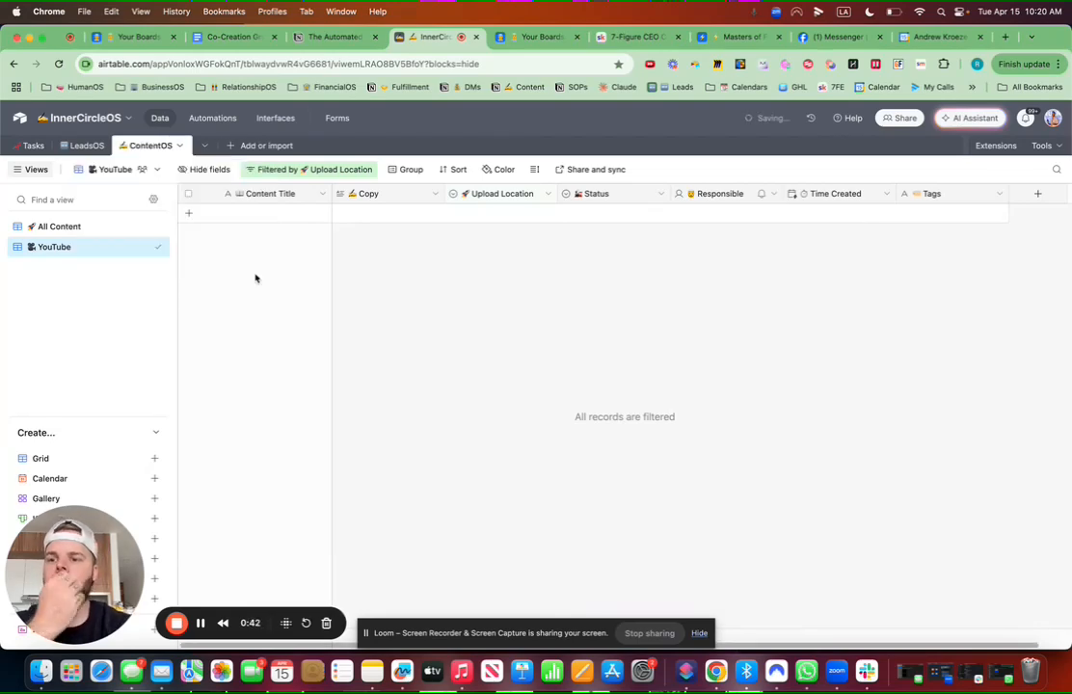
Step: In the All Content view, review row 1's Upload Location choices and hide the Tags field
click(91, 228)
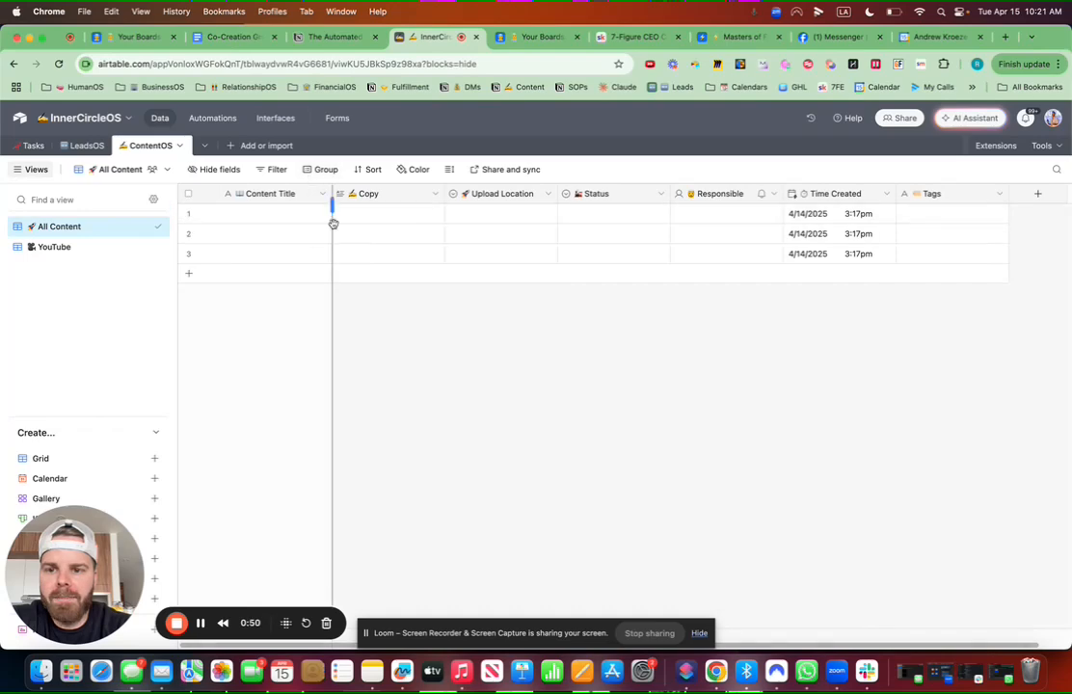
double_click(521, 217)
scroll(485, 289, down, 1)
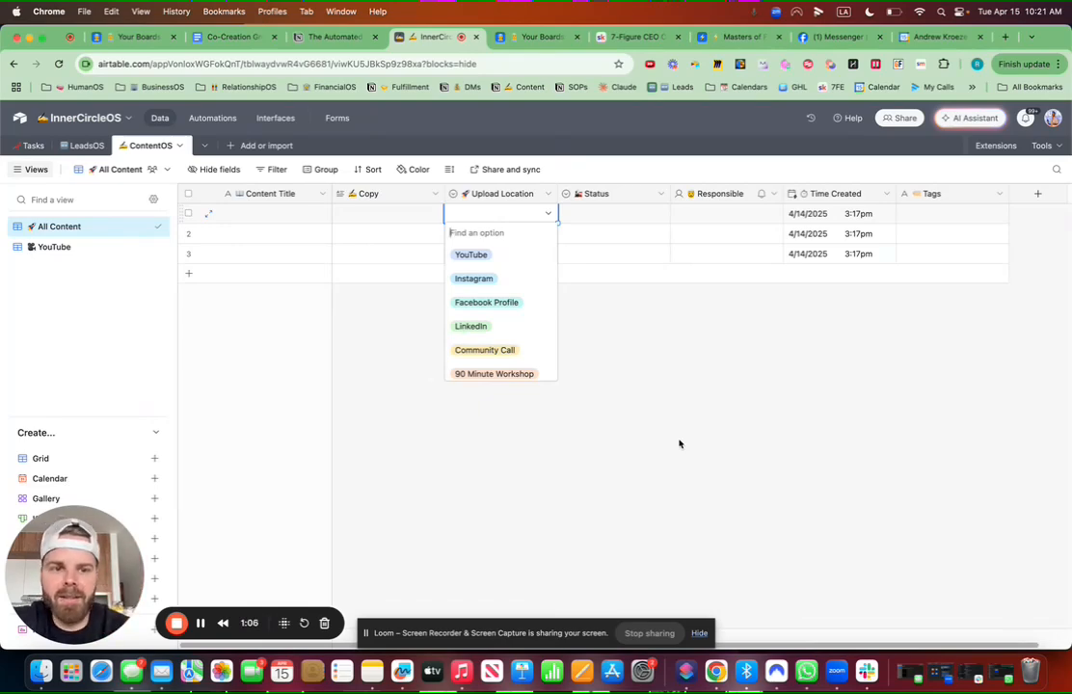
click(718, 369)
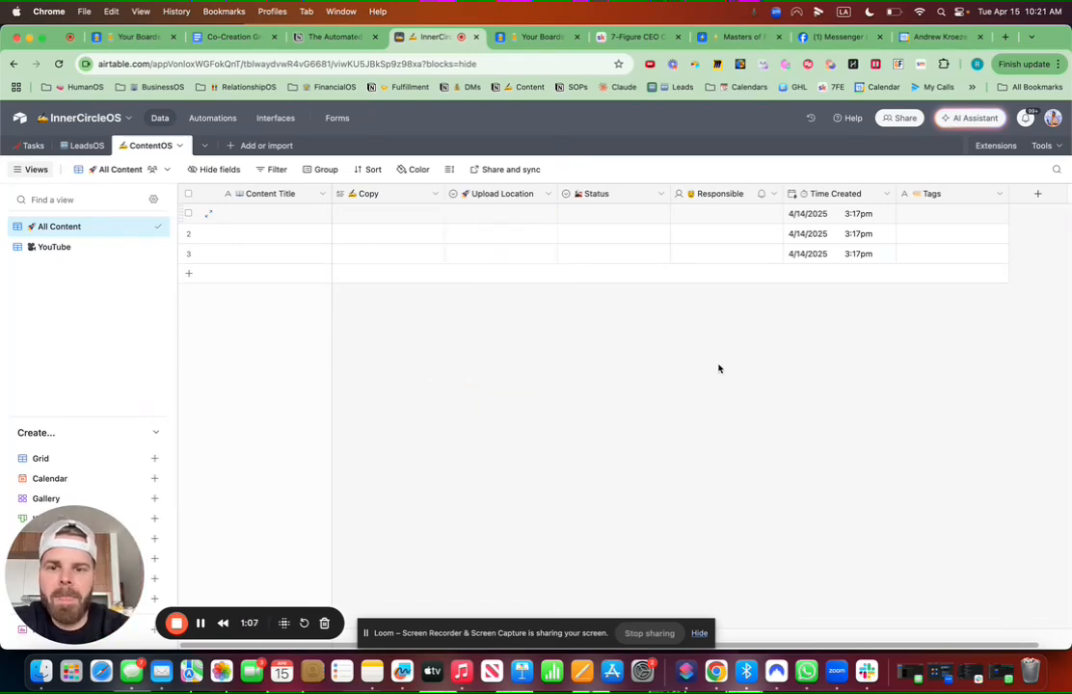
click(999, 194)
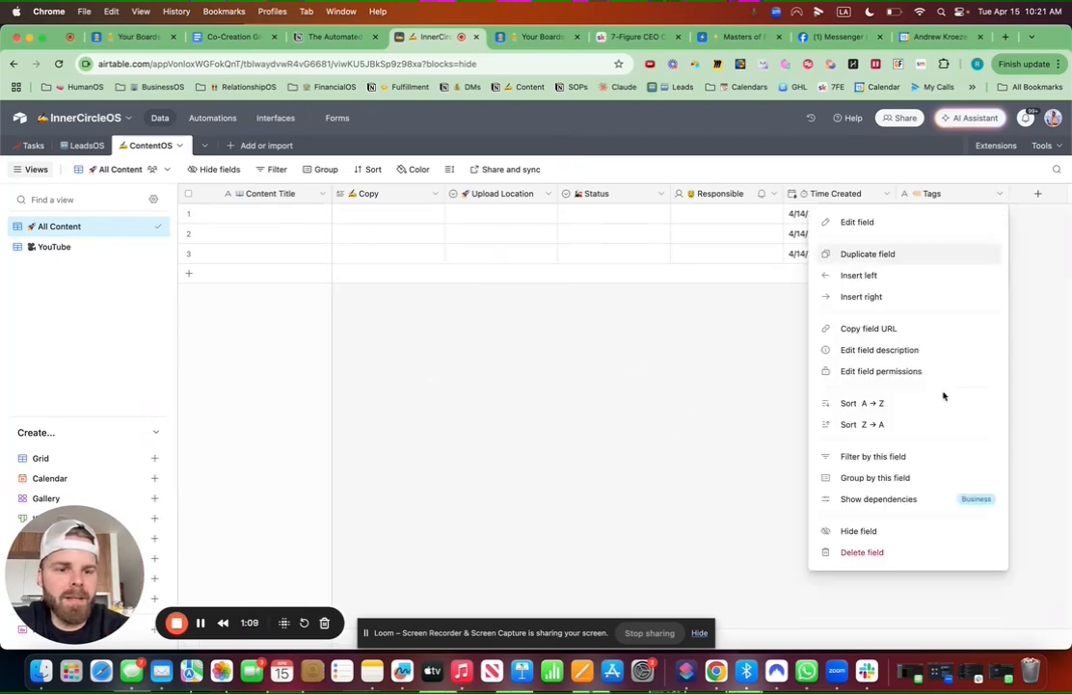
click(869, 531)
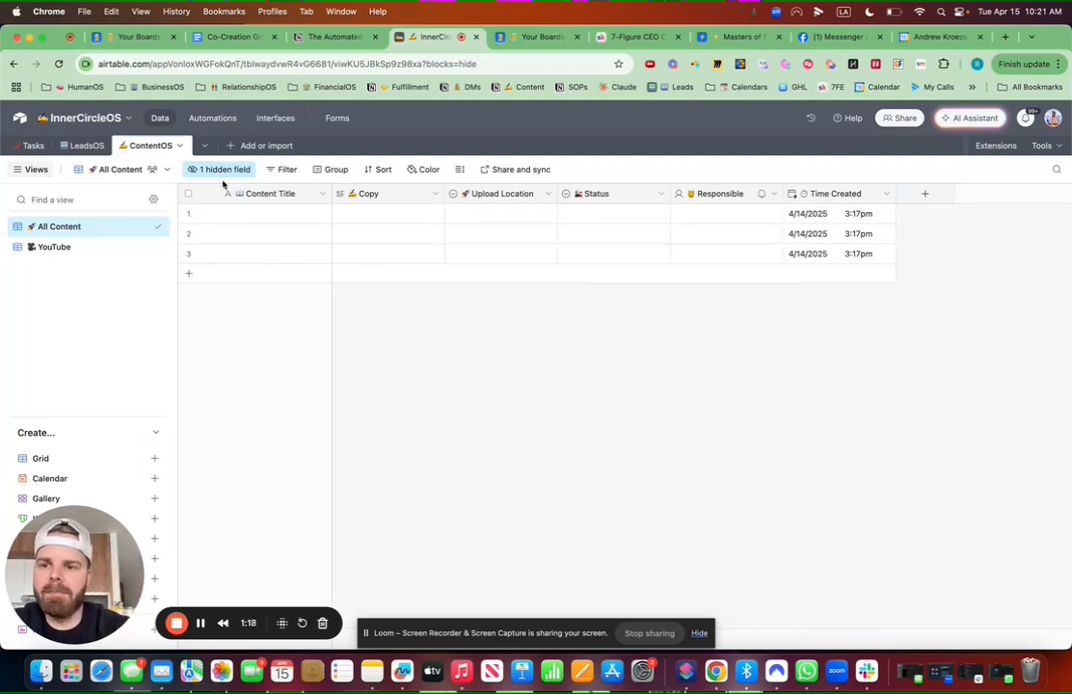
Step: Group the records by Upload Location, then regroup them by Status
click(329, 169)
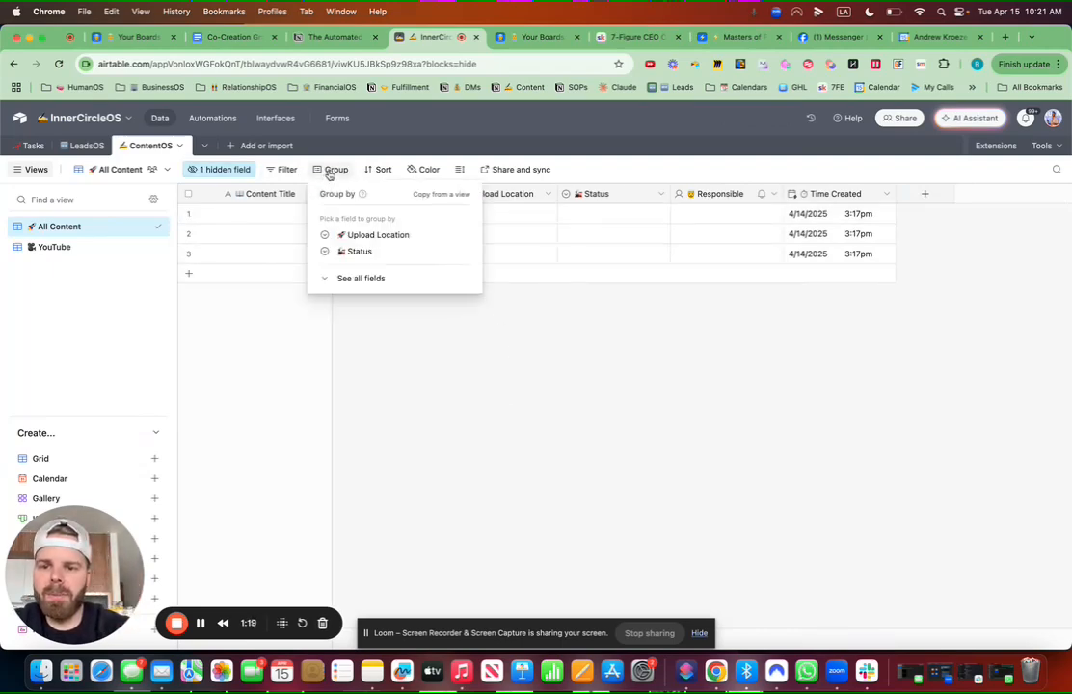
click(375, 236)
click(529, 414)
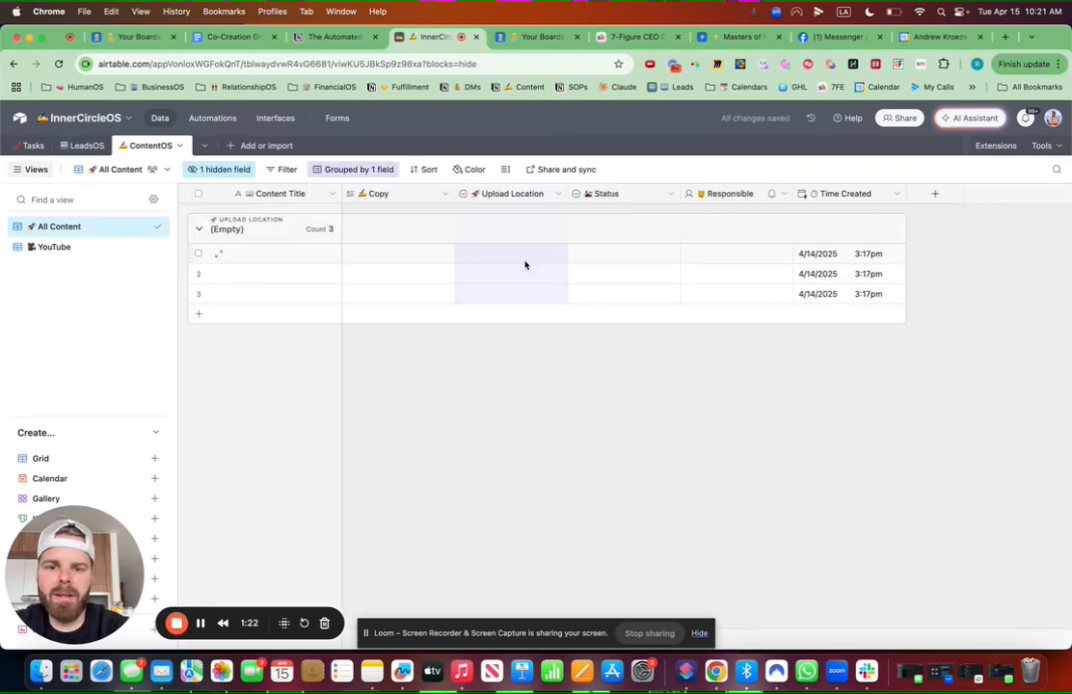
click(347, 170)
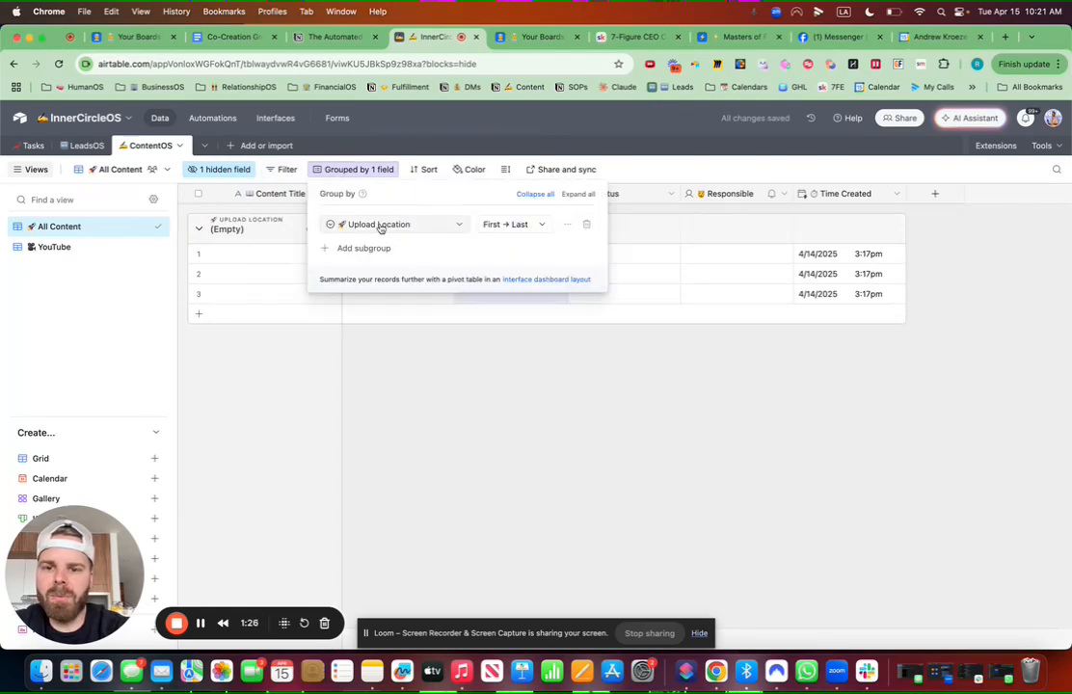
click(381, 226)
click(365, 309)
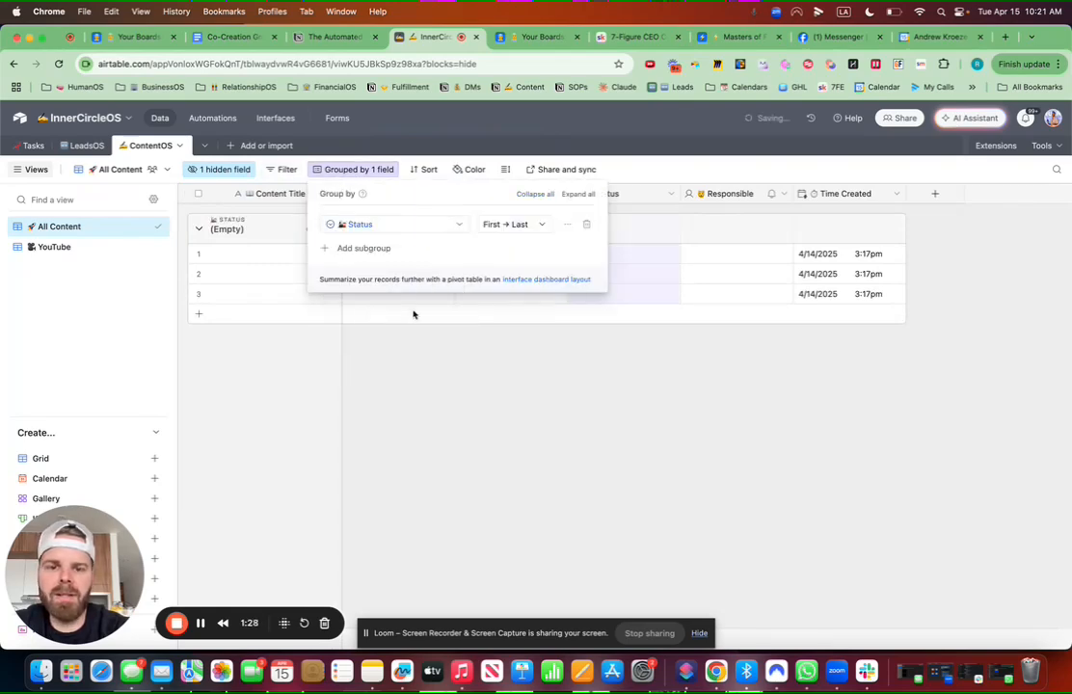
click(586, 453)
Step: Check row 1's Status choices, then edit the Status field and make Idea orange-red
click(596, 253)
click(599, 254)
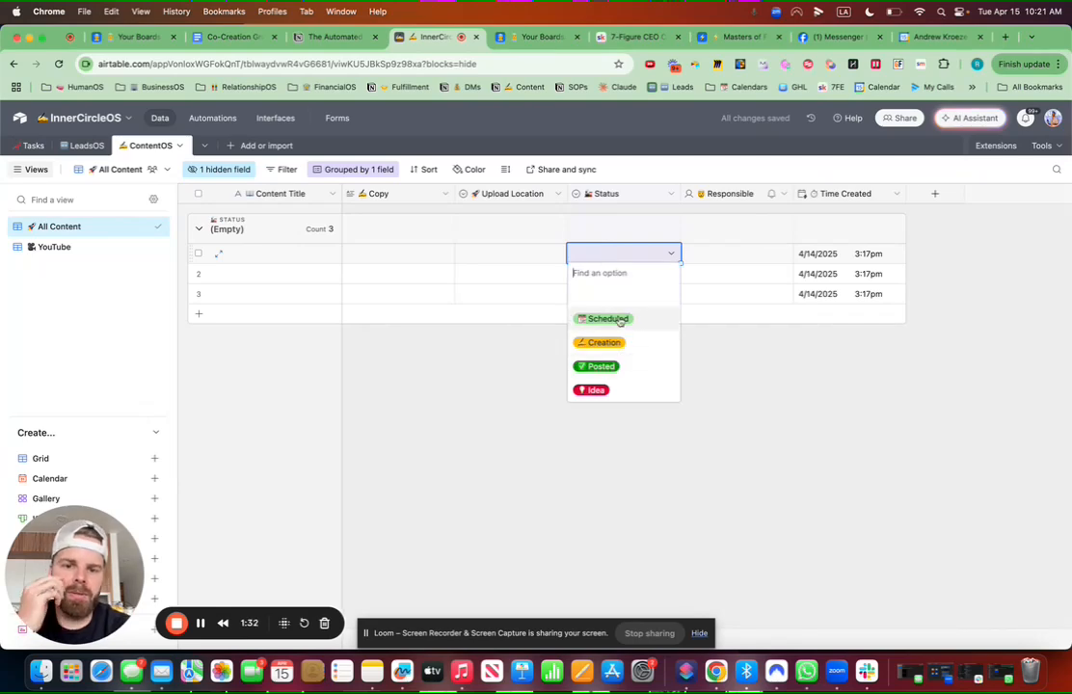
click(763, 443)
click(672, 194)
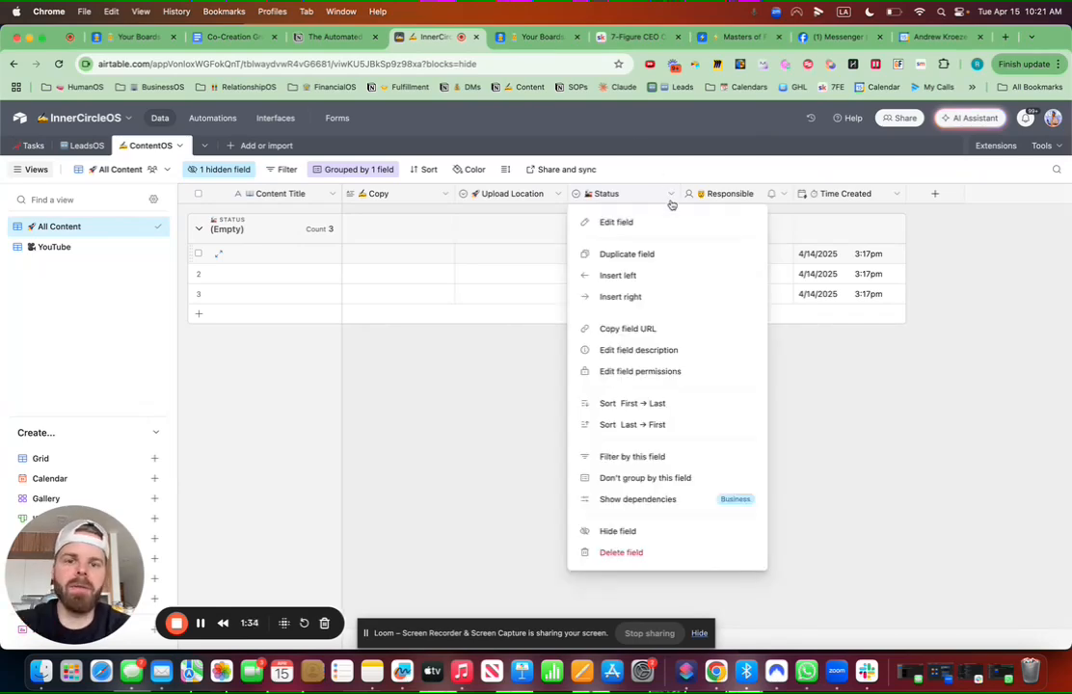
click(615, 222)
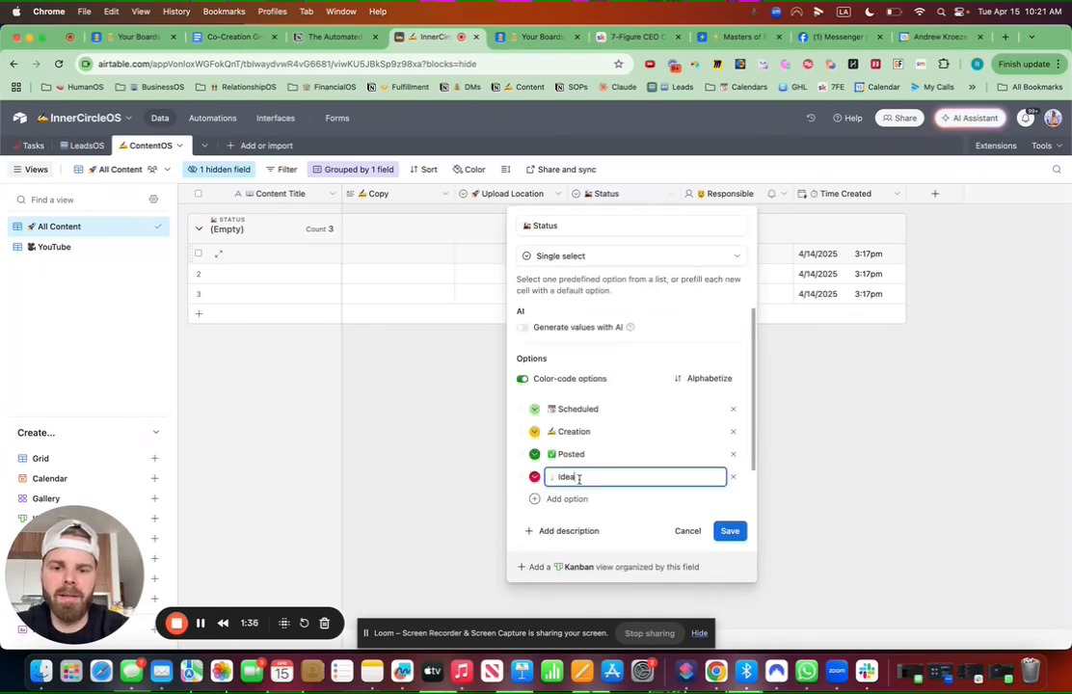
click(535, 477)
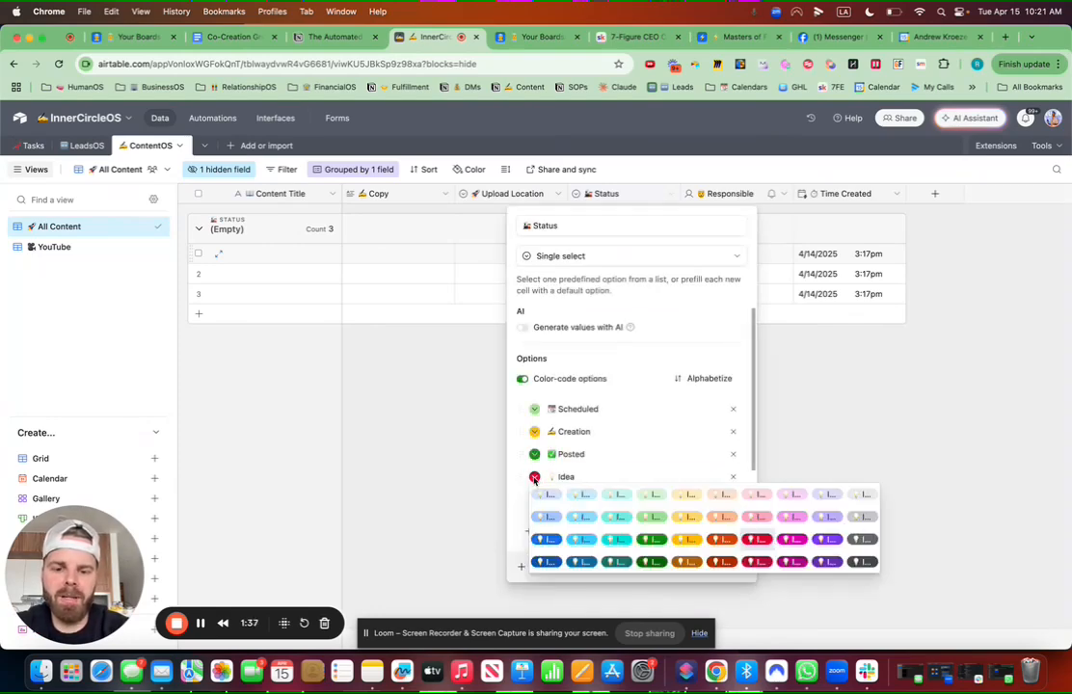
click(725, 538)
Step: Add a red '❌ Overdue' Status option, move it to the top, and save
click(579, 497)
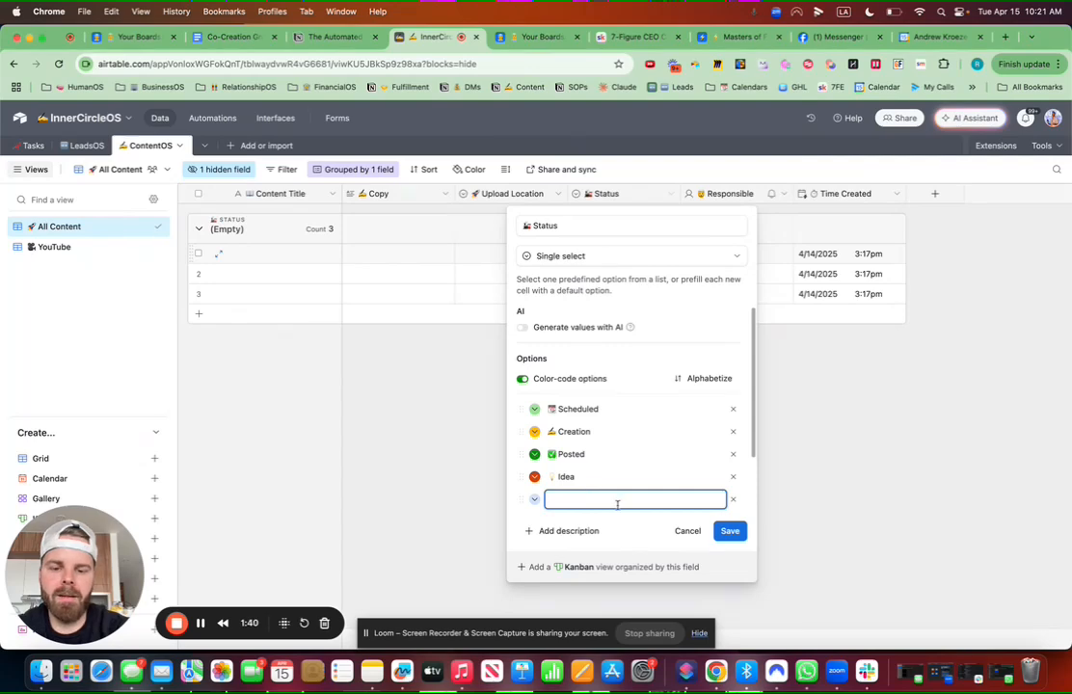
key(ctrl+super+space)
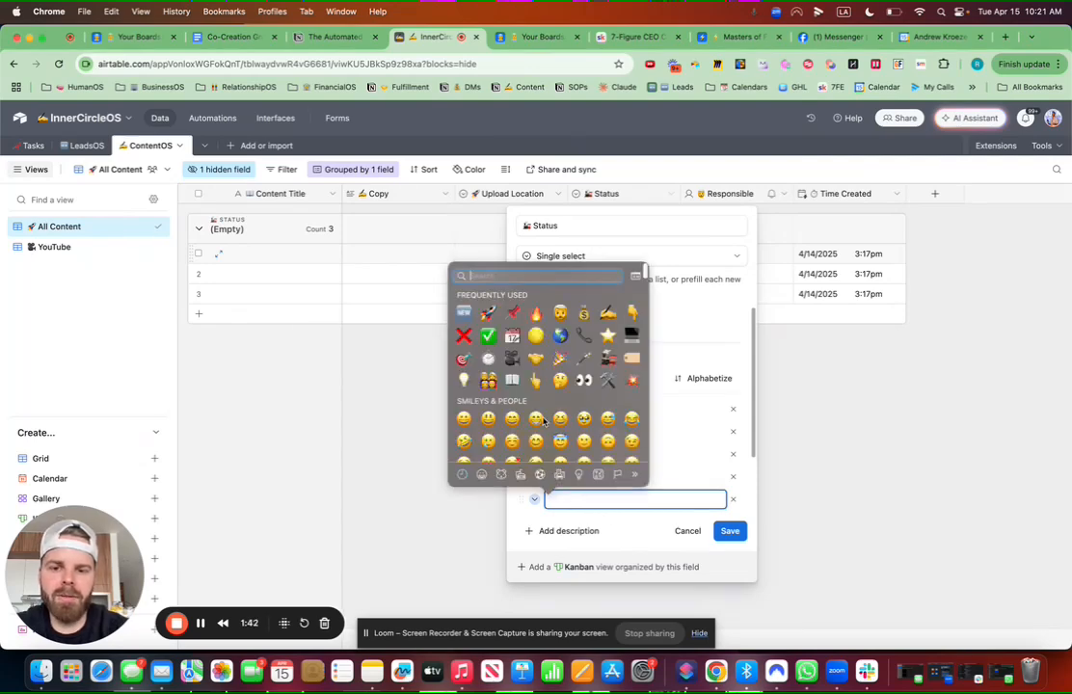
click(464, 335)
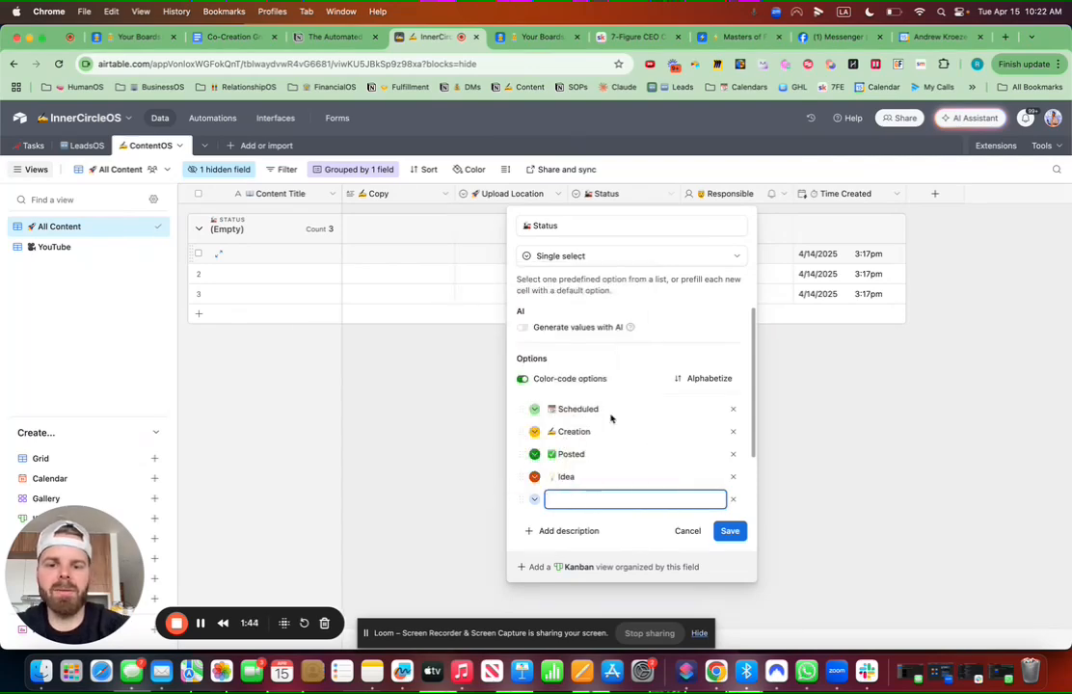
text(Overdue)
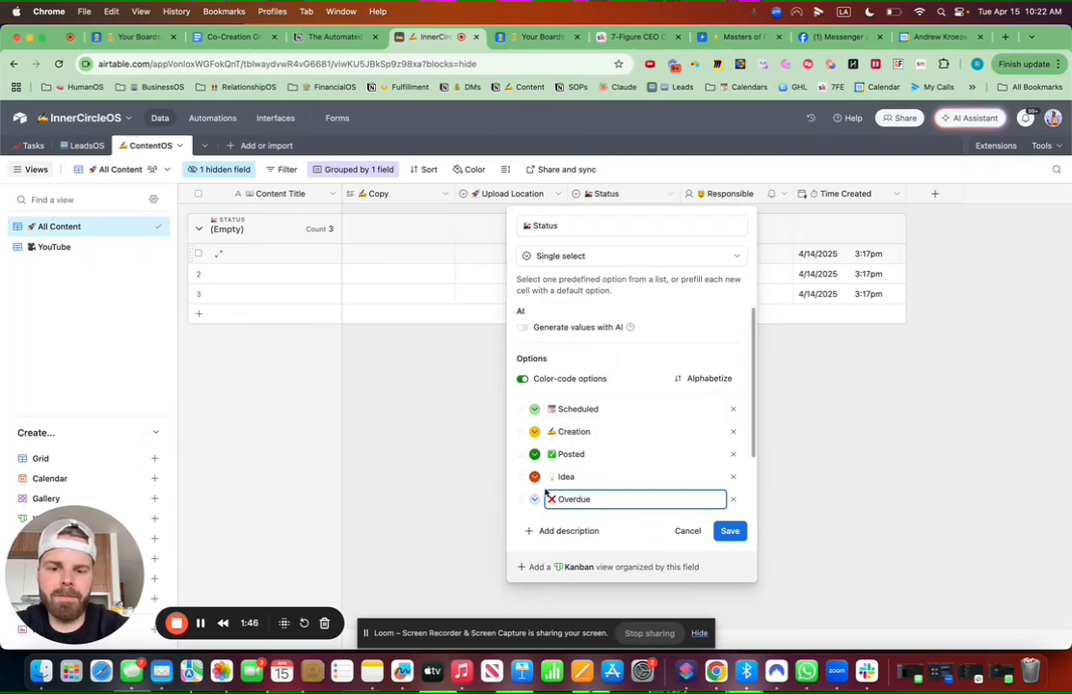
click(534, 498)
click(757, 569)
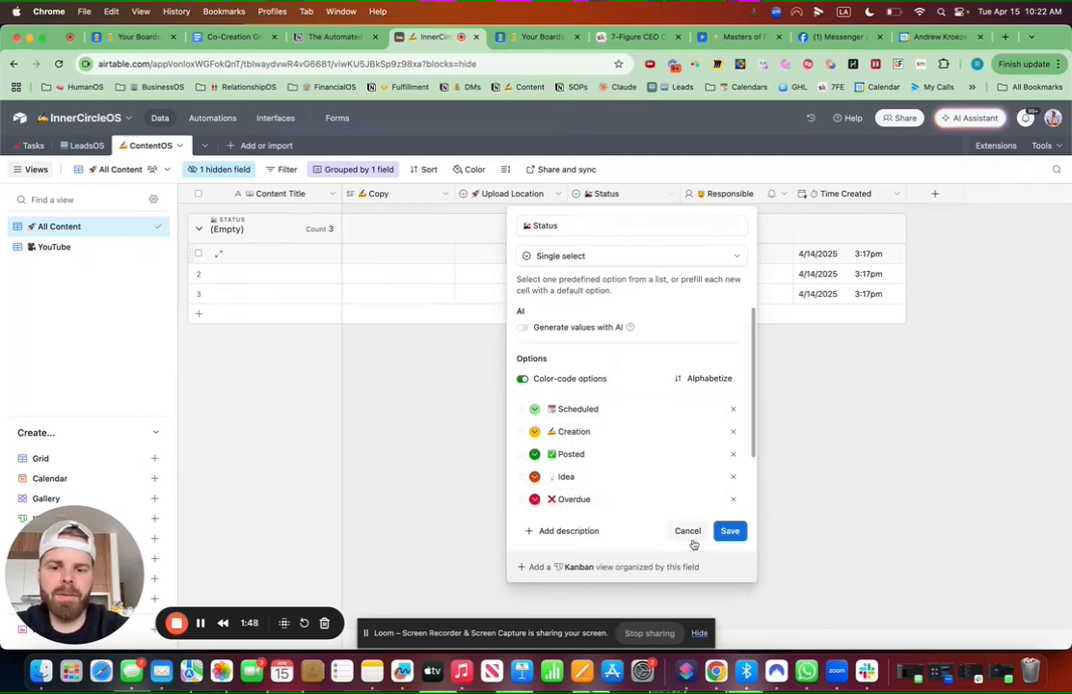
drag(521, 498, 522, 401)
click(731, 531)
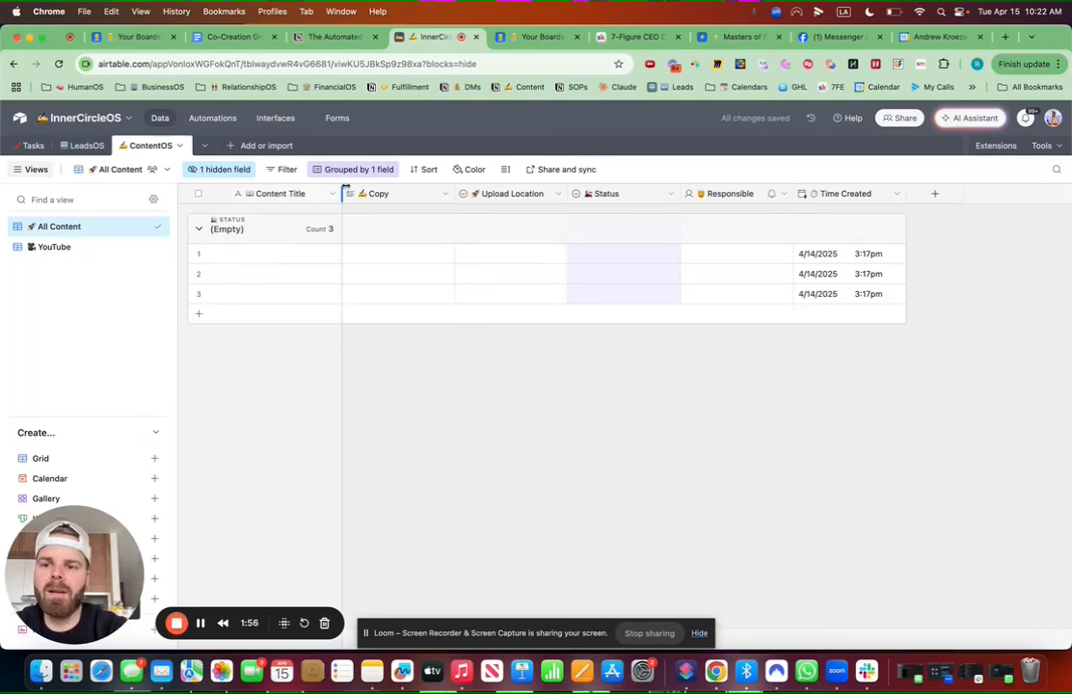
Step: Create a new automation with a 'When record matches conditions' trigger
click(214, 118)
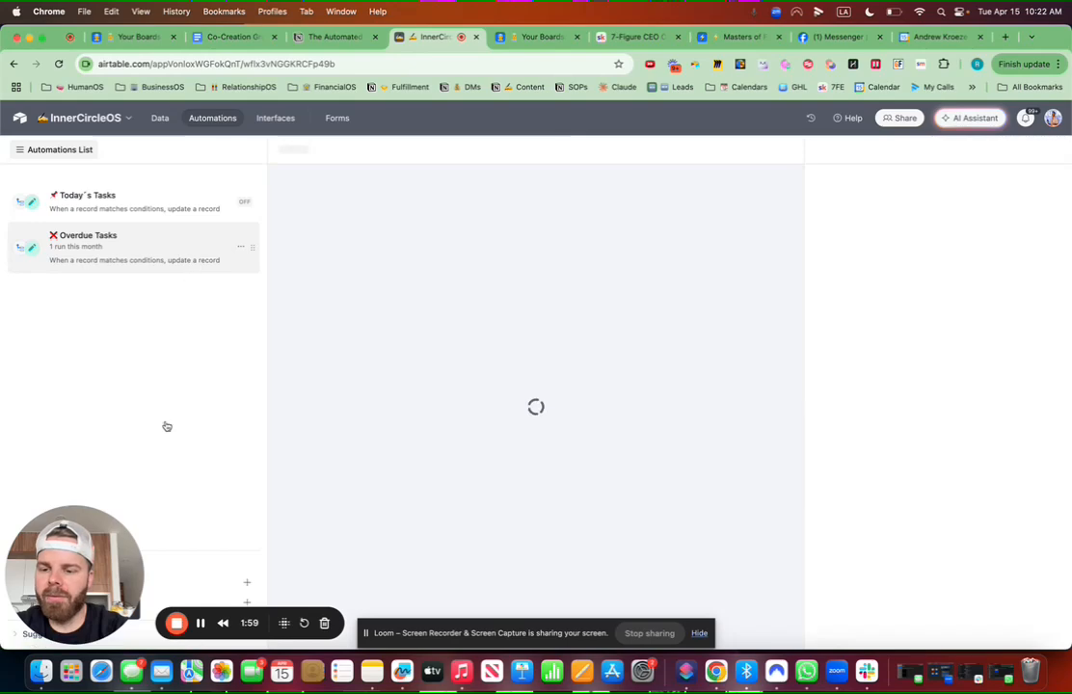
drag(77, 583, 867, 569)
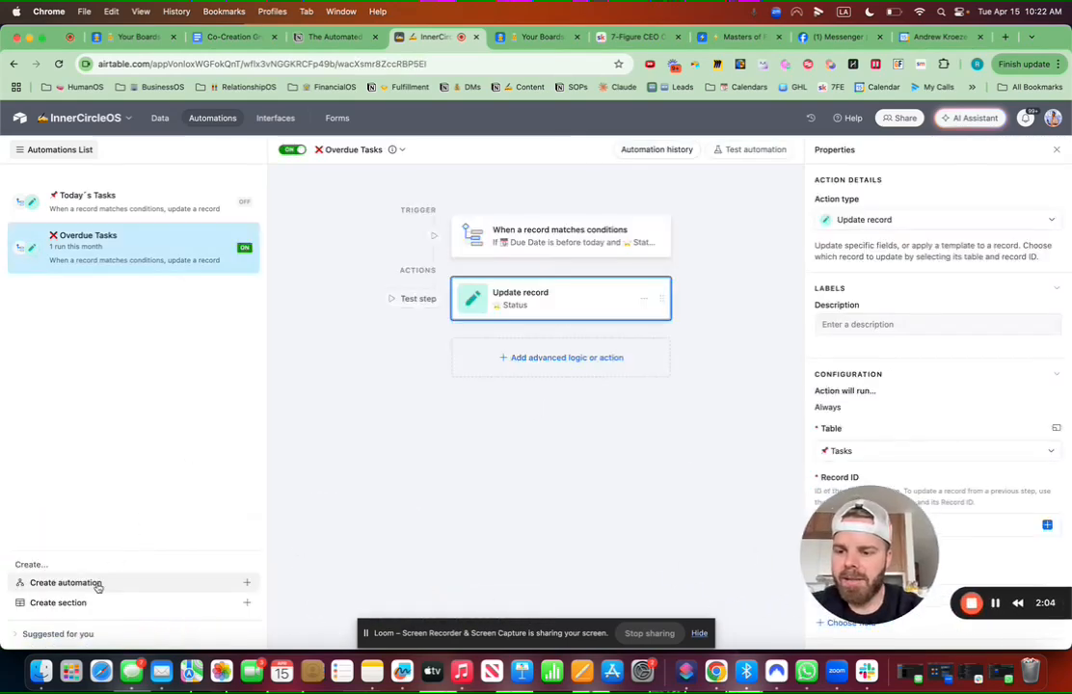
click(96, 584)
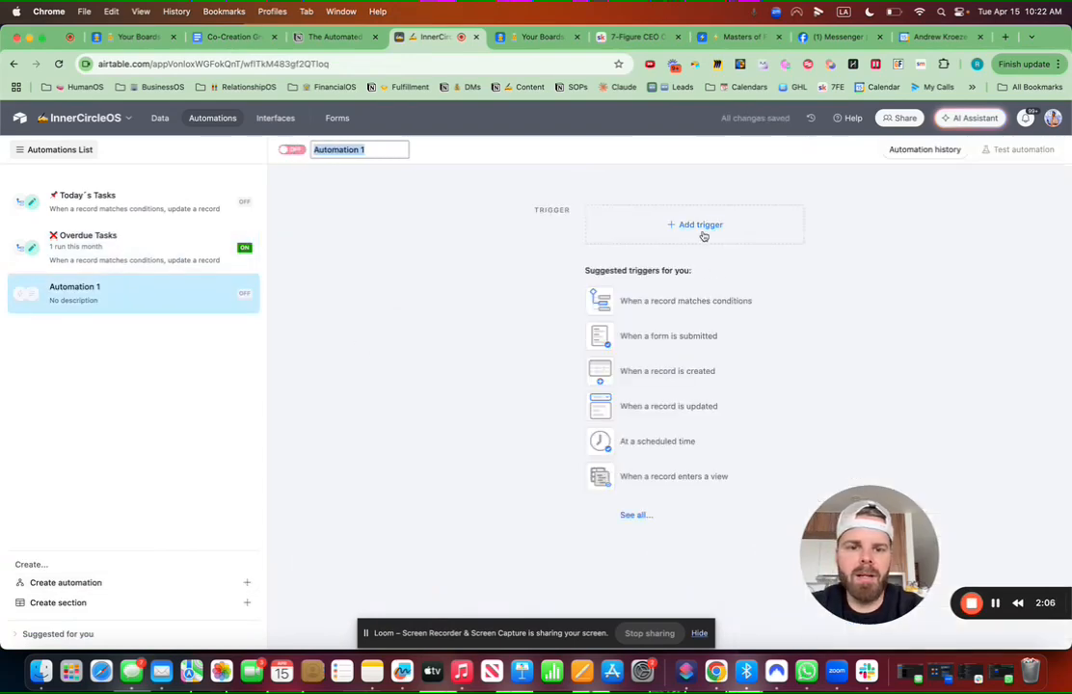
click(698, 227)
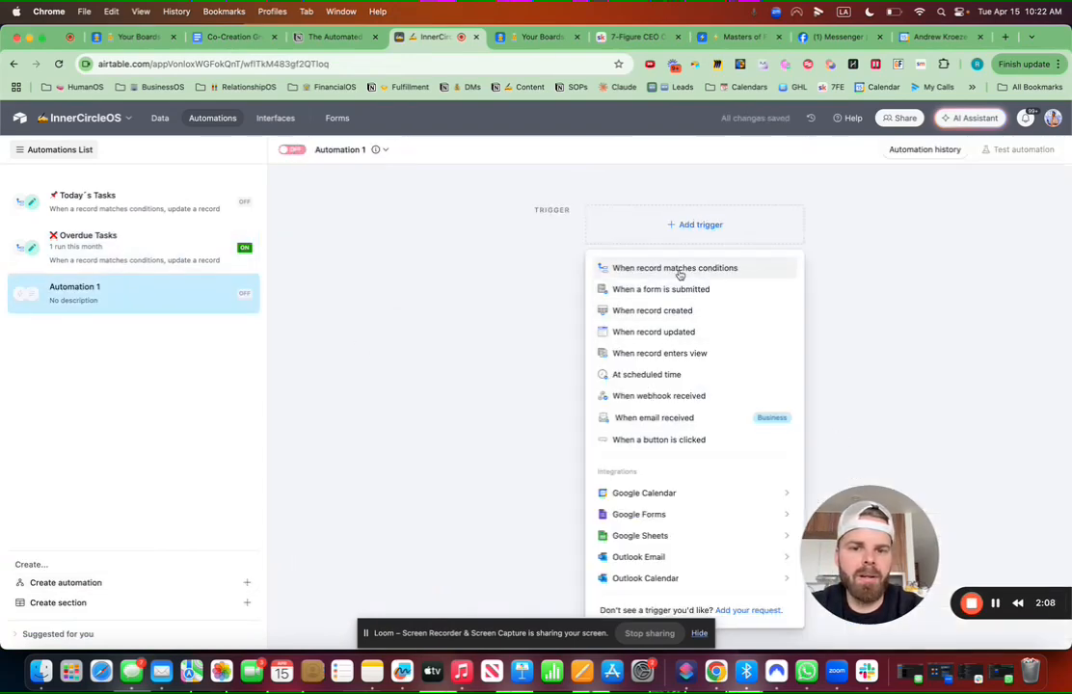
click(678, 270)
Step: Point the trigger at the ContentOS table, add a condition, then return to the data
click(875, 339)
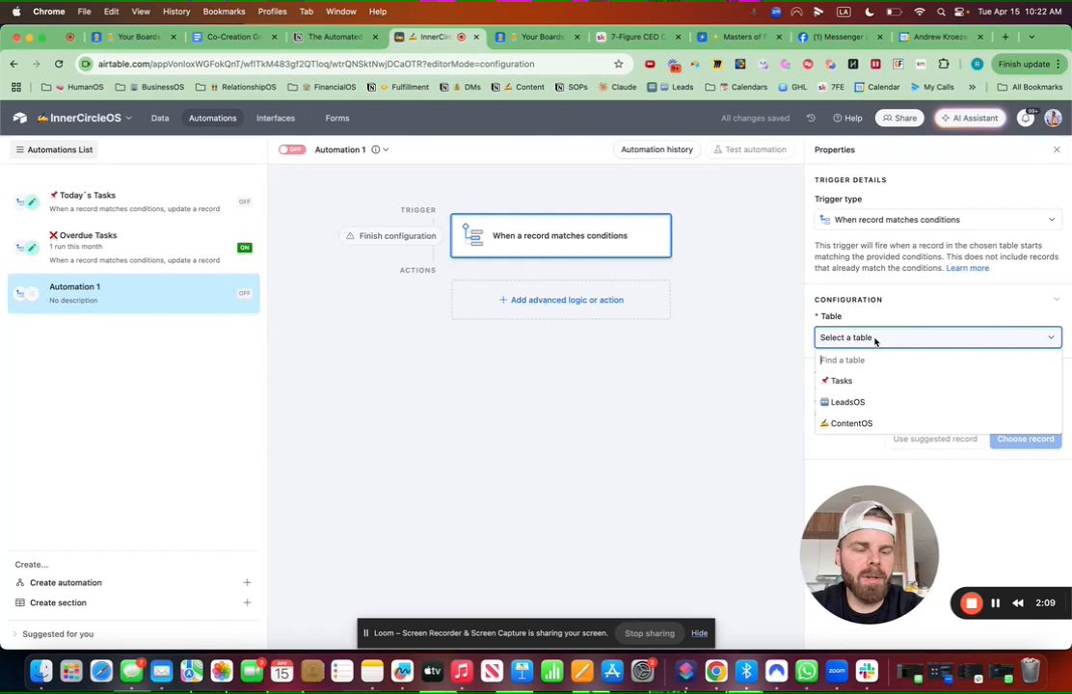
click(865, 424)
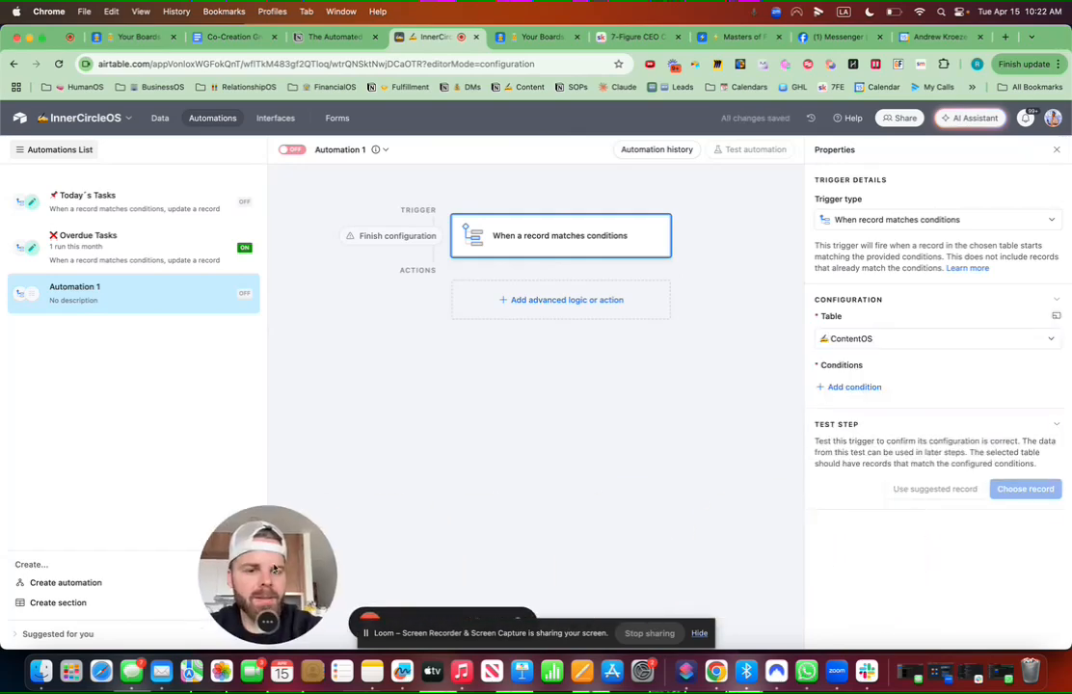
click(865, 387)
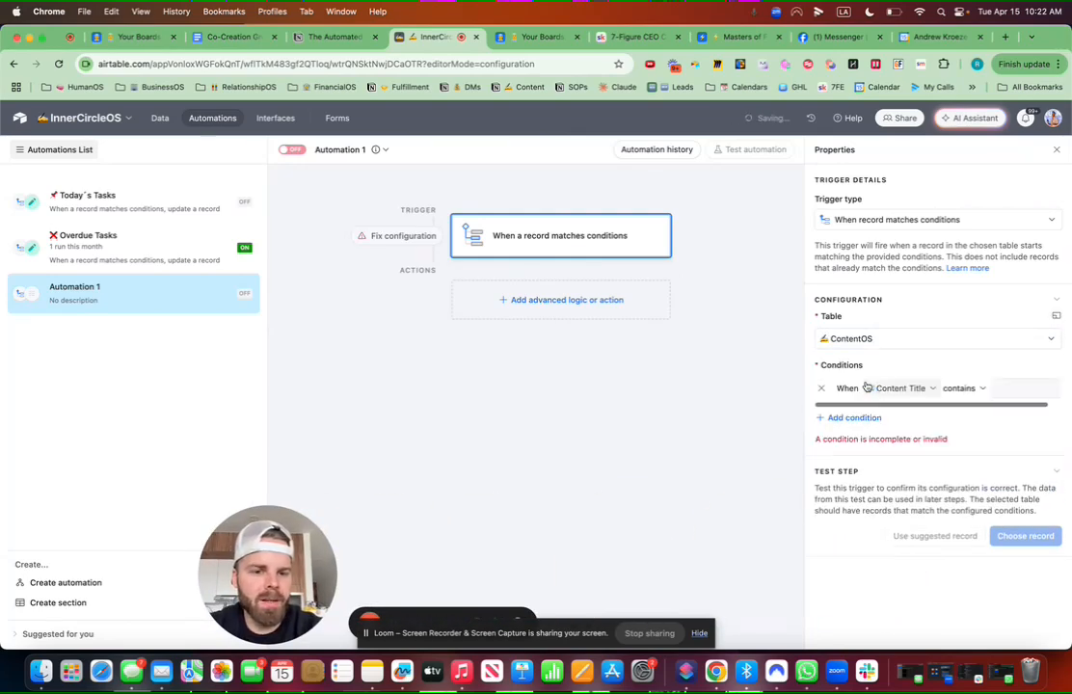
click(931, 393)
text(due)
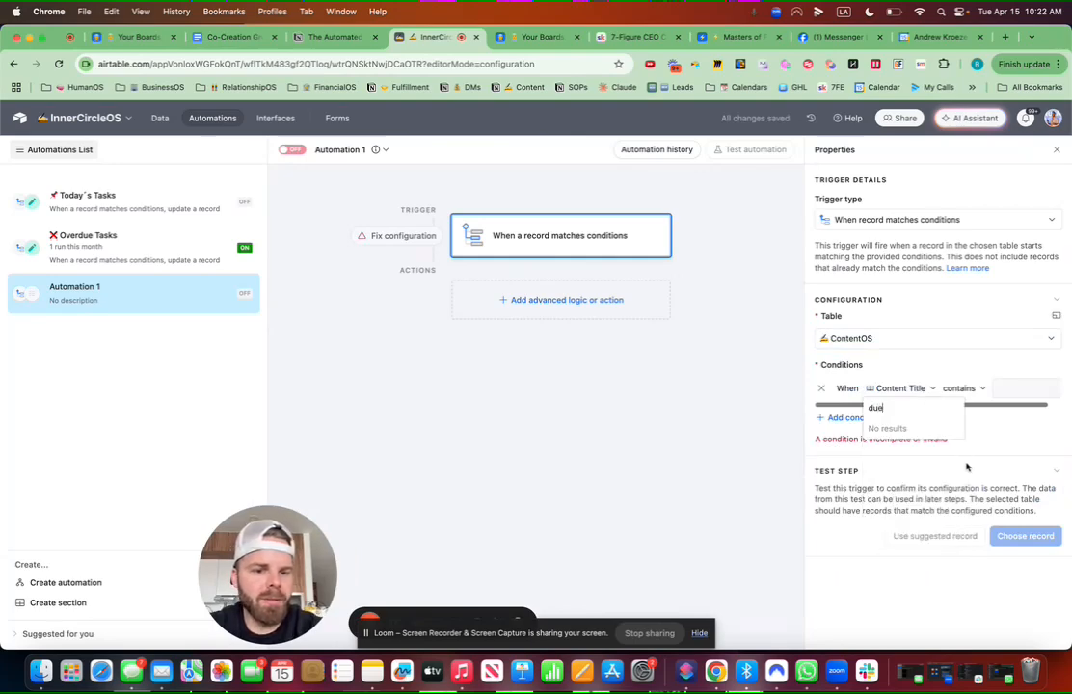
key(BackSpace)
key(BackSpace)
key(BackSpace)
scroll(915, 484, down, 1)
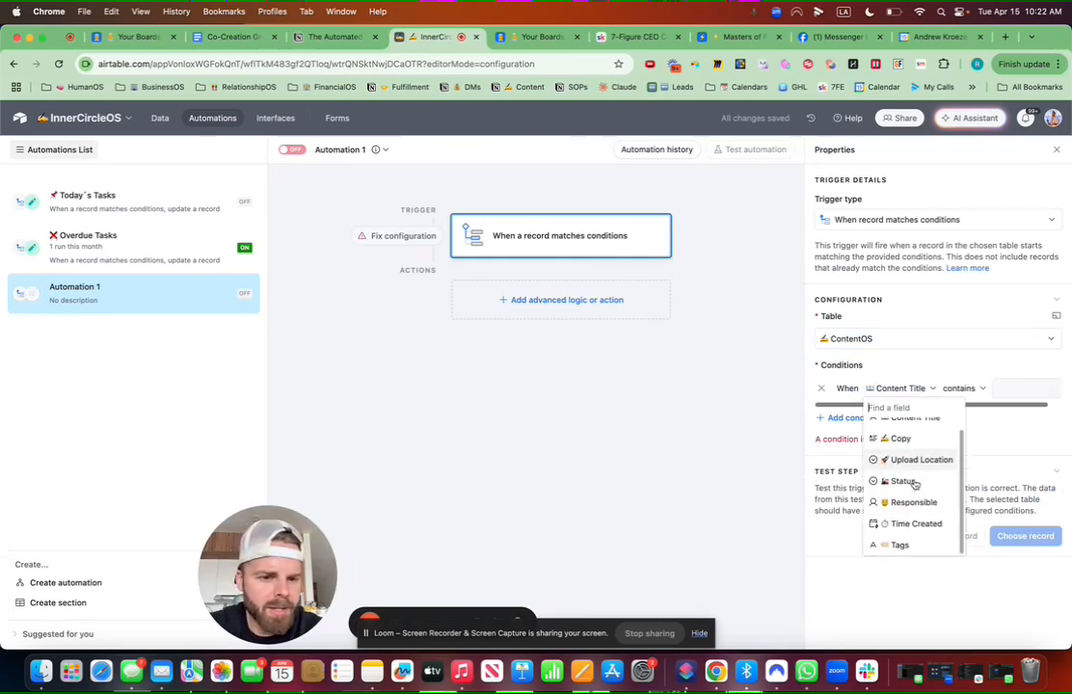
click(160, 117)
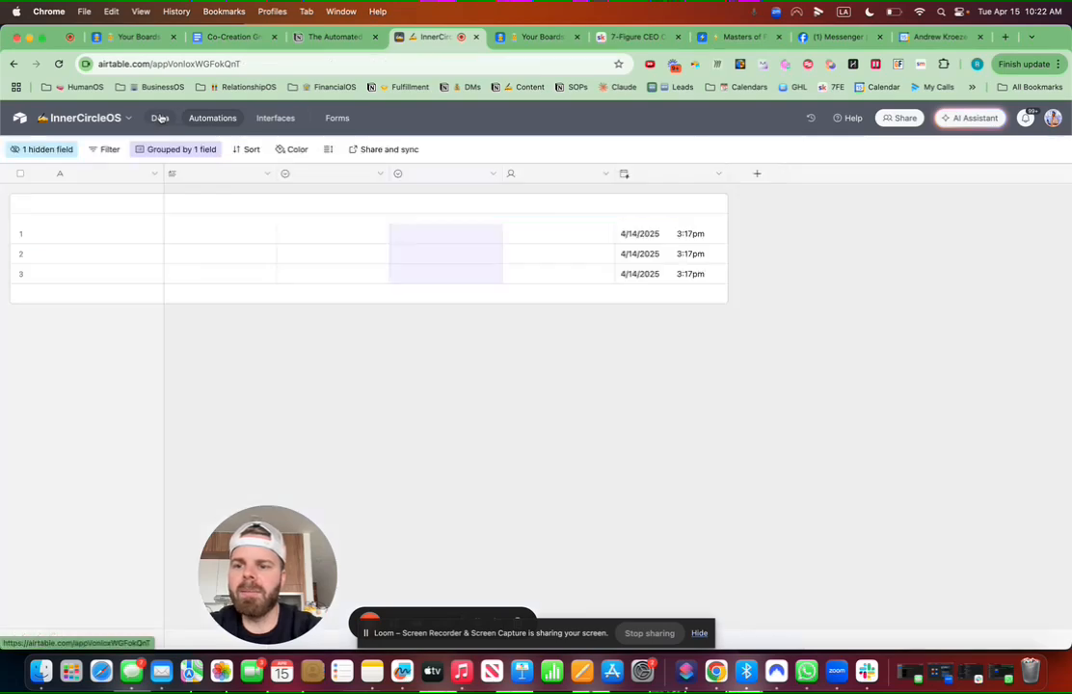
Step: Create a Date field named with a calendar emoji and 'Due Date', positioned right after Copy
click(933, 193)
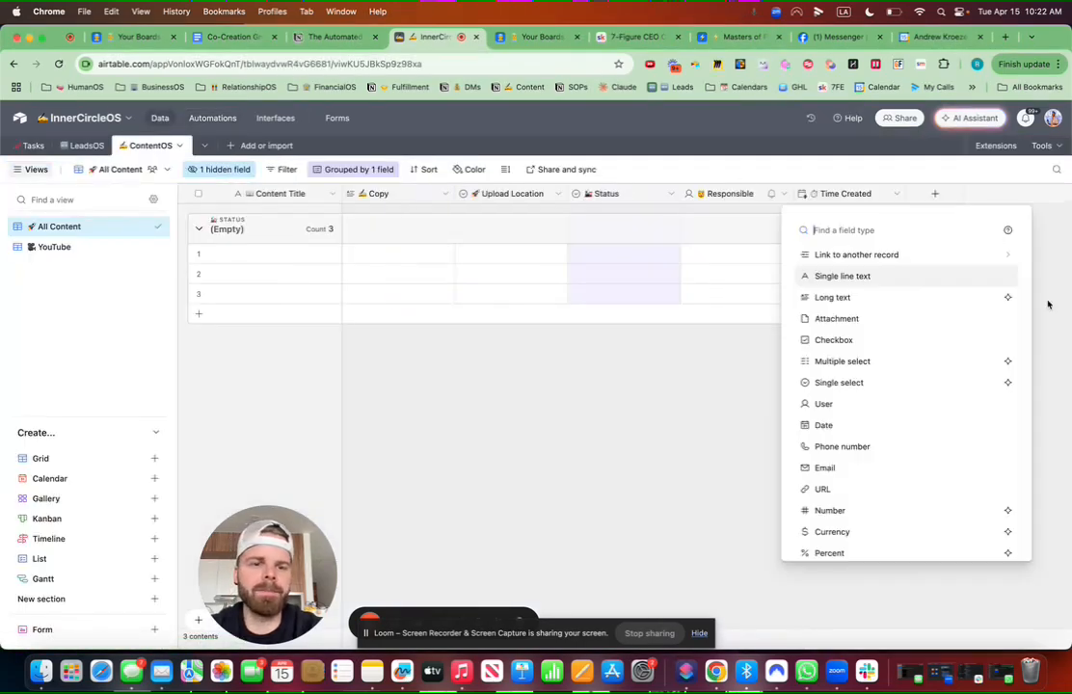
text(date)
click(835, 255)
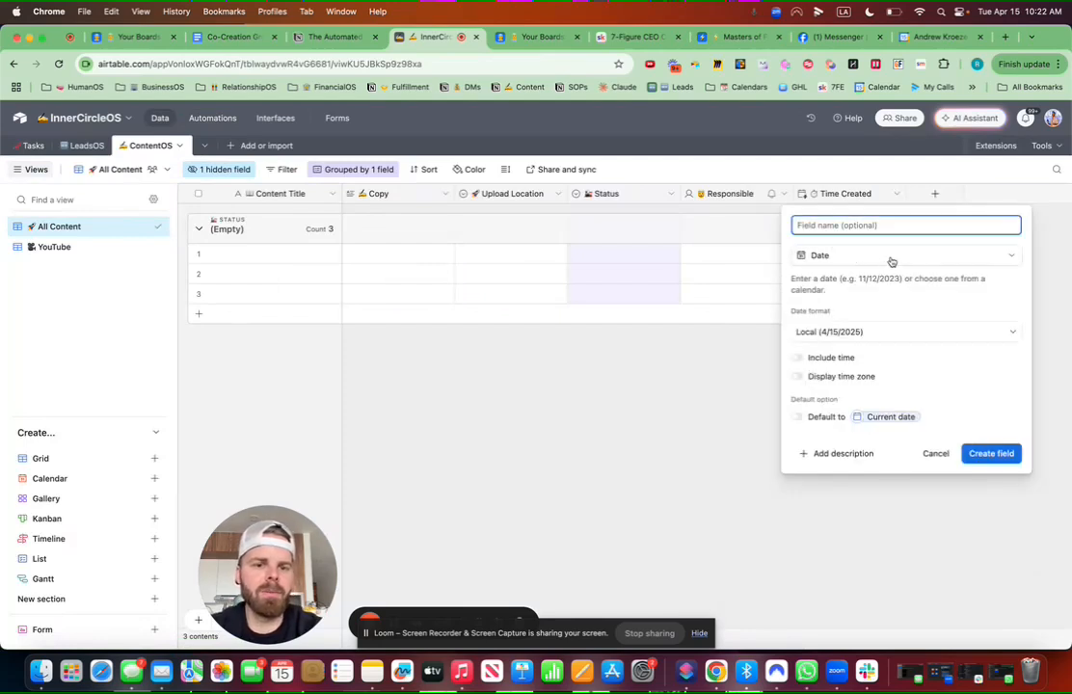
key(ctrl+super+space)
text(cale)
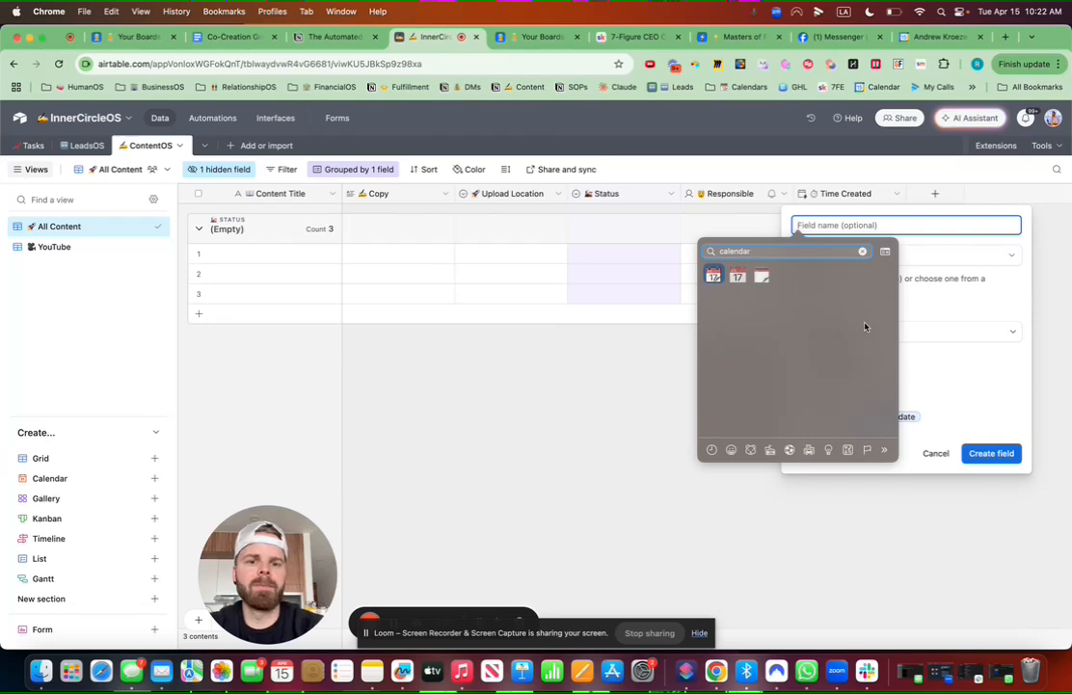
key(Return)
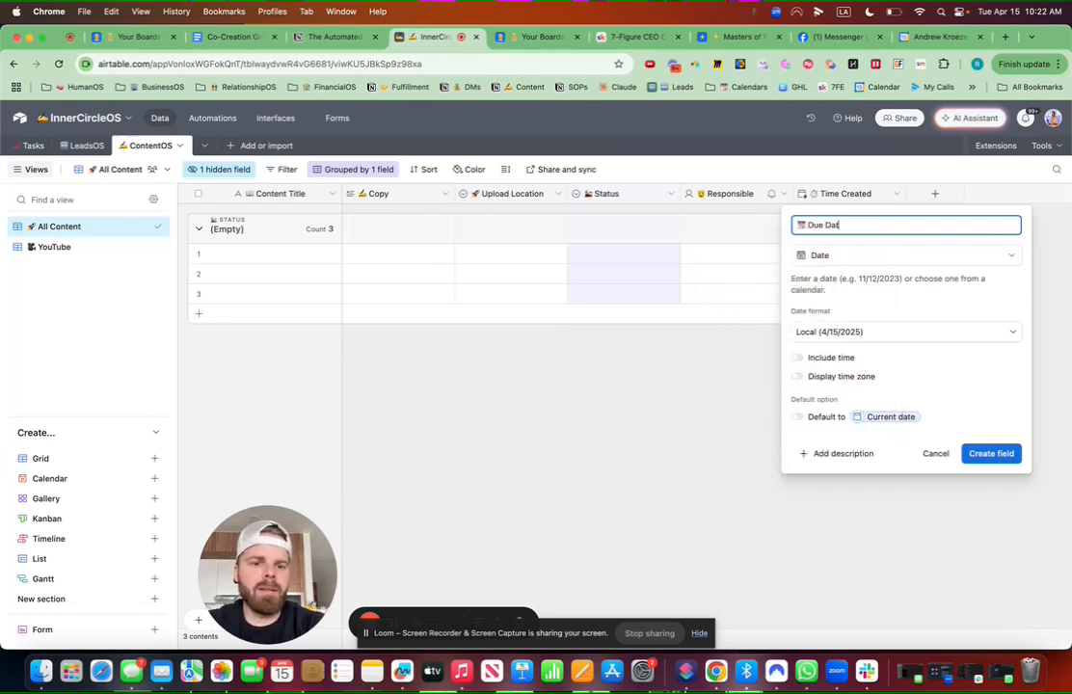
click(989, 453)
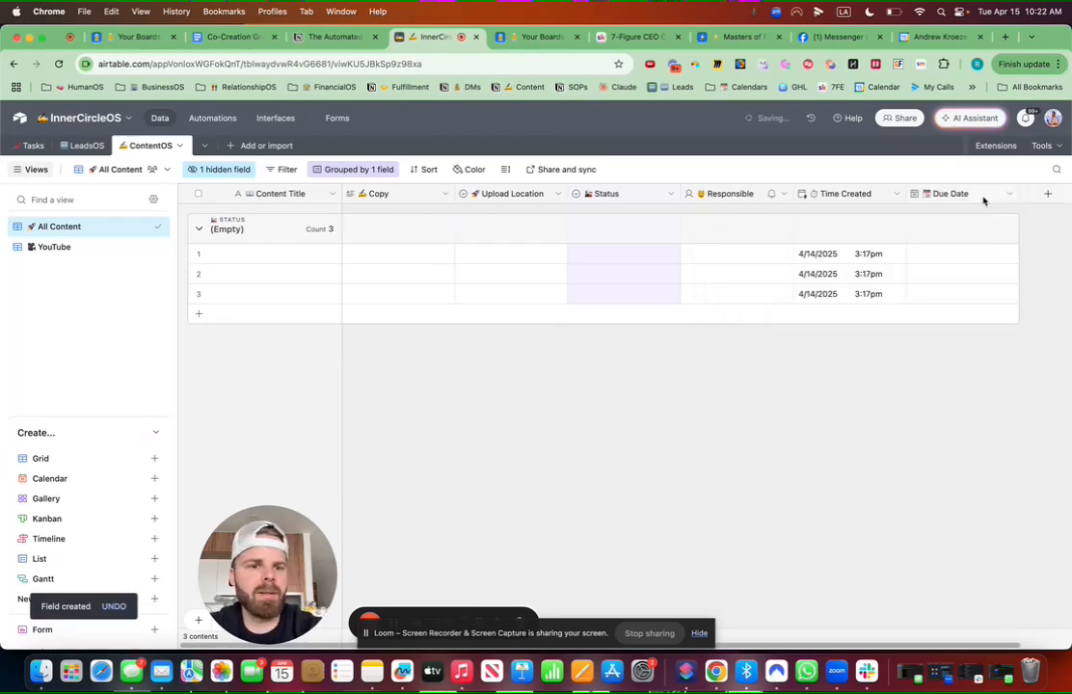
drag(945, 197, 455, 191)
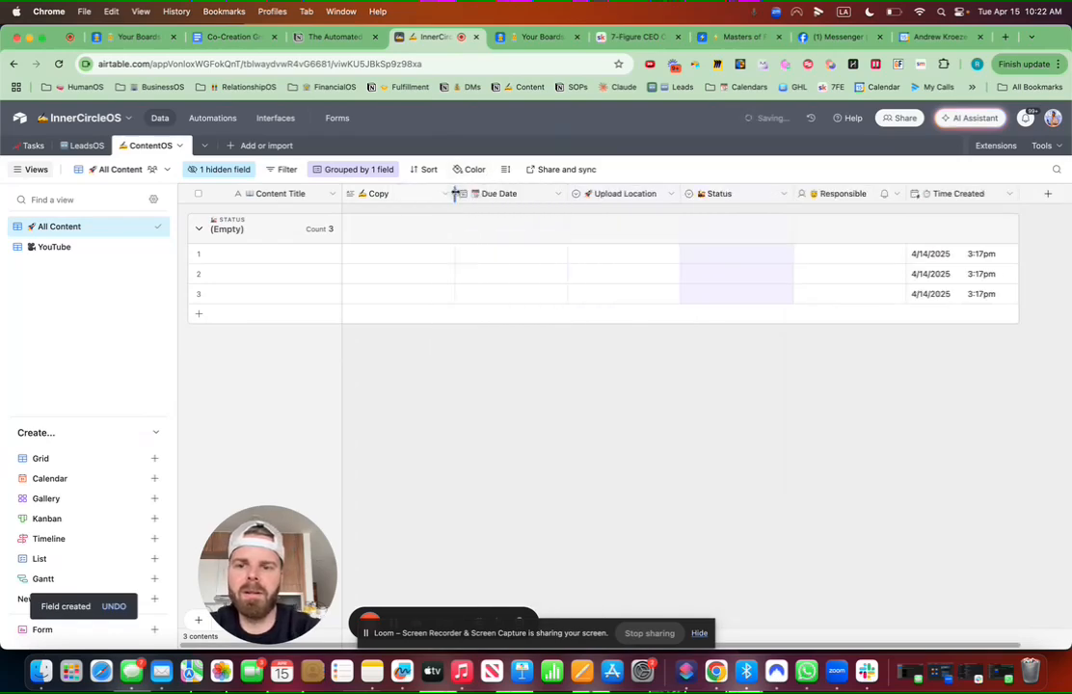
Step: Title row 1 'Client Celebration Post - ' plus the client's name and widen Content Title
double_click(276, 254)
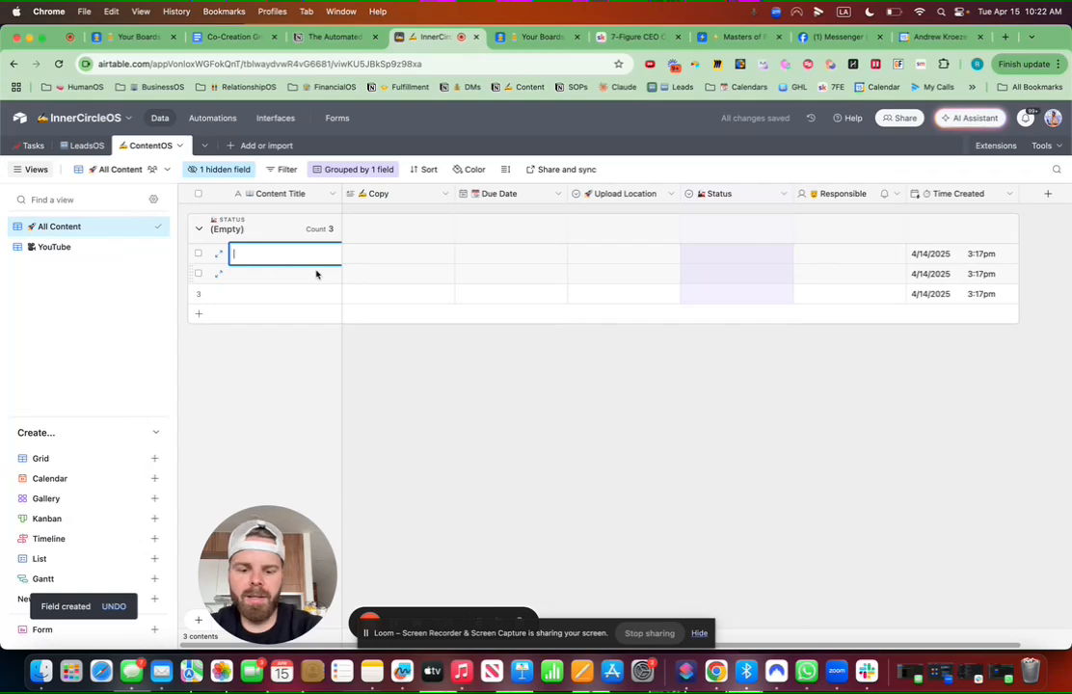
text(Client Ce)
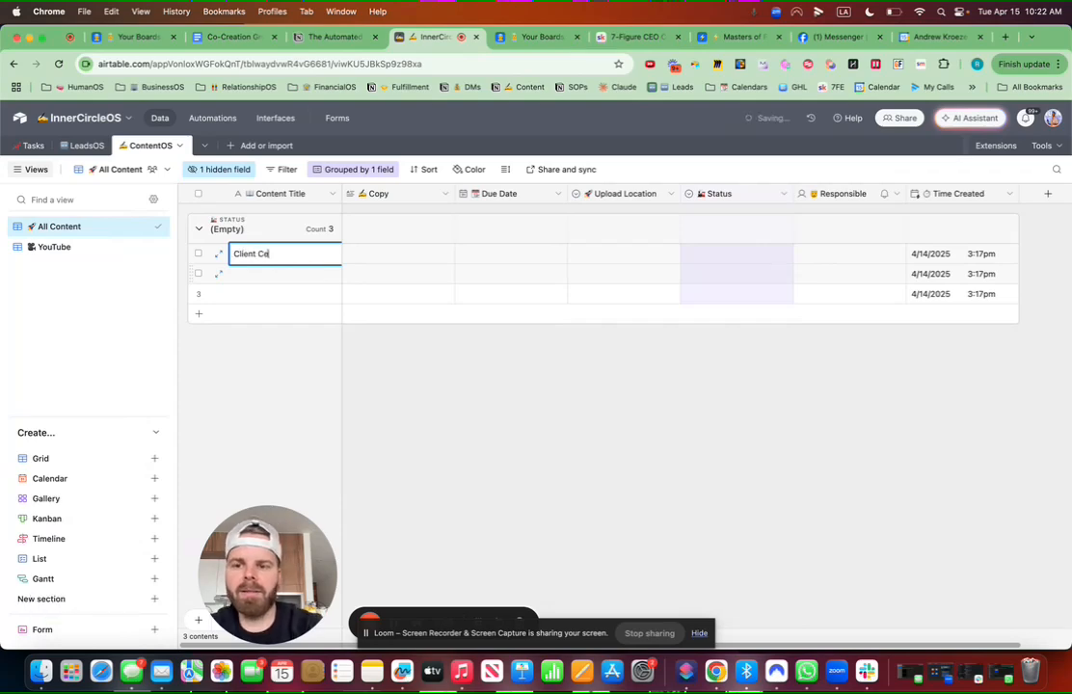
text(lebration Post)
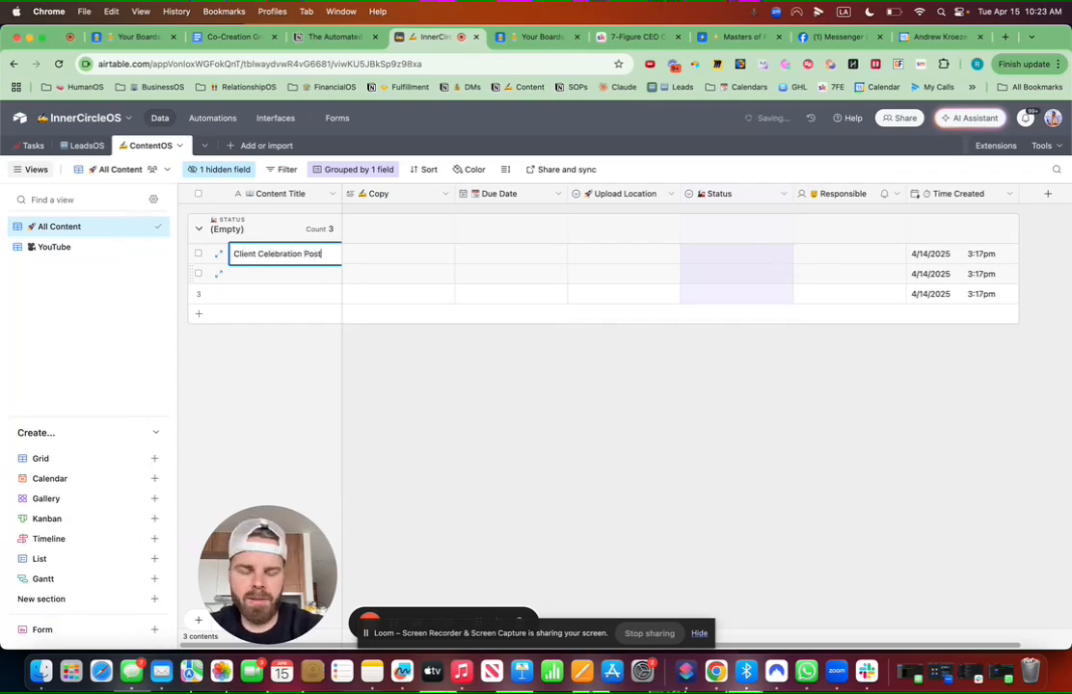
text( -)
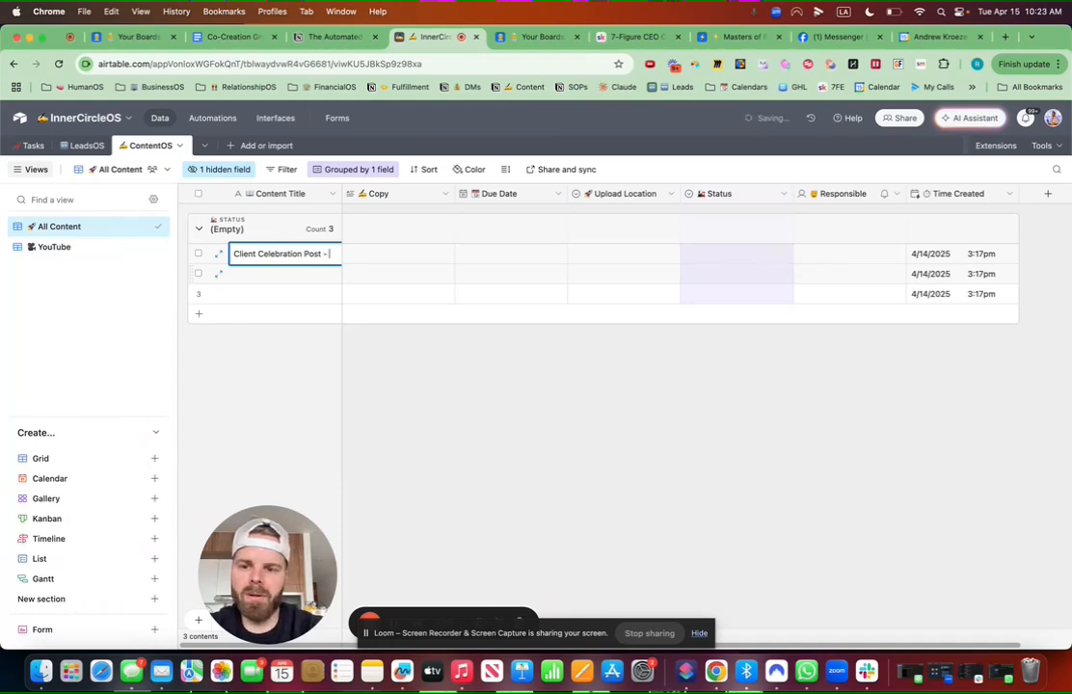
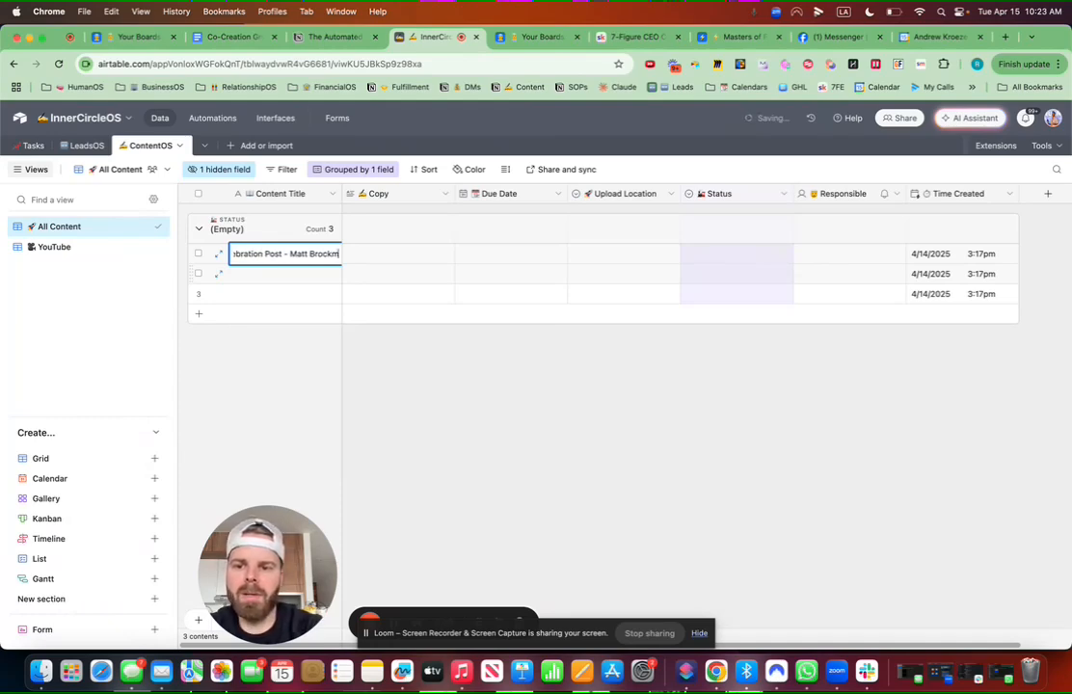
click(424, 384)
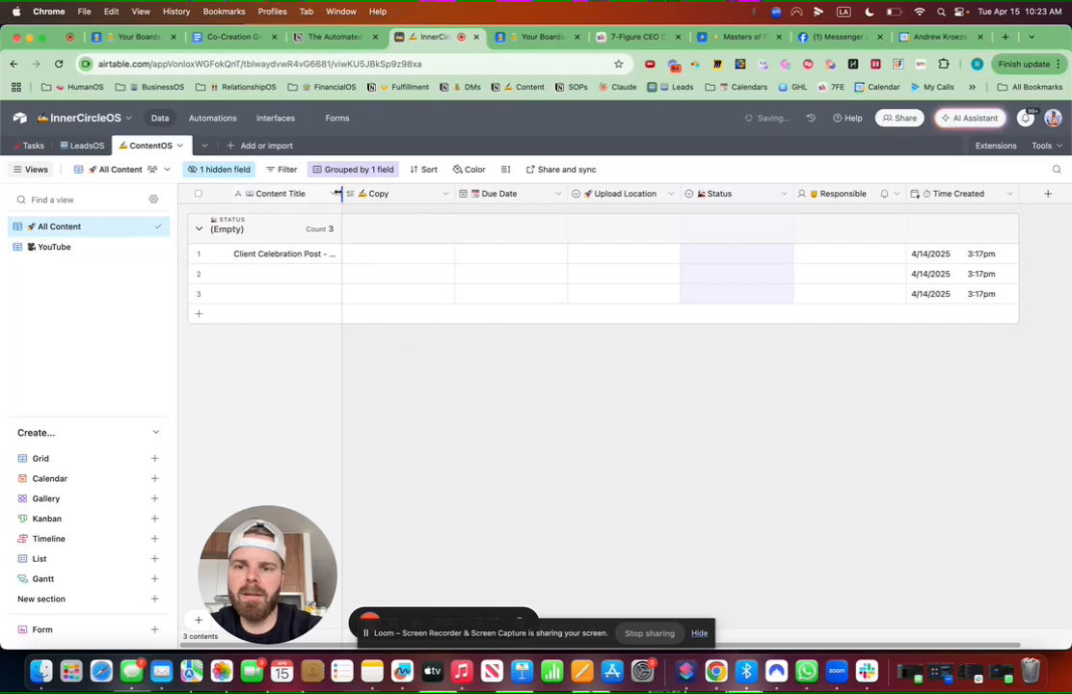
drag(343, 194, 406, 194)
click(428, 253)
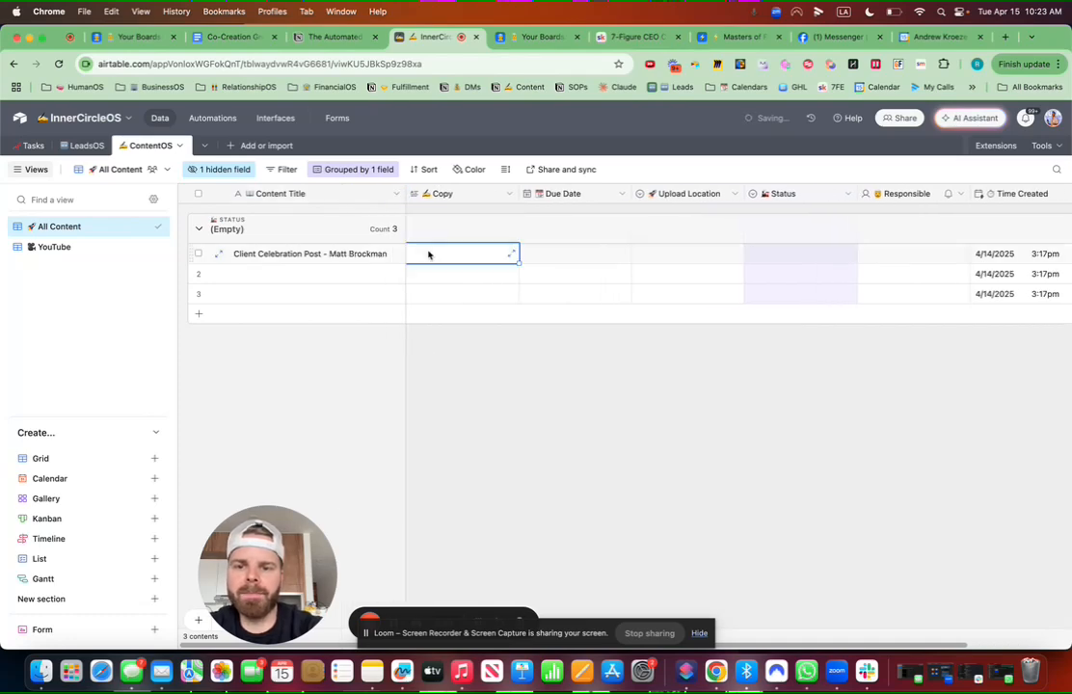
click(428, 251)
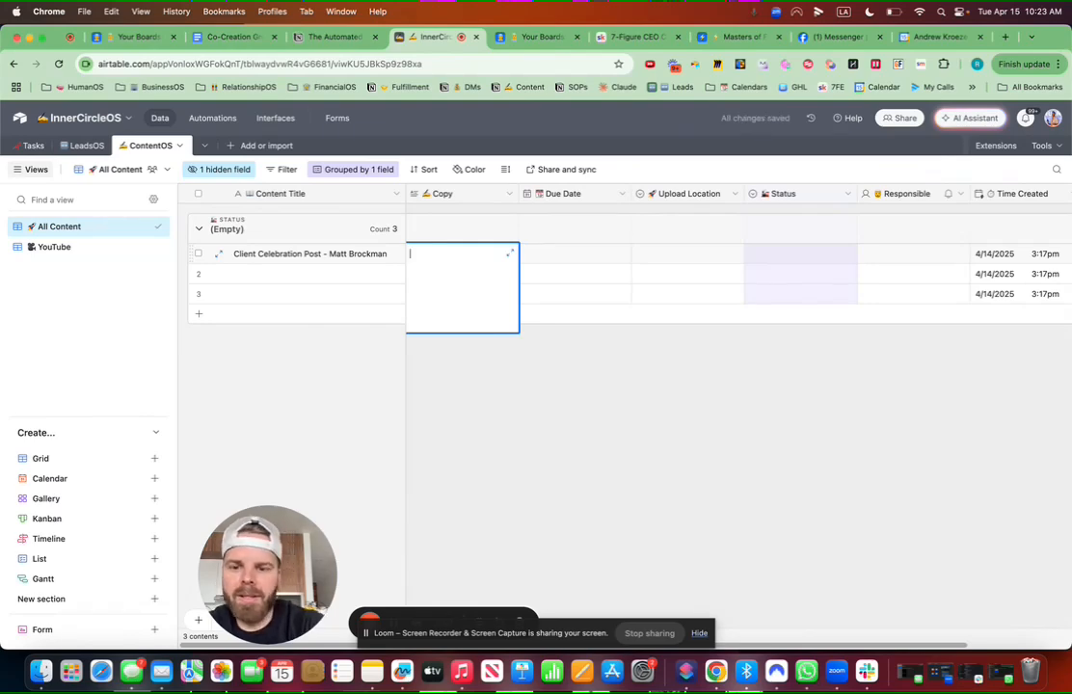
Step: Dictate the post copy into the expanded Copy cell and fix the ending to '$10K PIF'
click(509, 252)
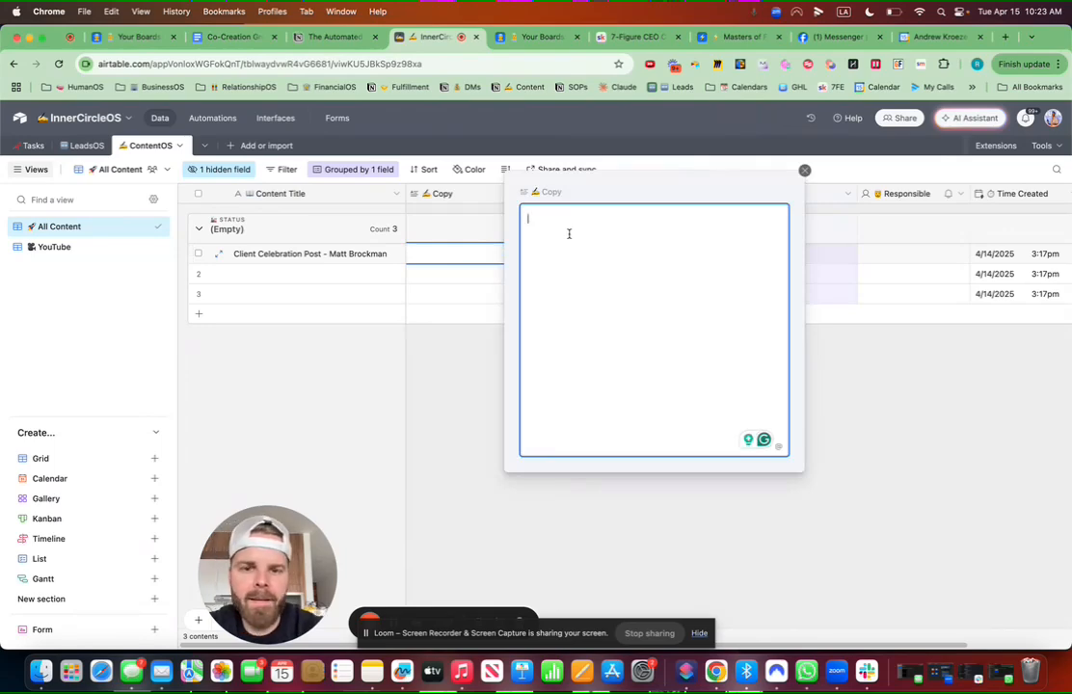
key(F5)
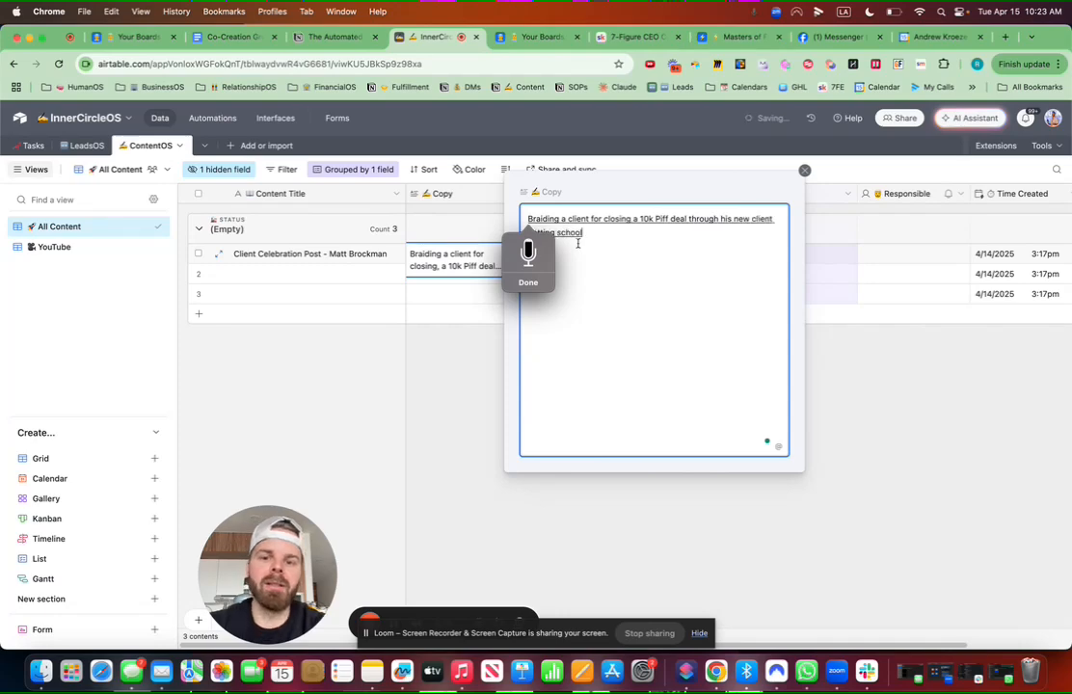
click(529, 284)
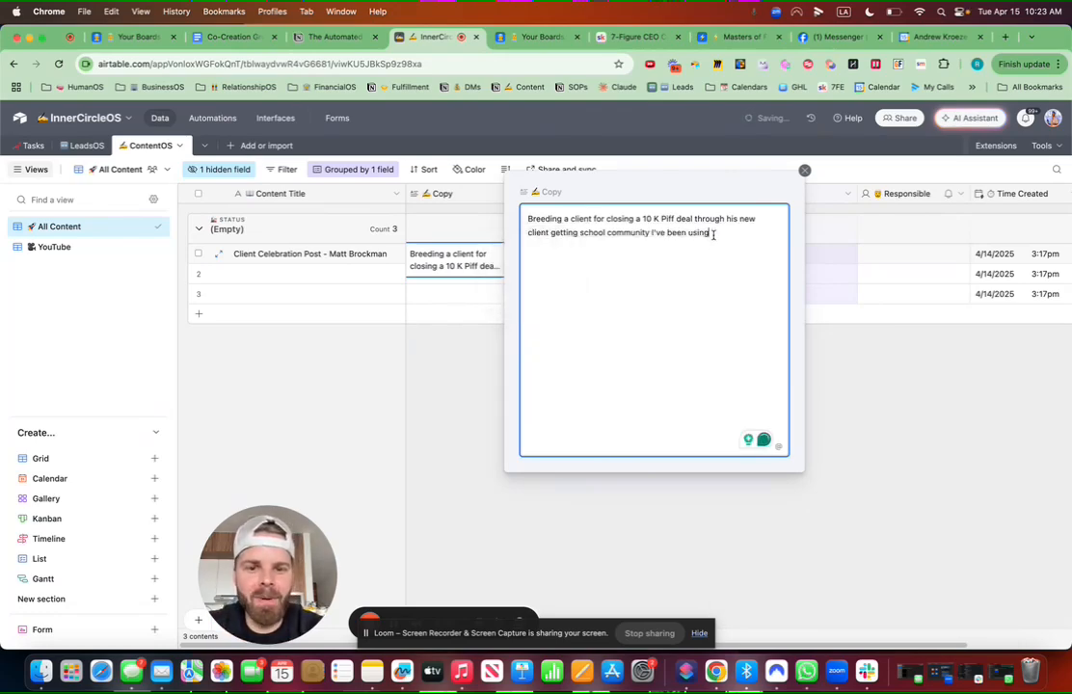
drag(708, 233, 650, 233)
key(BackSpace)
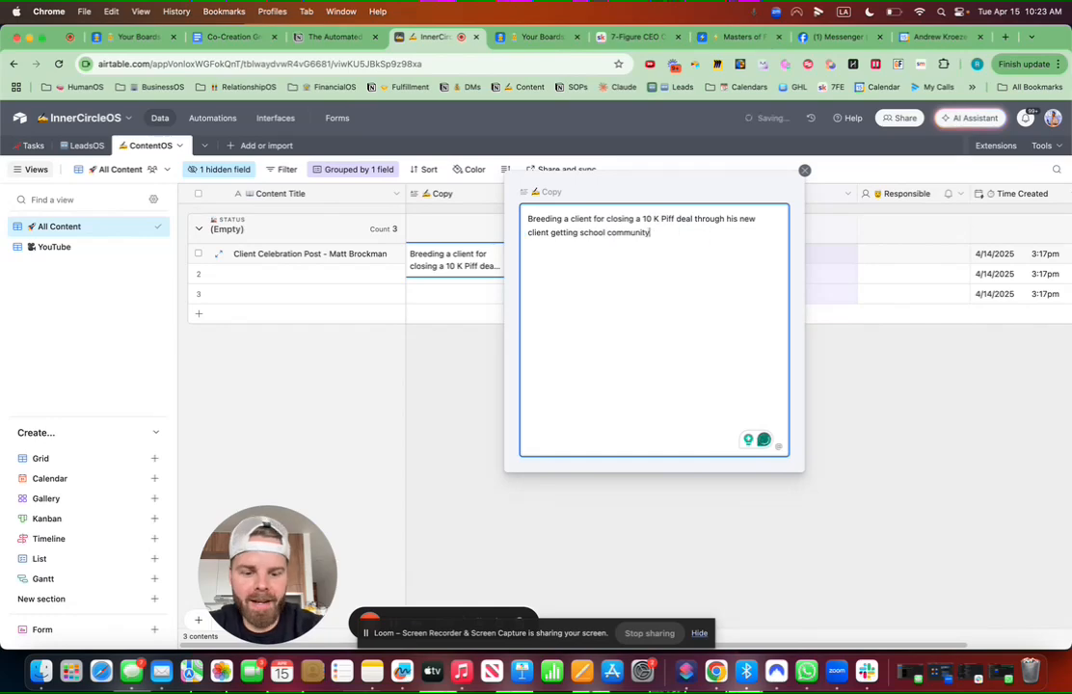
text(.)
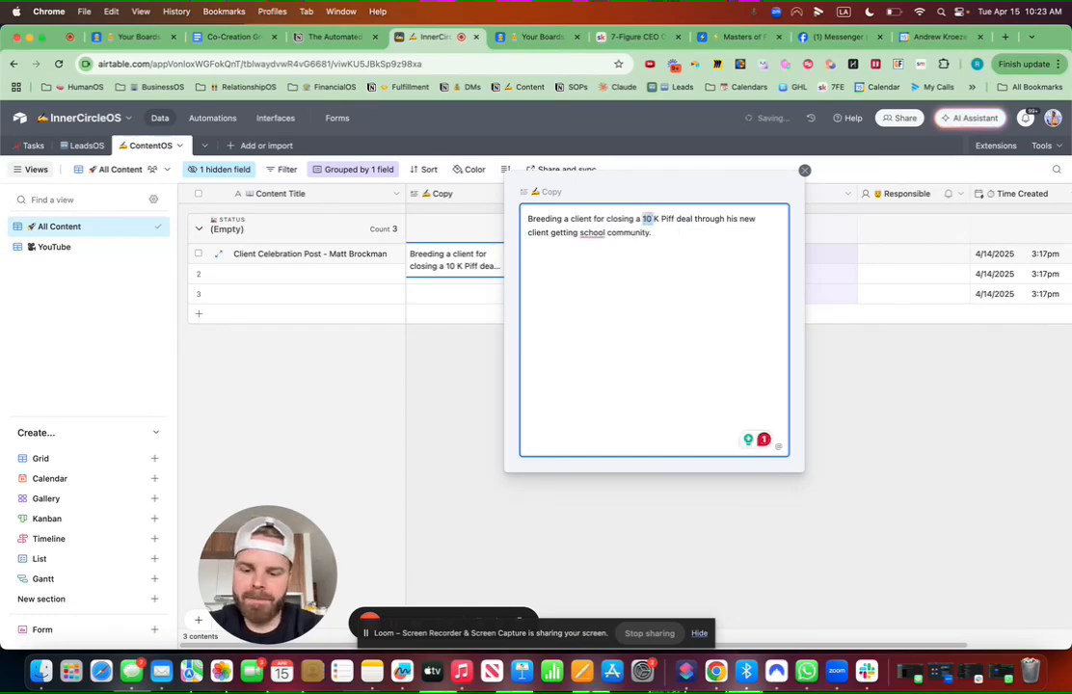
text($10)
key(Delete)
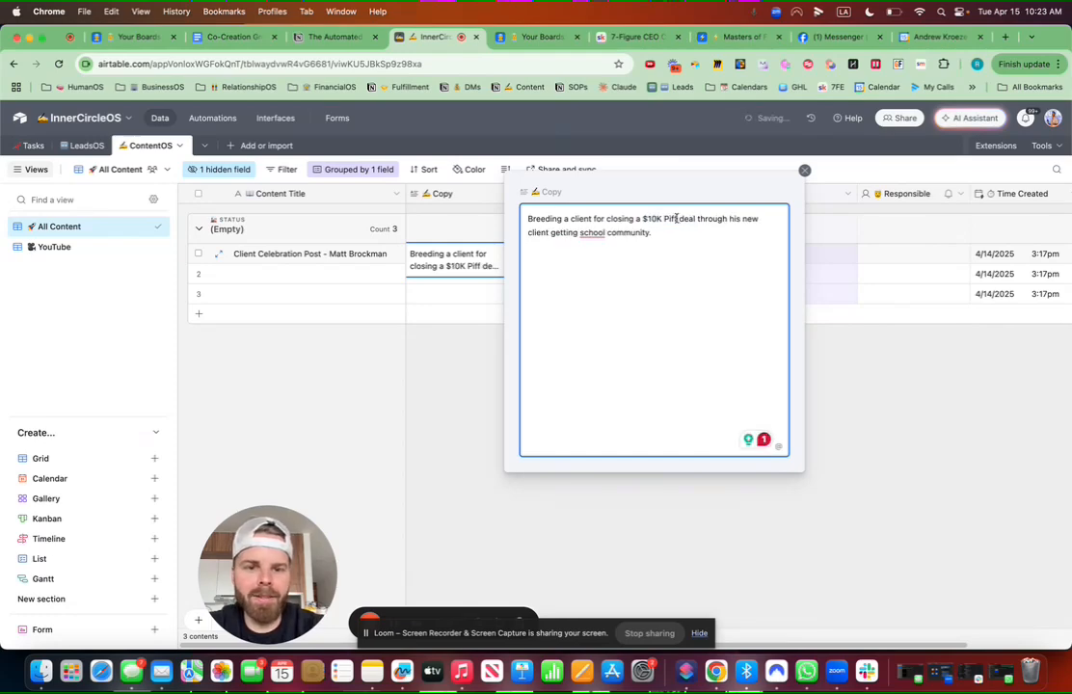
text(IF)
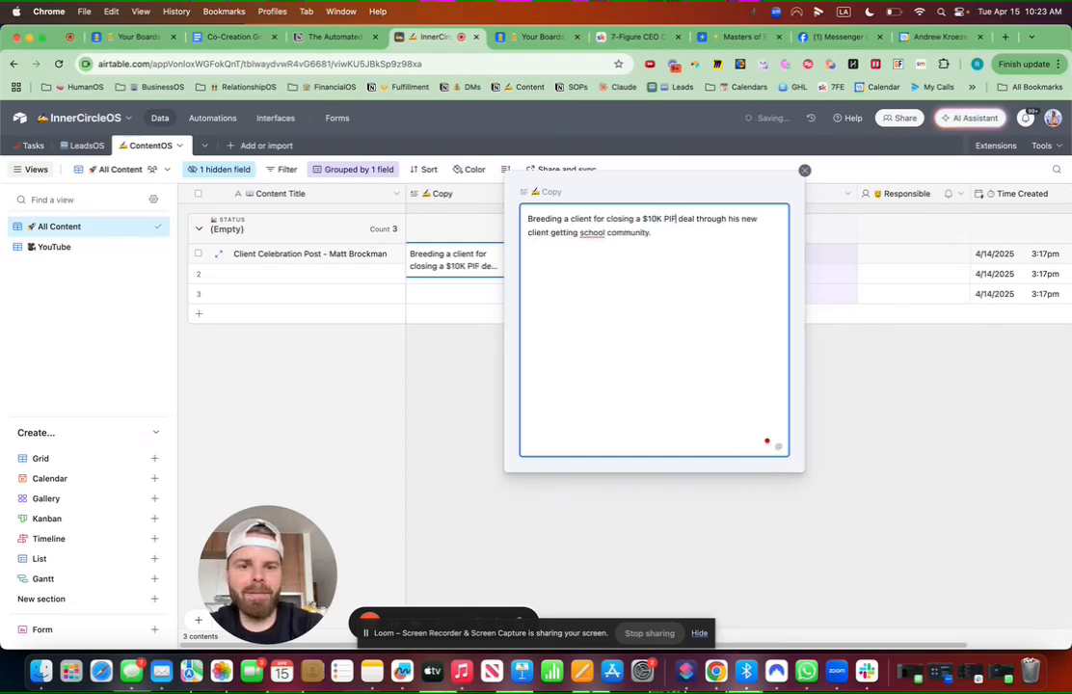
Step: Change 'Breeding' to 'Celebrating', add '7-figure CEO', correct 'school' to 'Skool', and append 🎉
drag(562, 220, 525, 218)
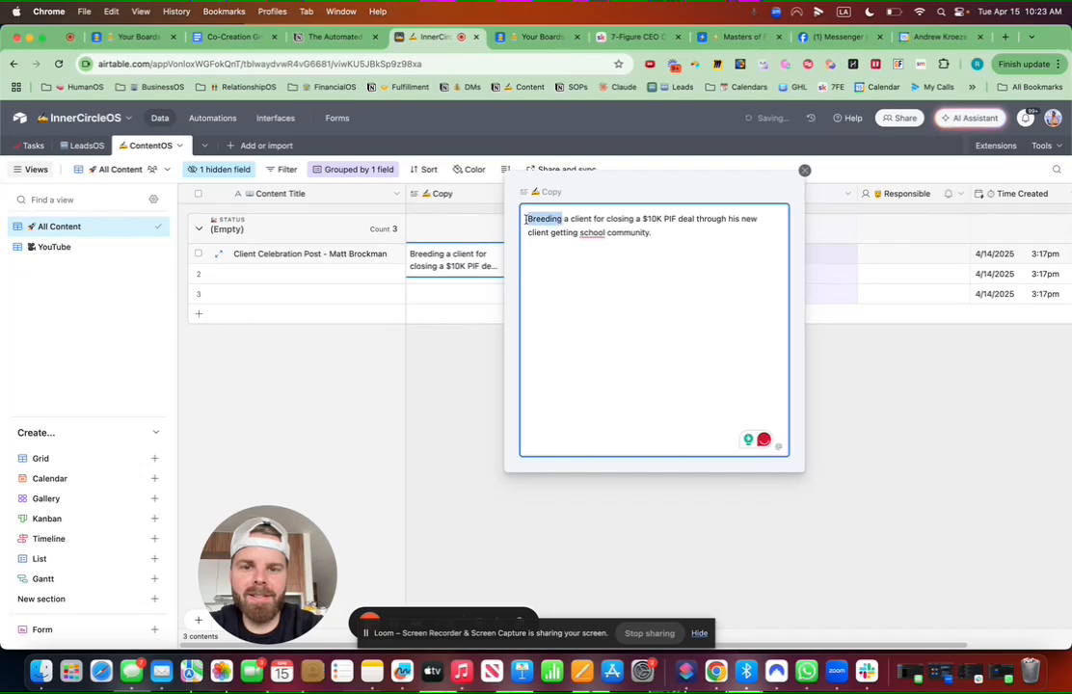
text(Celebrating)
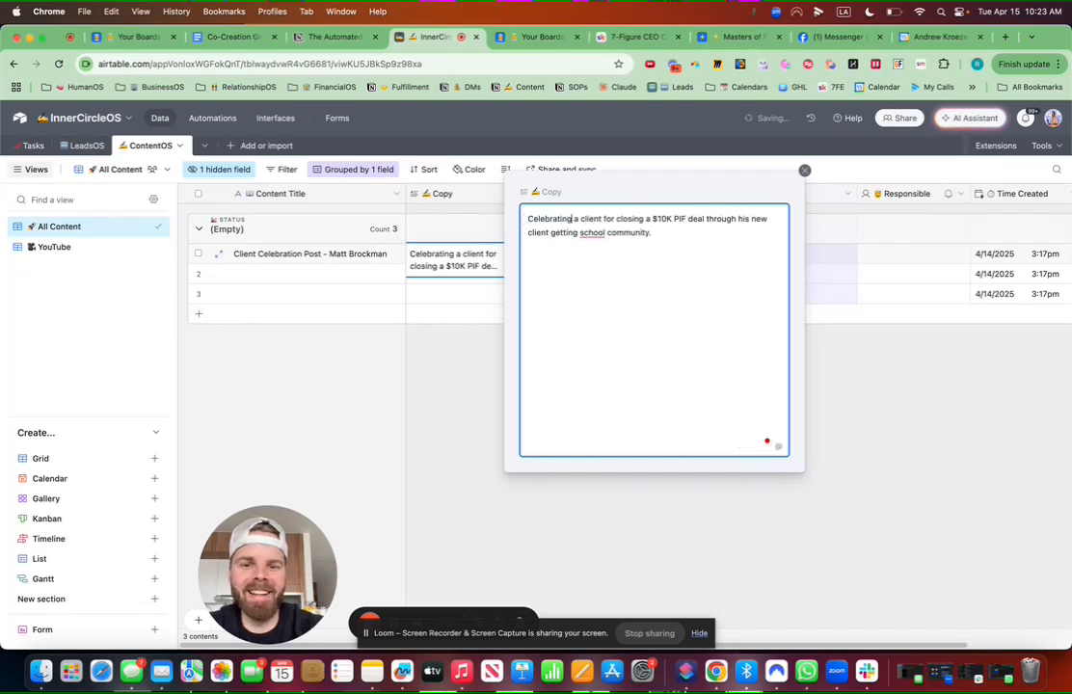
click(578, 220)
text(7-figure)
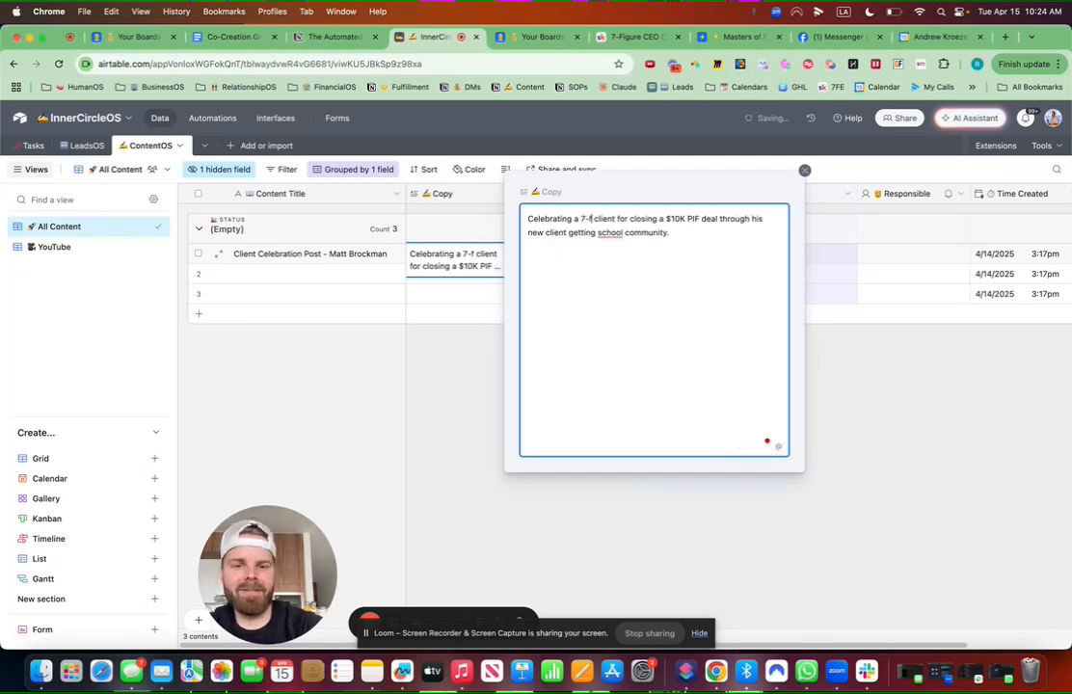
text( CEO)
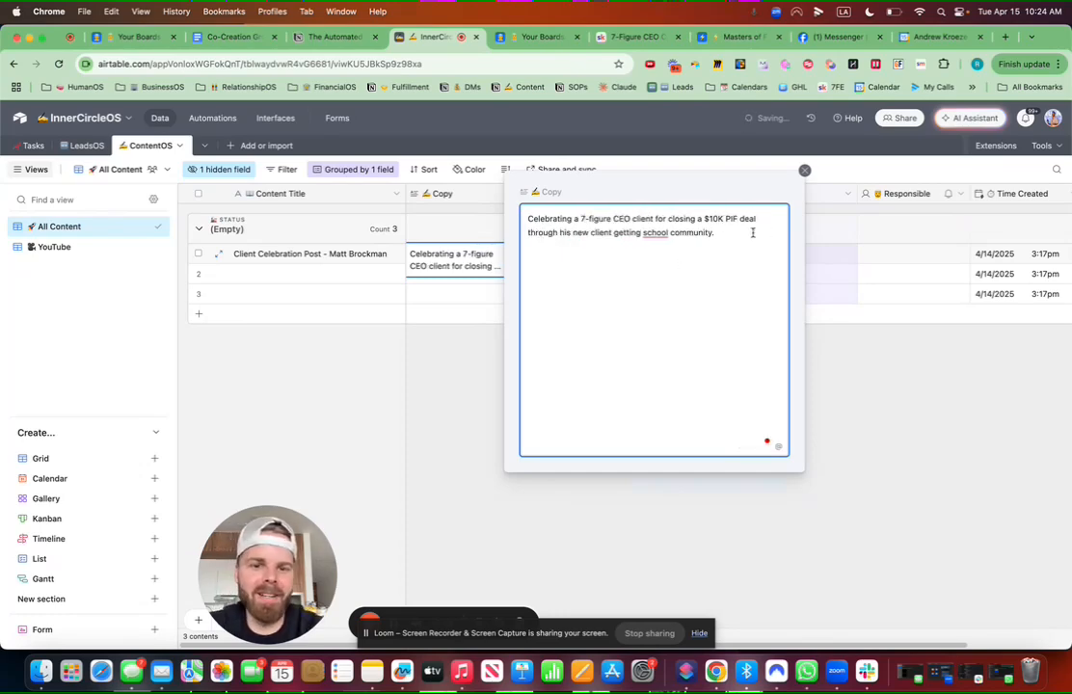
double_click(669, 236)
text(Skoo)
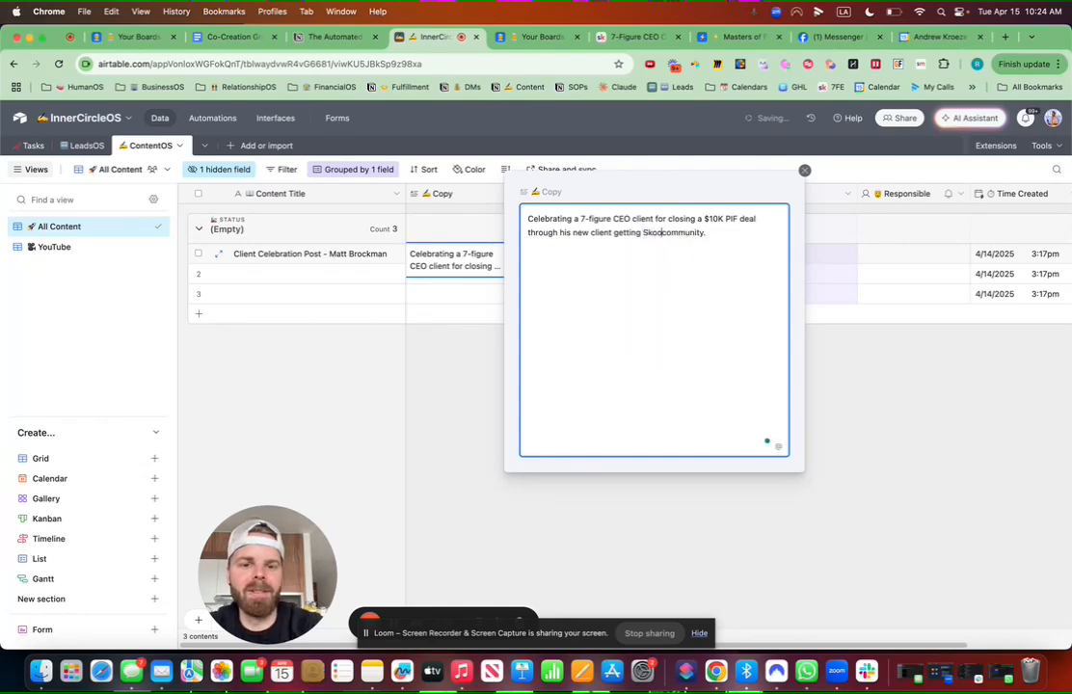
text(l)
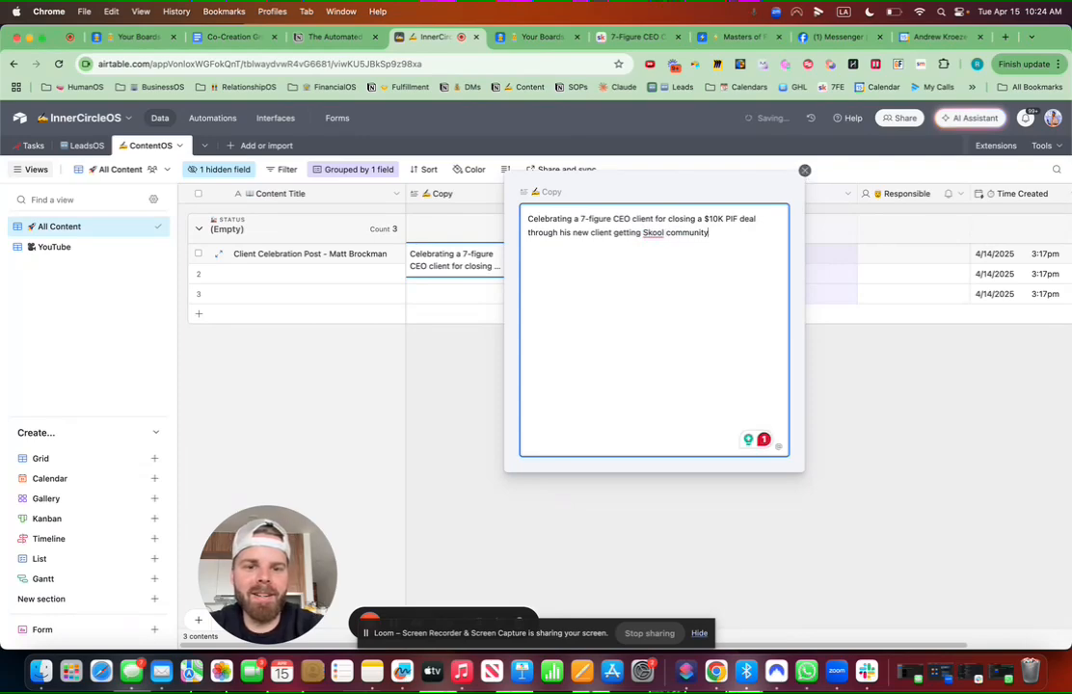
key(ctrl+super+space)
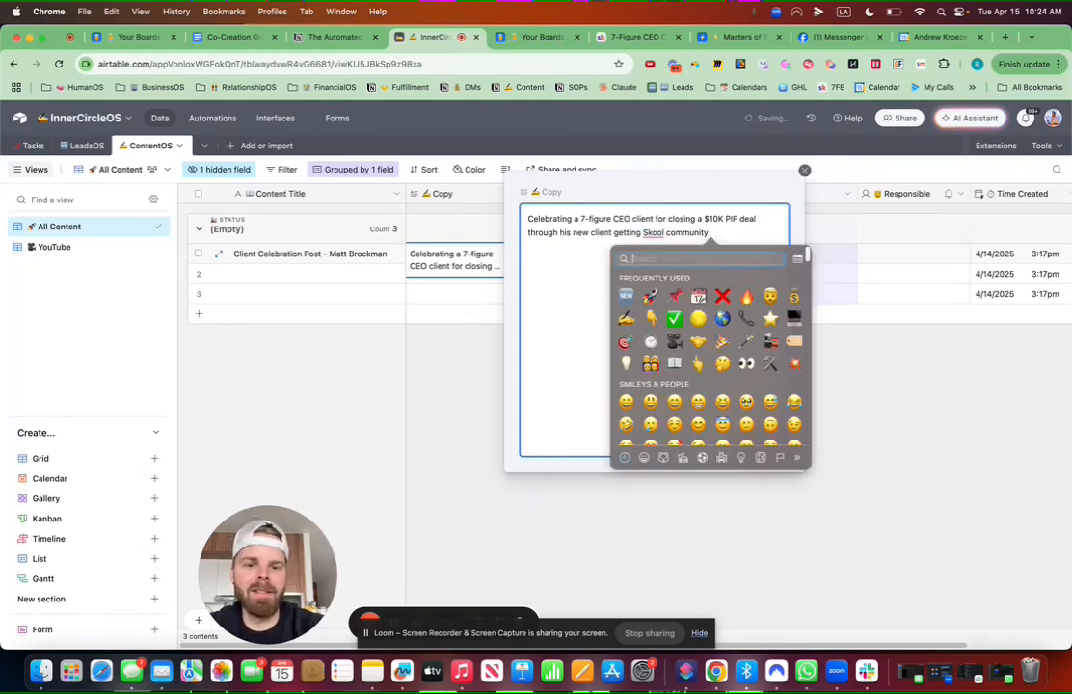
text(celebrat)
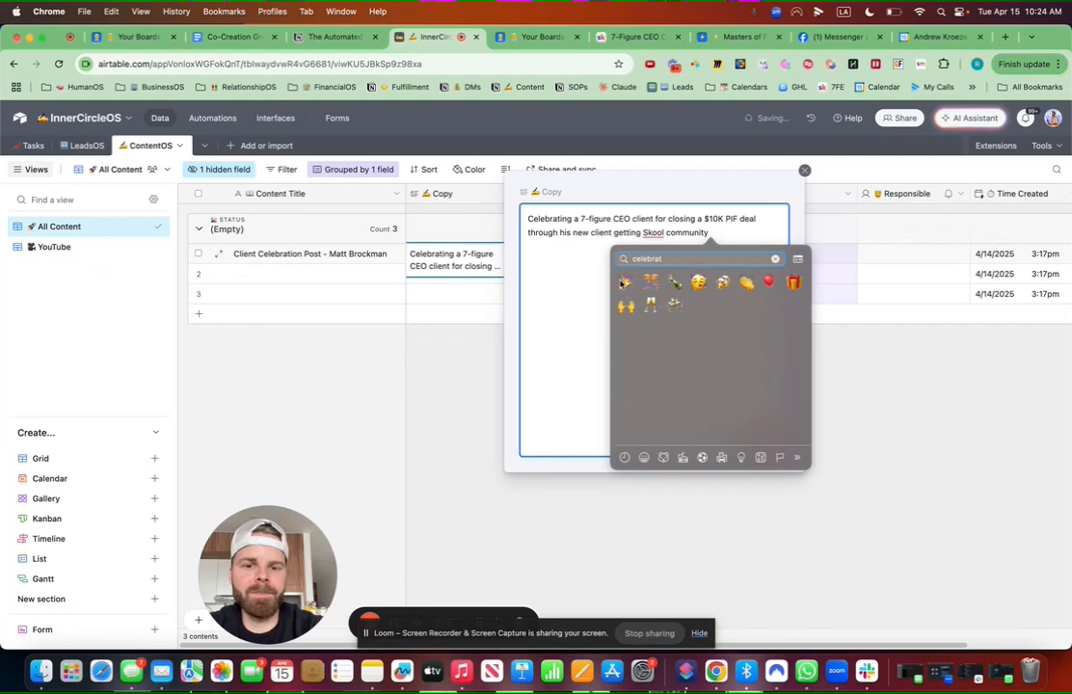
click(624, 282)
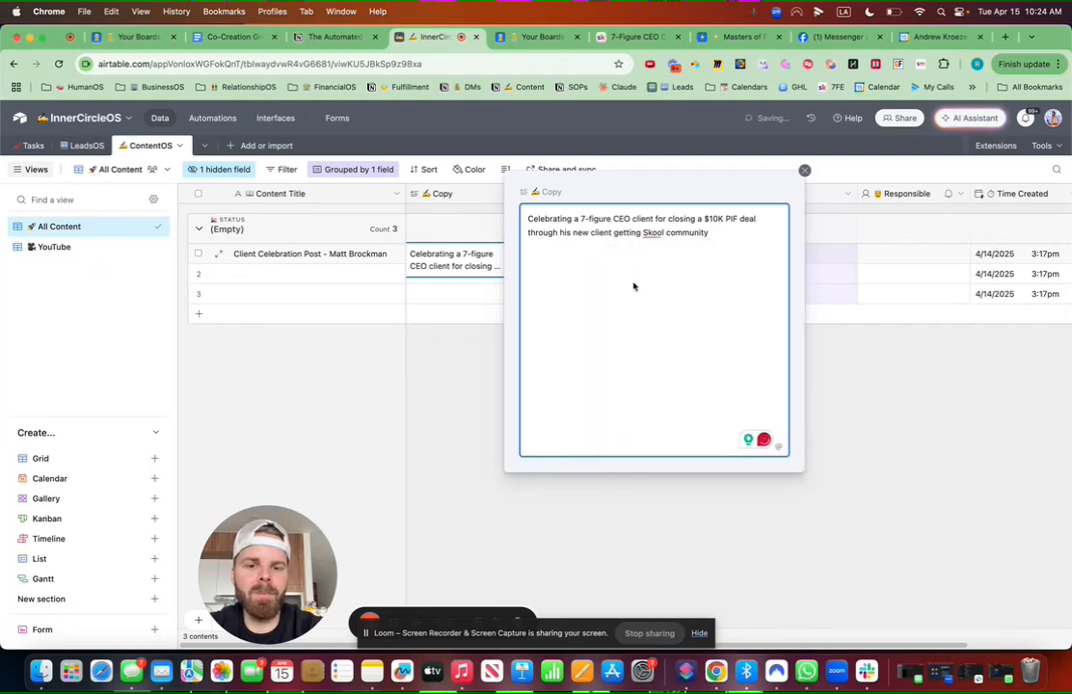
click(874, 432)
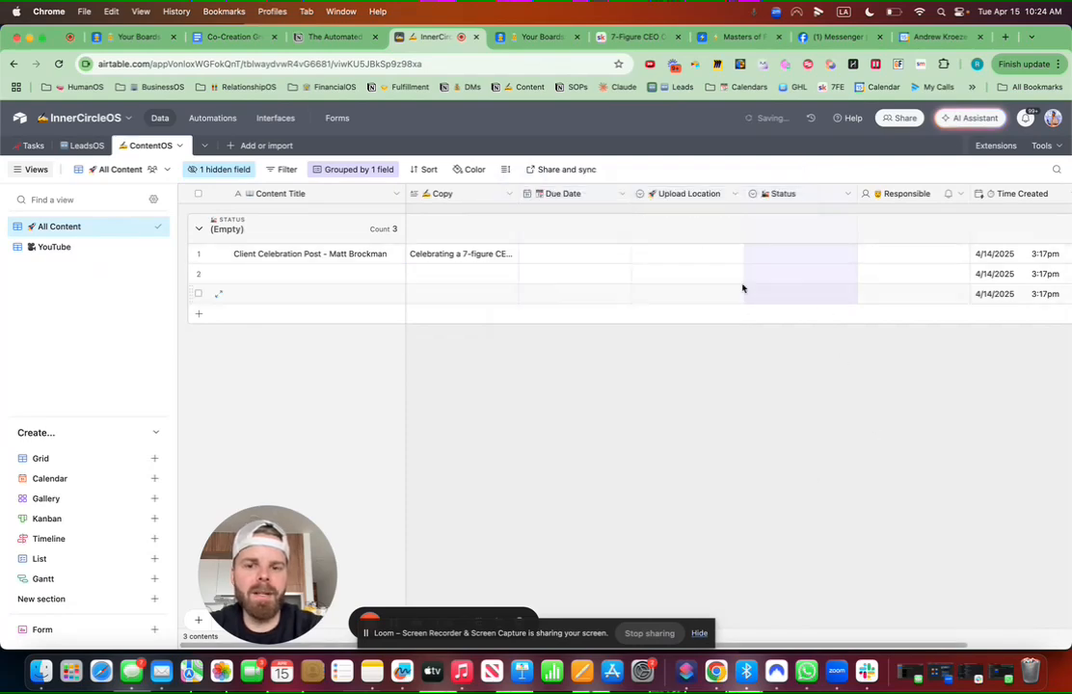
Step: Set the post's Upload Location to Facebook Profile and its Status to Scheduled
double_click(685, 260)
click(692, 361)
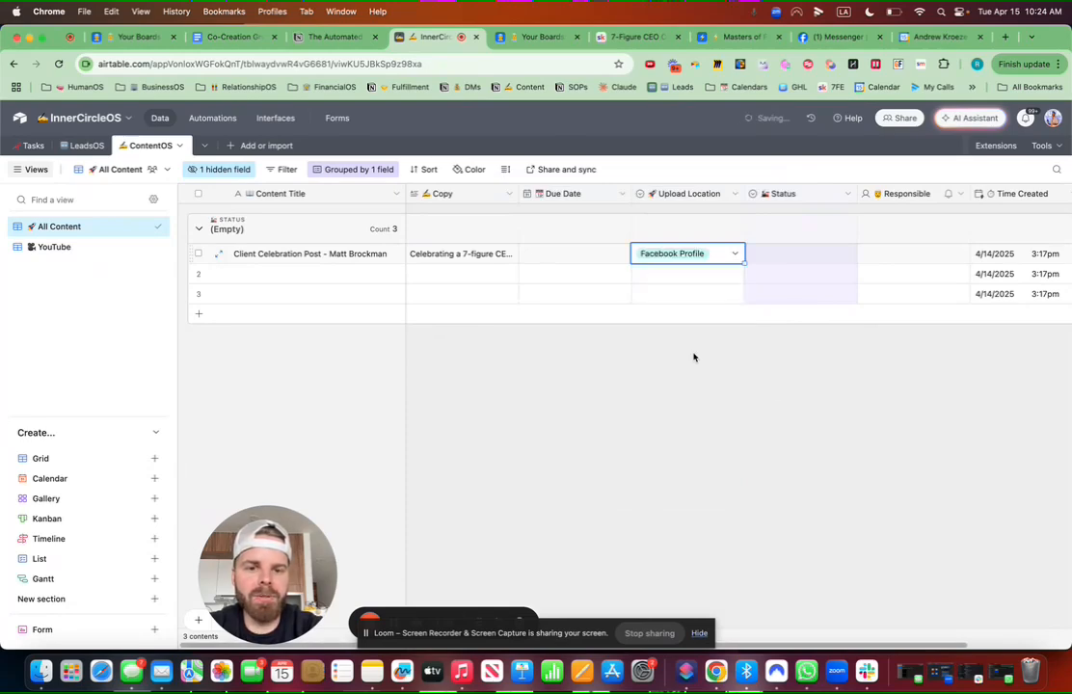
double_click(780, 259)
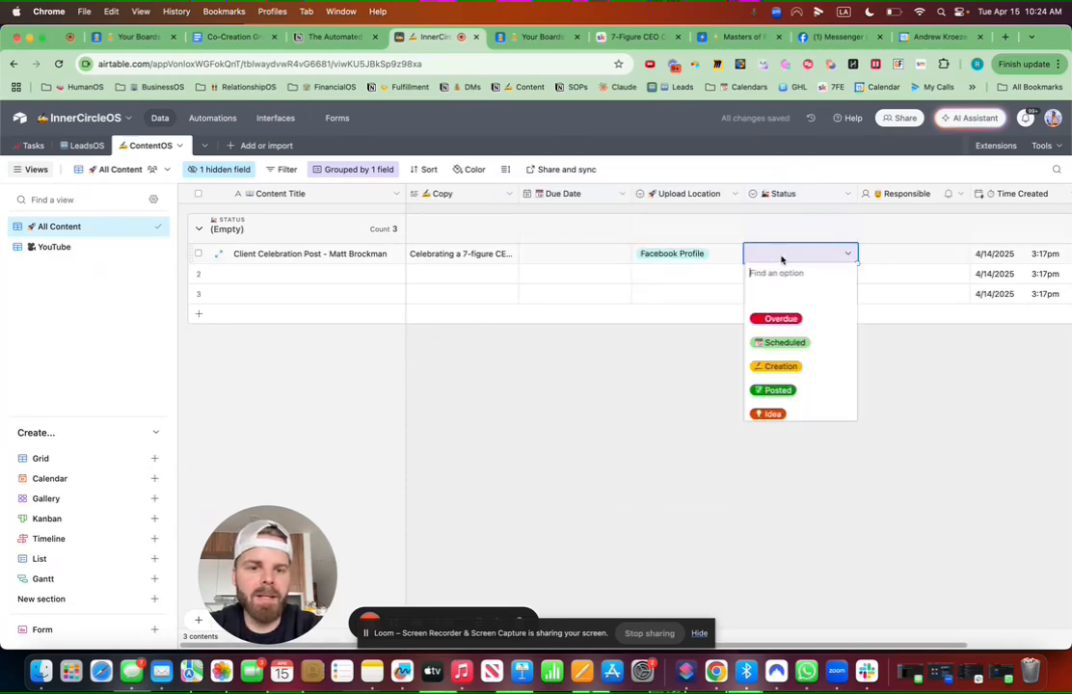
click(778, 342)
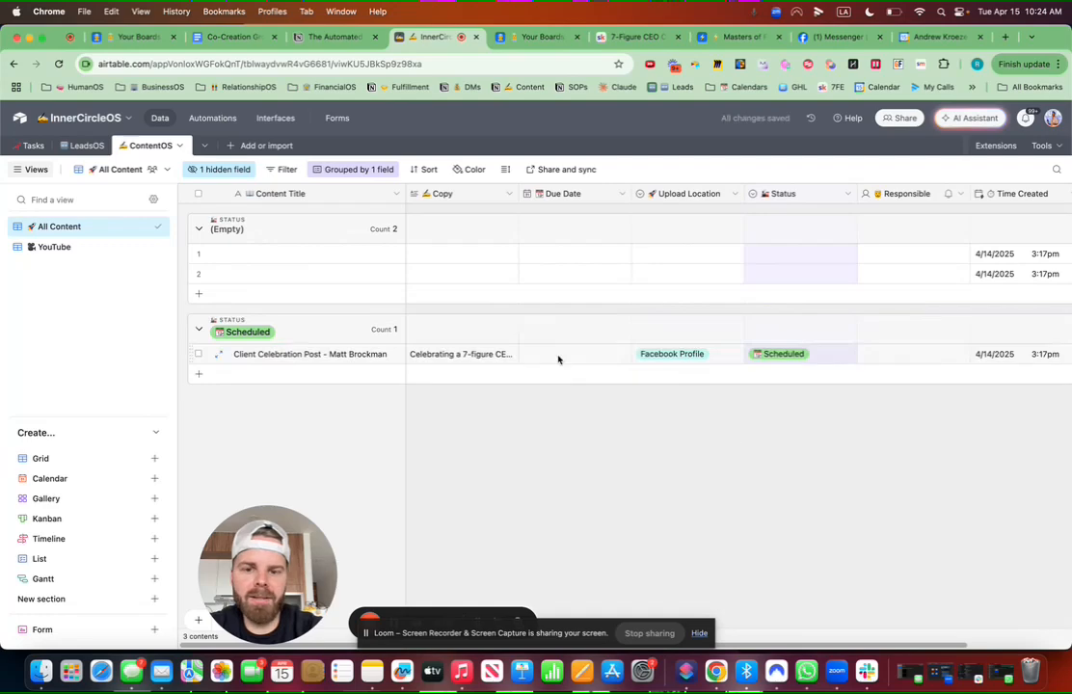
Step: Give the post an April 16 due date and assign the team member as Responsible
click(558, 357)
click(558, 357)
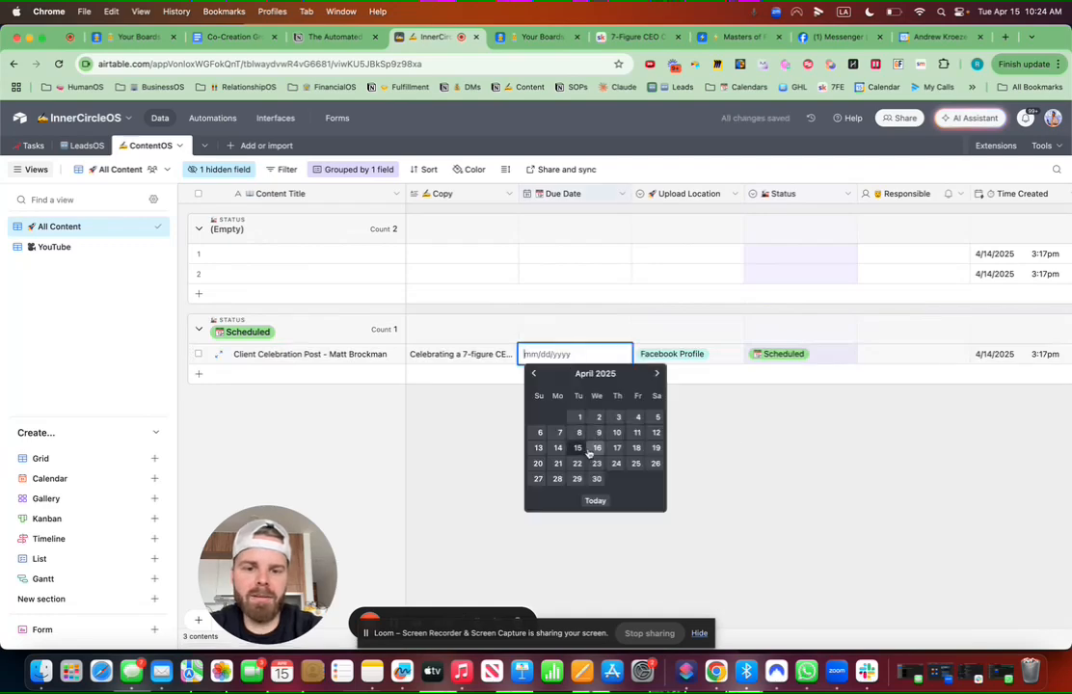
click(597, 447)
click(895, 357)
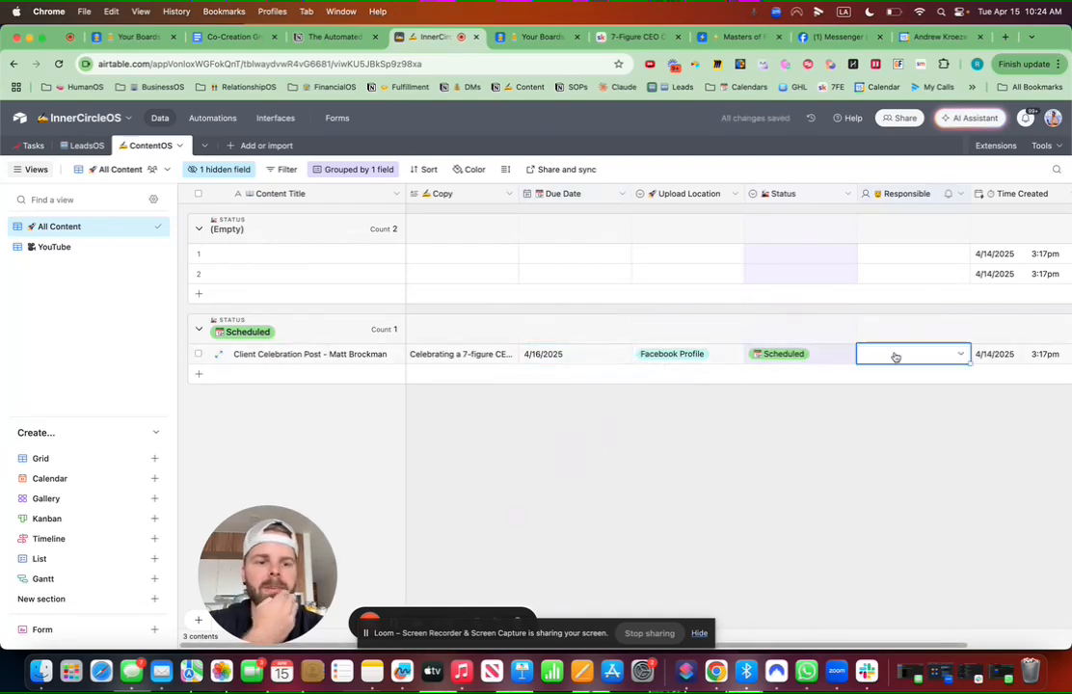
click(895, 356)
click(903, 441)
scroll(992, 190, right, 2)
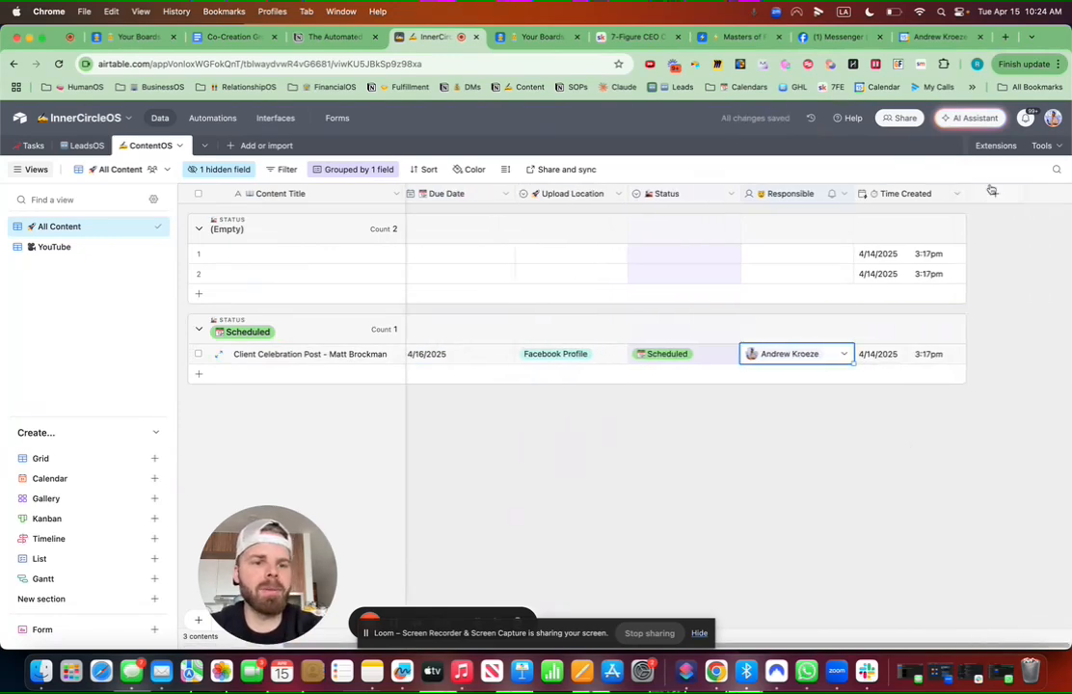
Step: Add a Created by field named with the 🤠 emoji and 'Created By'
click(995, 192)
key(ctrl+super+space)
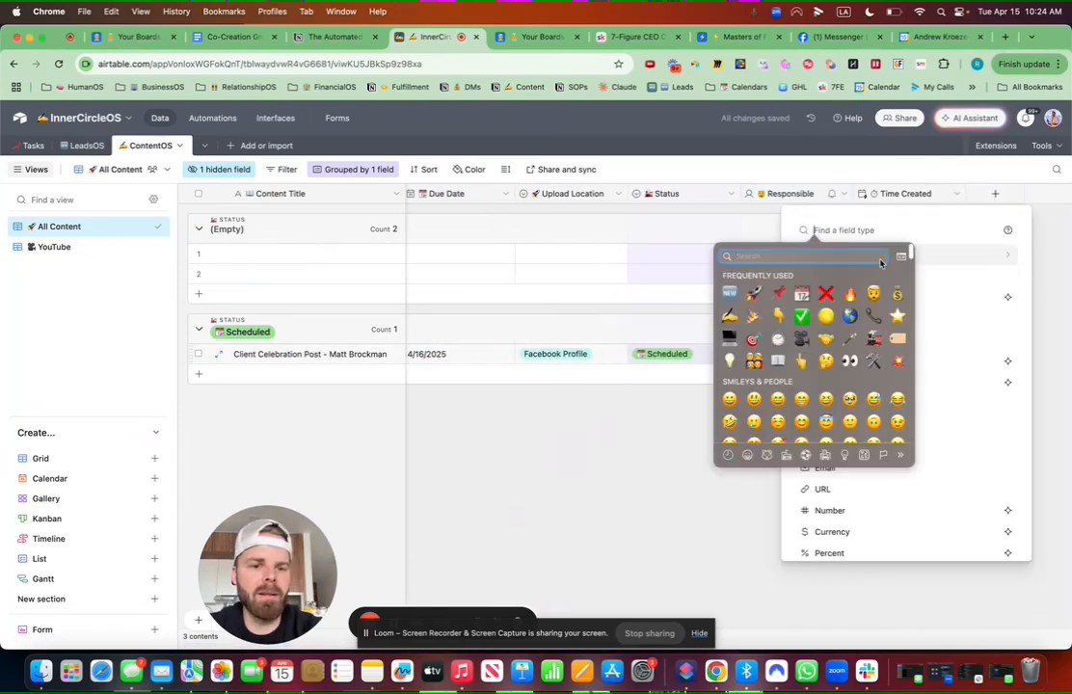
click(872, 293)
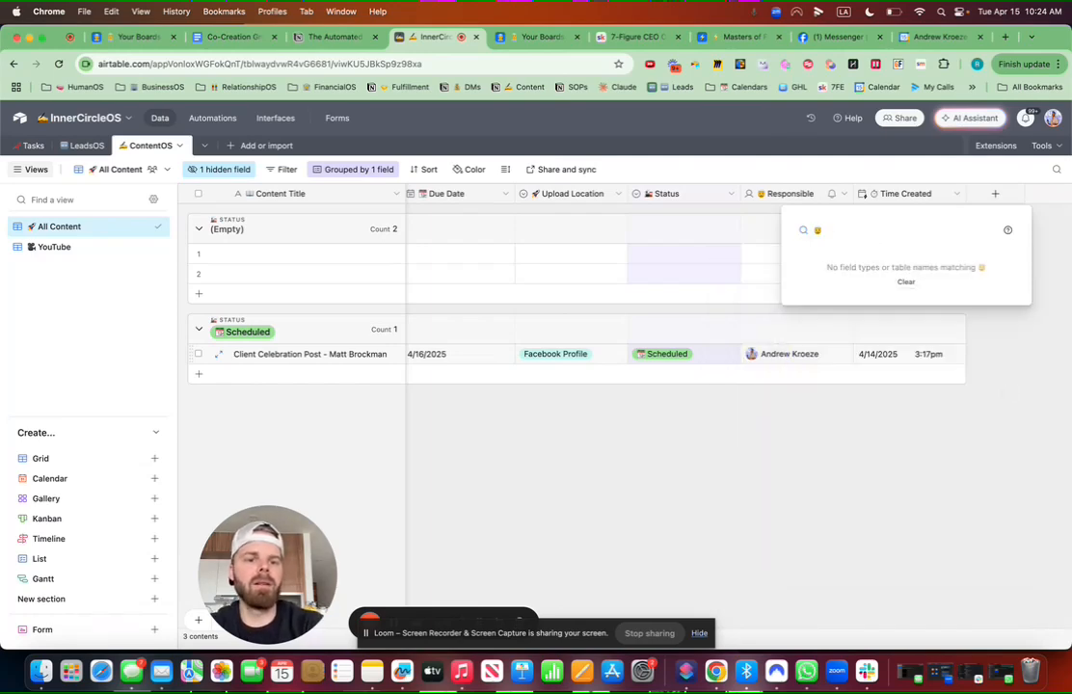
key(BackSpace)
text(created)
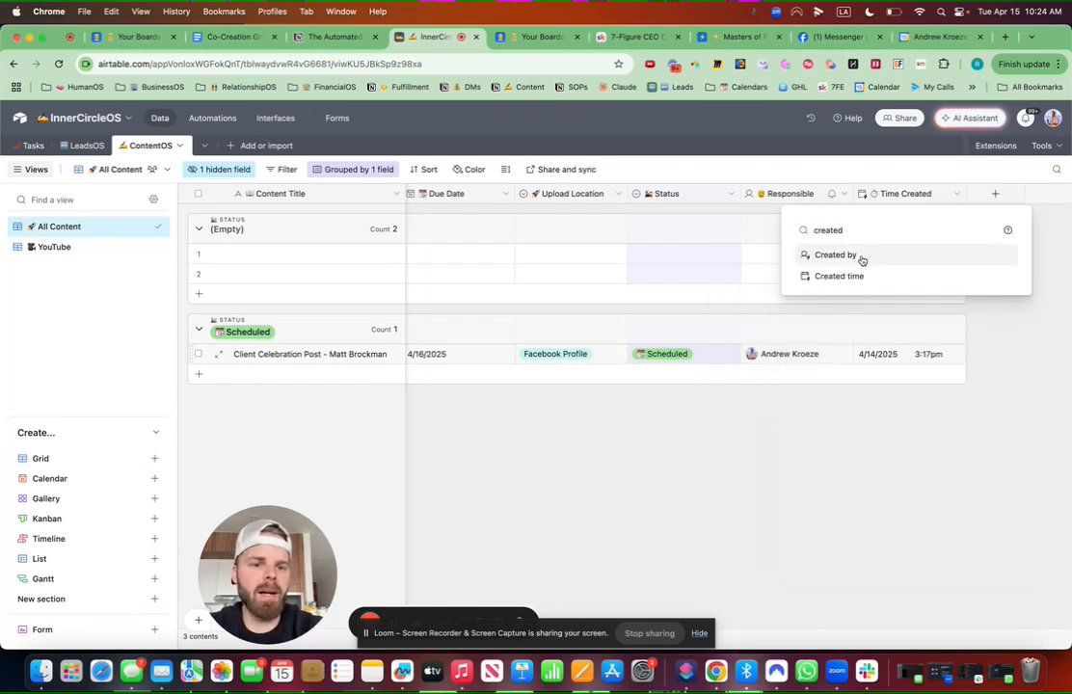
click(862, 256)
key(ctrl+super+space)
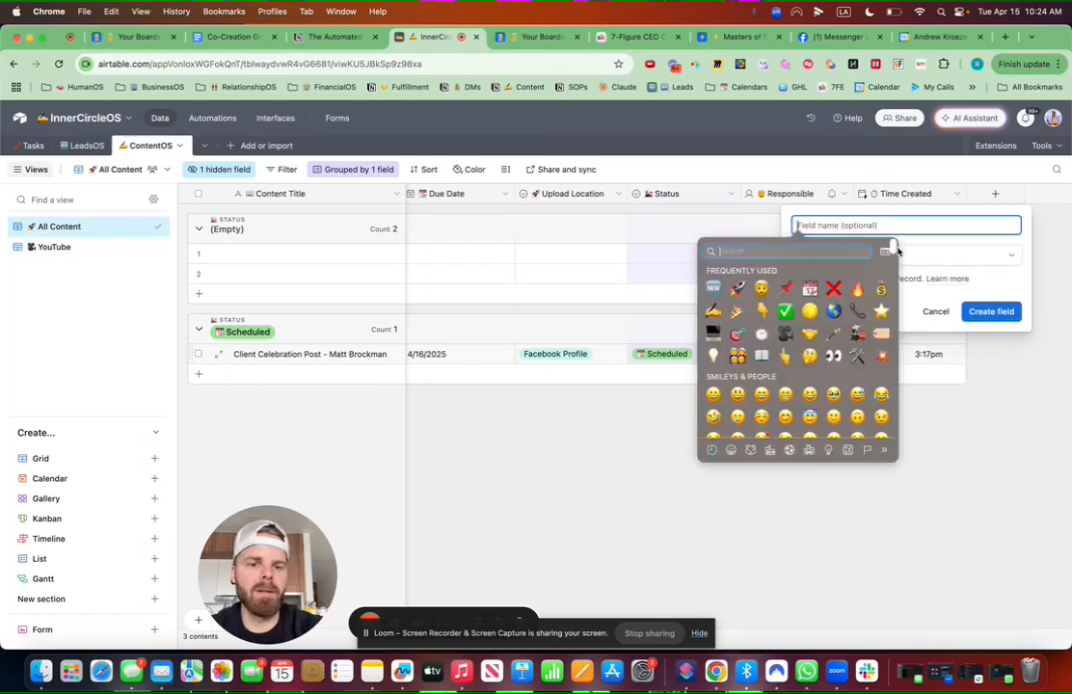
click(762, 289)
text(Created By)
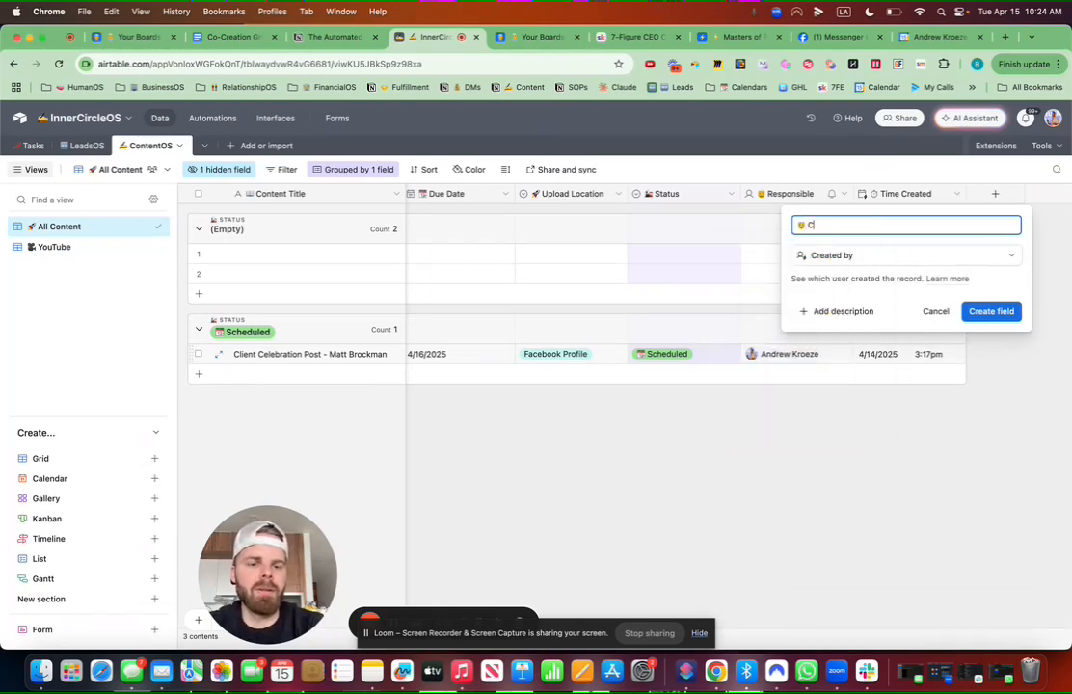
click(985, 312)
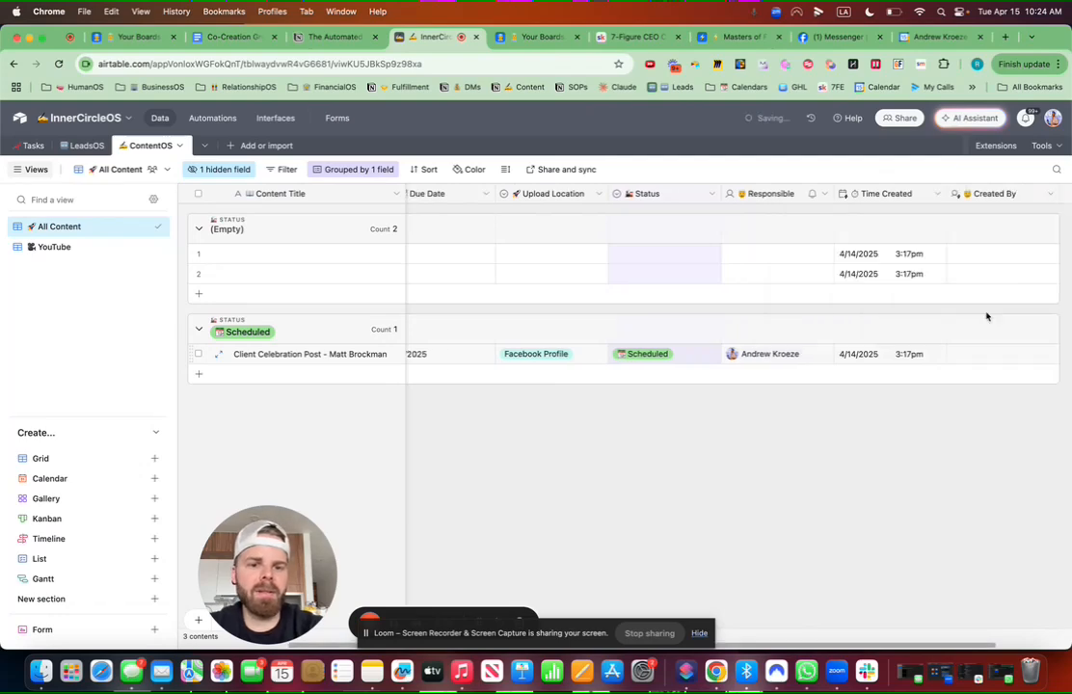
click(425, 170)
Step: Sort records within groups by Due Date, latest to earliest
text(due)
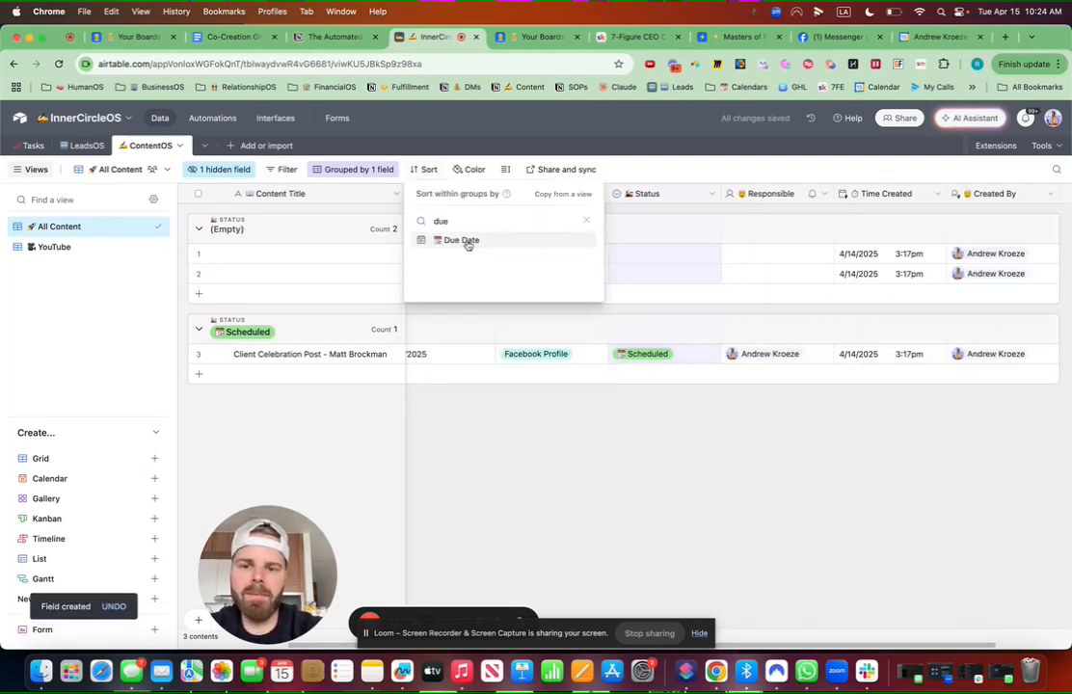
click(467, 240)
click(628, 223)
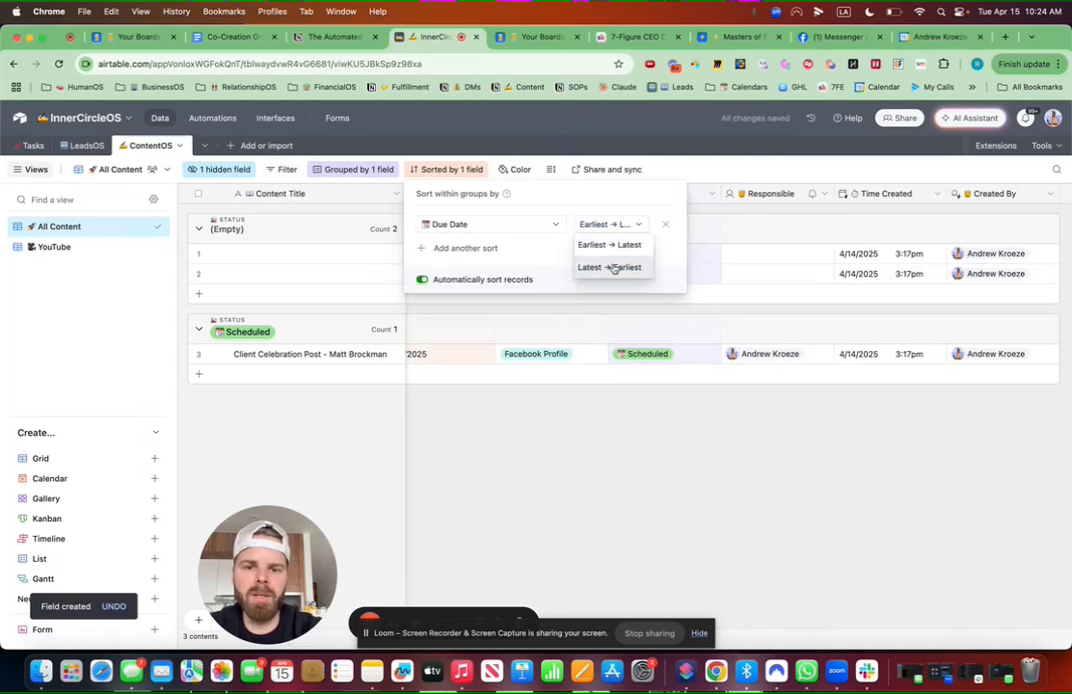
click(622, 269)
click(652, 426)
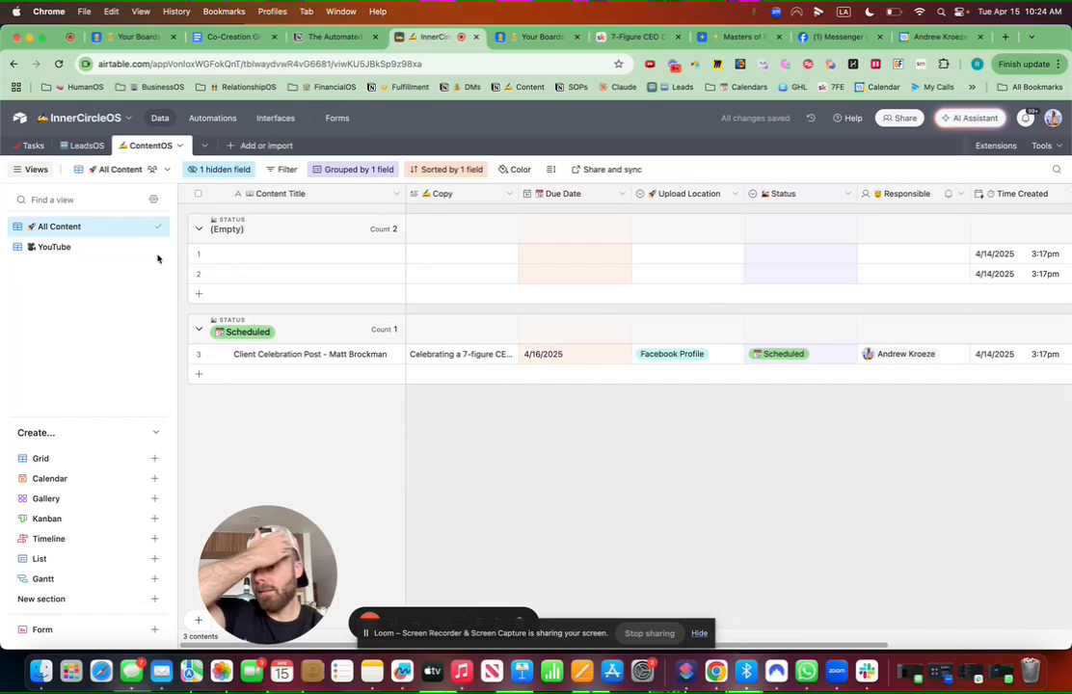
Step: Delete the two empty records and return to the All Content view
click(198, 254)
click(199, 274)
right_click(201, 275)
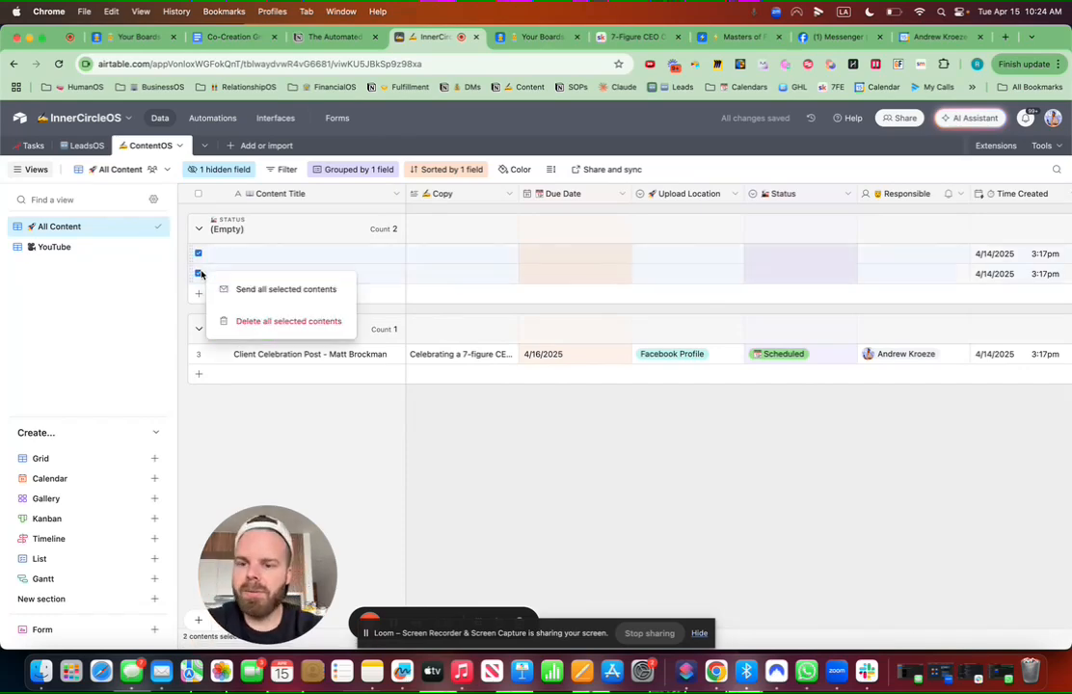
click(258, 319)
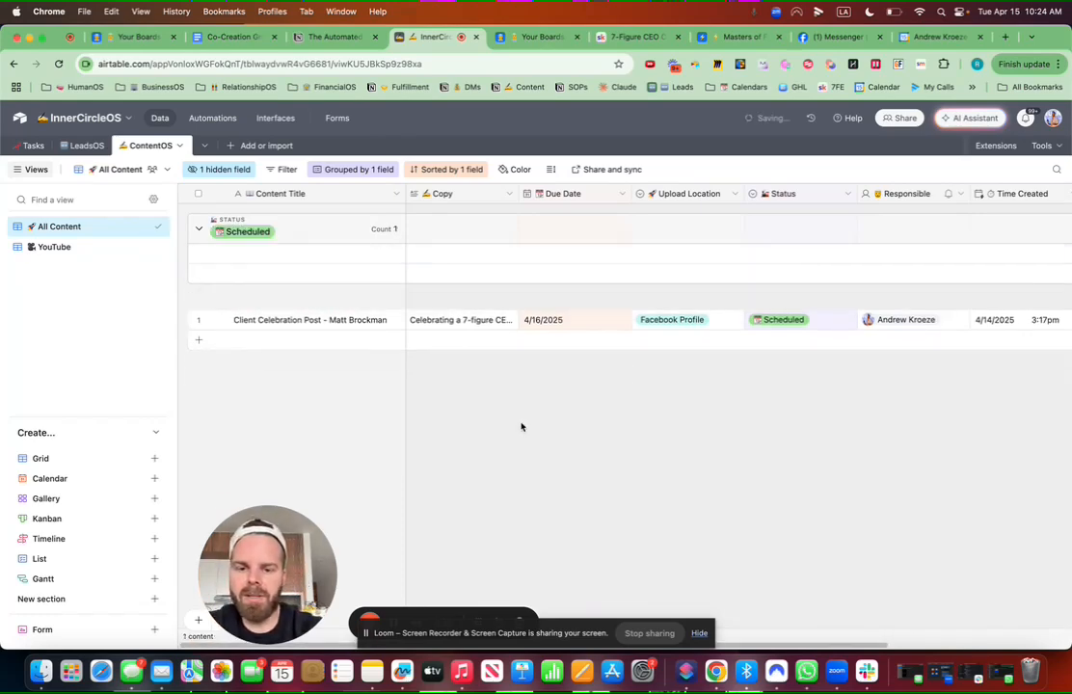
click(92, 247)
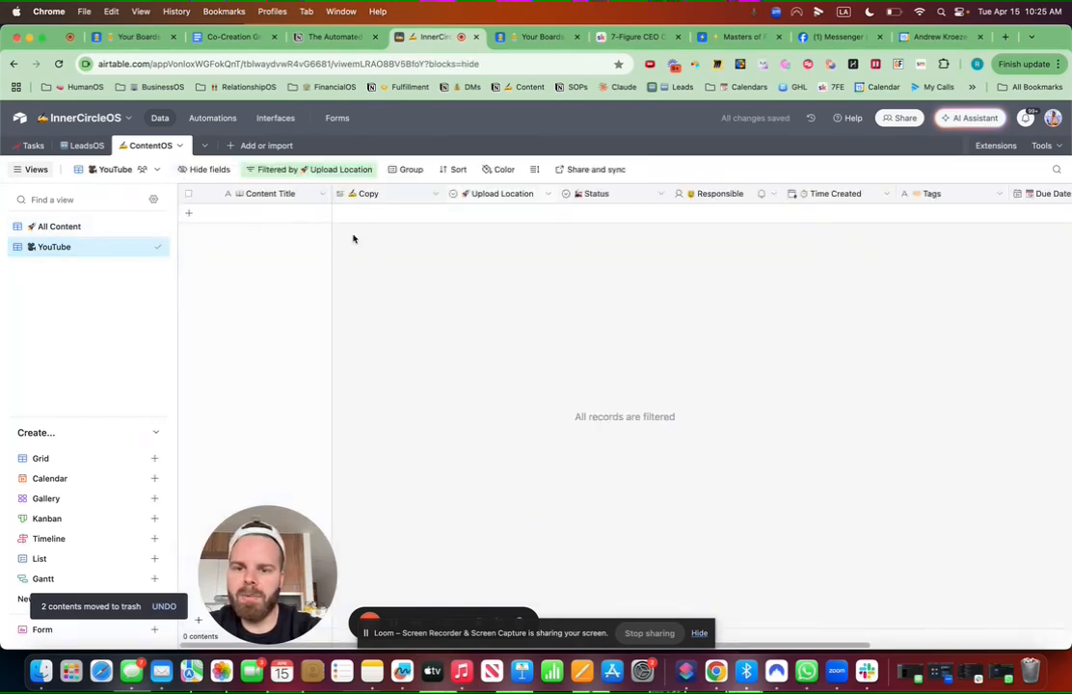
click(90, 224)
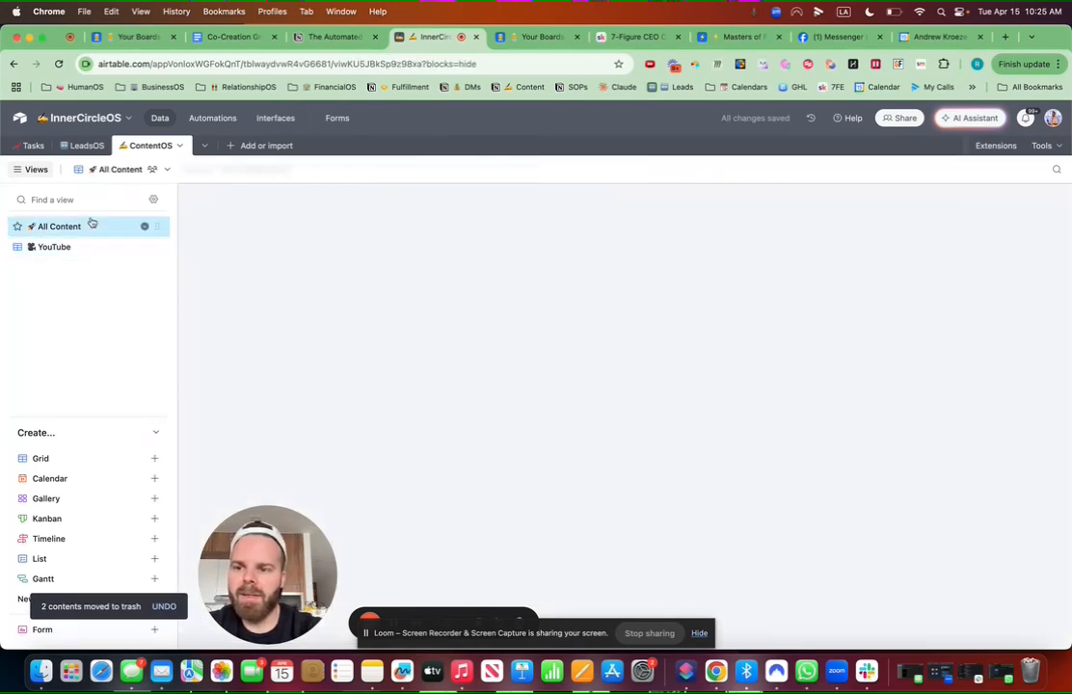
Step: Duplicate the All Content view and name the copy '📱 Facebook Profile'
click(144, 227)
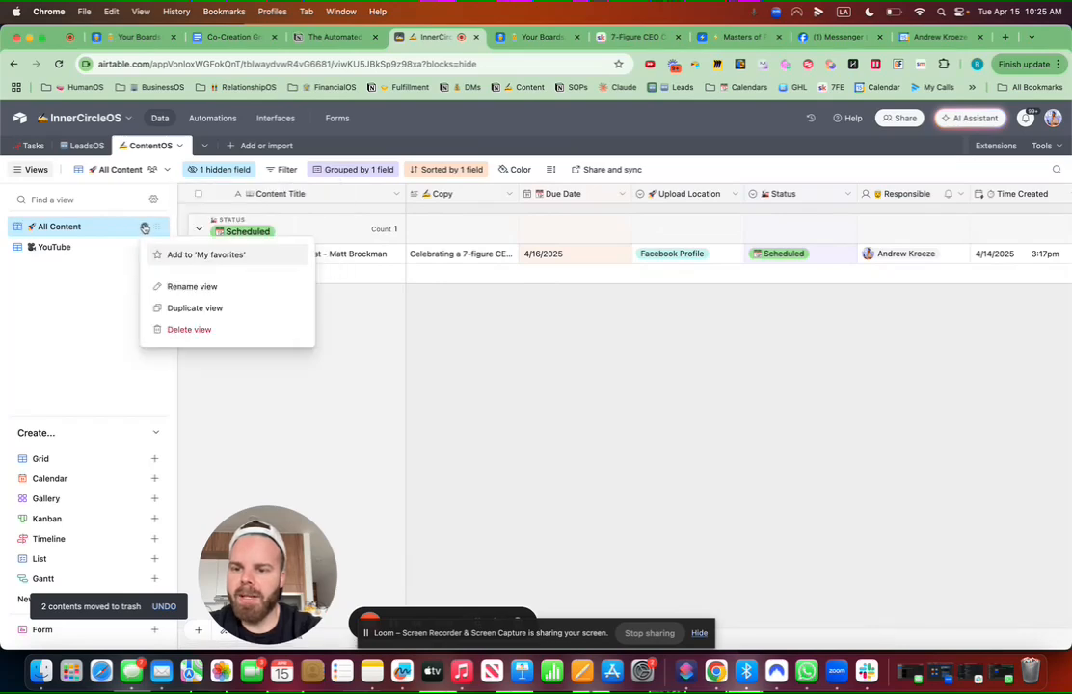
click(174, 308)
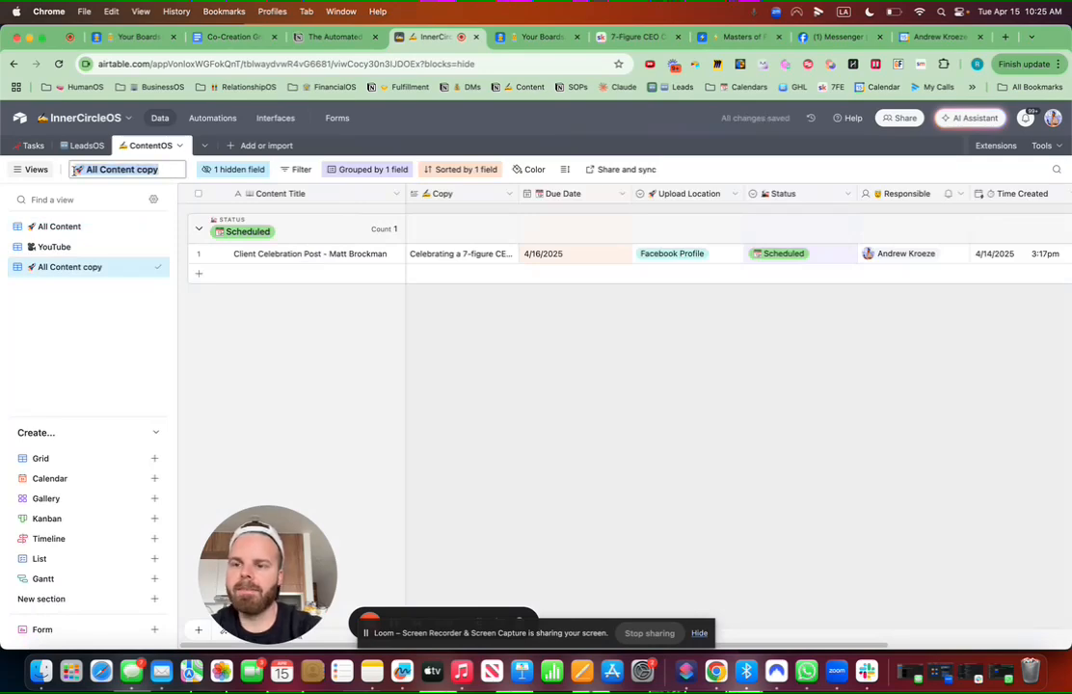
key(ctrl+super+space)
text(phon)
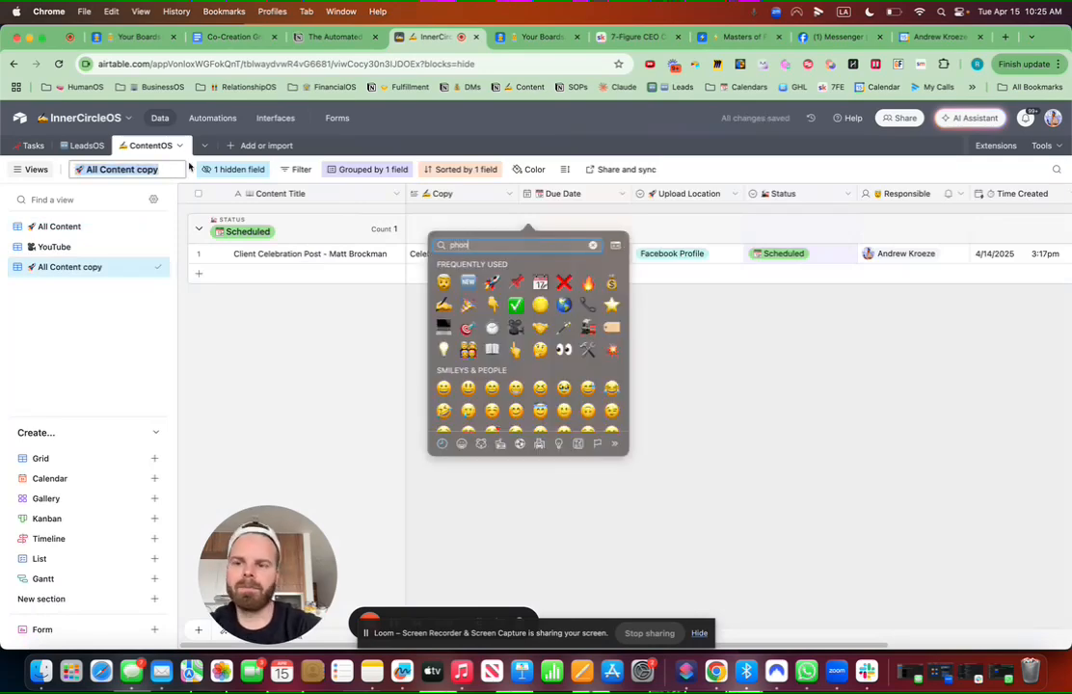
text(e)
click(443, 271)
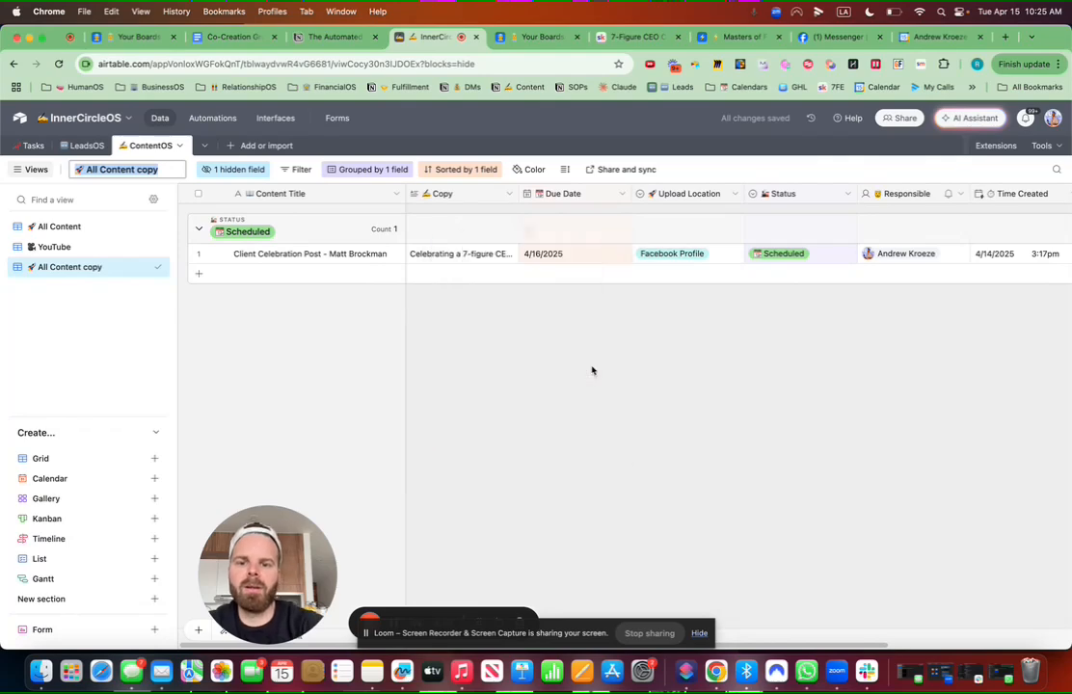
text(Facebook Profile)
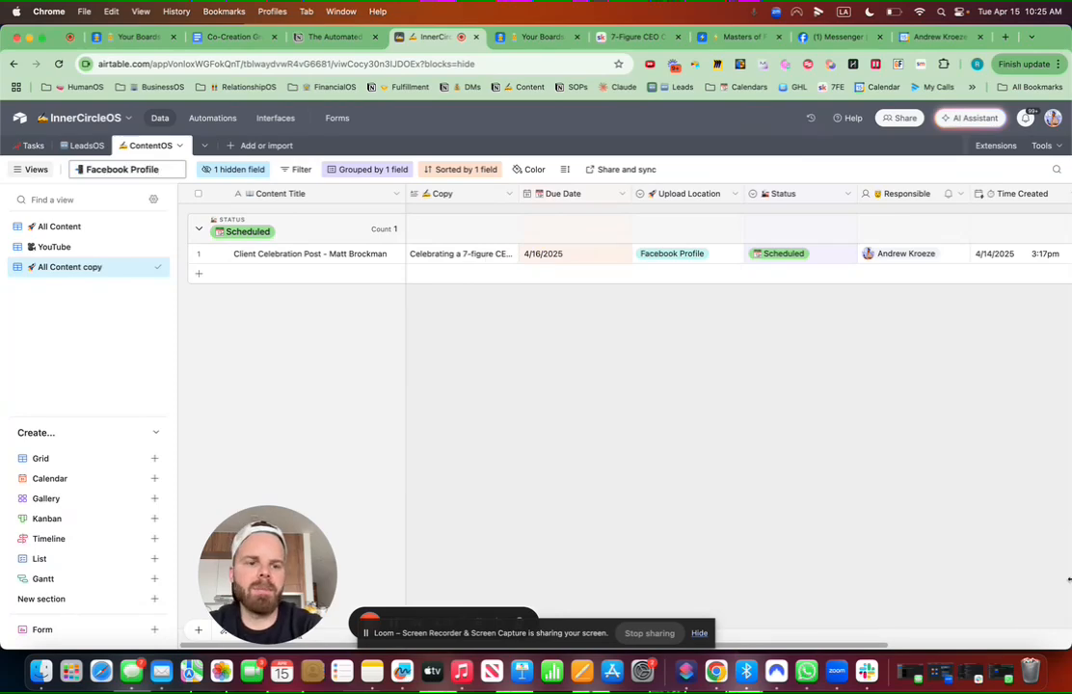
key(Return)
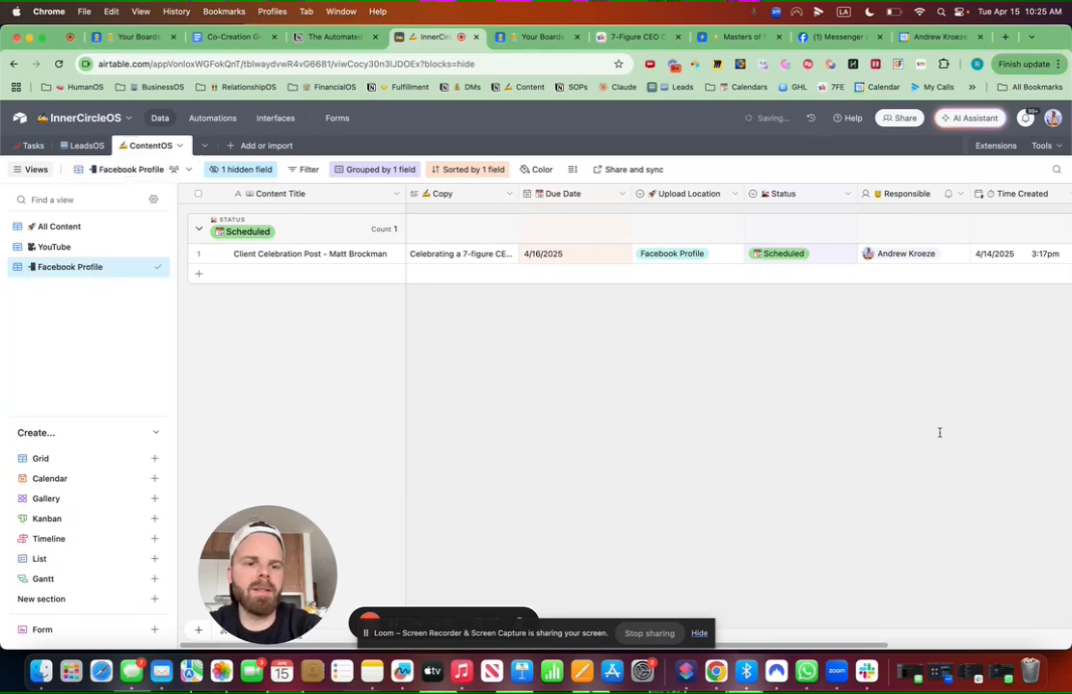
scroll(940, 433, right, 5)
Step: Create an Attachment field named '📷 Picture'
click(995, 193)
key(ctrl+super+space)
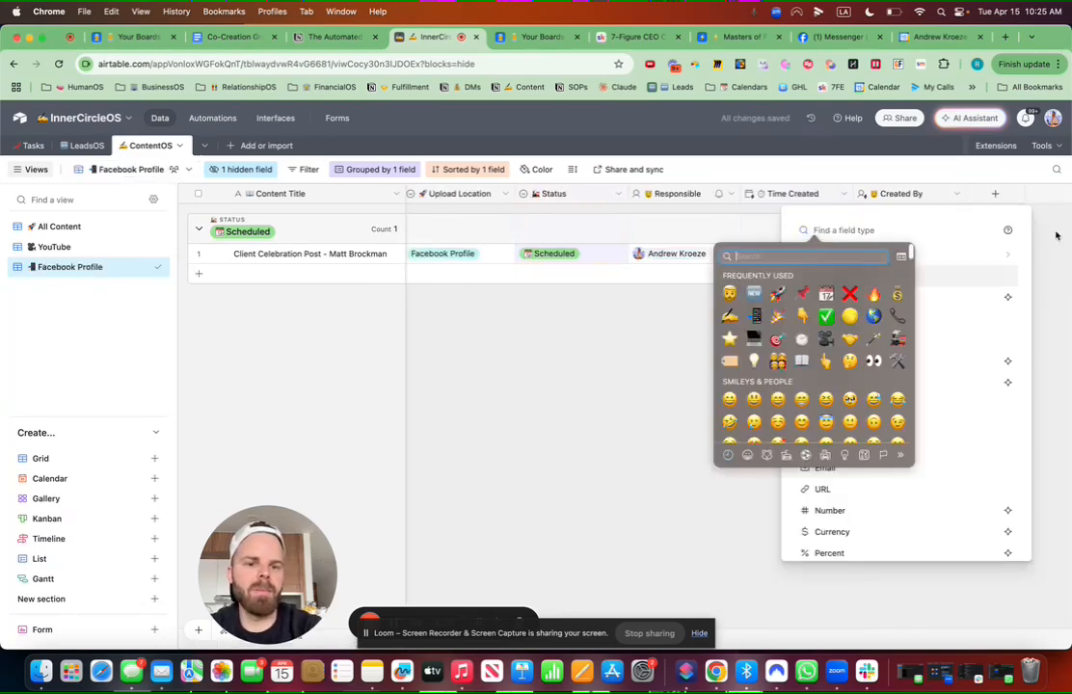
key(Escape)
text(att)
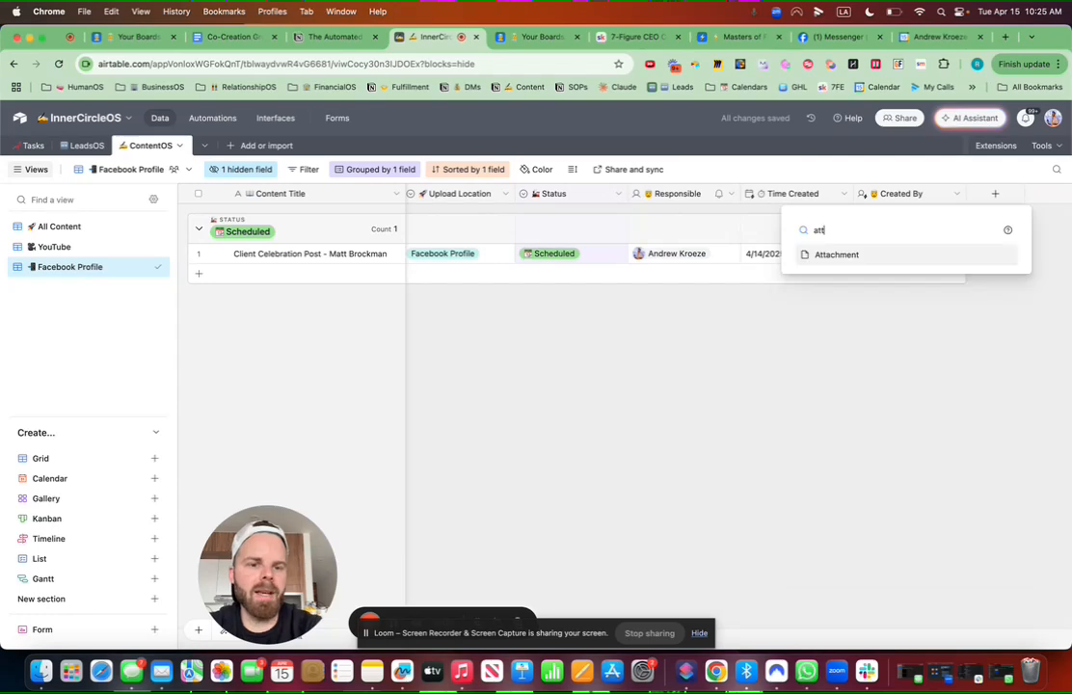
click(833, 255)
key(ctrl+super+space)
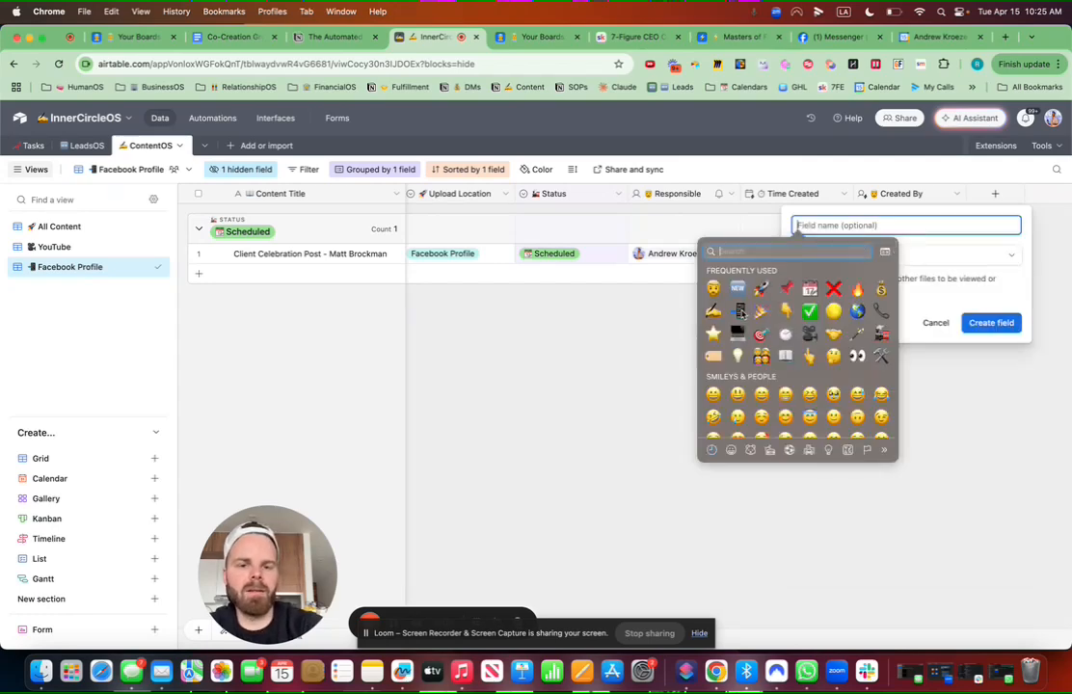
text(camera)
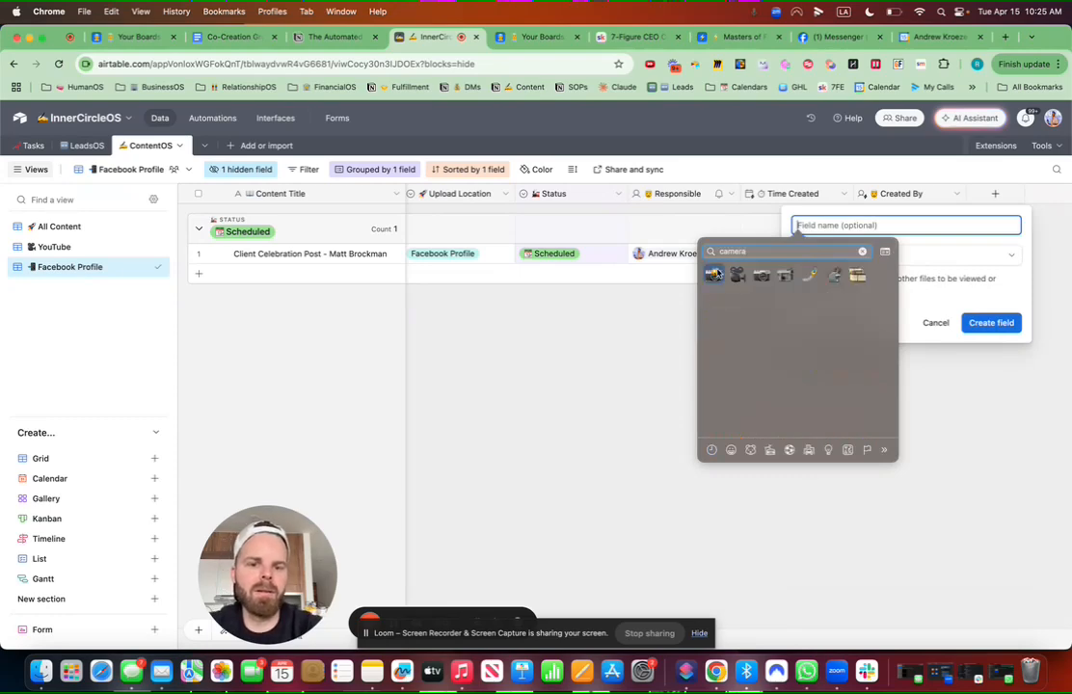
click(716, 277)
text(Picture)
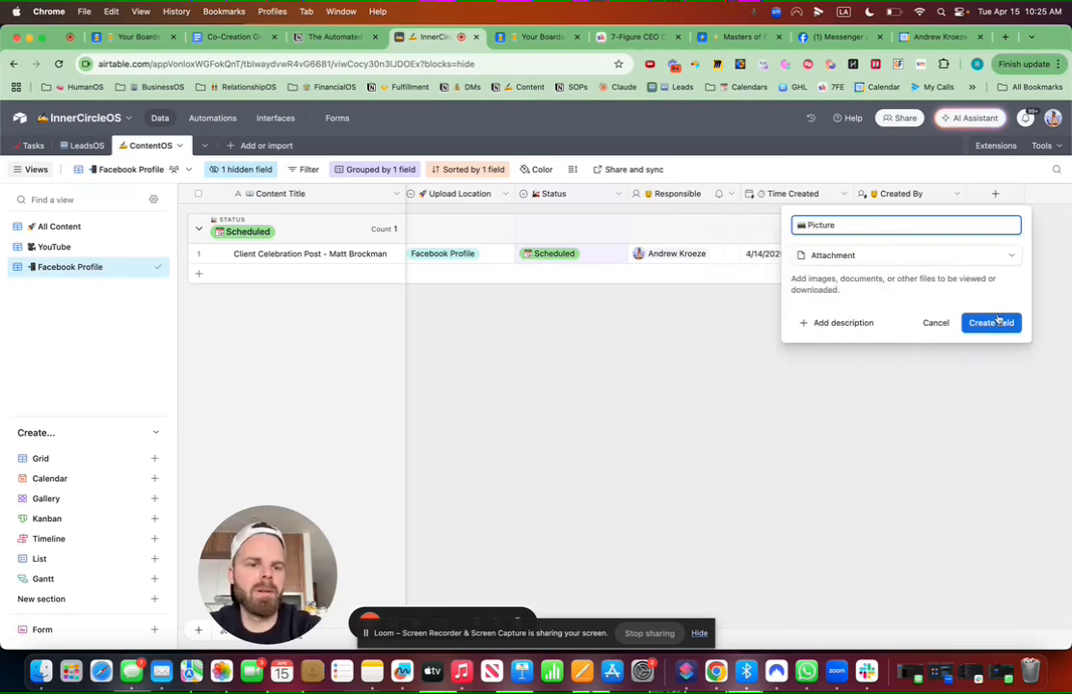
click(991, 322)
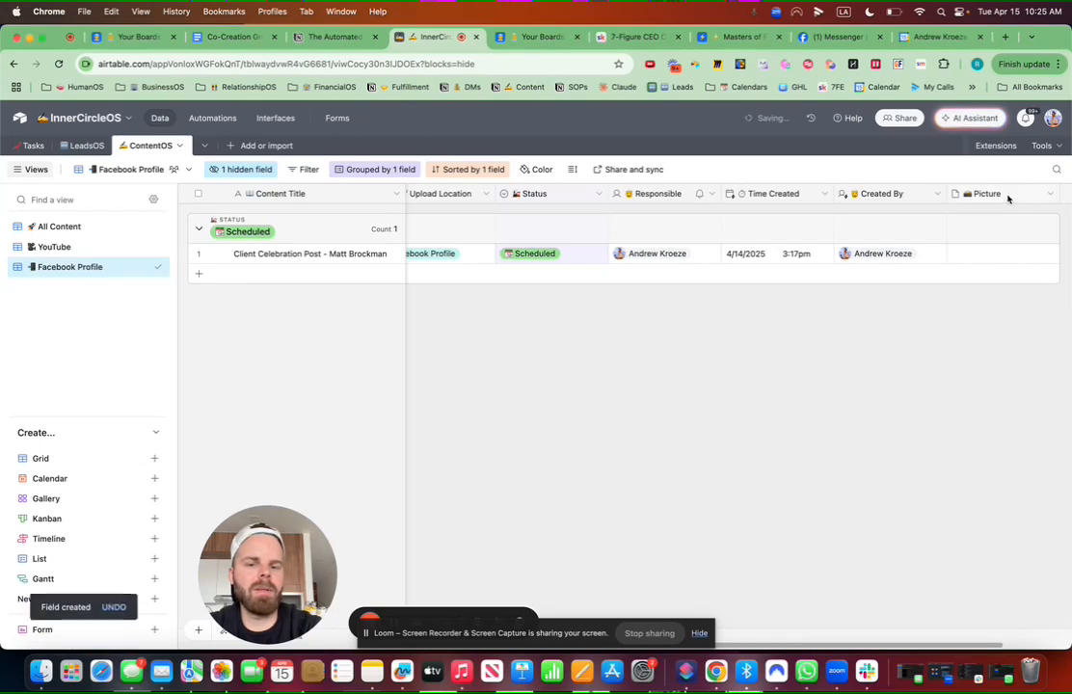
Step: Move the Picture column between Status and Responsible
scroll(1007, 199, left, 5)
drag(286, 193, 740, 194)
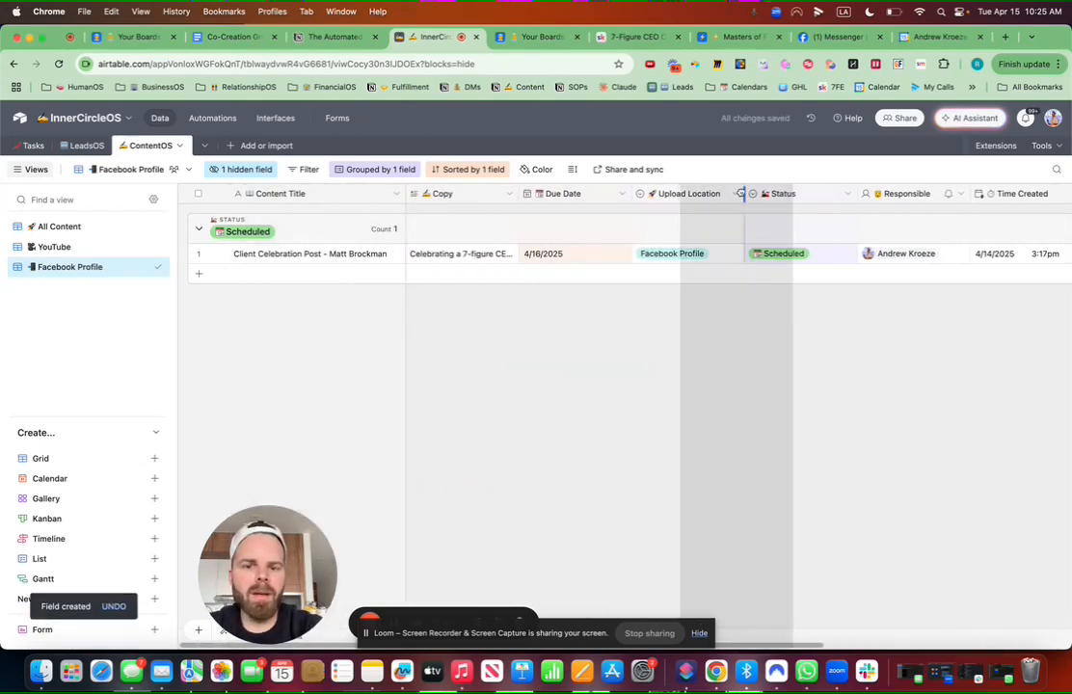
drag(741, 194, 857, 199)
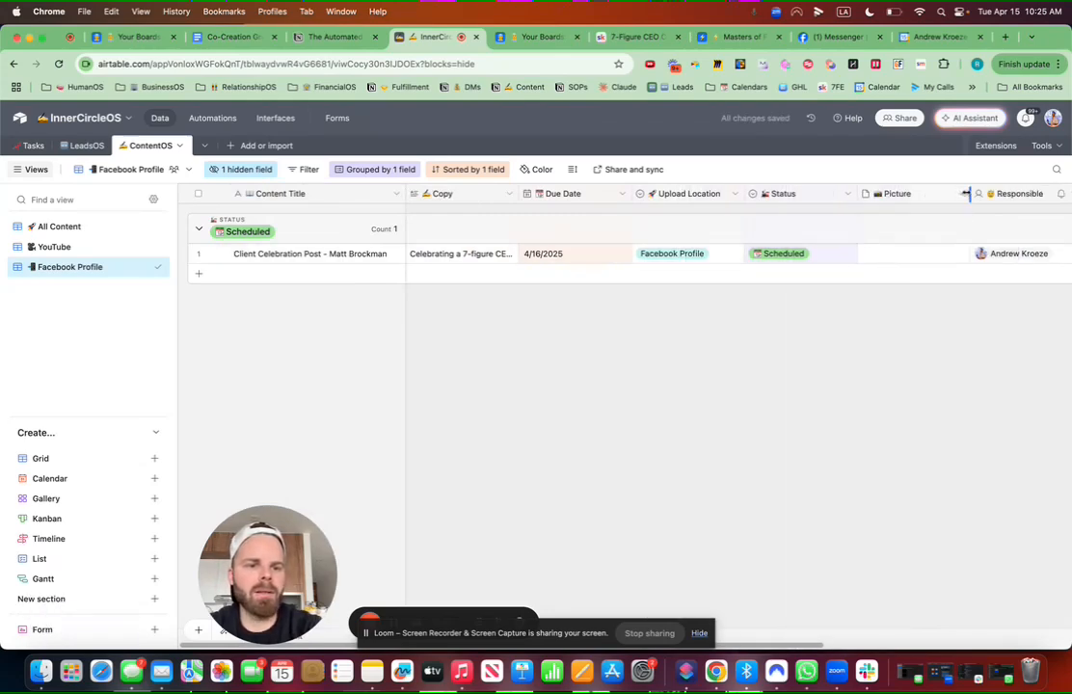
click(877, 256)
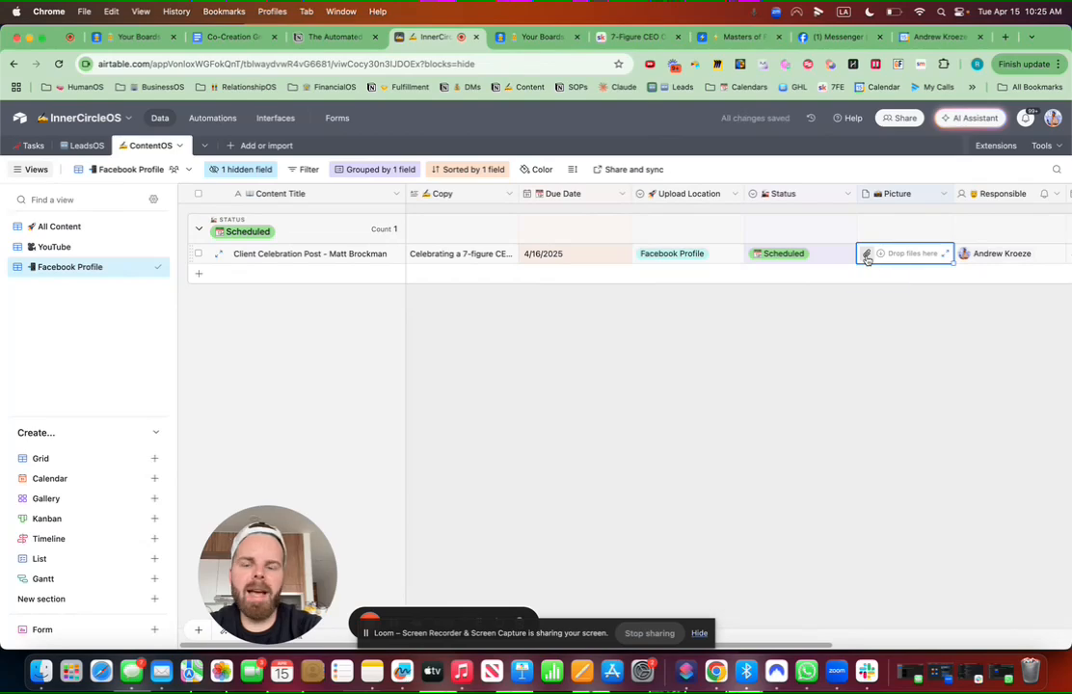
Step: Upload IMG_0977.jpeg into the Client Celebration Post's Picture cell, then check the expanded record
click(867, 254)
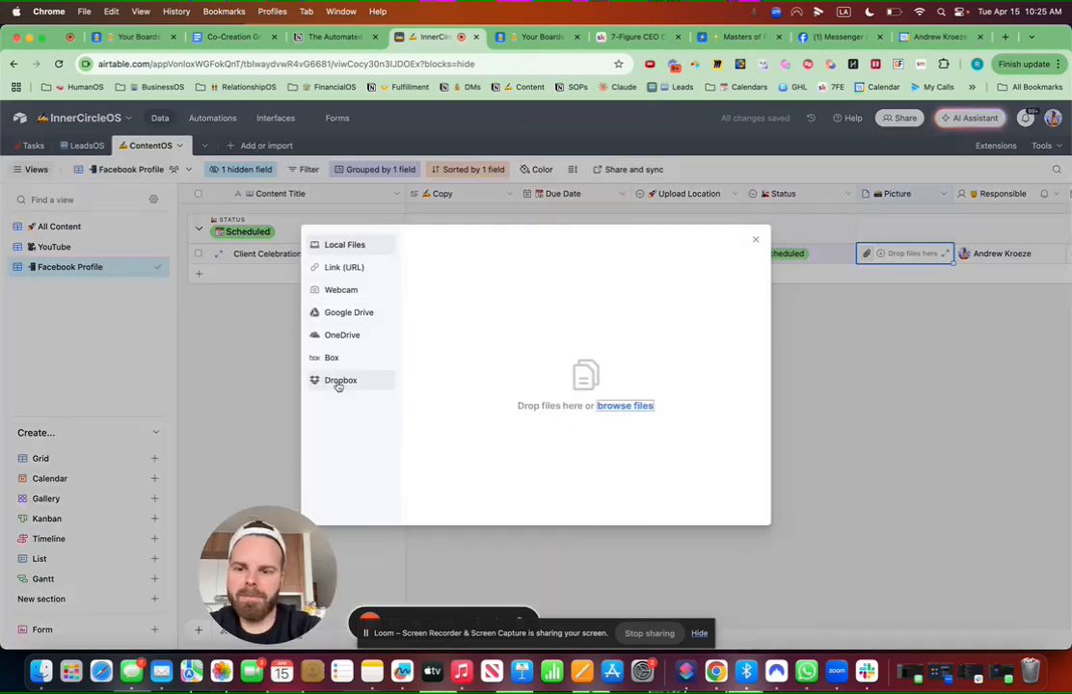
click(625, 406)
scroll(325, 424, down, 3)
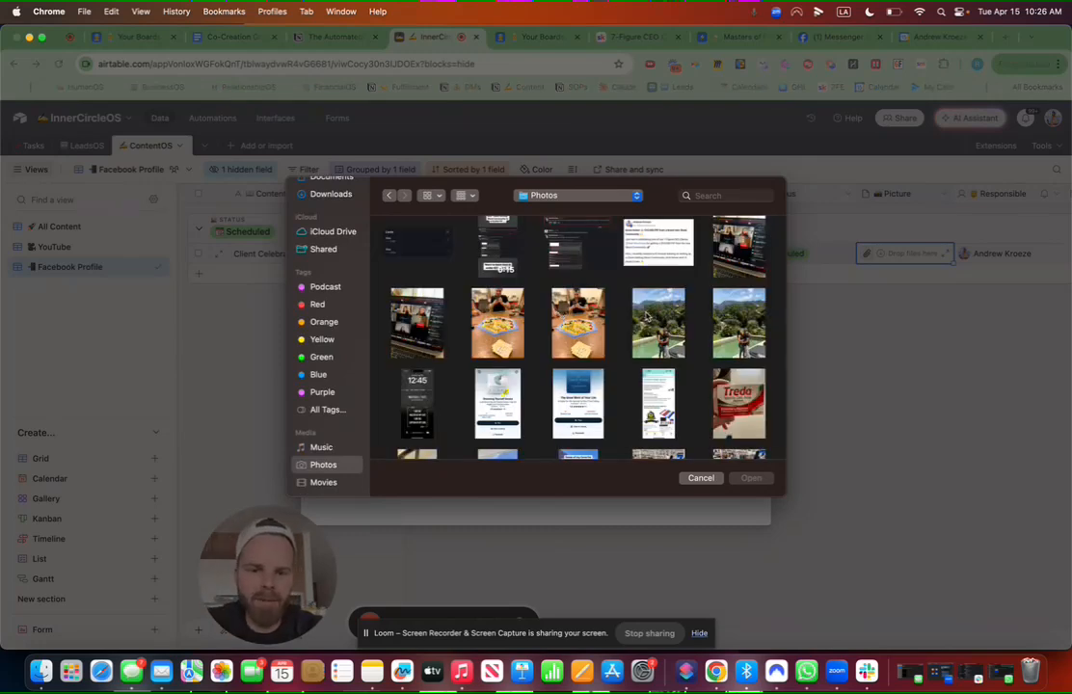
click(647, 316)
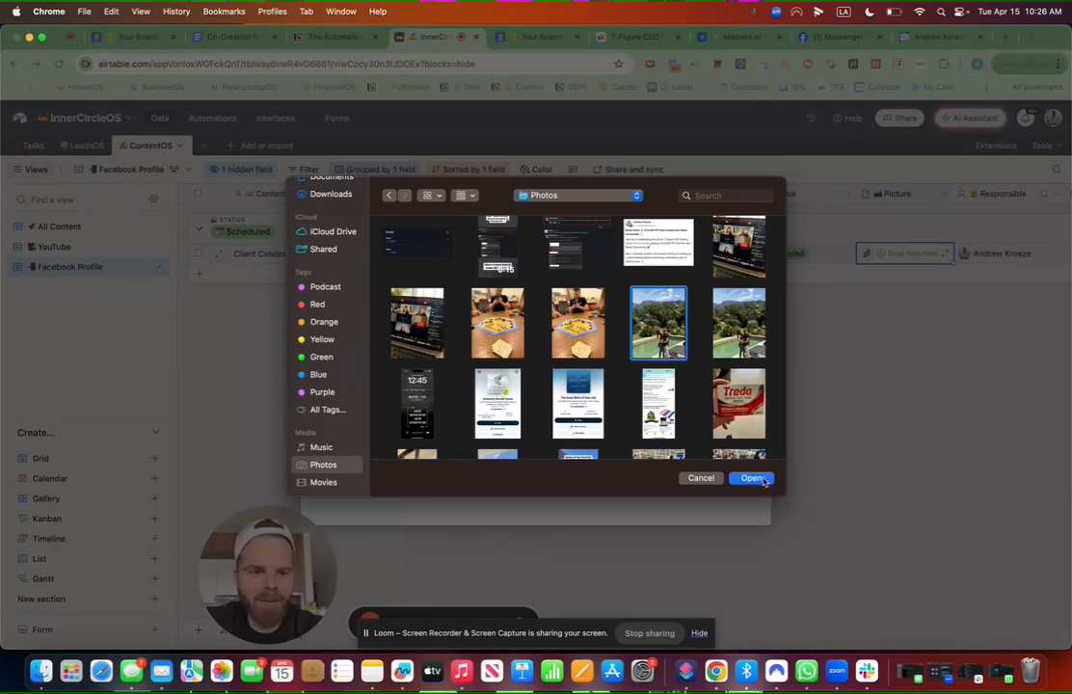
click(753, 479)
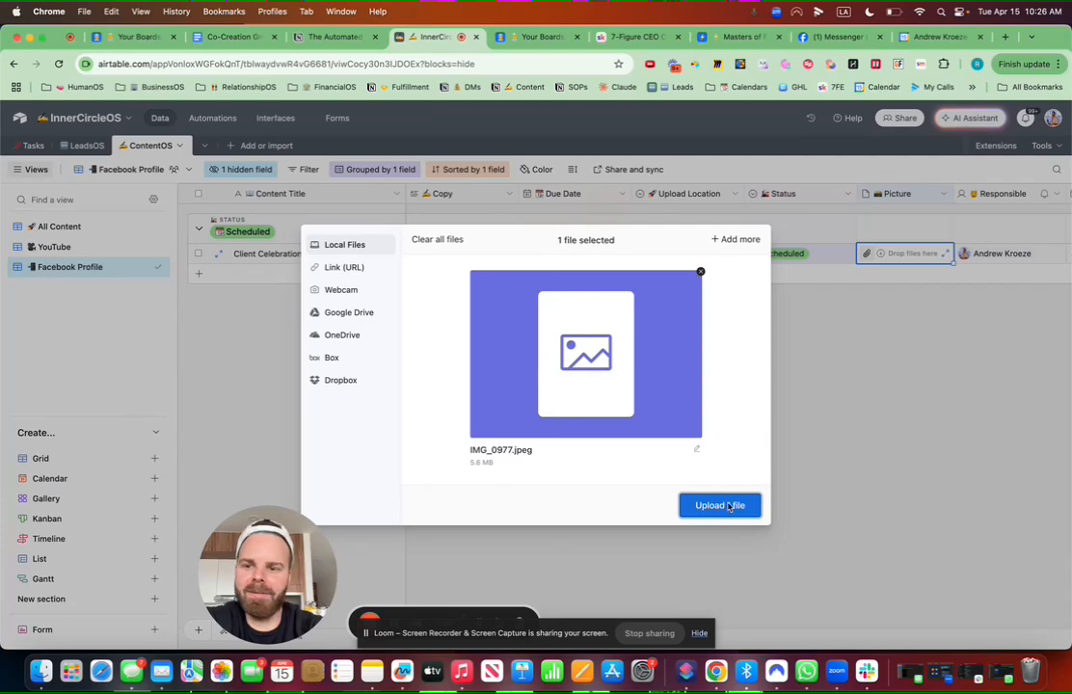
click(730, 506)
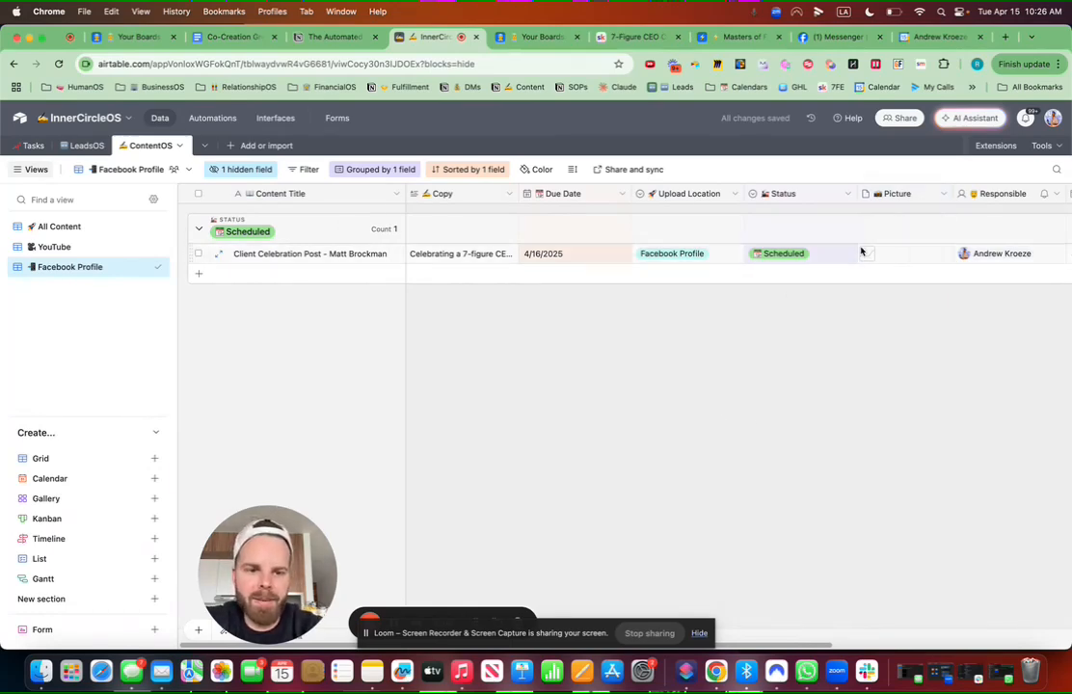
click(221, 254)
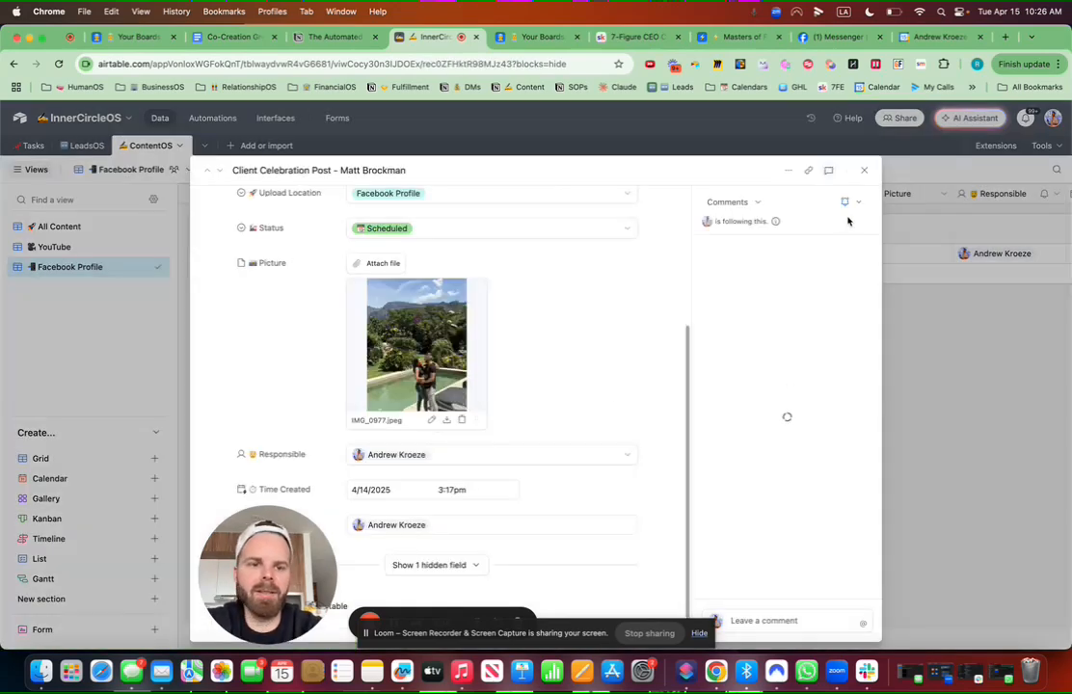
click(863, 171)
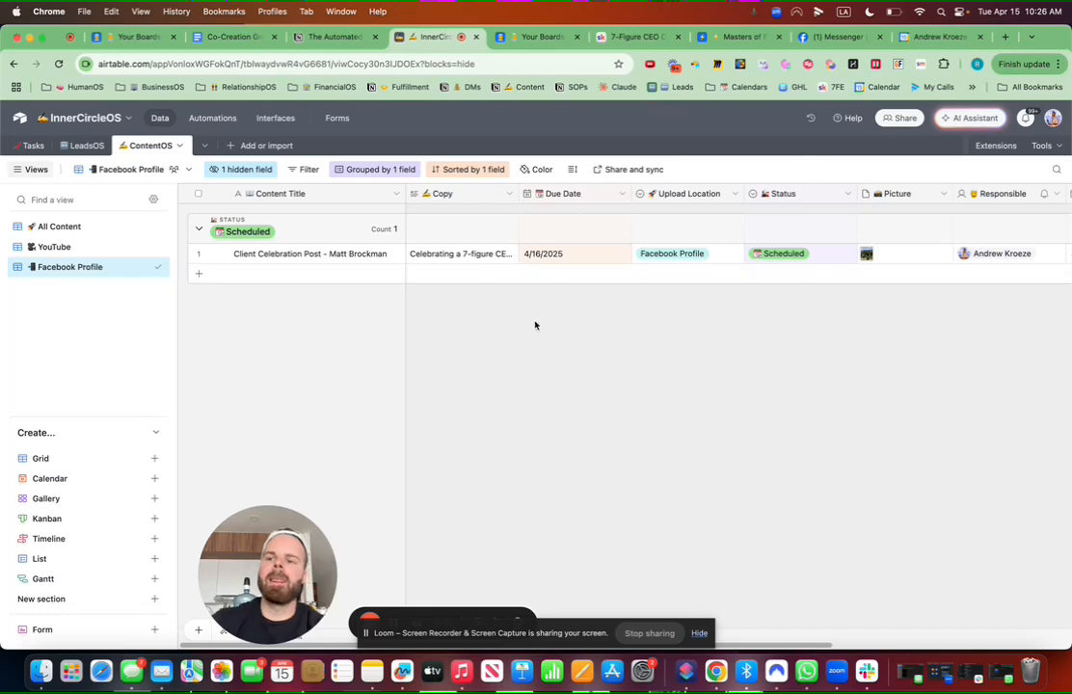
Step: In the YouTube view, widen Content Title slightly and move Picture right after Status
click(66, 253)
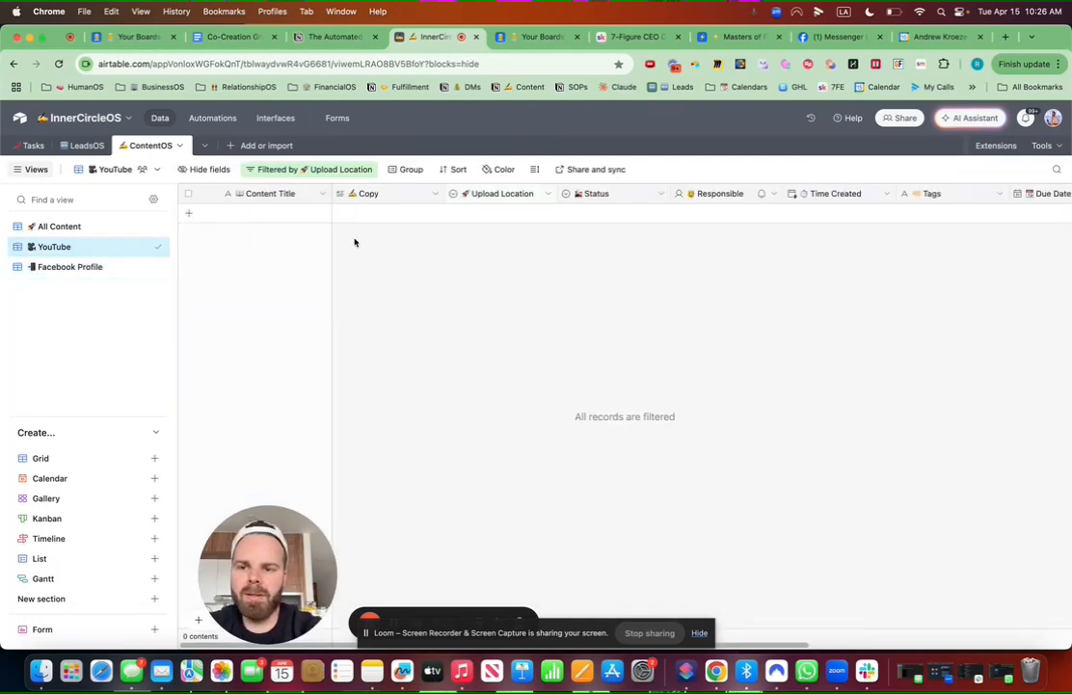
drag(330, 193, 342, 194)
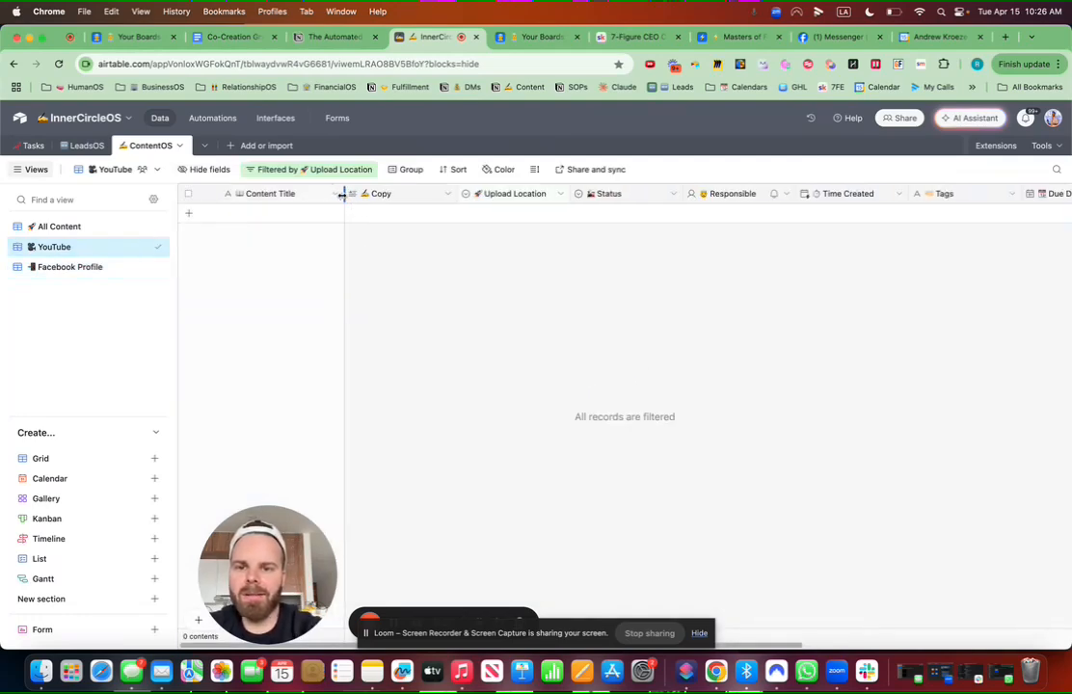
scroll(686, 280, right, 8)
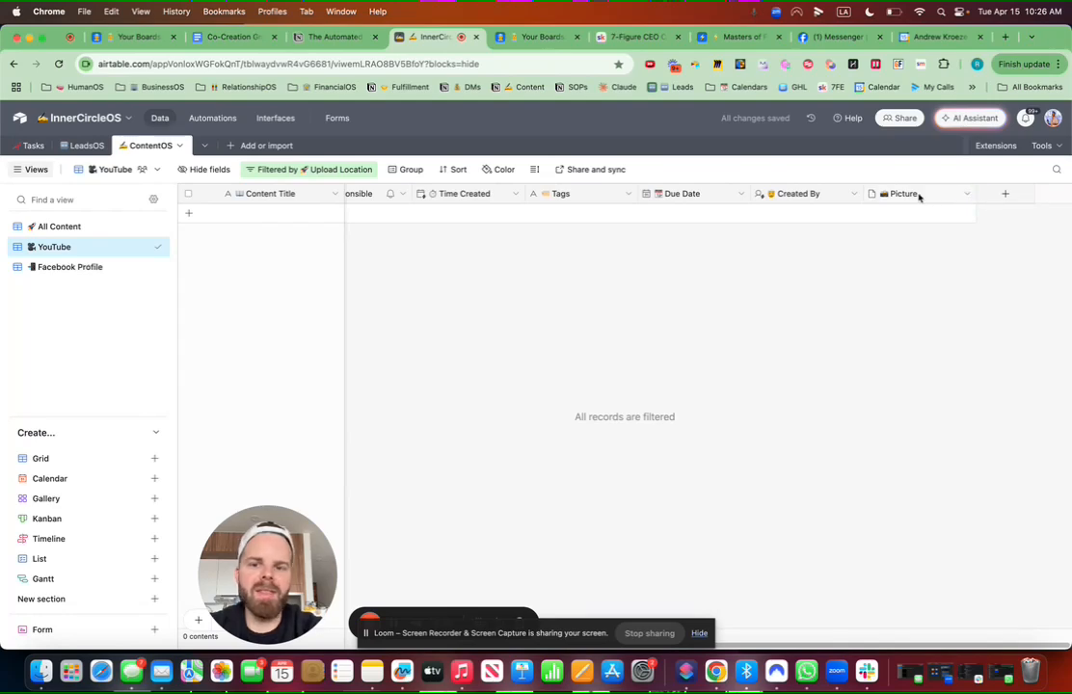
drag(919, 197, 671, 201)
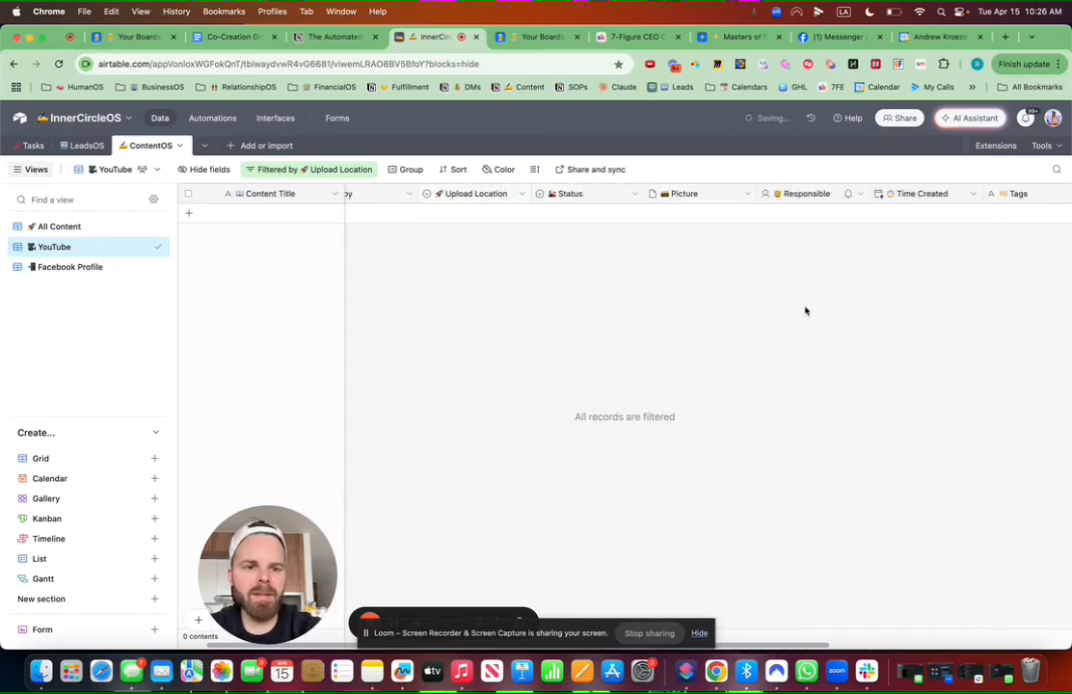
scroll(806, 309, right, 3)
click(1005, 194)
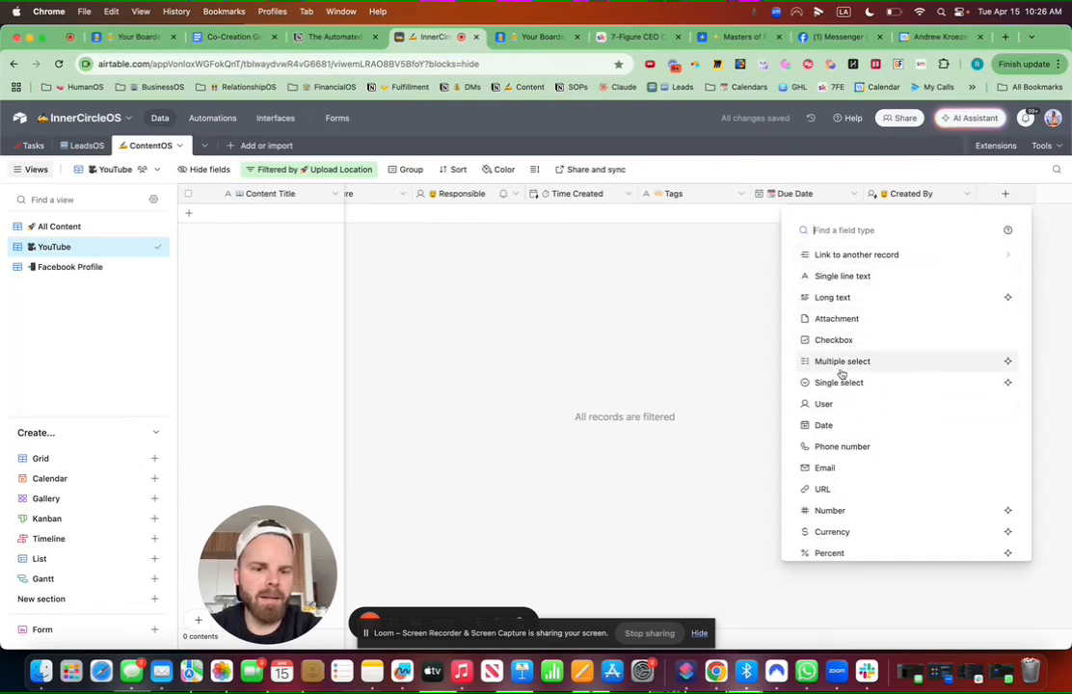
Step: Create a '🔑 Keywords' long text field with rich text formatting enabled
click(840, 297)
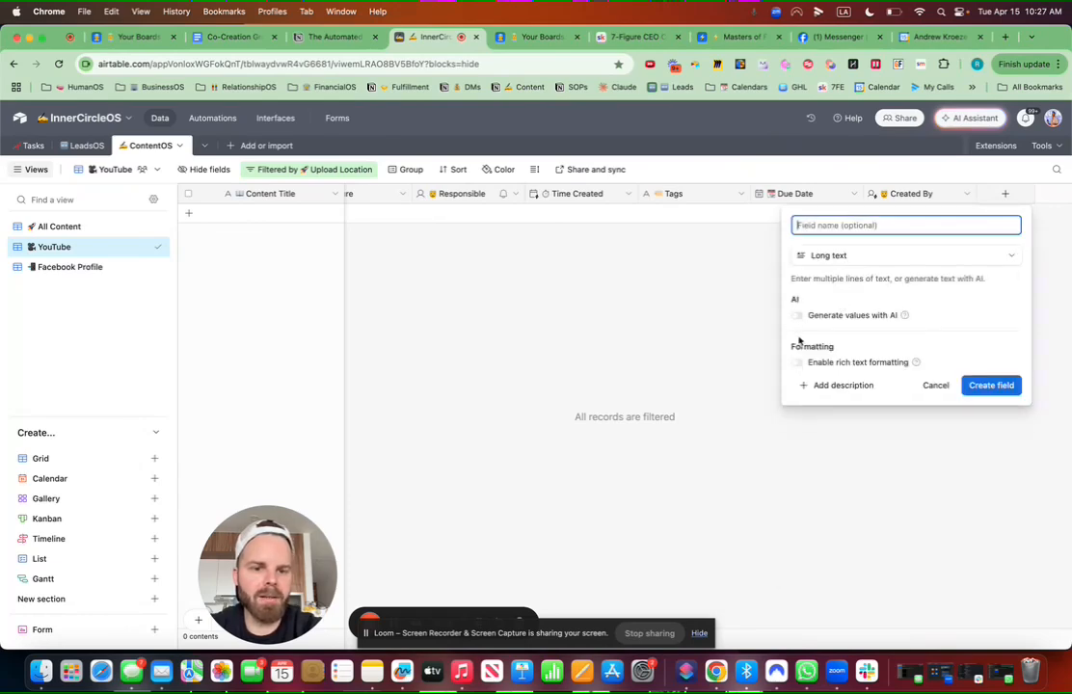
click(798, 364)
click(834, 225)
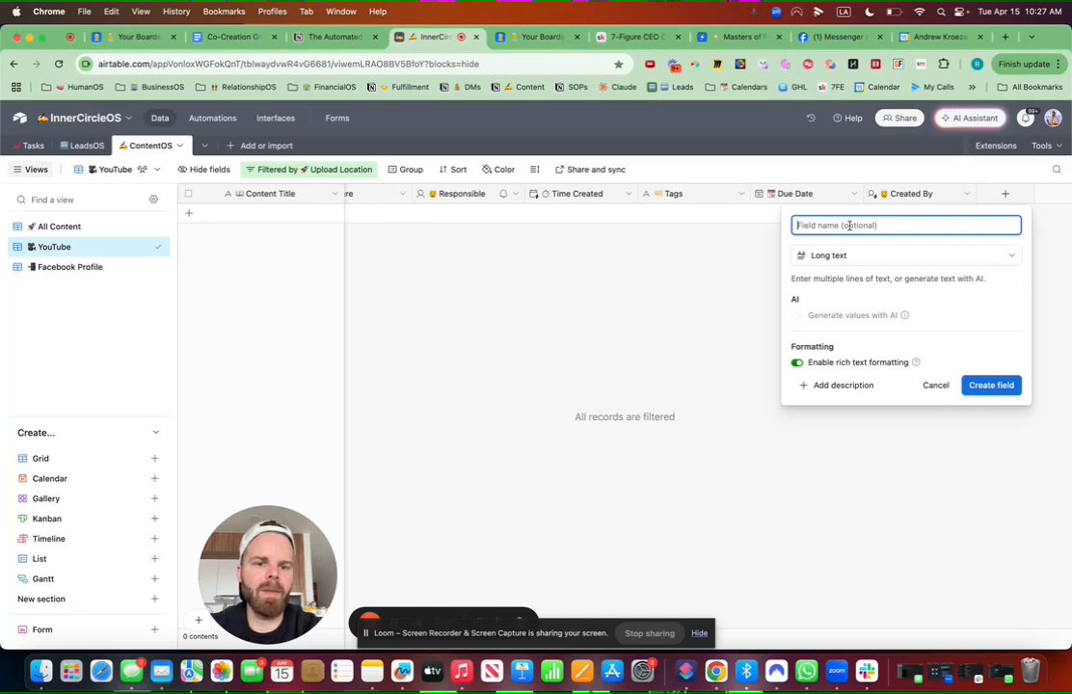
key(ctrl+super+space)
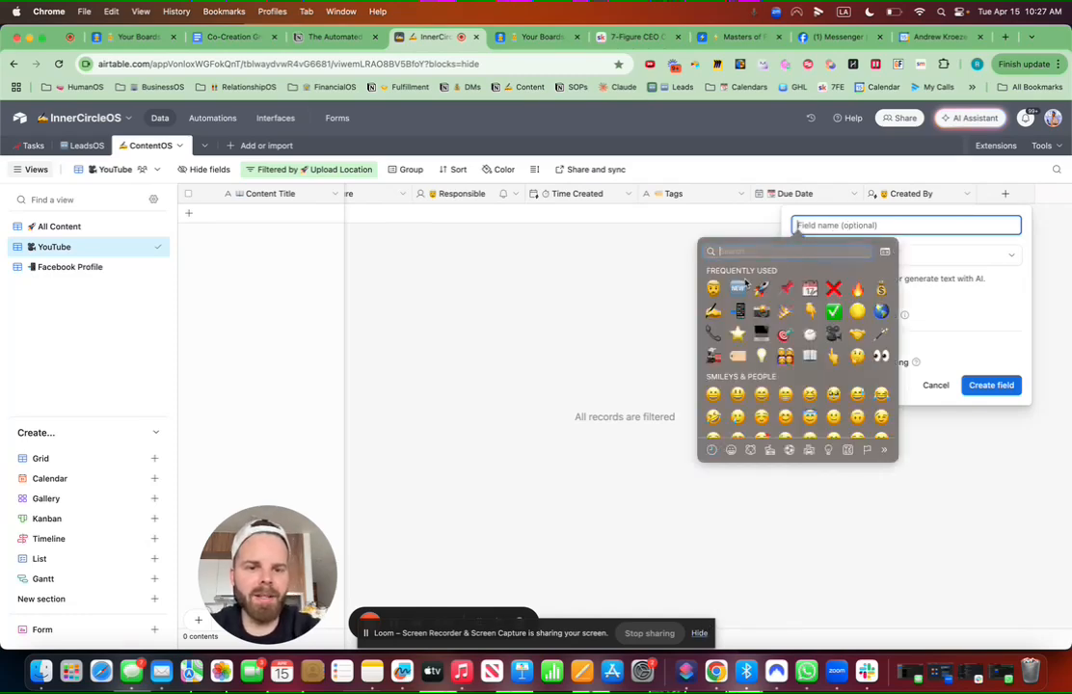
text(key)
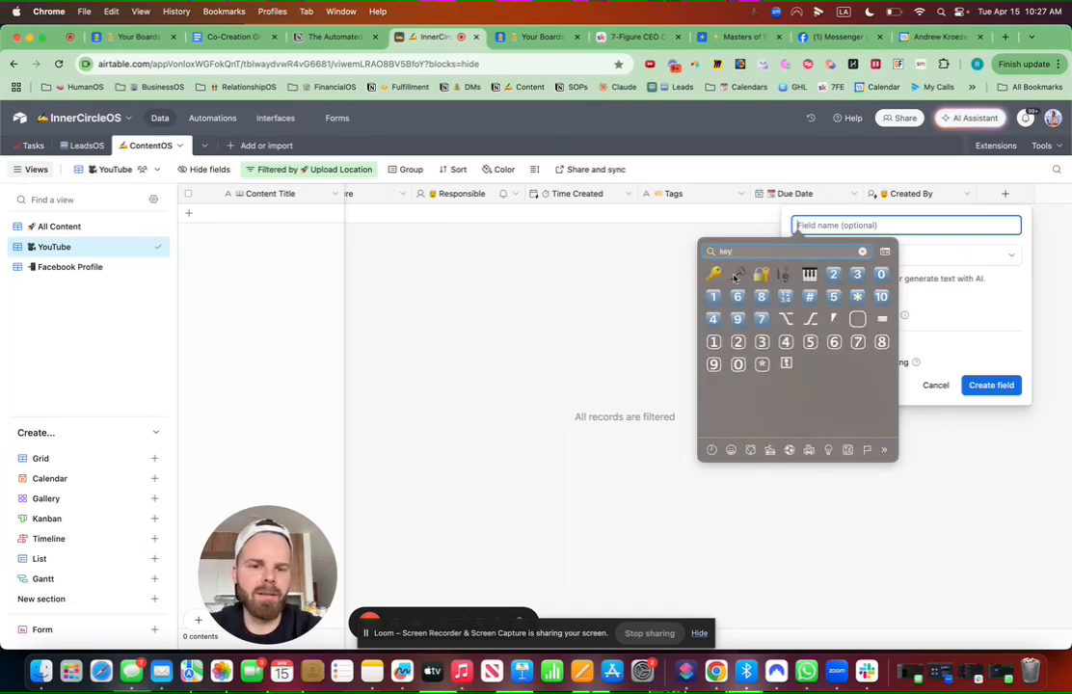
key(Return)
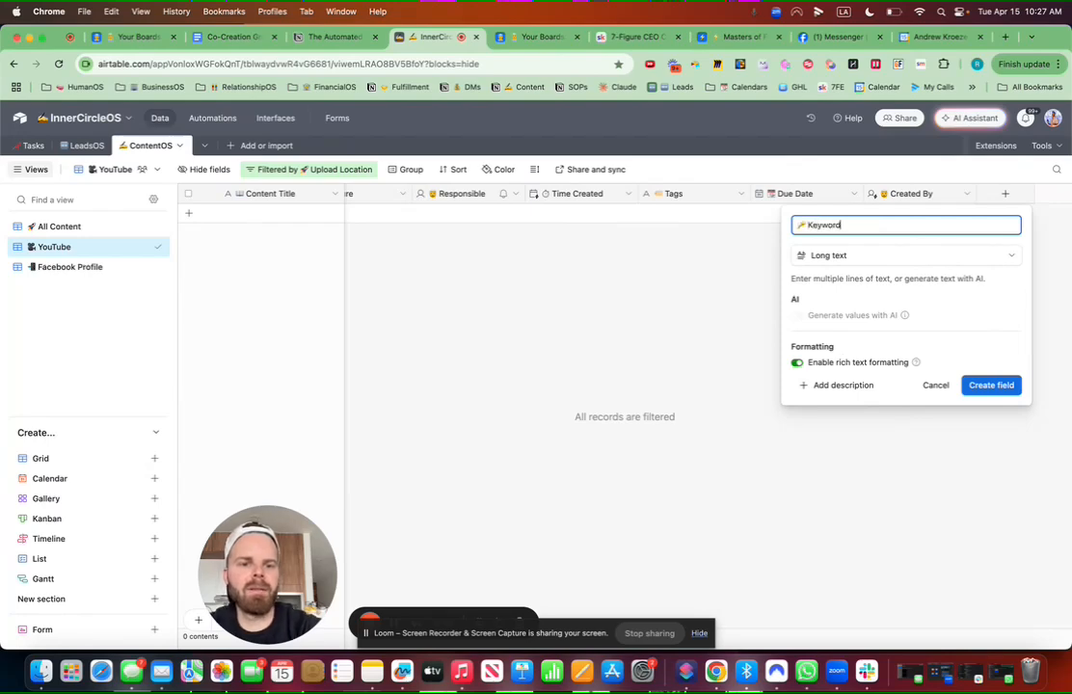
click(993, 385)
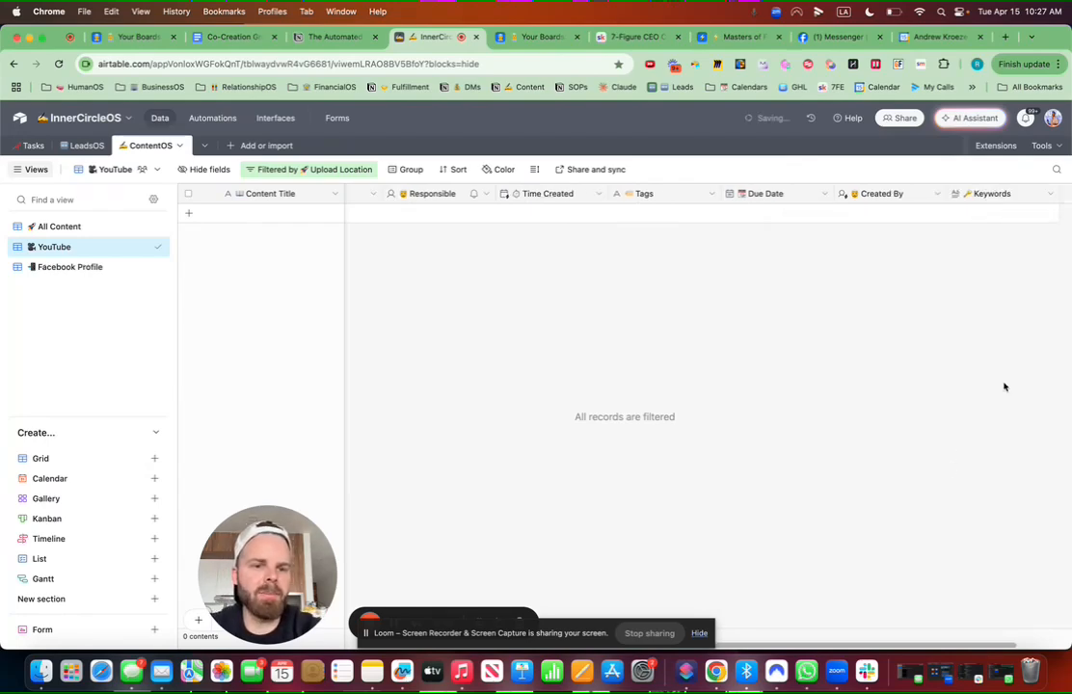
scroll(798, 283, left, 5)
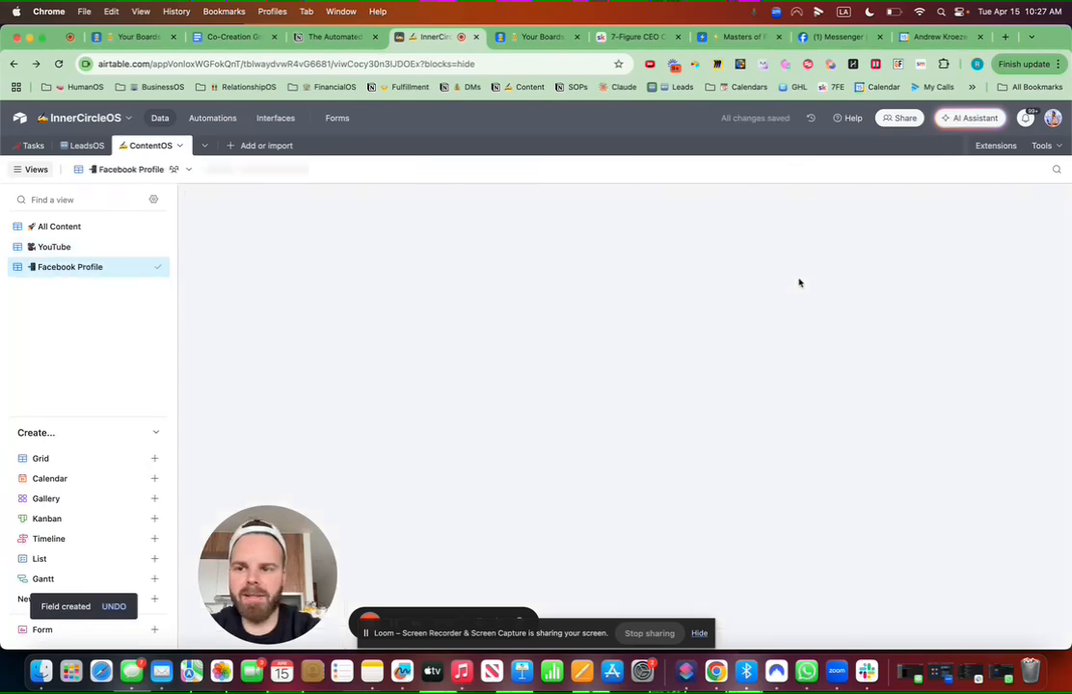
click(95, 247)
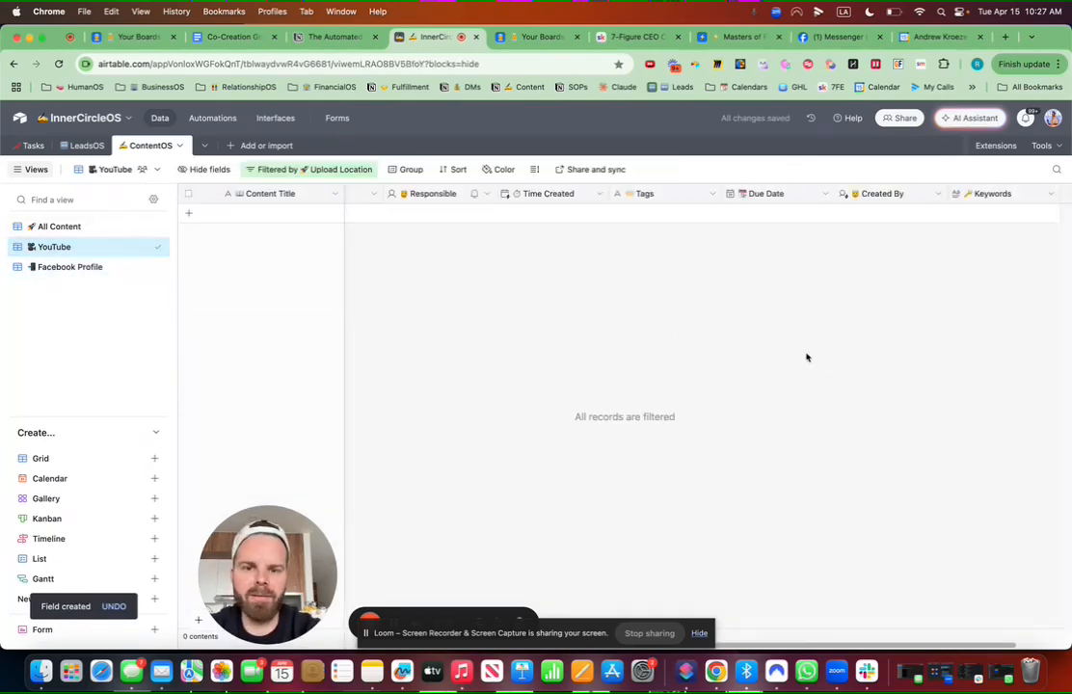
scroll(815, 358, right, 2)
click(1006, 195)
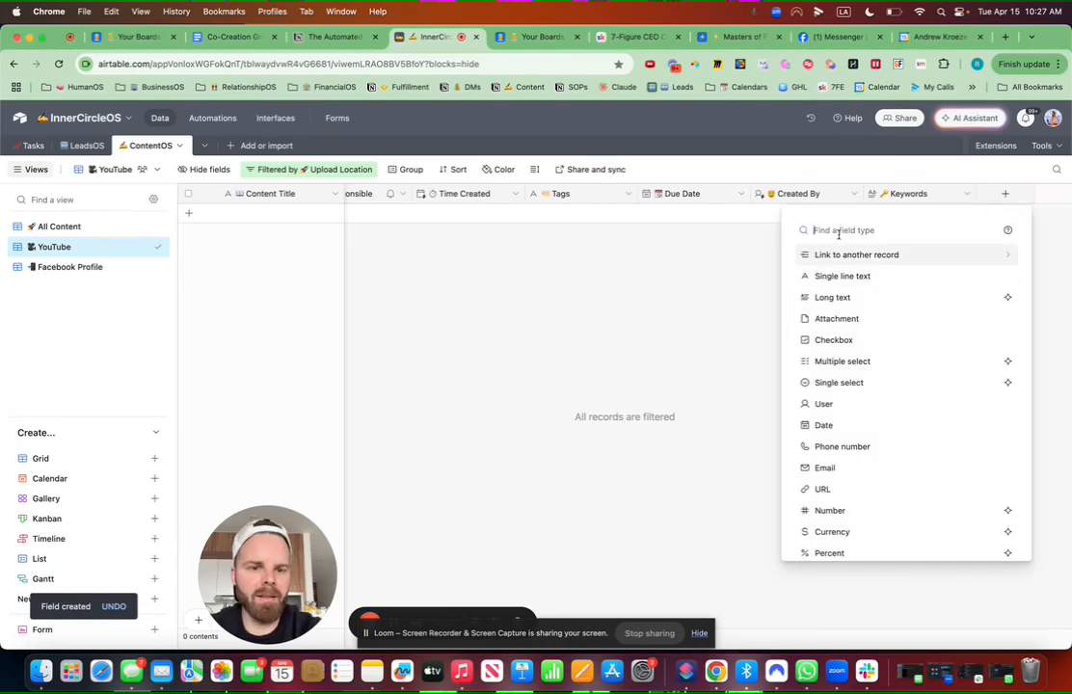
Step: Create a rich-text long text Transcript field with a receipt emoji, and move Due Date further left
click(832, 298)
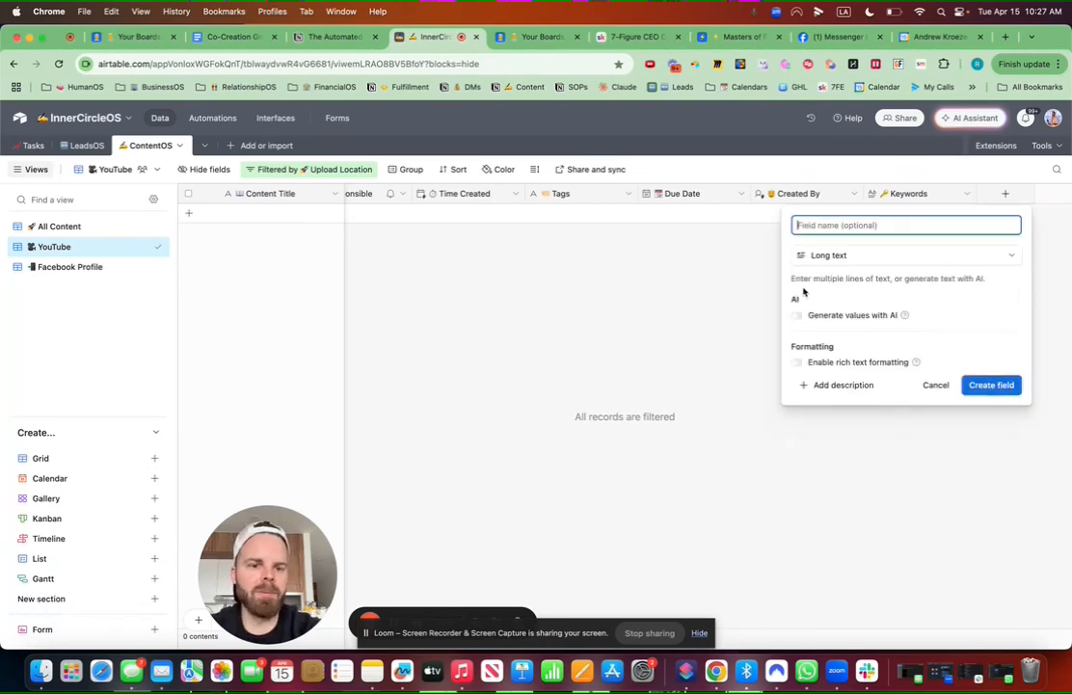
click(798, 363)
click(798, 363)
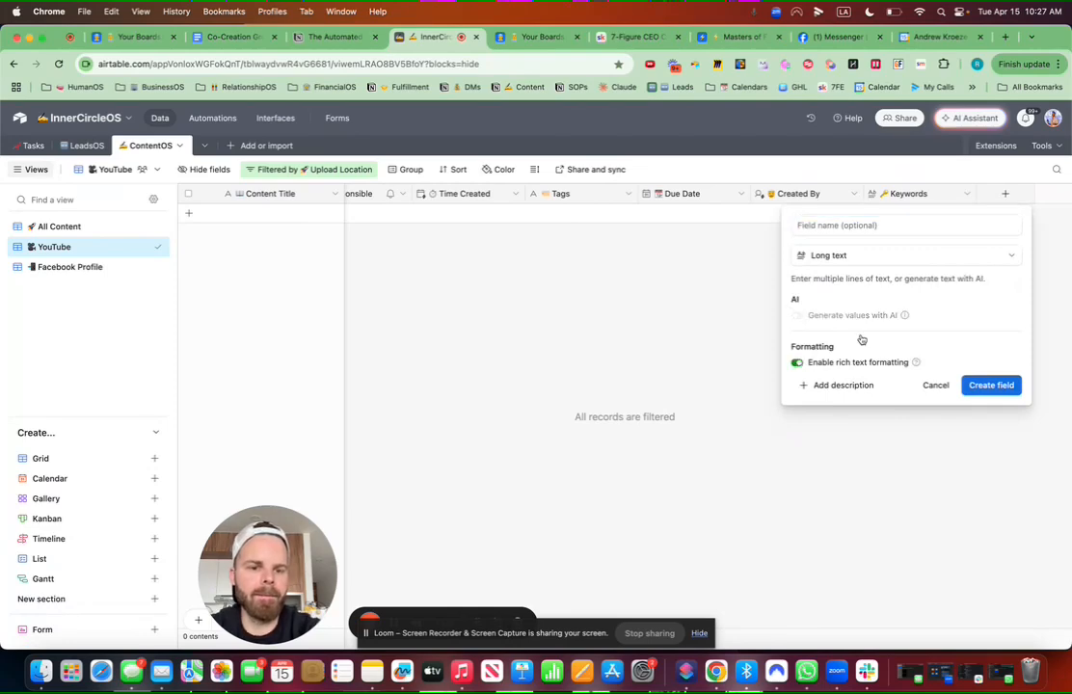
click(859, 225)
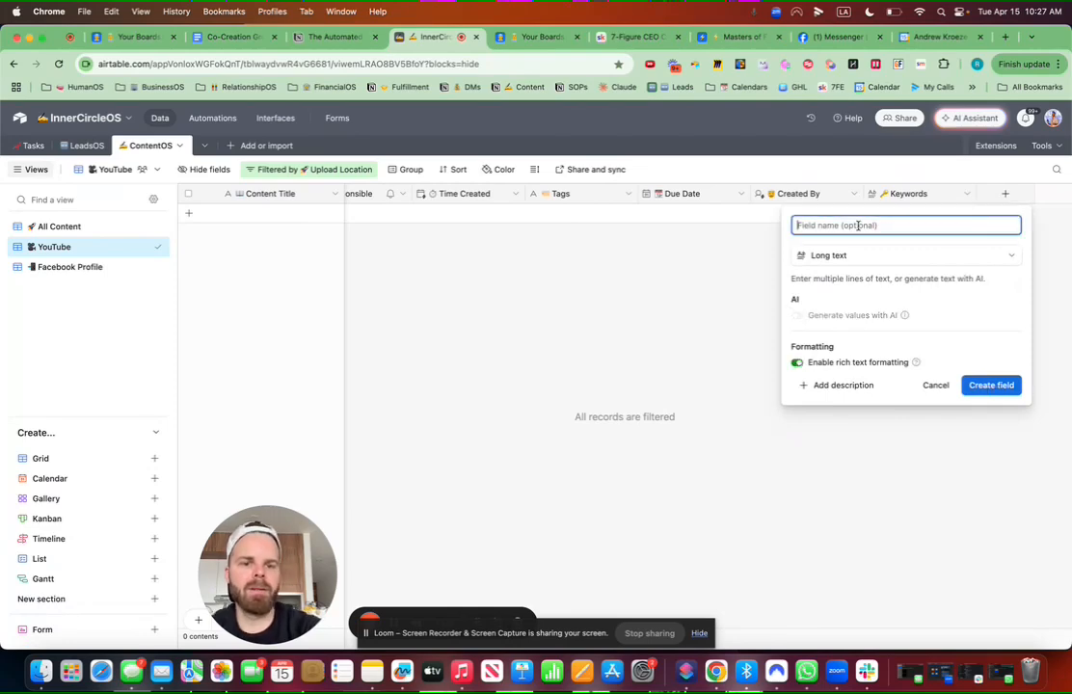
key(ctrl+super+space)
text(rec)
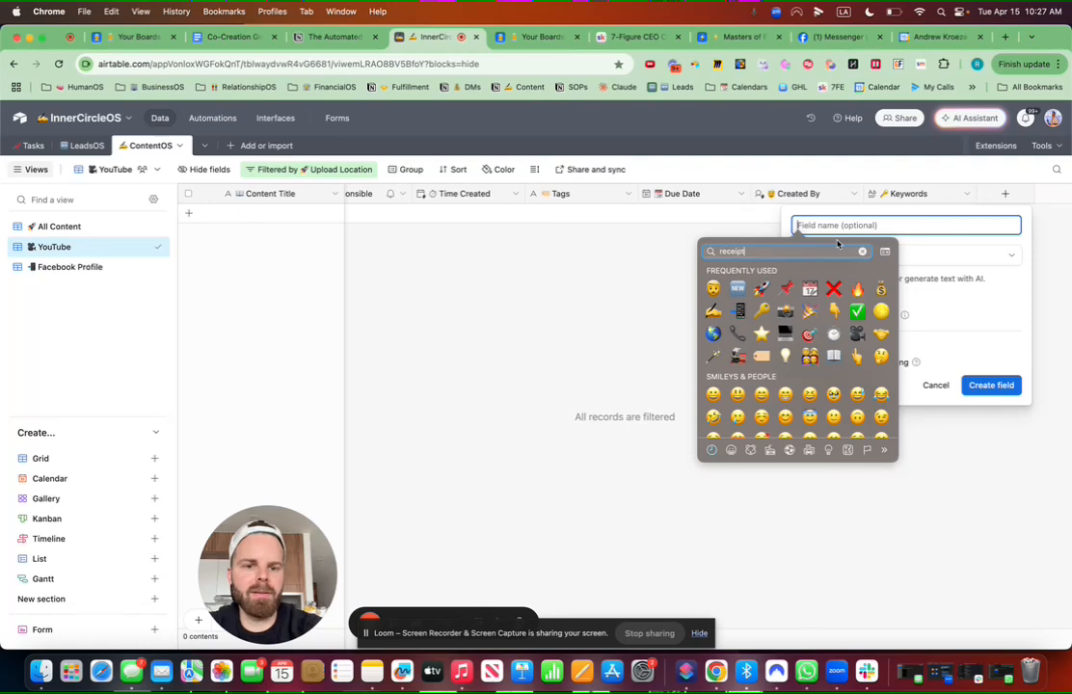
text(eipt)
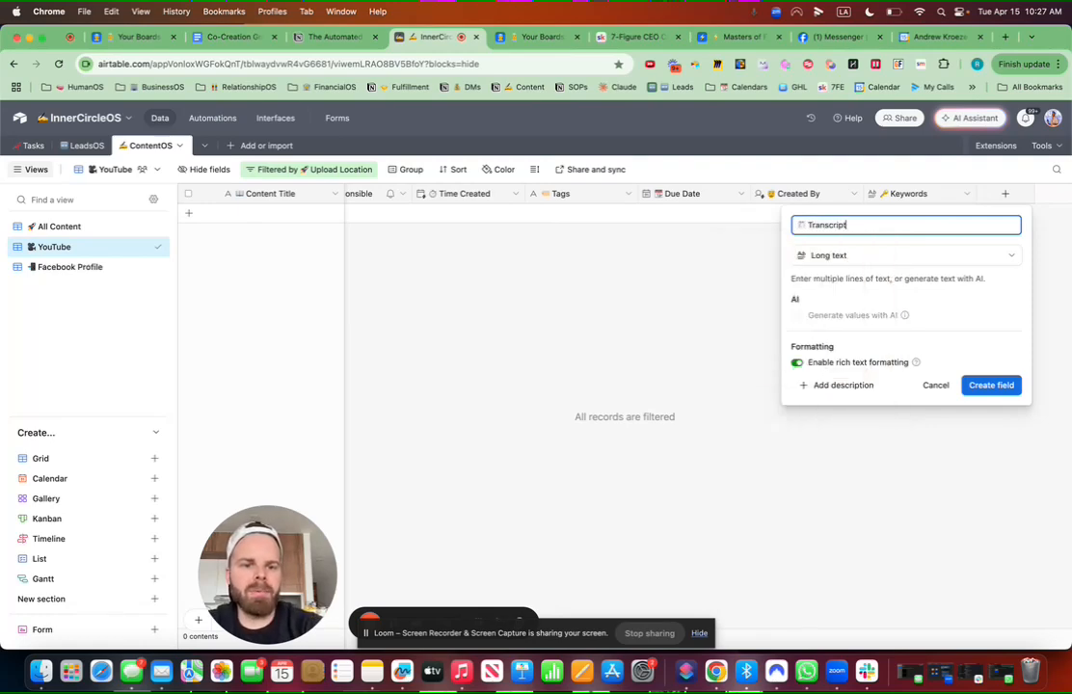
click(988, 384)
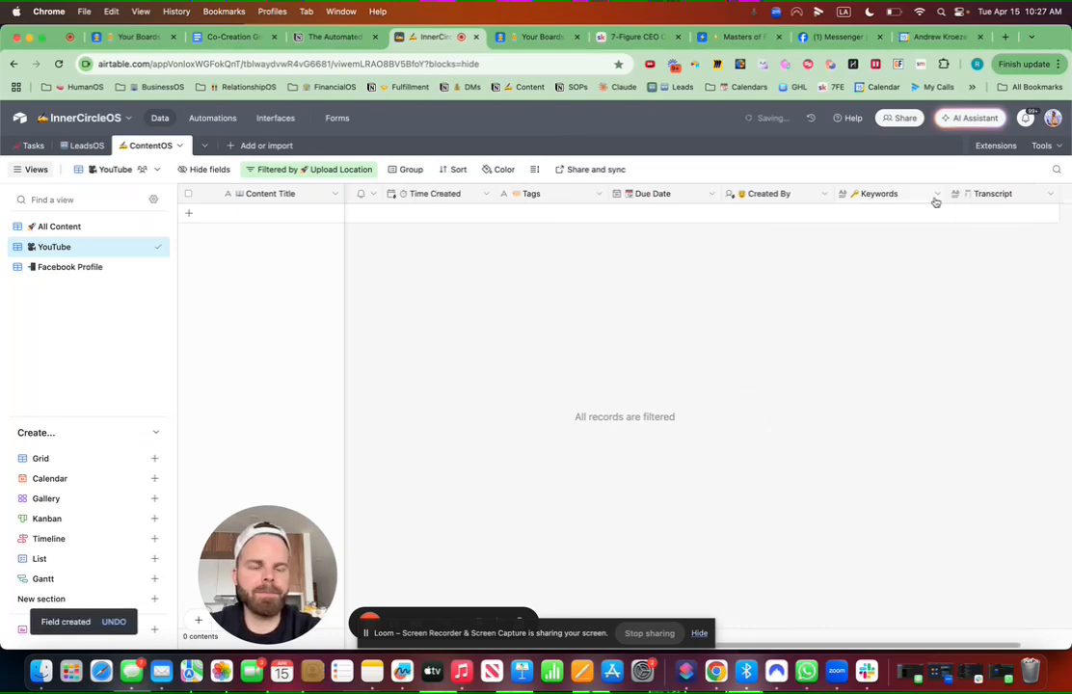
drag(673, 195, 570, 193)
scroll(777, 326, right, 5)
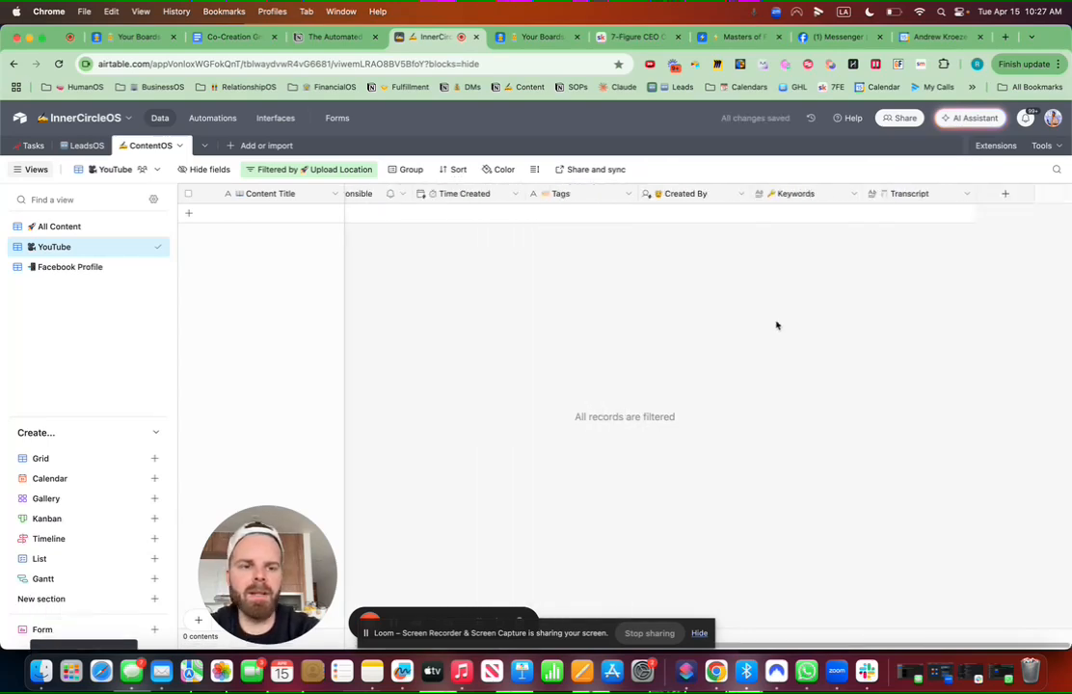
Step: Create a '⭐ Title' single line text field and move it right after Copy
click(1007, 195)
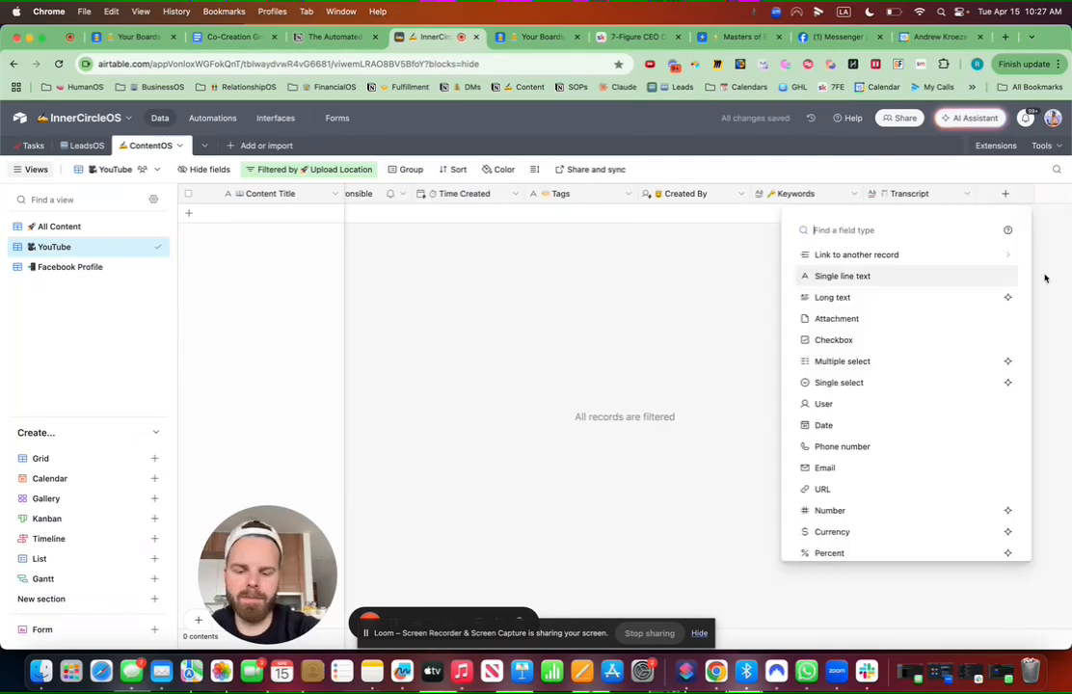
key(ctrl+super+space)
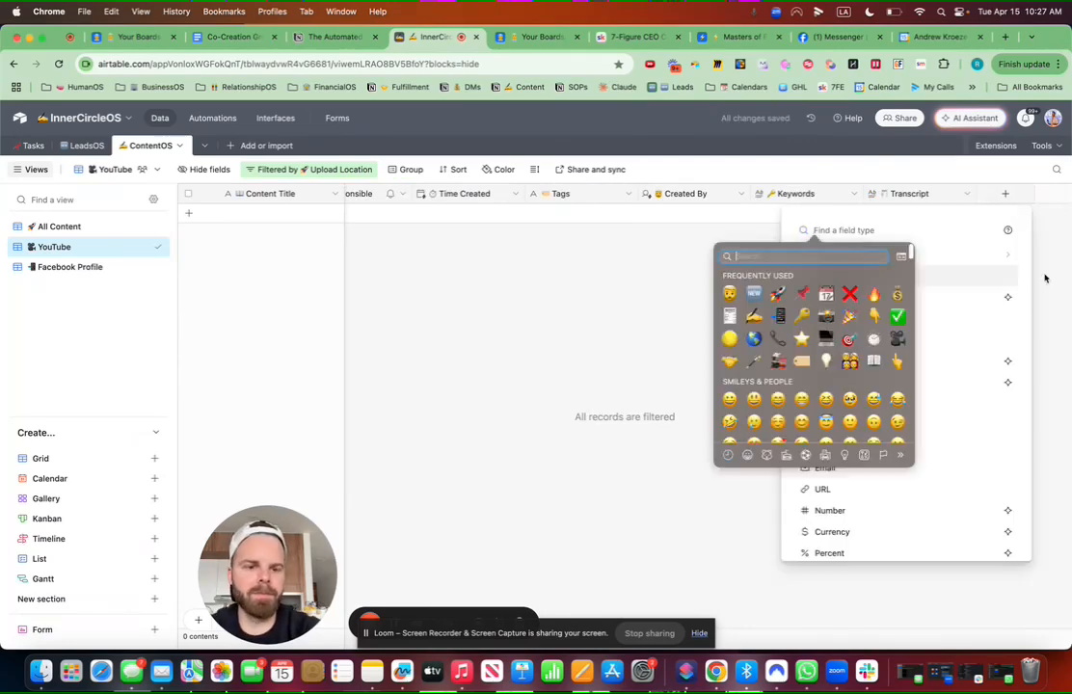
click(806, 343)
key(BackSpace)
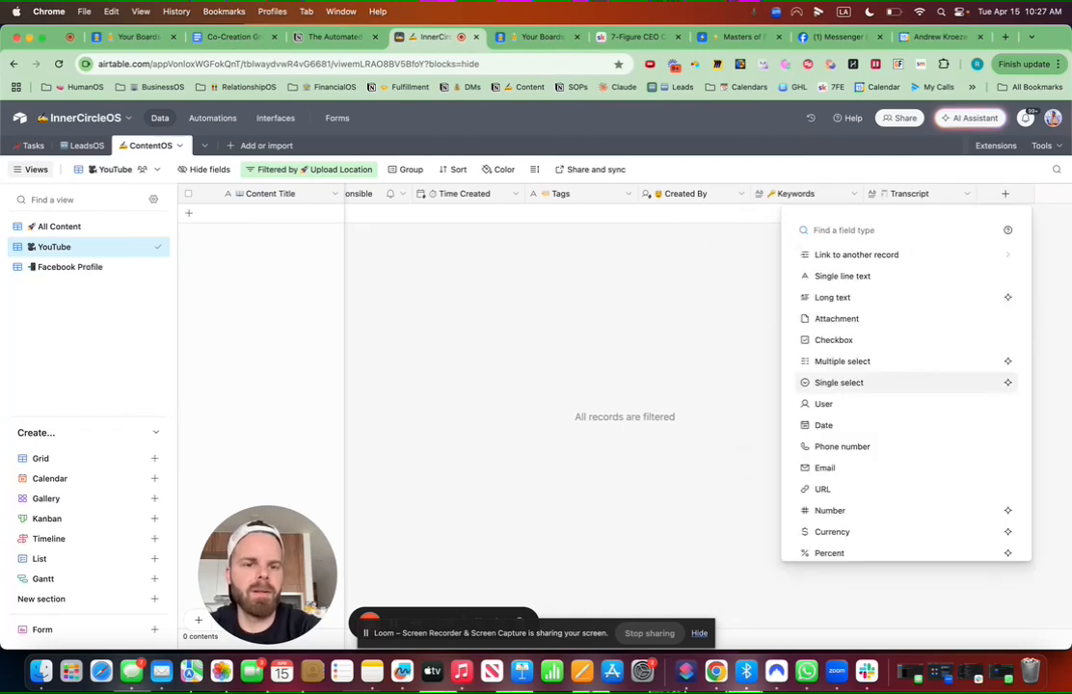
click(845, 281)
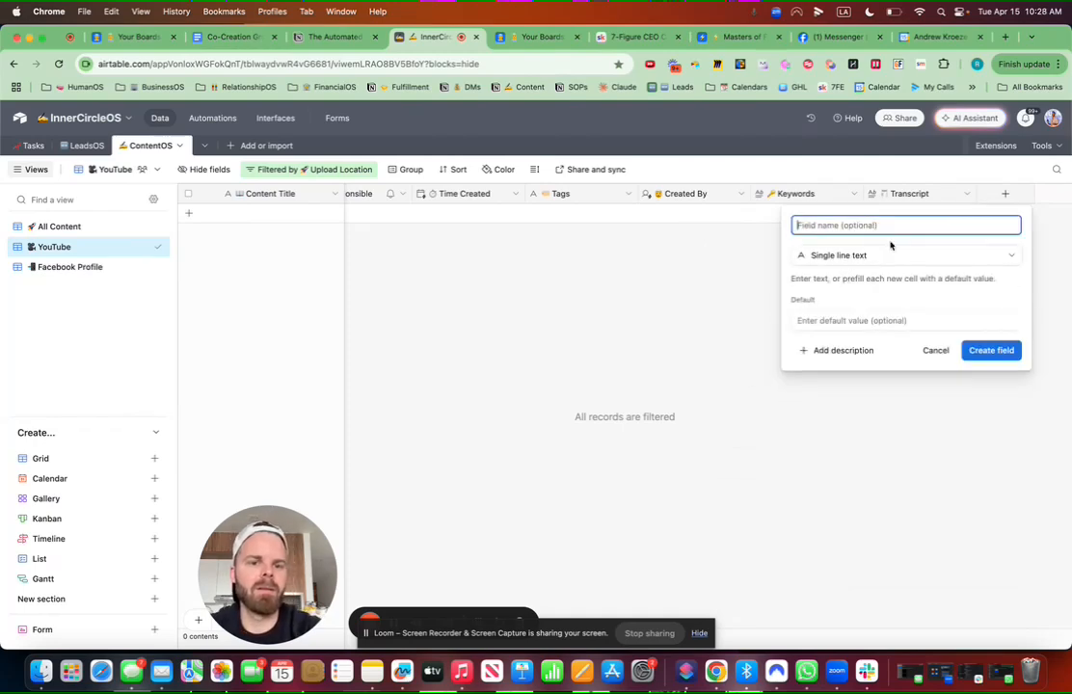
key(ctrl+super+space)
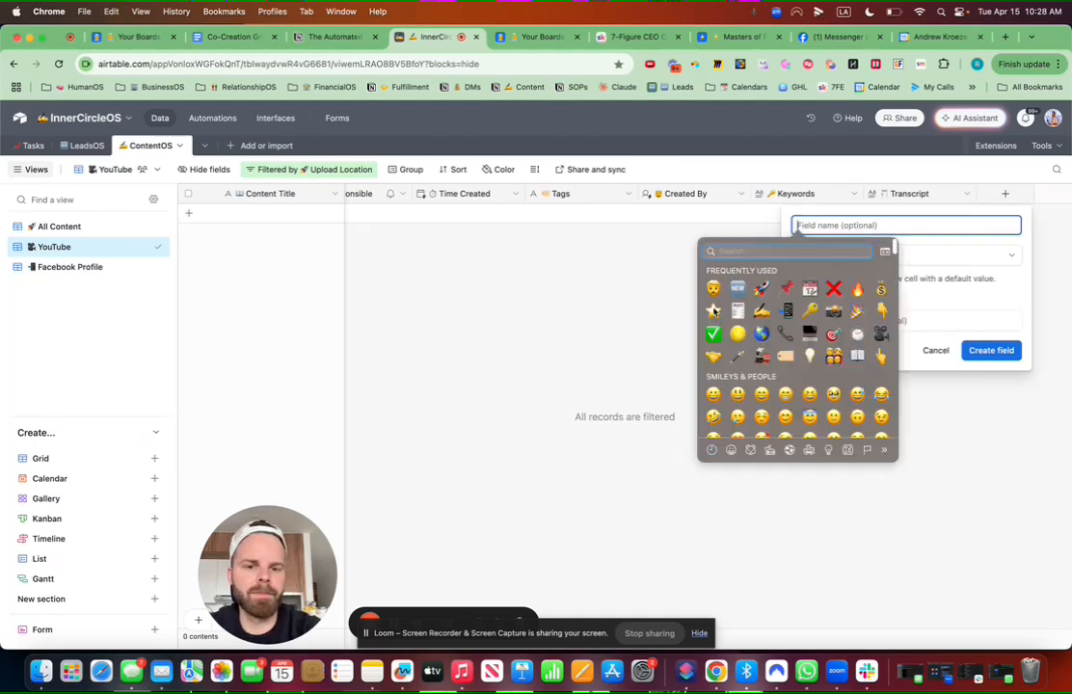
click(714, 311)
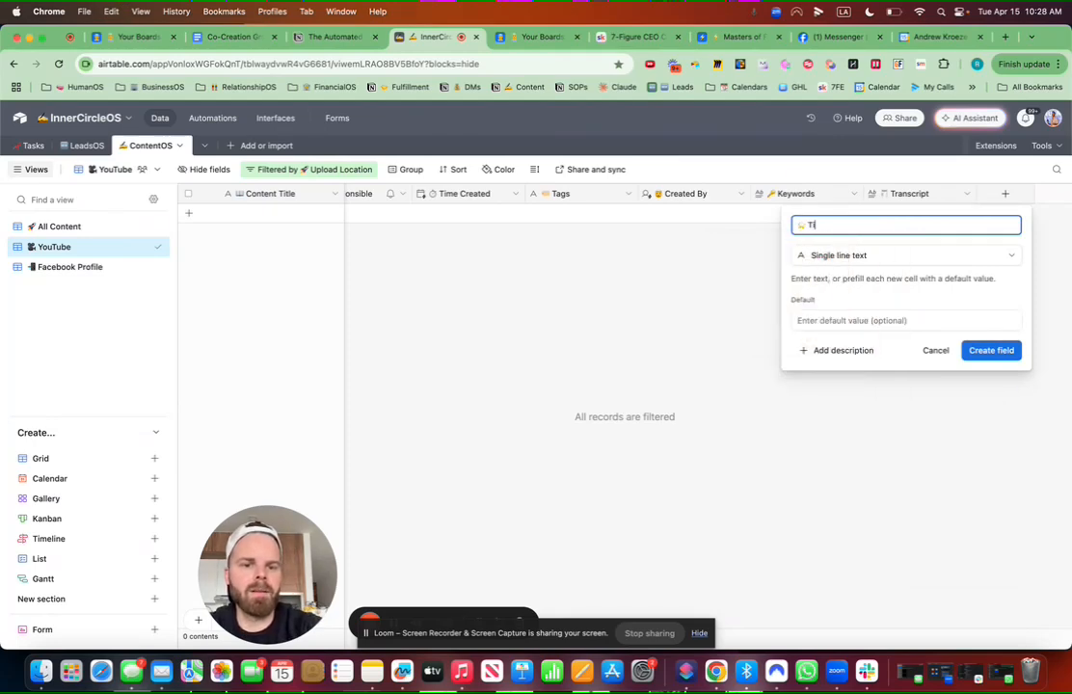
click(1010, 350)
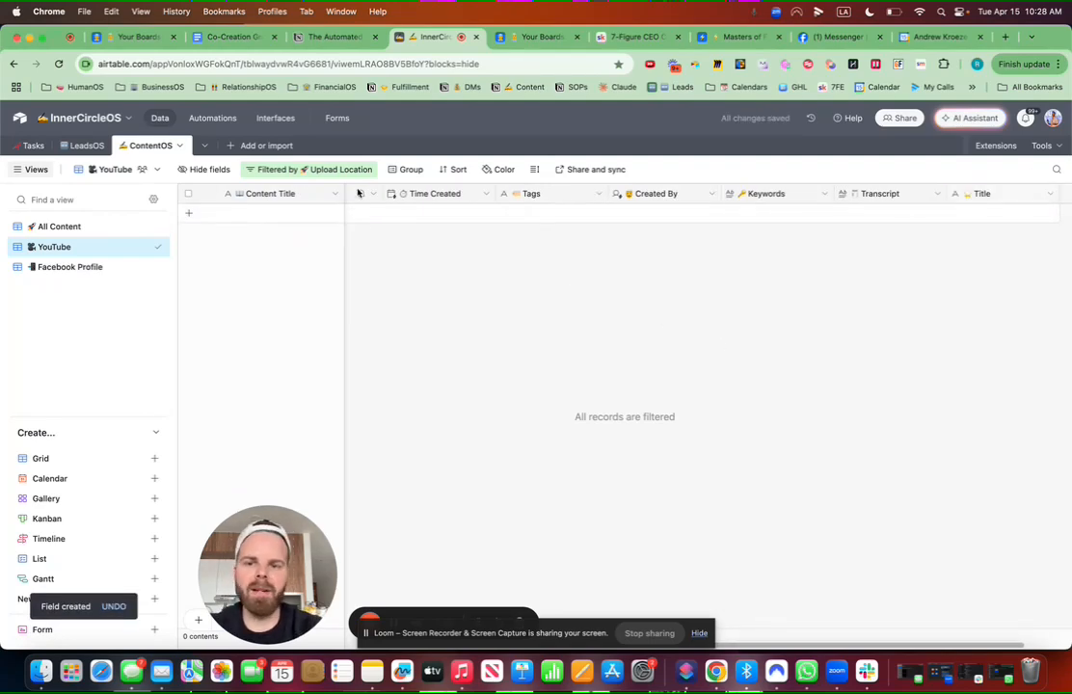
drag(358, 193, 459, 199)
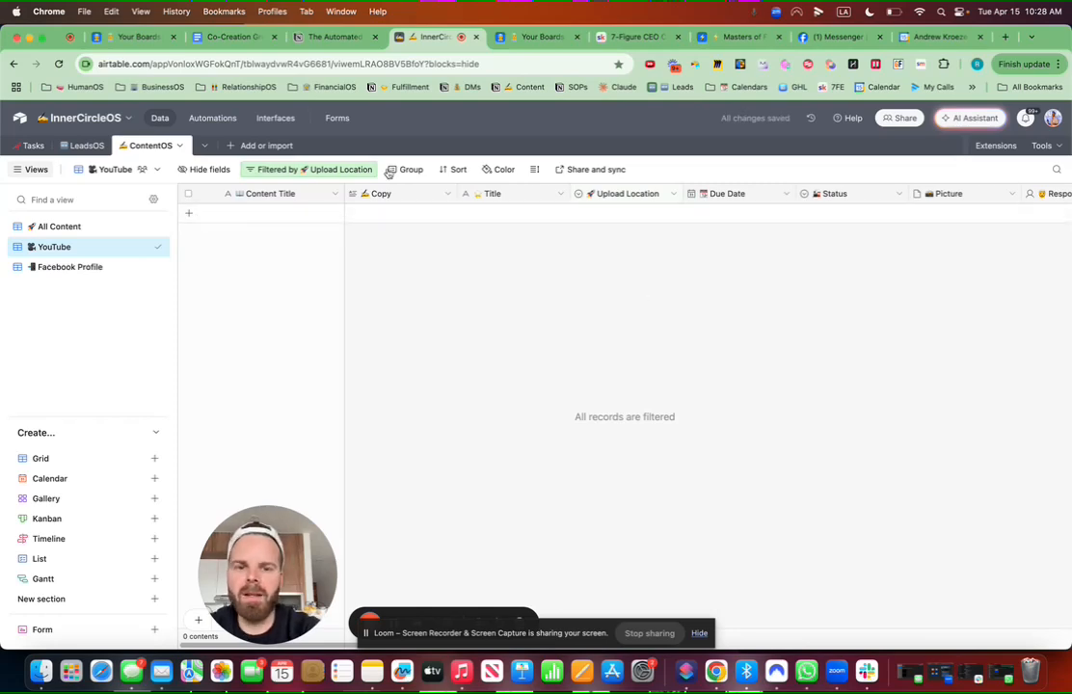
scroll(841, 282, right, 10)
Step: Create a URL field named Raw Link with an emoji prefix
click(1004, 194)
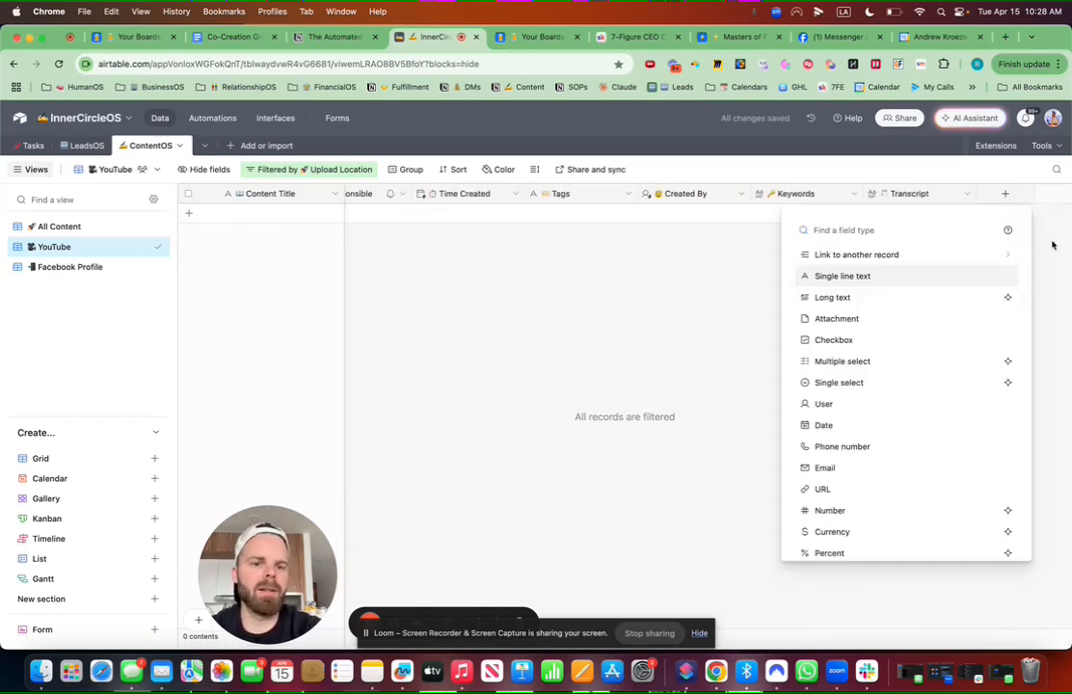
key(ctrl+super+space)
click(830, 231)
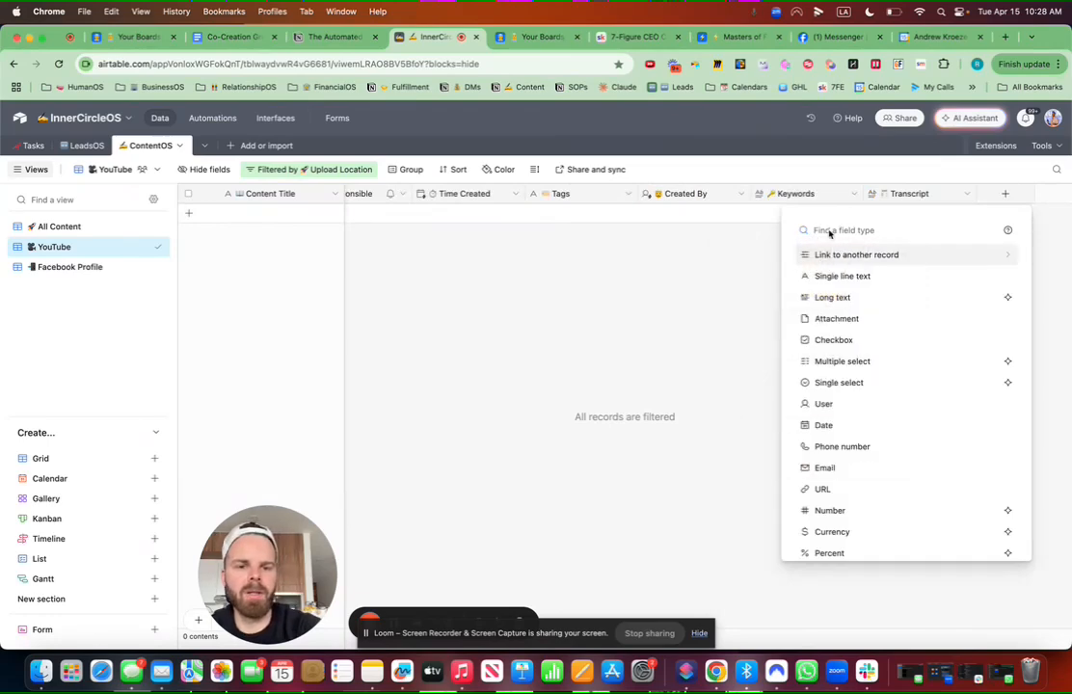
text(url)
click(826, 259)
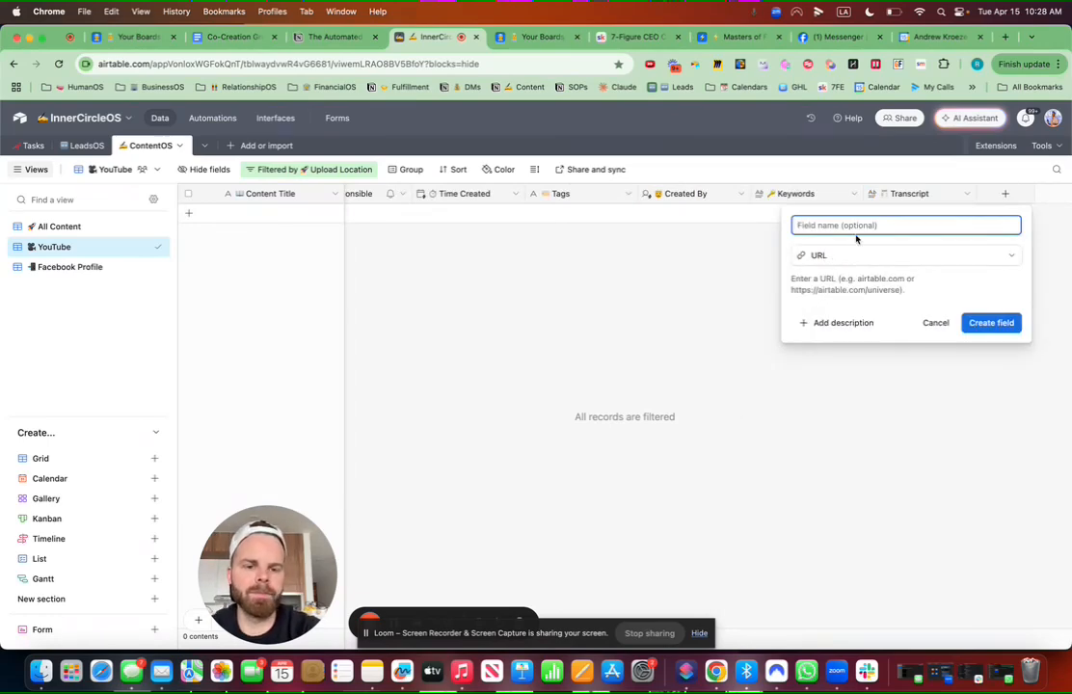
key(ctrl+super+space)
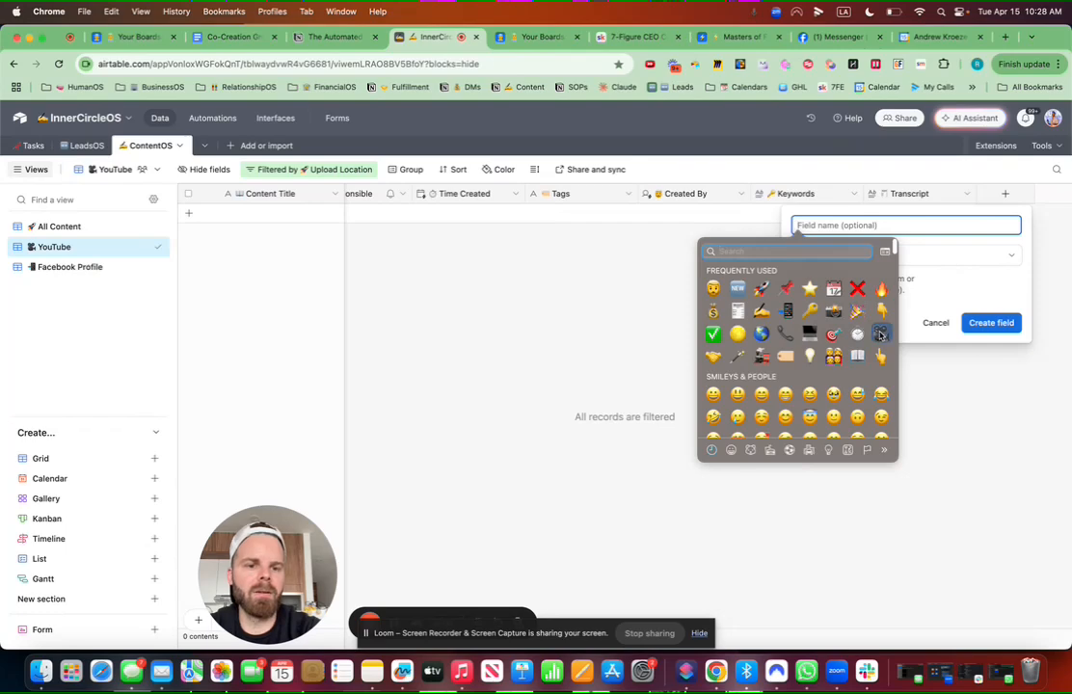
click(880, 333)
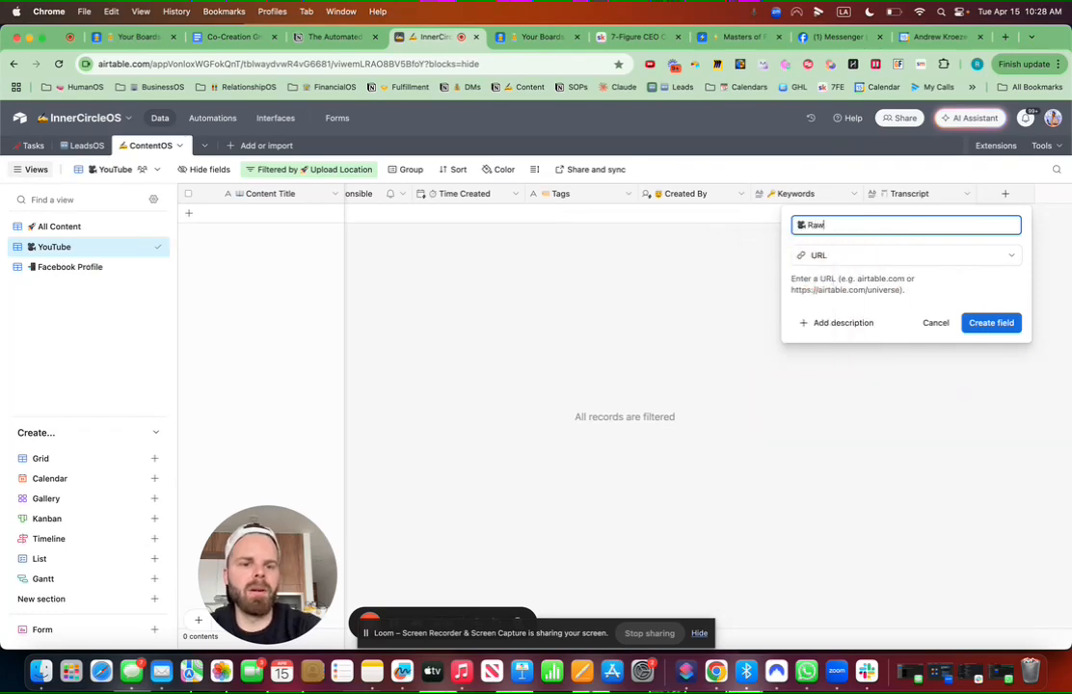
click(1001, 323)
Step: Create a second URL field named '✅ Finished Link'
click(1001, 196)
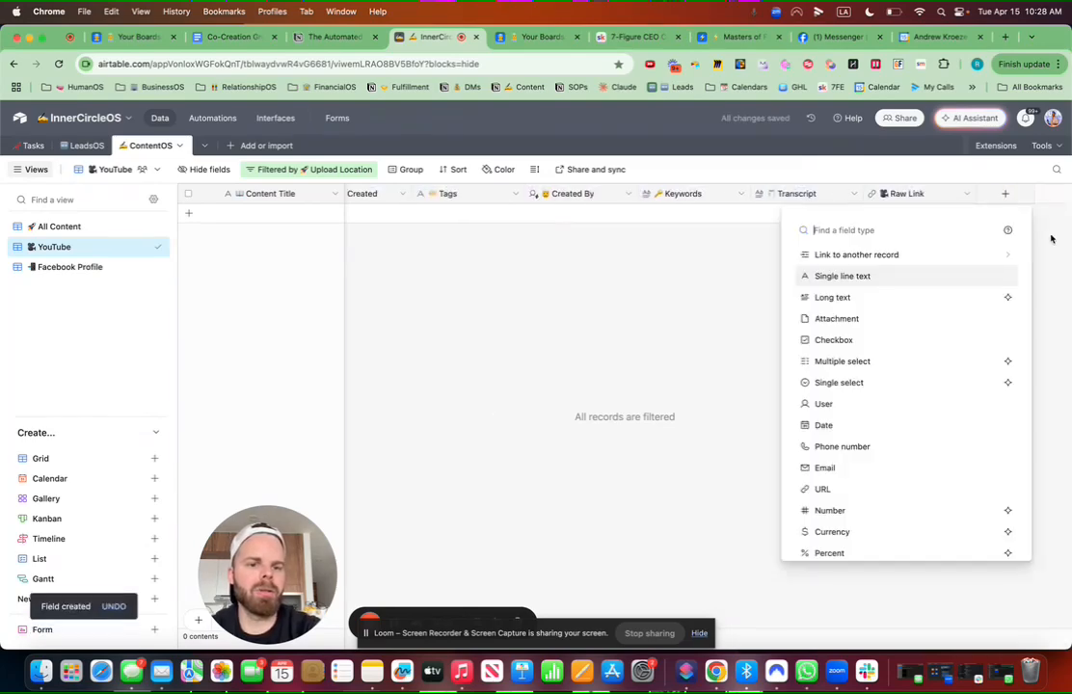
text(url)
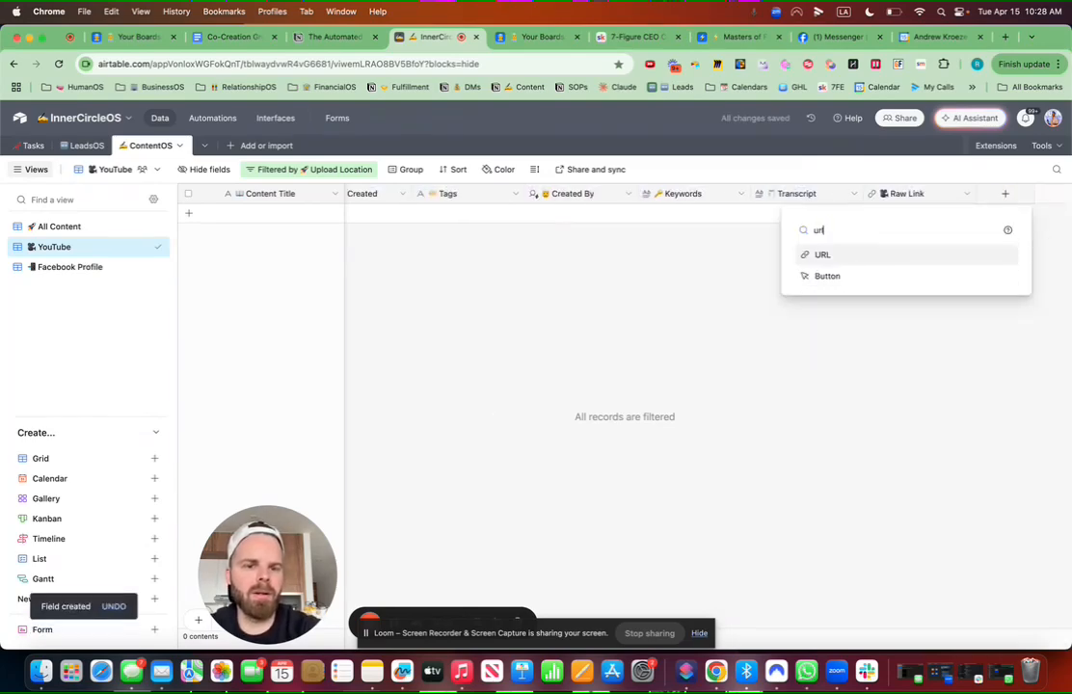
click(821, 254)
key(ctrl+super+space)
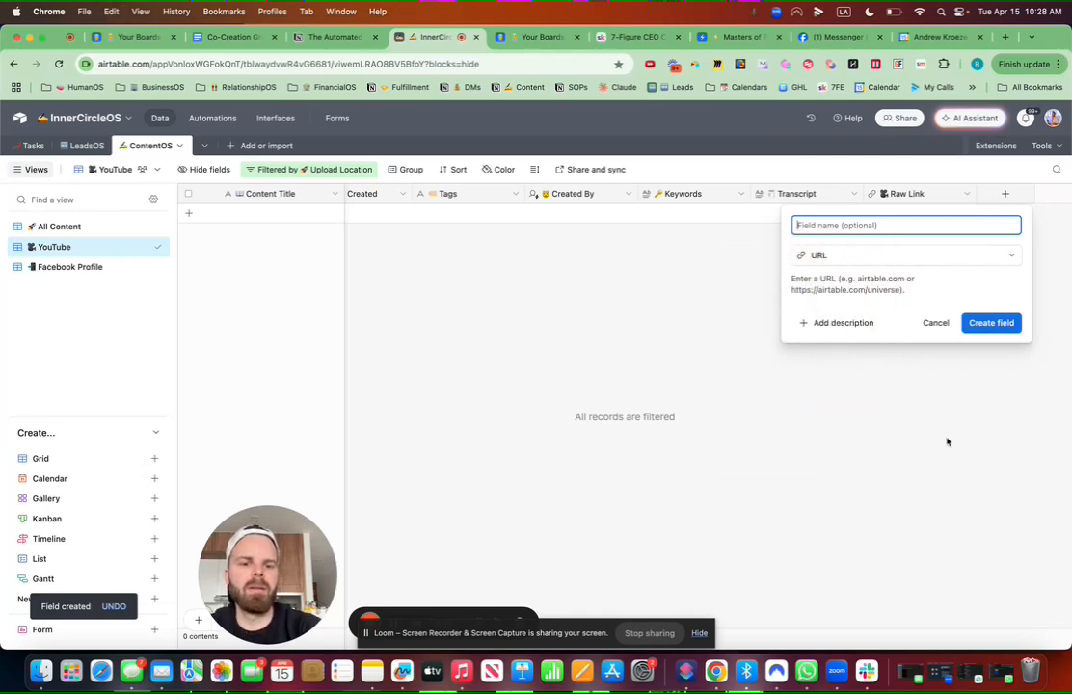
text(Fins)
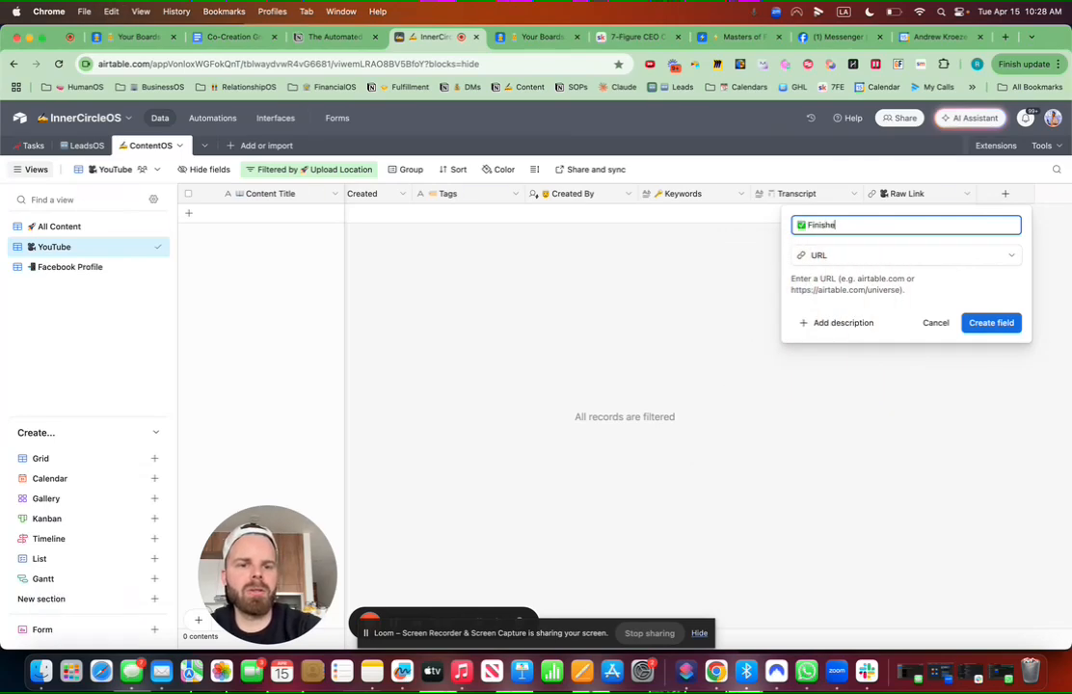
click(988, 324)
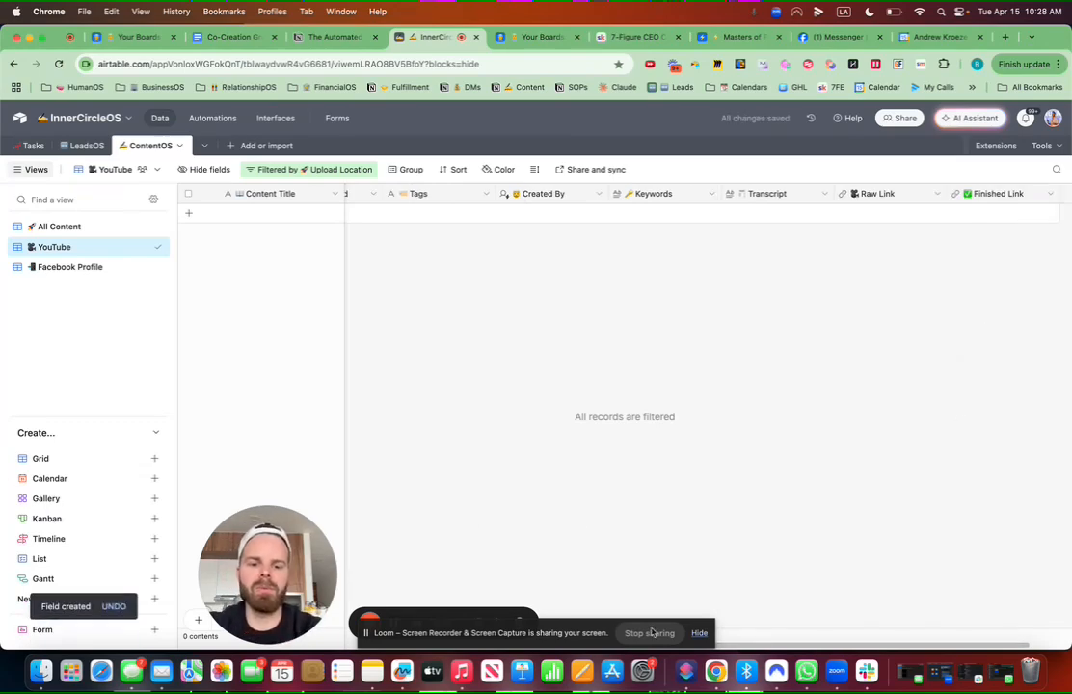
Step: Rename the Raw Link field to Raw Video Link
click(700, 633)
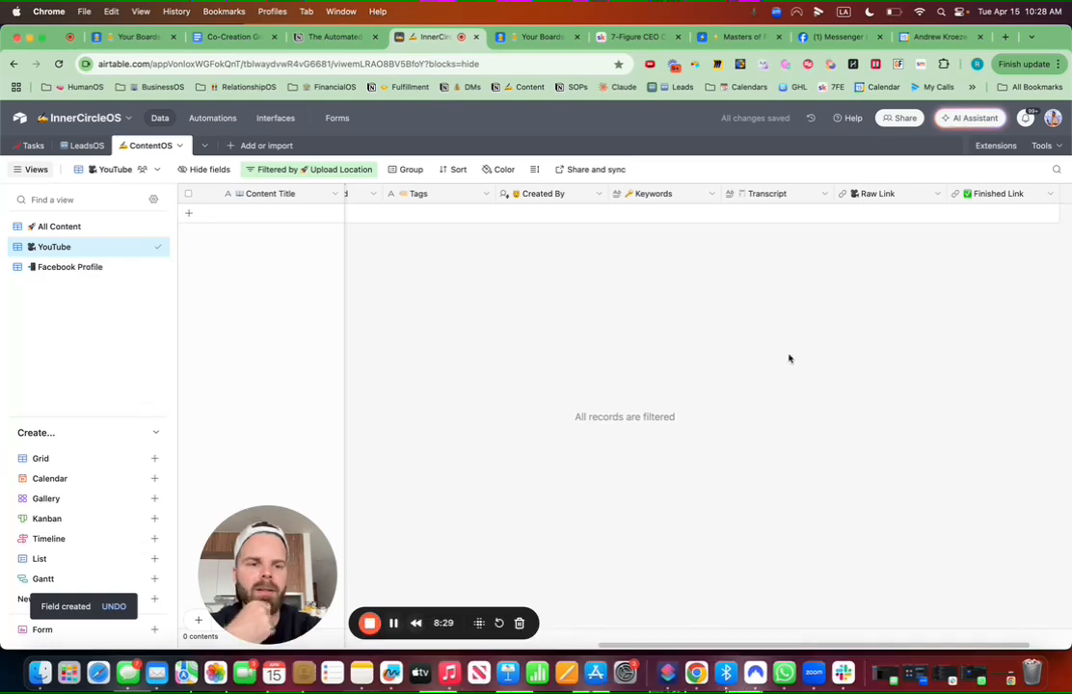
click(394, 625)
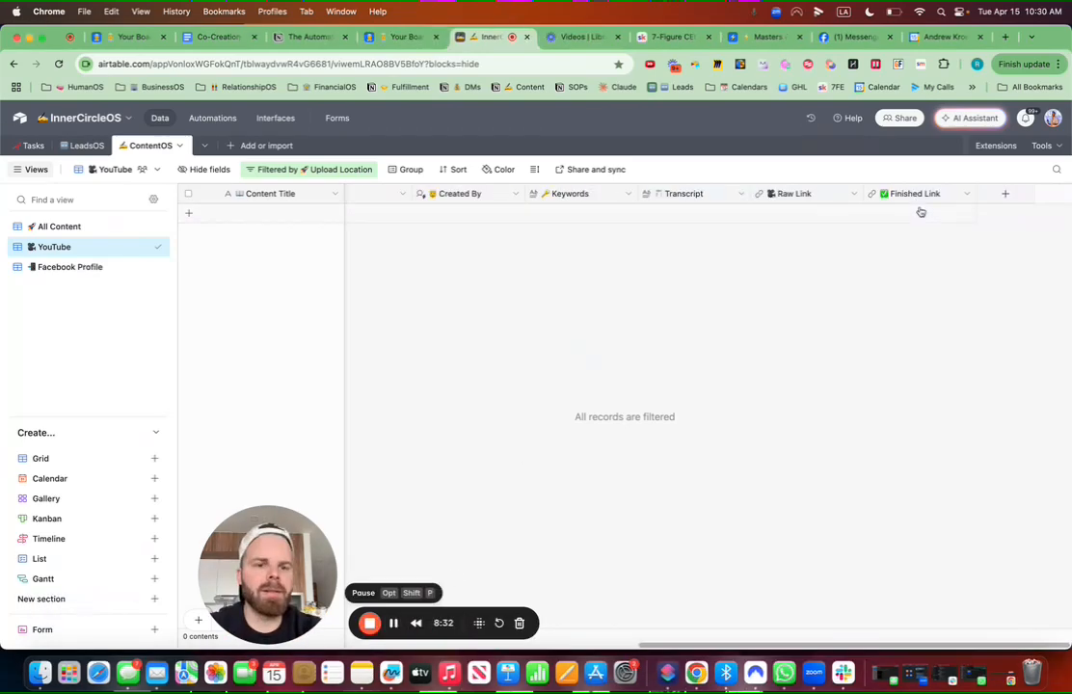
click(854, 194)
click(814, 221)
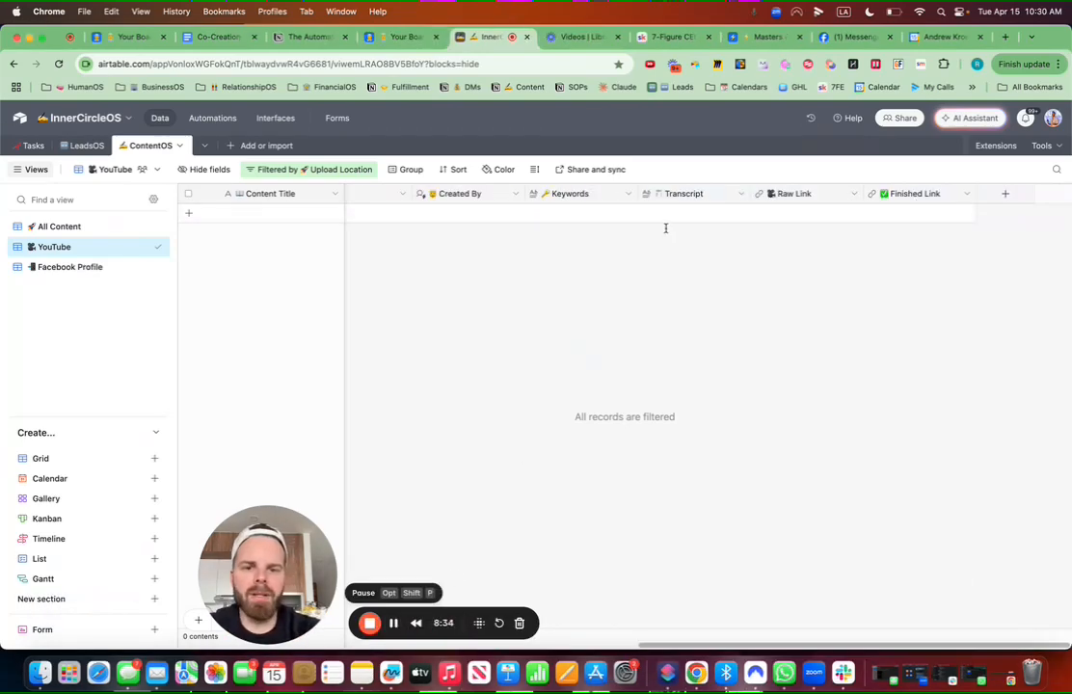
click(550, 226)
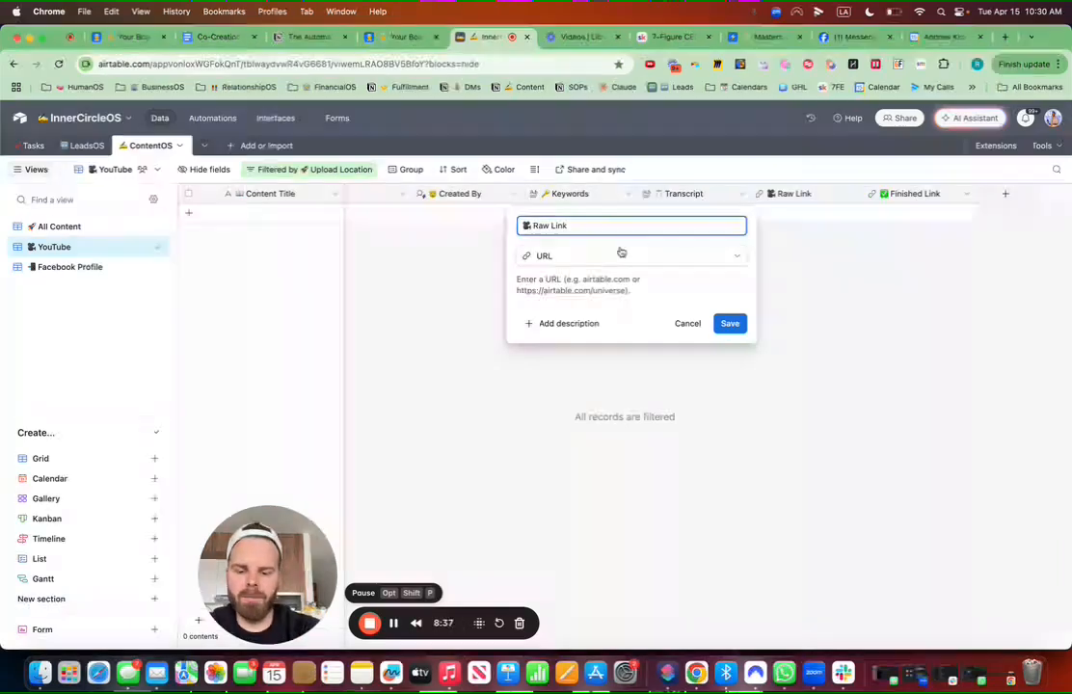
text(Video)
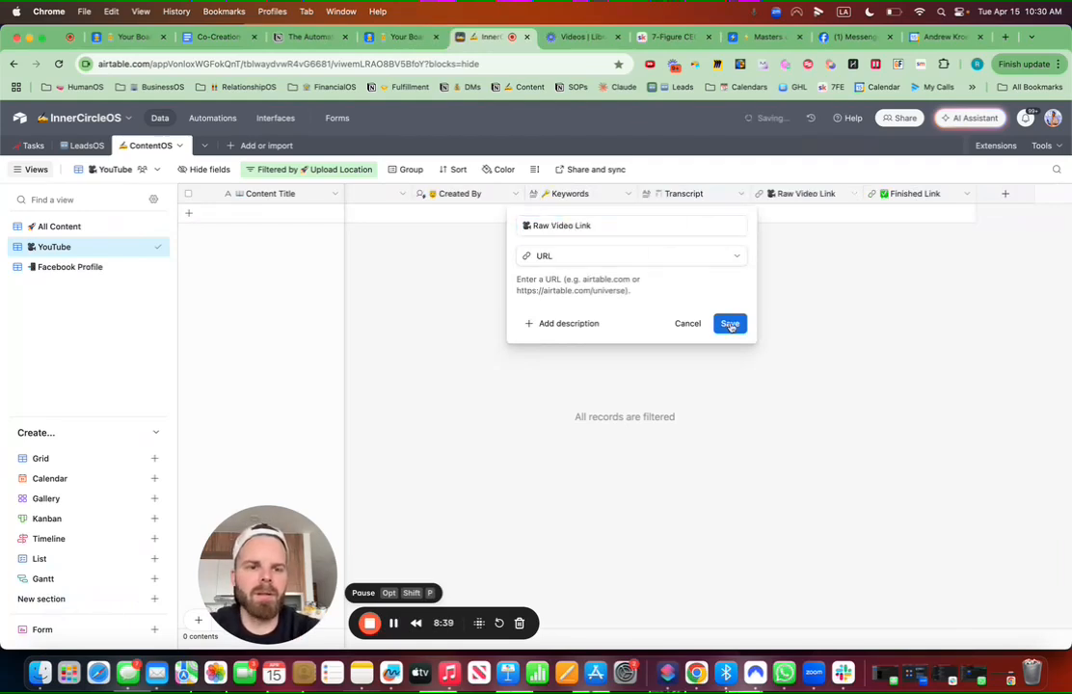
click(730, 322)
Step: Rename the Finished Link field to Finished Video Link
click(968, 194)
click(933, 220)
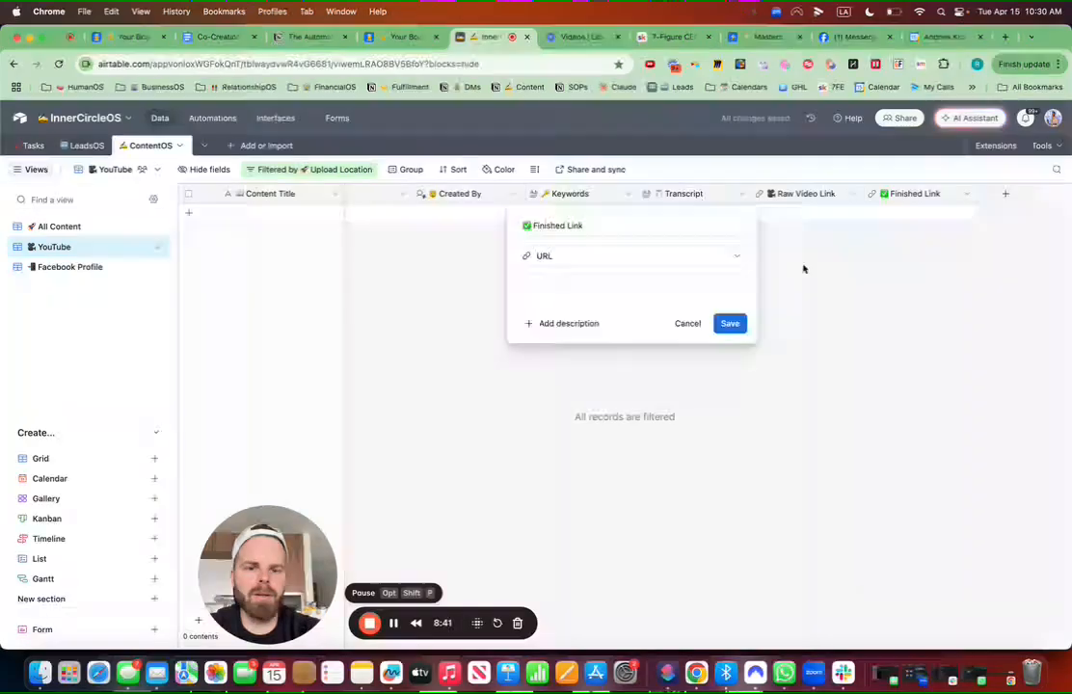
click(582, 226)
key(Left)
key(Left)
key(Left)
key(Left)
text(Video)
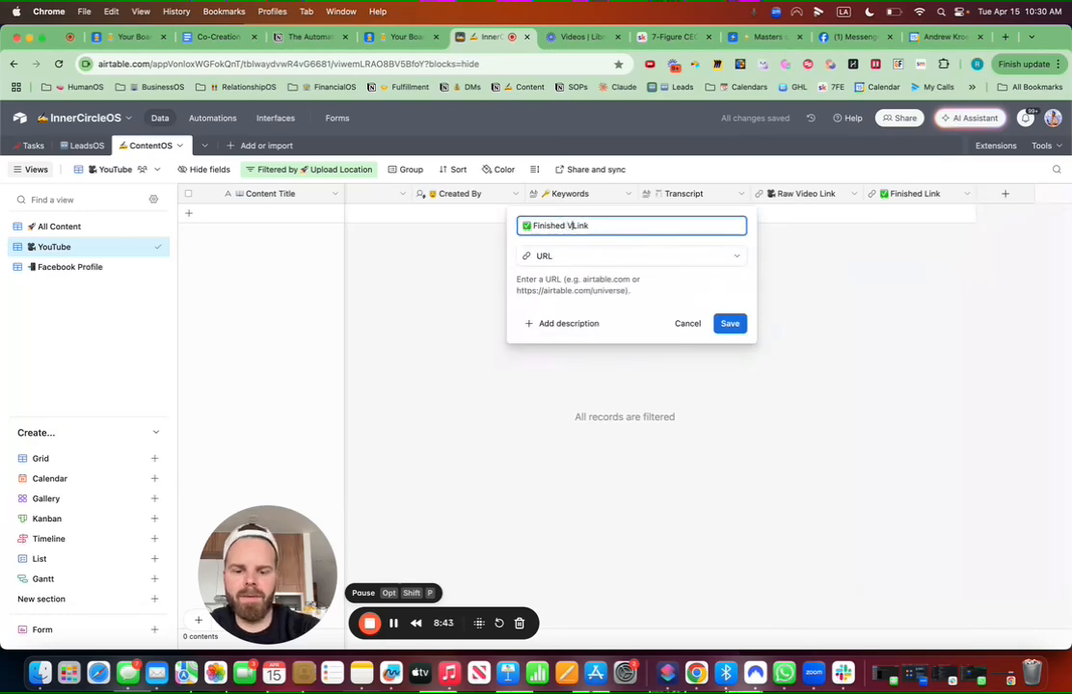
click(739, 326)
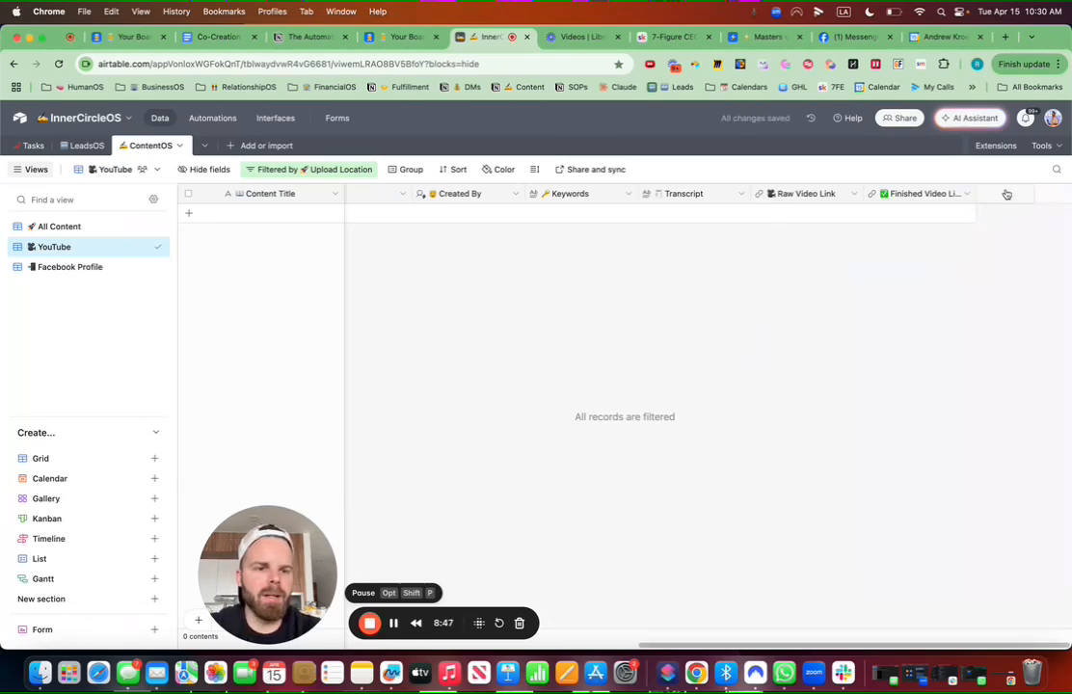
Step: Create a '✍️ YouTube Description' long text field with rich text formatting enabled
click(1005, 194)
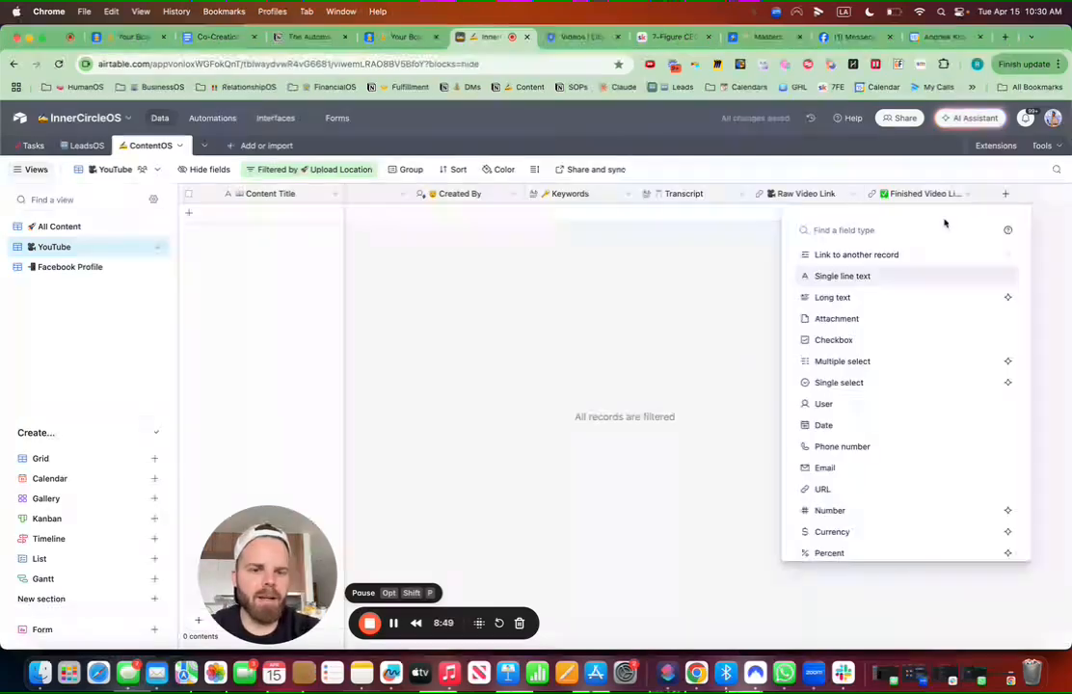
click(846, 298)
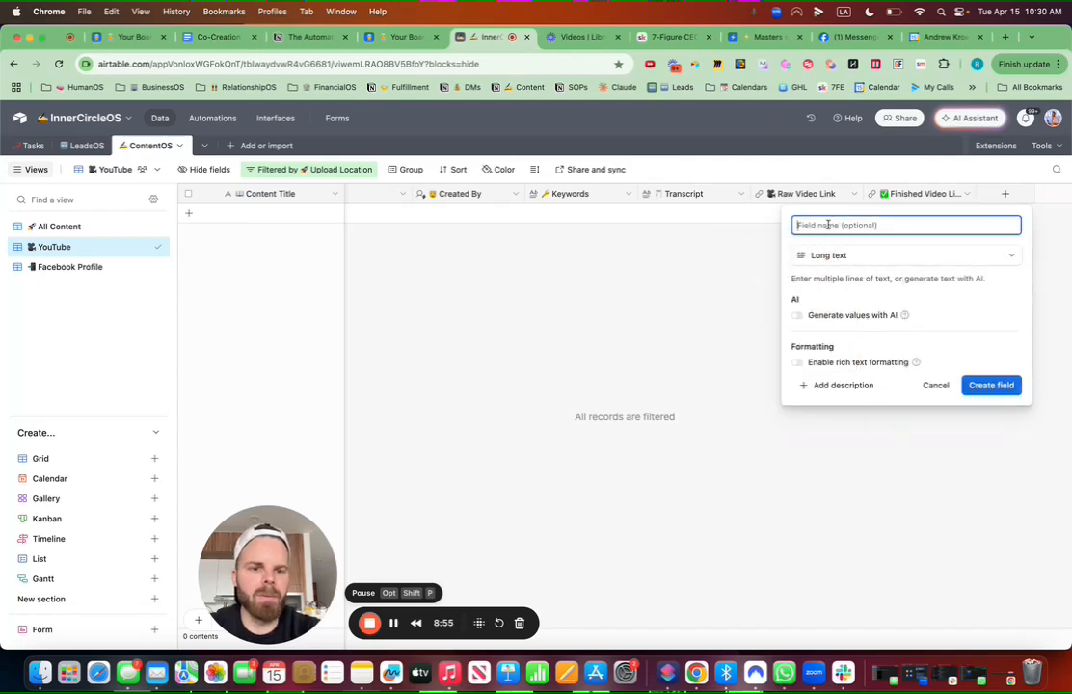
key(ctrl+super+space)
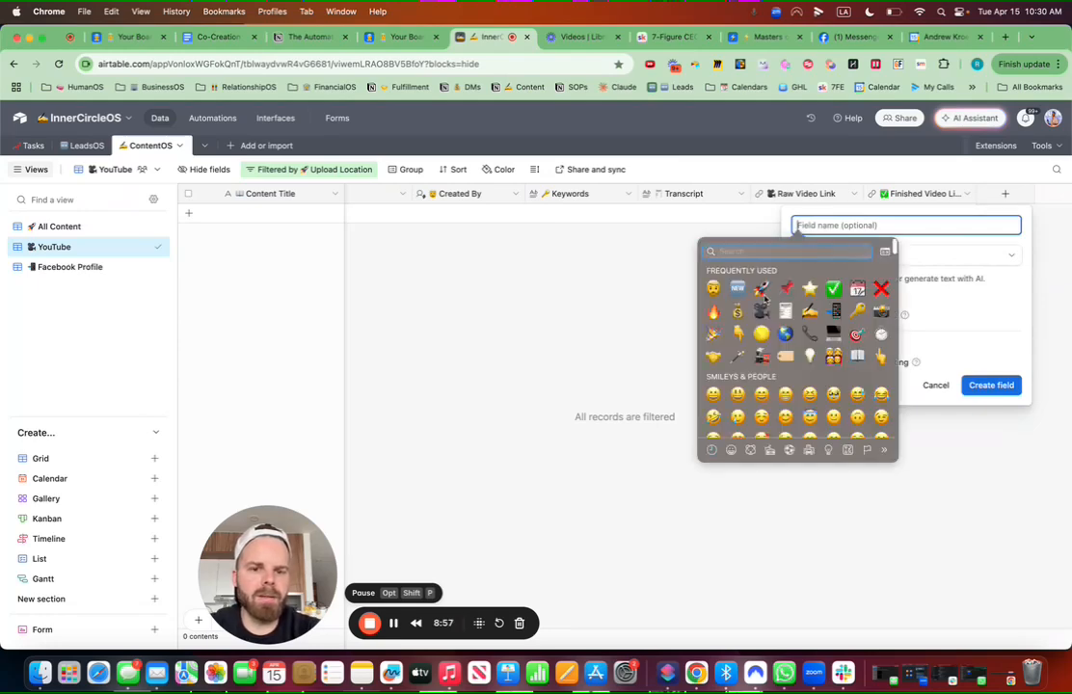
text(write)
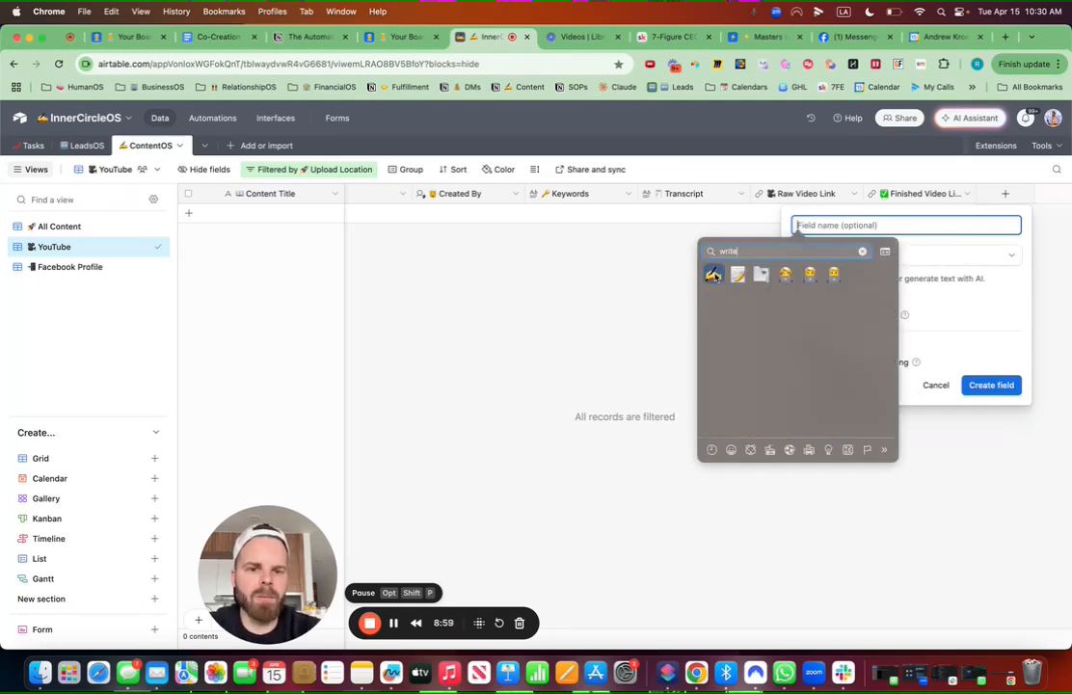
click(715, 276)
text(YouT)
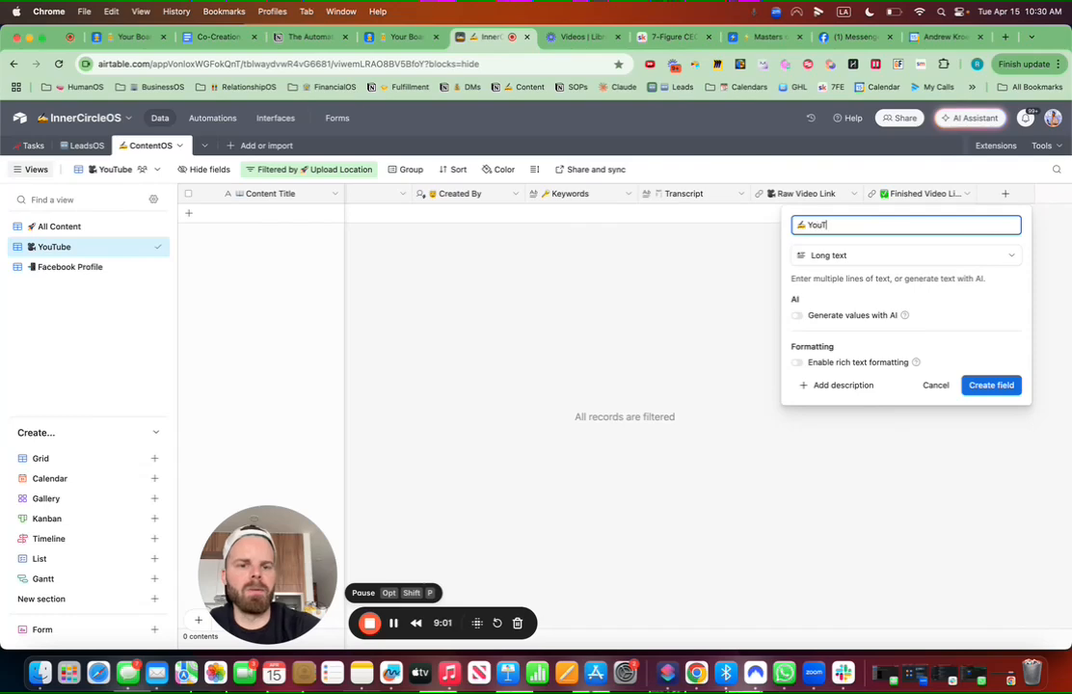
text(ube Description)
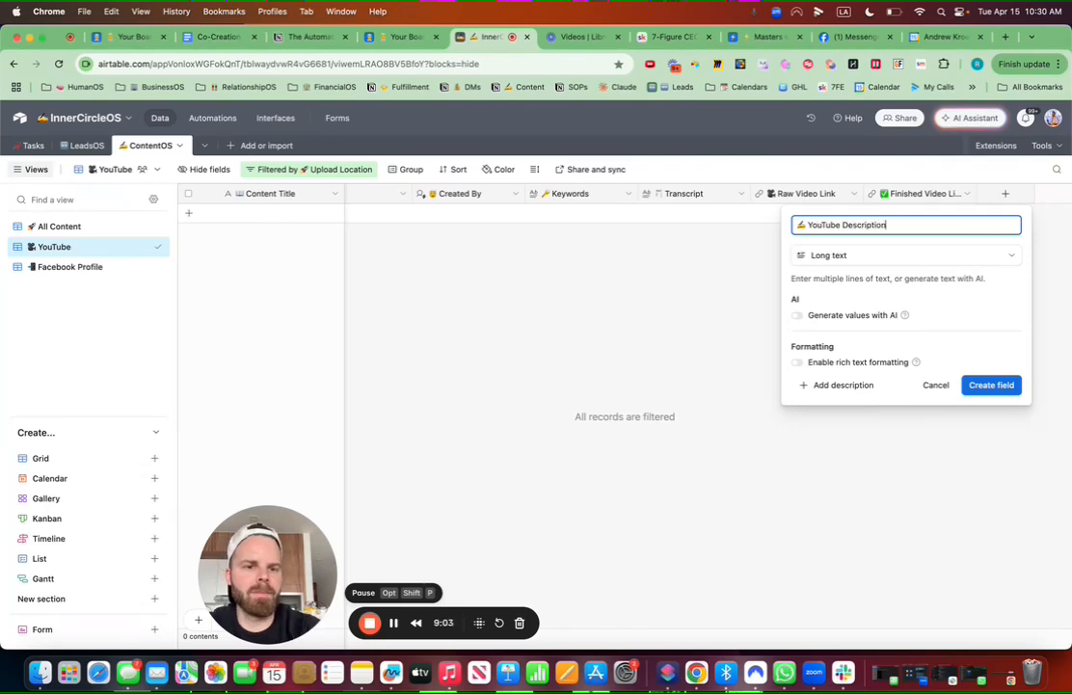
click(797, 363)
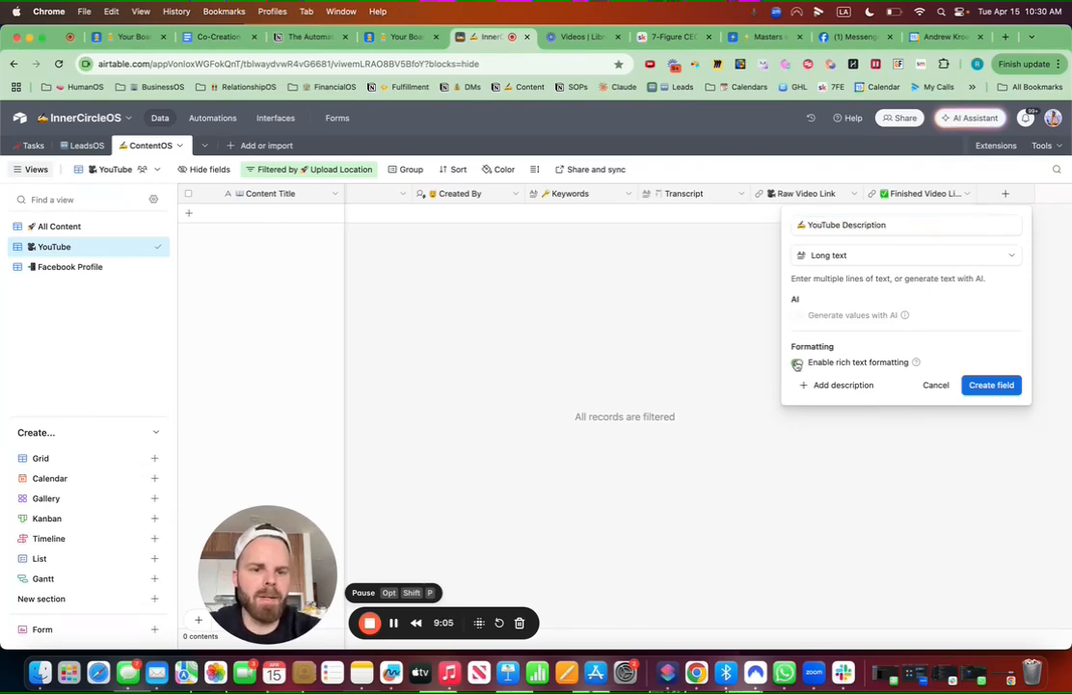
click(989, 385)
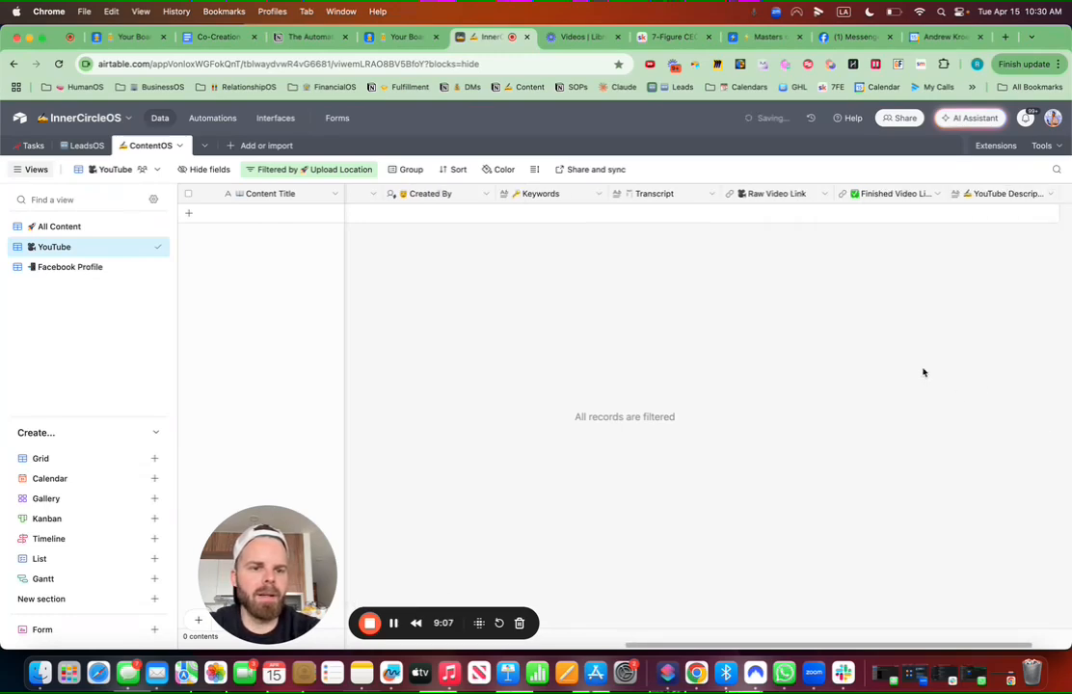
click(69, 267)
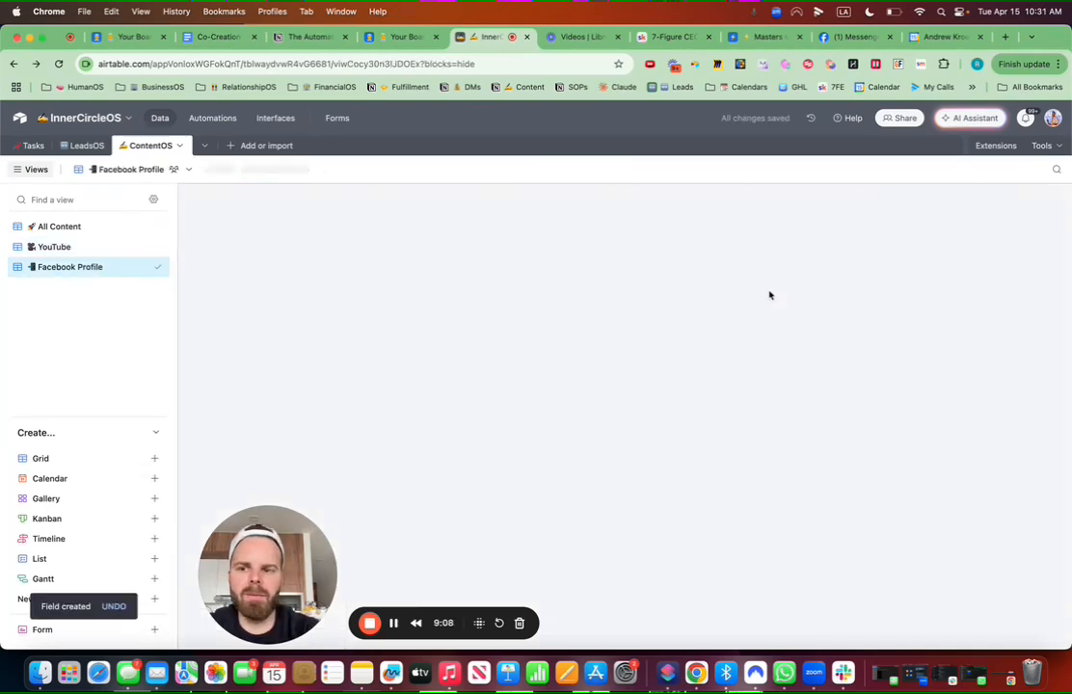
click(77, 247)
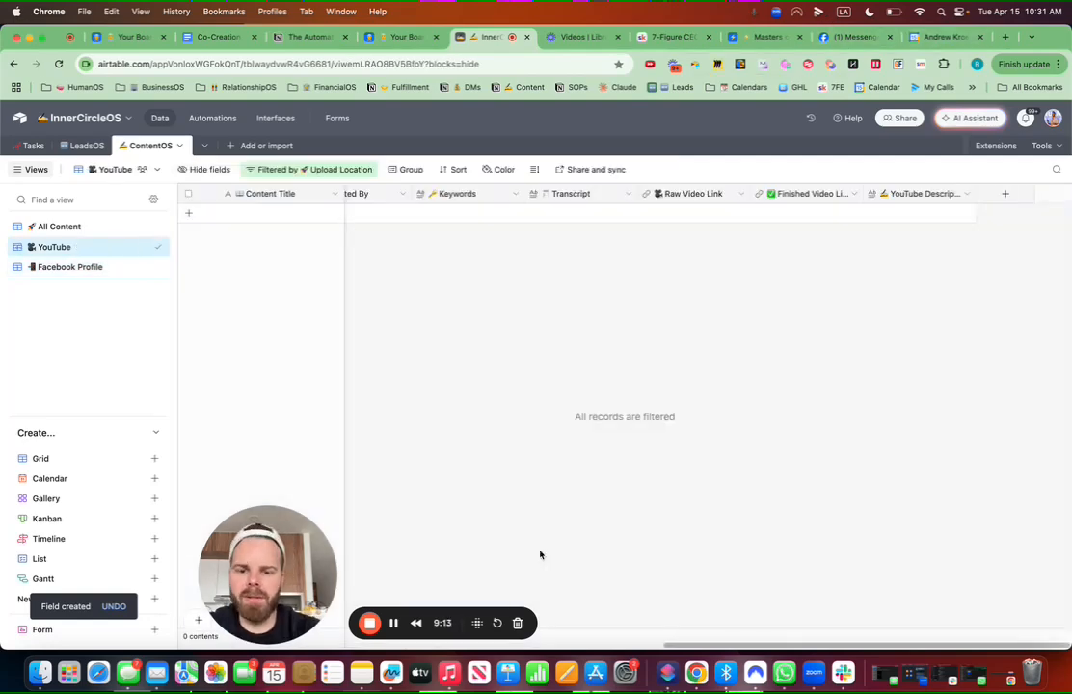
Step: Copy the share link of the Loom 'How to Organize and Prospect Off the HOT LIST' video, then return to Airtable
scroll(740, 643, left, 10)
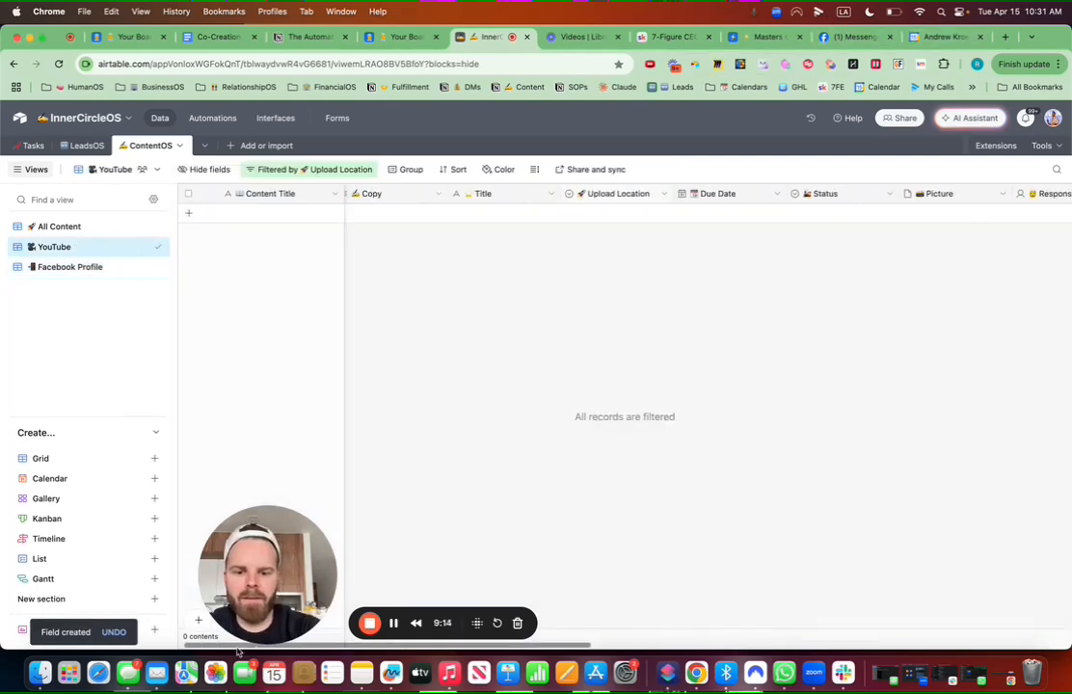
click(588, 38)
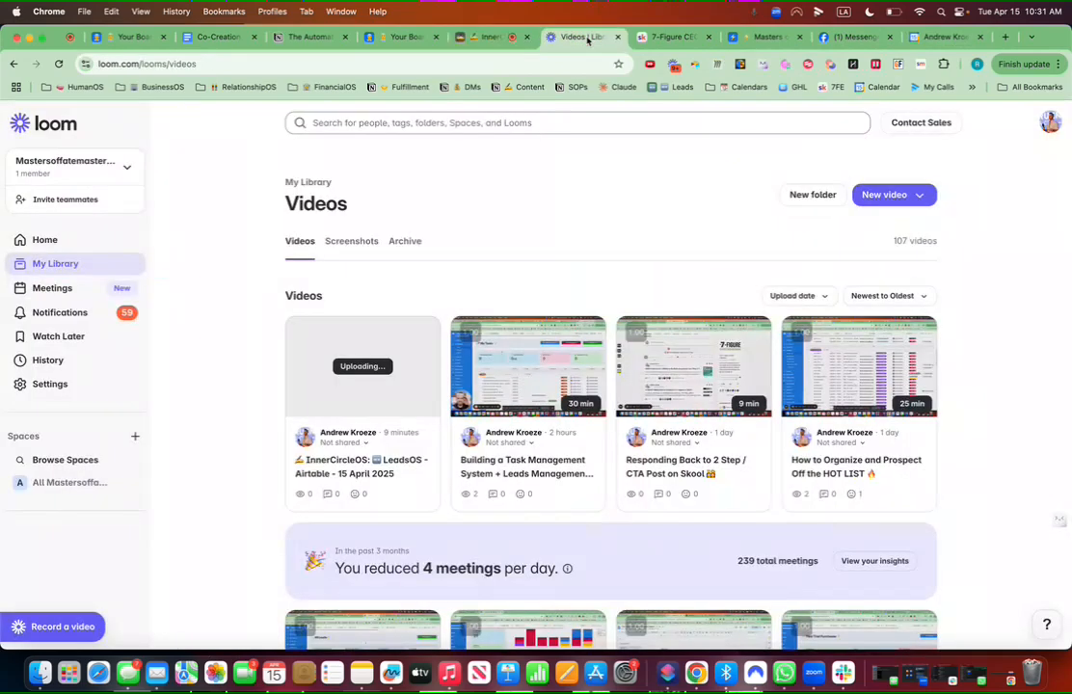
click(920, 354)
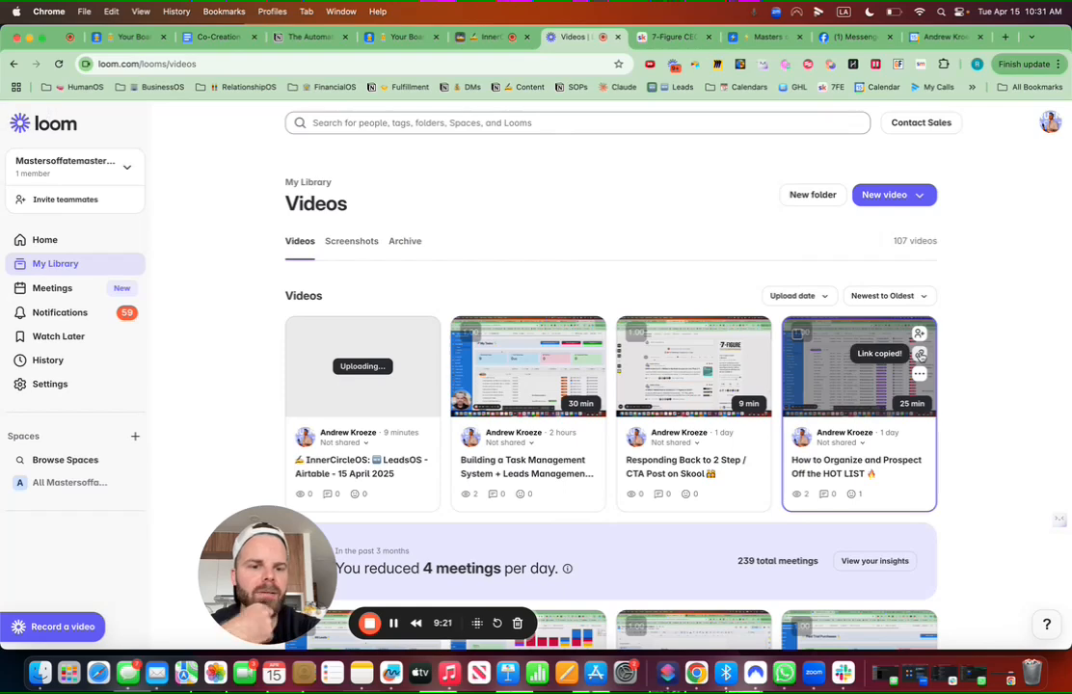
click(836, 407)
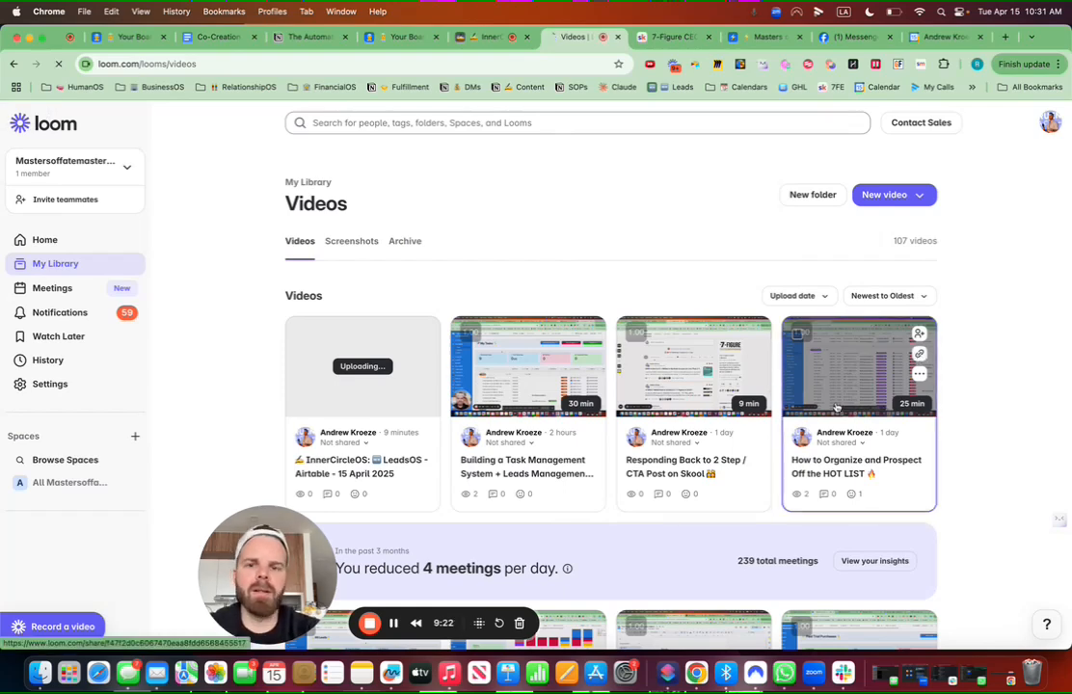
click(490, 37)
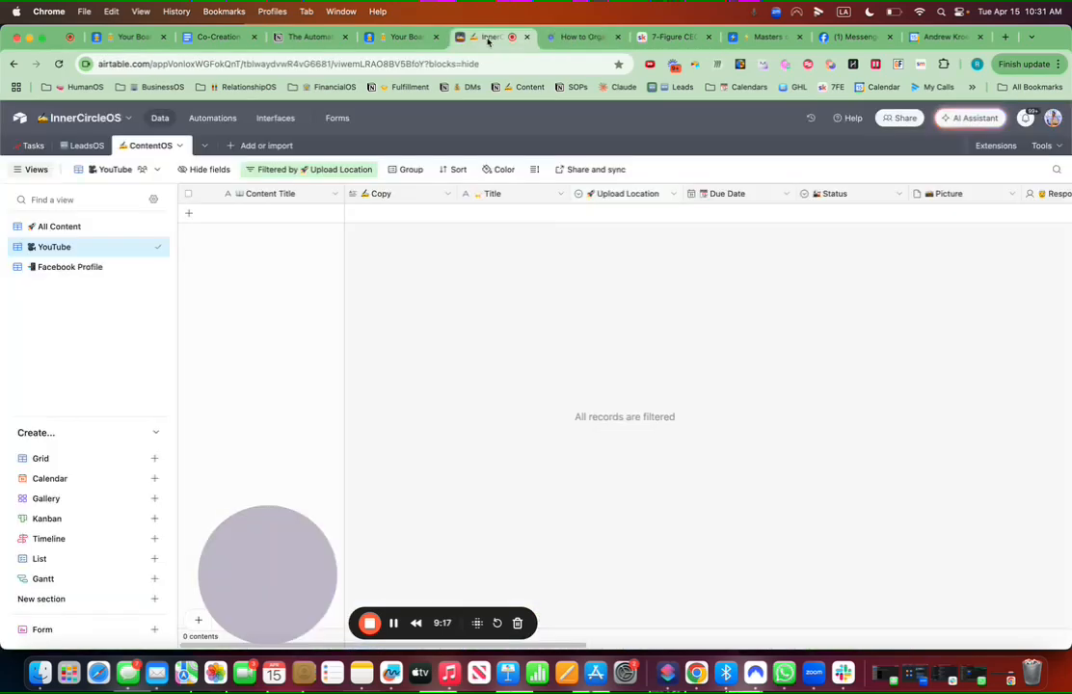
Step: Add a new YouTube content record and group the view's records by Status
click(190, 213)
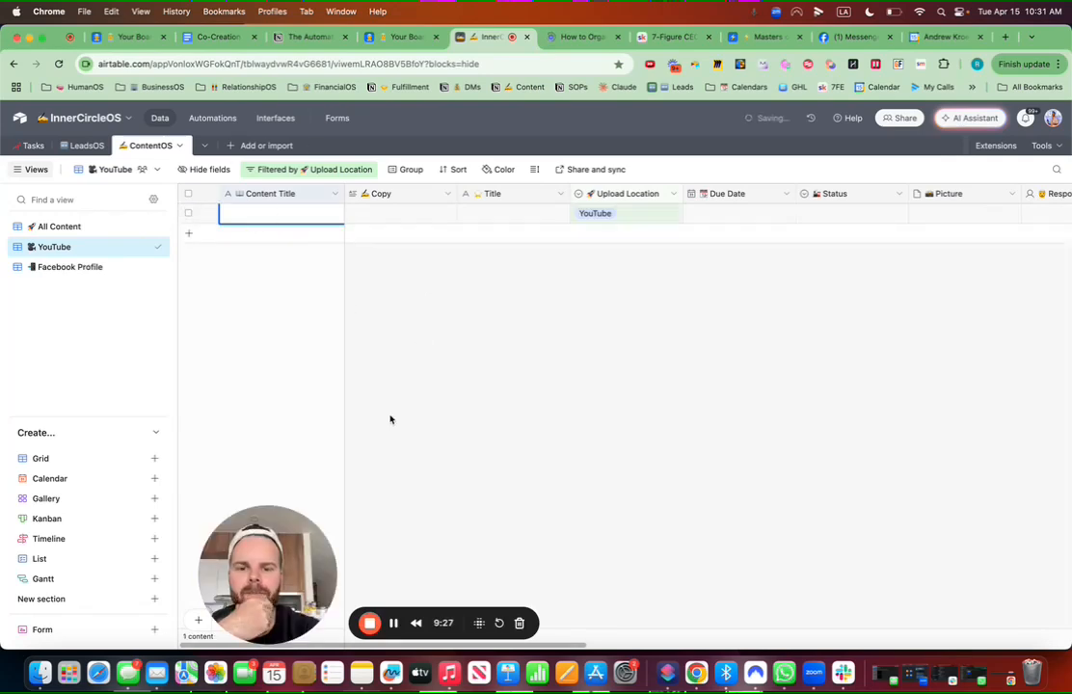
click(282, 215)
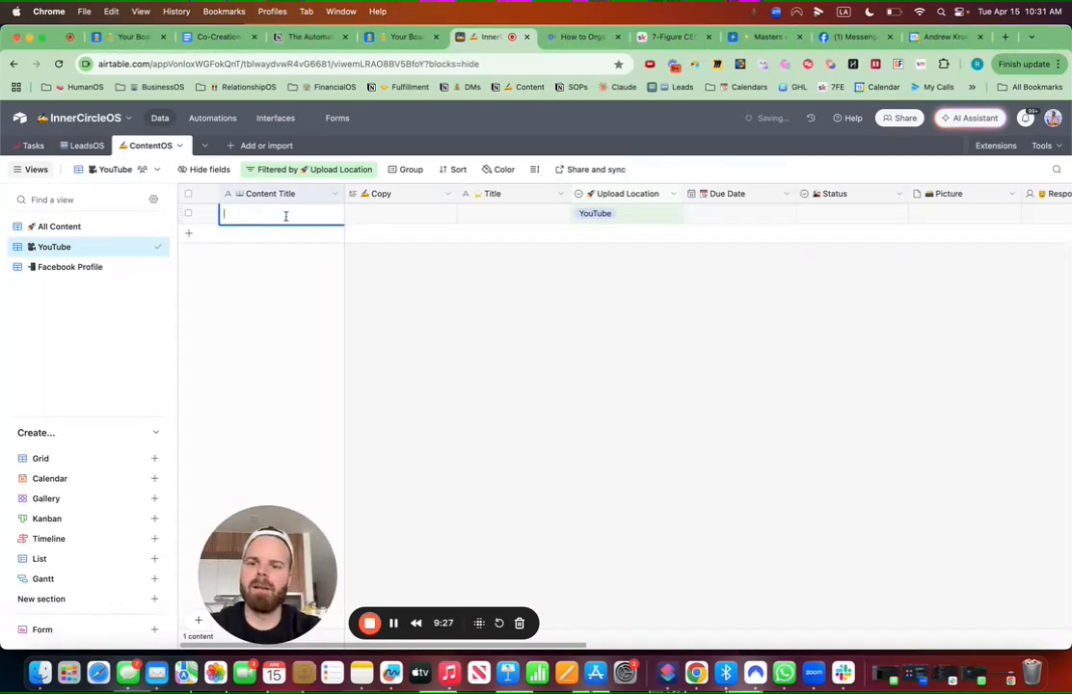
click(412, 170)
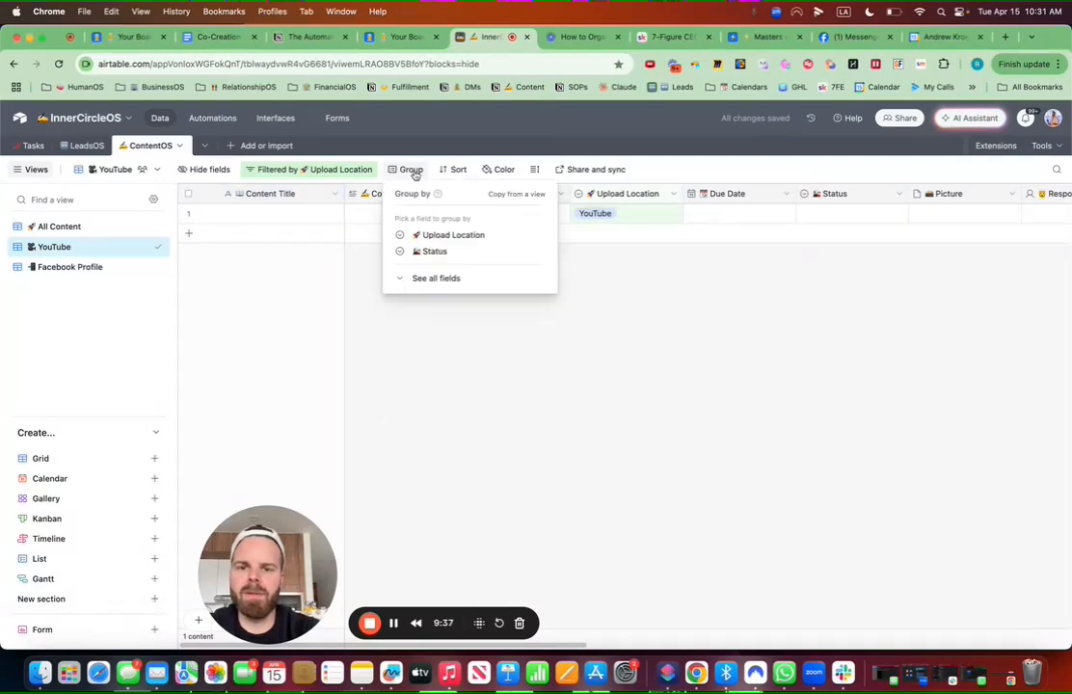
click(434, 252)
click(661, 445)
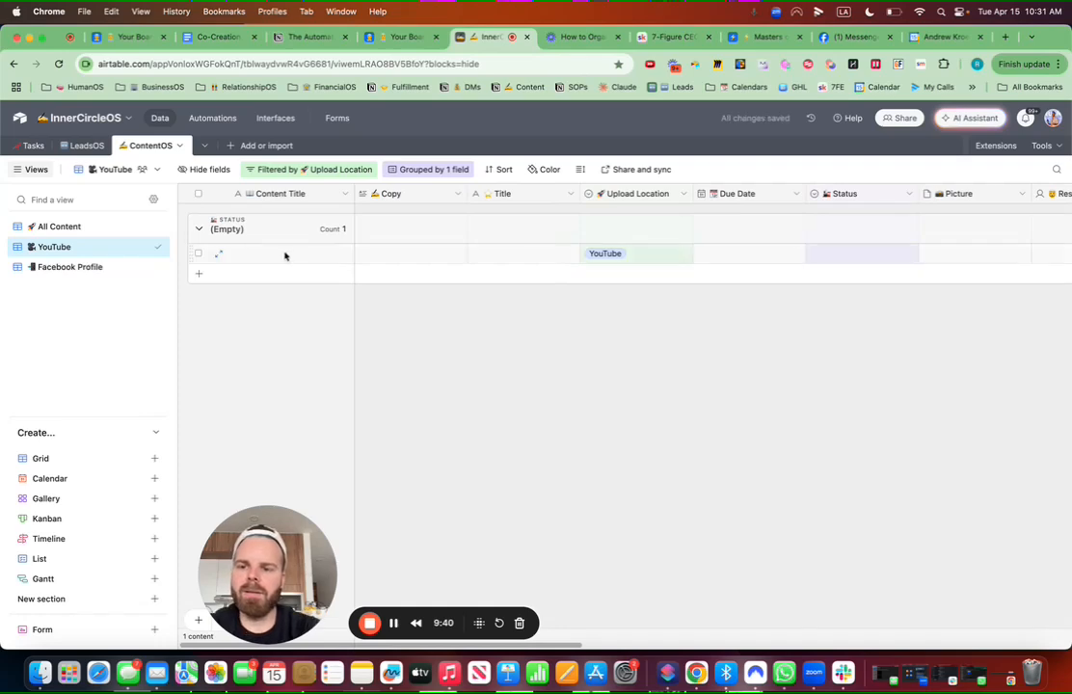
Step: Enter the content title 'How to Close 10X More Deals By Using This ONE Simple System'
double_click(285, 253)
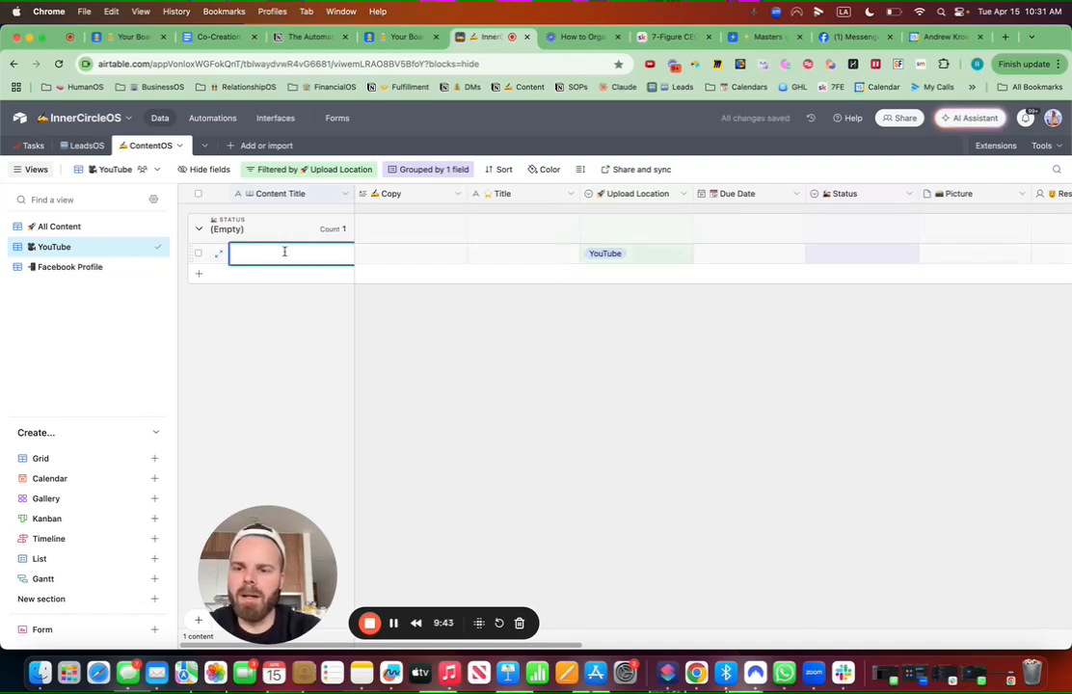
text(You)
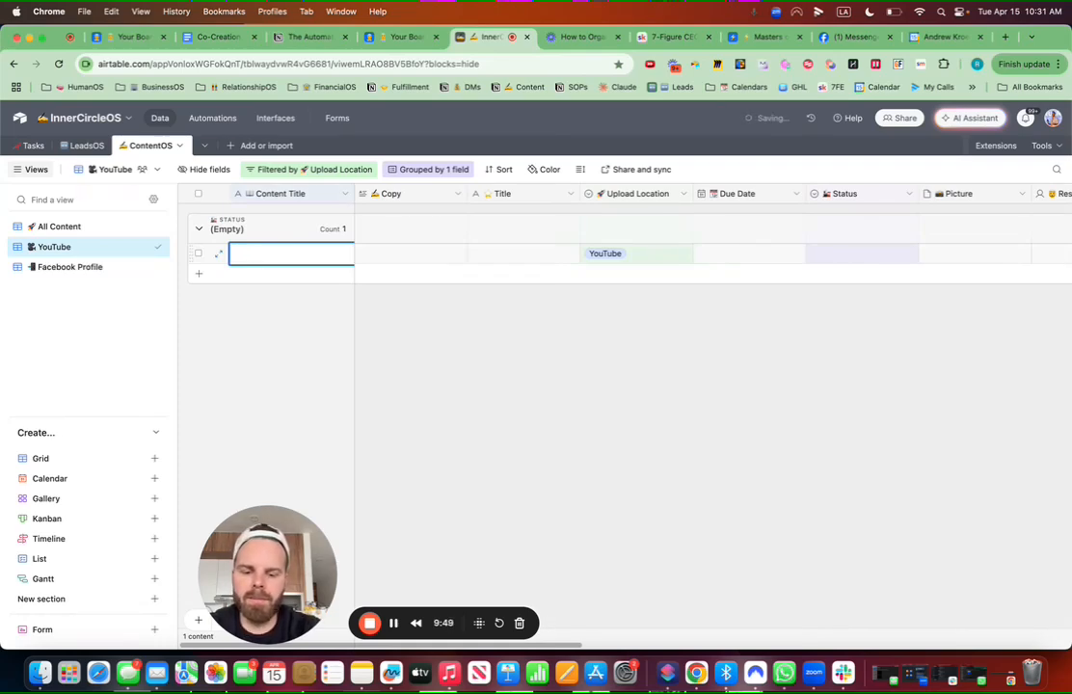
text( to Cl)
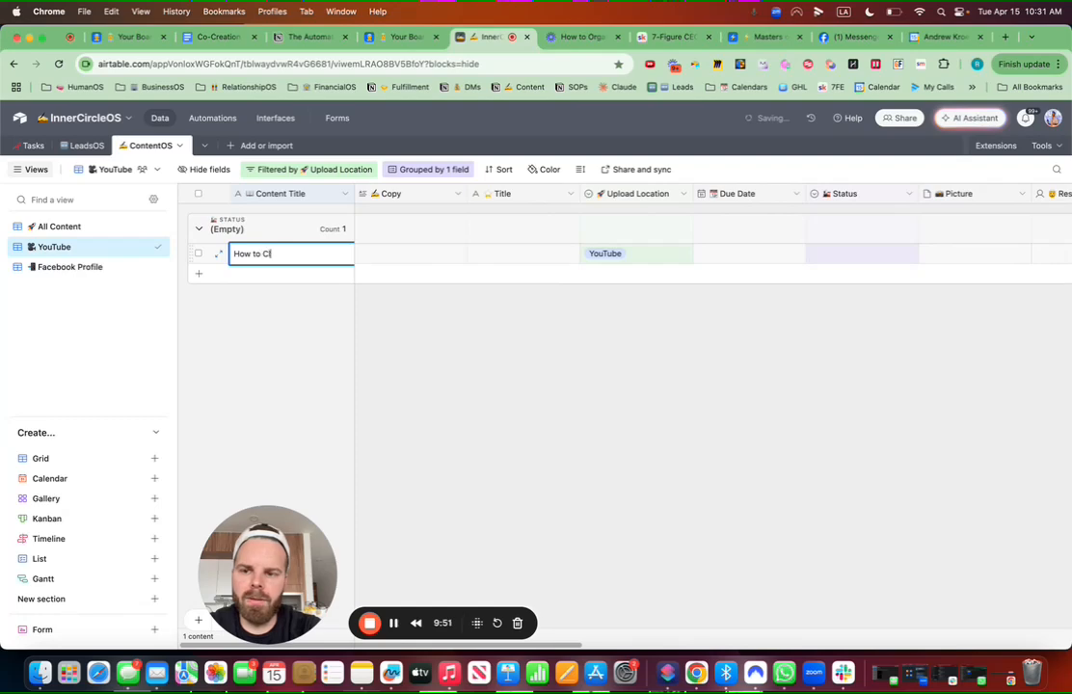
text(ose 10X)
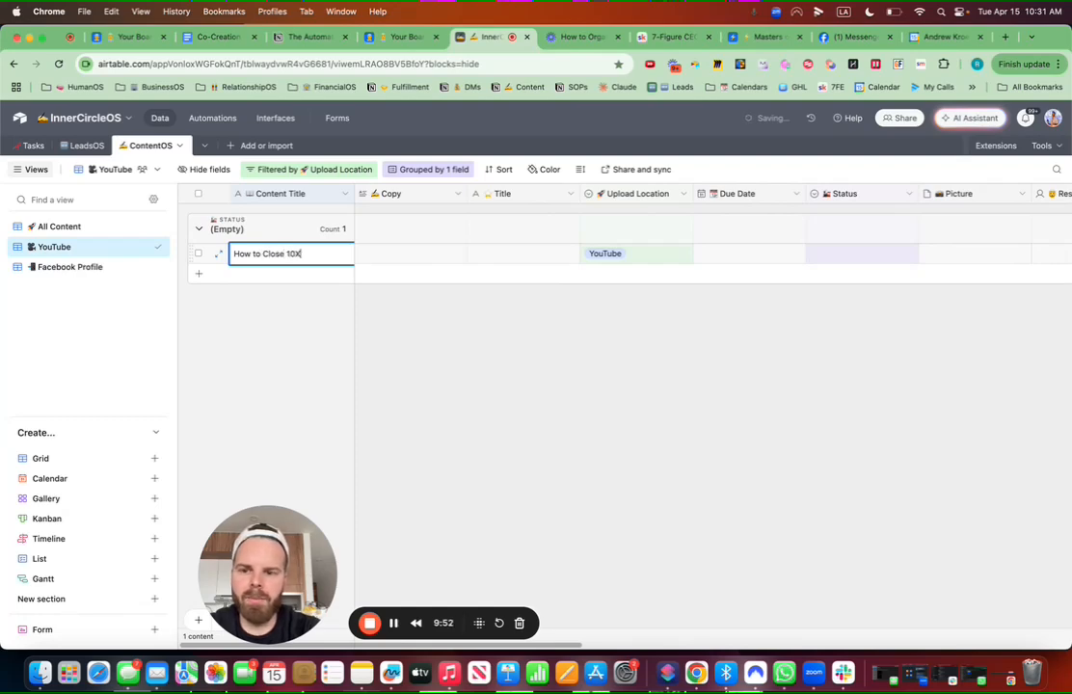
text( More Deals)
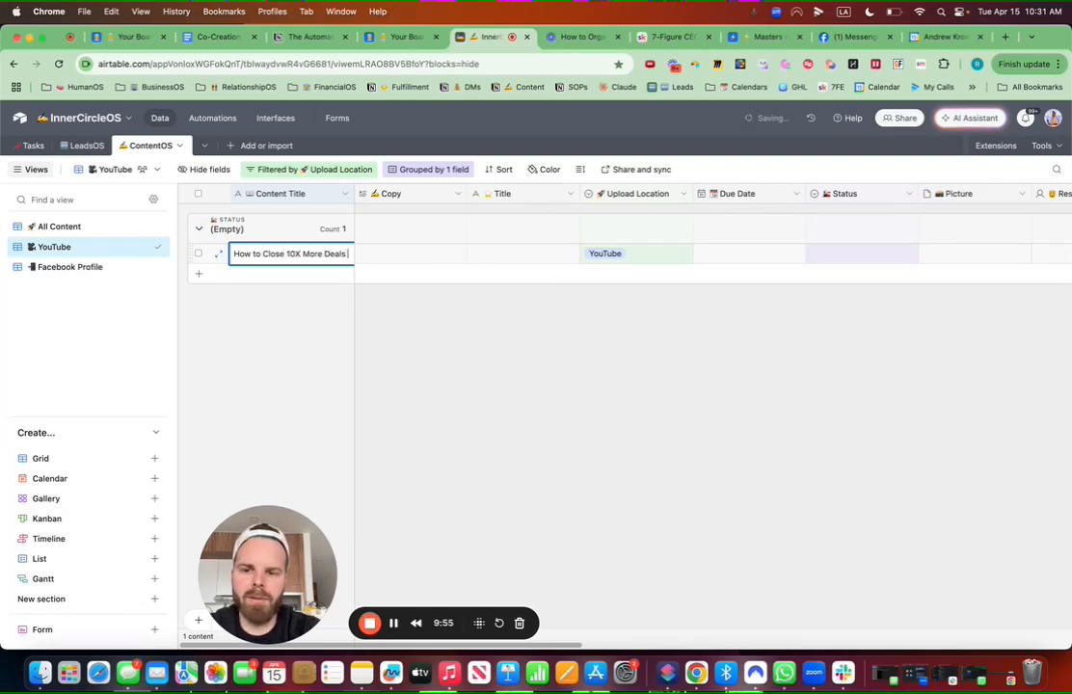
text( By Using This)
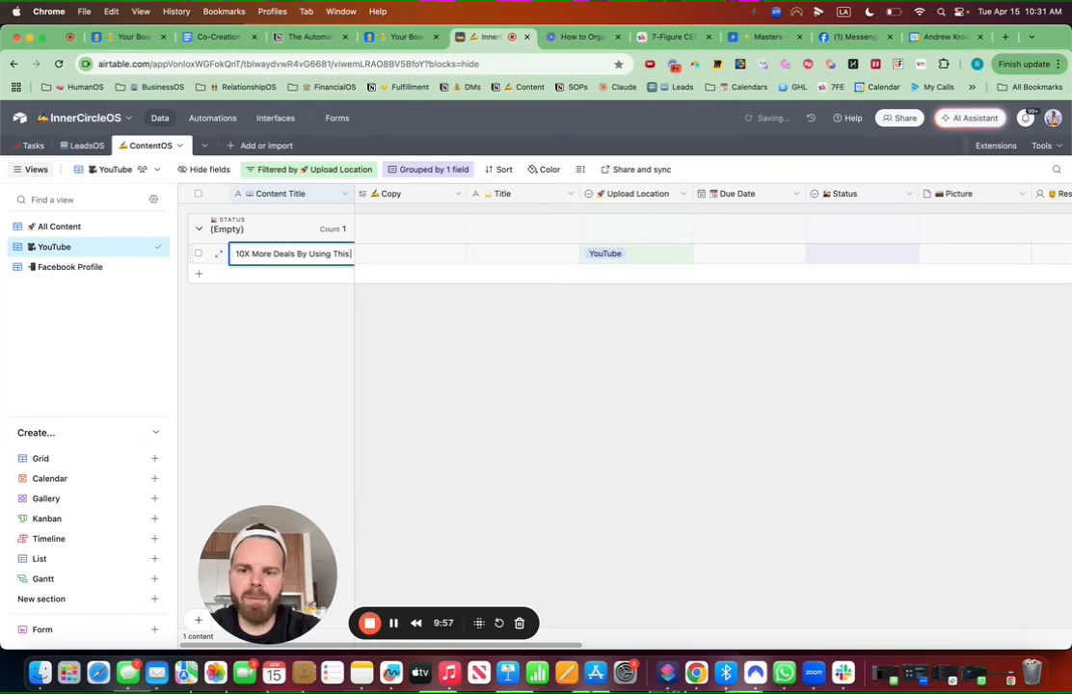
text( ONE Simple Sys)
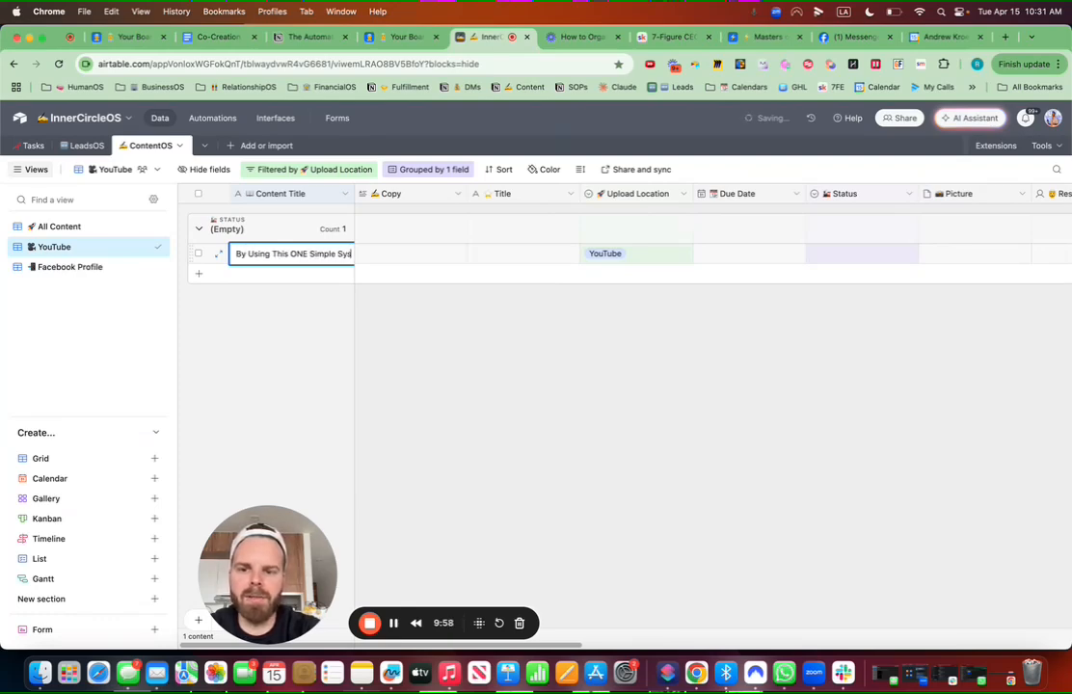
text(tem)
click(490, 362)
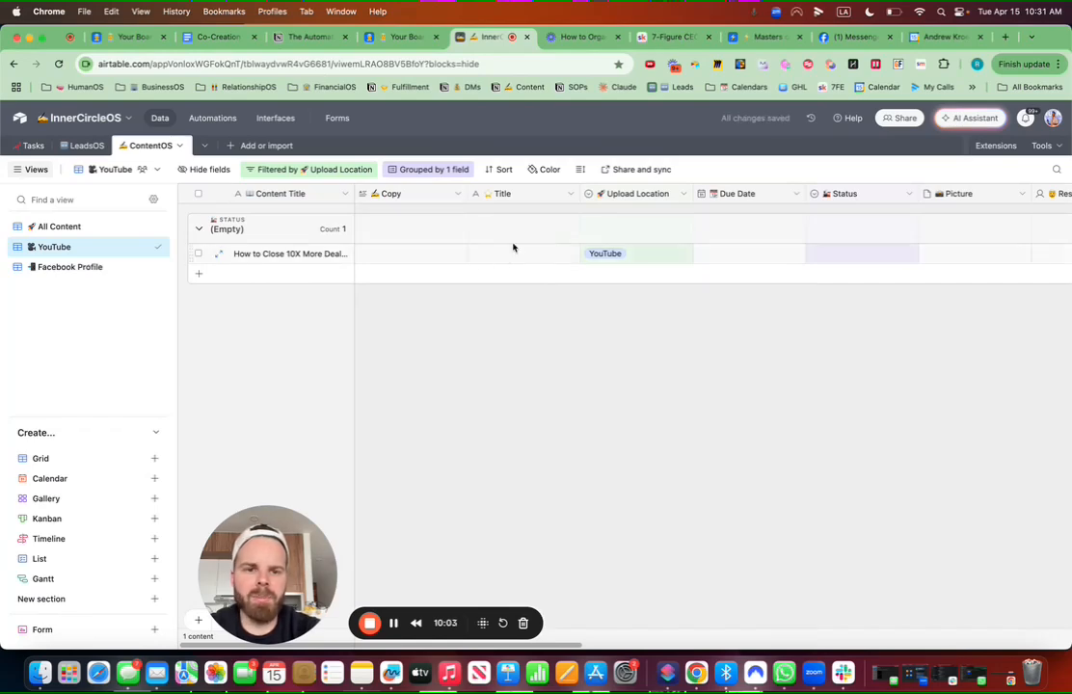
Step: Move the Raw Video Link column so it sits before Upload Location
scroll(742, 274, right, 5)
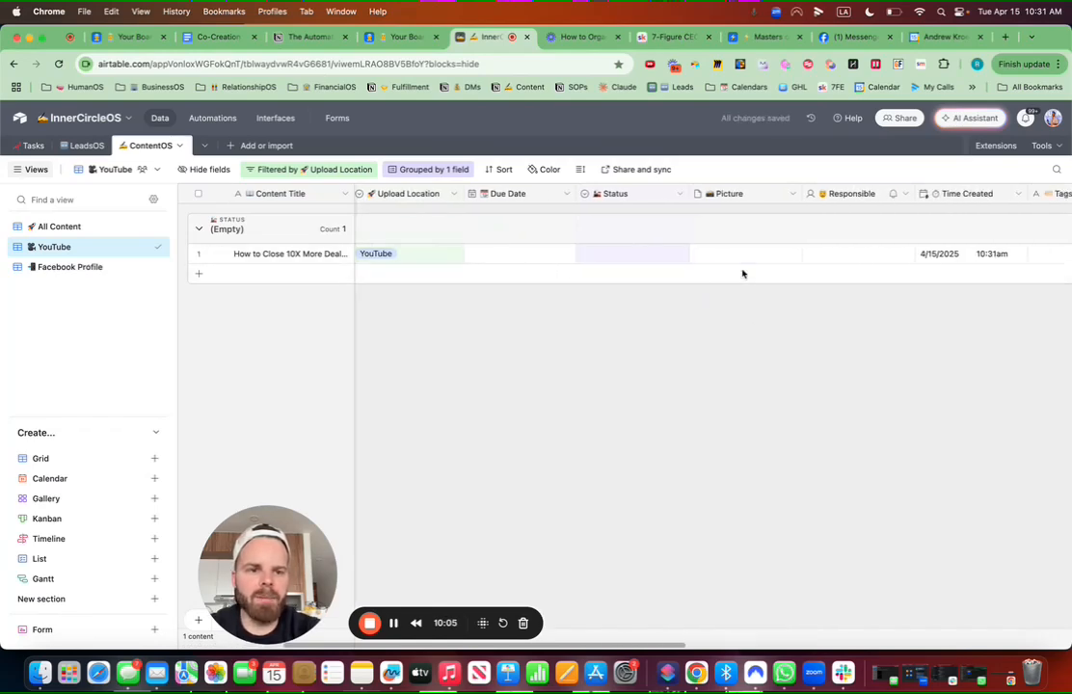
scroll(743, 273, right, 8)
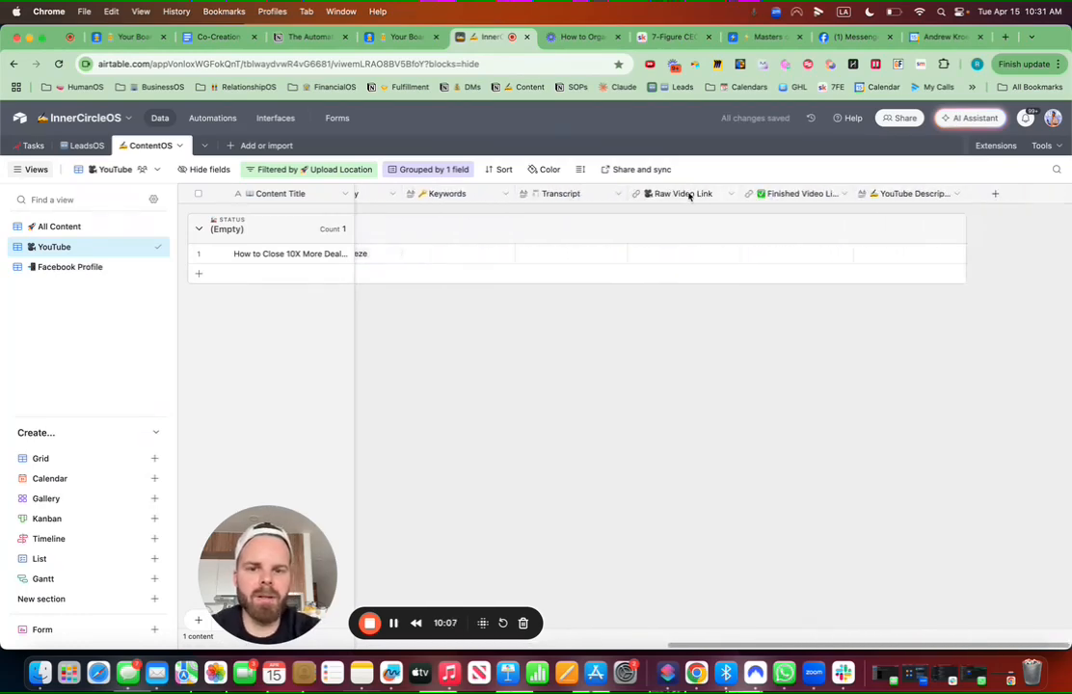
scroll(689, 196, left, 8)
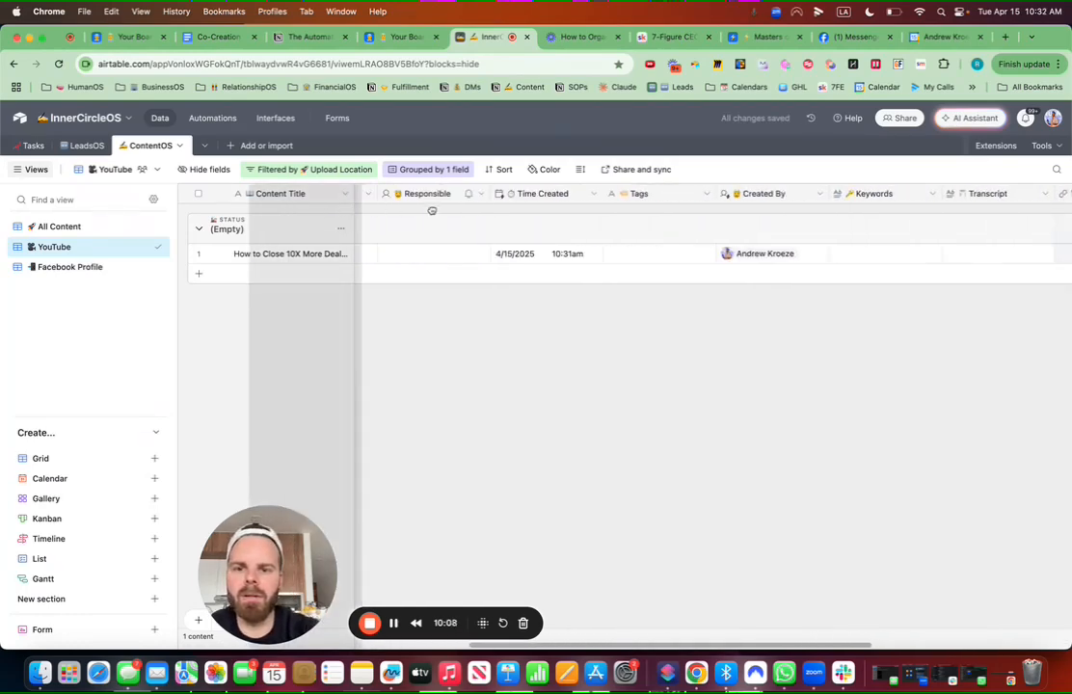
scroll(432, 210, left, 4)
drag(336, 211, 355, 194)
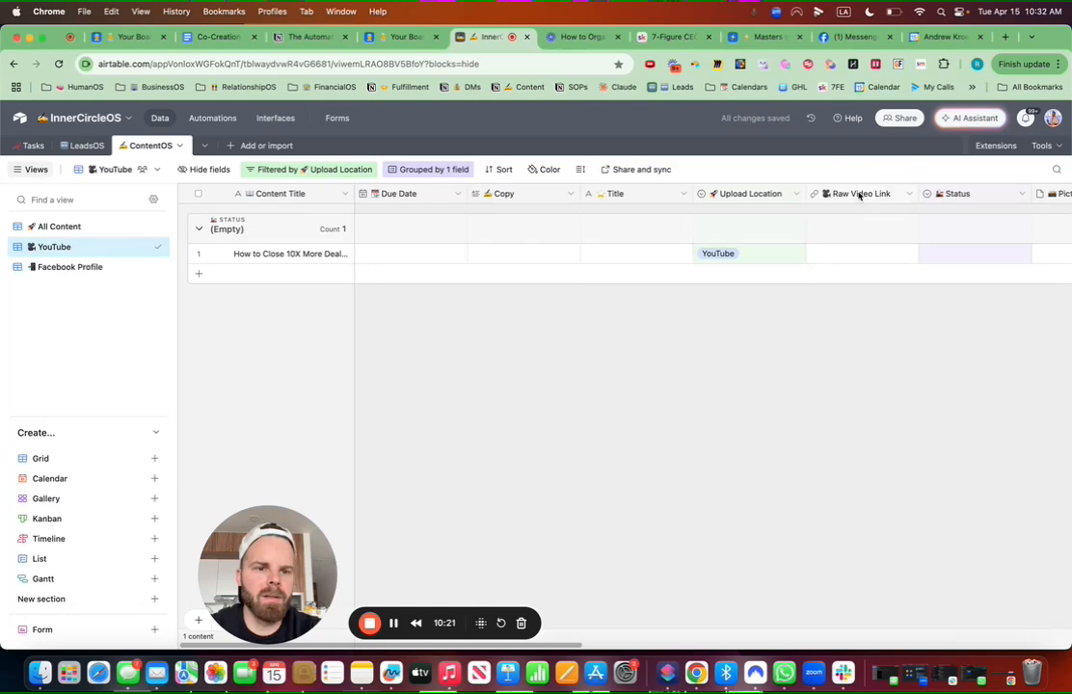
drag(829, 194, 675, 196)
Step: Set the record's status to Creation and paste the Loom video link into Raw Video Link
double_click(948, 258)
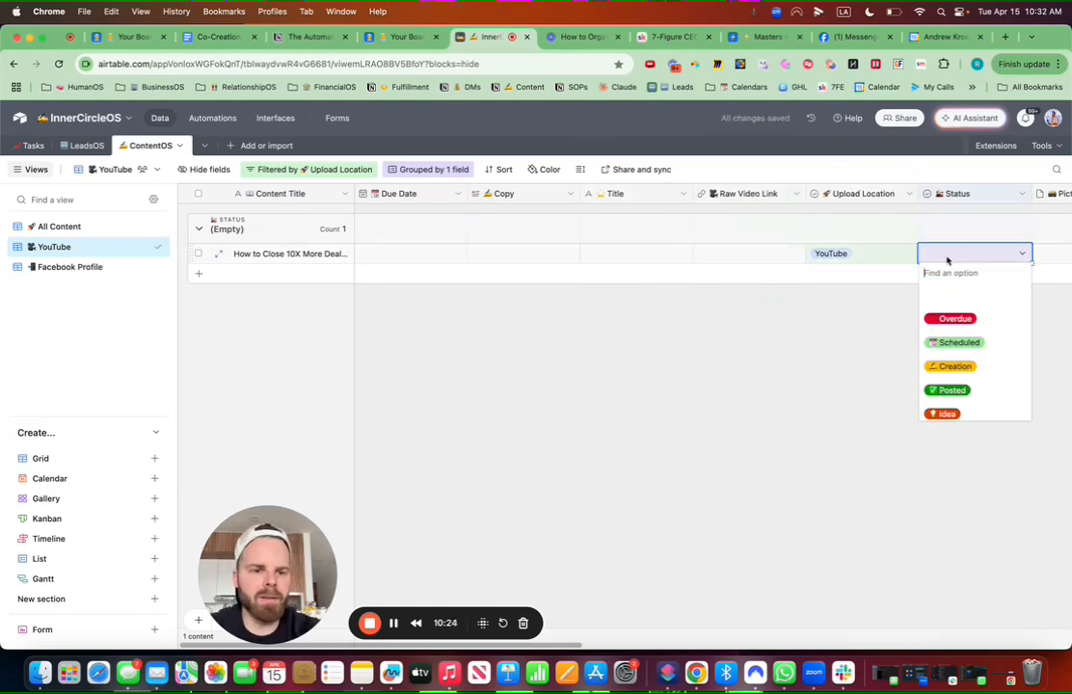
click(950, 367)
double_click(725, 255)
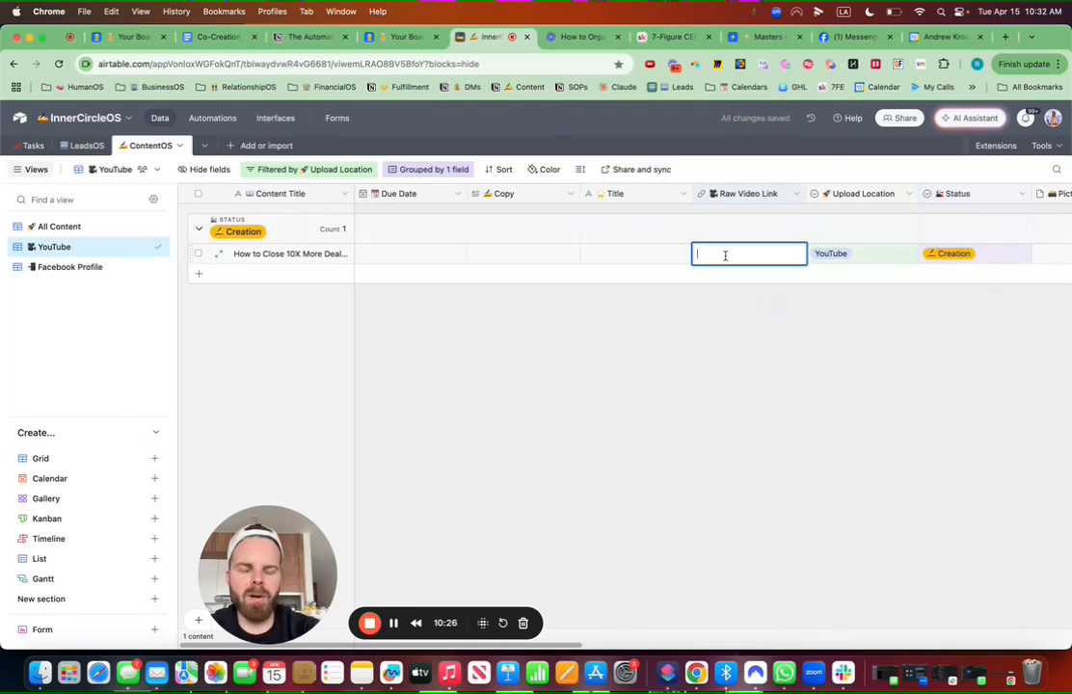
key(cmd+v)
click(757, 344)
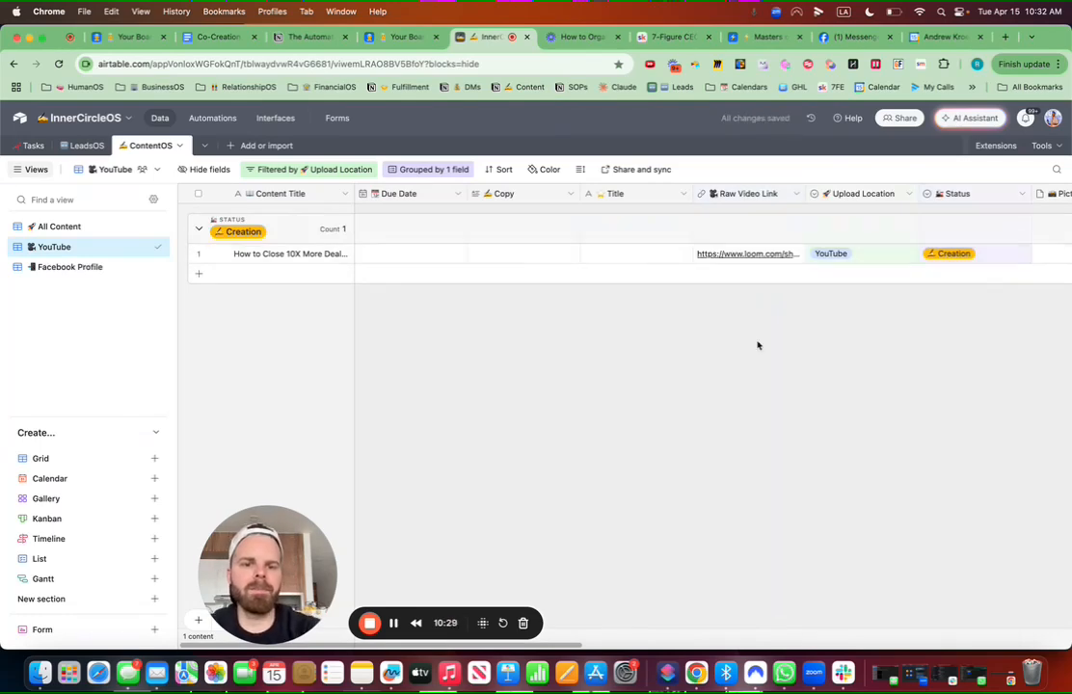
Step: Copy the content title into the record's Title field
click(323, 255)
key(cmd+v)
drag(352, 255, 208, 254)
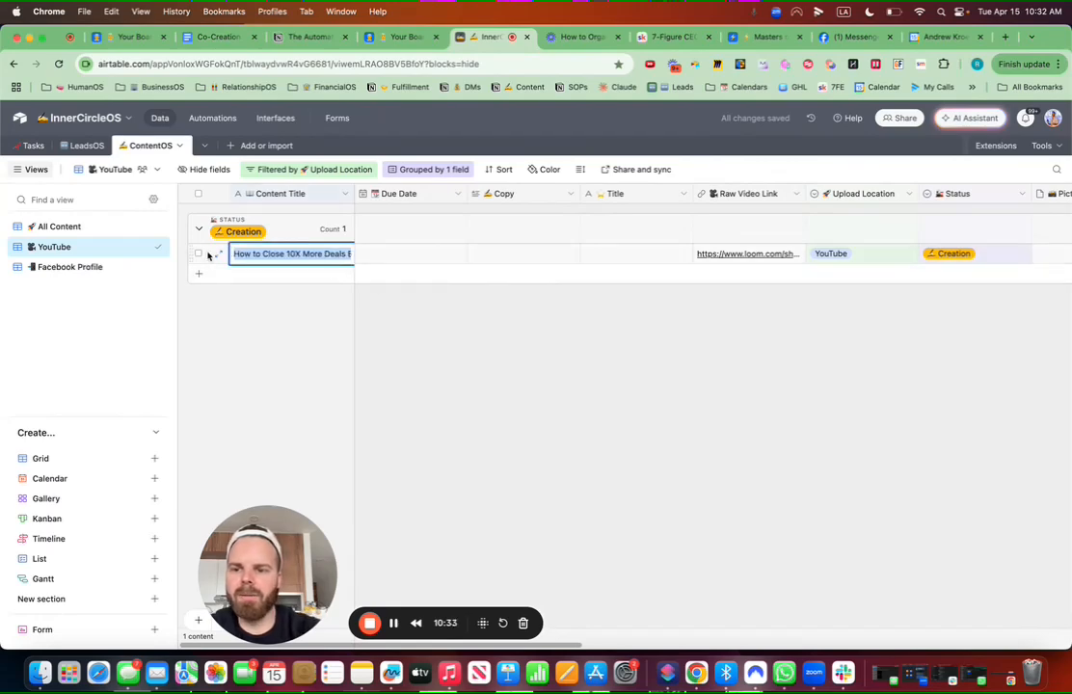
double_click(611, 253)
key(super+v)
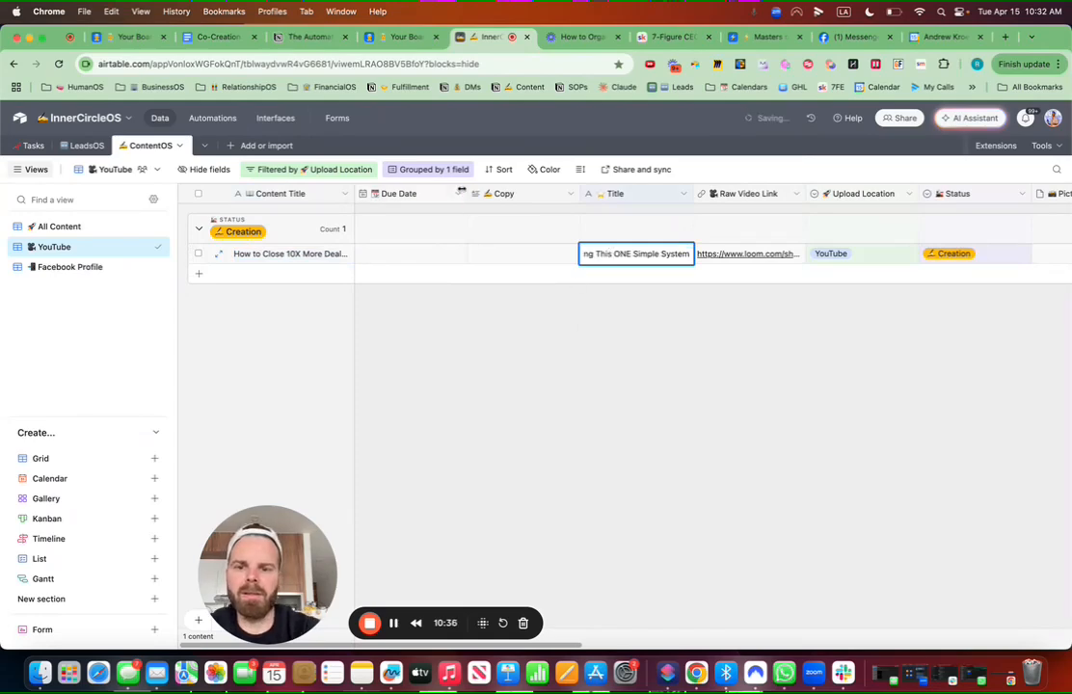
Step: Set the due date to April 21, 2025 and widen the Content Title column
drag(463, 191, 444, 191)
click(406, 256)
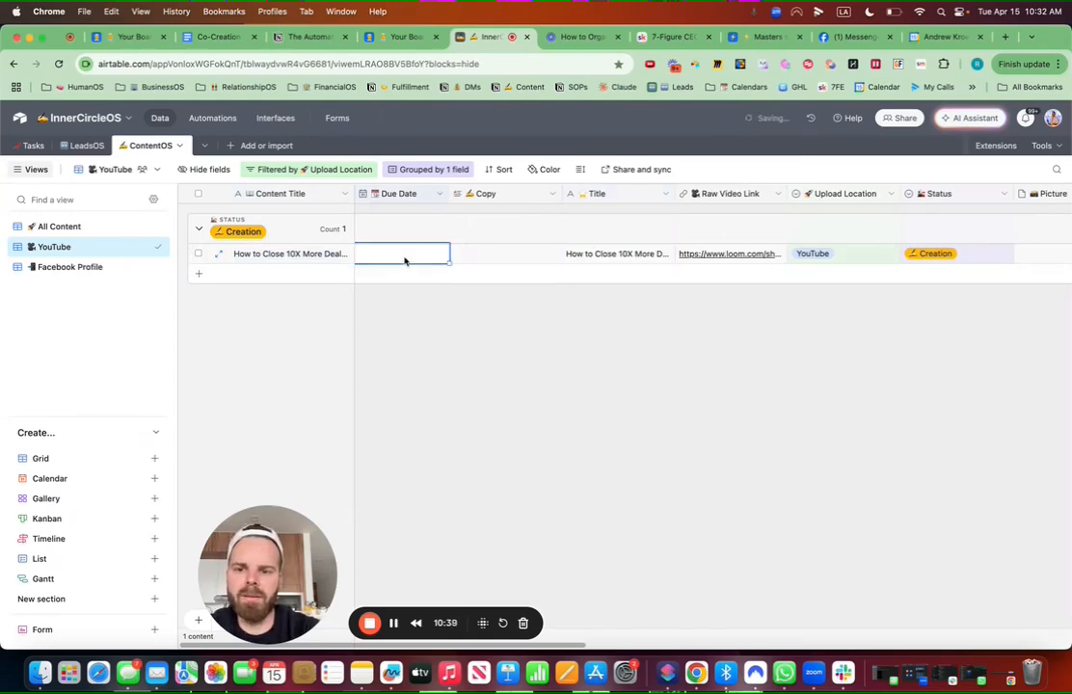
click(405, 259)
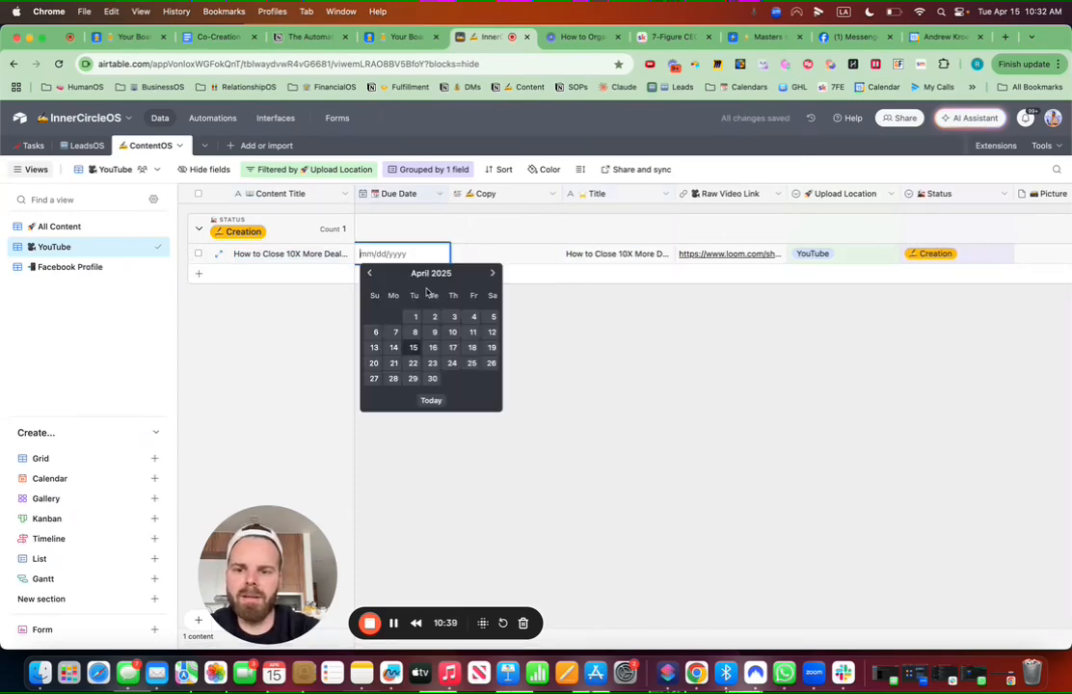
click(394, 363)
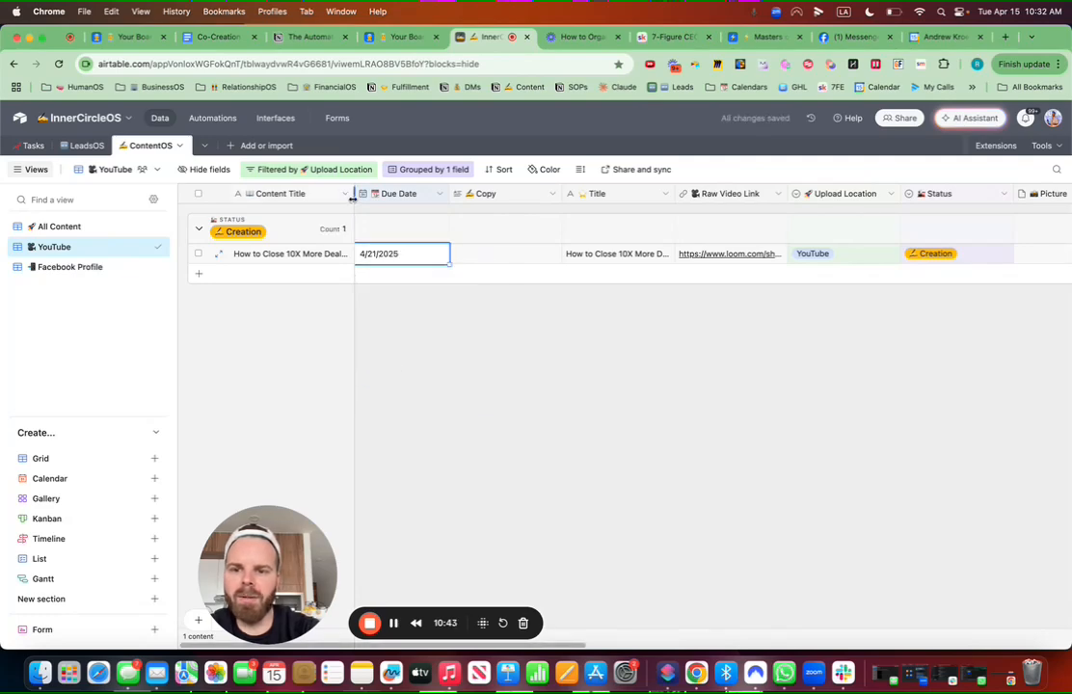
mouse_move(353, 197)
mouse_down()
mouse_move(470, 196)
mouse_move(373, 196)
mouse_up()
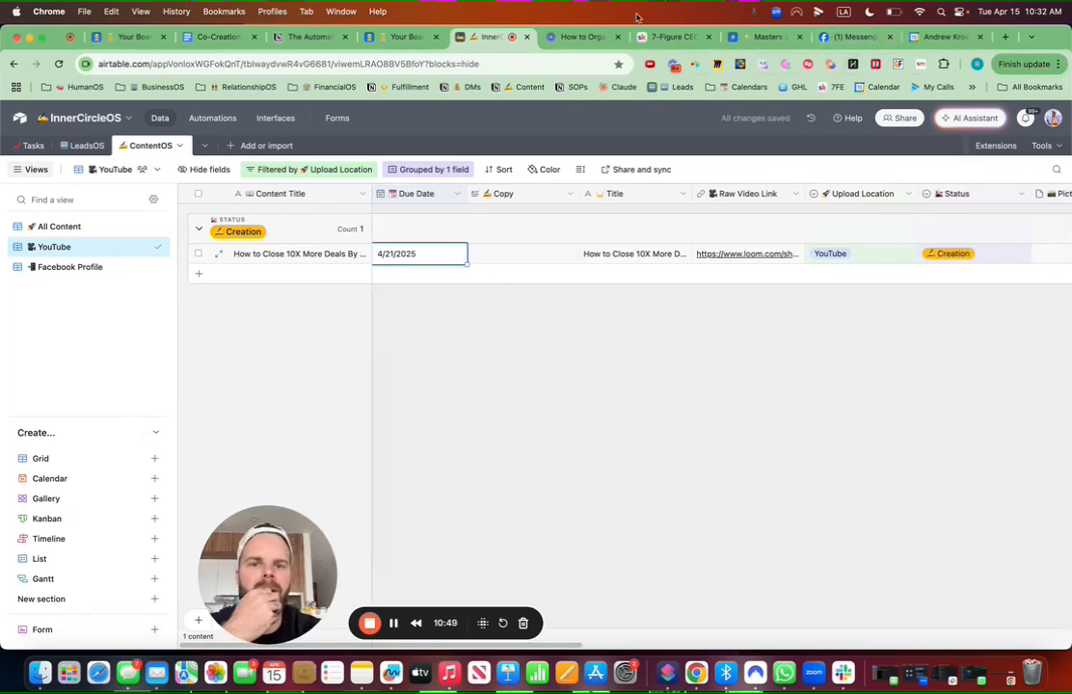
Step: Copy the HOT LIST Loom video's full transcript and switch back to the ContentOS base
click(580, 39)
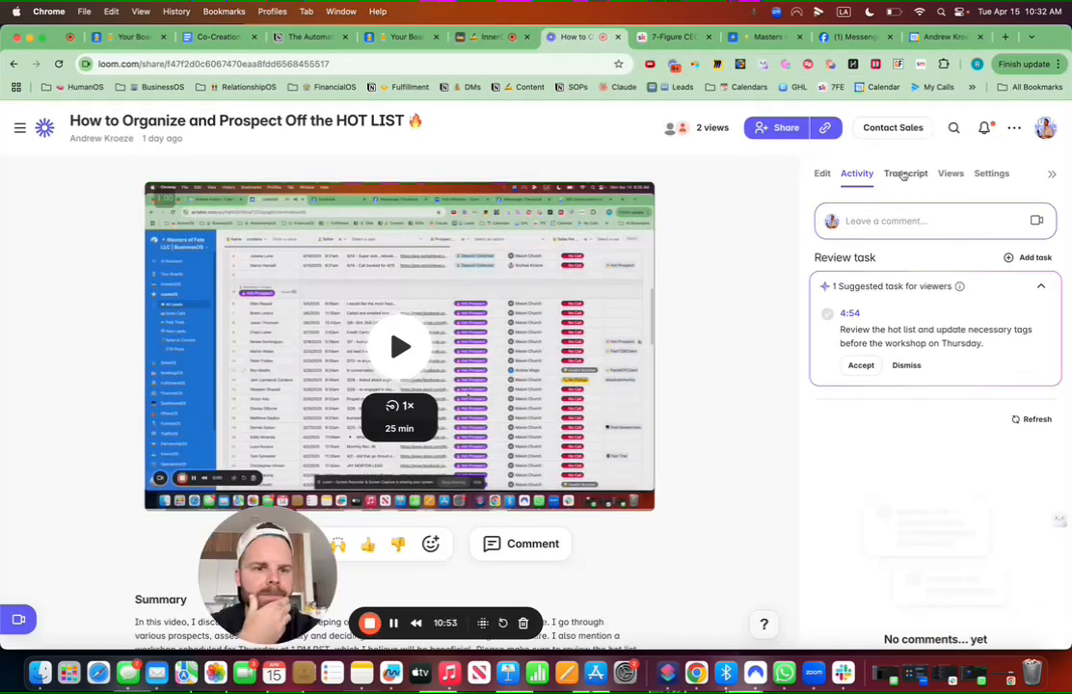
click(903, 176)
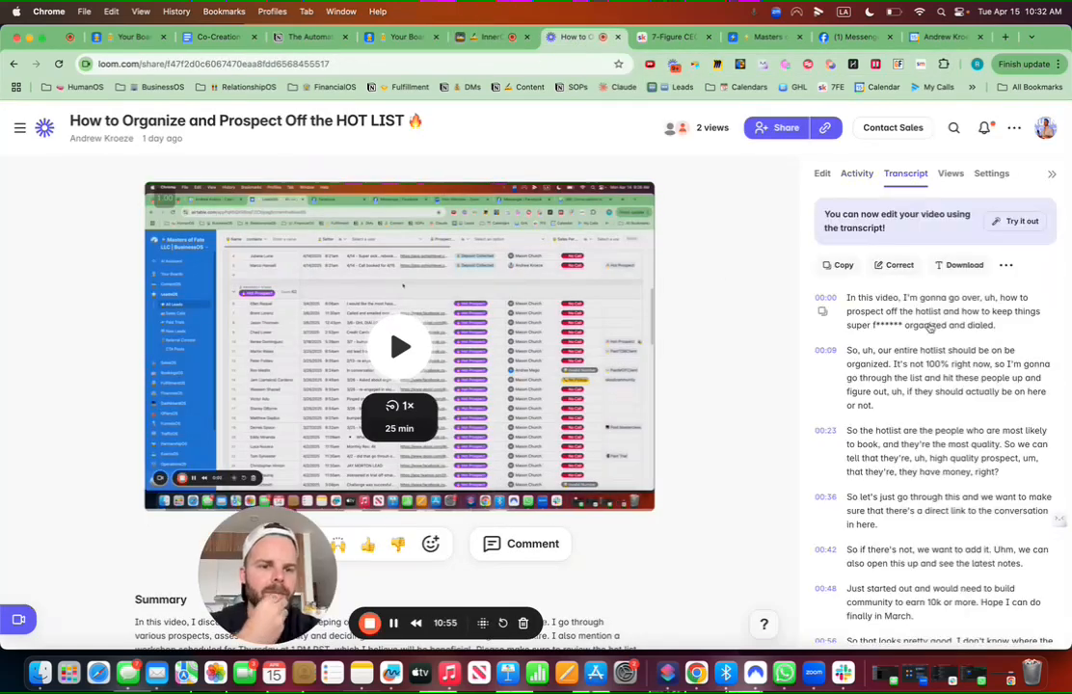
click(839, 265)
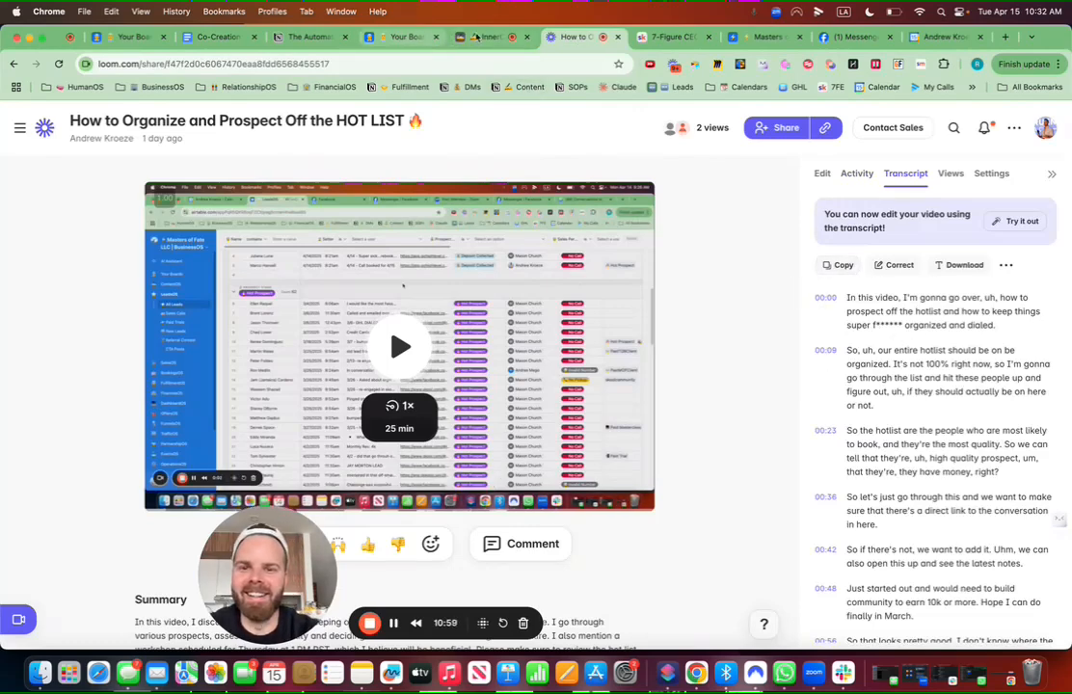
click(410, 40)
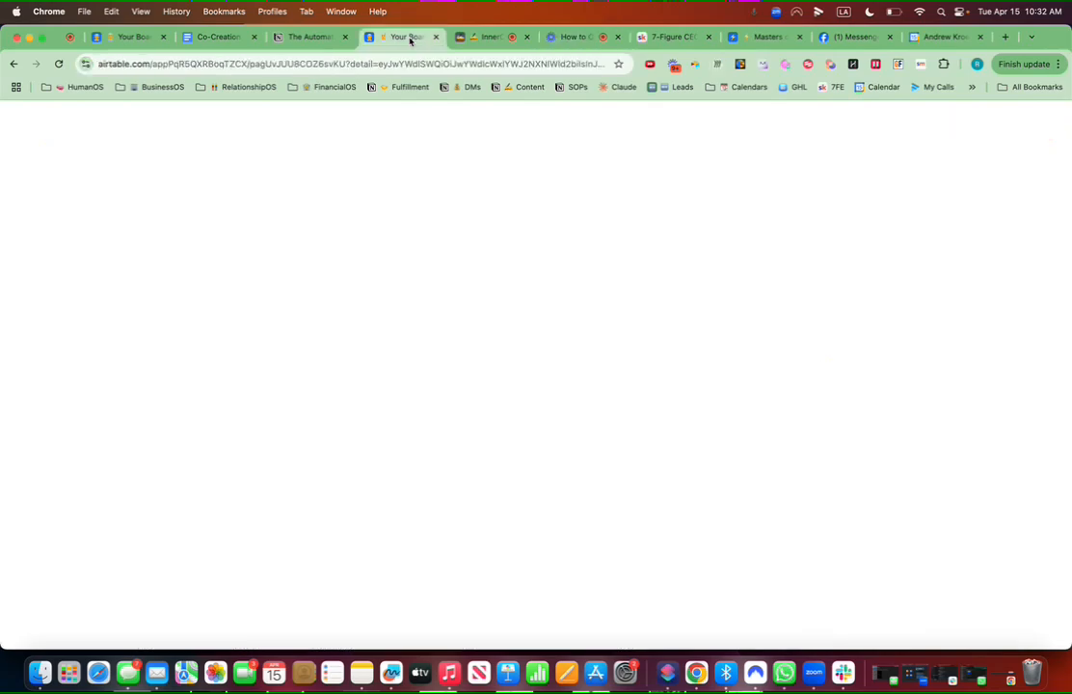
click(490, 37)
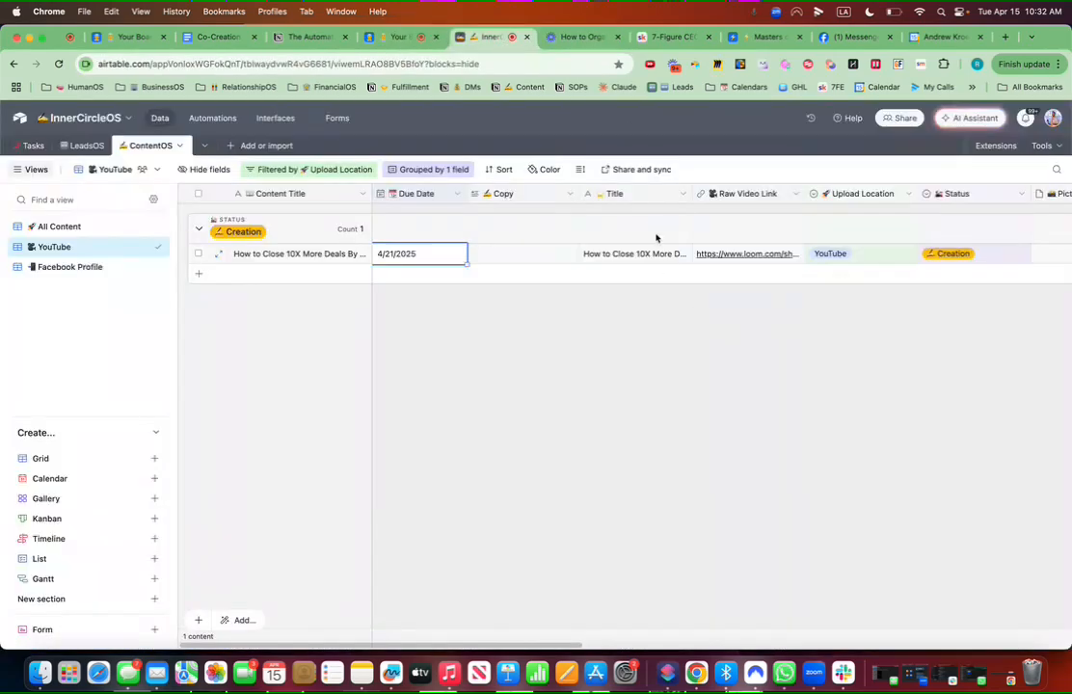
Step: Paste the copied Loom transcript into the record's Transcript field
scroll(849, 256, right, 10)
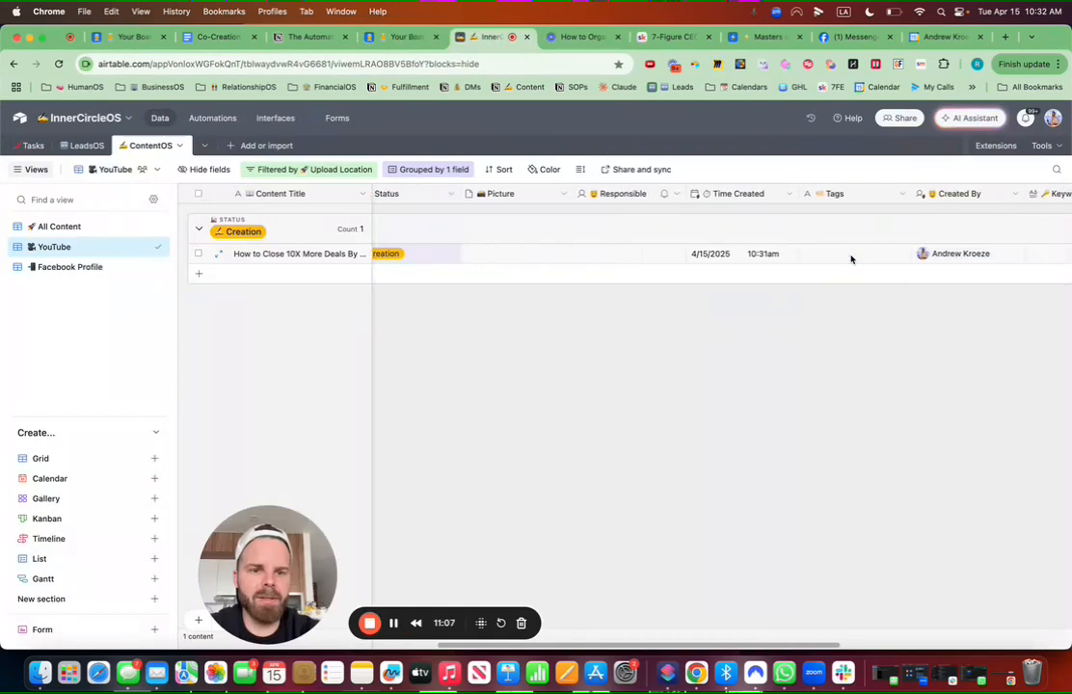
scroll(852, 258, right, 6)
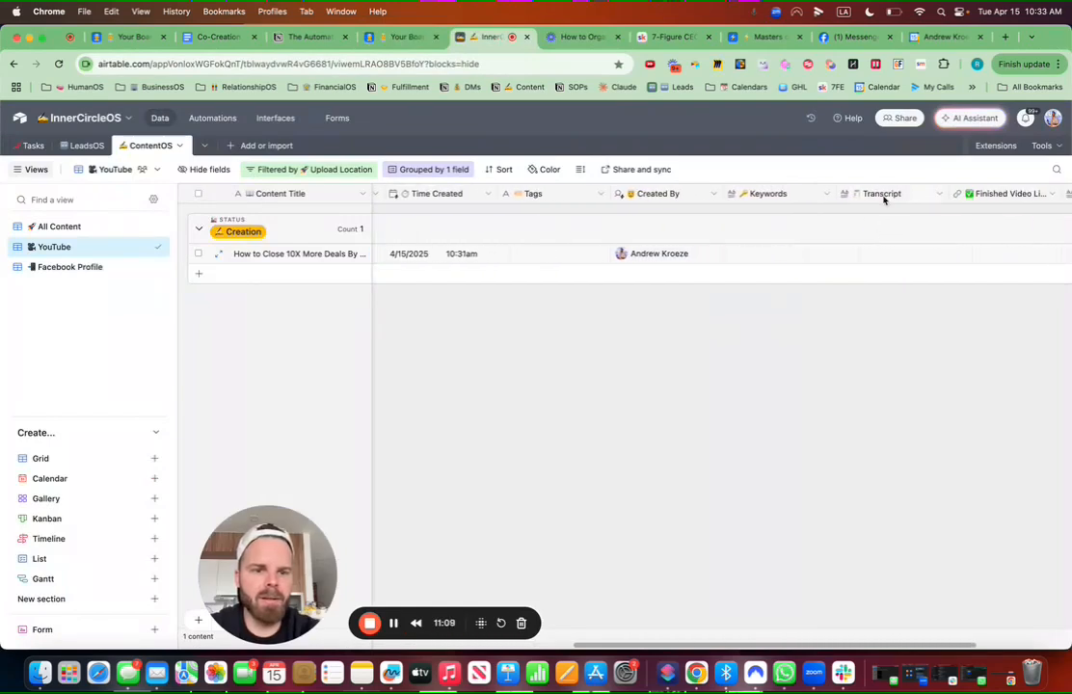
double_click(864, 257)
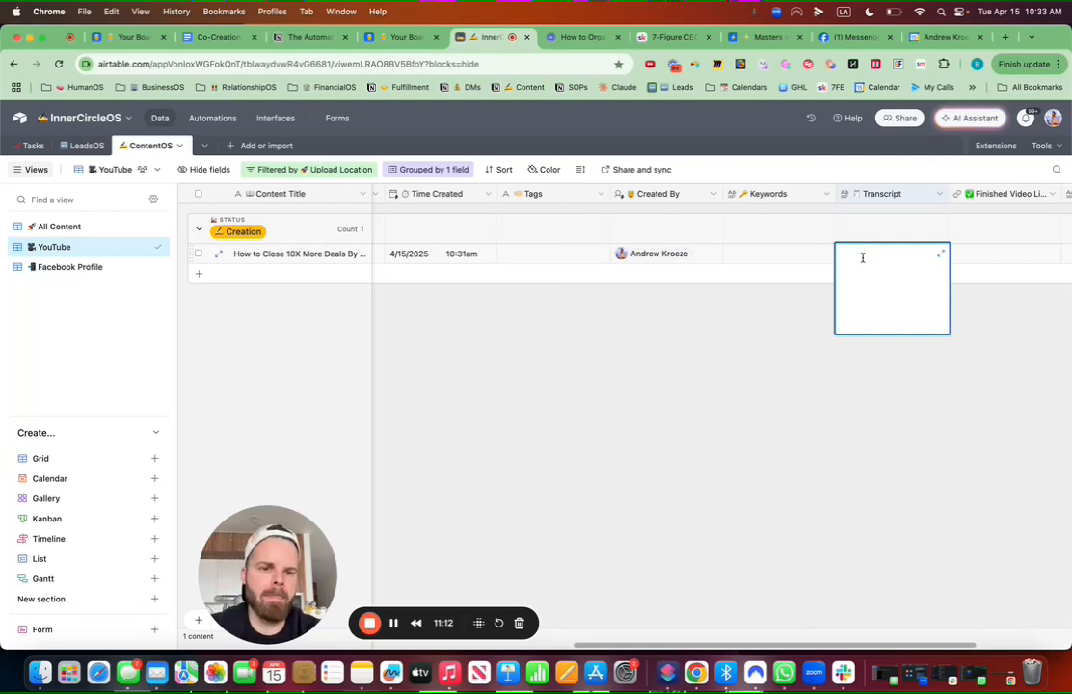
key(super+v)
click(900, 411)
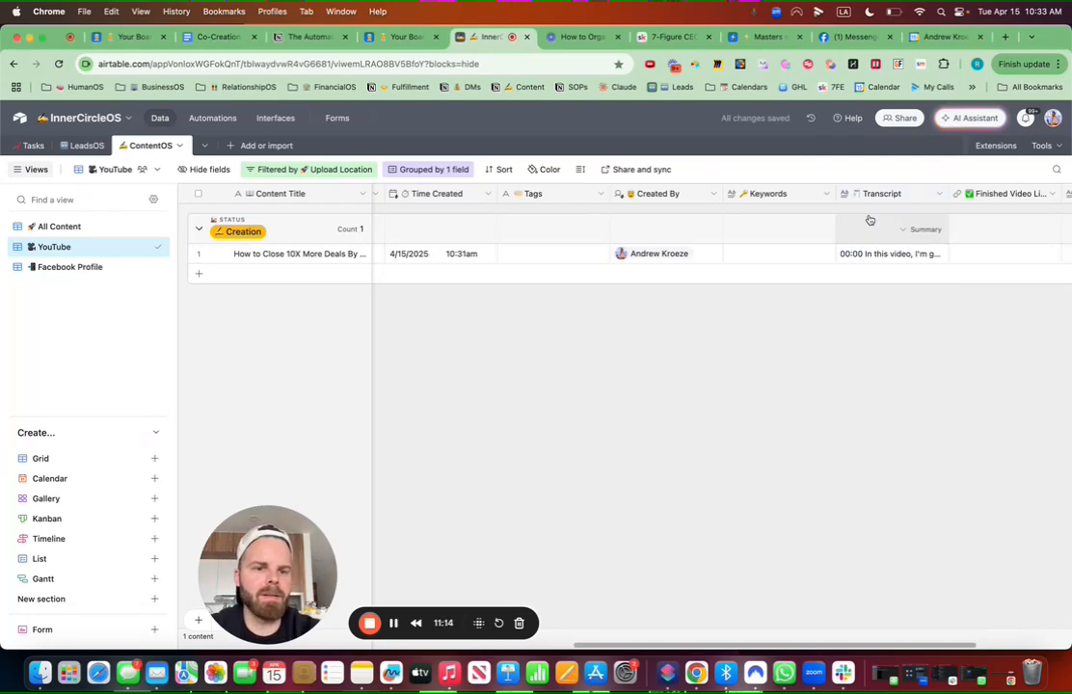
Step: Arrange the Picture, Transcript and Keywords columns in order right after Raw Video Link
drag(556, 197, 805, 196)
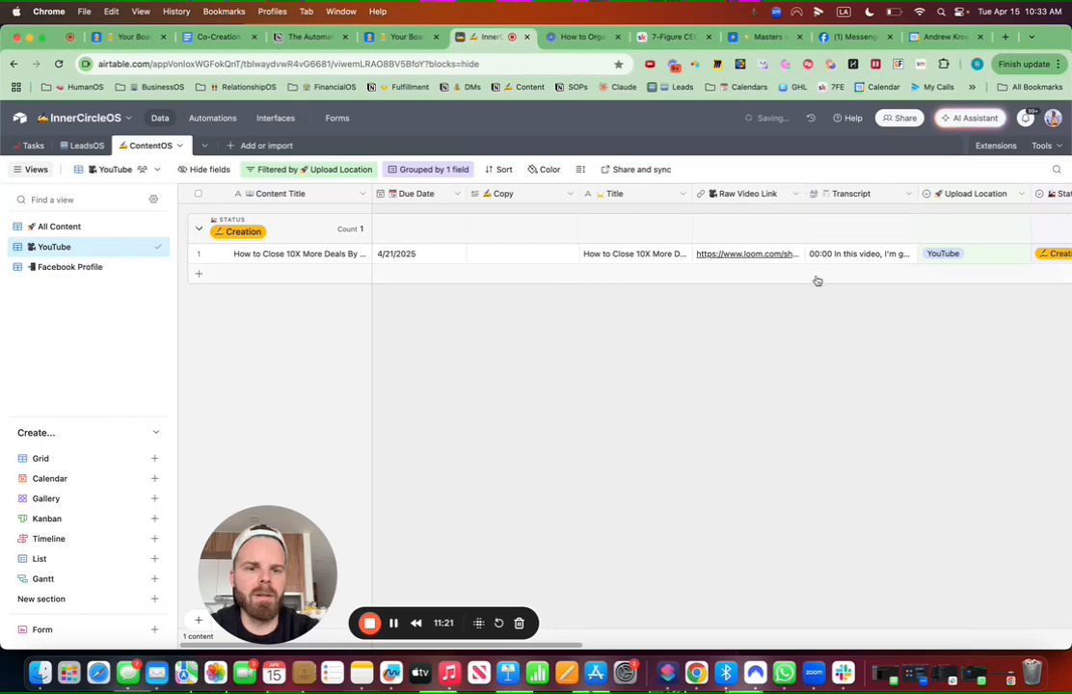
scroll(816, 280, right, 3)
drag(1030, 197, 686, 198)
scroll(852, 338, right, 10)
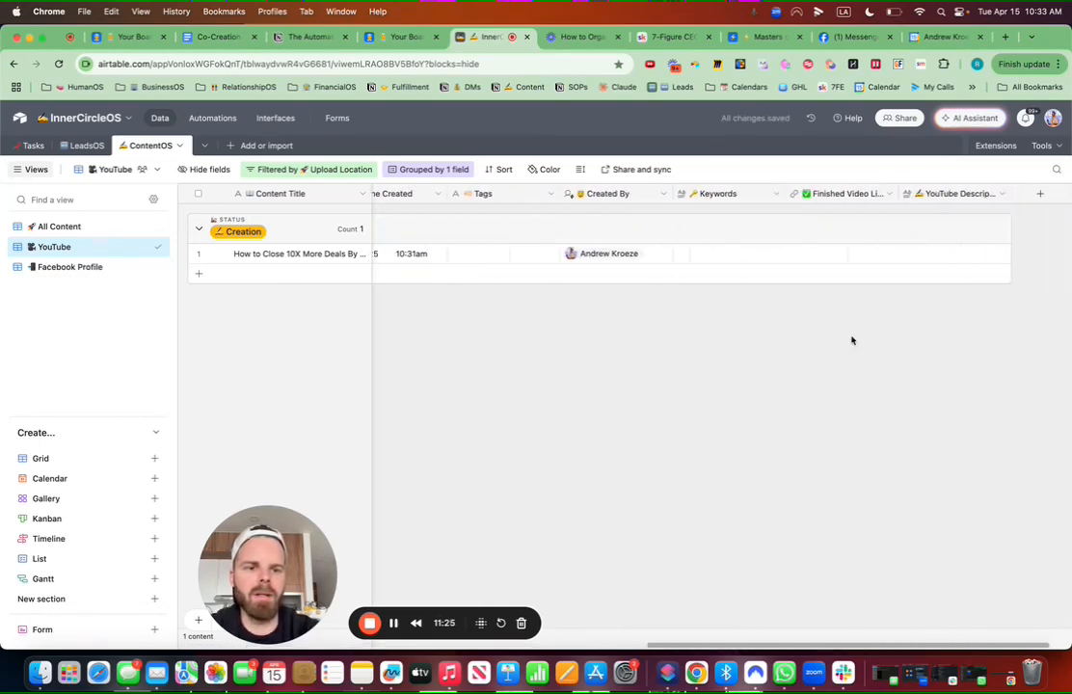
drag(684, 198, 932, 191)
Step: Convert Keywords to a Long text field with Generate values with AI turned on
click(1038, 196)
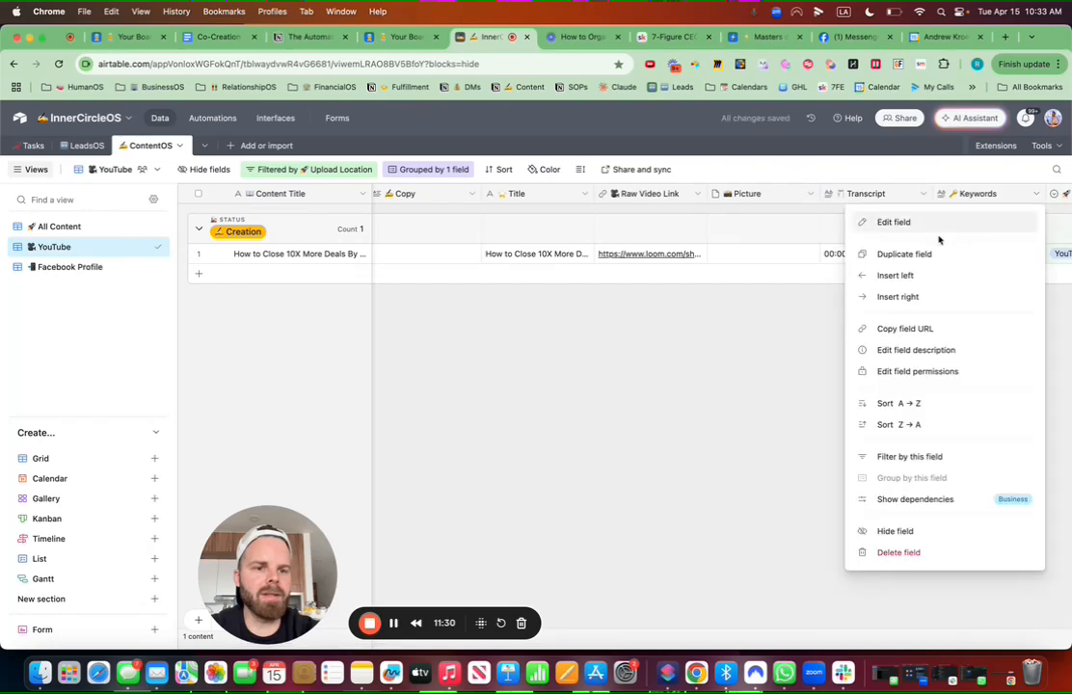
click(930, 226)
click(583, 257)
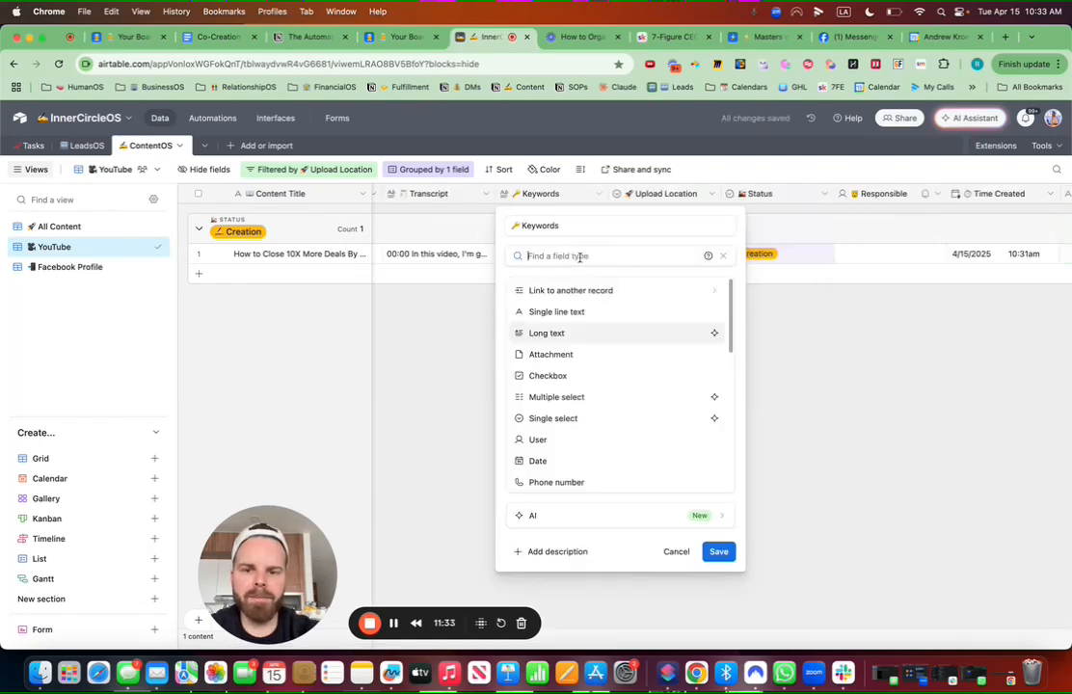
click(624, 332)
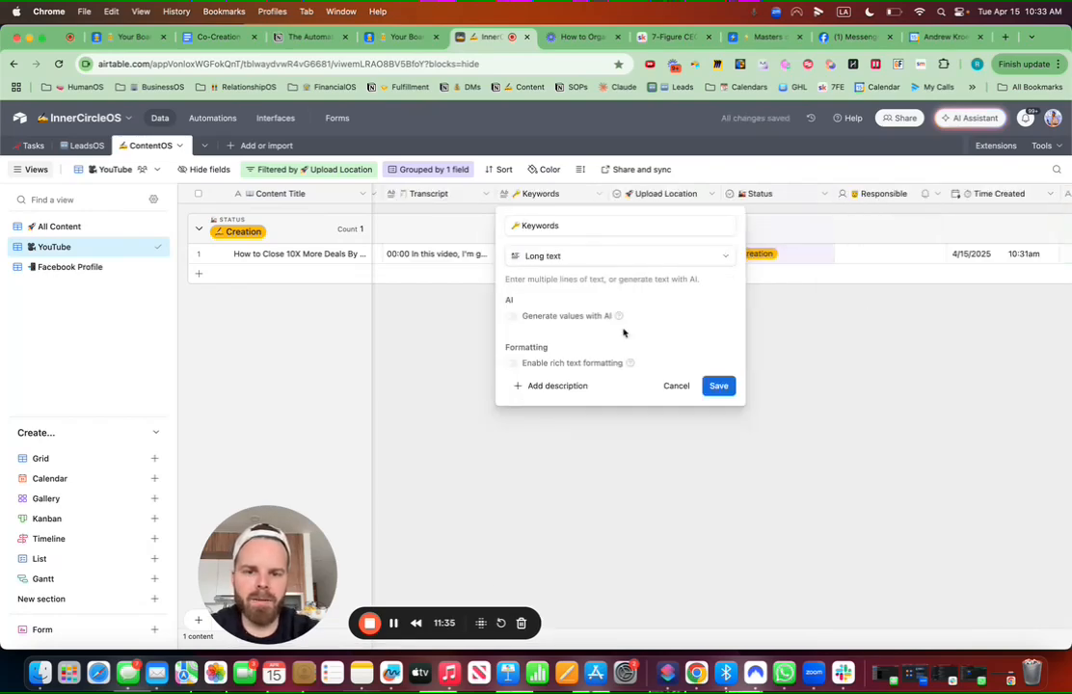
click(512, 317)
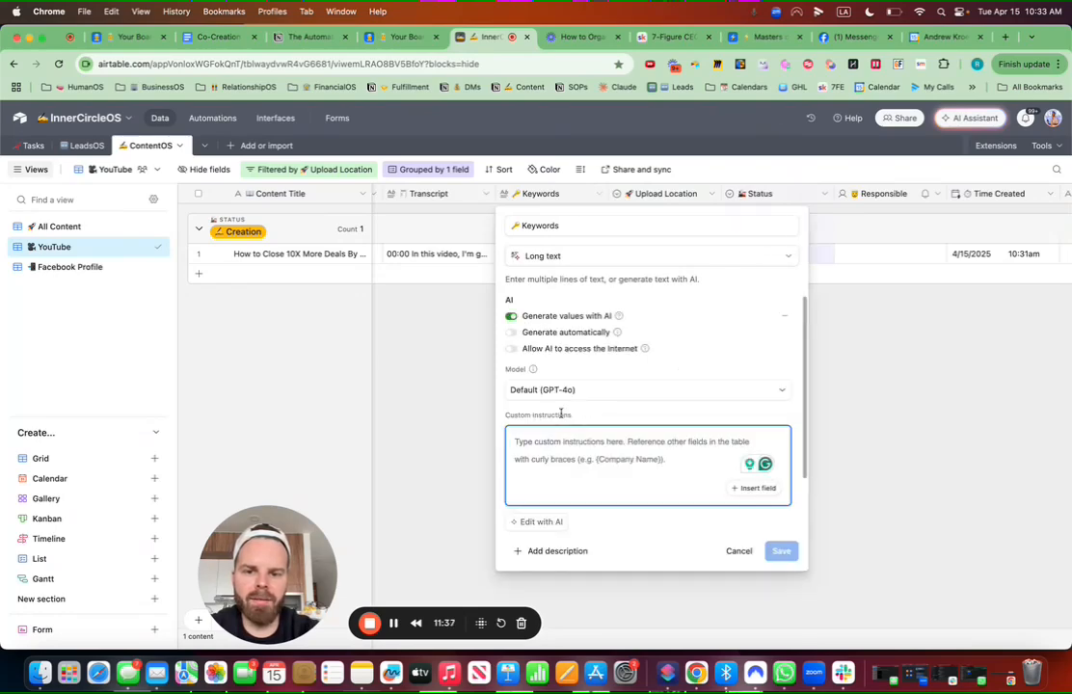
click(512, 335)
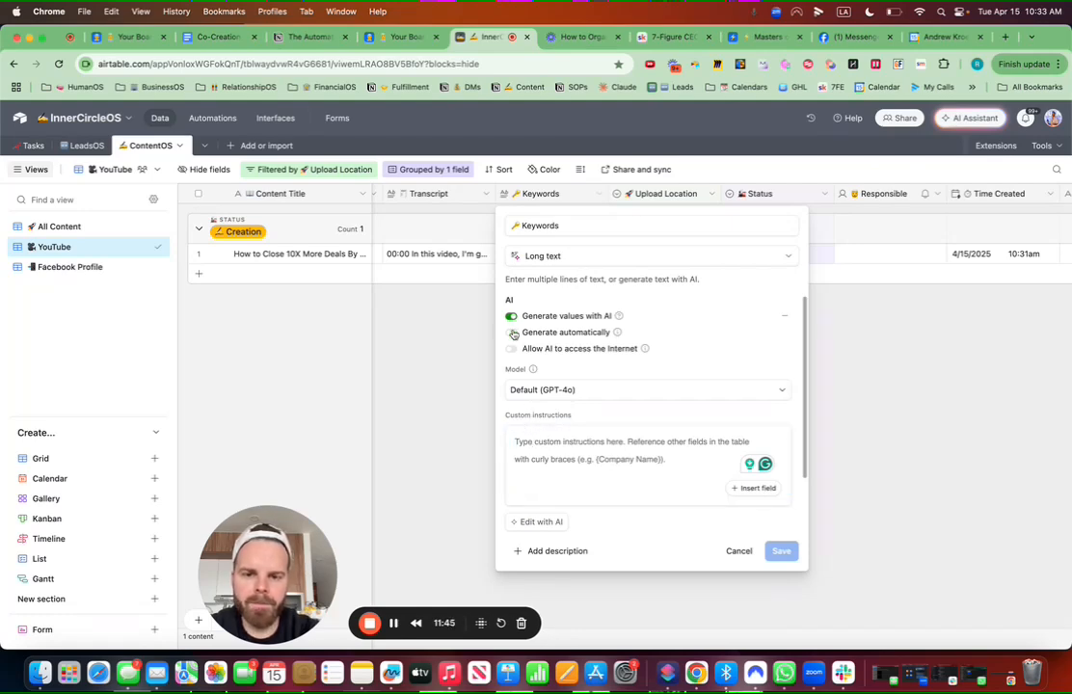
click(530, 444)
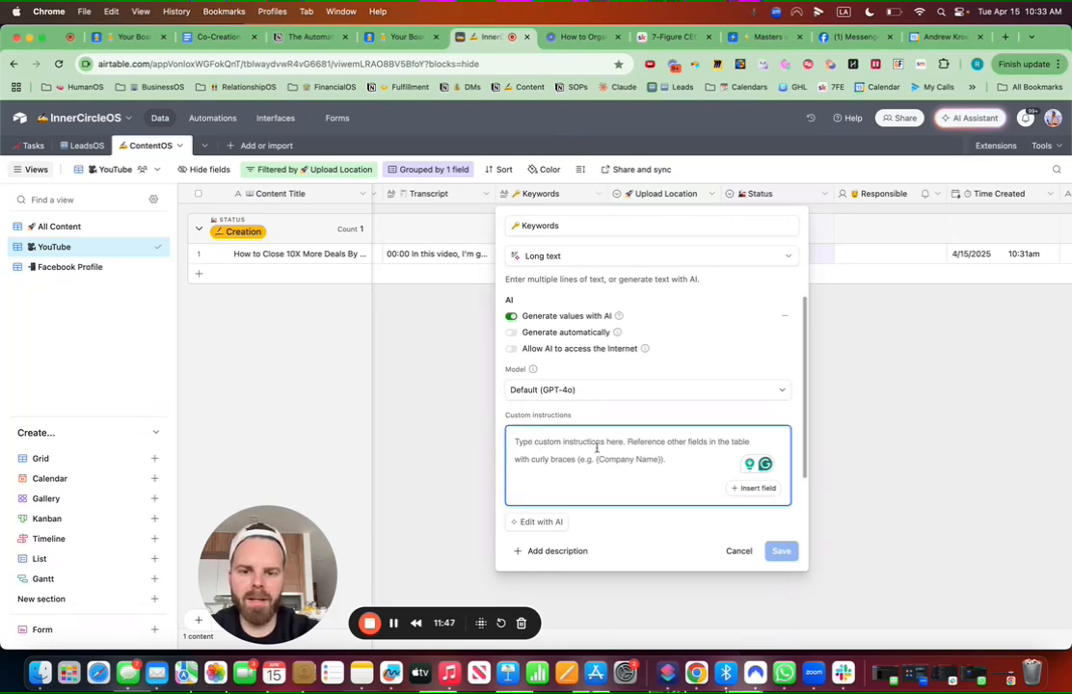
Step: Write a prompt asking a 10-year social media expert for the video's 5 best keywords
text(You ar)
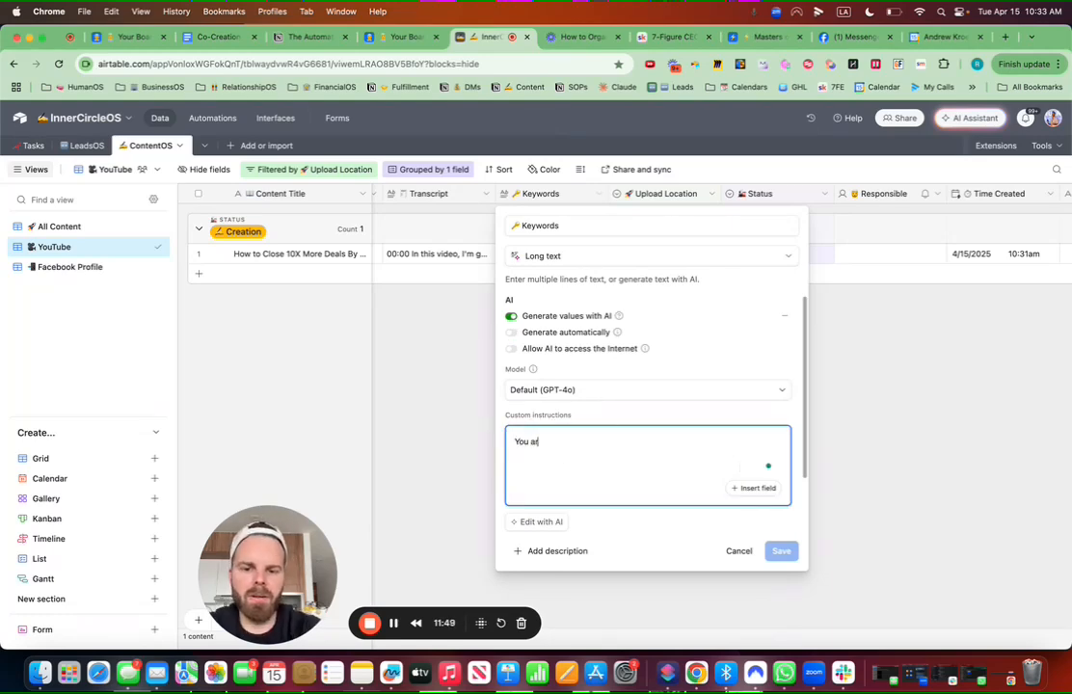
text(e a )
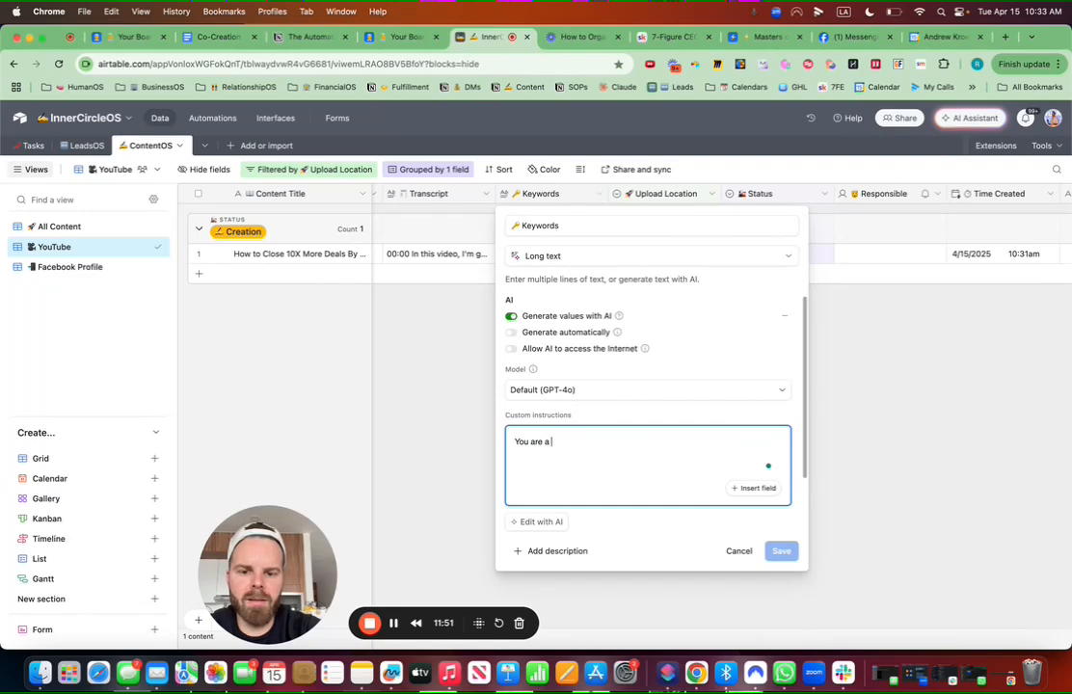
text(social me)
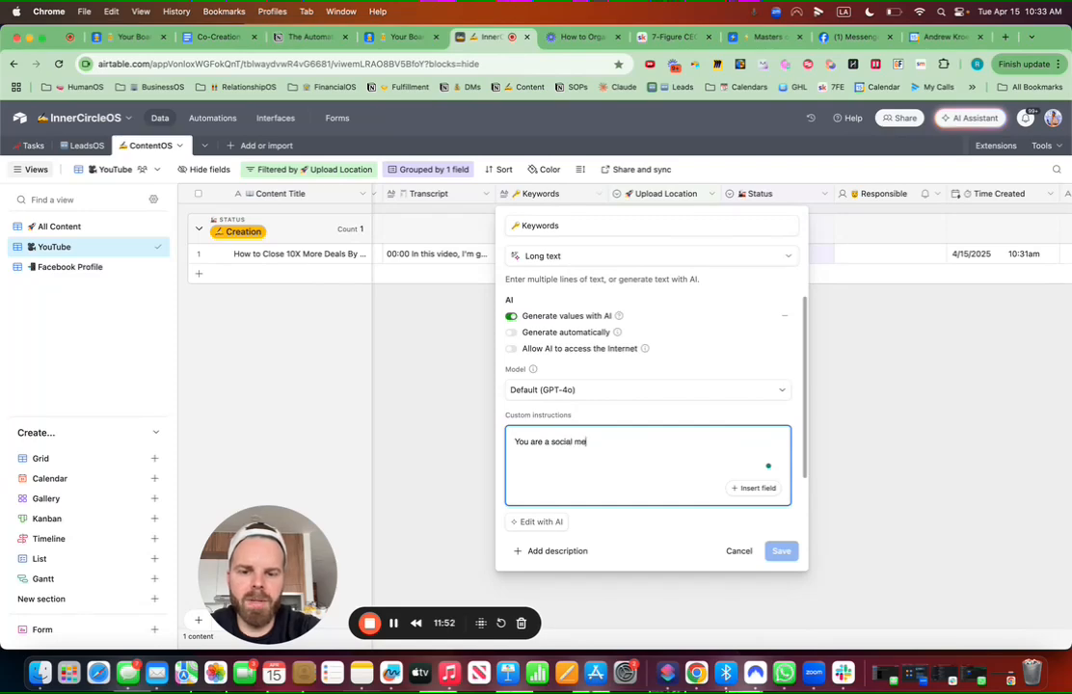
text(da expert with 10 years of e)
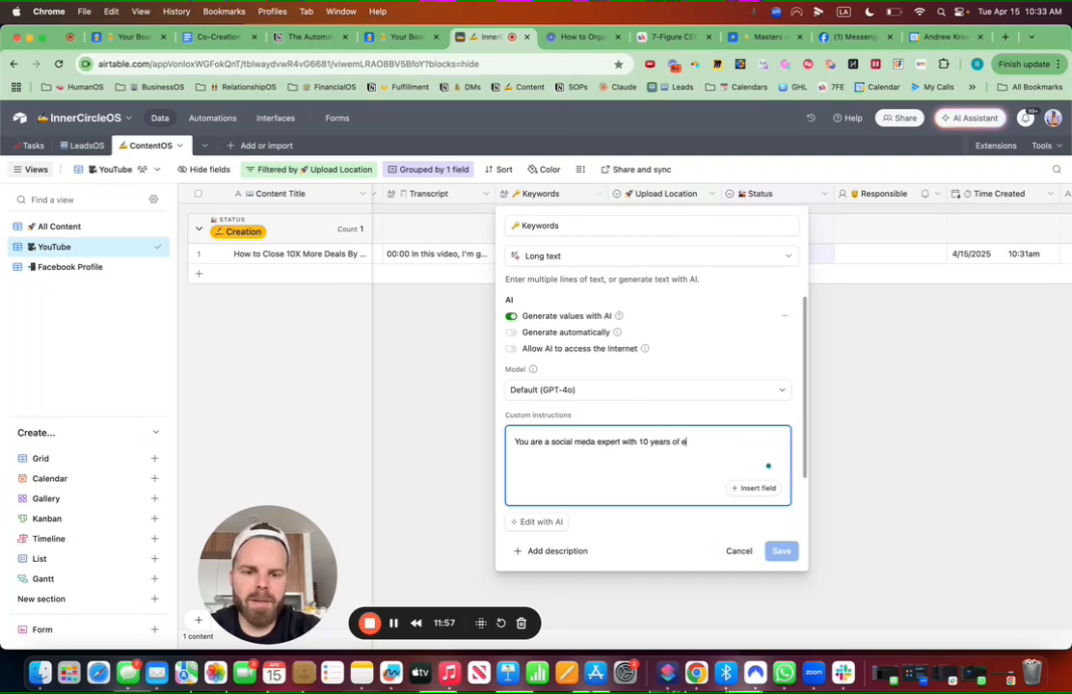
text(xperience. Ba)
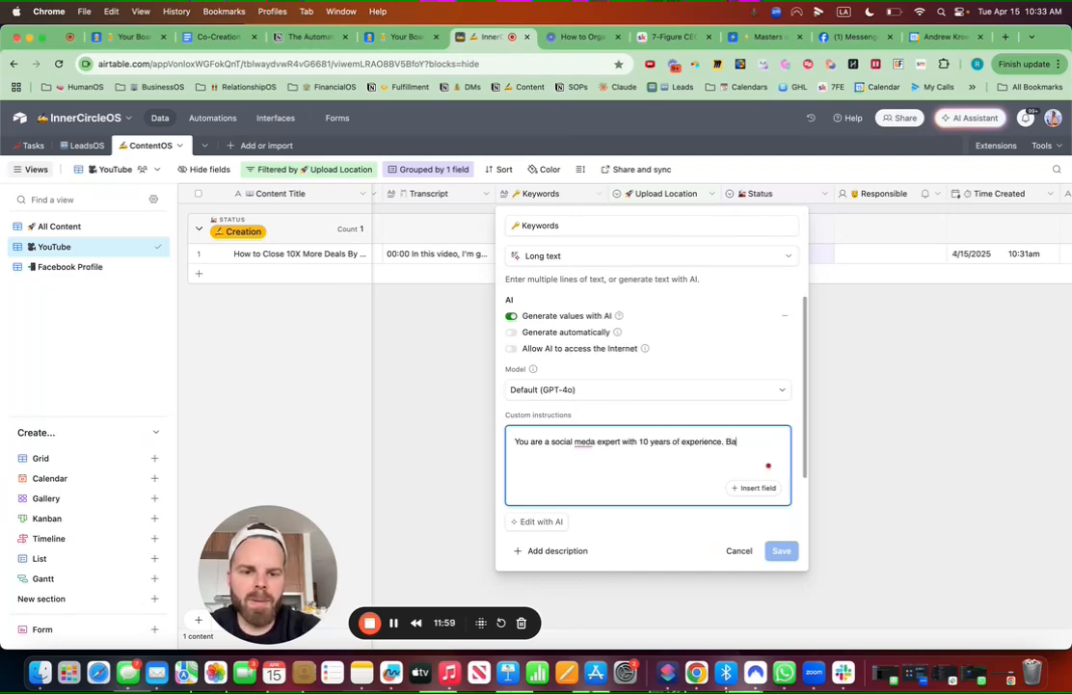
text(sed on the)
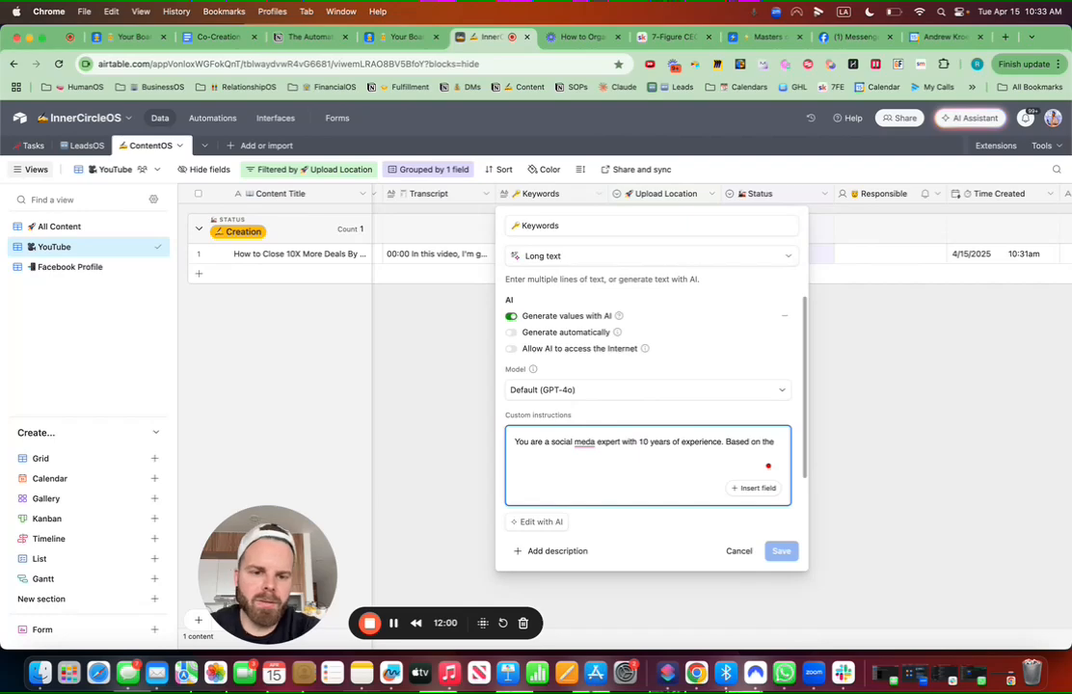
text( transcription give me the 5 best)
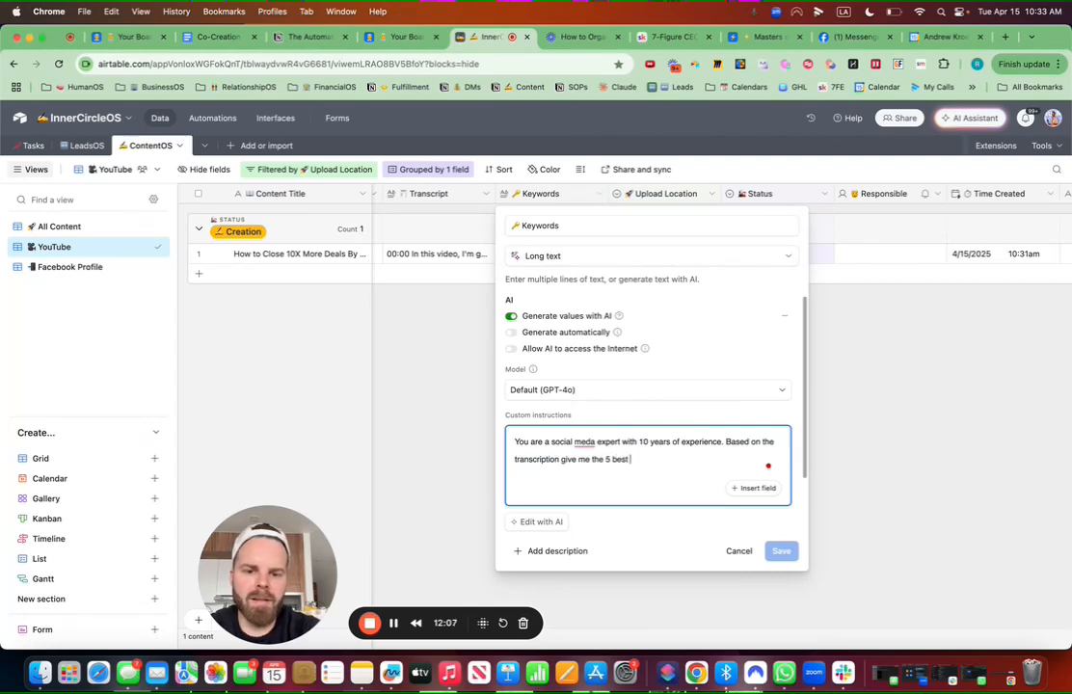
text(keywords fo)
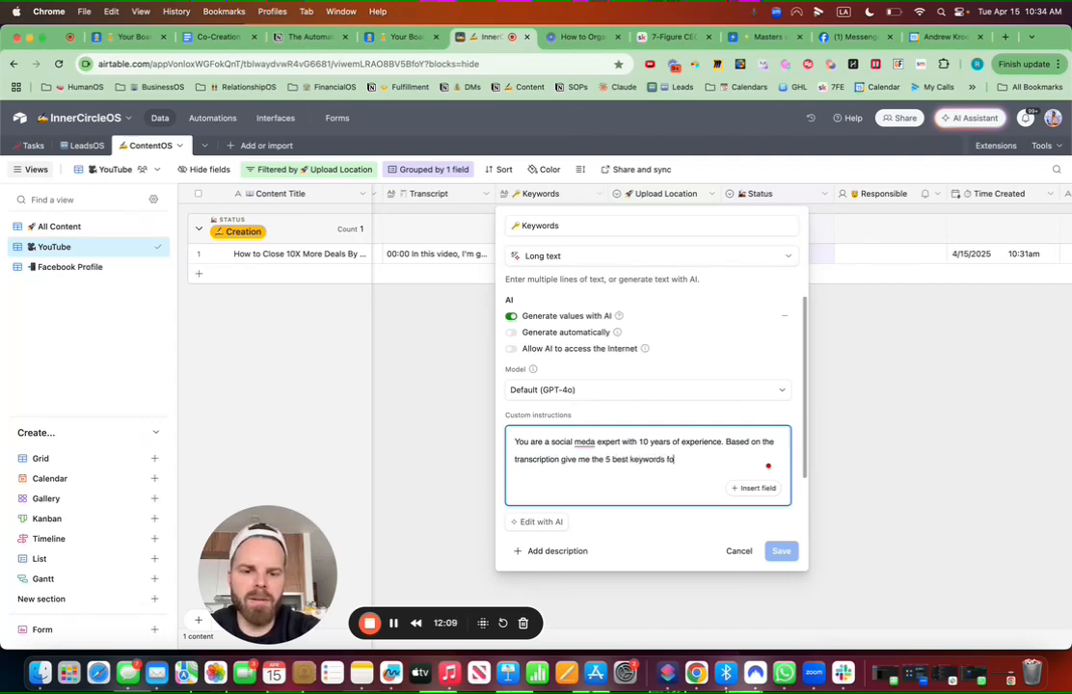
text(r )
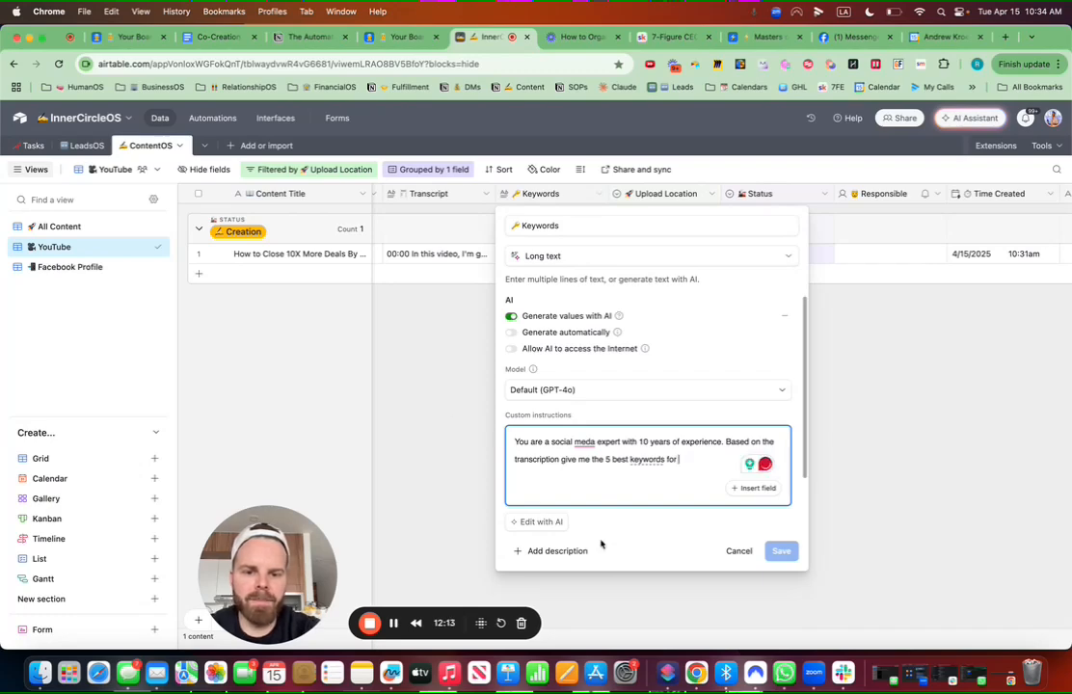
text(this youtube v)
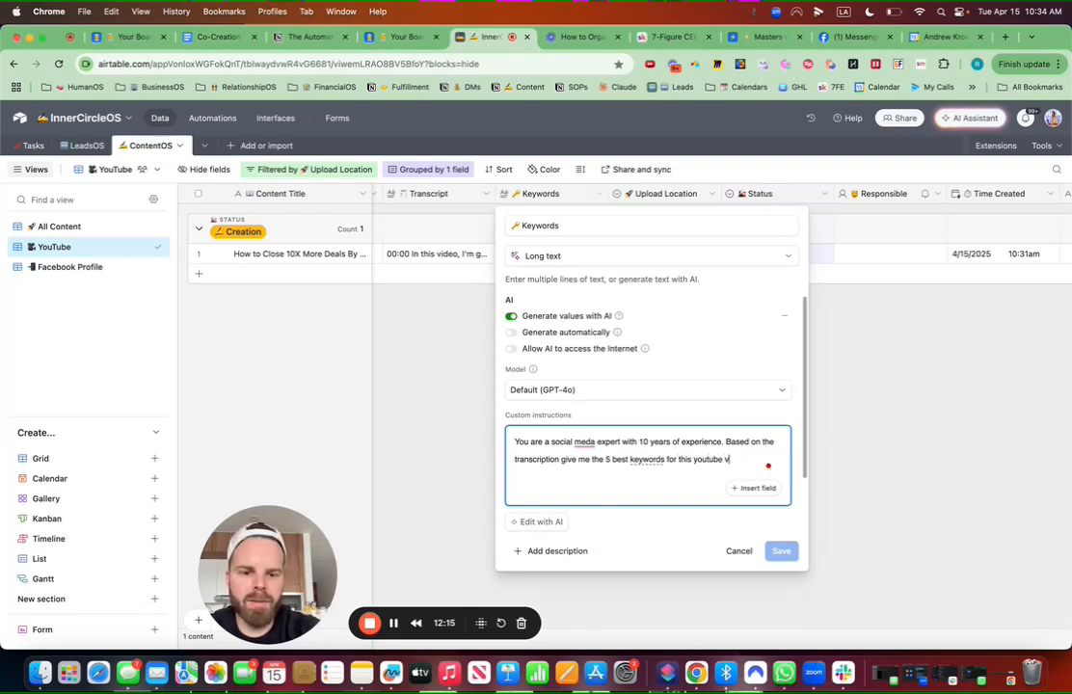
text(ideo.)
key(Return)
key(Return)
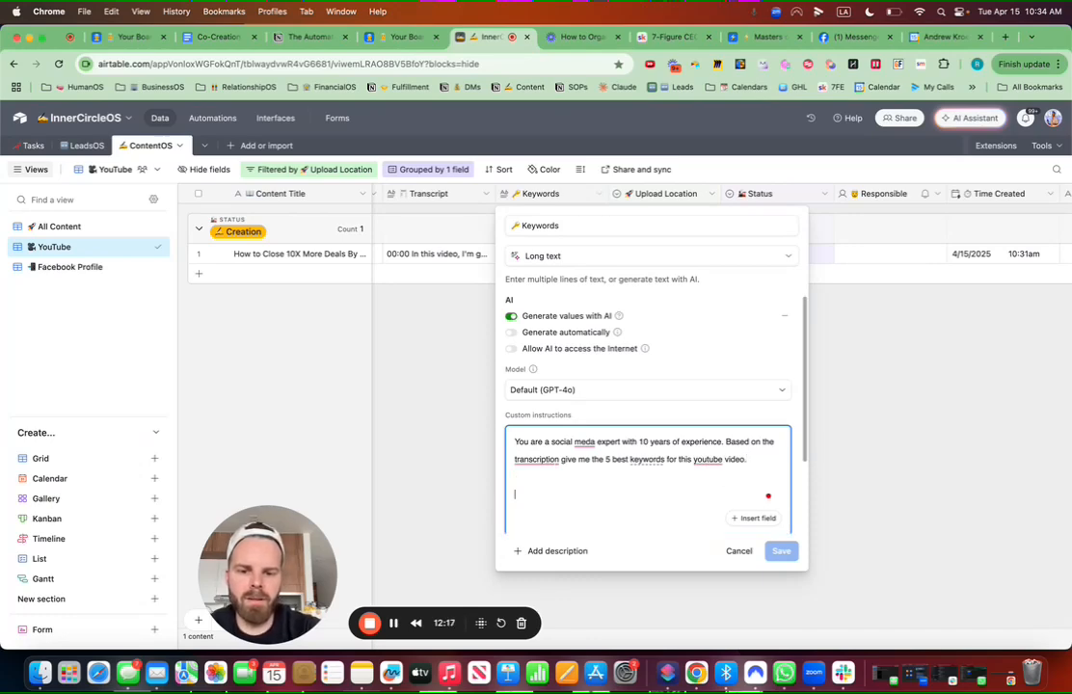
Step: Insert the Title field into the prompt, labelled 'Title:'
click(754, 518)
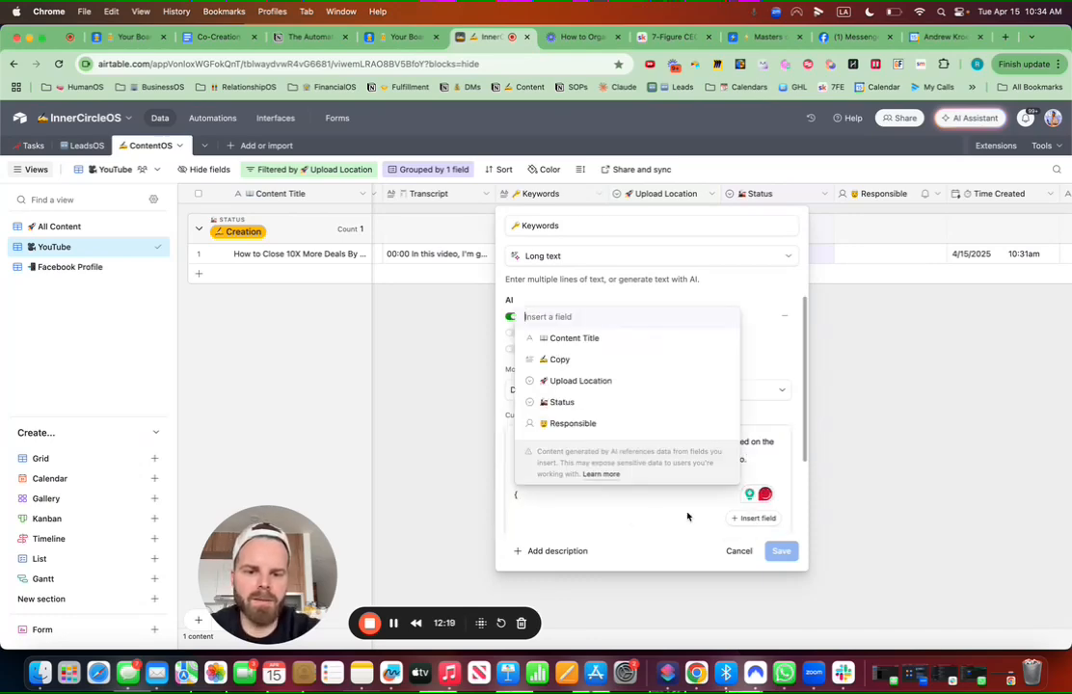
text(title)
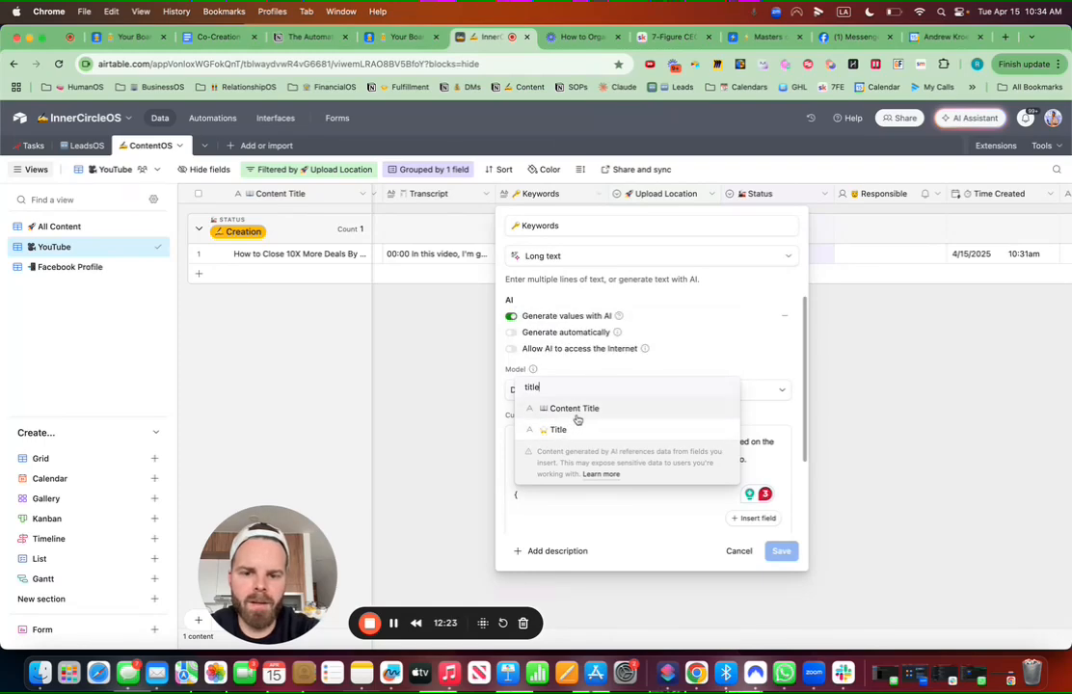
click(558, 429)
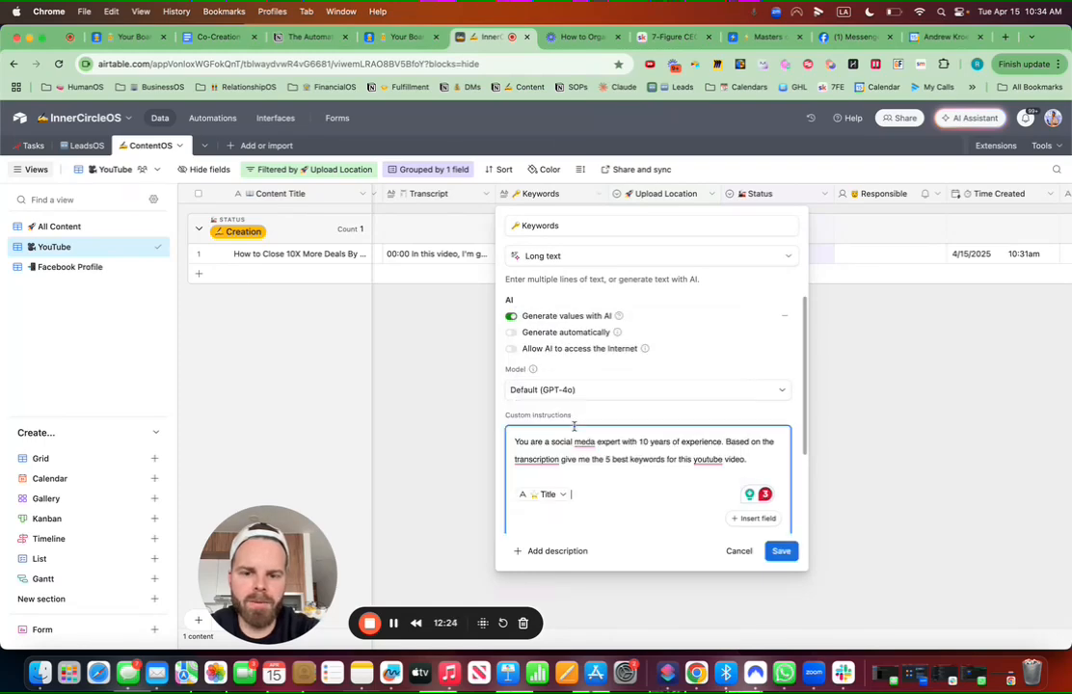
click(514, 496)
text(Title: Title)
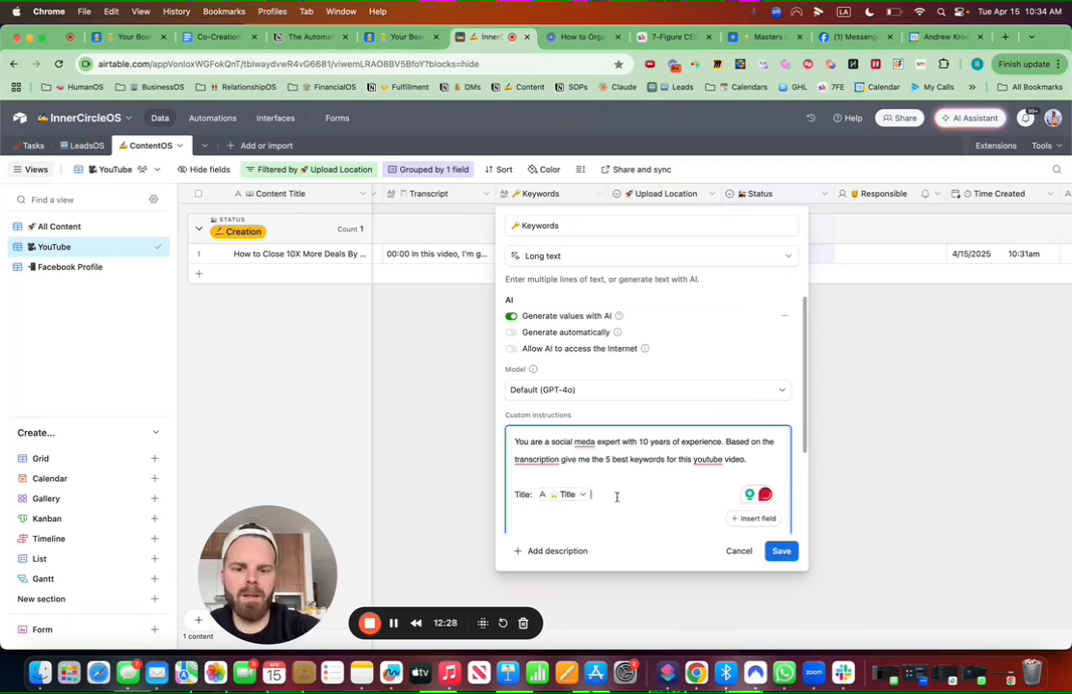
key(Return)
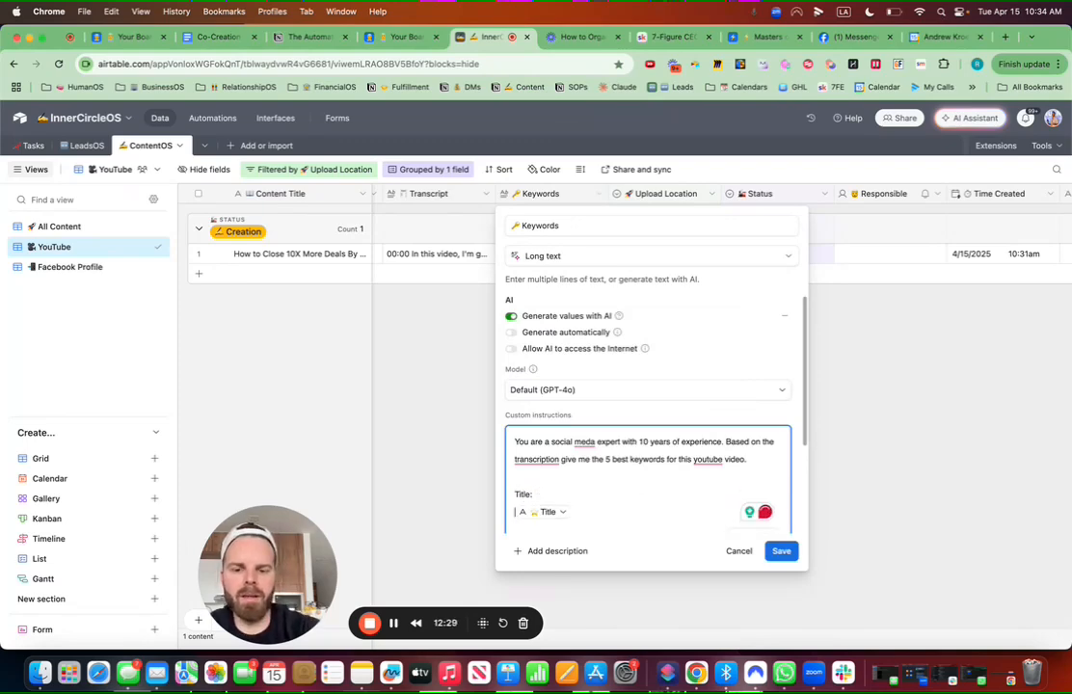
key(BackSpace)
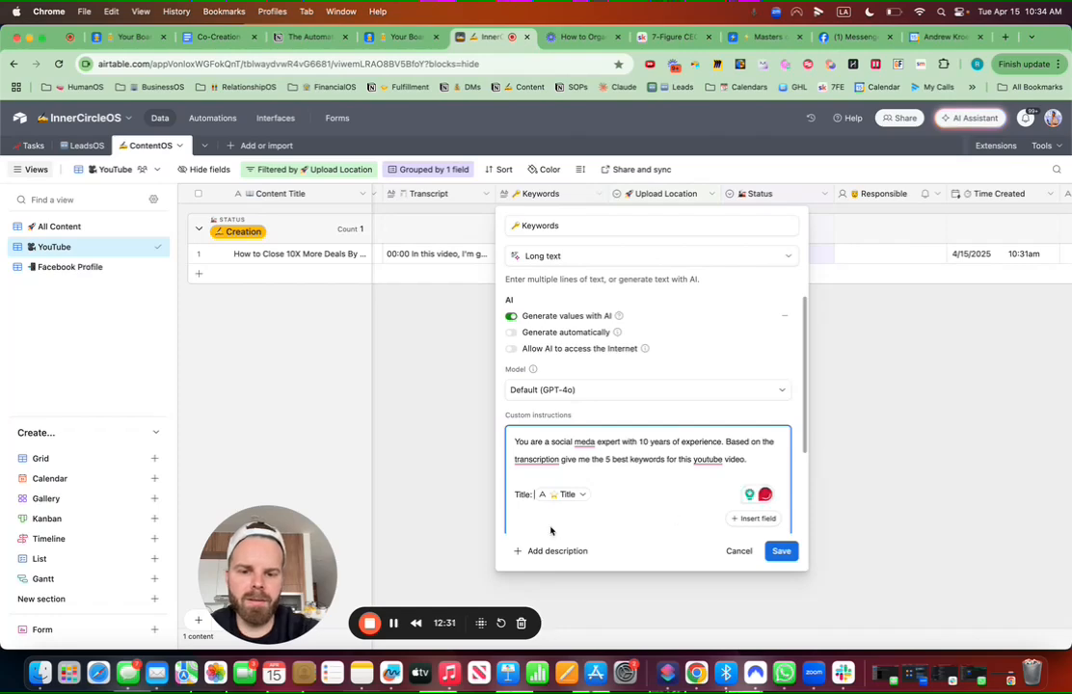
key(Return)
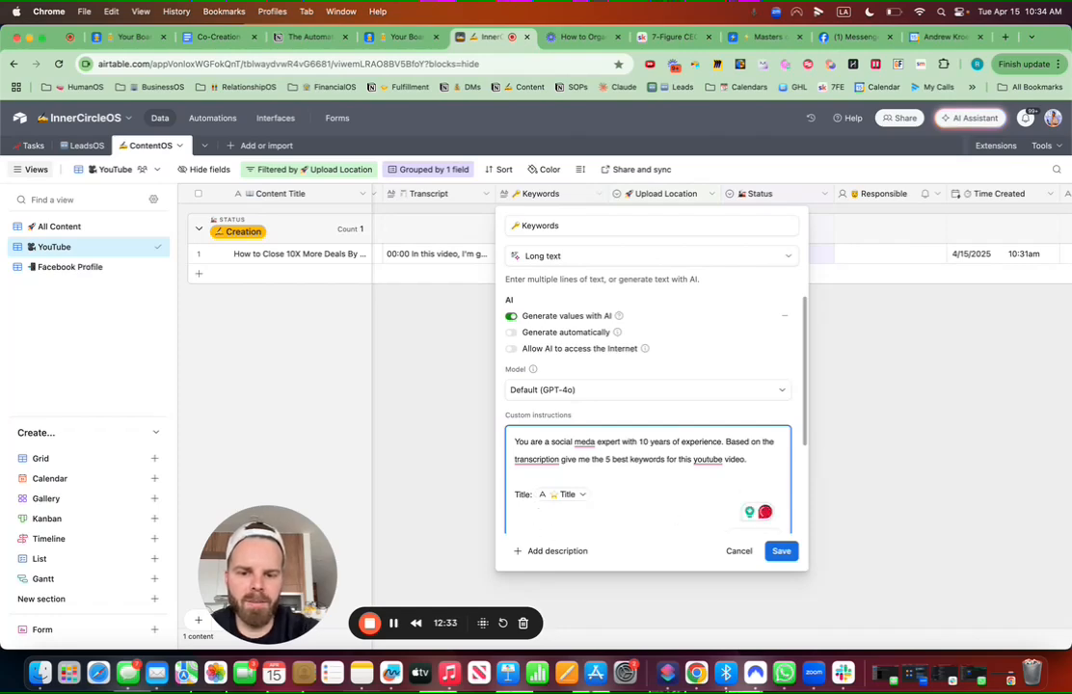
Step: Add a 'Transcription' line referencing the Transcript field and extend the request to maximize views
text(Tran)
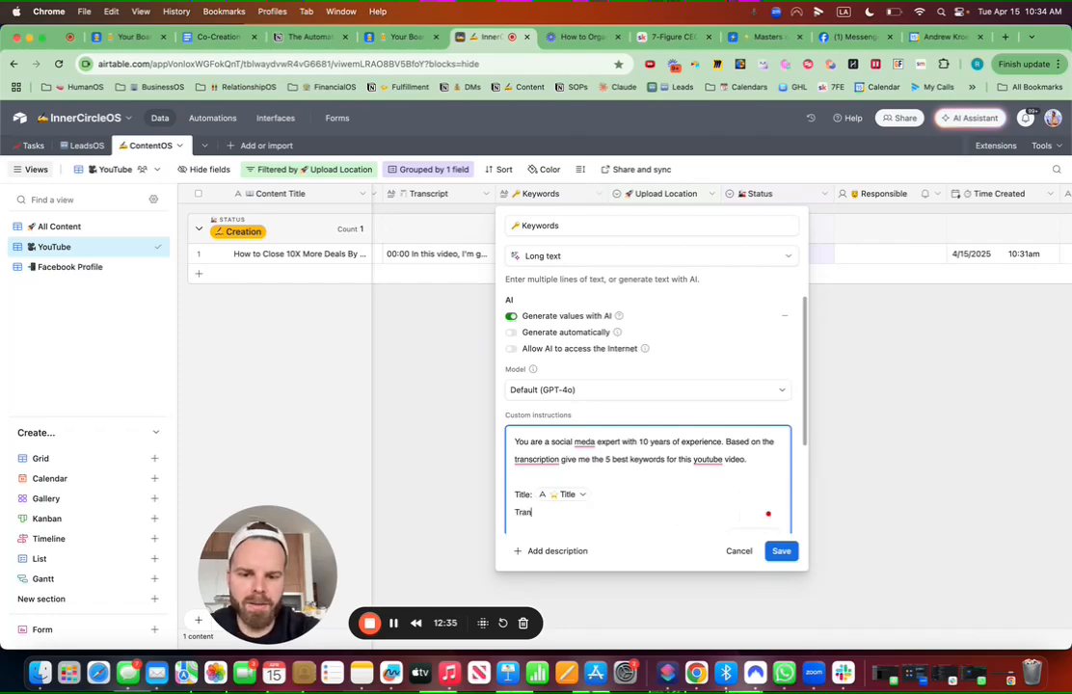
text(scription:)
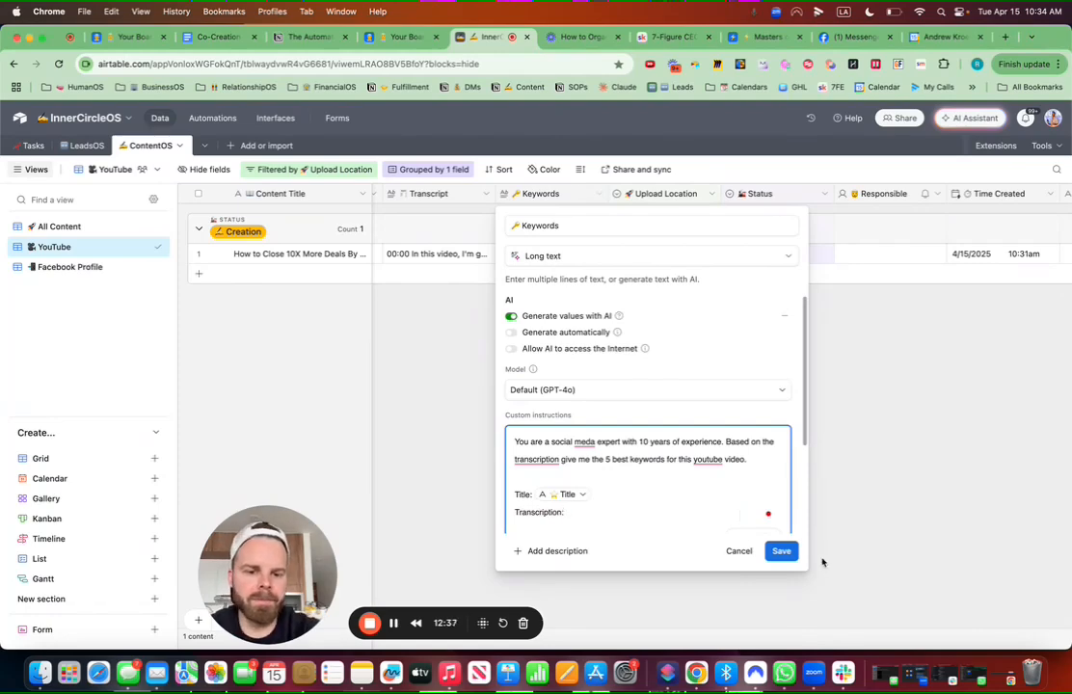
scroll(714, 503, down, 3)
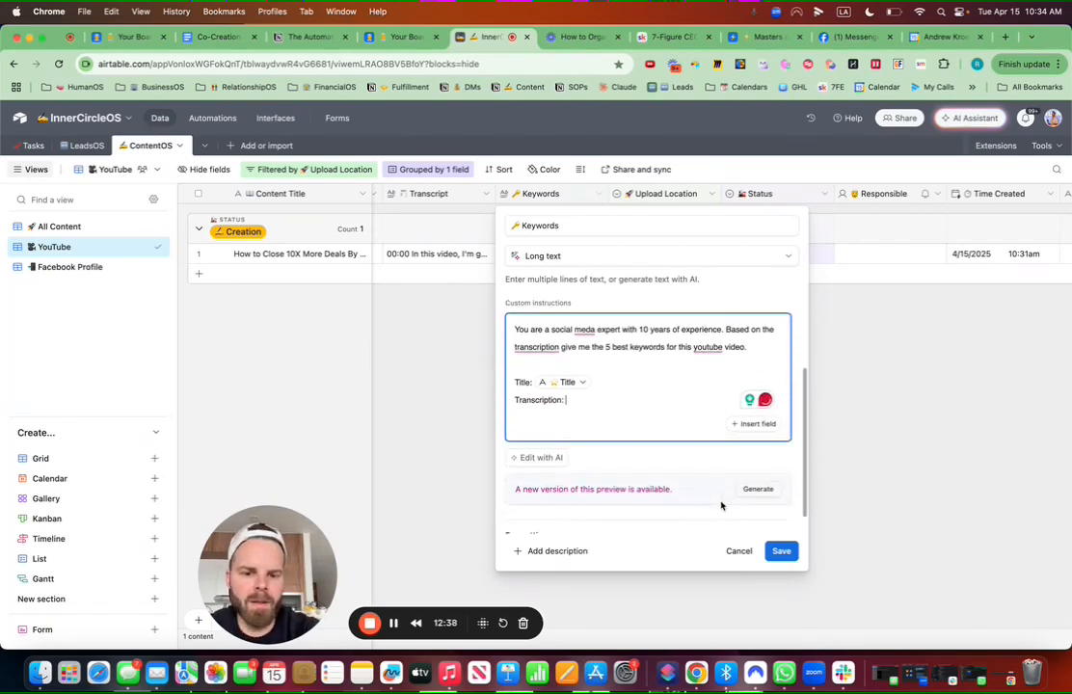
click(753, 425)
text(tran)
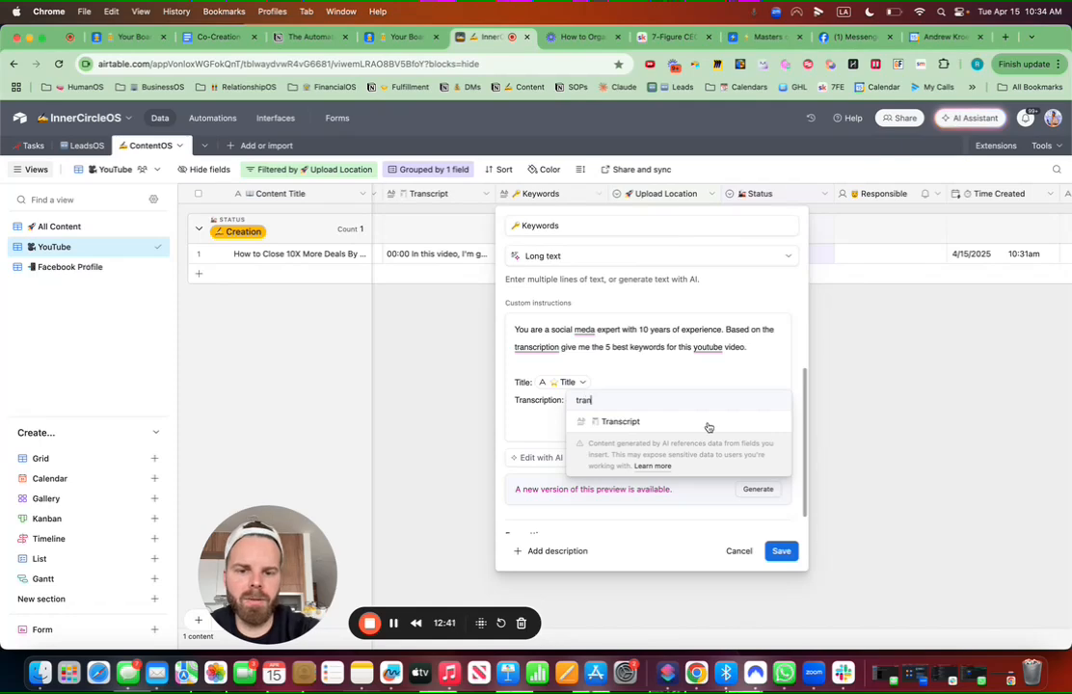
click(637, 421)
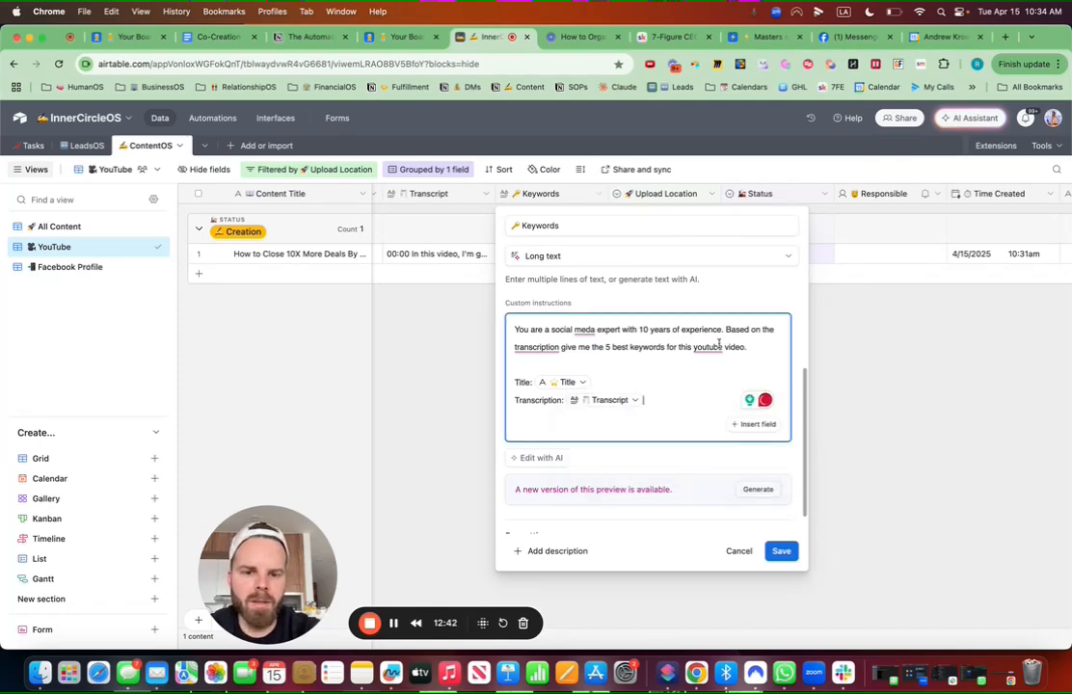
click(756, 352)
key(BackSpace)
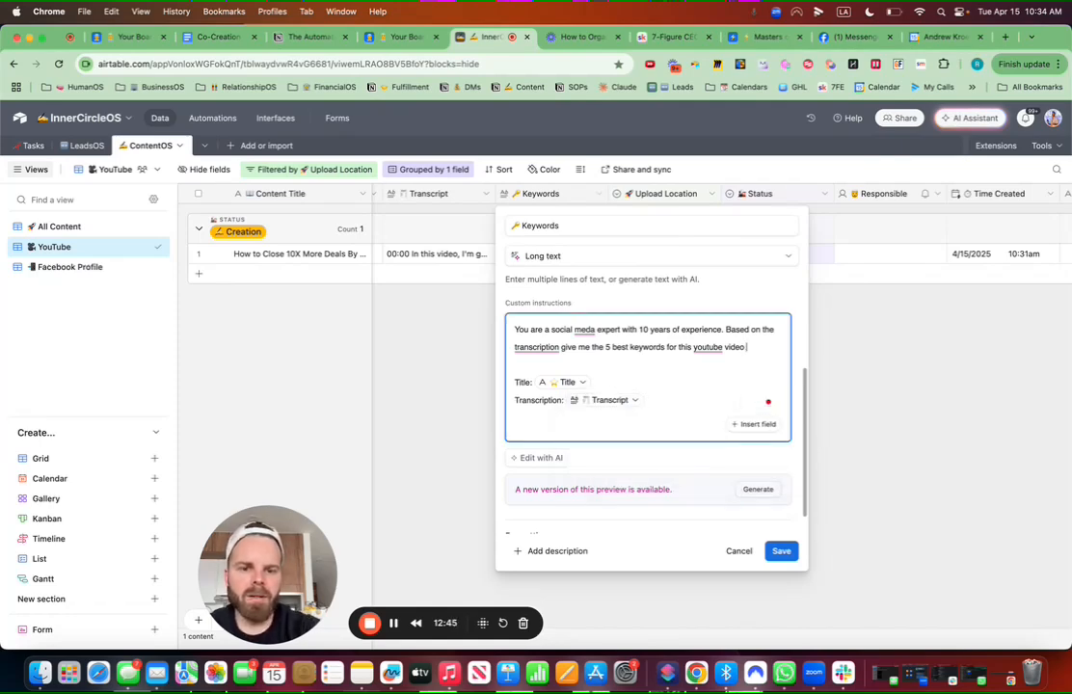
text(to maximiz)
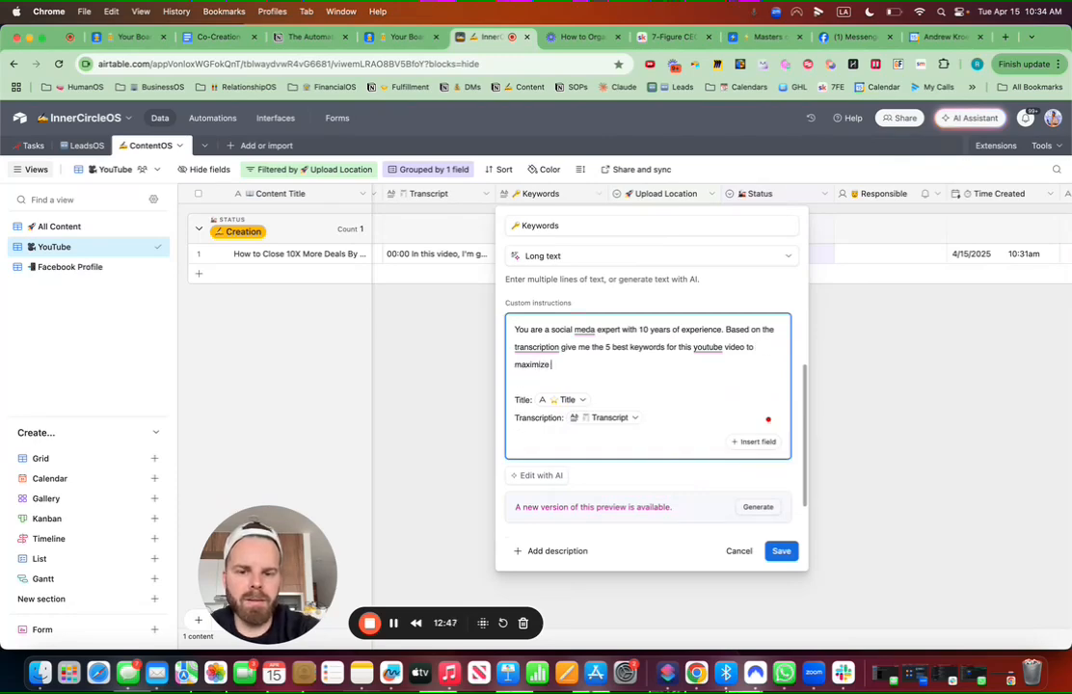
text(e click)
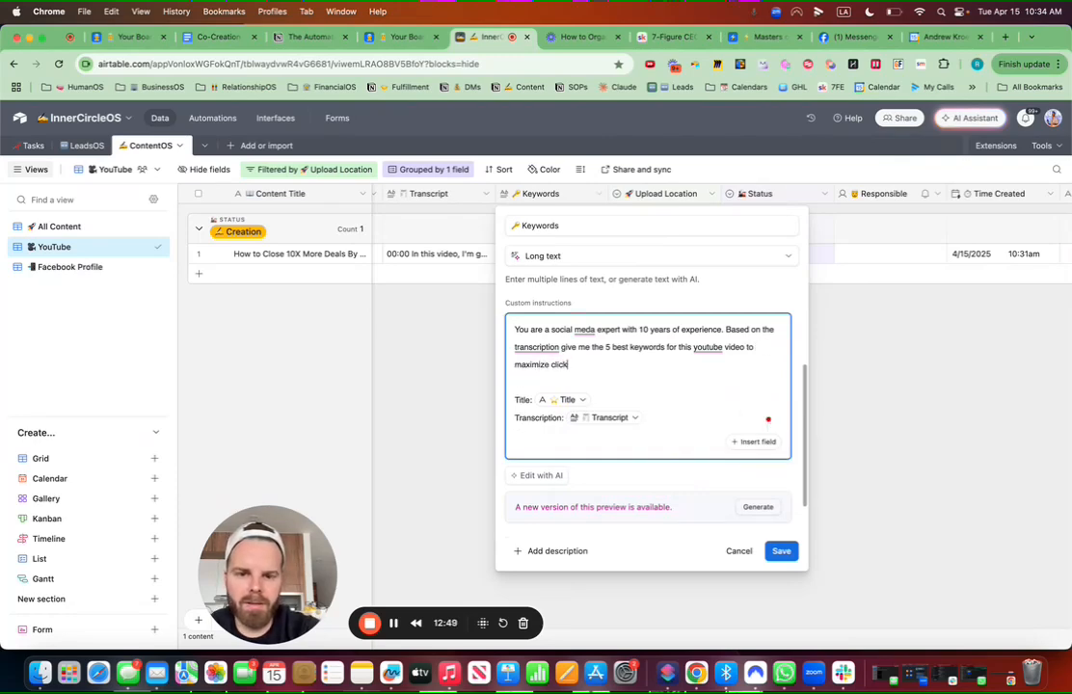
key(BackSpace)
key(BackSpace)
key(BackSpace)
key(BackSpace)
key(BackSpace)
text(views on the platform.)
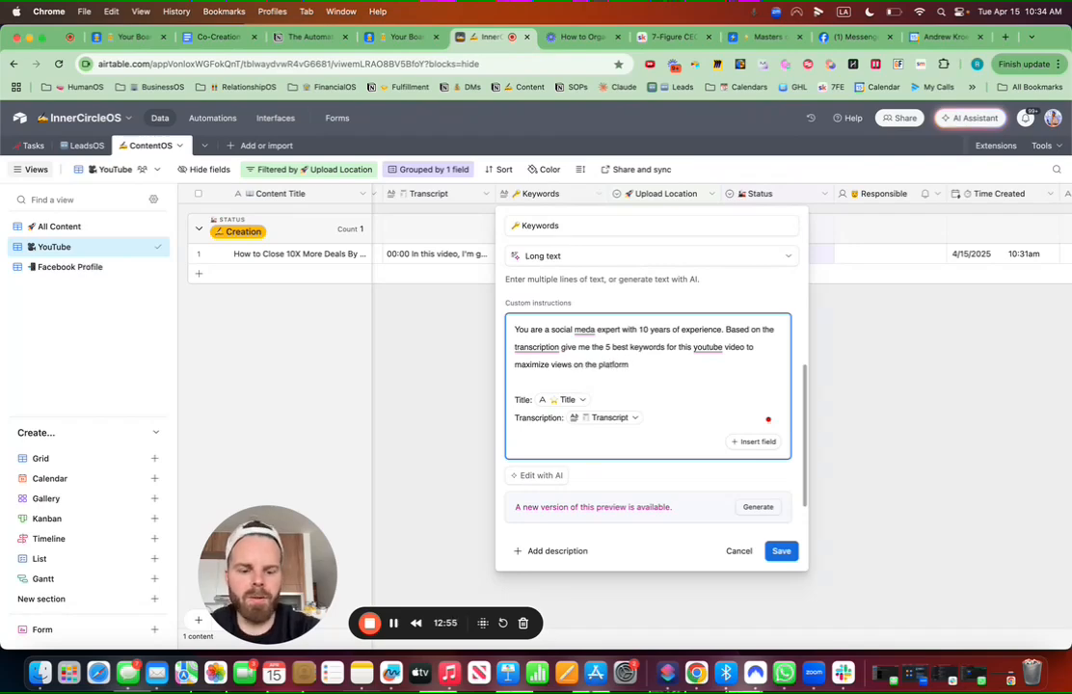
Step: Correct 'meda' to 'media', add a comma after transcription, capitalise YouTube, and save the field
click(758, 507)
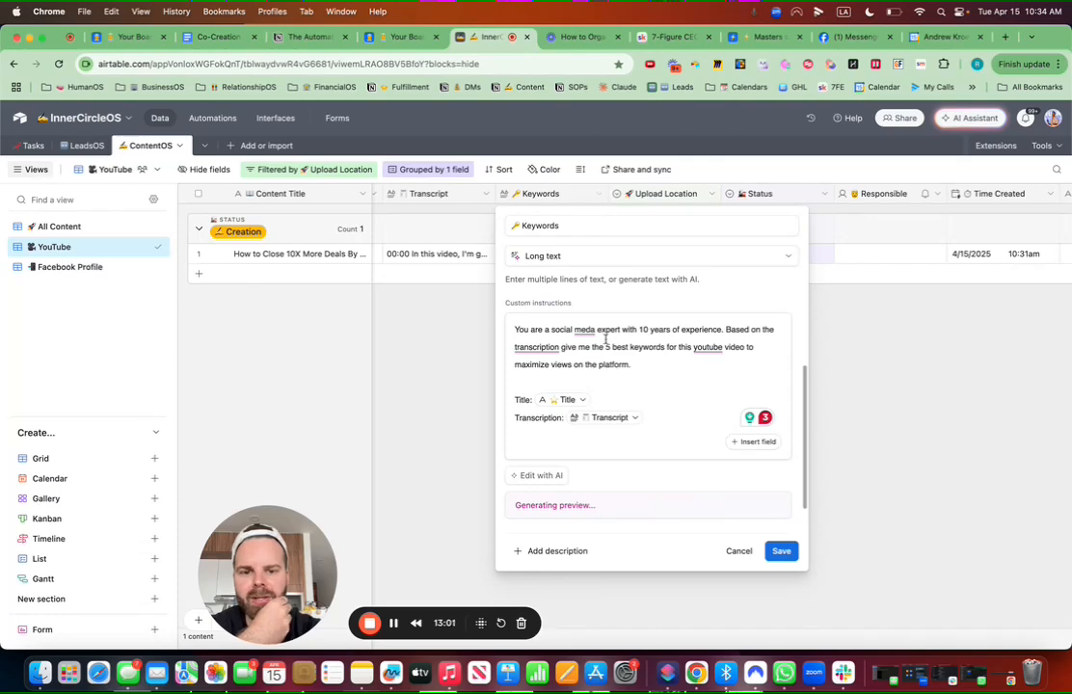
mouse_move(591, 330)
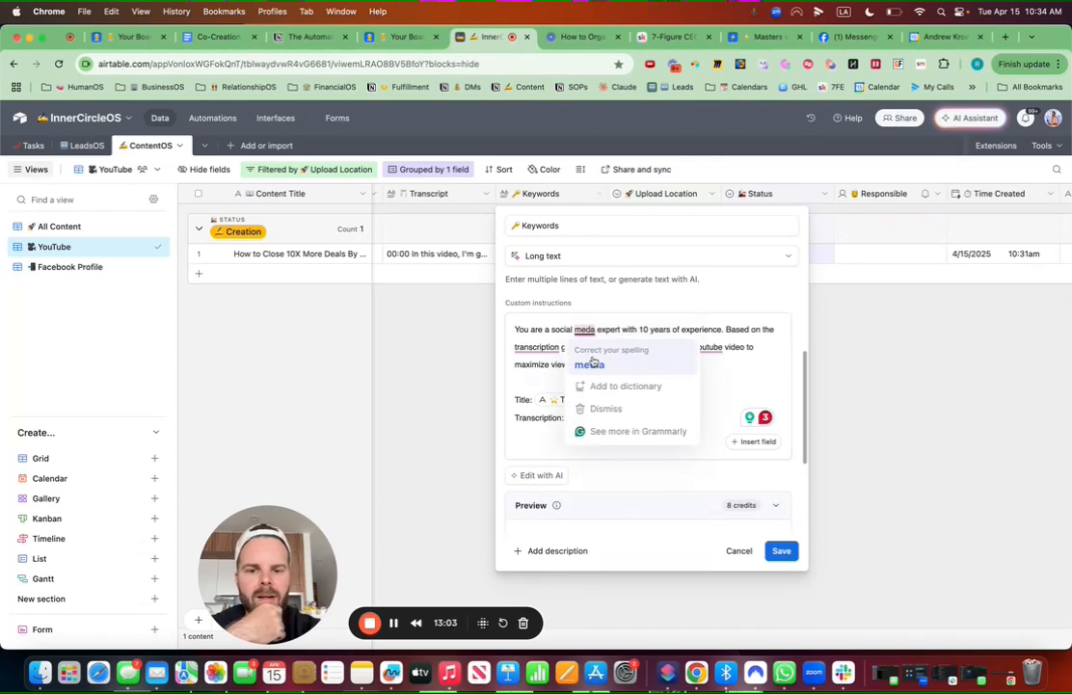
click(593, 363)
scroll(608, 363, down, 5)
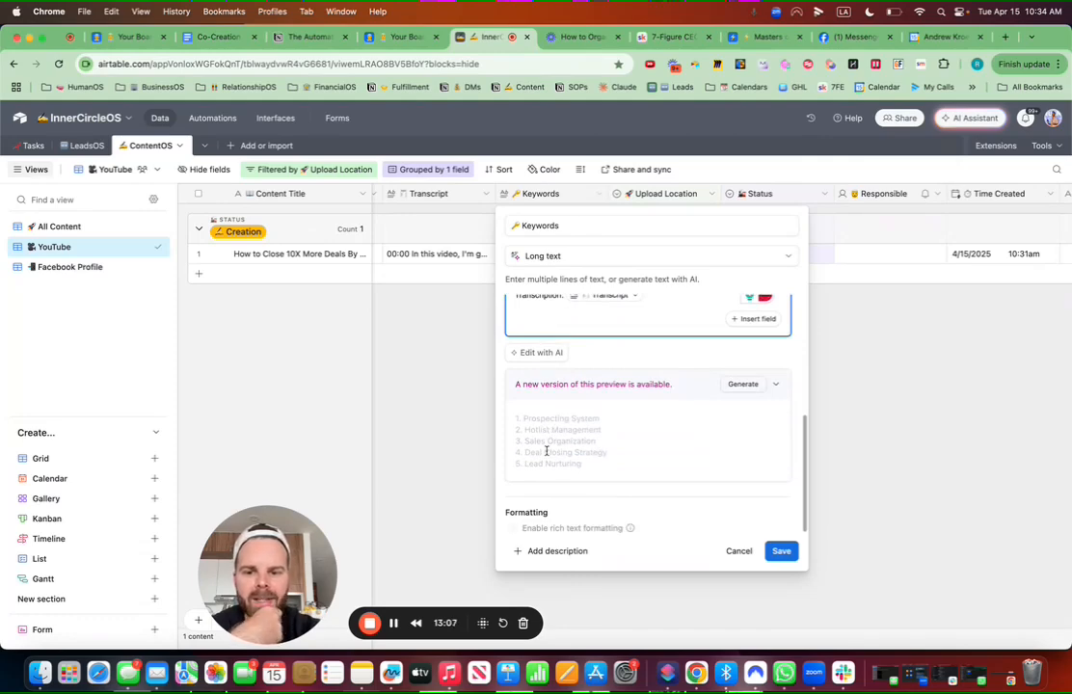
scroll(550, 443, up, 5)
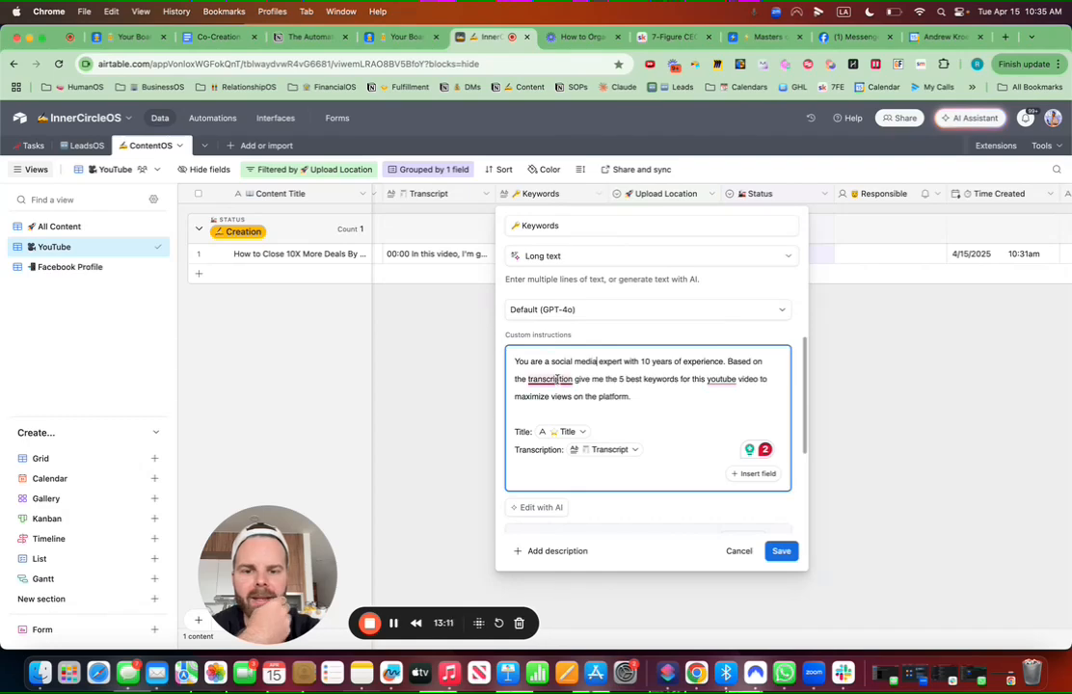
mouse_move(556, 379)
click(560, 414)
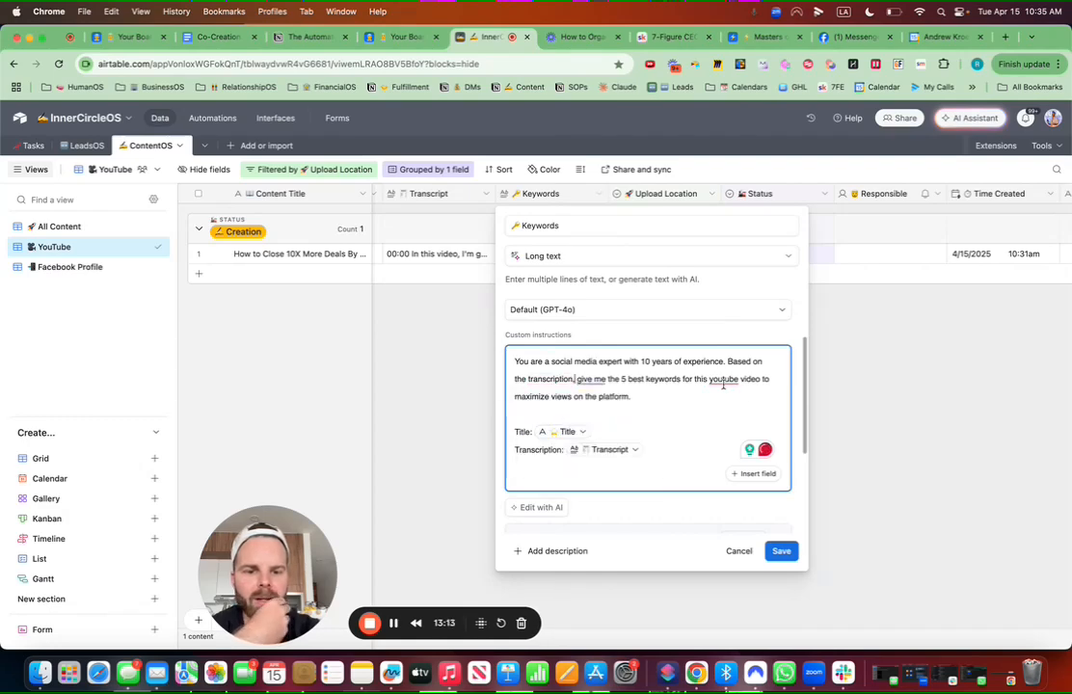
mouse_move(723, 380)
click(730, 415)
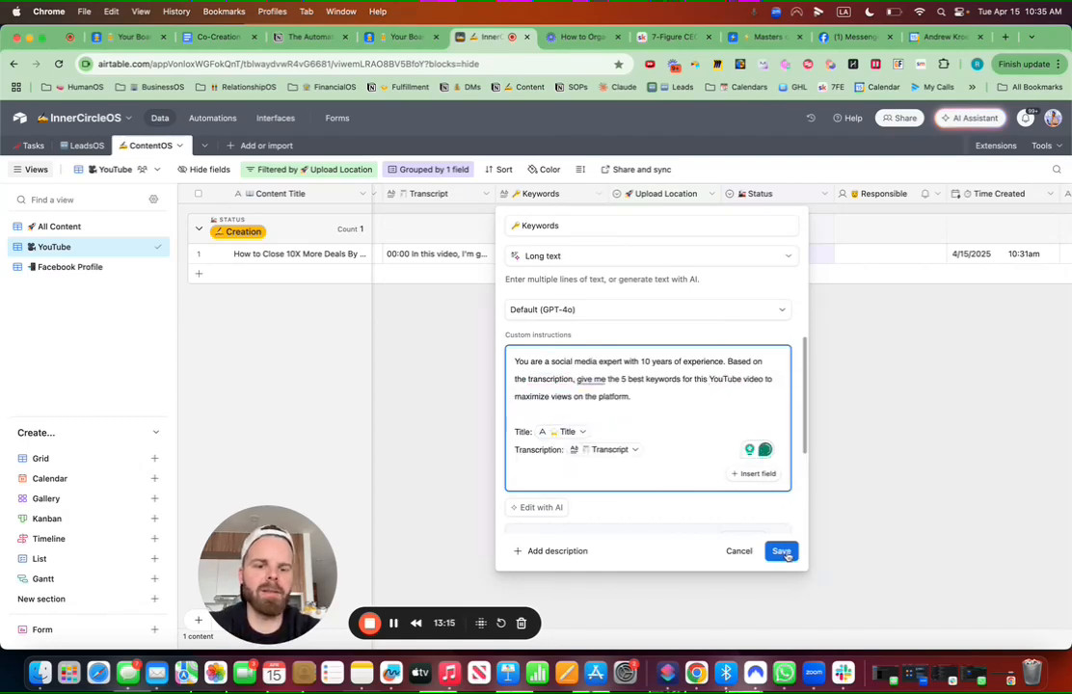
click(783, 552)
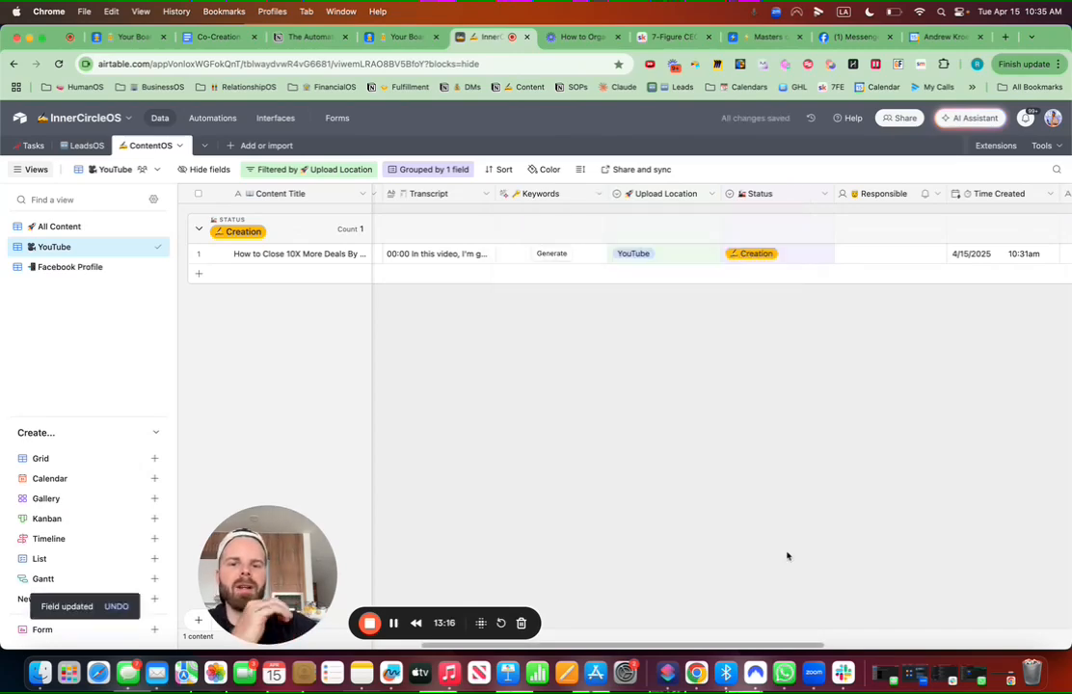
Step: Generate AI keywords for the HOT LIST video record
click(555, 253)
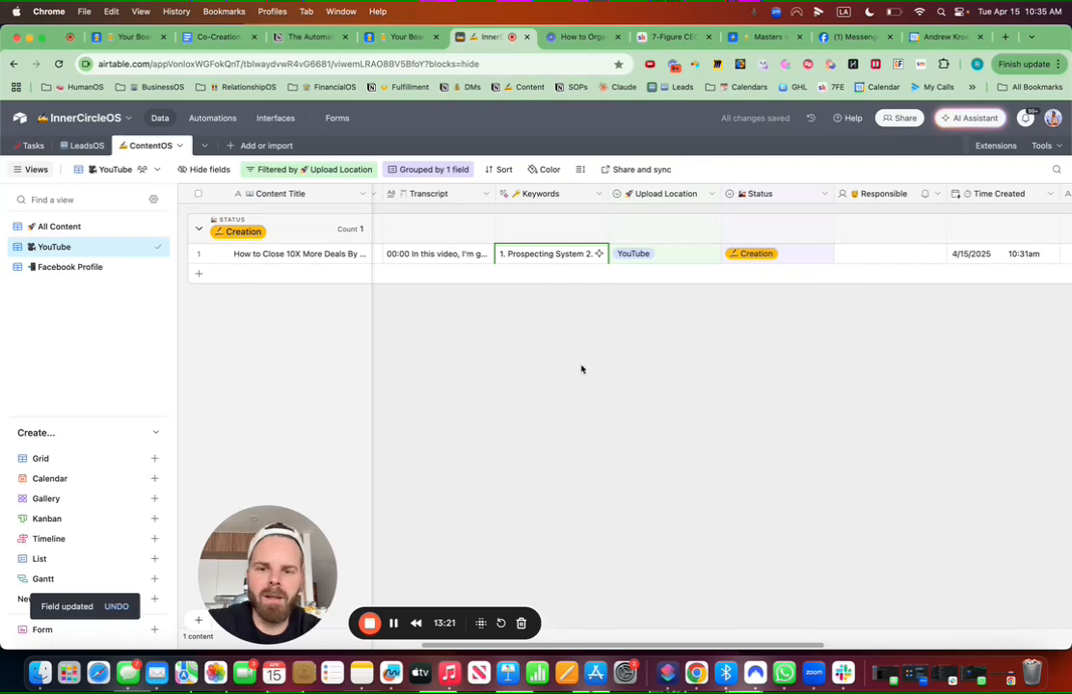
click(597, 194)
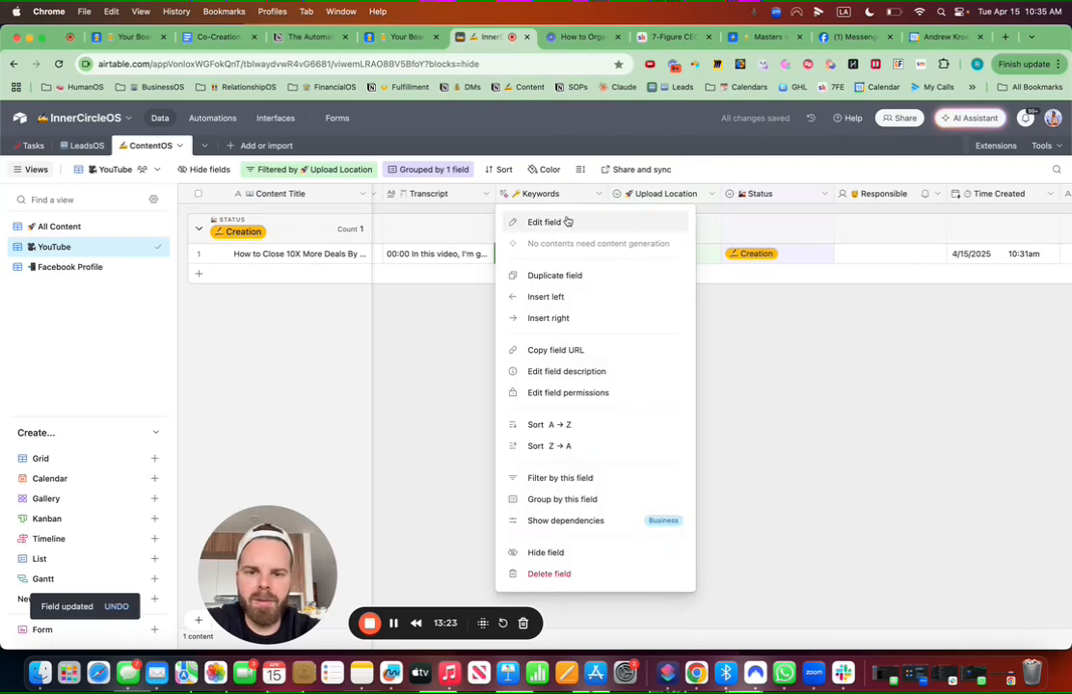
click(567, 222)
scroll(585, 425, down, 5)
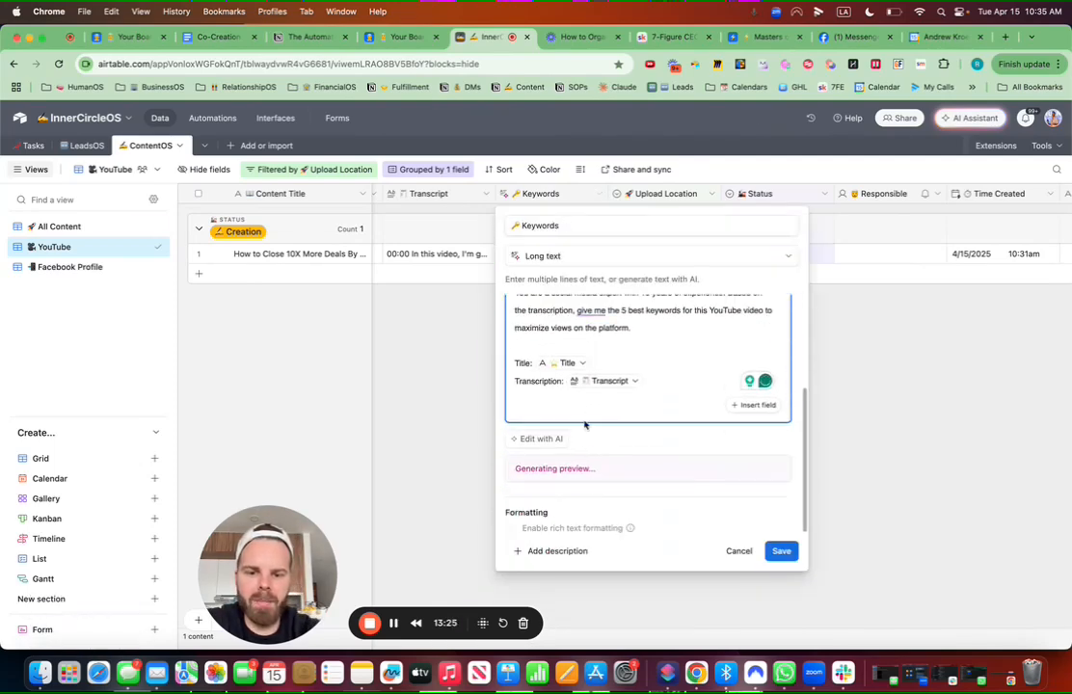
scroll(608, 454, up, 3)
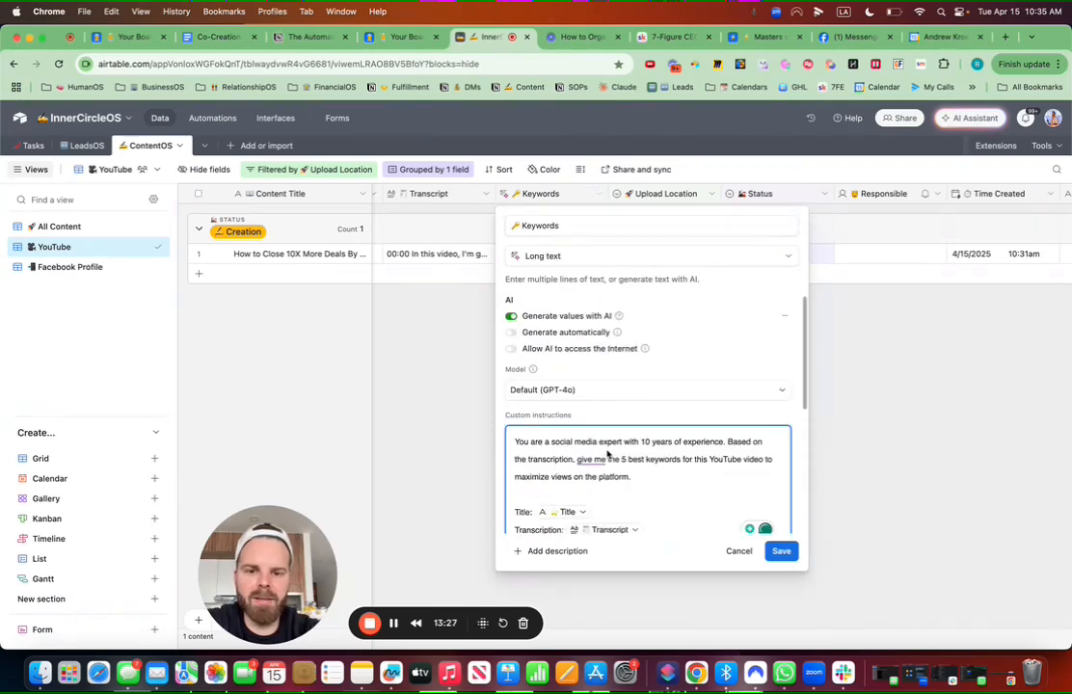
Step: Extend the Keywords prompt to request a copy-paste format for the YouTube description, and save
click(636, 475)
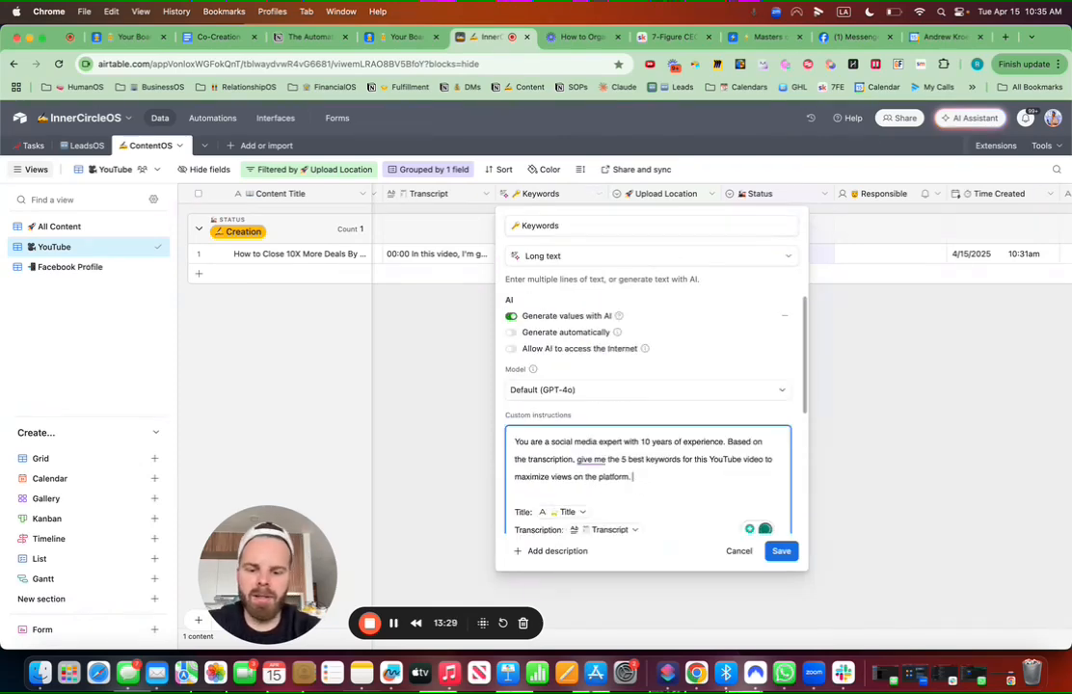
text(Give it to)
text(in )
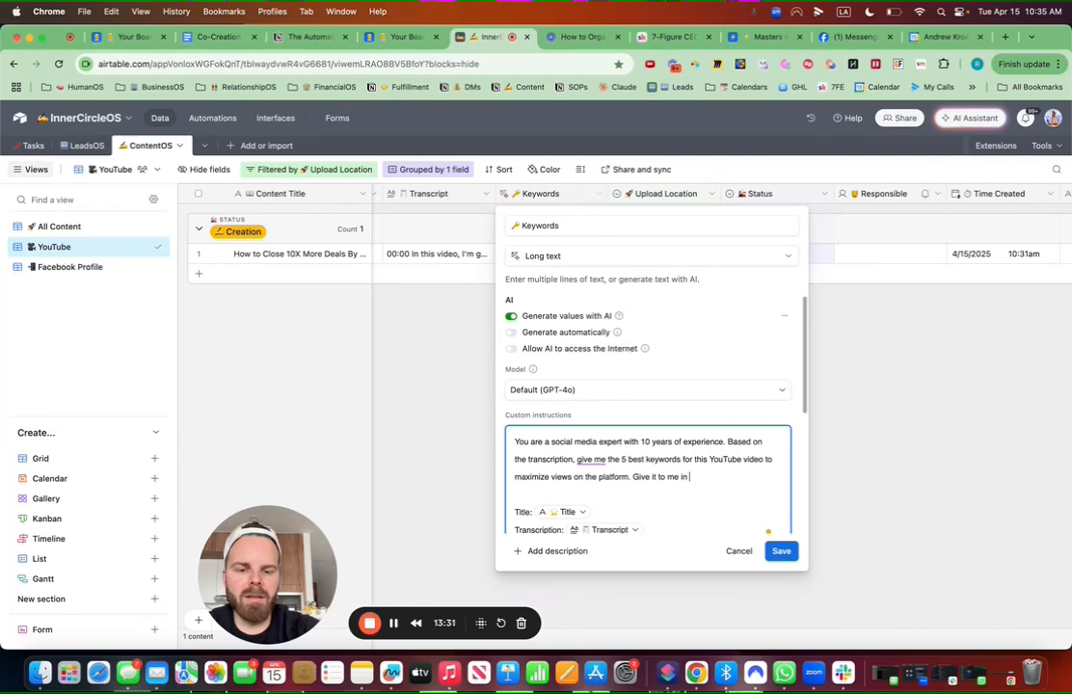
text(a format)
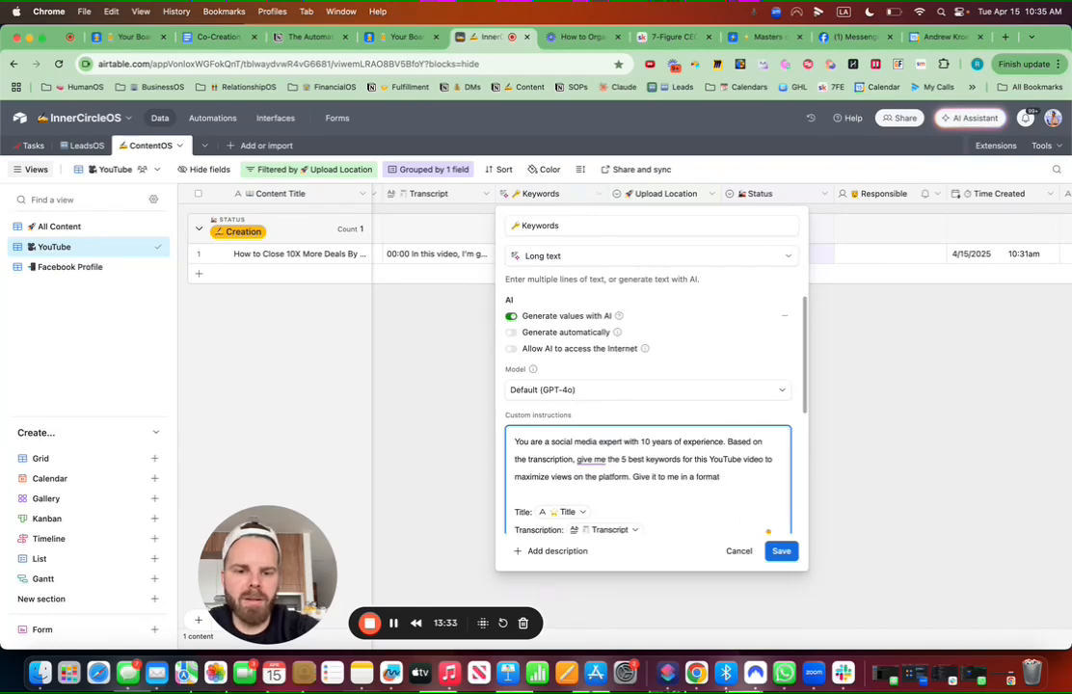
text( where I can just copy and paste it into t)
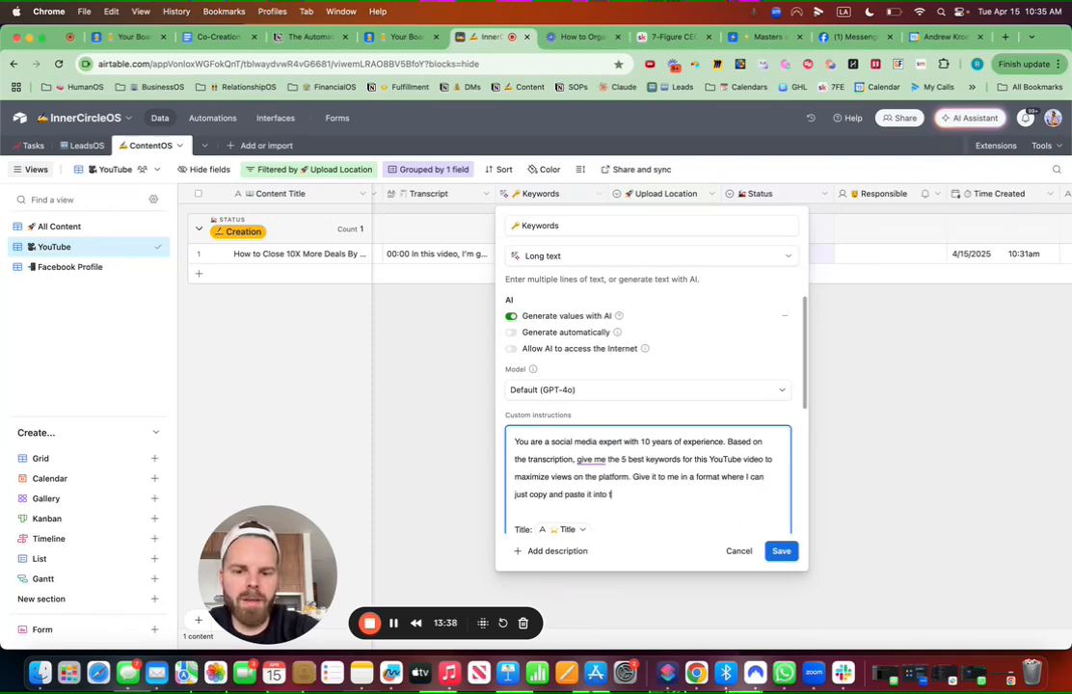
text(escri)
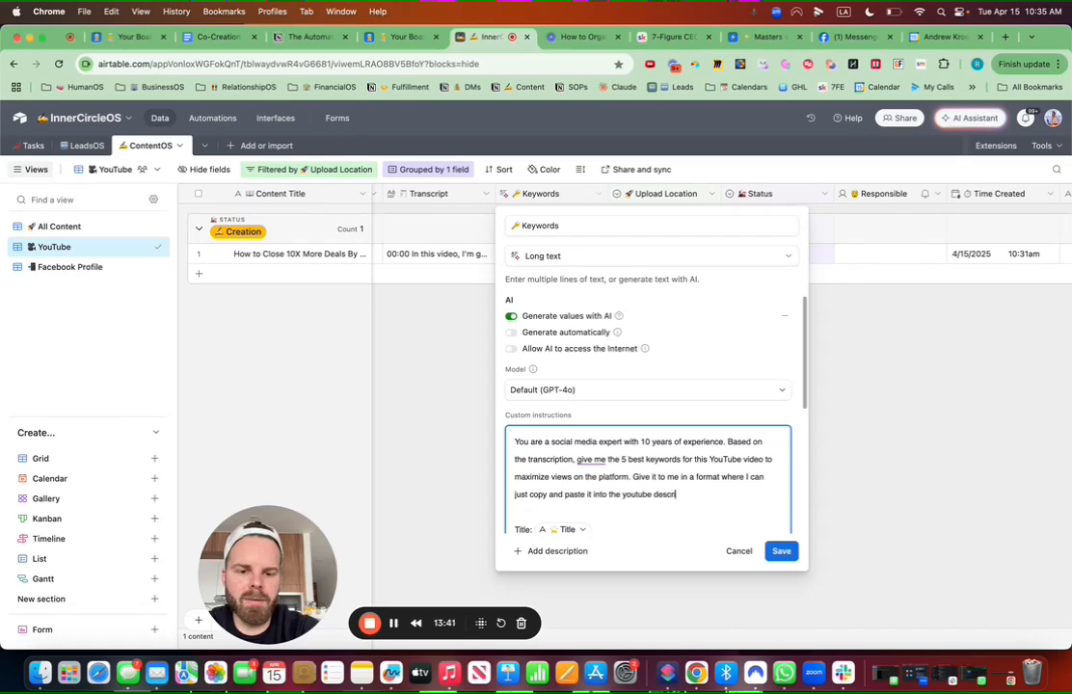
key(BackSpace)
key(BackSpace)
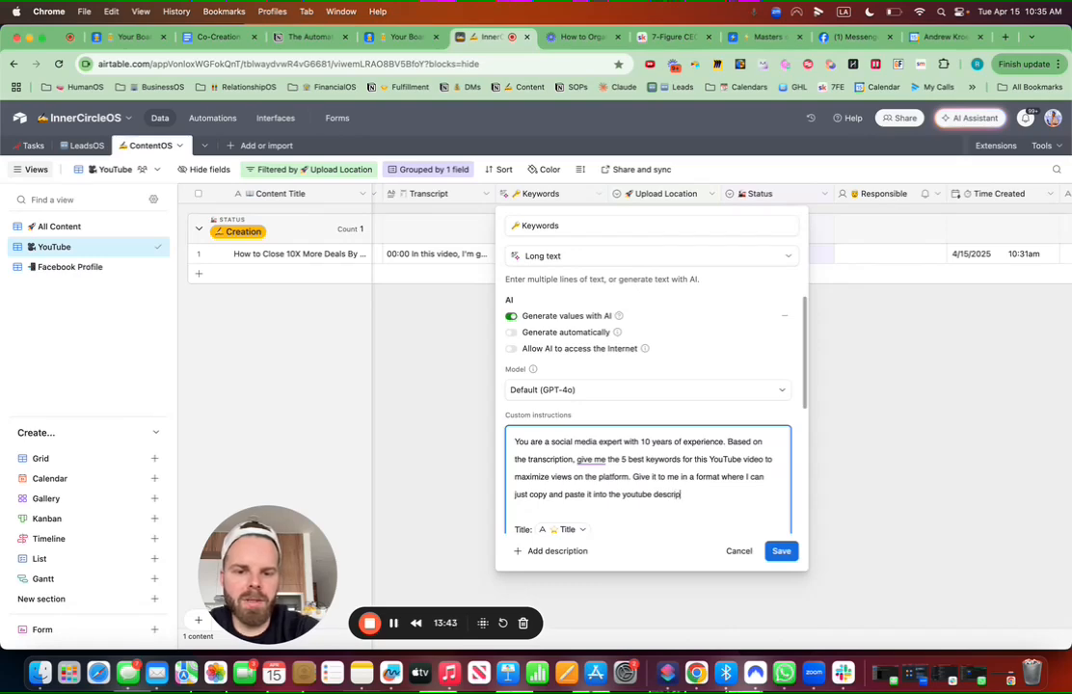
click(783, 552)
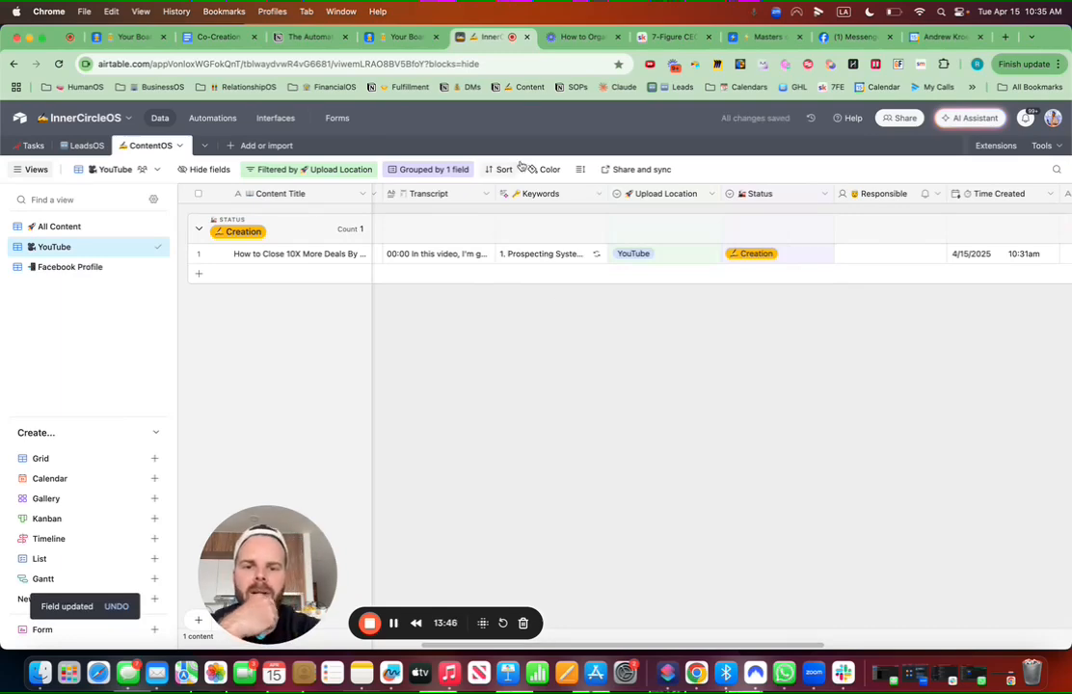
Step: Regenerate the record's Keywords with the new prompt and make the first team member Responsible
click(597, 255)
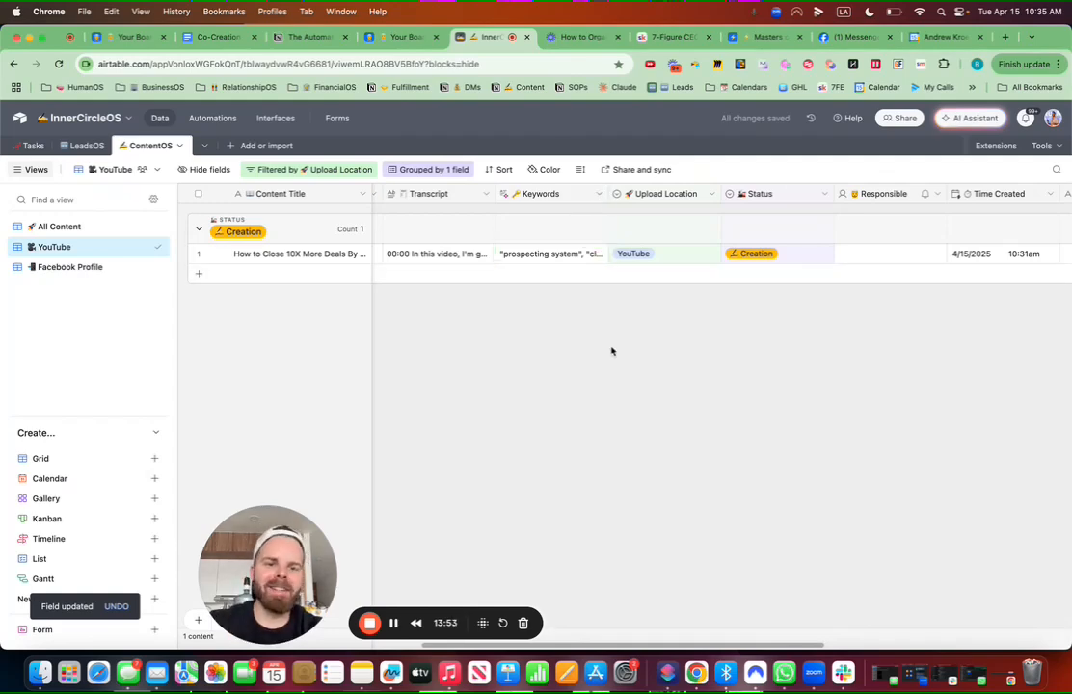
scroll(675, 309, right, 3)
double_click(780, 256)
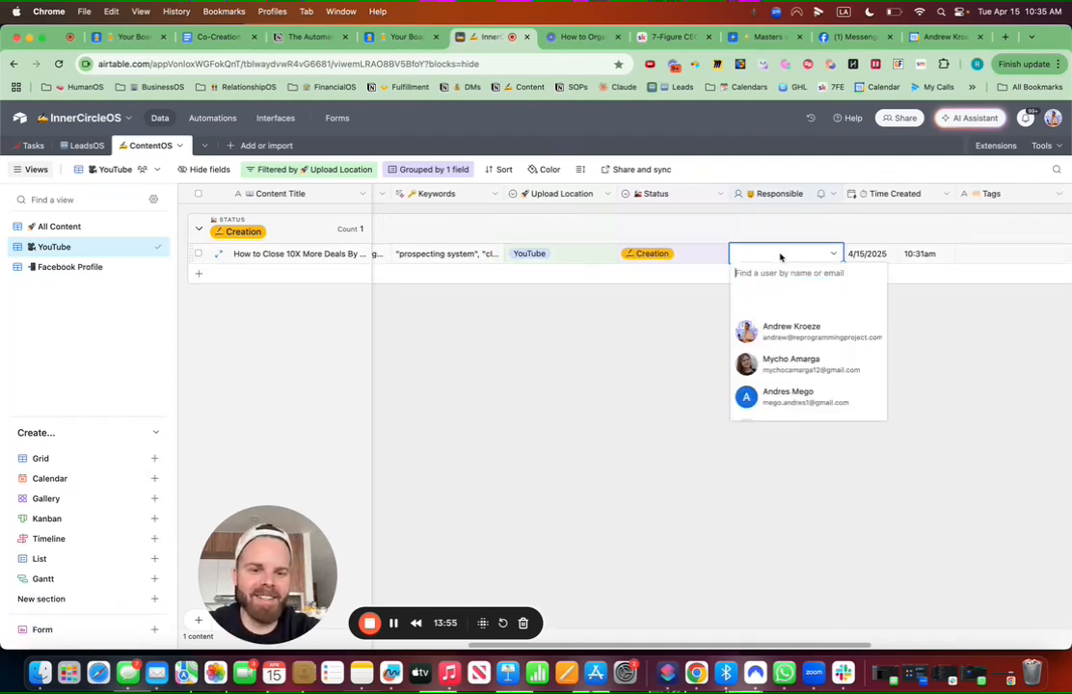
click(776, 330)
Step: Delete the Tags field, move YouTube Description beside Keywords, and open its field settings
scroll(828, 347, right, 5)
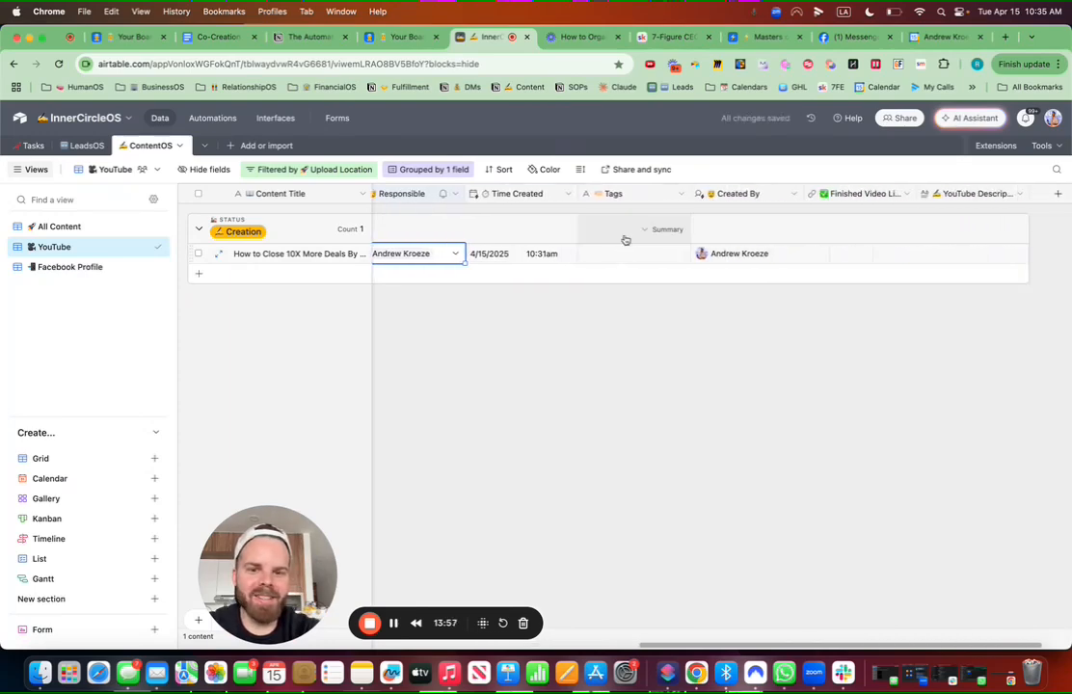
click(681, 193)
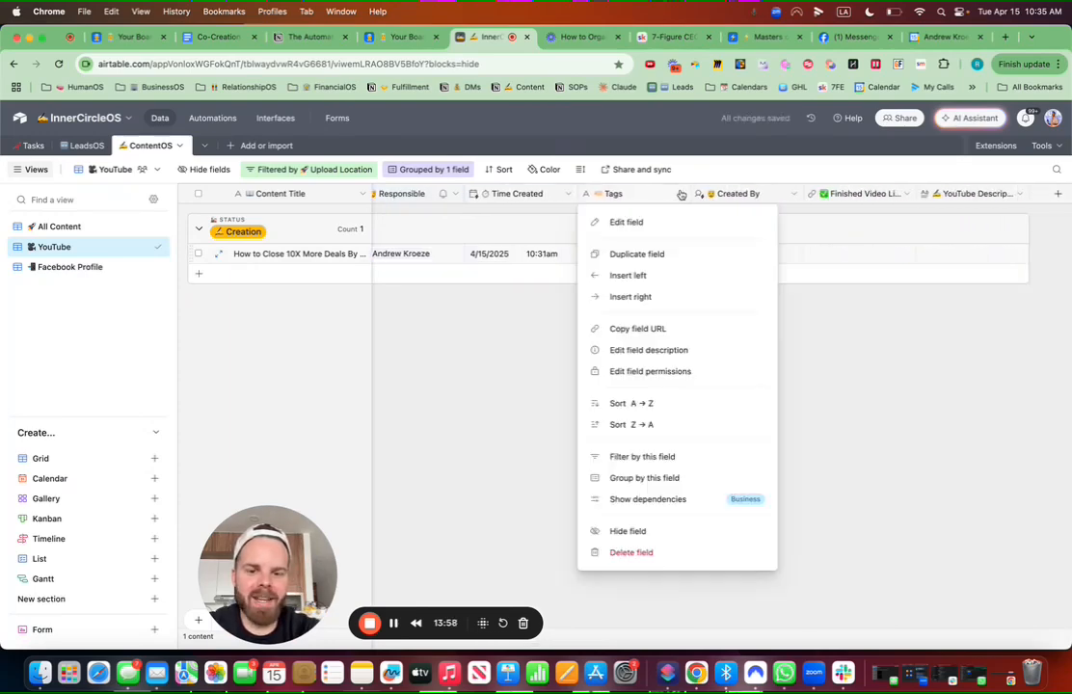
click(632, 553)
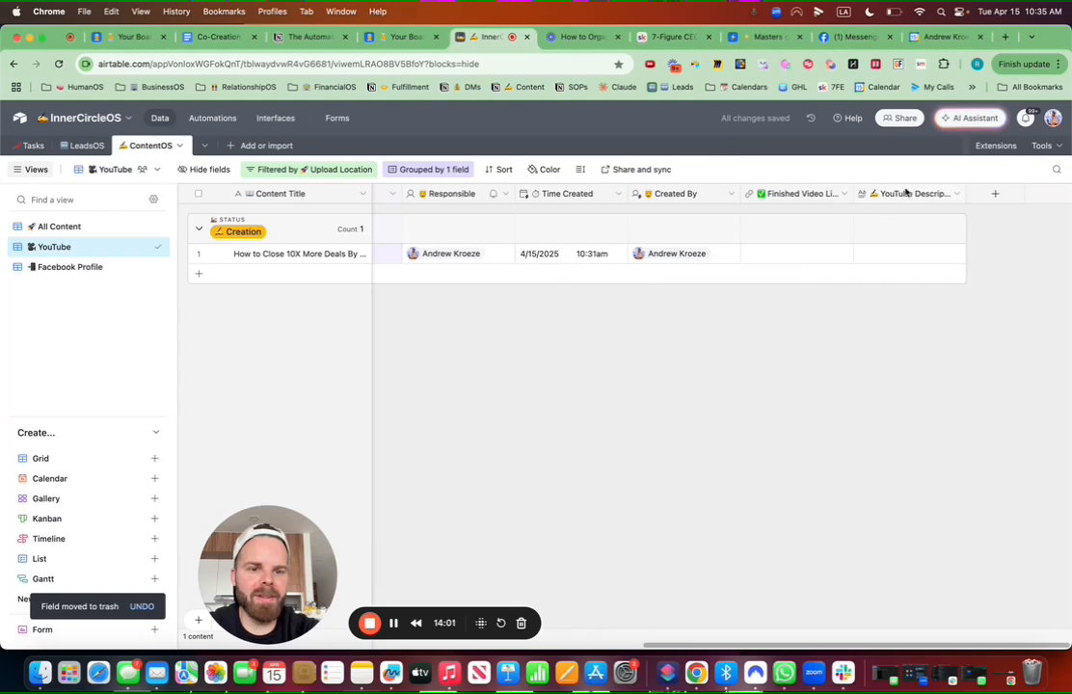
drag(906, 194, 830, 192)
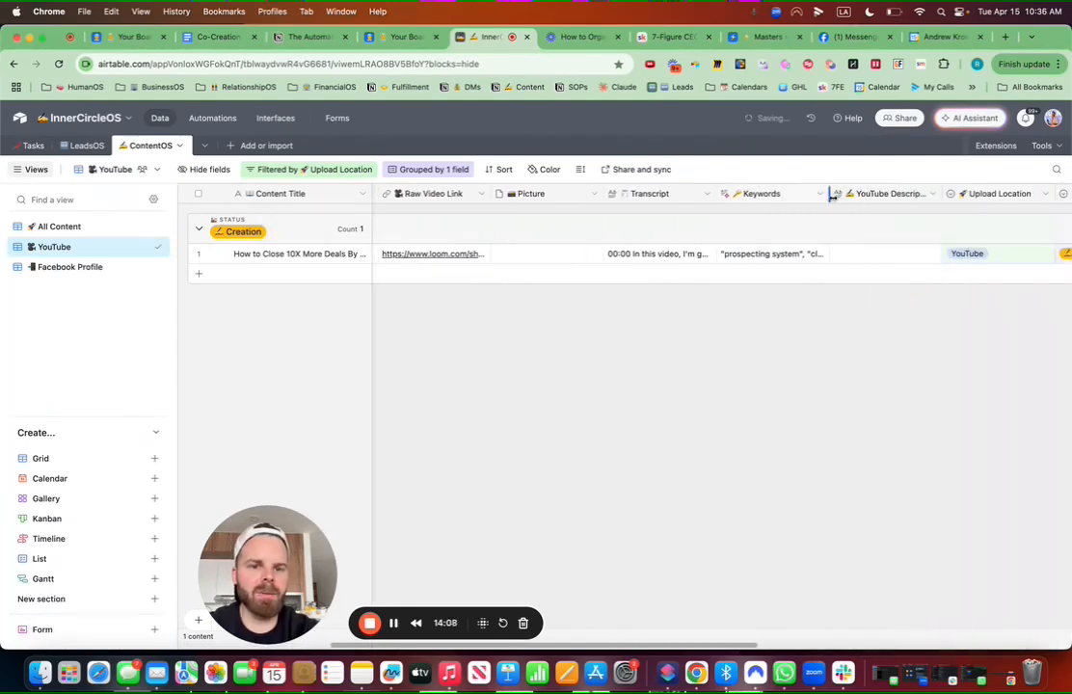
click(932, 197)
click(896, 222)
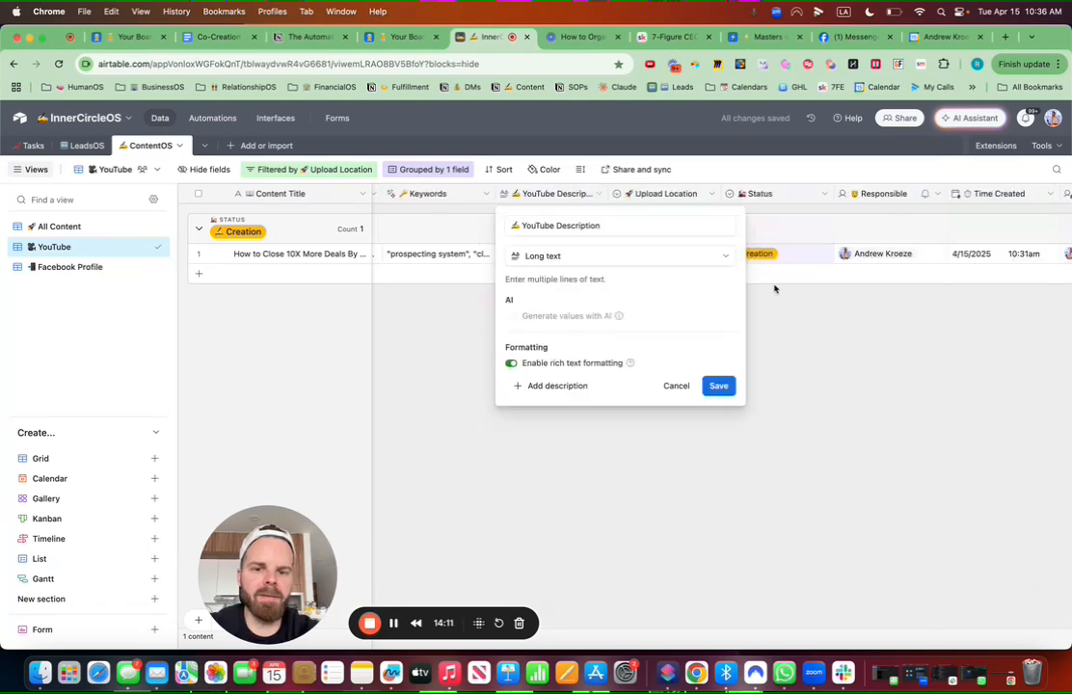
Step: Turn off rich text, enable AI generation, and write 'Create a description for this youtube video based on the transcript to maximize views' with a {Transcript} reference
click(511, 363)
click(511, 318)
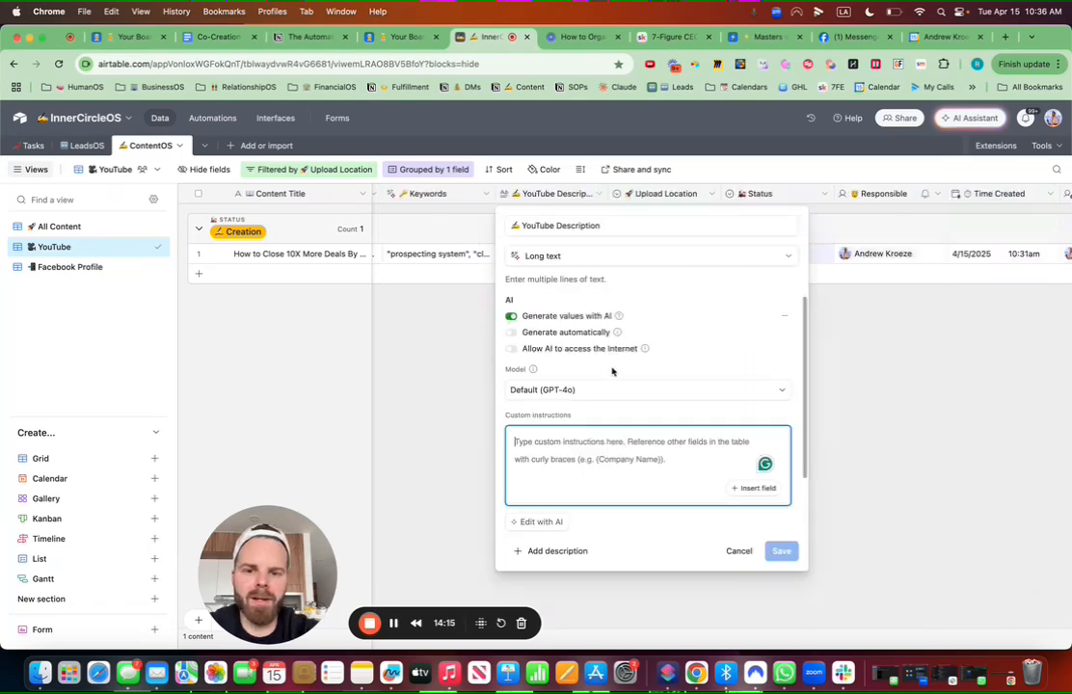
text(Create a description)
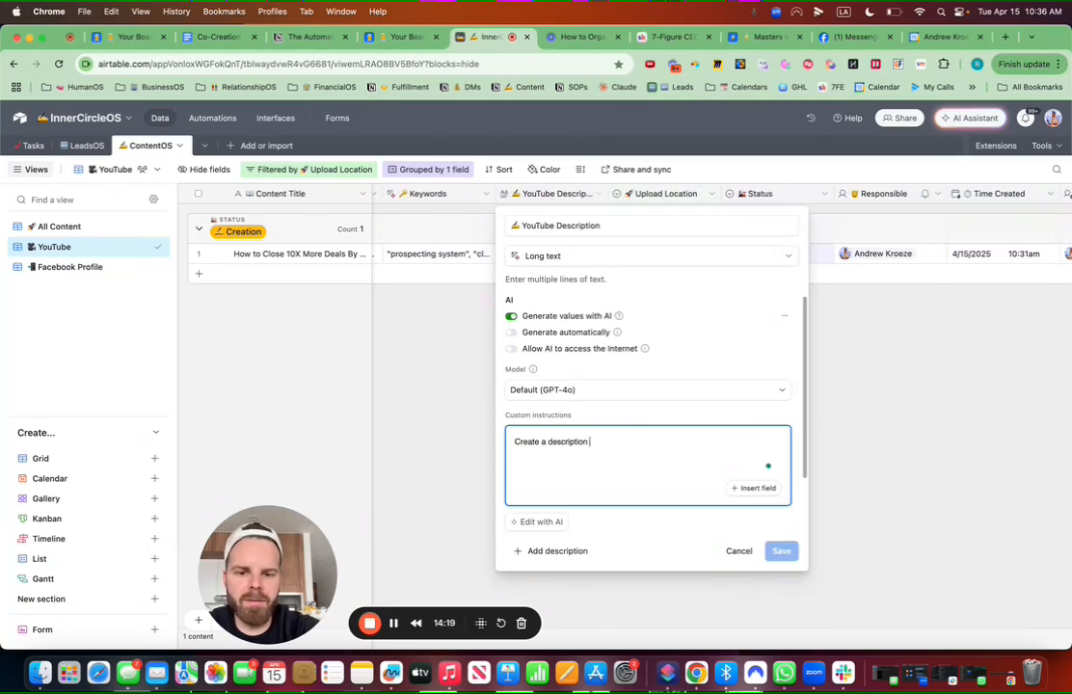
text( for this youtube vi)
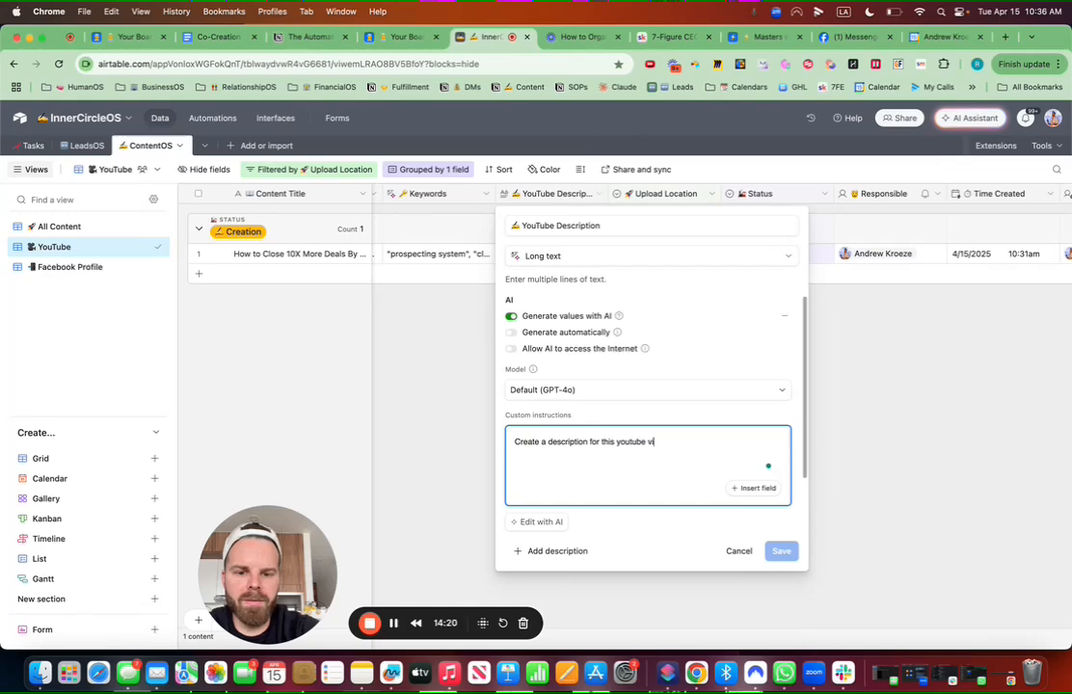
text(deo based on the transcript)
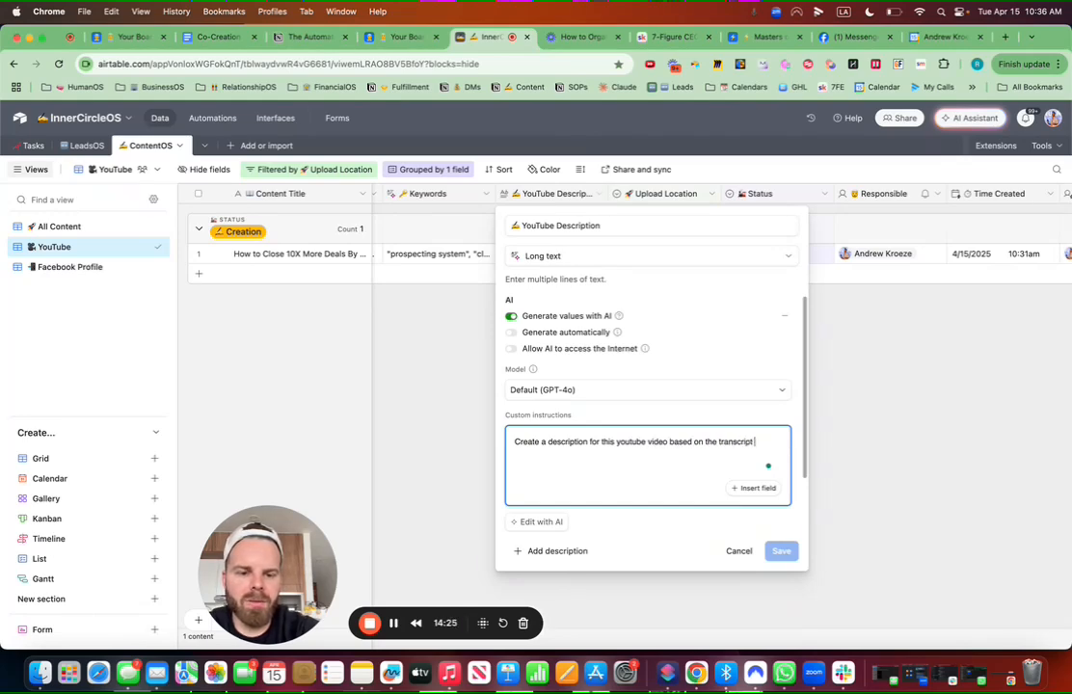
text( to maximize)
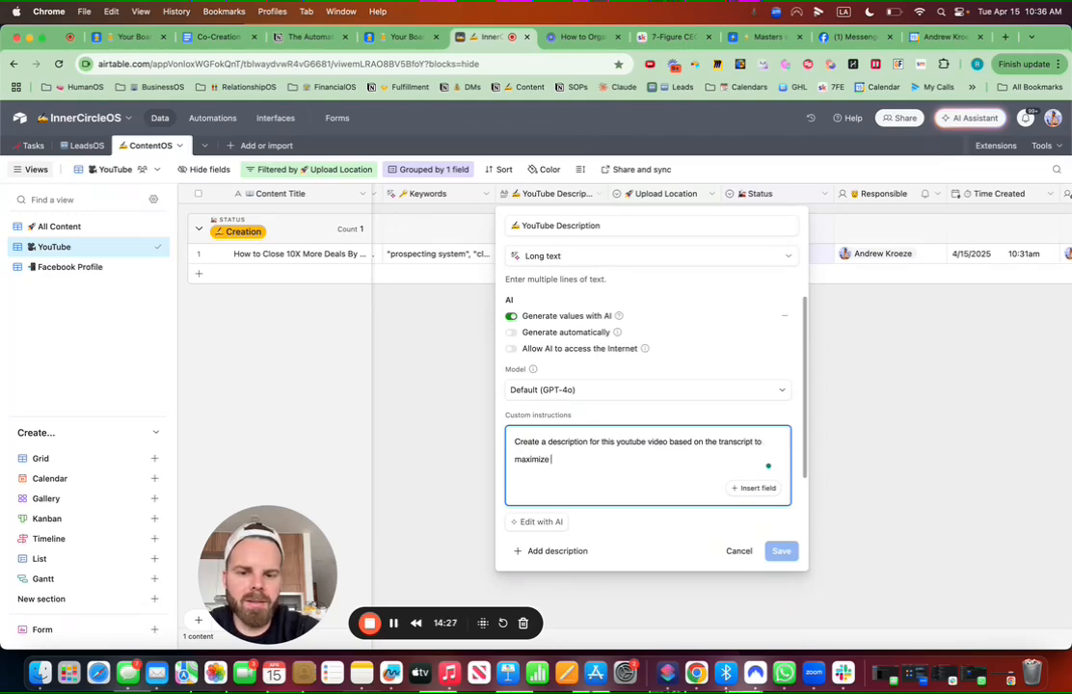
text( views on the yout)
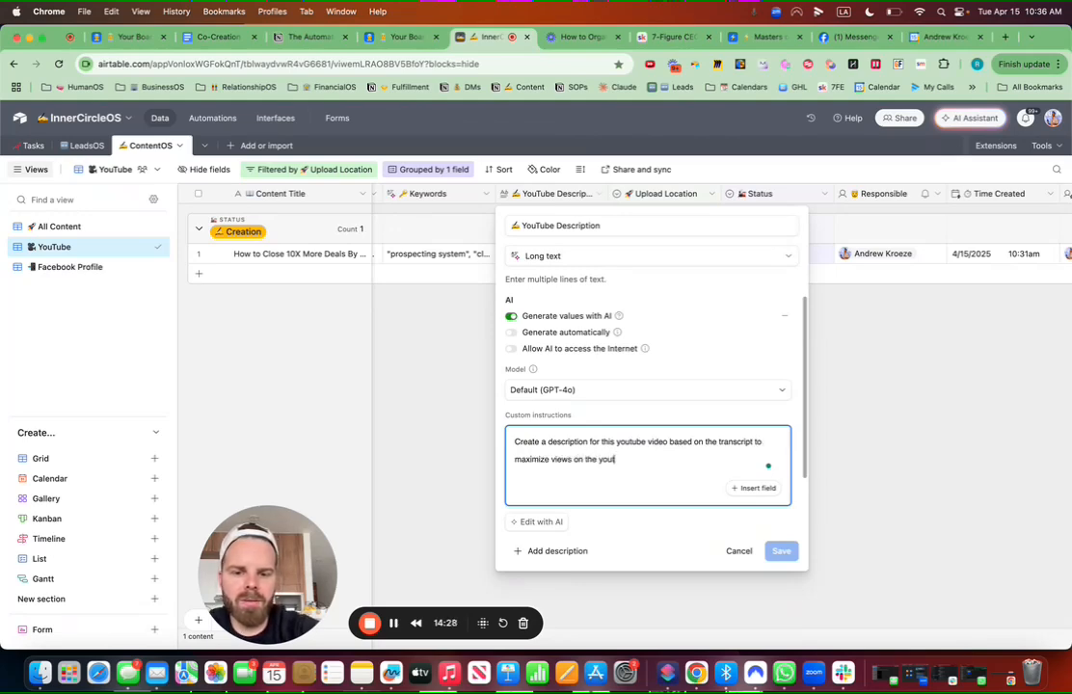
text(ube video.)
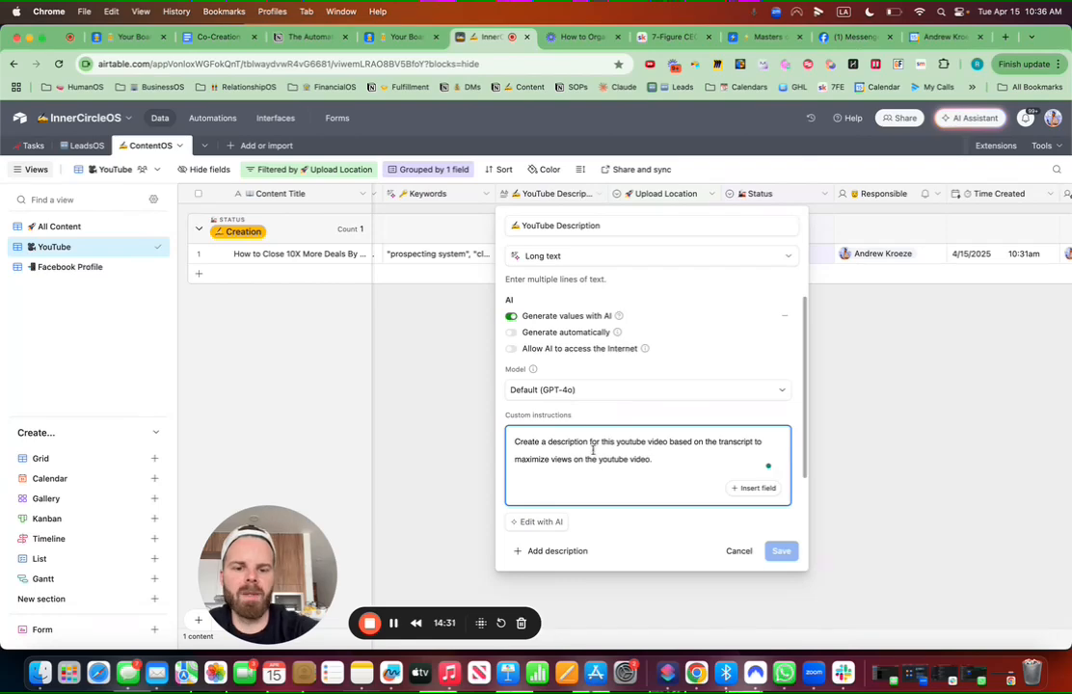
key(Return)
key(Return)
text({)
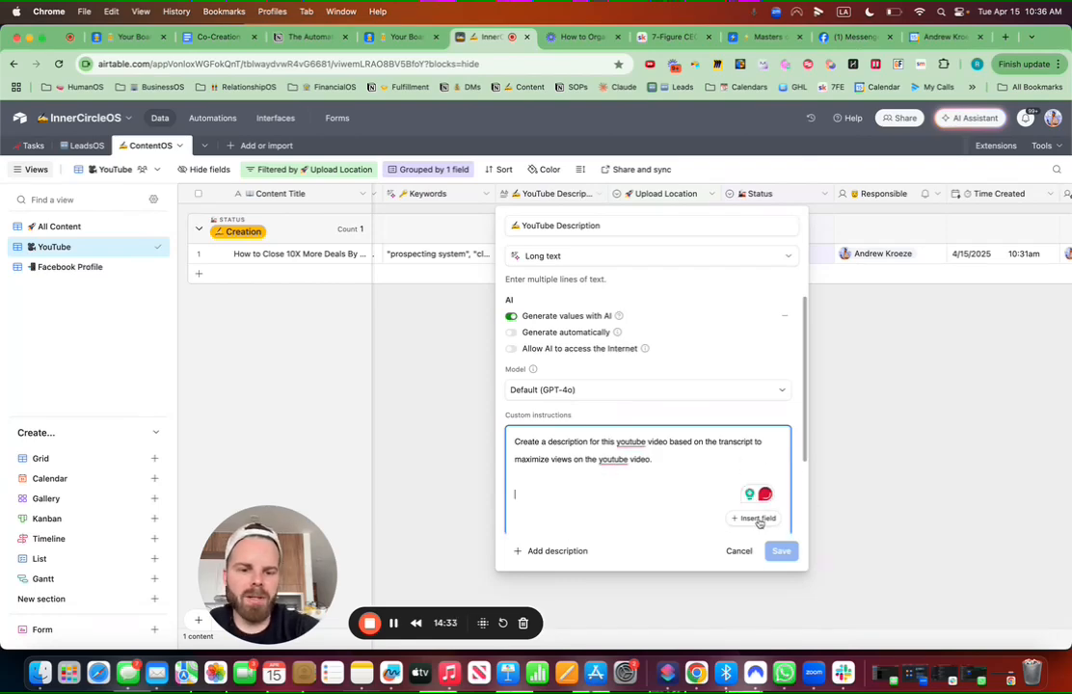
text(tr)
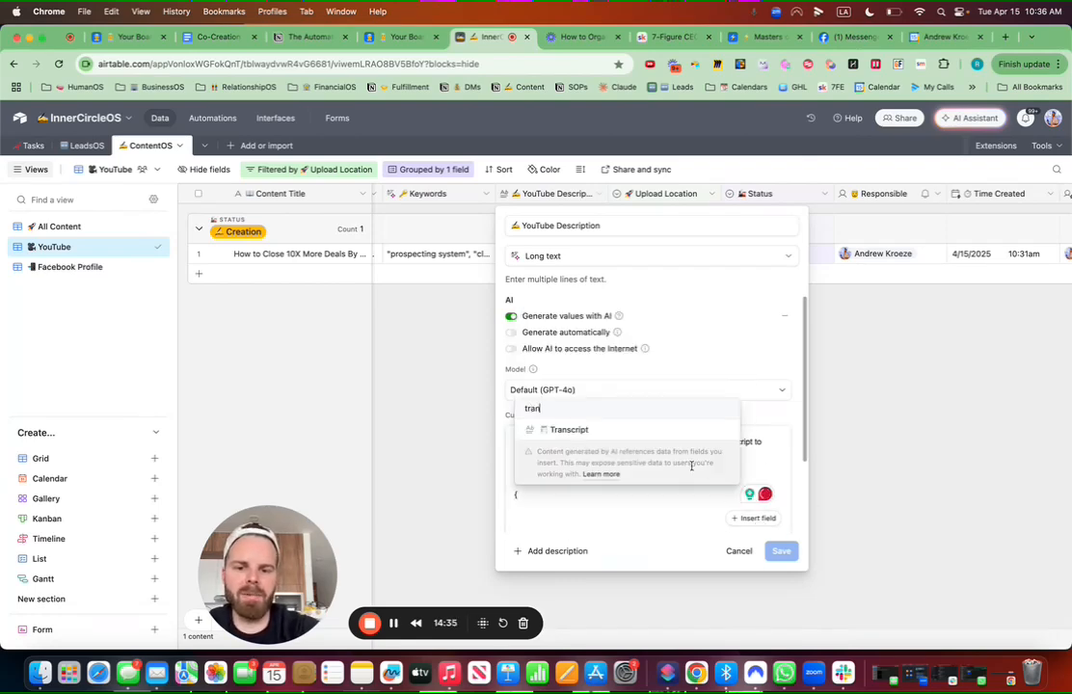
text(an)
key(Return)
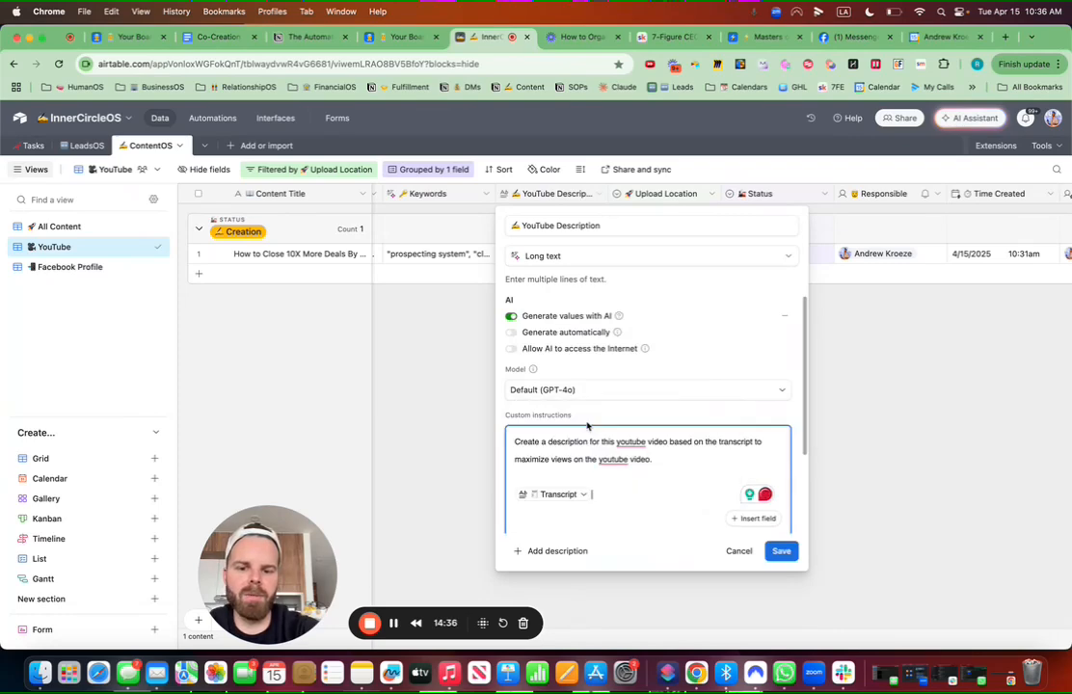
click(664, 464)
key(Return)
key(Return)
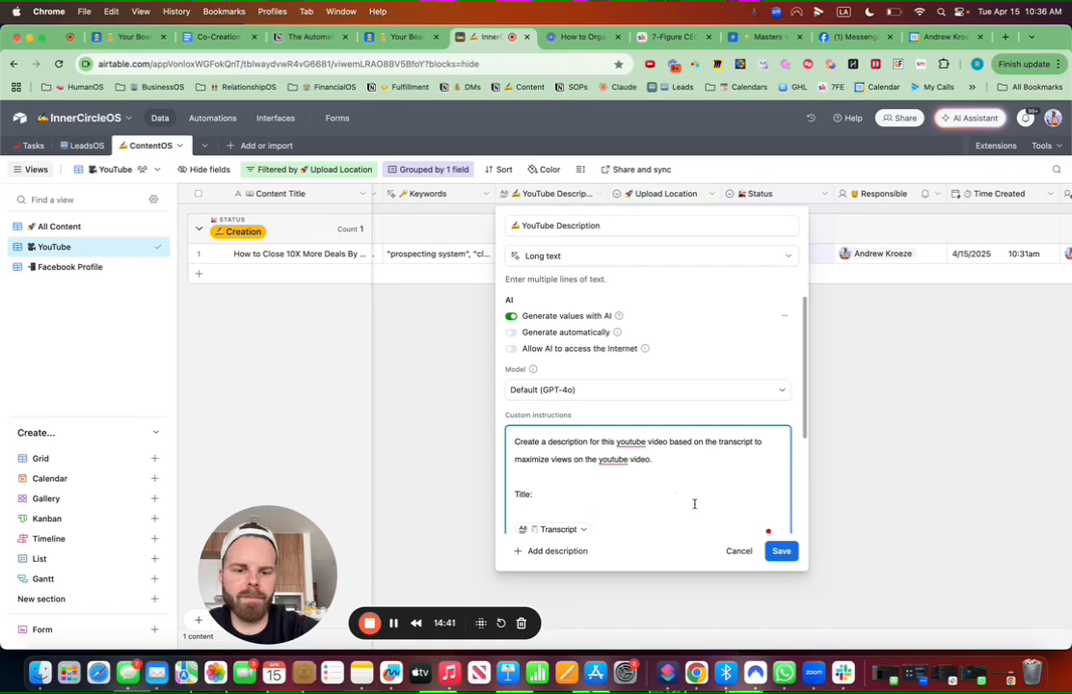
Step: Insert the {Title} field token, label the Transcript reference, and save the field
scroll(710, 485, down, 2)
click(750, 487)
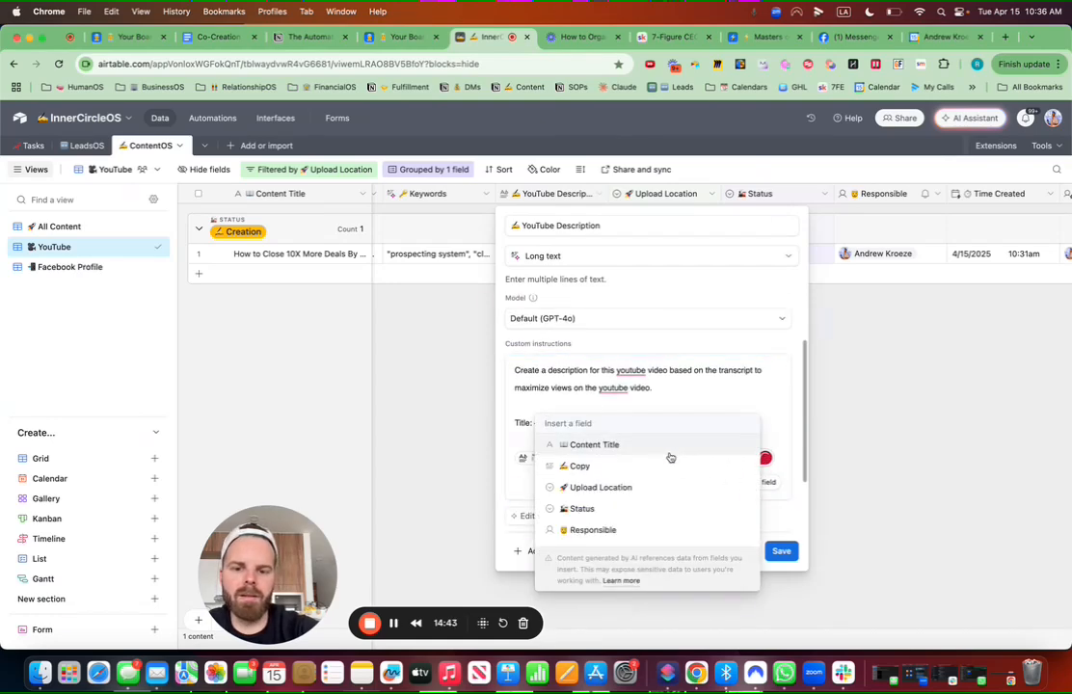
text(title)
click(579, 467)
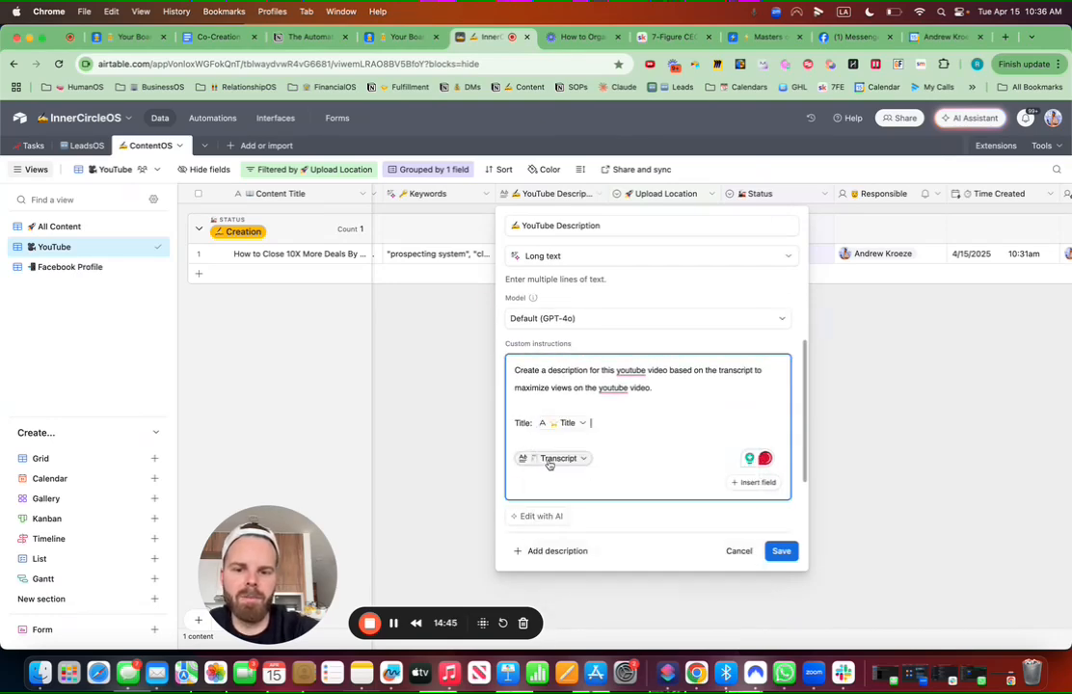
click(512, 458)
text(Transcript)
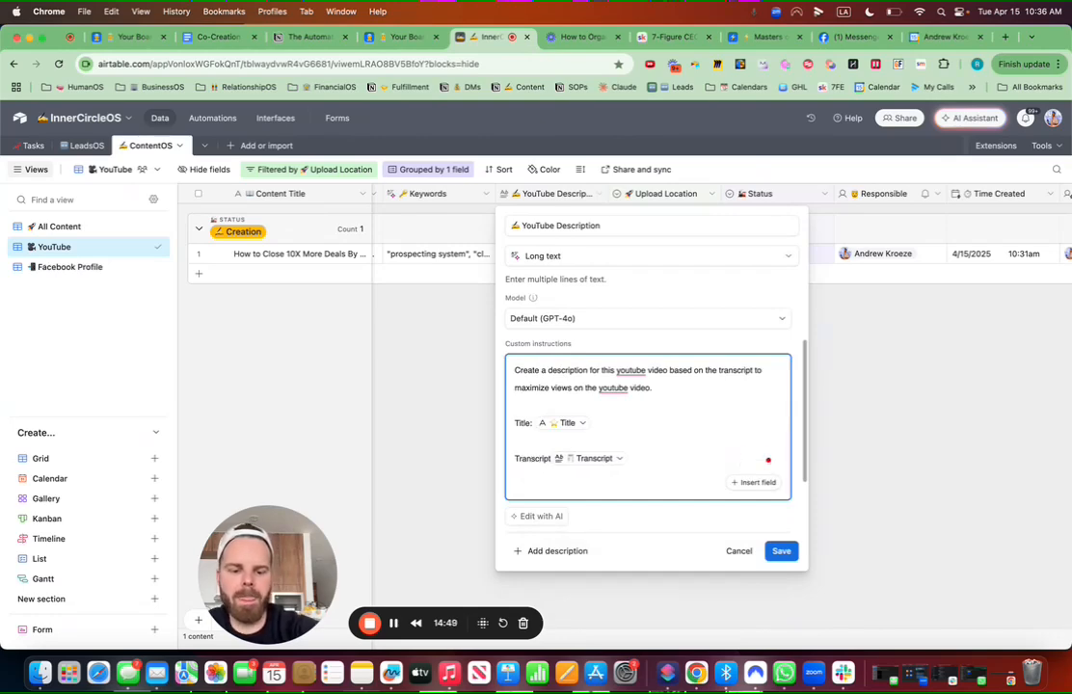
click(781, 551)
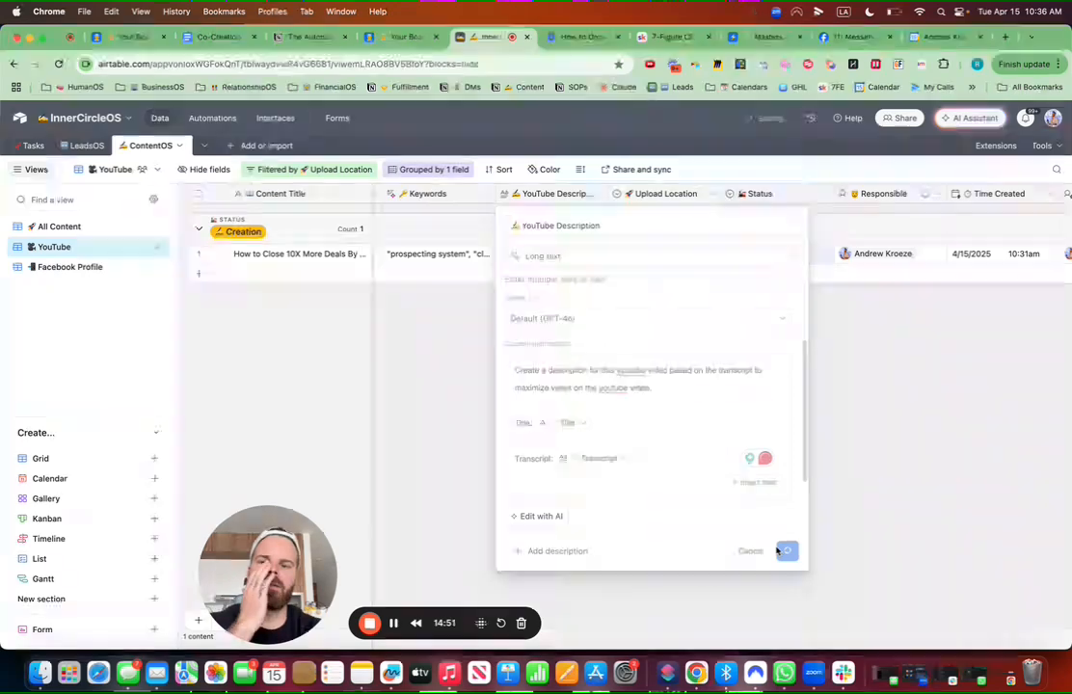
Step: Generate the AI YouTube Description for the How to Close 10X More Deals record
scroll(660, 405, left, 10)
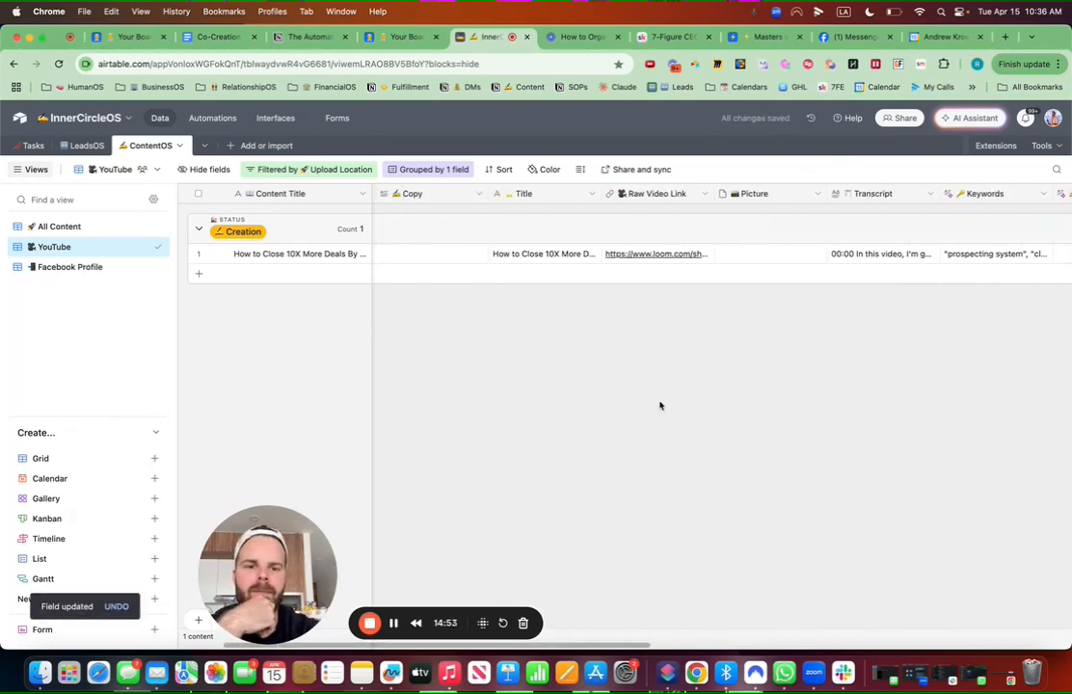
scroll(660, 406, right, 5)
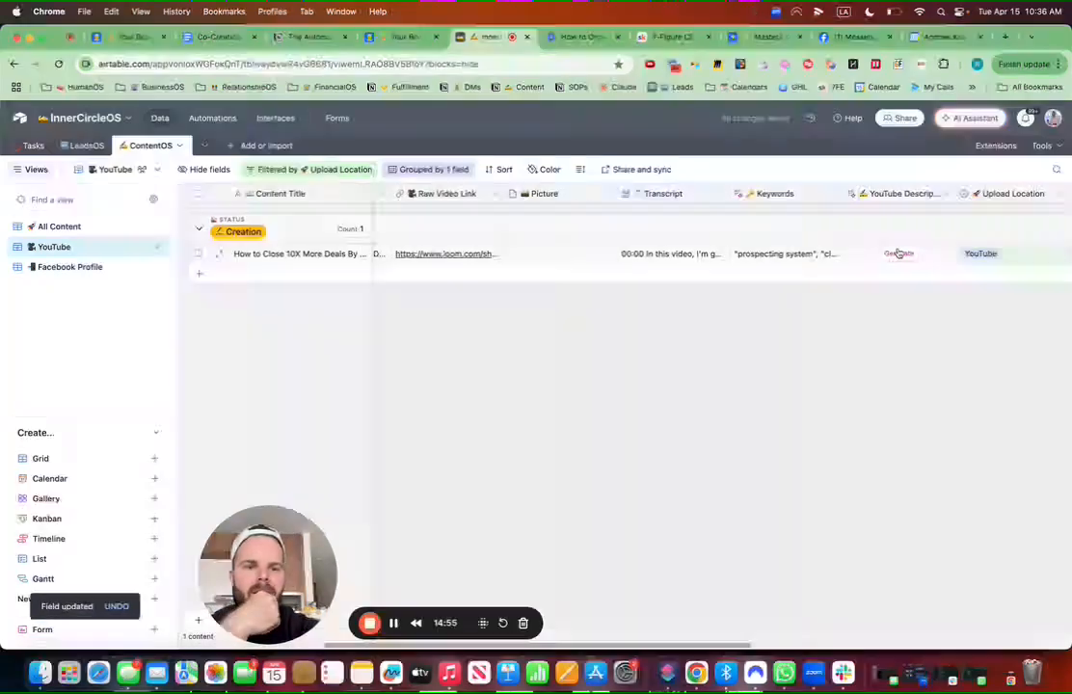
click(899, 252)
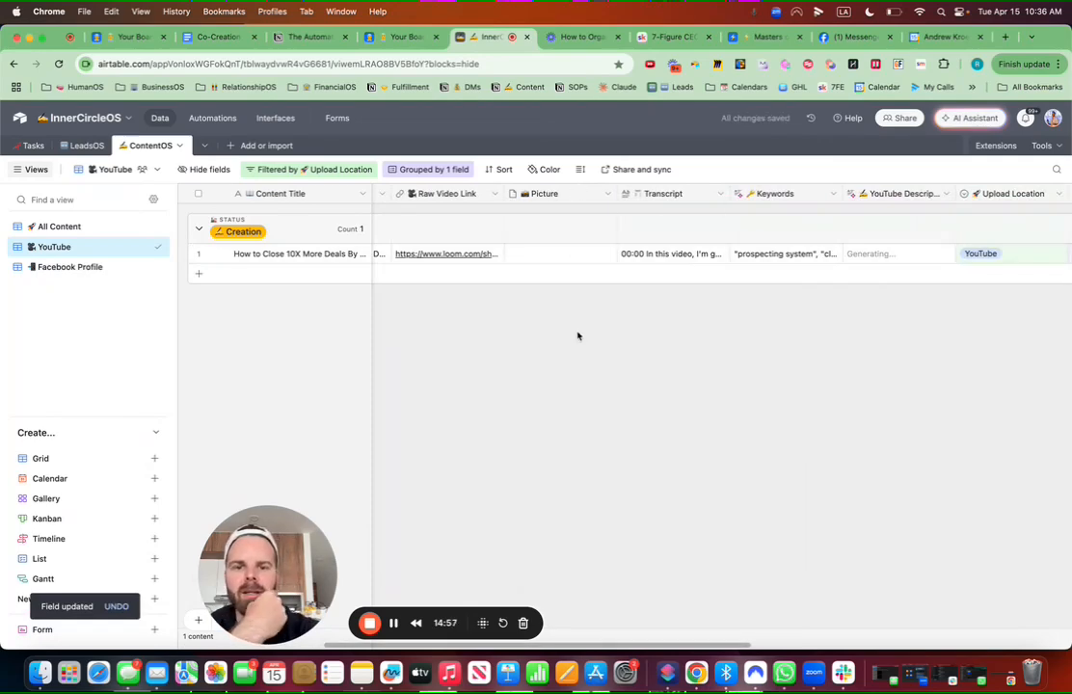
Step: Narrow the Picture column, move Copy after YouTube Description, and bring up the Loom video page
drag(618, 194, 591, 193)
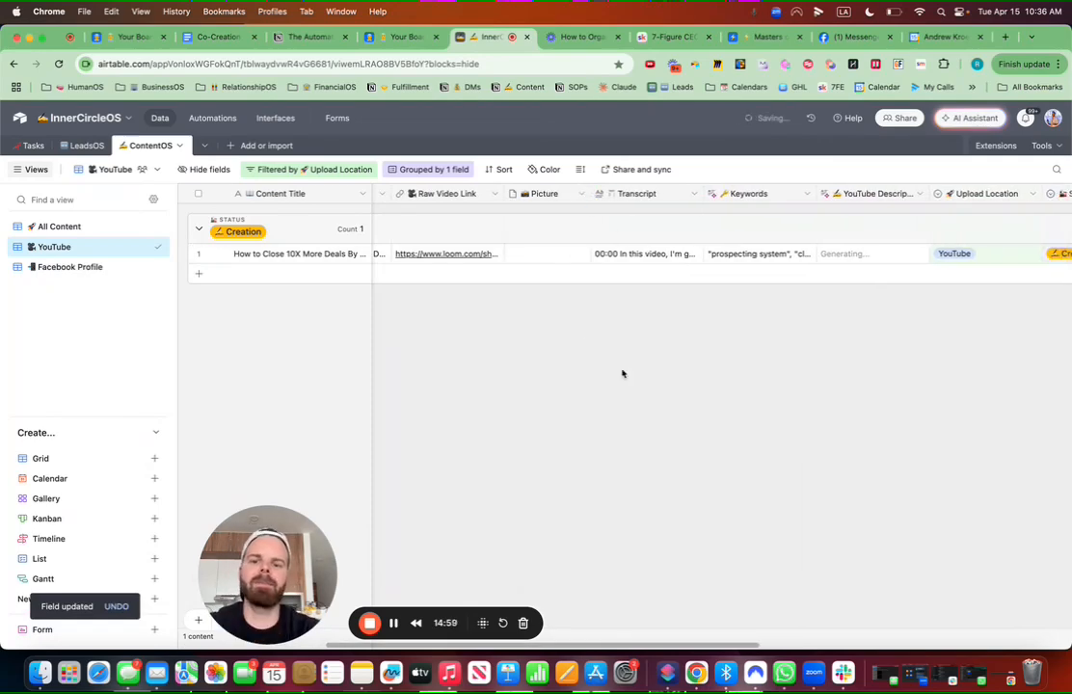
scroll(622, 371, left, 5)
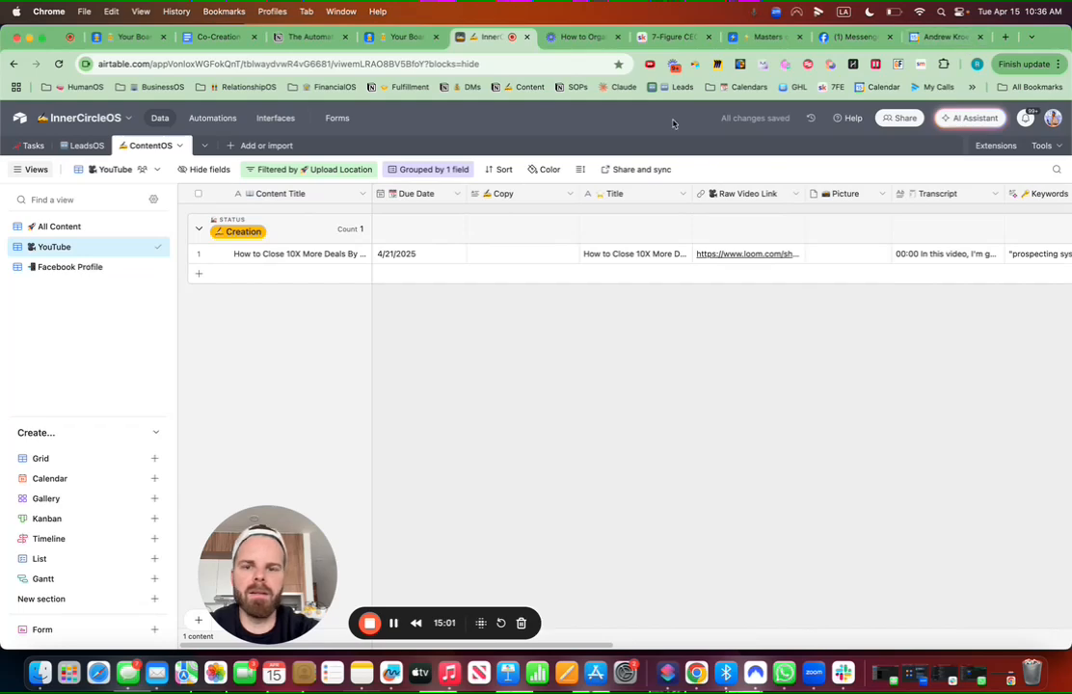
drag(518, 197, 591, 376)
scroll(591, 376, left, 5)
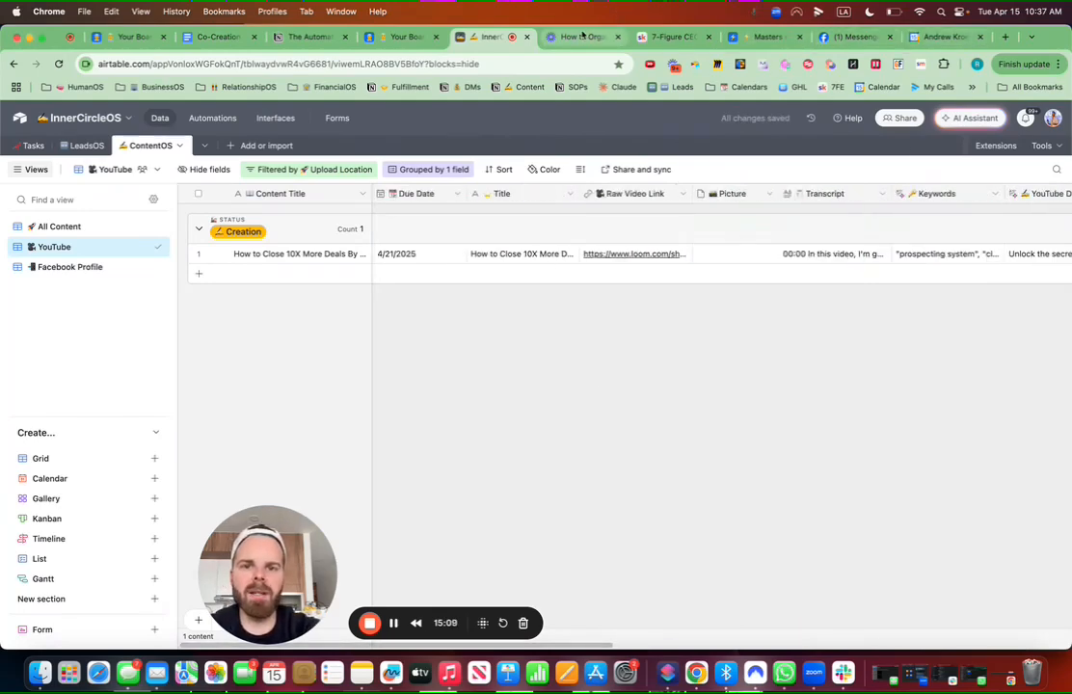
click(582, 36)
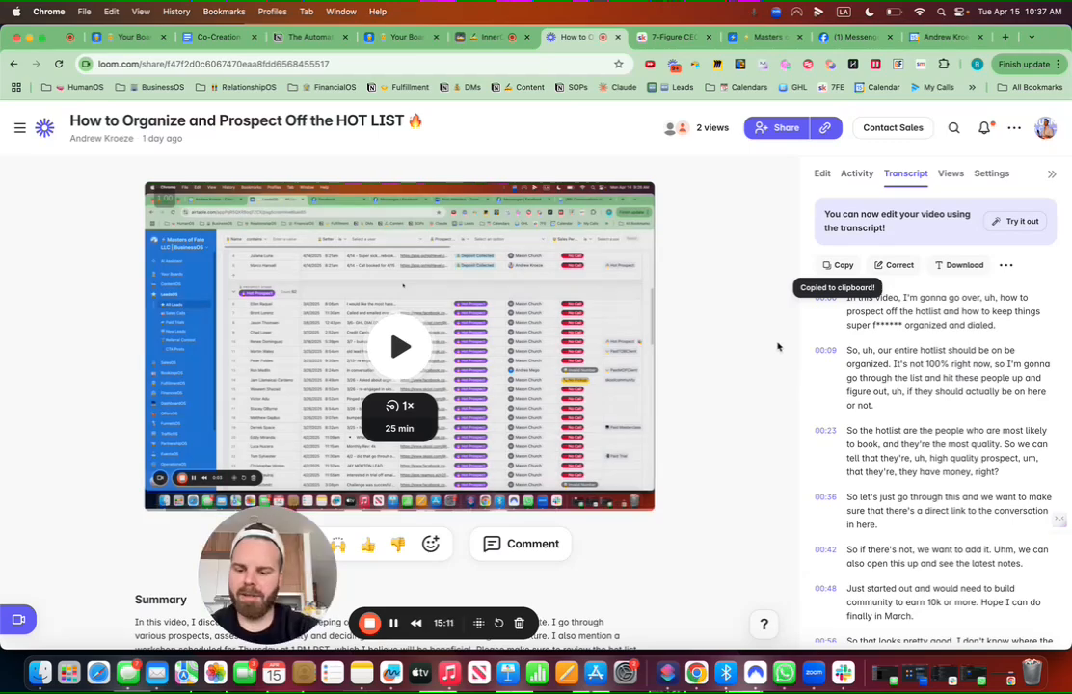
Step: Screenshot the Loom HOT LIST video's title and thumbnail, then return to the ContentOS table
key(super+shift+4)
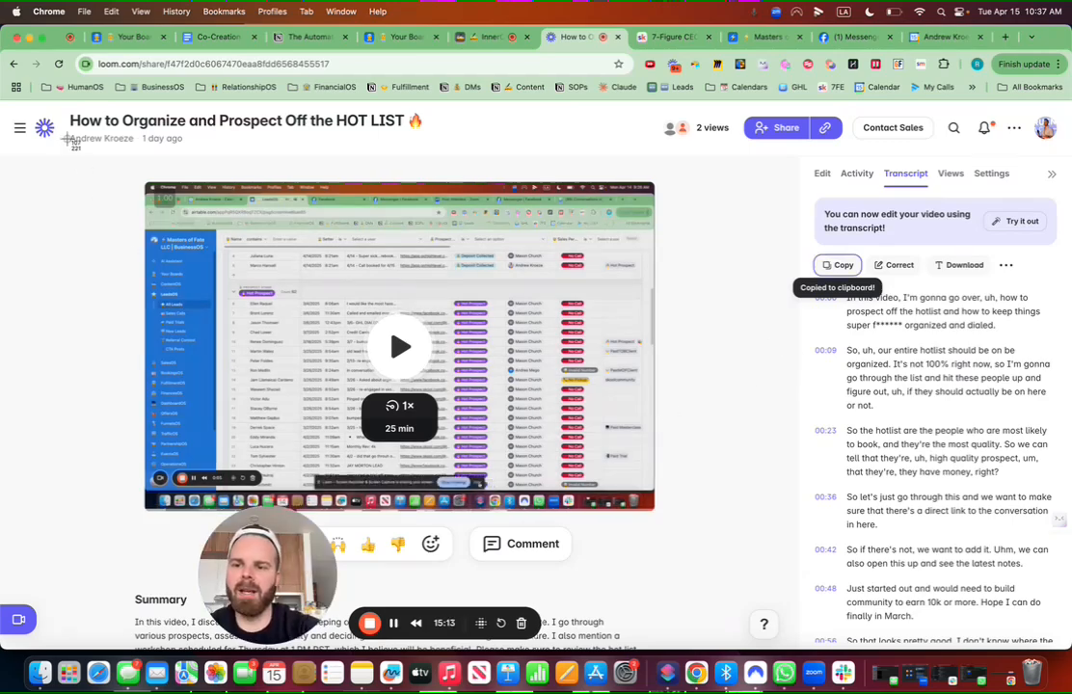
drag(68, 138, 709, 519)
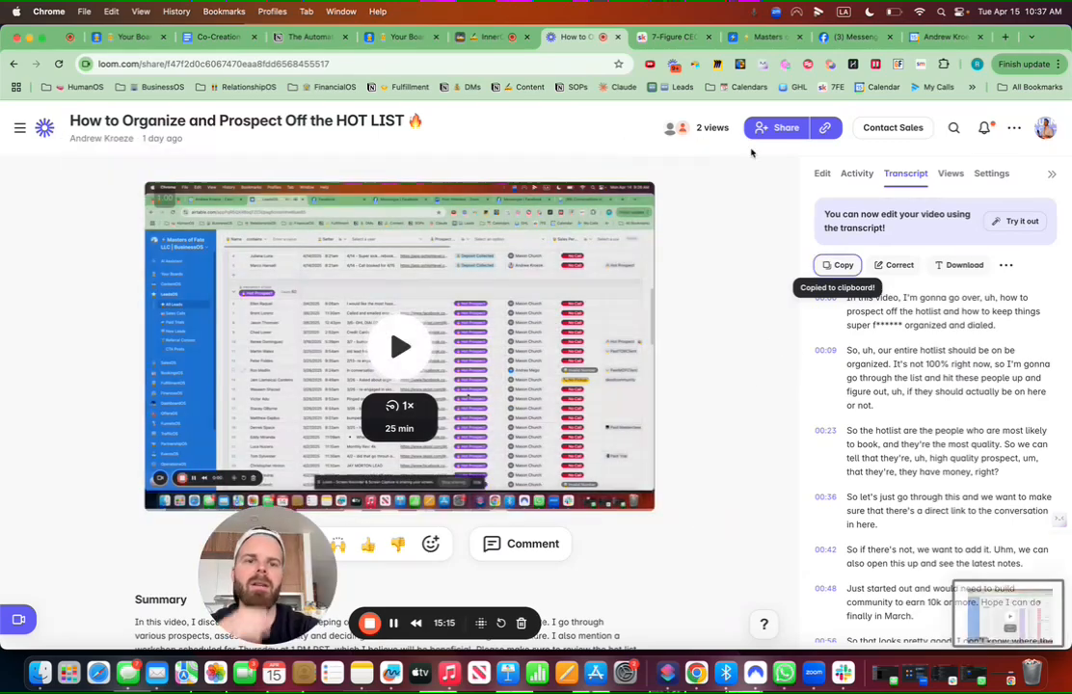
click(406, 38)
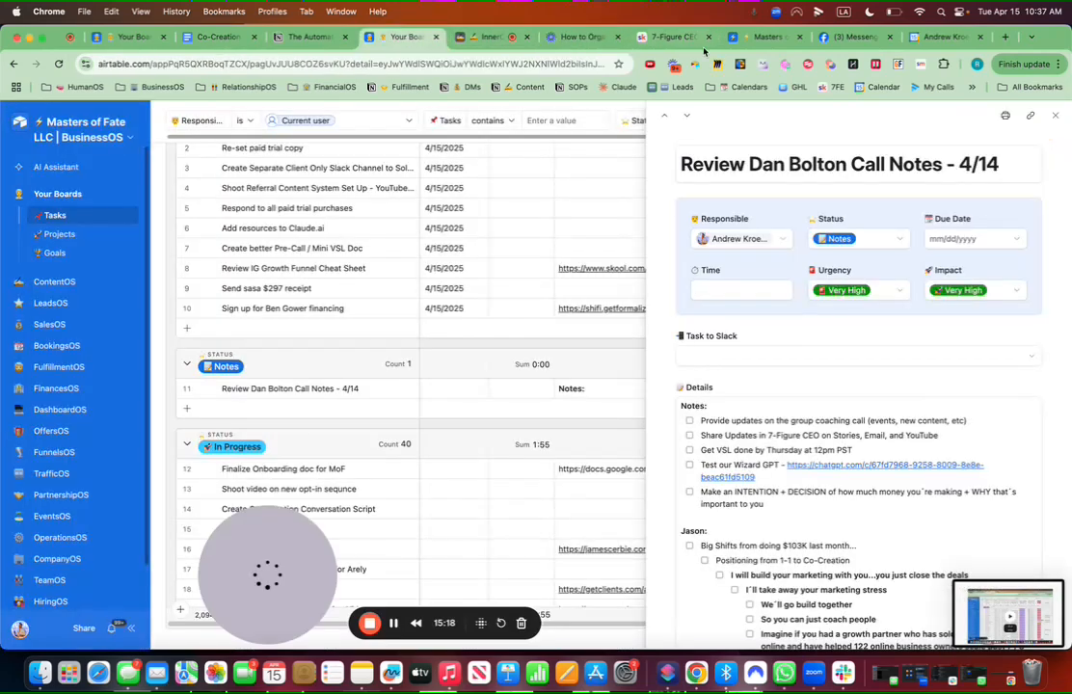
click(496, 41)
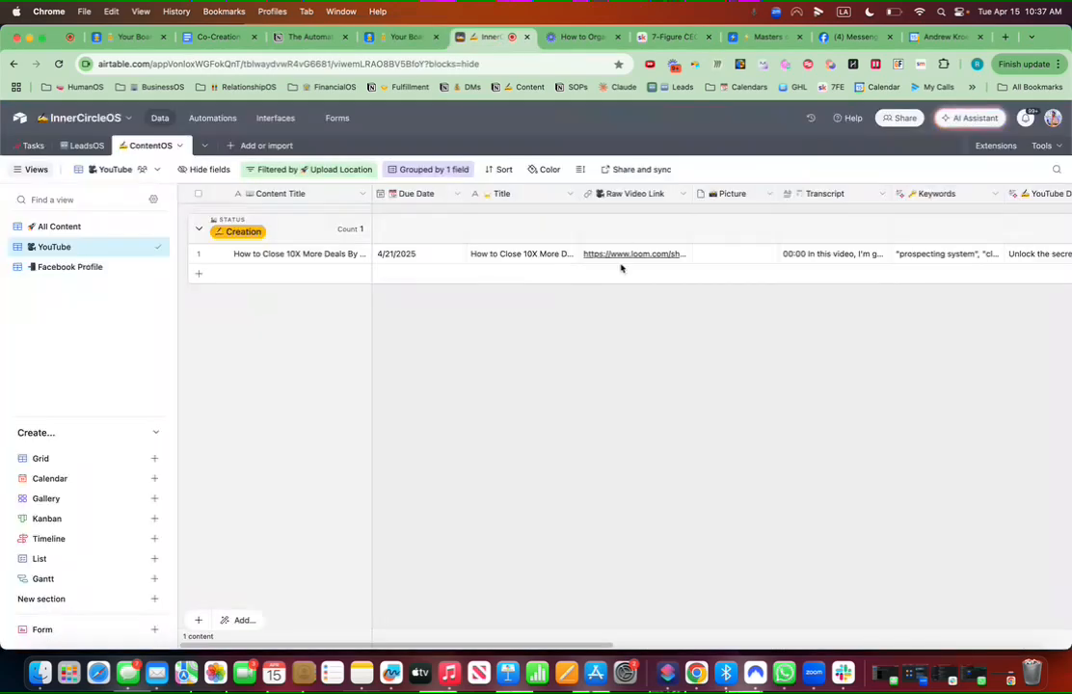
Step: Open the attachment upload options for the How to Close 10X More Deals record's Picture cell
click(706, 253)
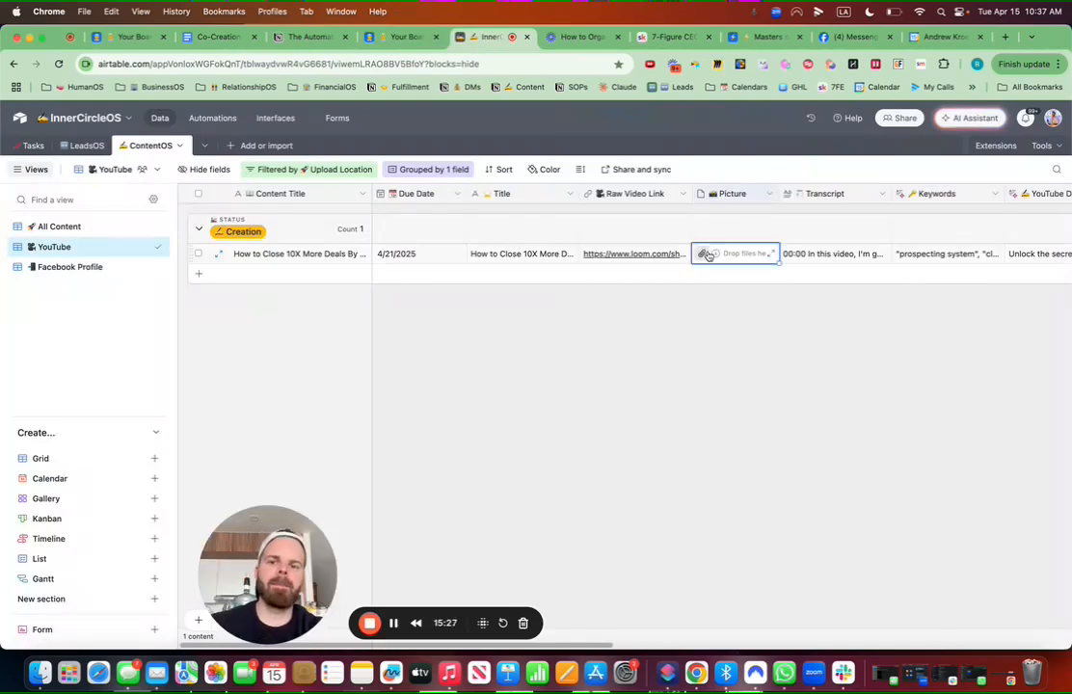
click(707, 255)
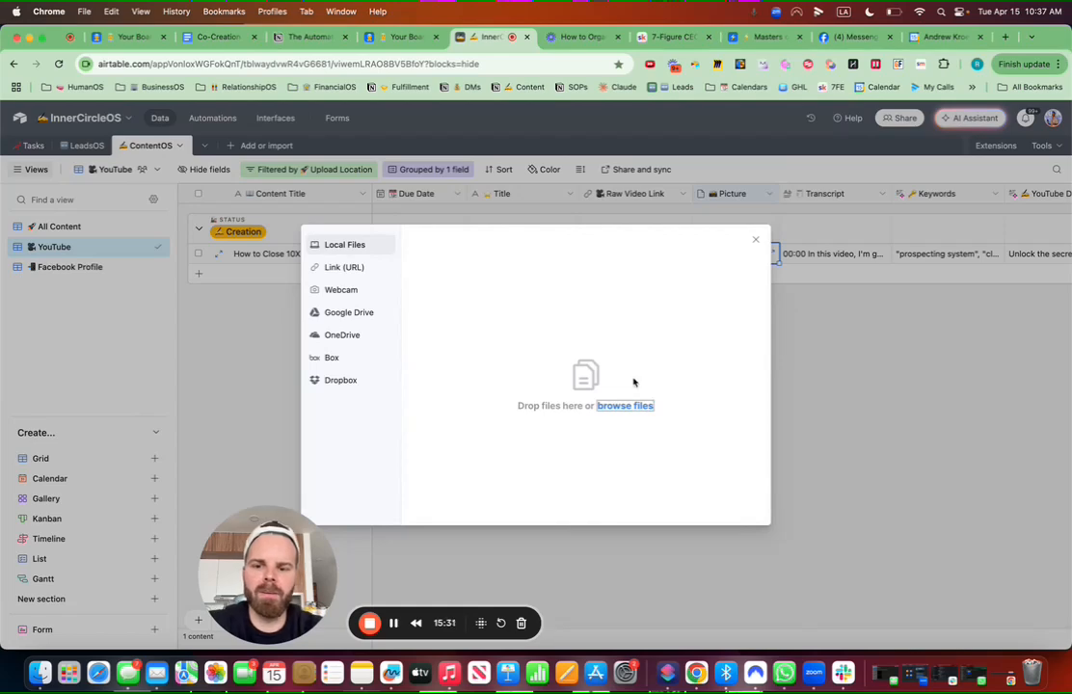
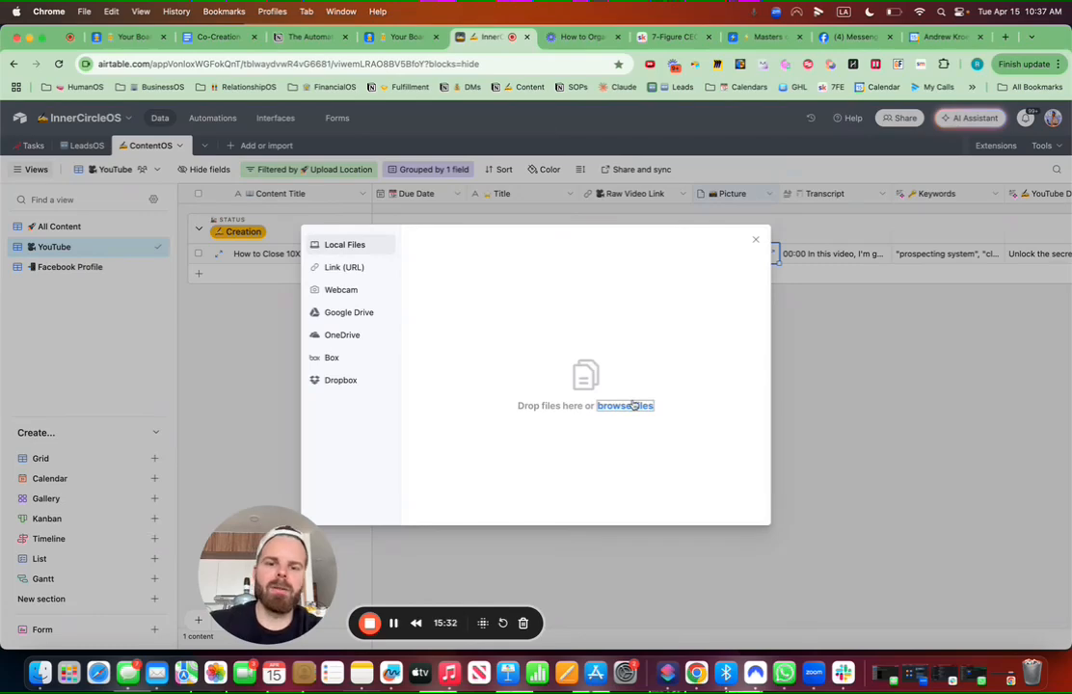
Step: Upload the latest Desktop screenshot into the record's Picture field
click(633, 406)
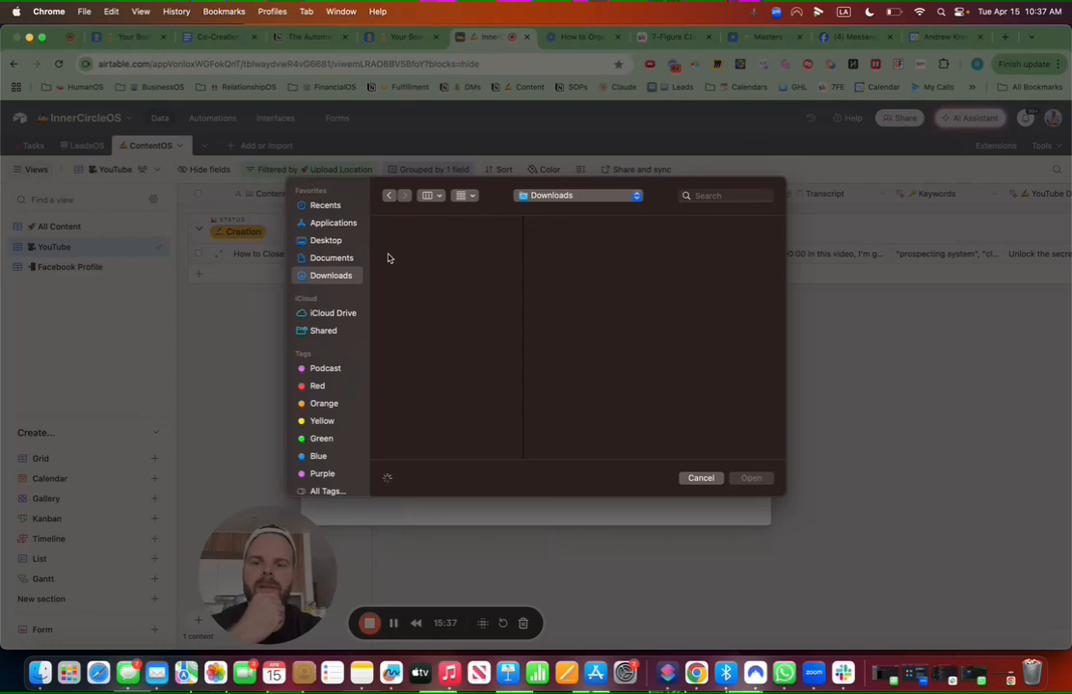
click(332, 258)
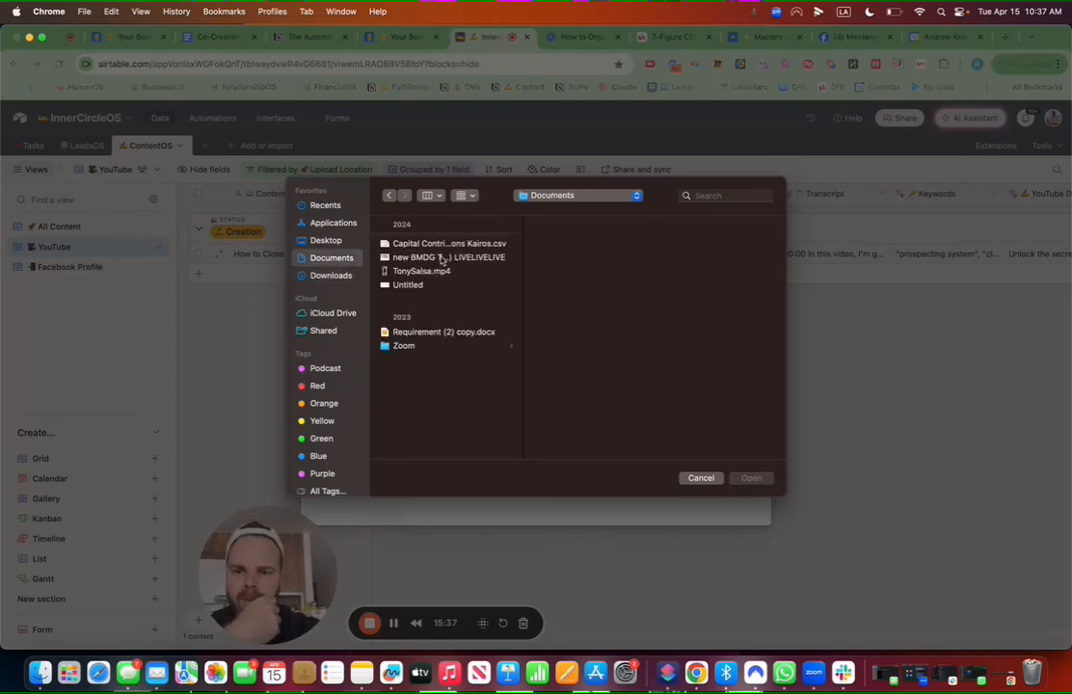
click(333, 243)
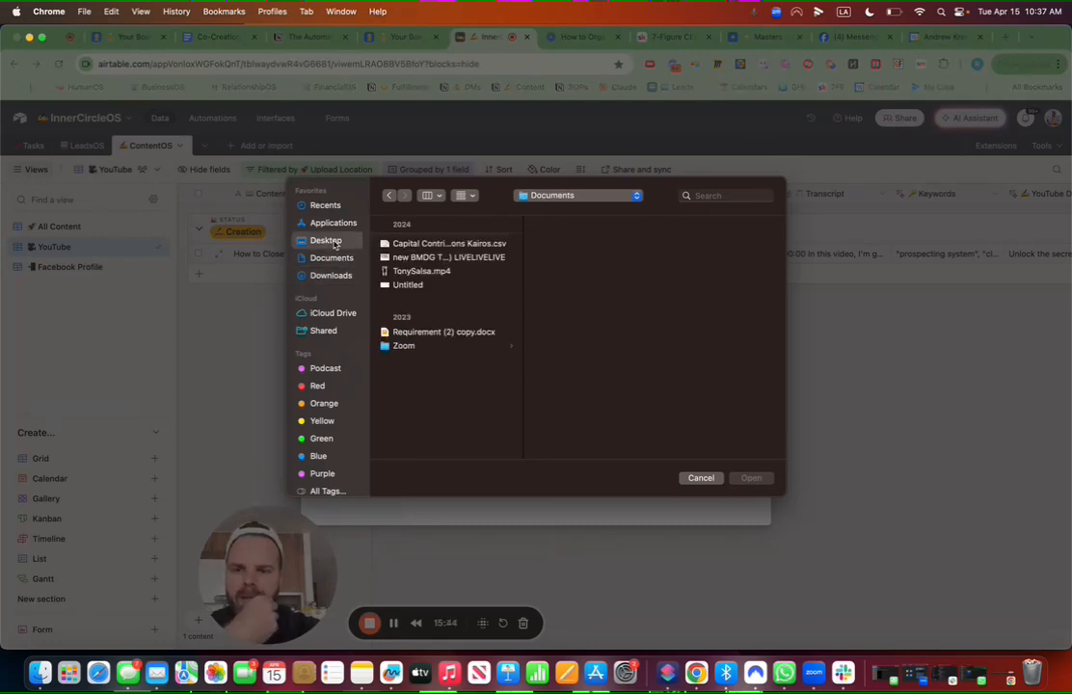
click(425, 244)
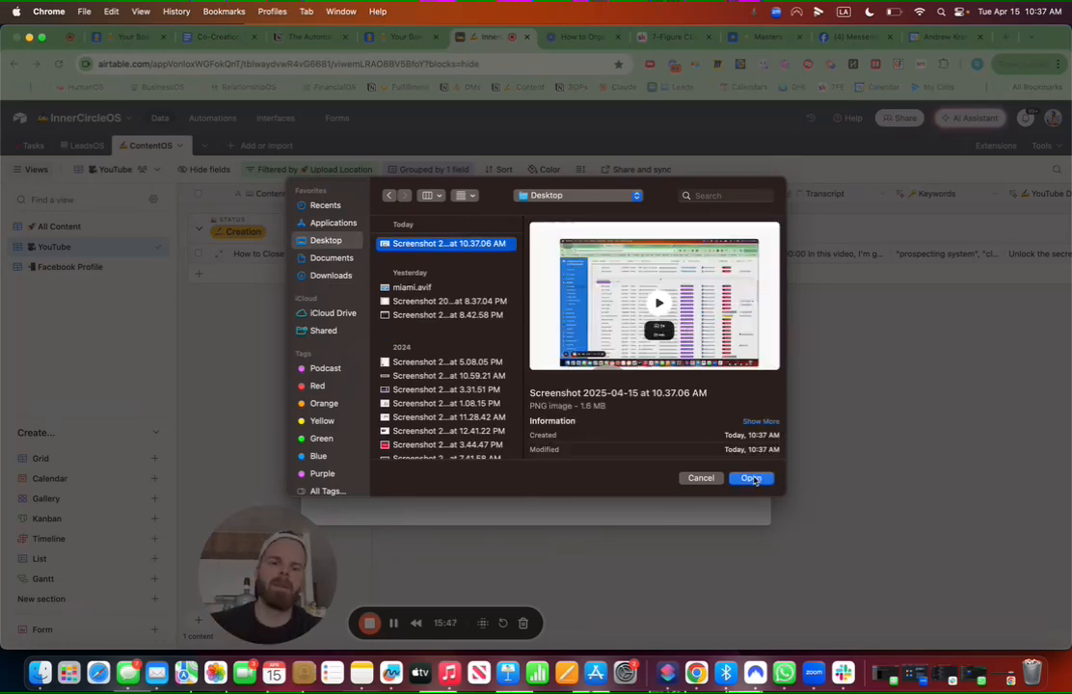
click(751, 480)
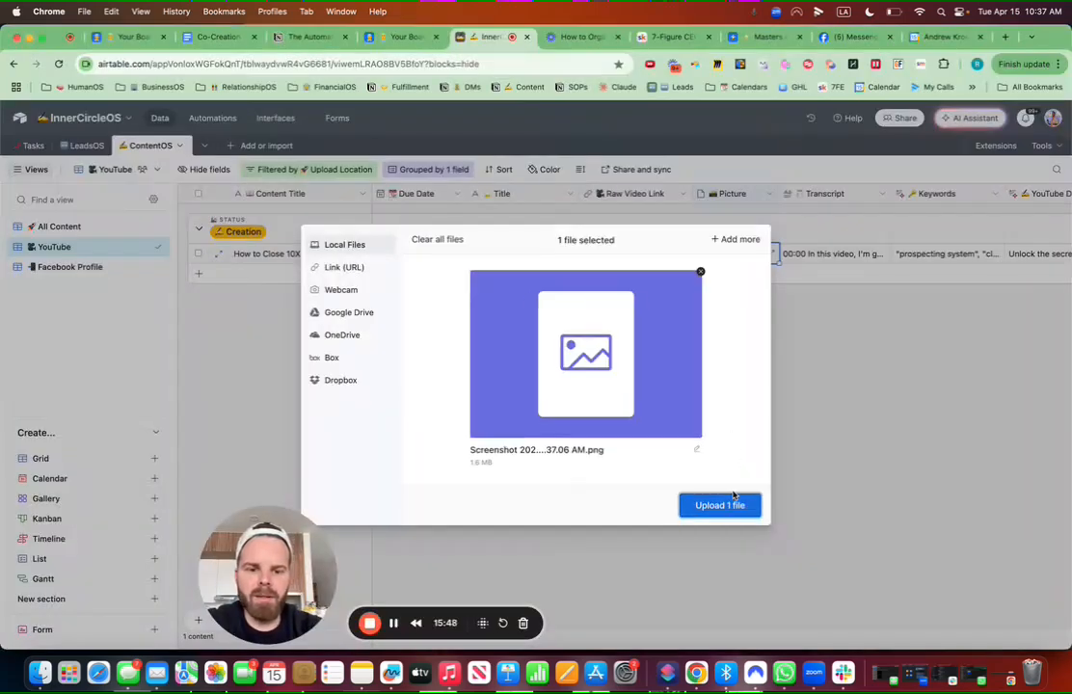
click(719, 502)
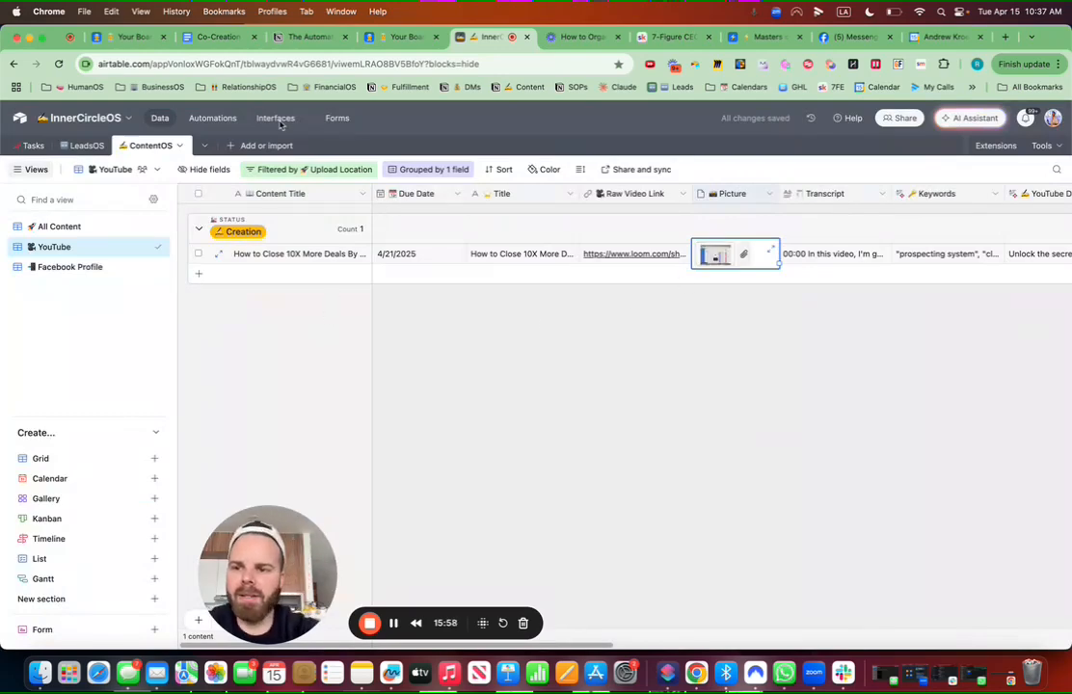
Step: Switch to the All Content view and scroll across its columns
click(64, 228)
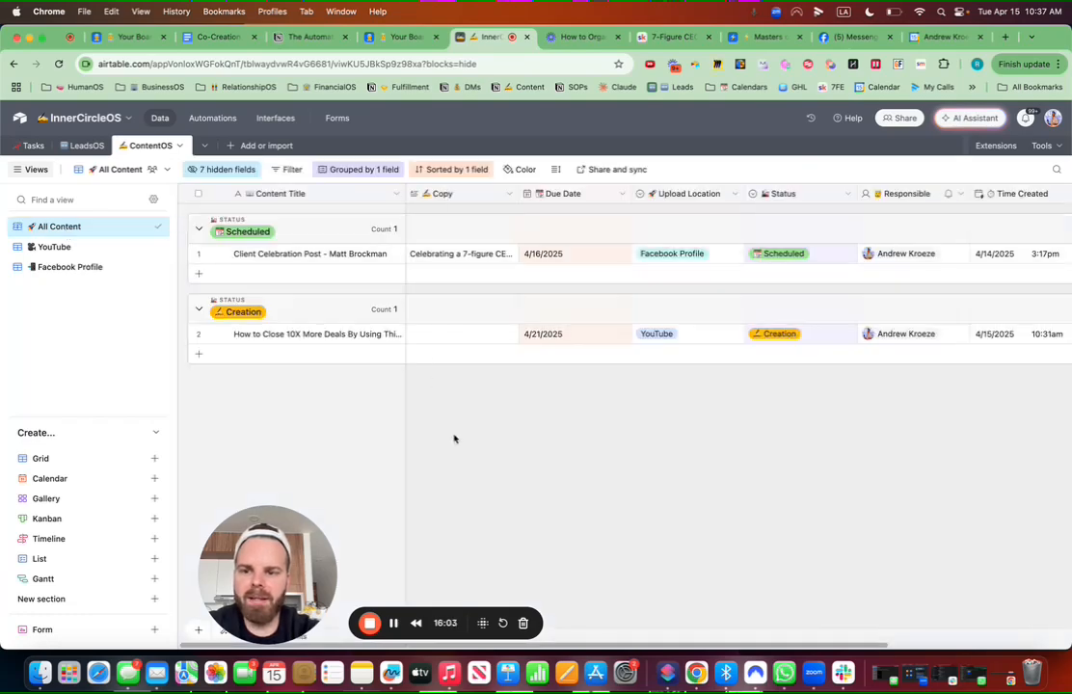
scroll(615, 349, right, 2)
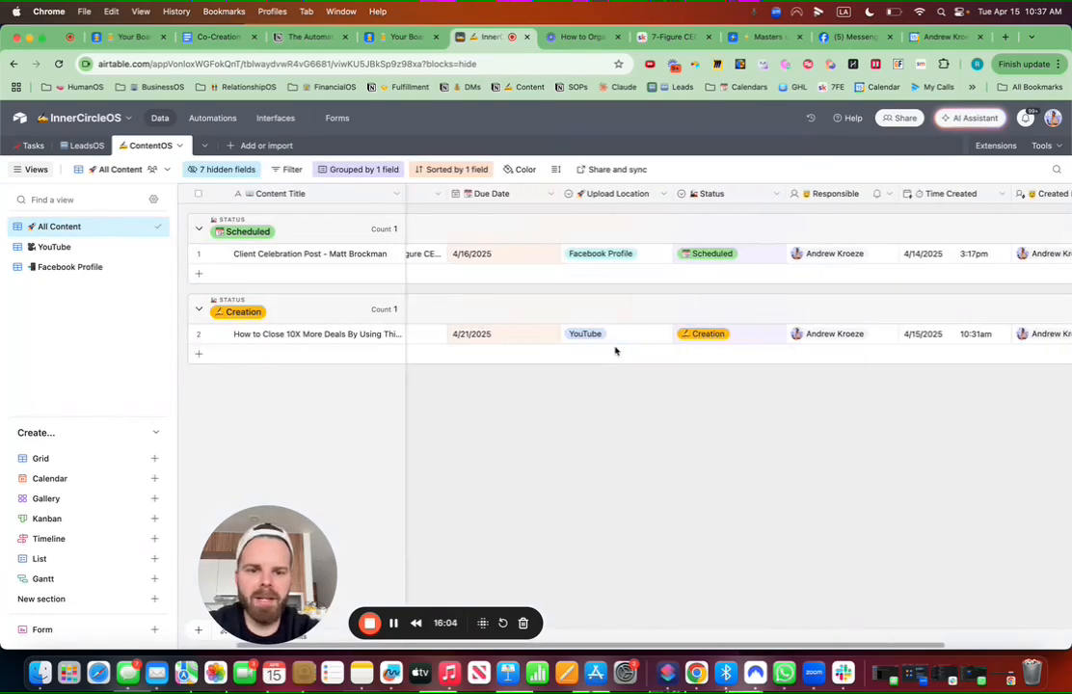
scroll(746, 358, right, 5)
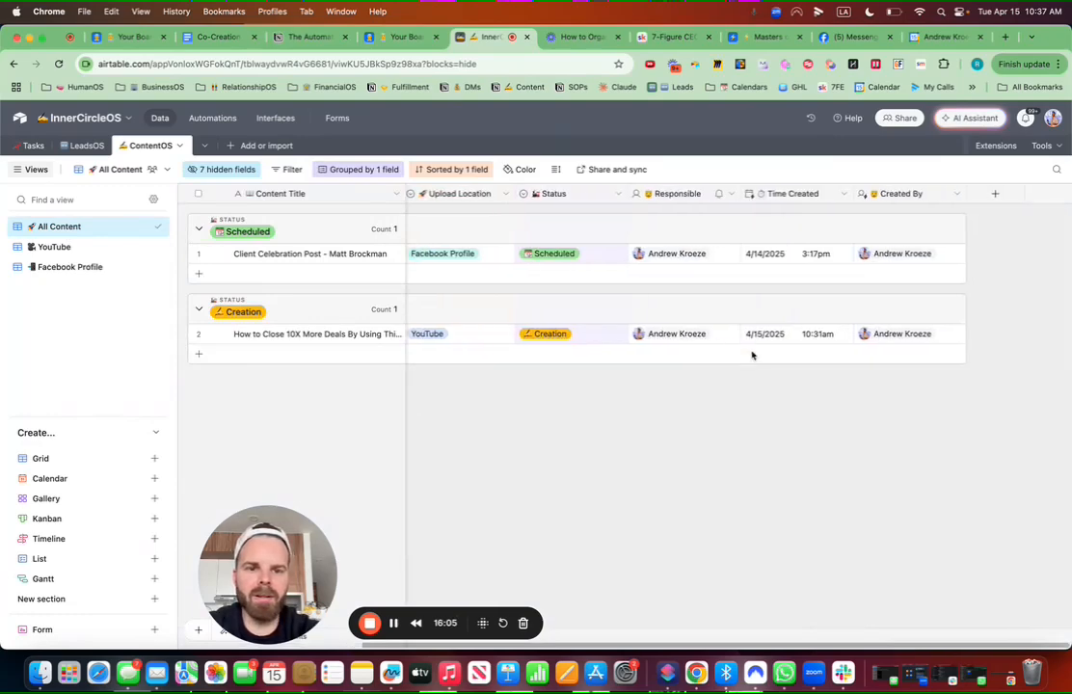
scroll(752, 356, left, 3)
scroll(752, 356, left, 5)
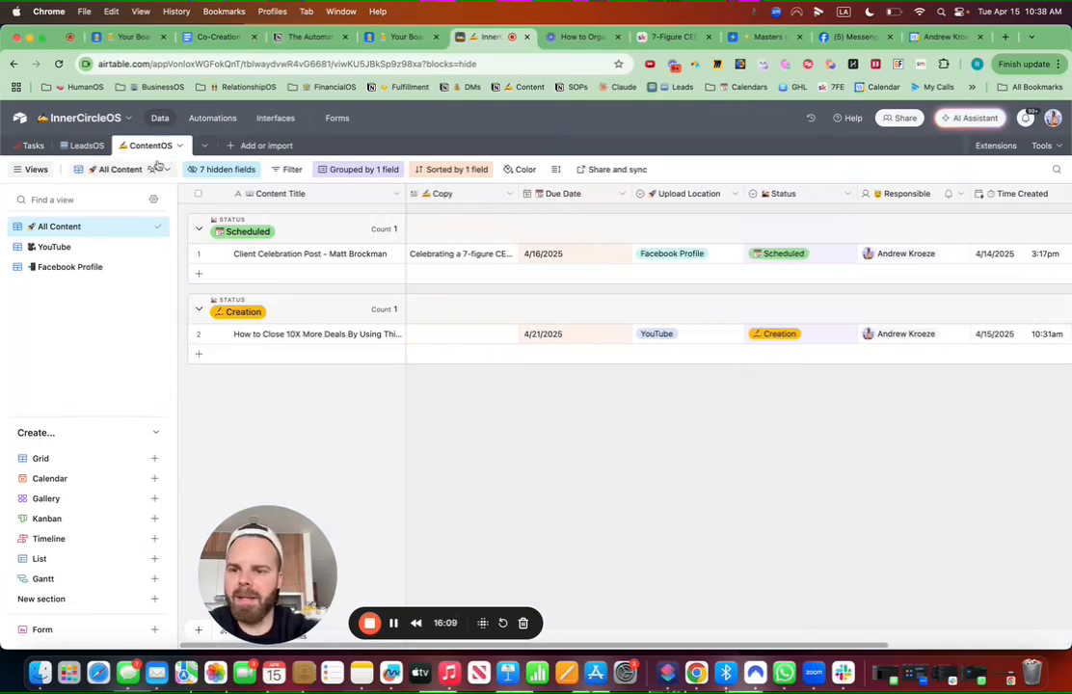
Step: Unhide Picture, Keywords, Transcript, Title, Raw and Finished Video Link, and YouTube Description
click(217, 171)
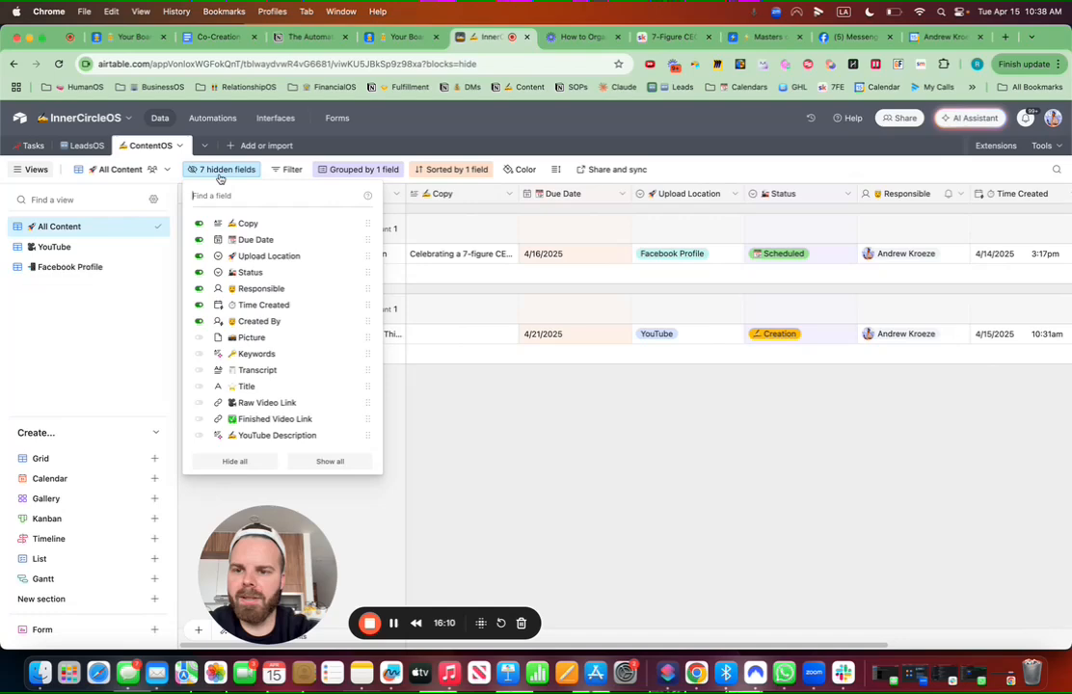
click(200, 338)
click(201, 354)
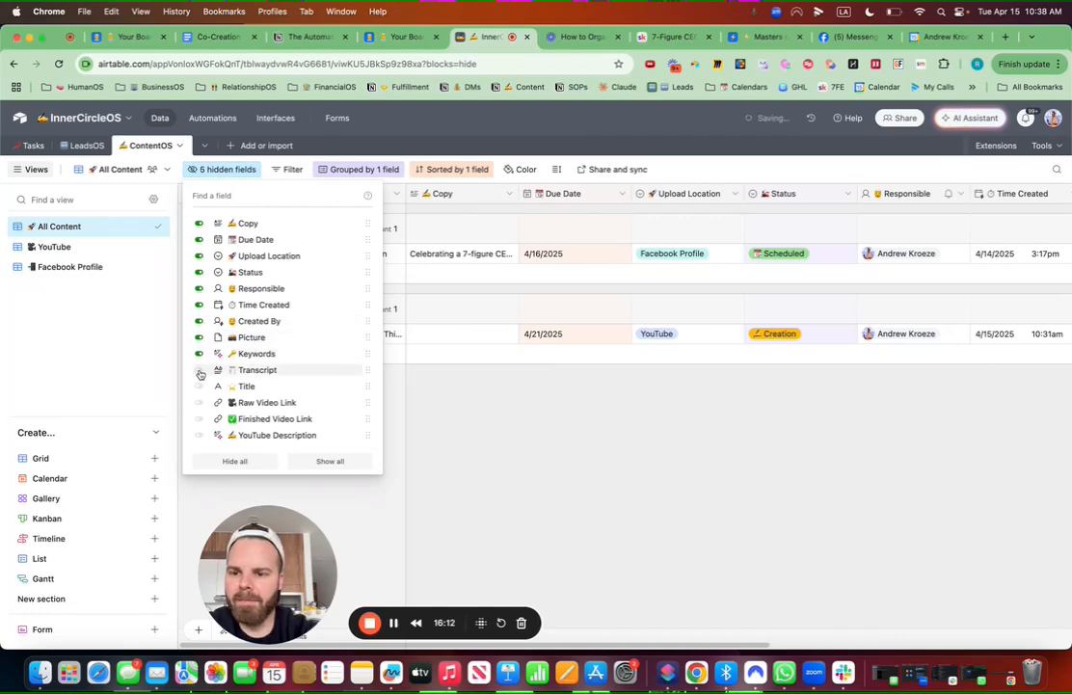
click(201, 370)
click(200, 389)
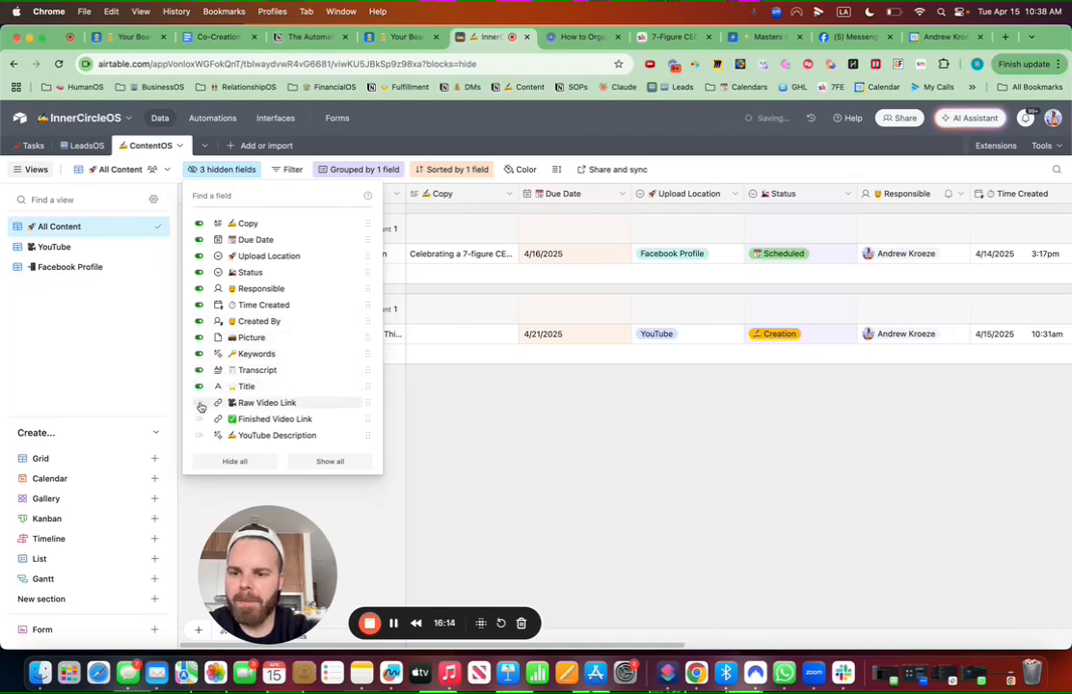
click(201, 406)
click(201, 422)
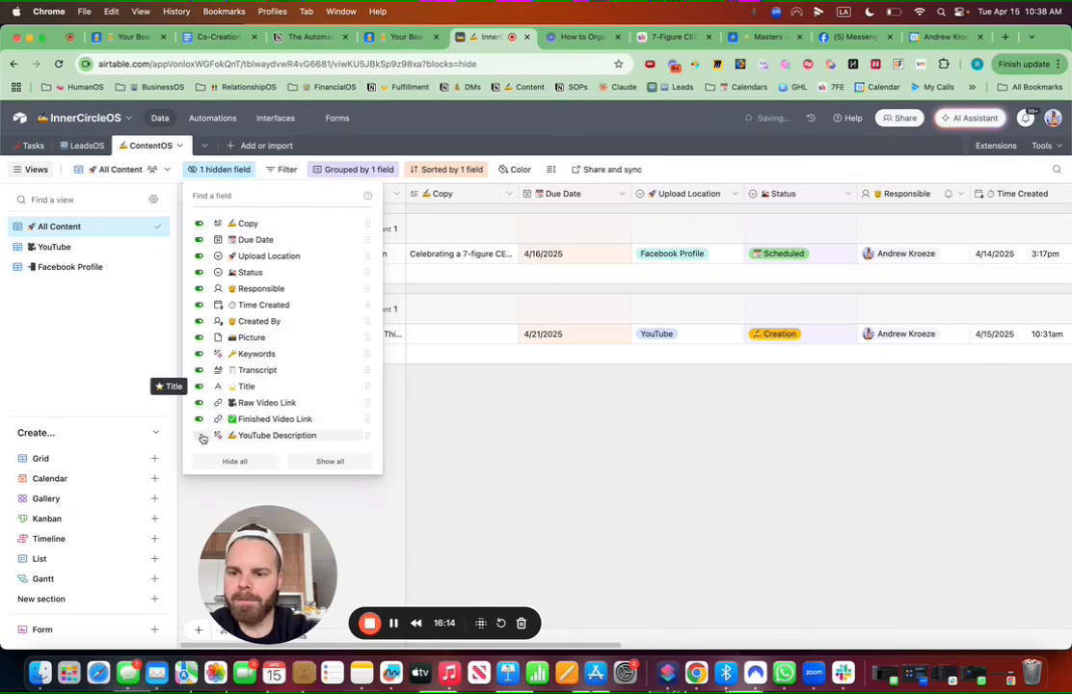
click(200, 436)
click(575, 434)
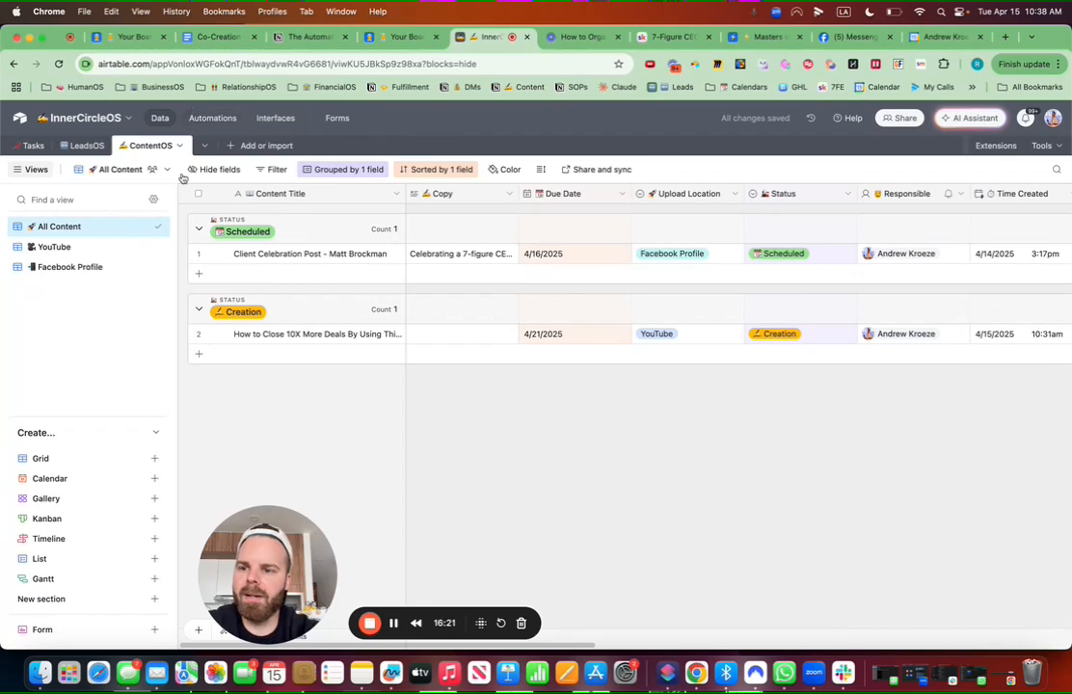
Step: Duplicate the Facebook Profile view and rename the copy Instagram
mouse_move(144, 268)
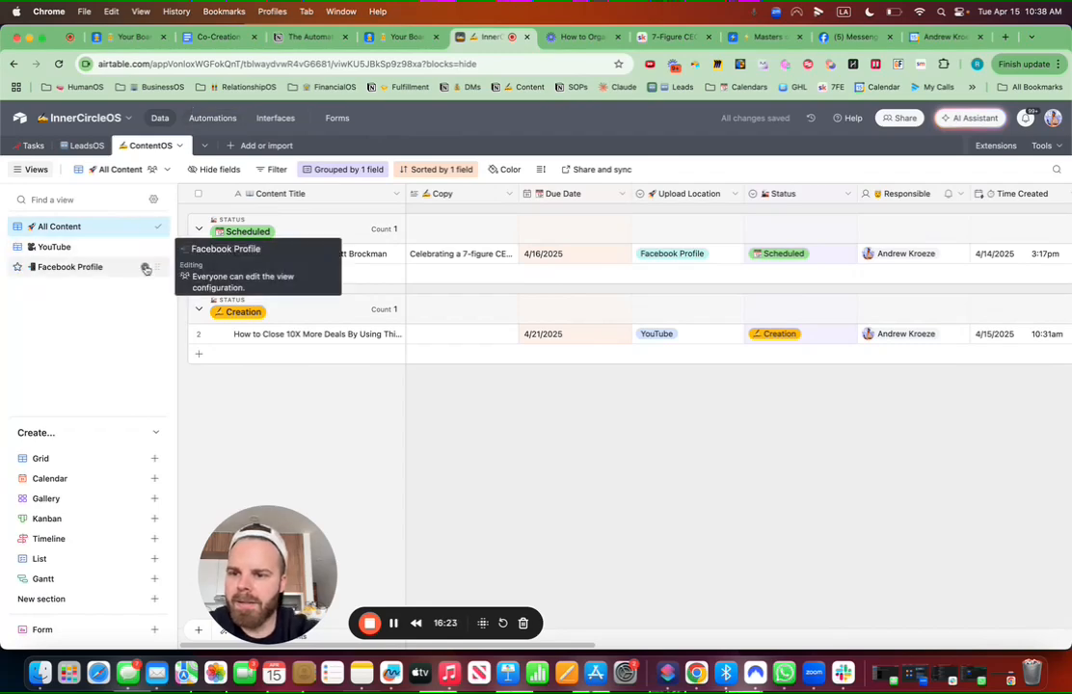
click(144, 268)
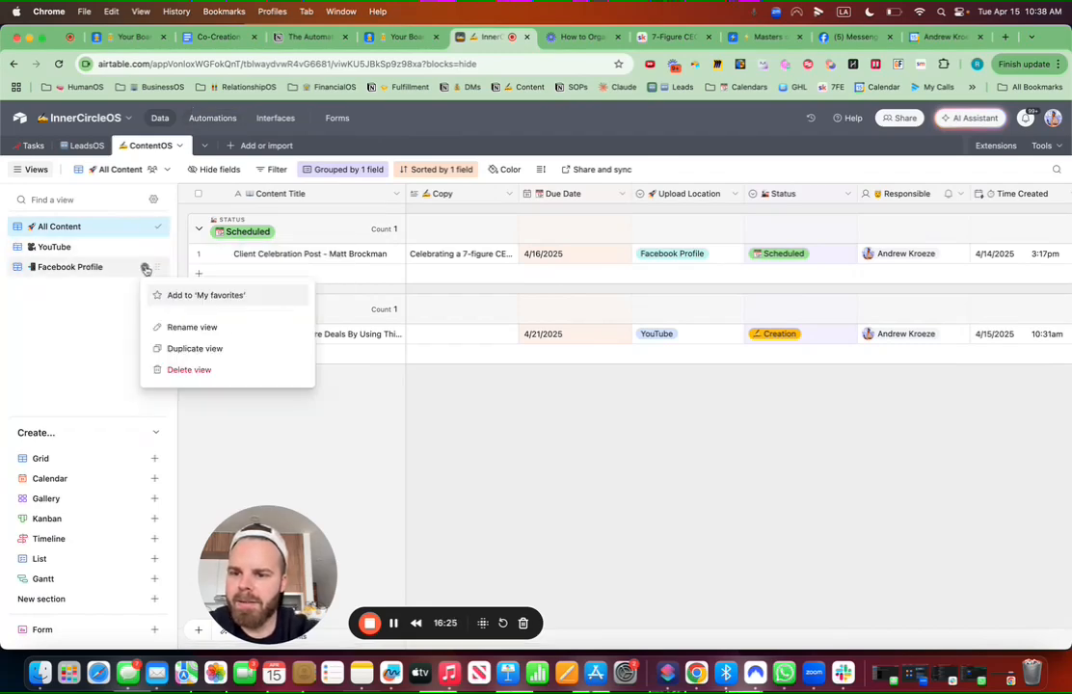
click(181, 347)
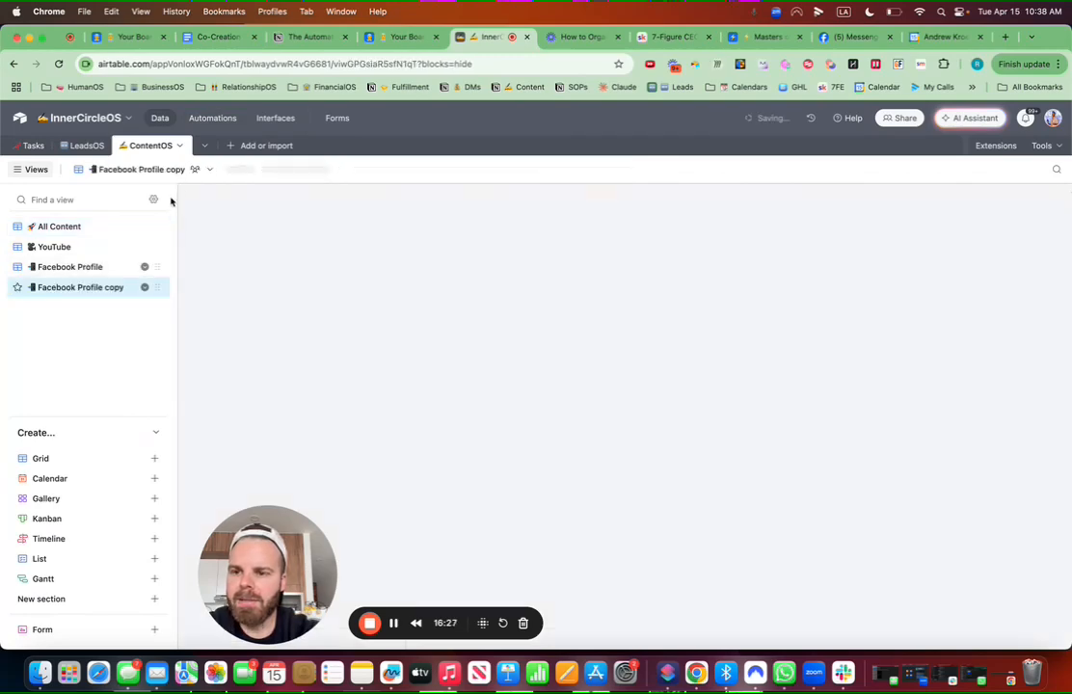
click(145, 289)
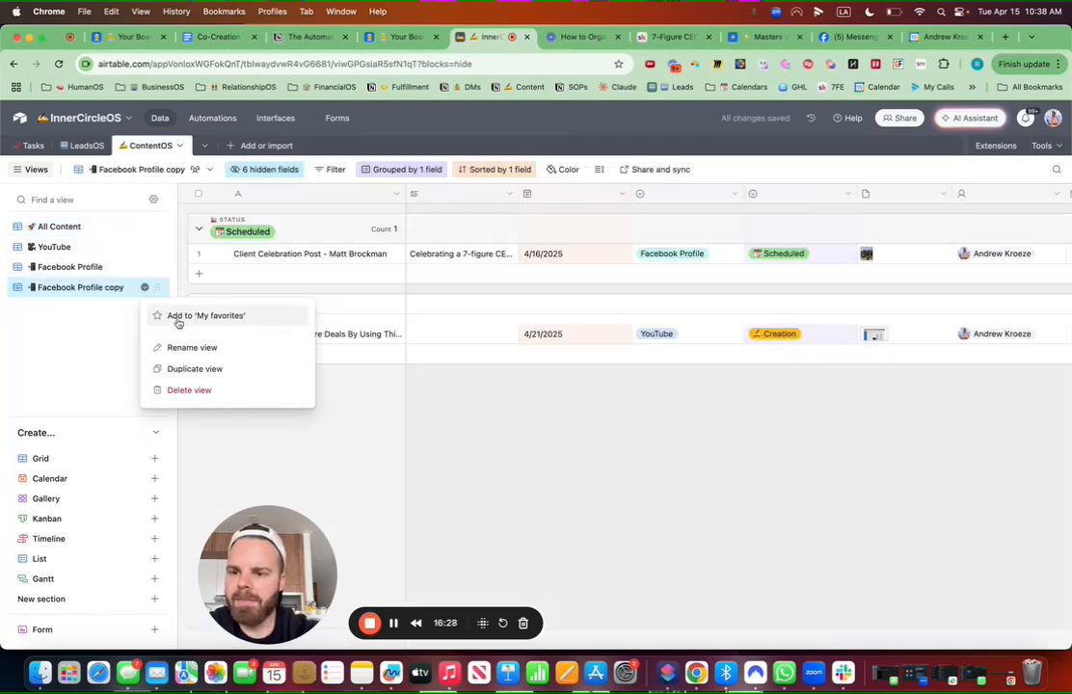
click(180, 347)
drag(129, 289, 46, 290)
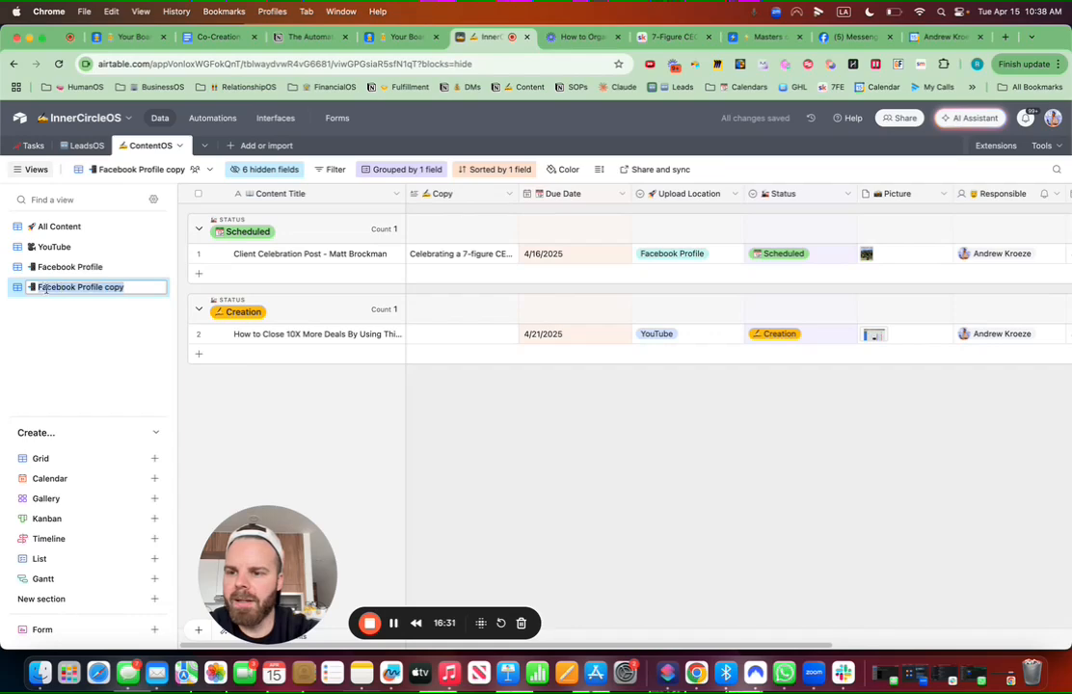
key(BackSpace)
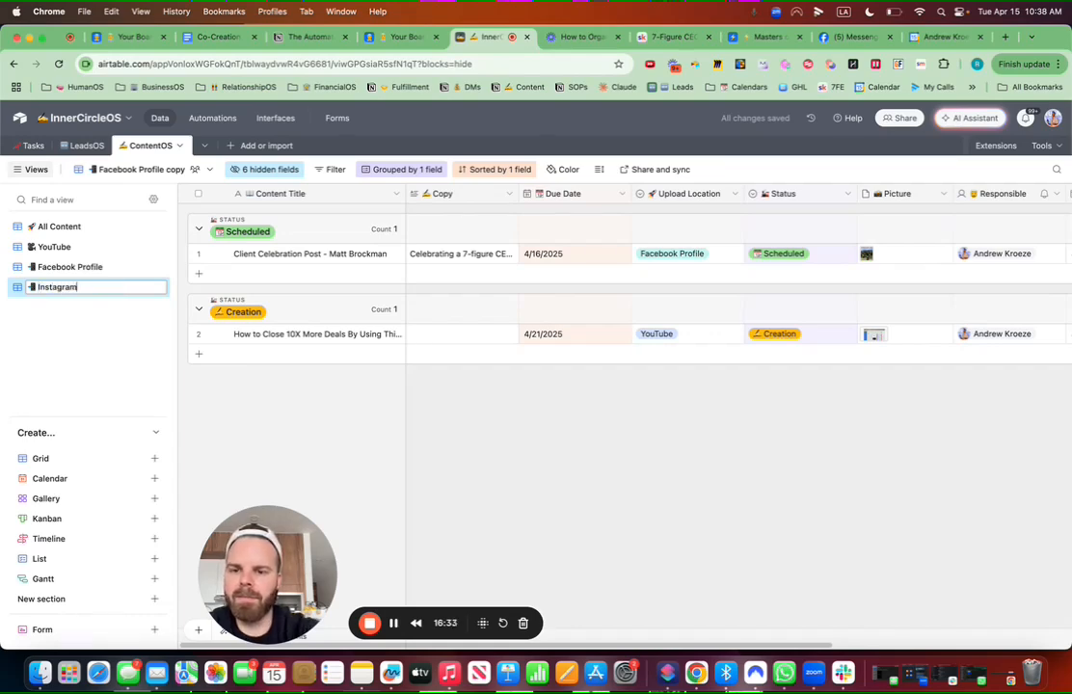
key(Return)
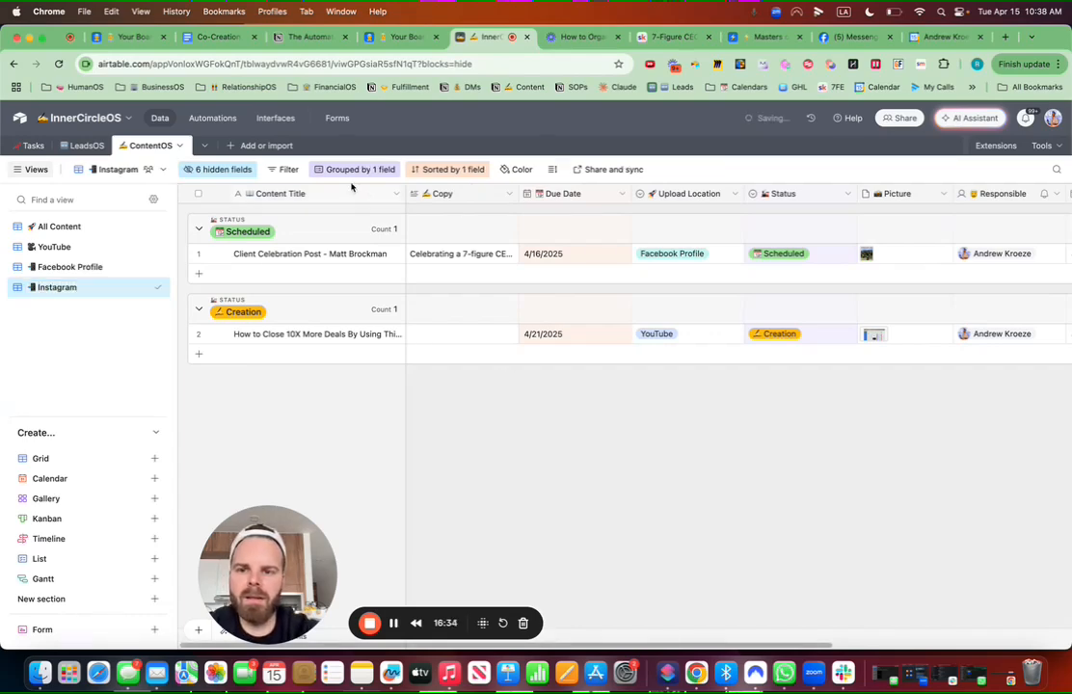
Step: Filter the Instagram view to Upload Location is Instagram
click(288, 168)
click(311, 218)
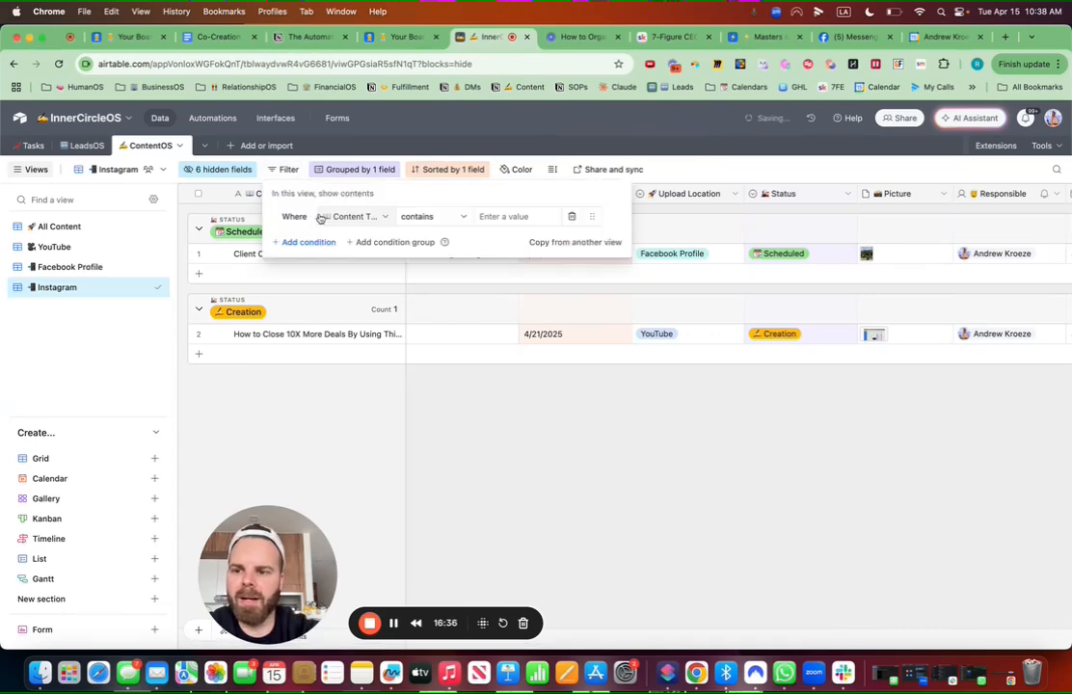
click(370, 218)
text(u)
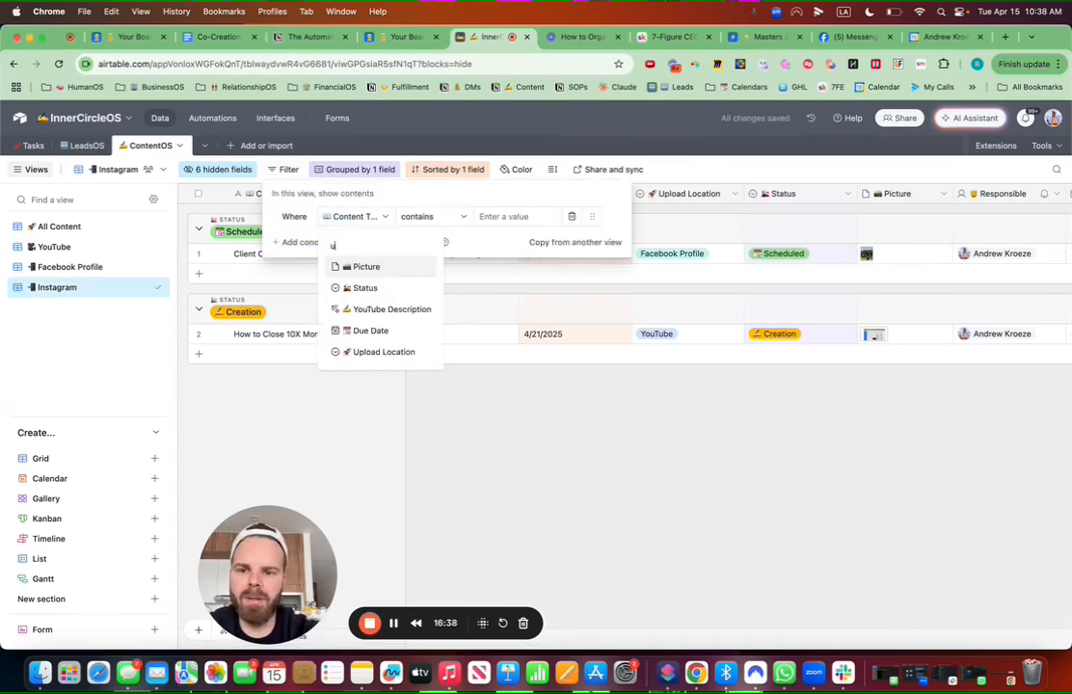
text(p)
click(383, 267)
click(494, 220)
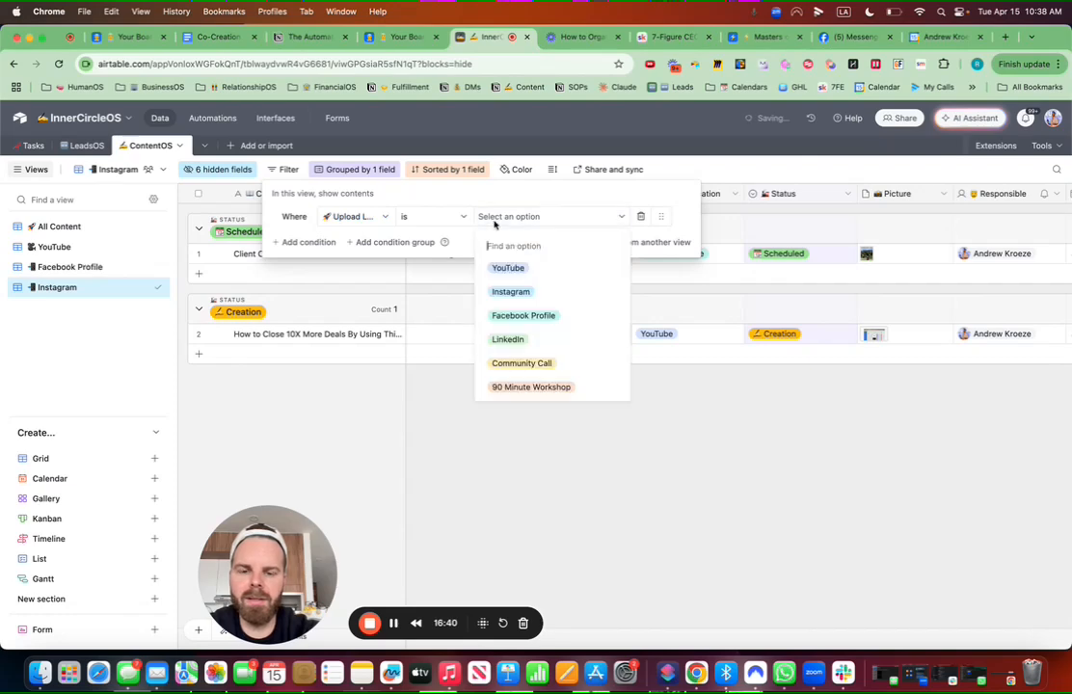
click(511, 292)
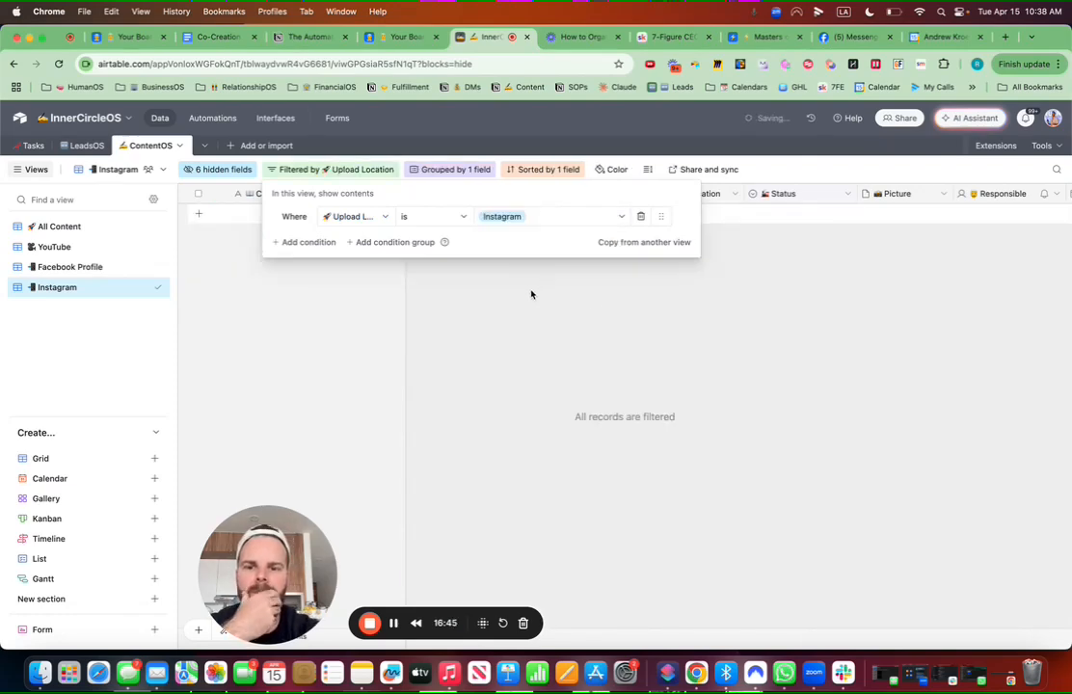
click(702, 338)
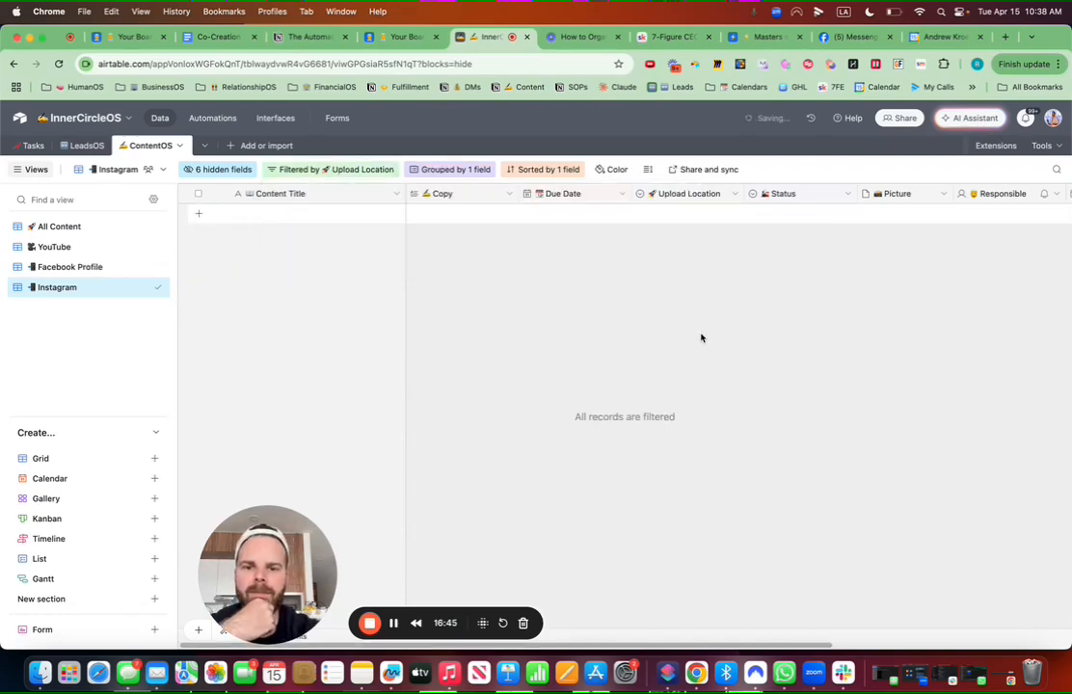
Step: Add a new record, moving Picture before Due Date and Due Date after Content Title
click(201, 215)
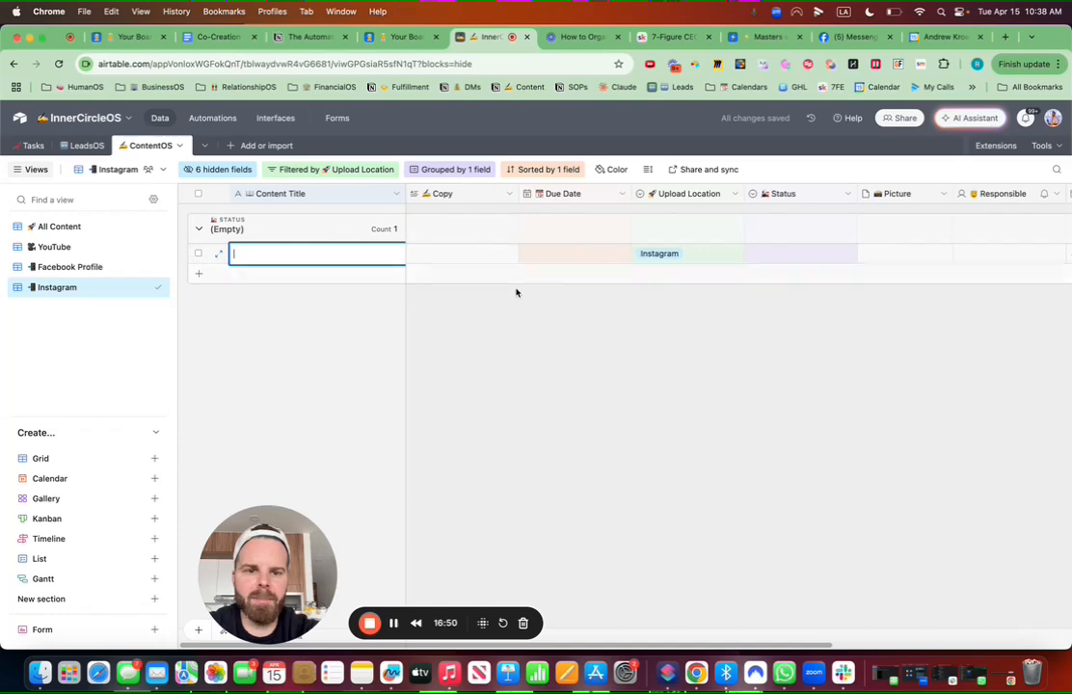
drag(907, 197, 526, 196)
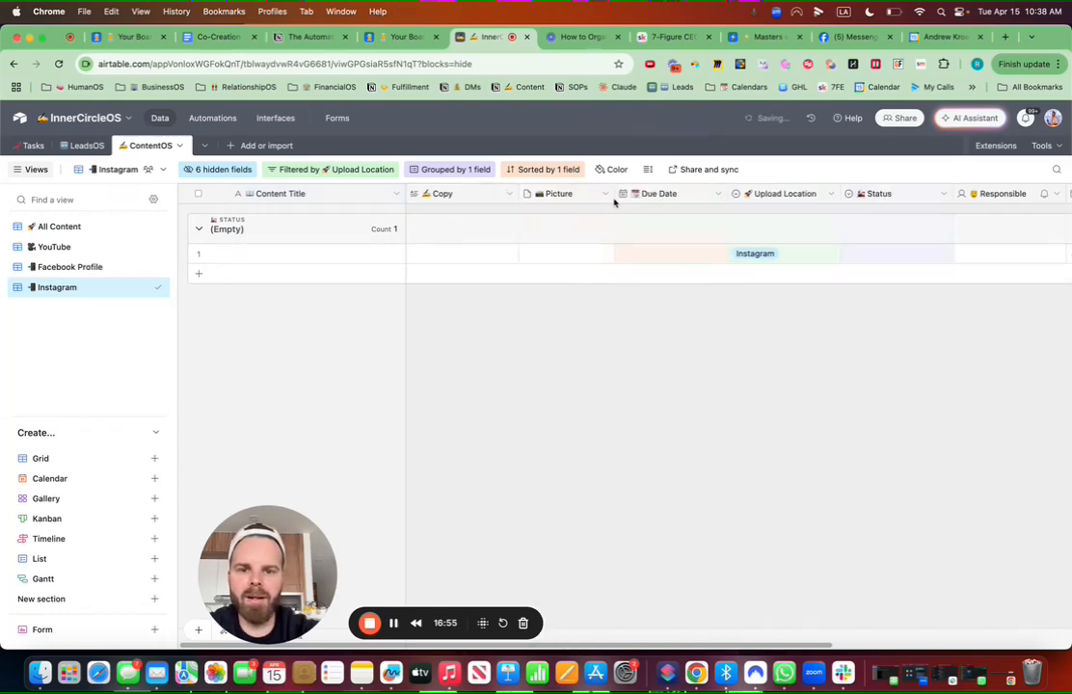
drag(614, 198, 414, 198)
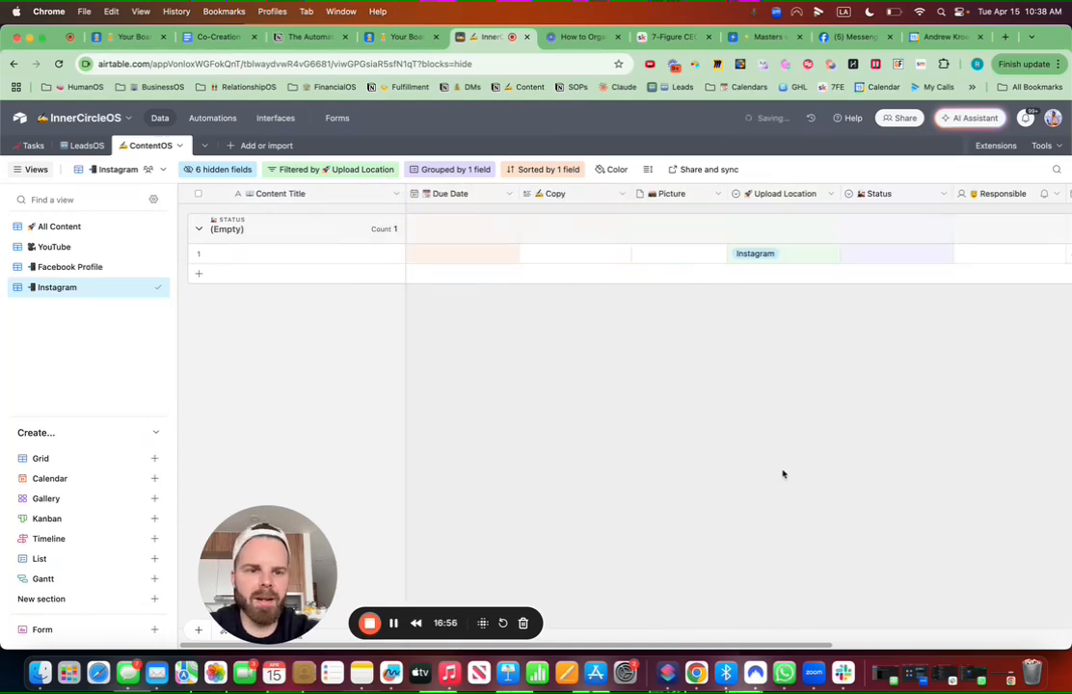
Step: Set the new record's Status to Creation and assign a Responsible person
click(894, 259)
click(880, 366)
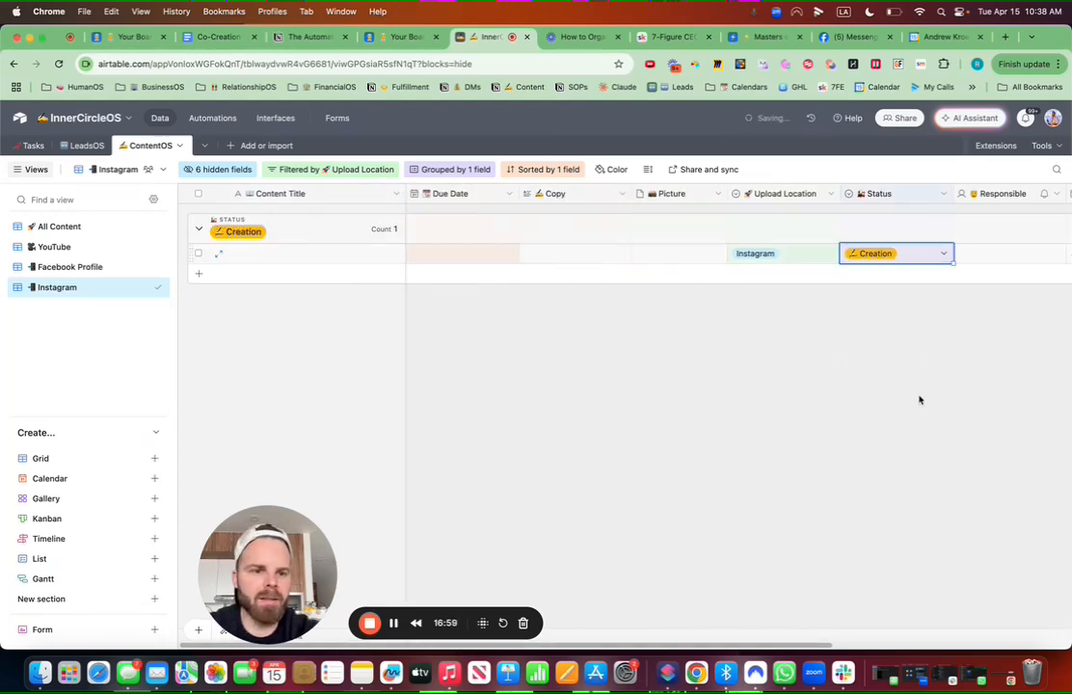
scroll(919, 400, right, 2)
scroll(919, 400, right, 2)
double_click(713, 258)
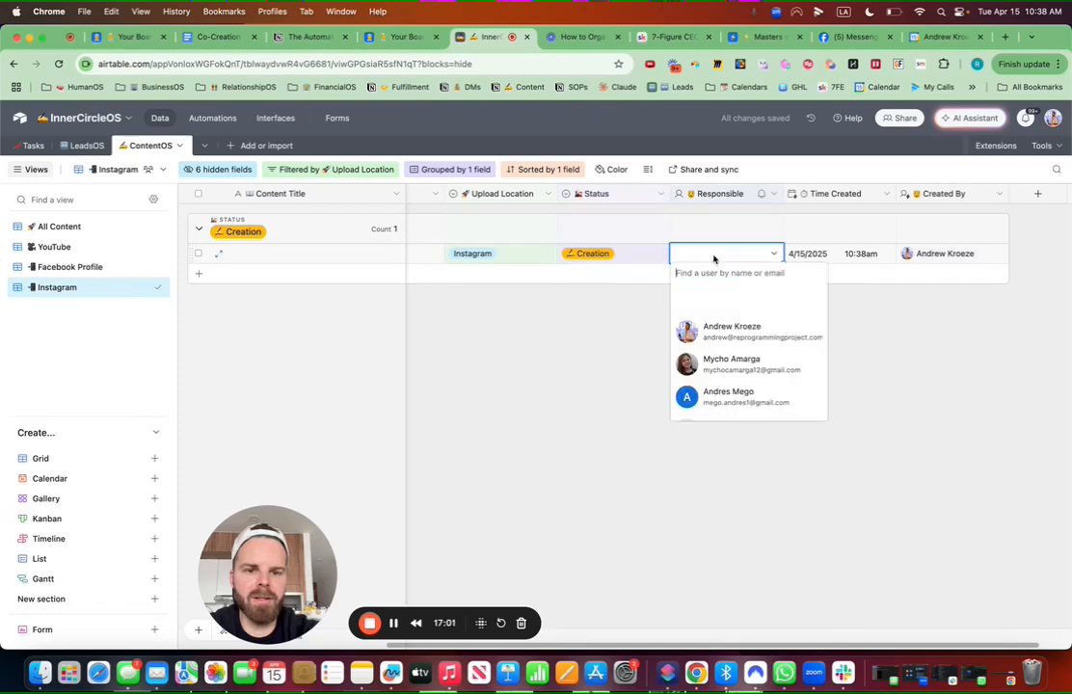
click(708, 328)
scroll(634, 340, left, 3)
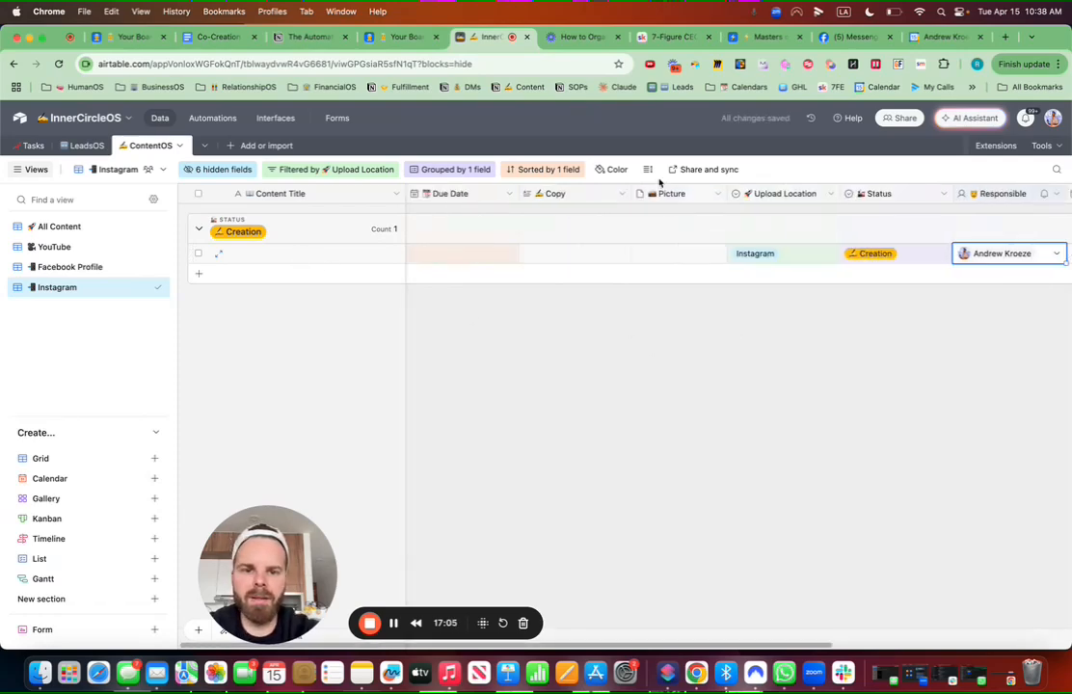
Step: Add a Facebook Profile view filter: Upload Location is Facebook Profile
click(91, 269)
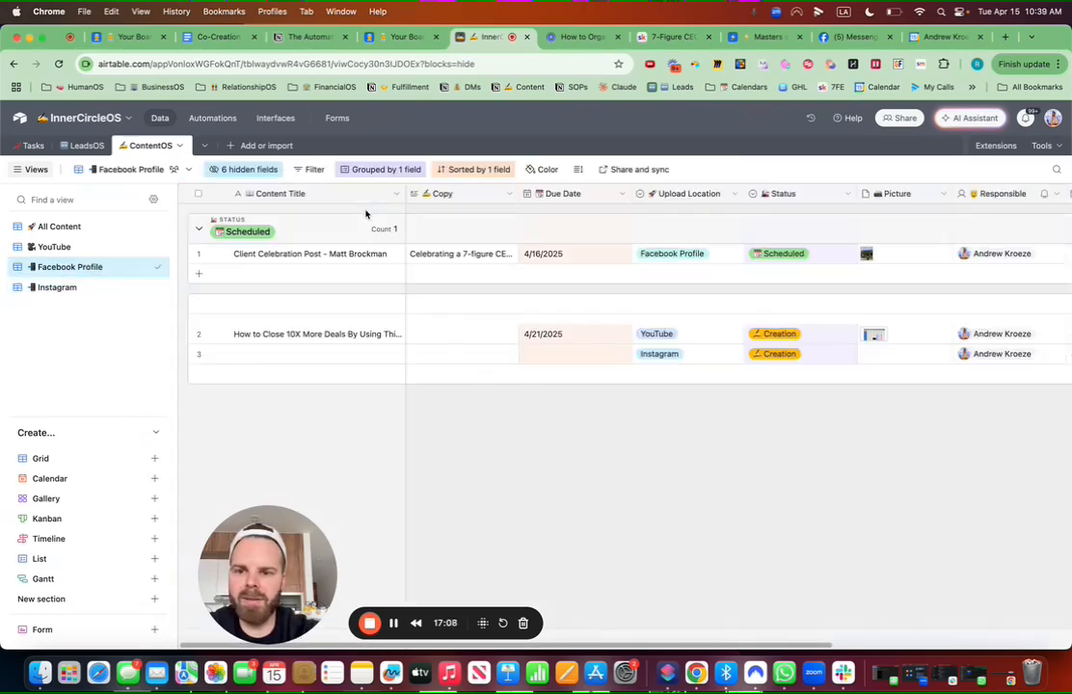
click(313, 171)
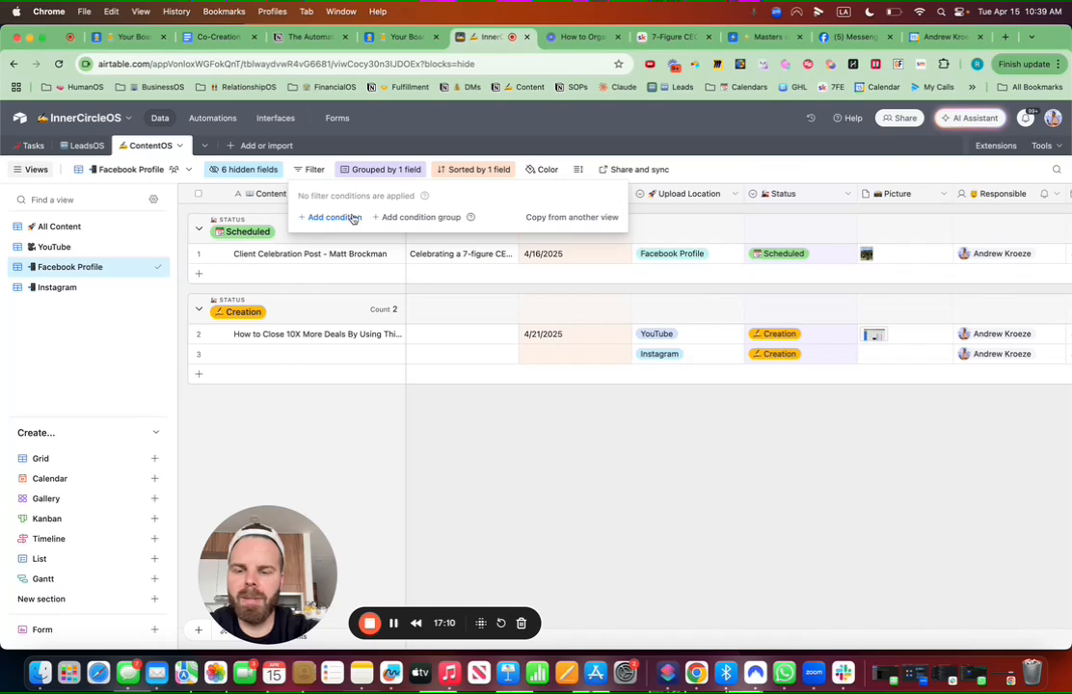
click(353, 219)
click(353, 217)
text(stat)
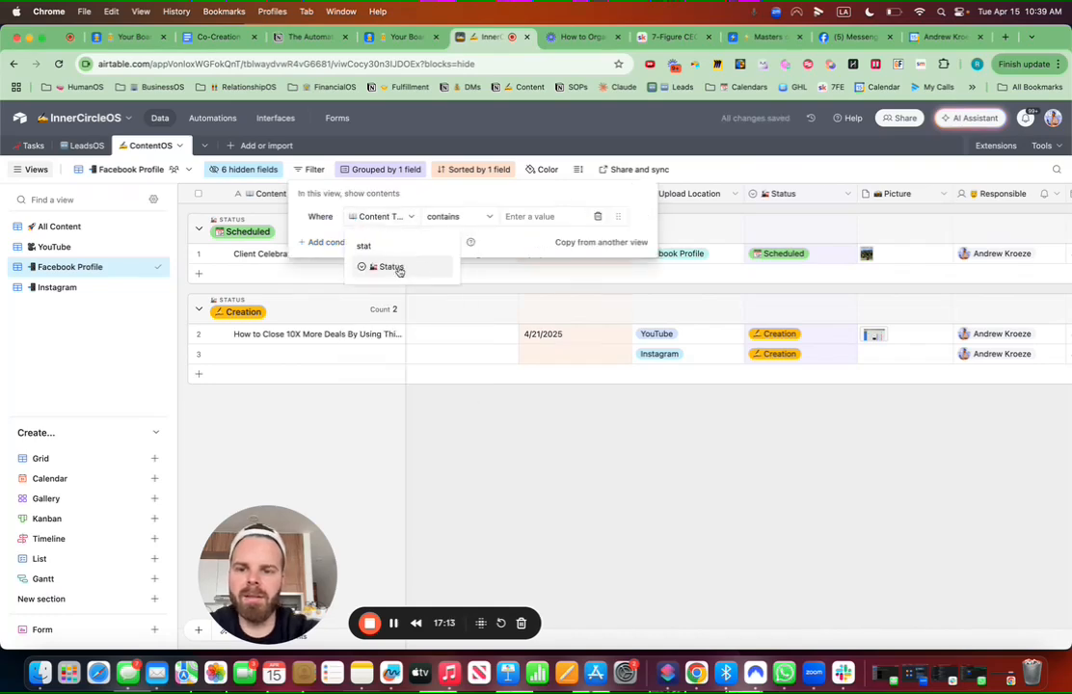
click(390, 268)
click(389, 221)
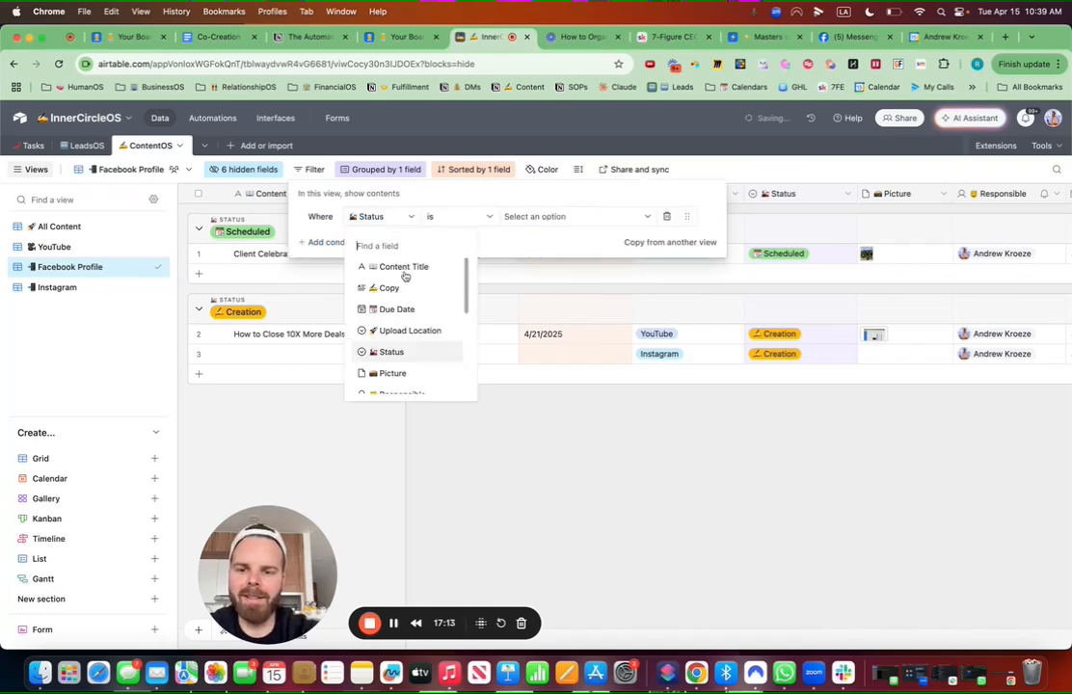
click(411, 329)
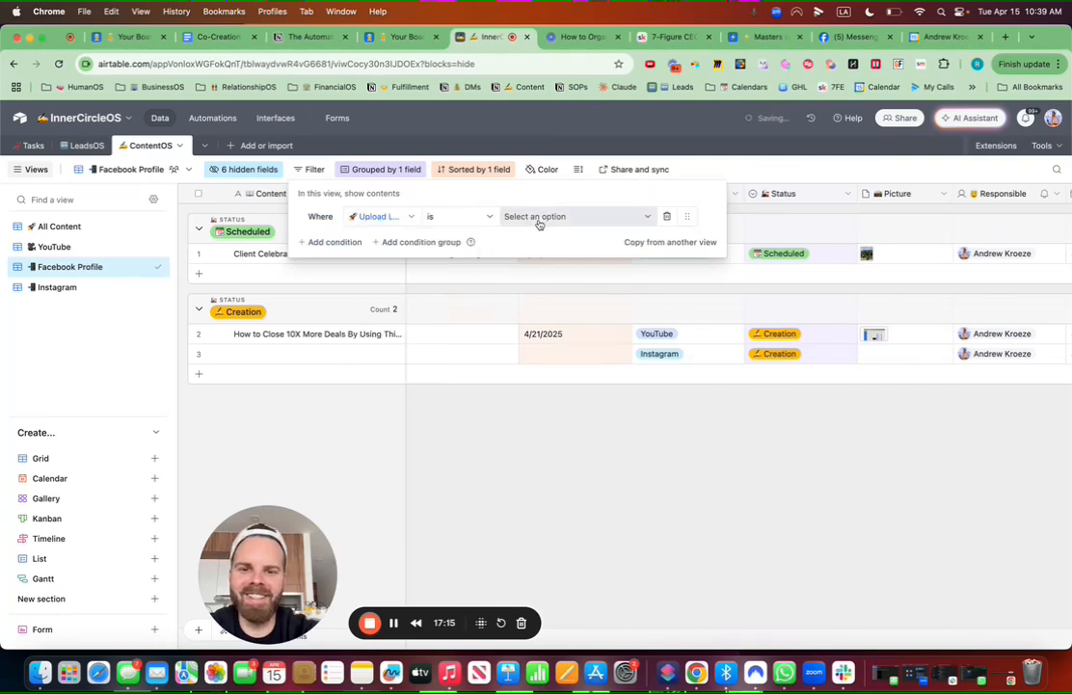
click(539, 221)
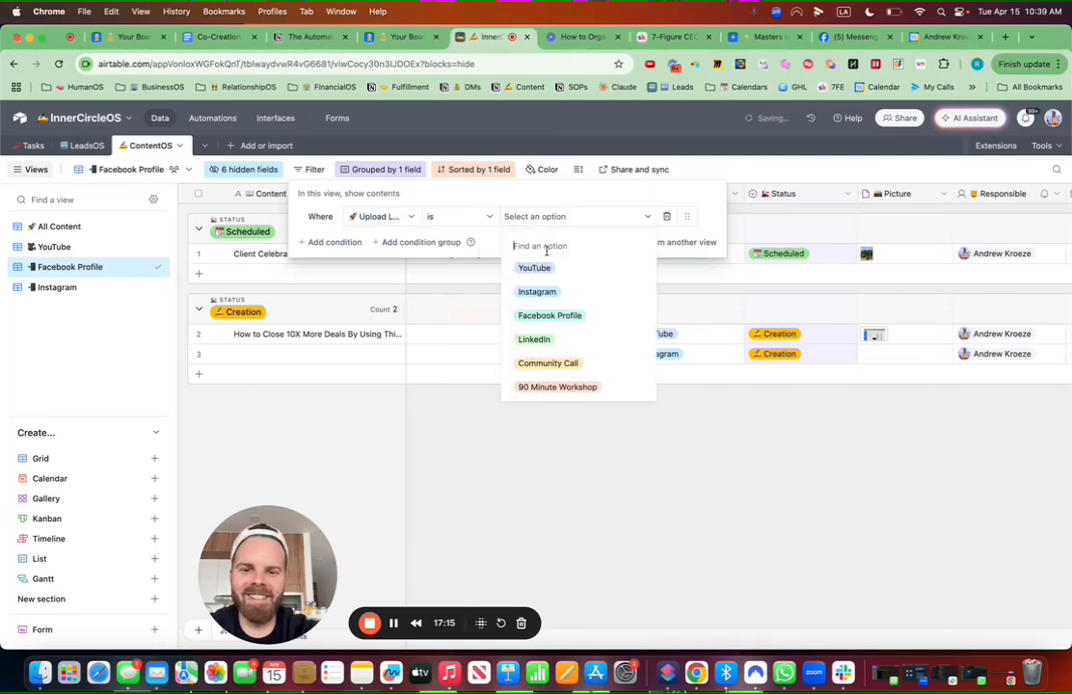
click(550, 318)
click(566, 362)
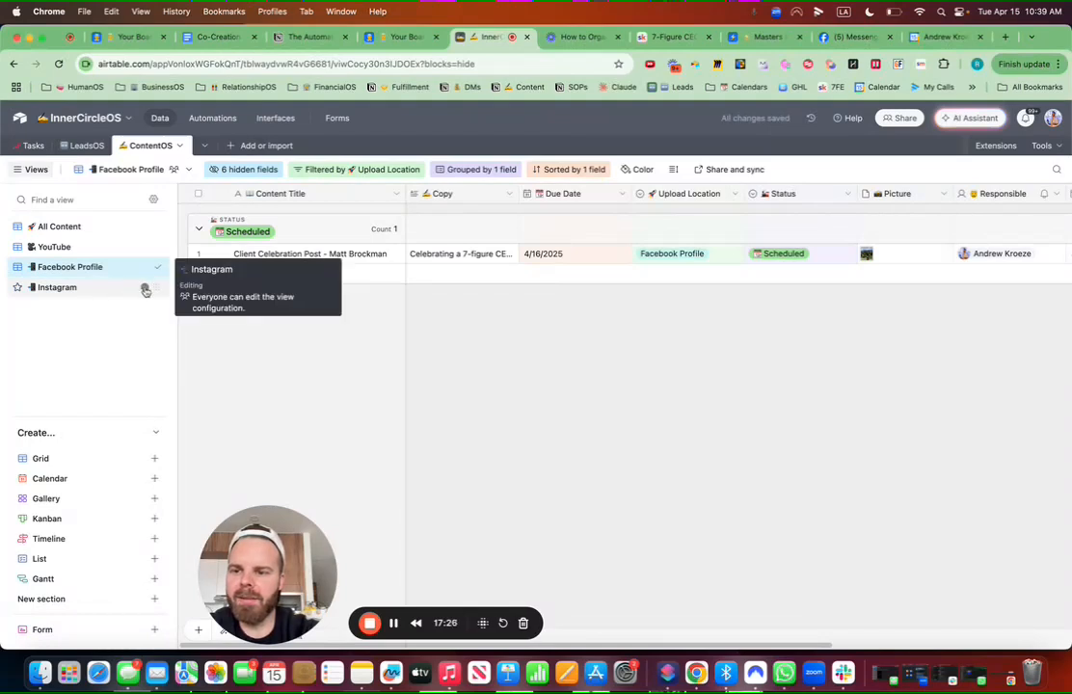
click(156, 288)
Step: Duplicate the Instagram view and rename the copy Email with an envelope emoji
click(190, 369)
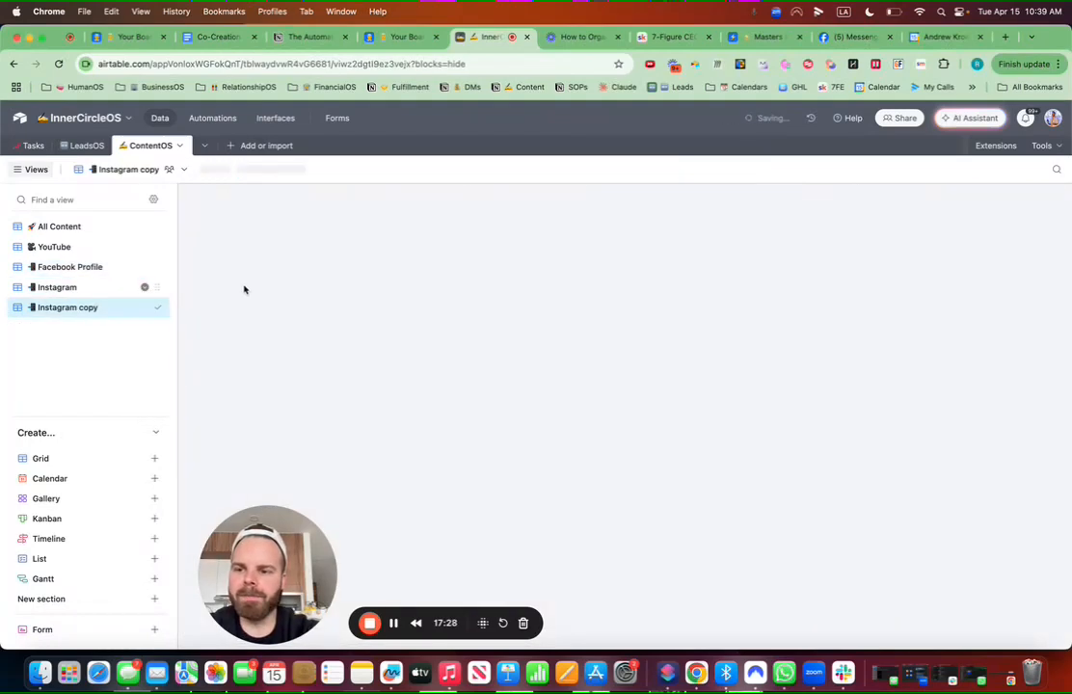
click(166, 170)
click(161, 170)
key(super+a)
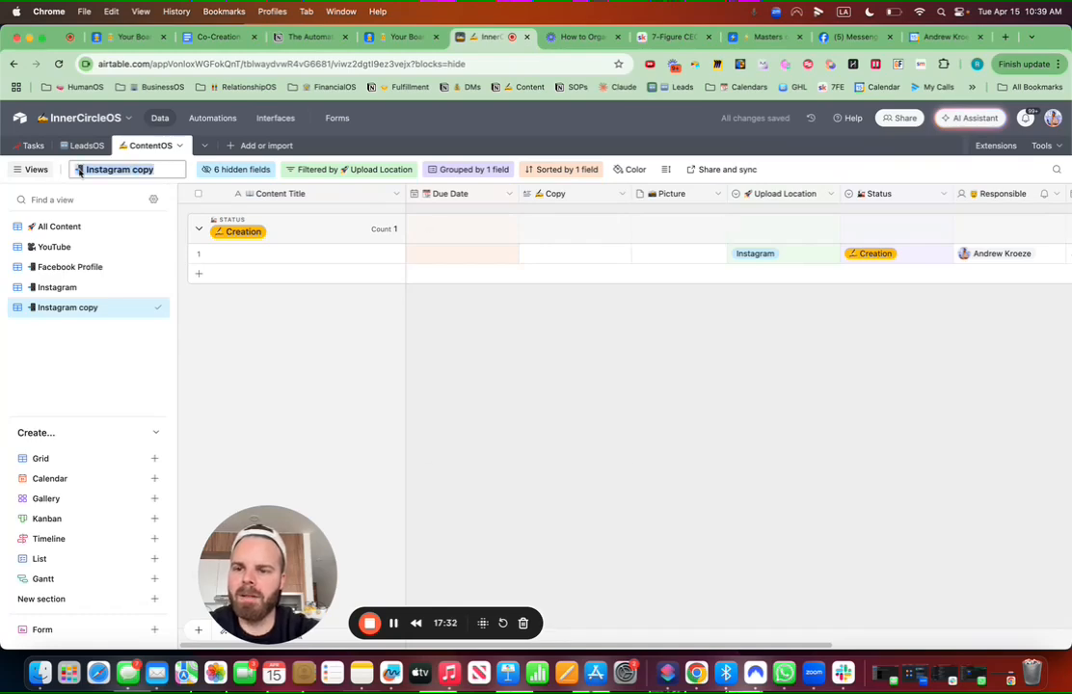
key(ctrl+super+space)
text(email)
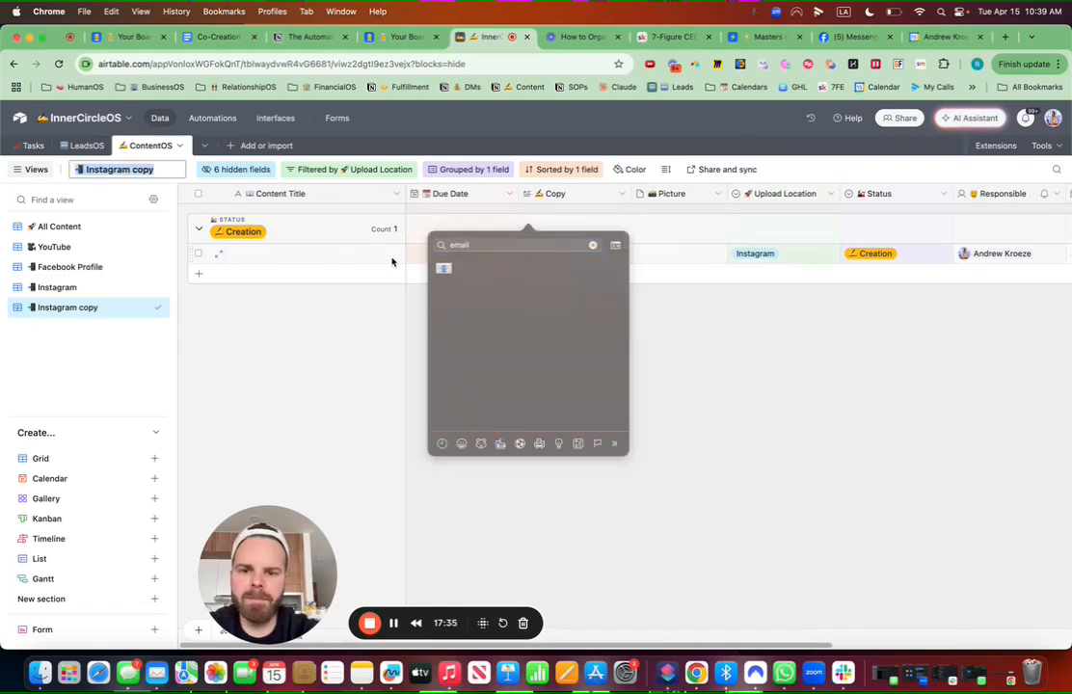
click(445, 268)
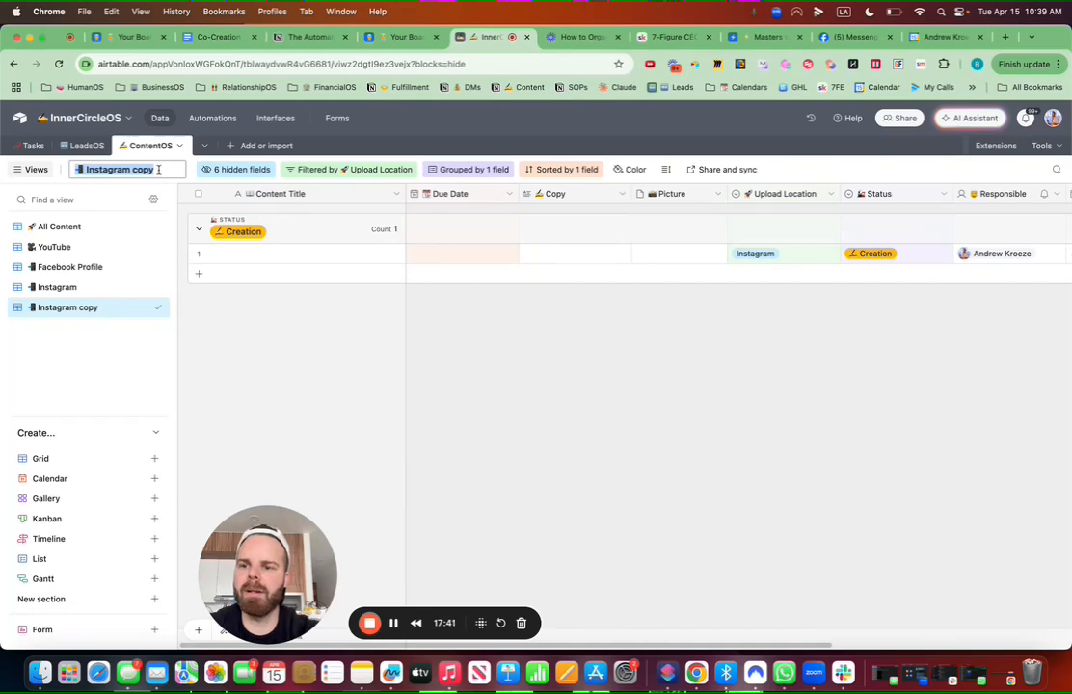
drag(158, 169, 69, 170)
key(ctrl+super+space)
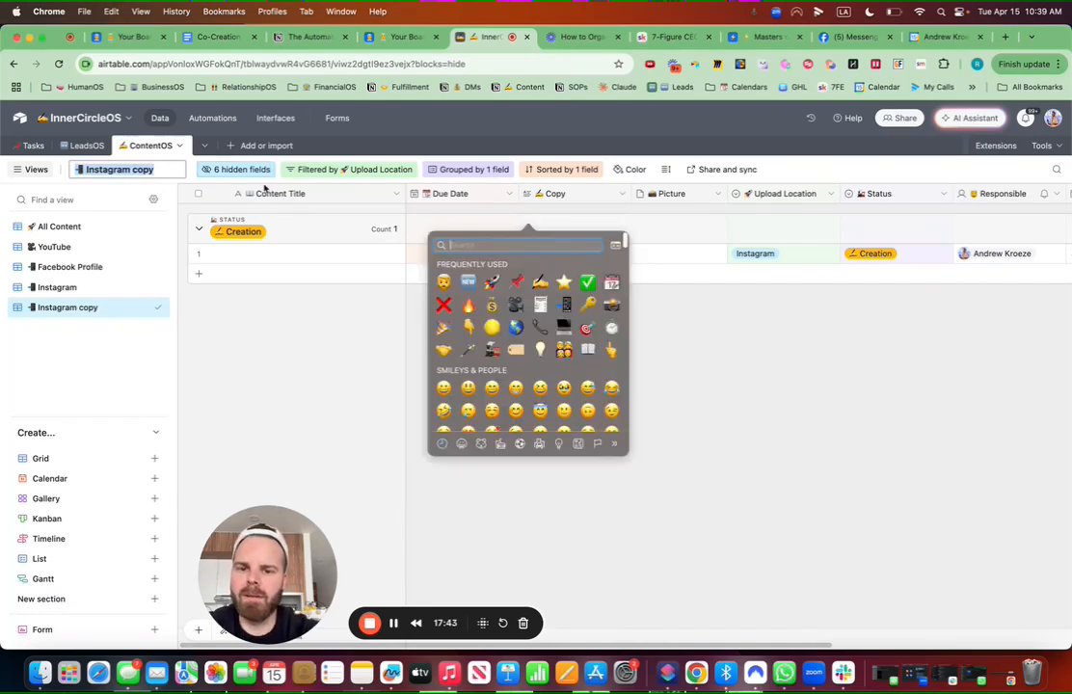
text(email)
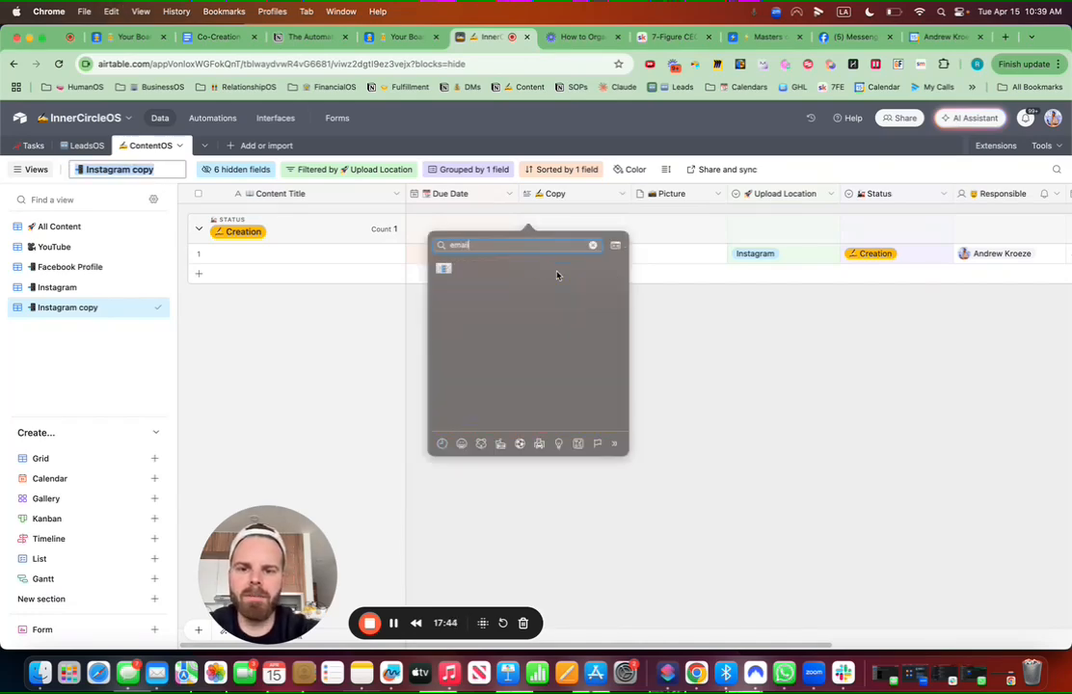
click(443, 268)
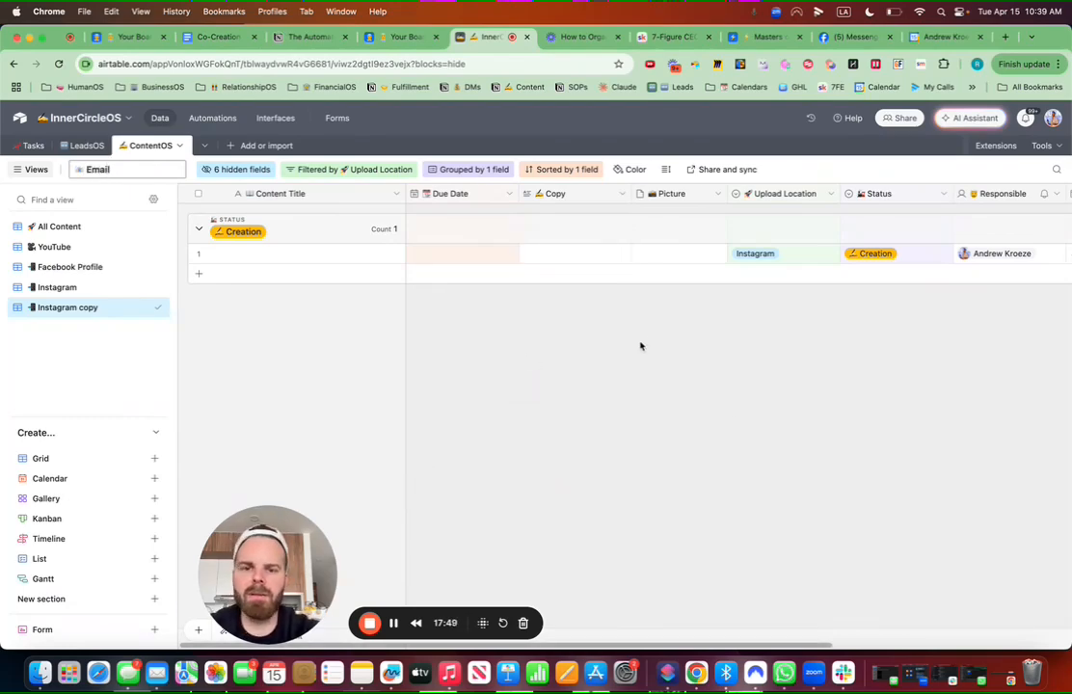
key(Return)
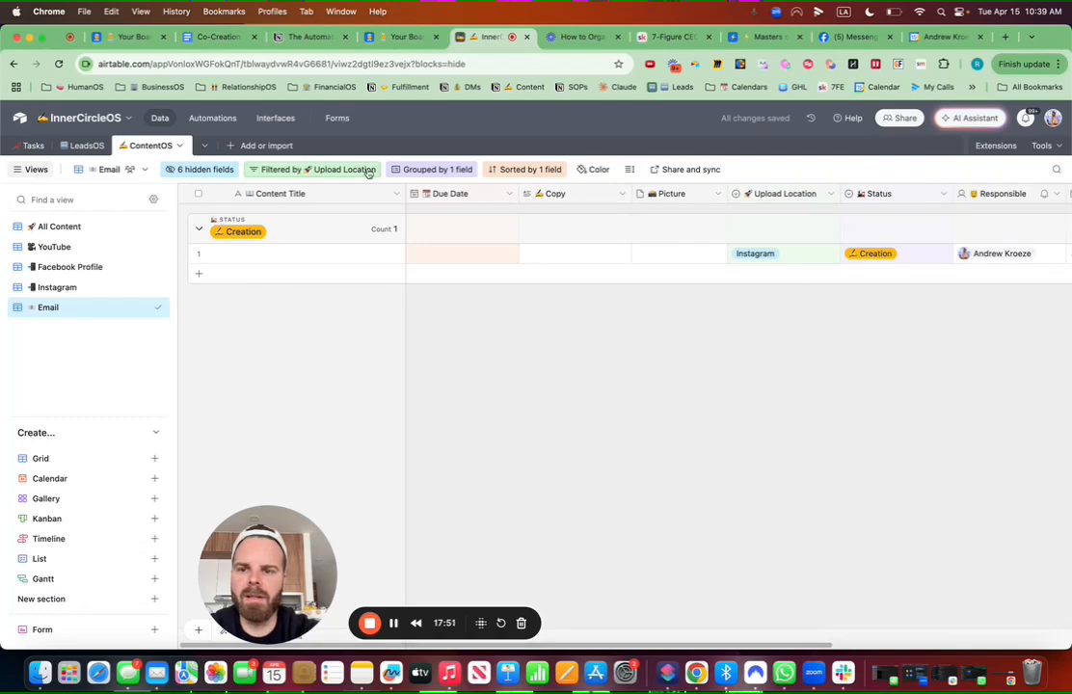
Step: Add an Email option to the Upload Location field below Facebook Profile
click(362, 171)
click(491, 216)
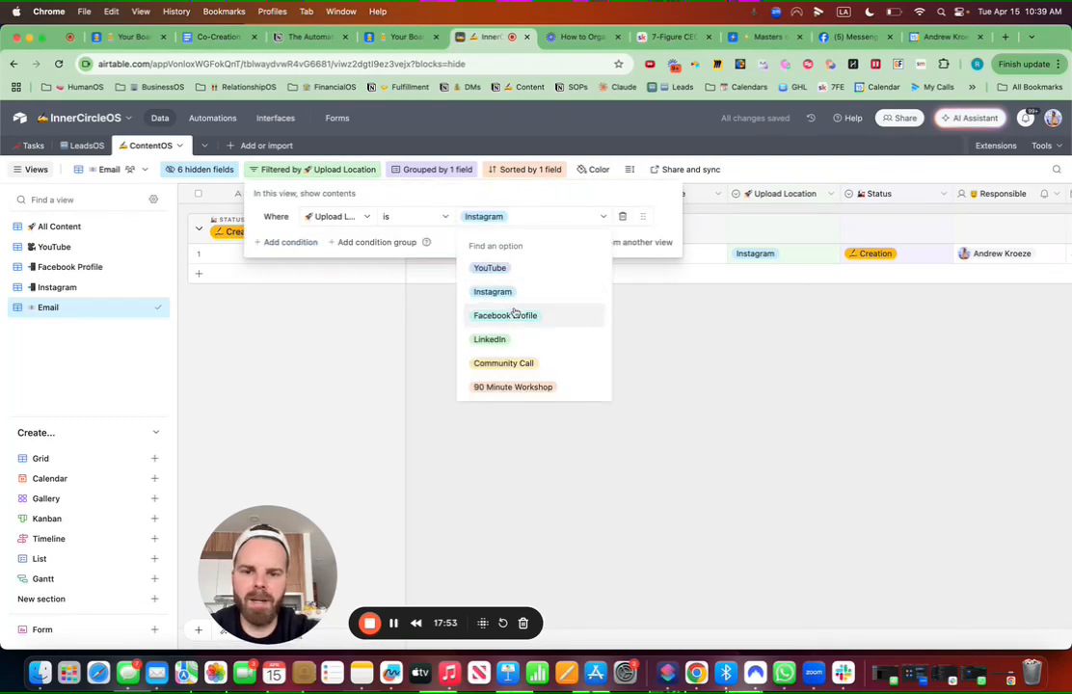
click(732, 437)
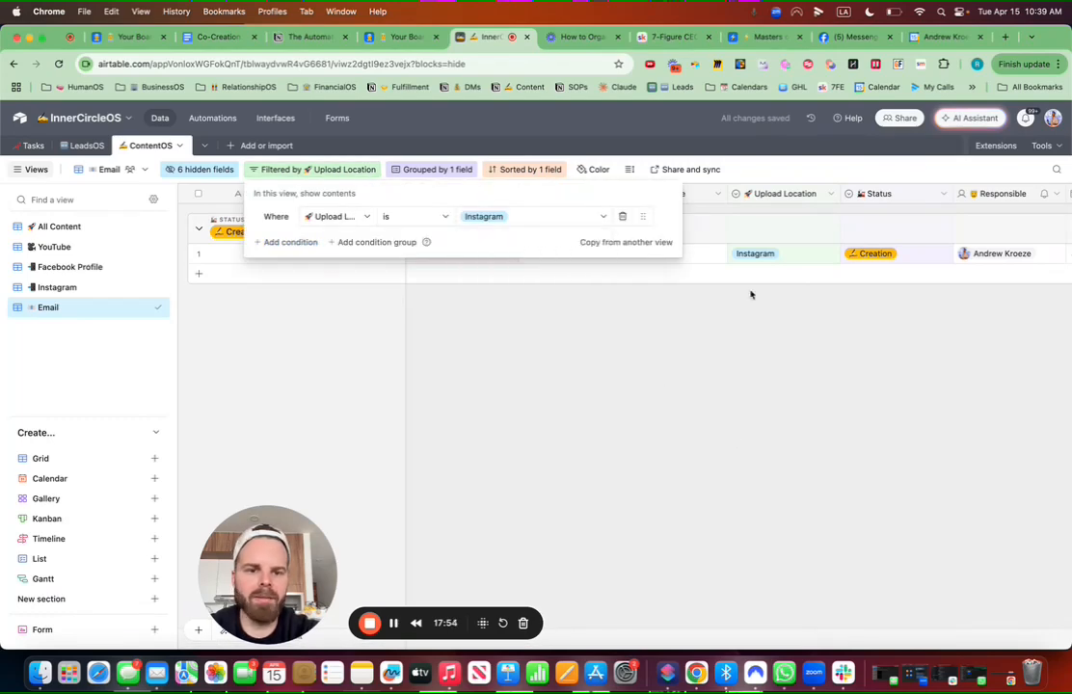
click(835, 196)
click(784, 222)
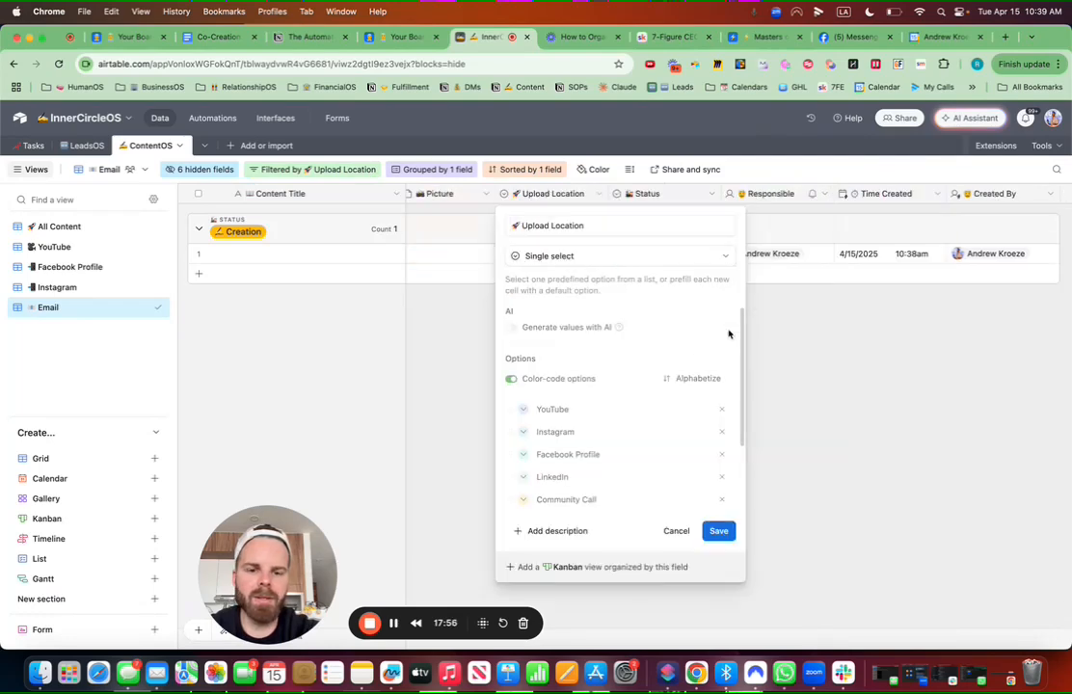
click(614, 457)
key(Return)
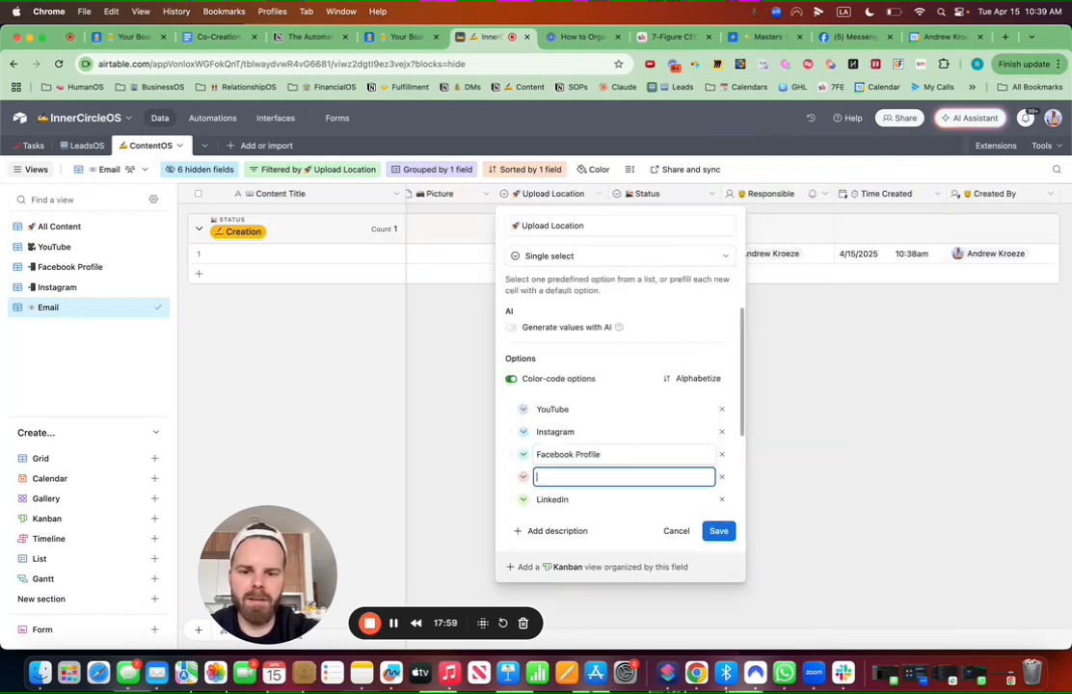
text(EMail)
key(BackSpace)
key(BackSpace)
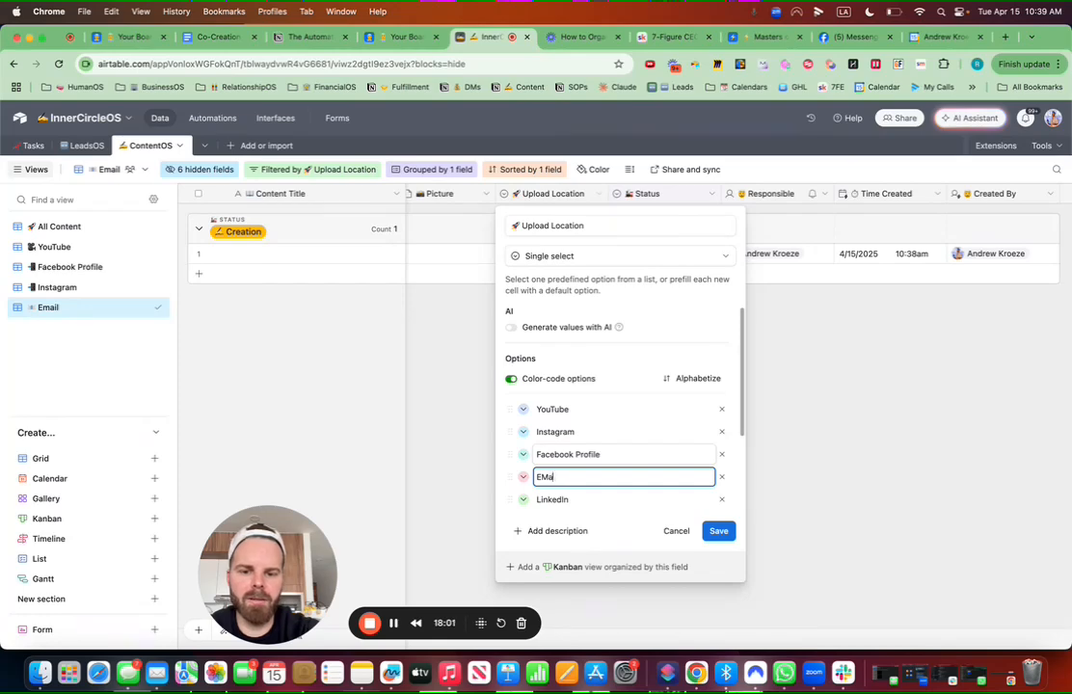
text(ail)
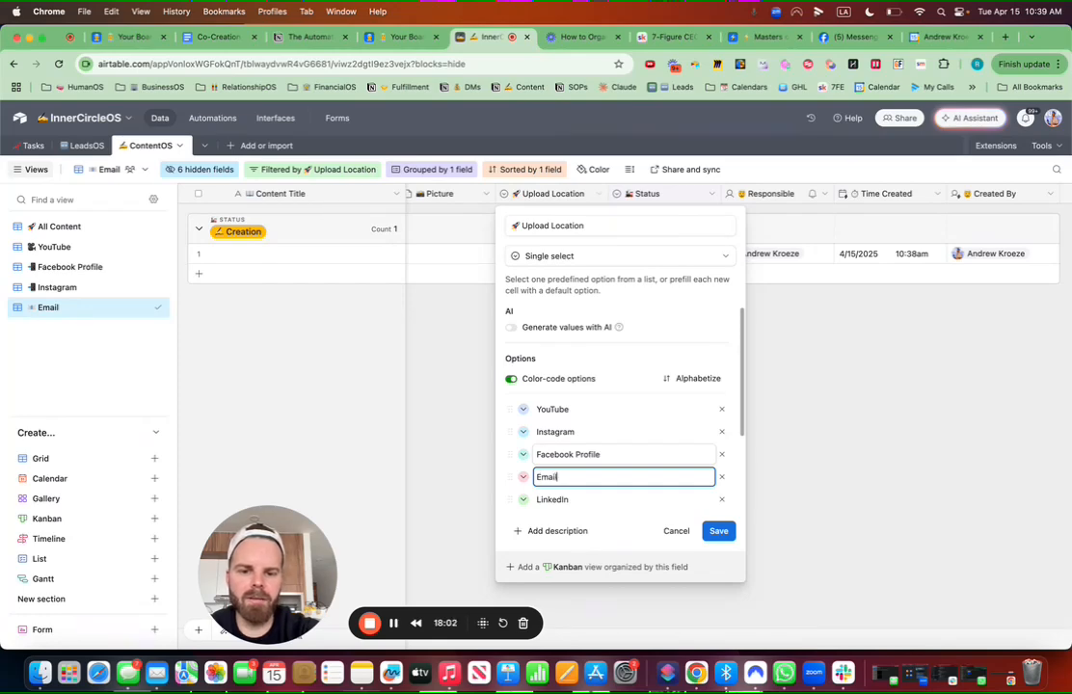
click(720, 532)
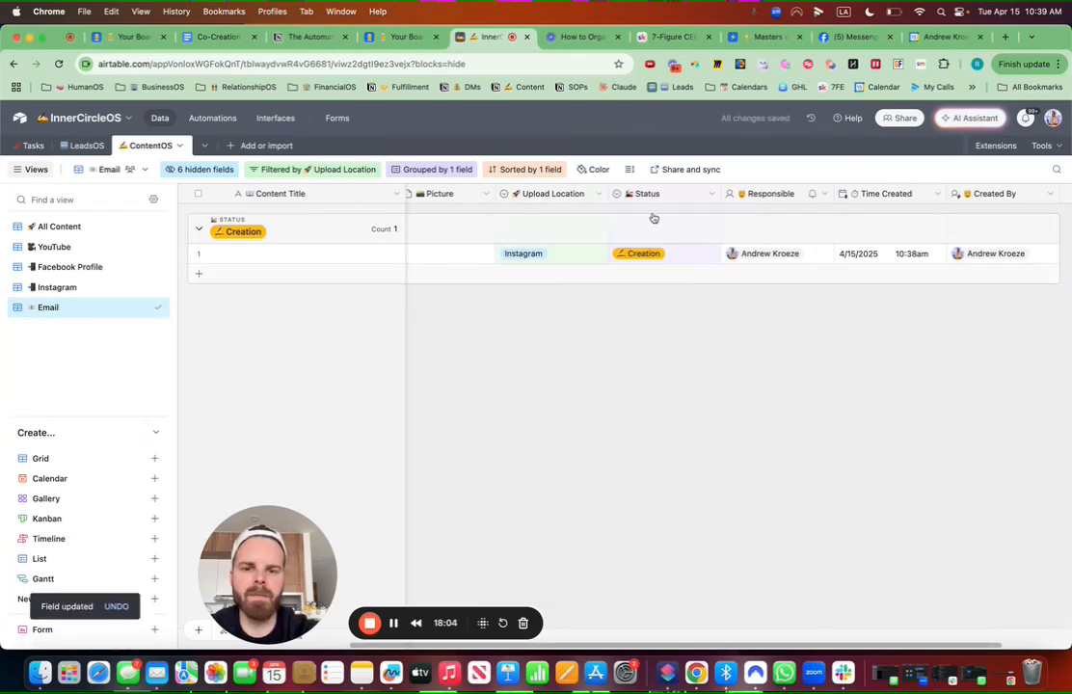
Step: Change the Email view's filter value from Instagram to Email
right_click(568, 195)
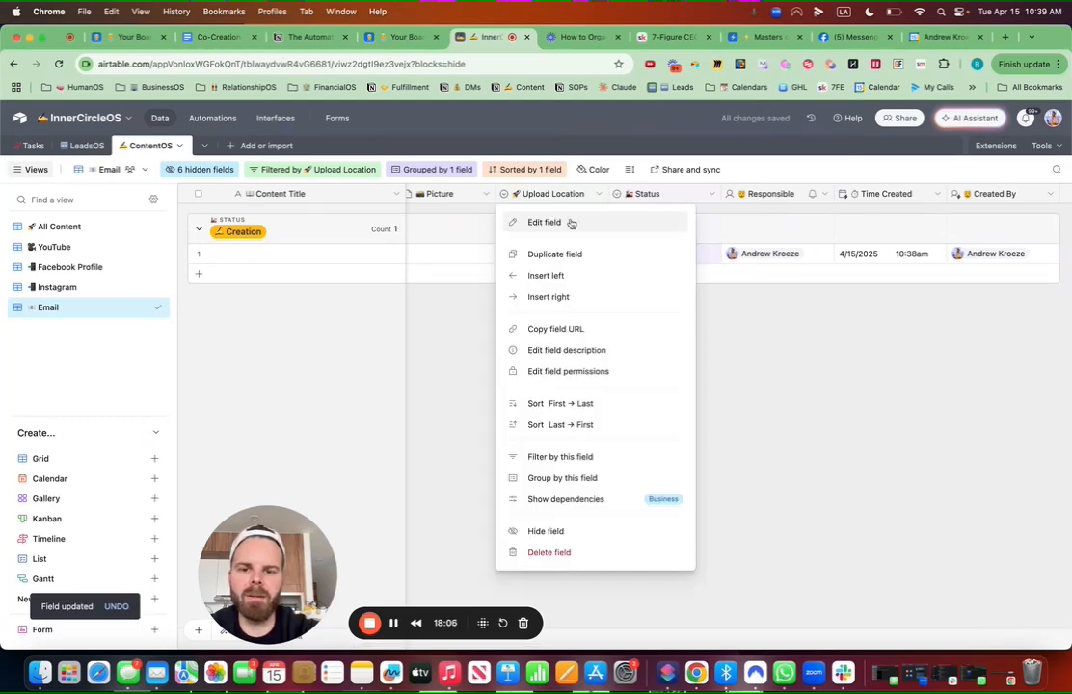
click(571, 223)
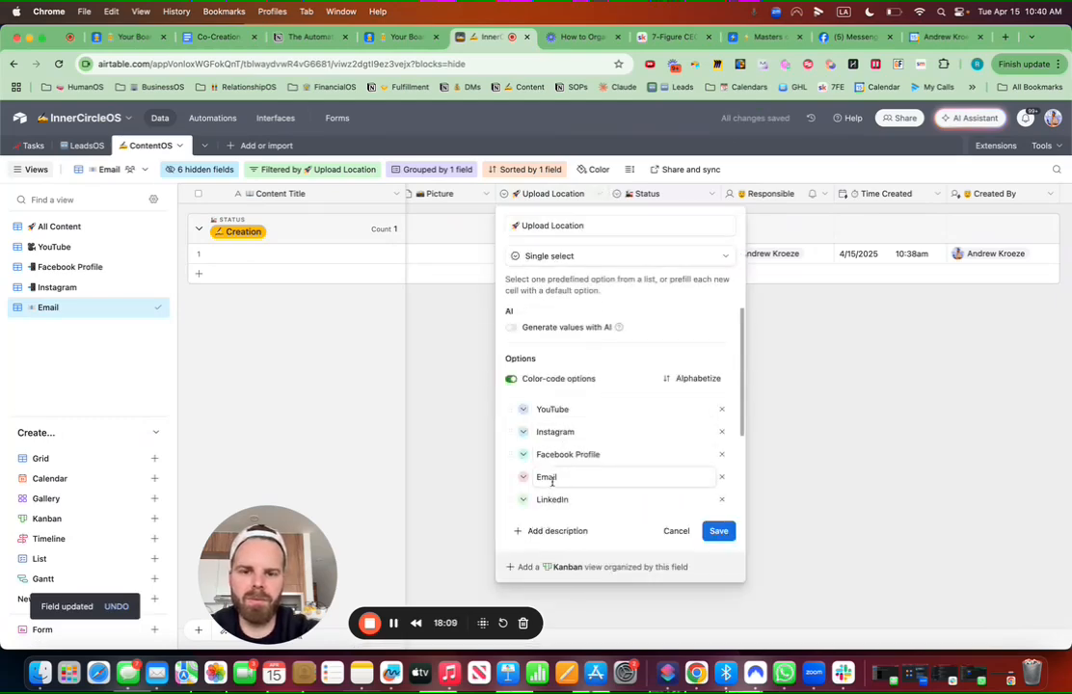
click(307, 169)
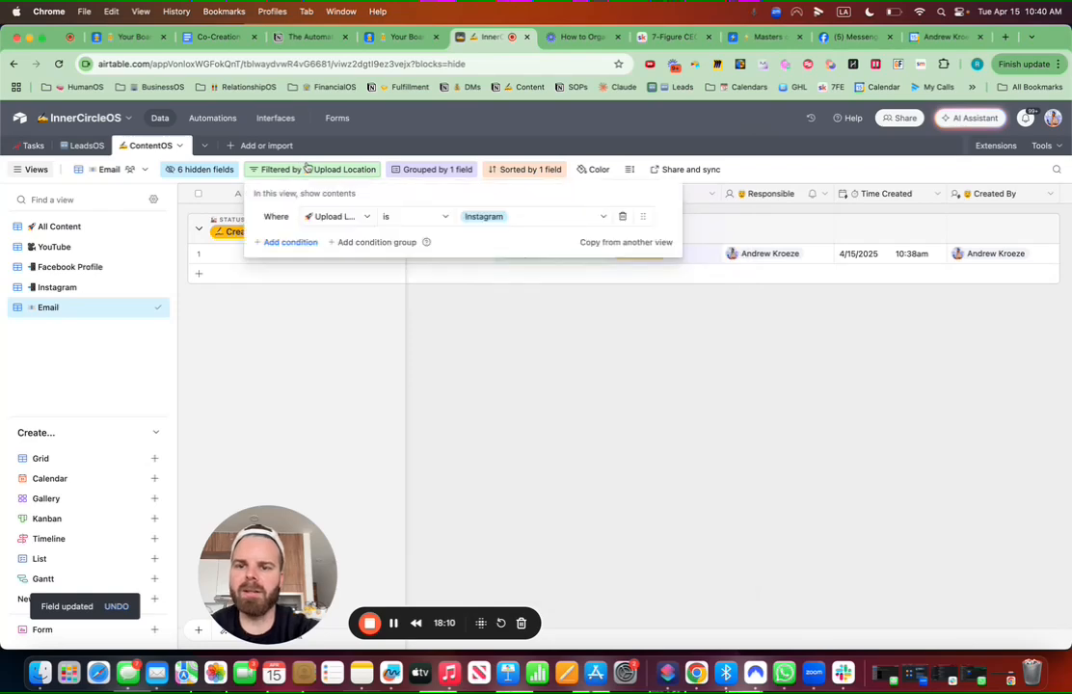
click(501, 216)
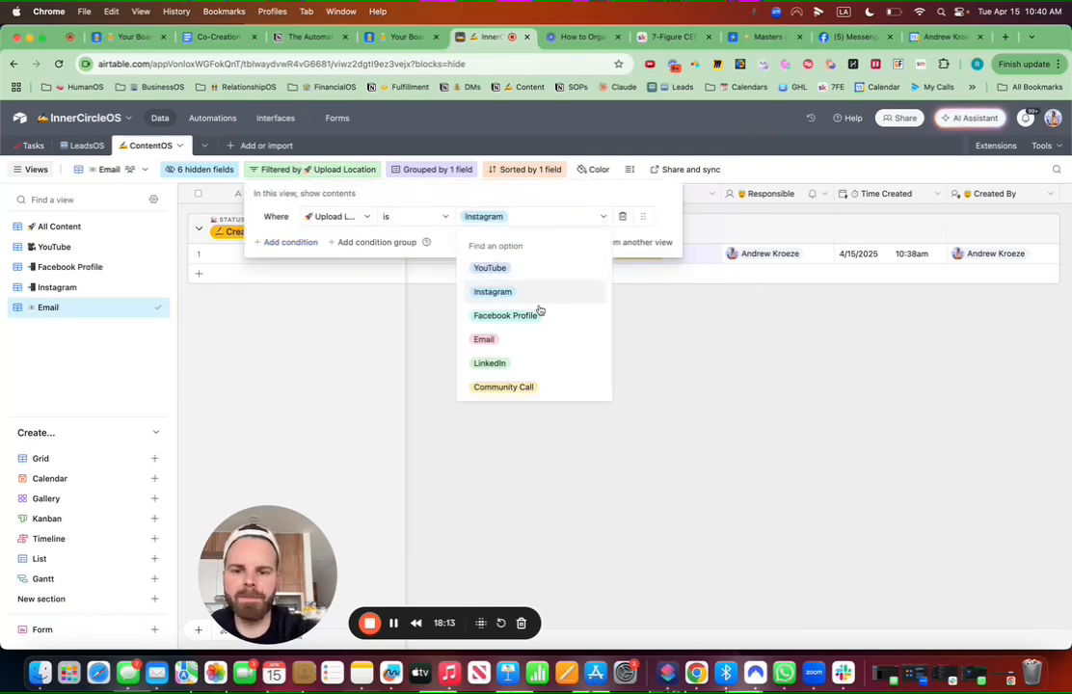
click(518, 344)
click(687, 323)
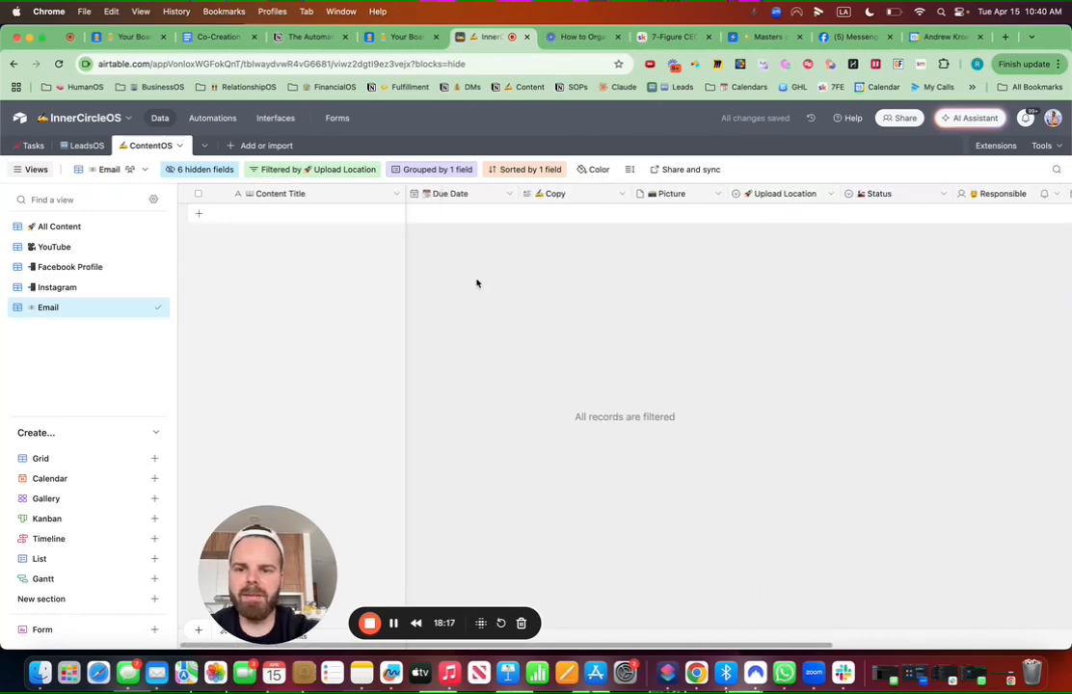
Step: Add a new Email record, place Status before Upload Location, and set it to Creation
click(199, 215)
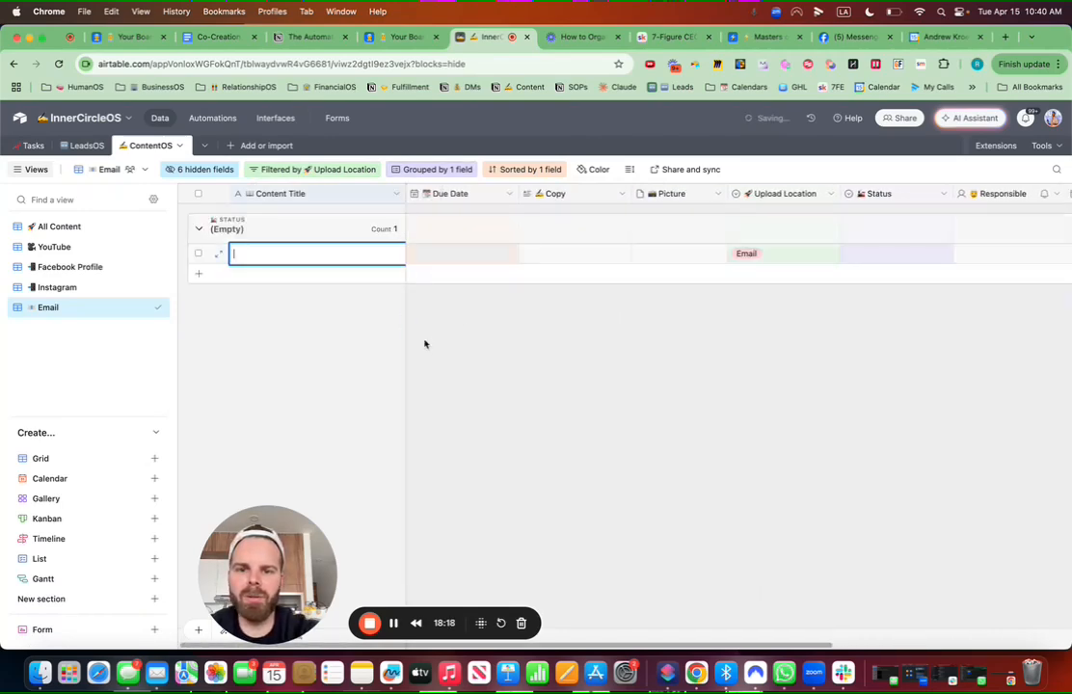
click(600, 358)
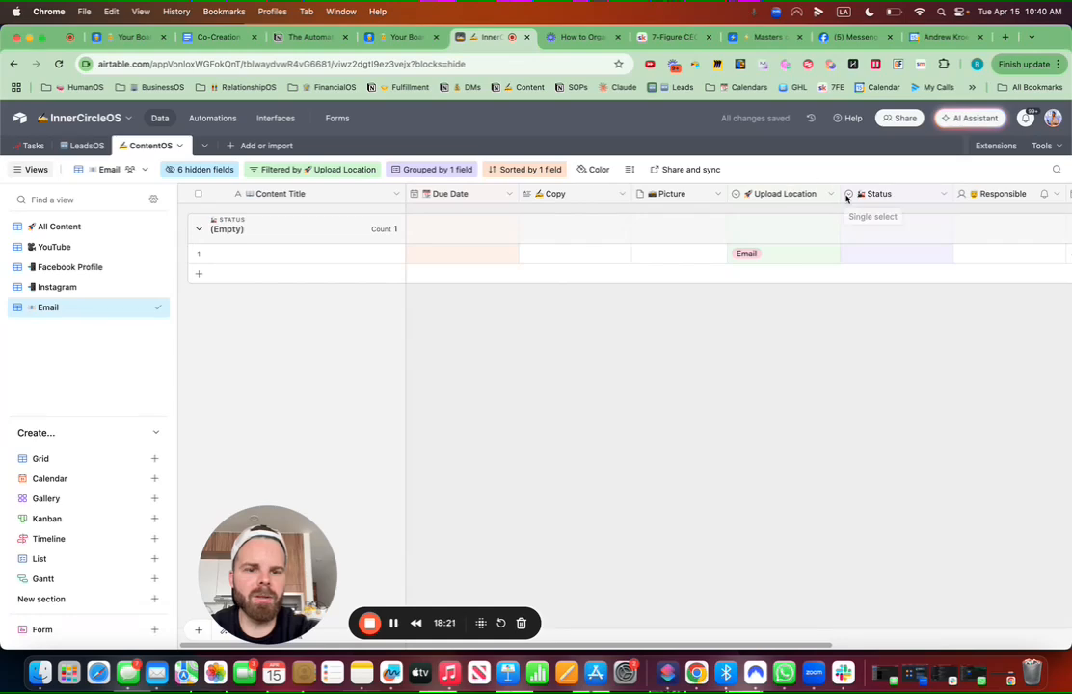
drag(839, 194, 837, 194)
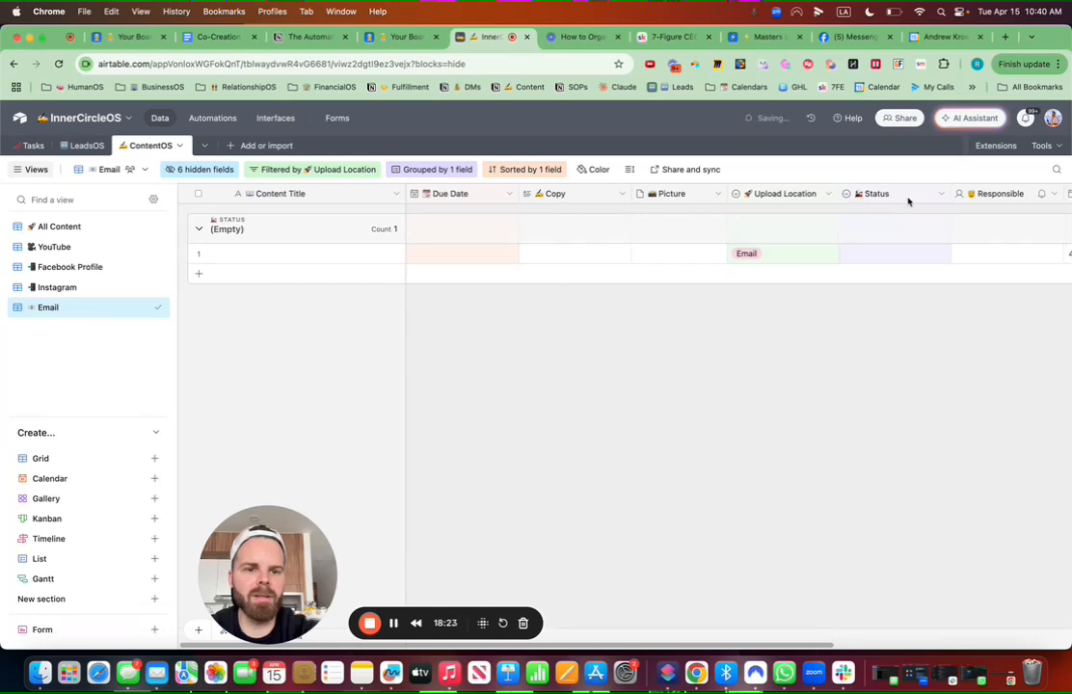
drag(907, 200, 731, 198)
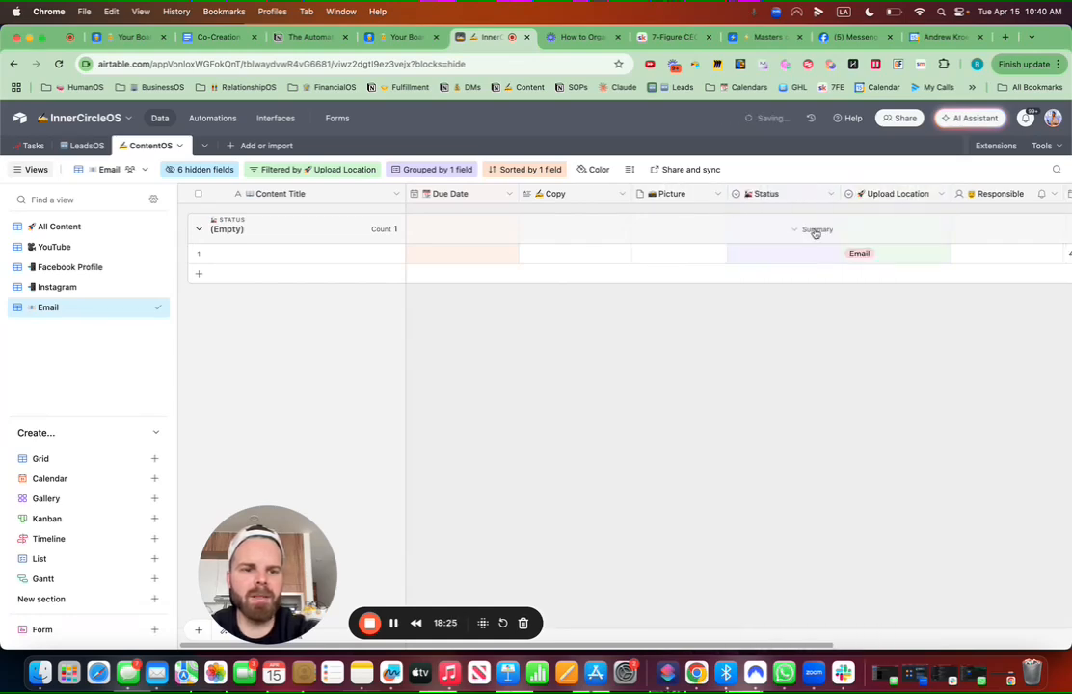
double_click(757, 256)
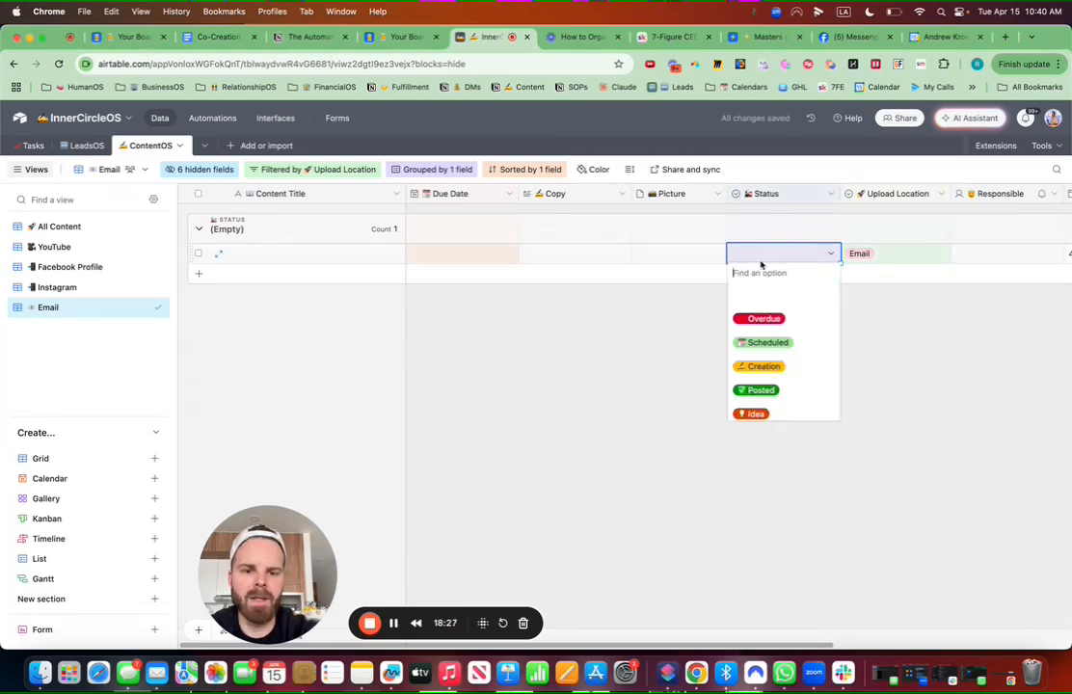
click(762, 368)
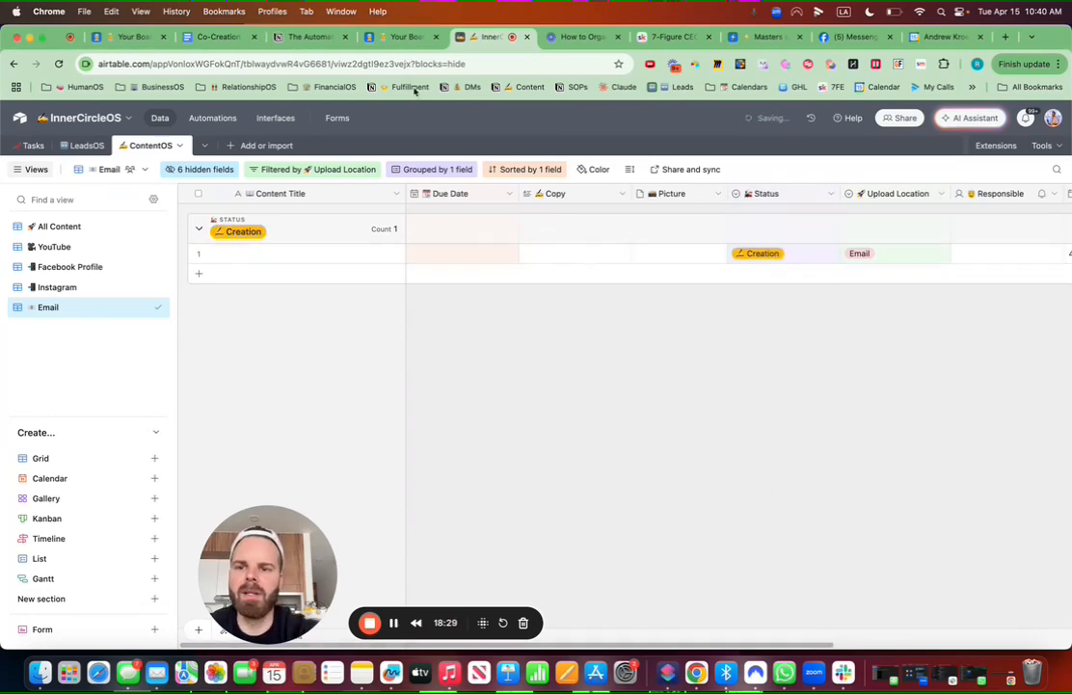
Step: Set Automation 1's trigger condition to Due Date is before today
click(221, 120)
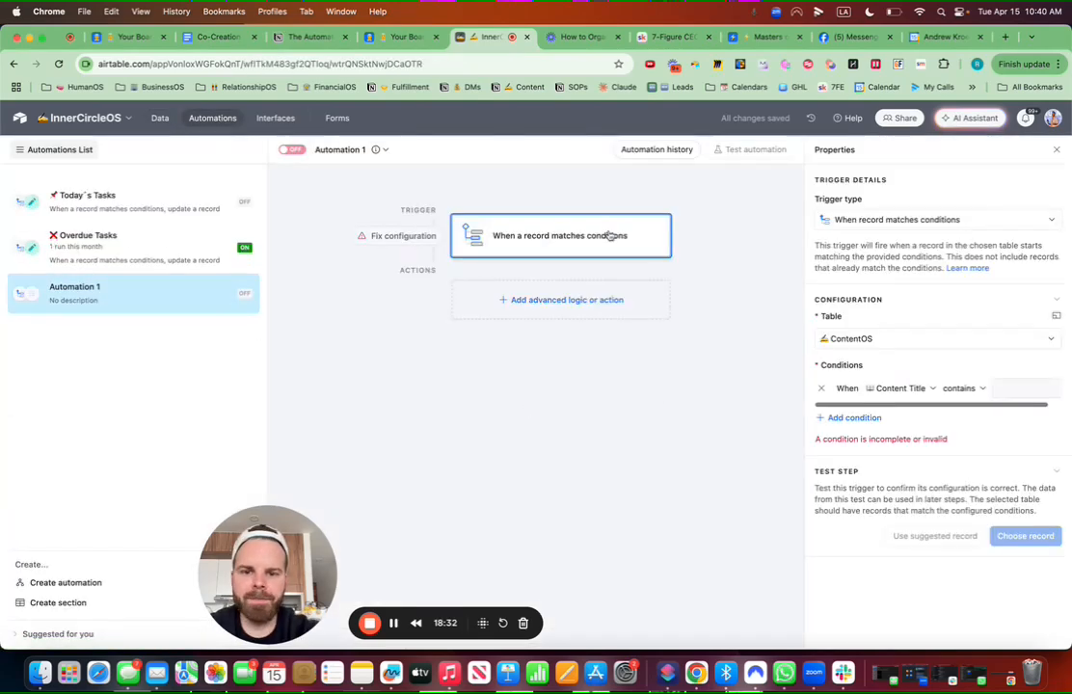
click(901, 389)
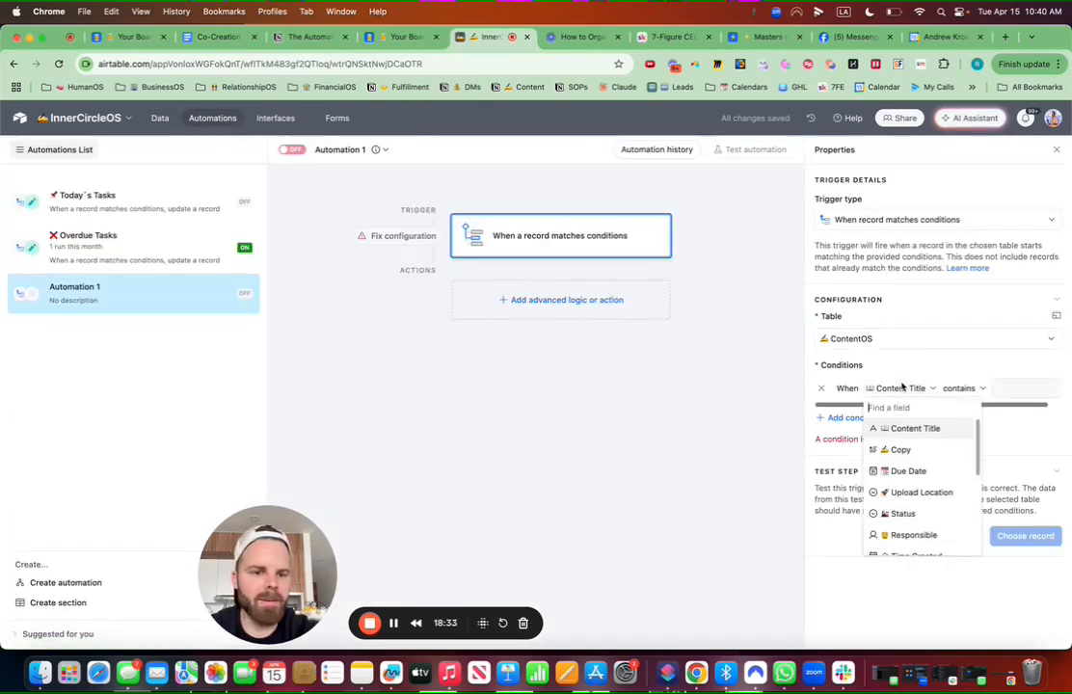
click(941, 472)
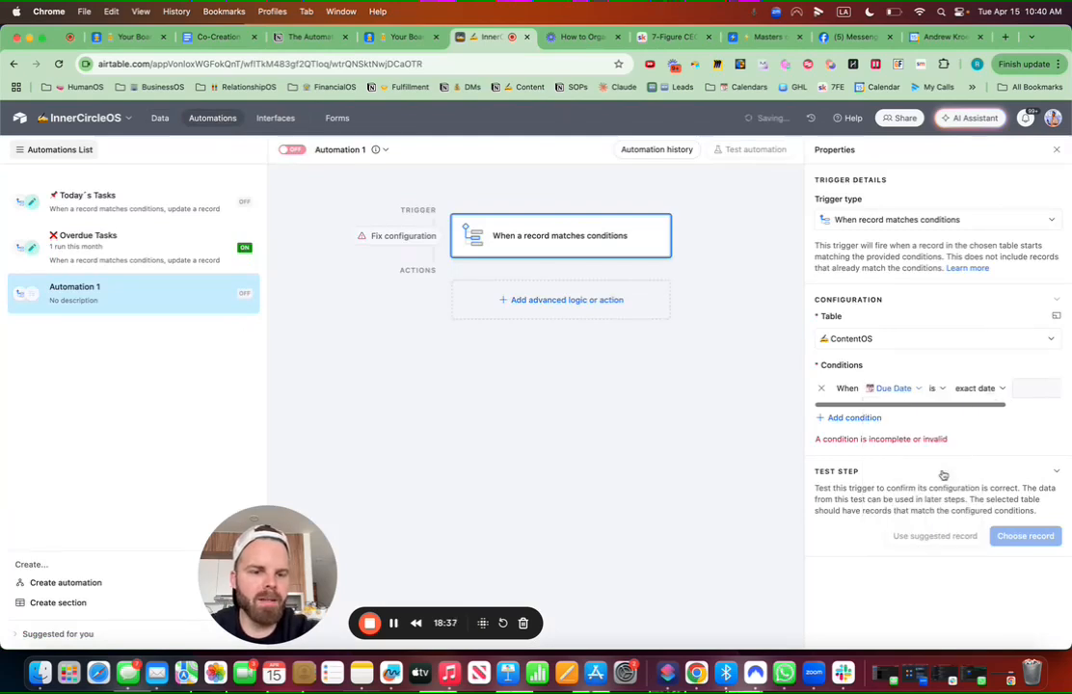
click(936, 388)
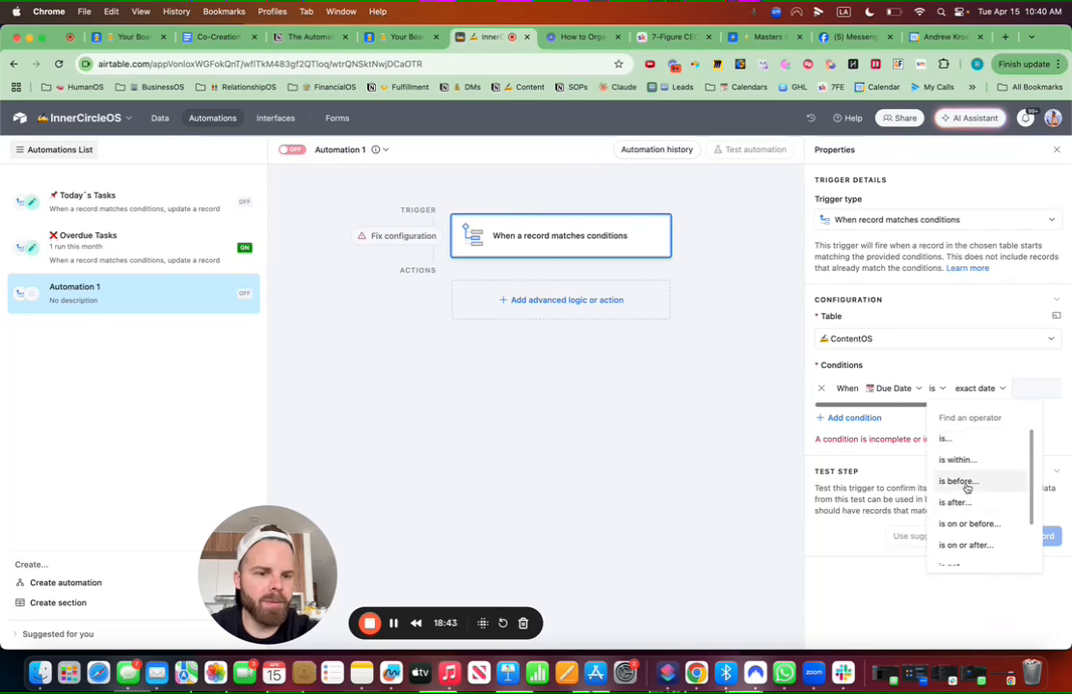
click(994, 480)
click(1011, 388)
scroll(998, 450, up, 3)
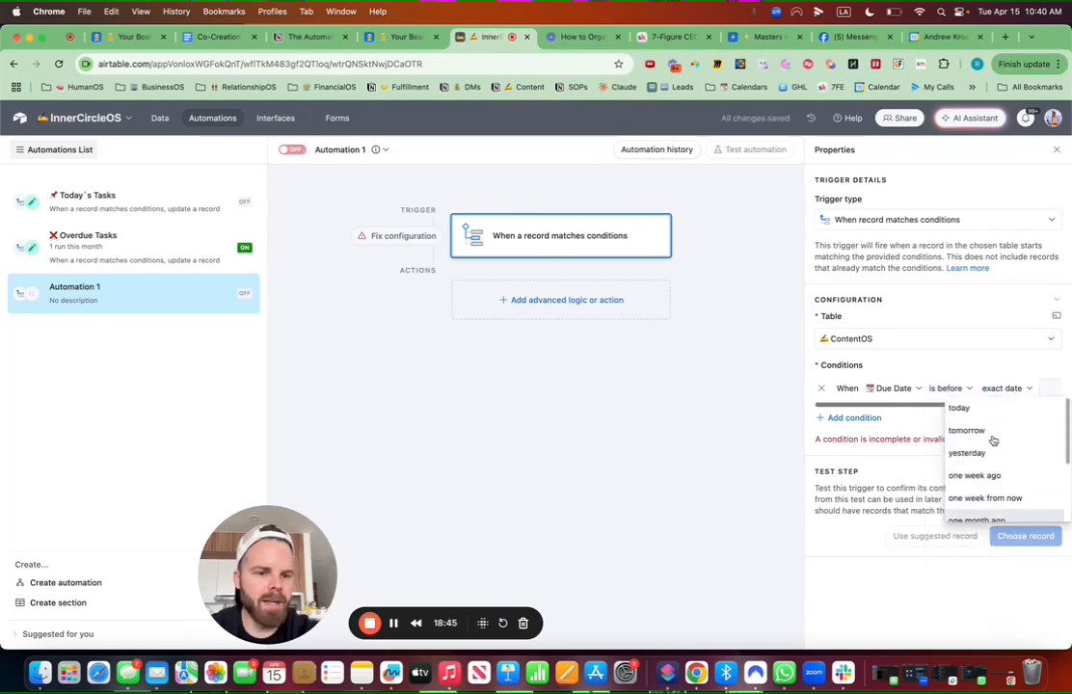
click(970, 411)
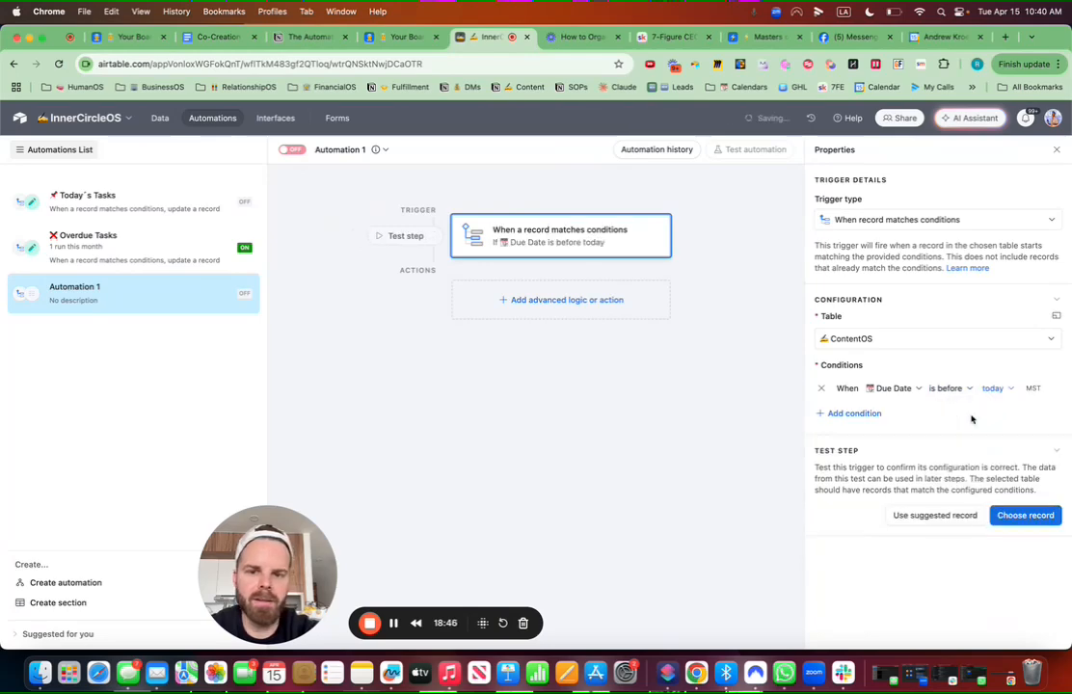
click(585, 299)
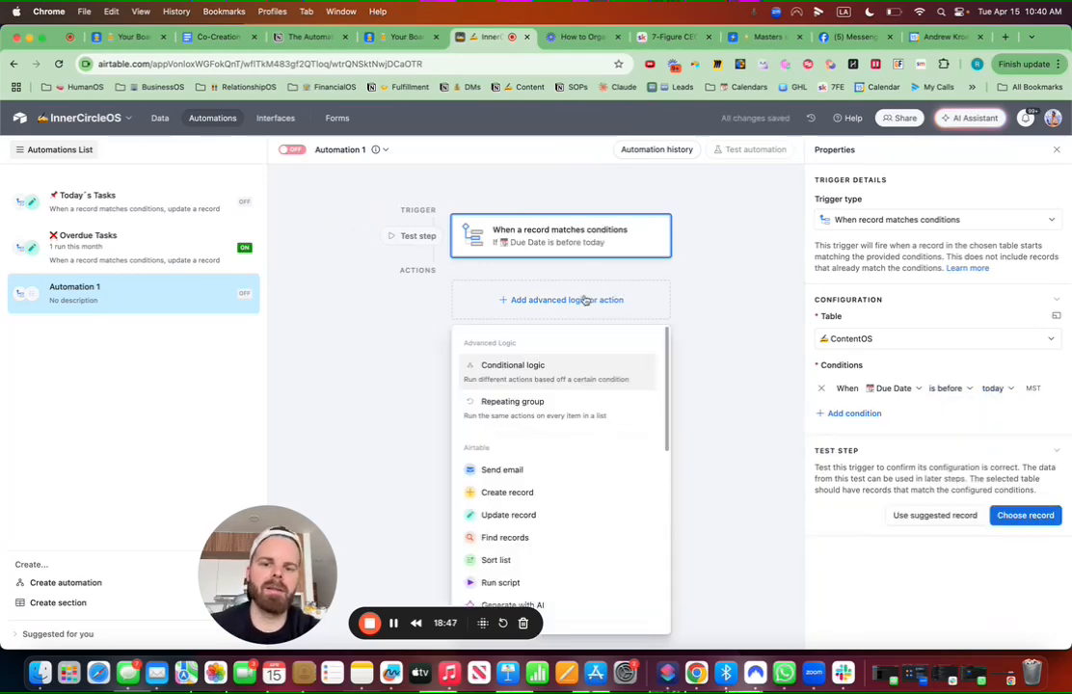
Step: Add an Update record action on ContentOS for the trigger's record ID, setting Status to Overdue
click(529, 515)
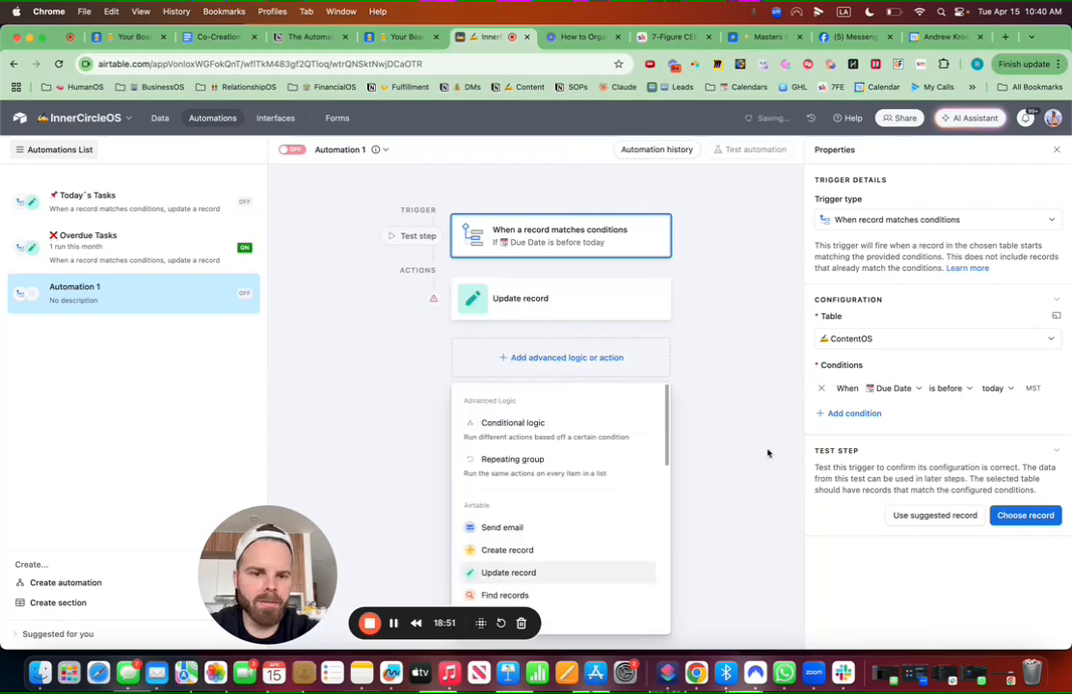
click(875, 452)
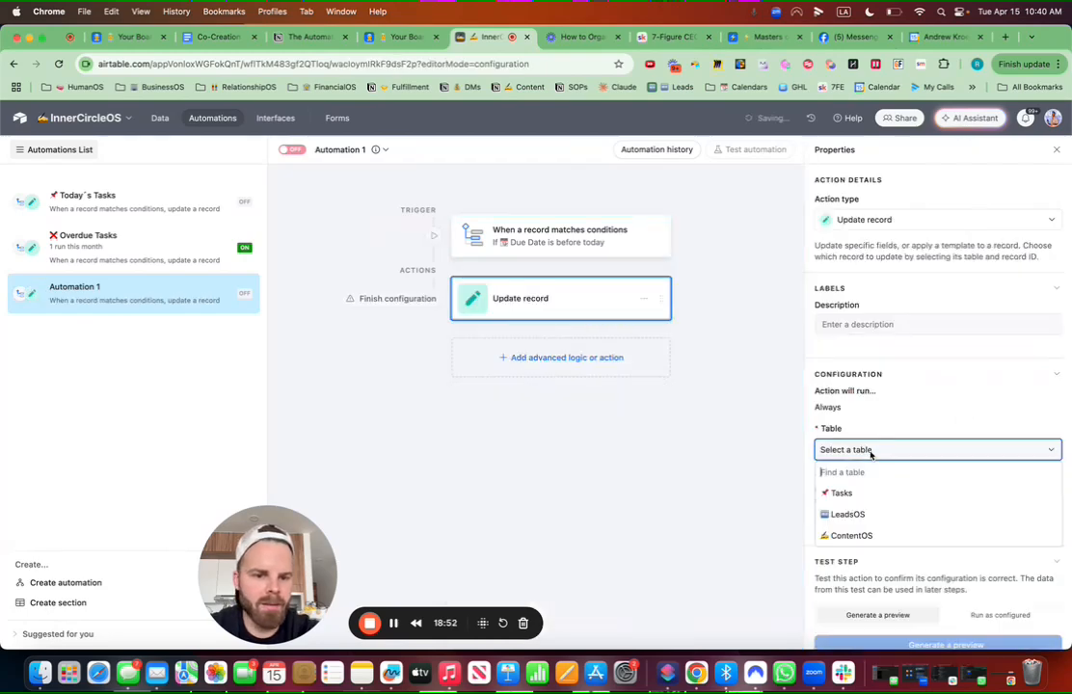
click(852, 537)
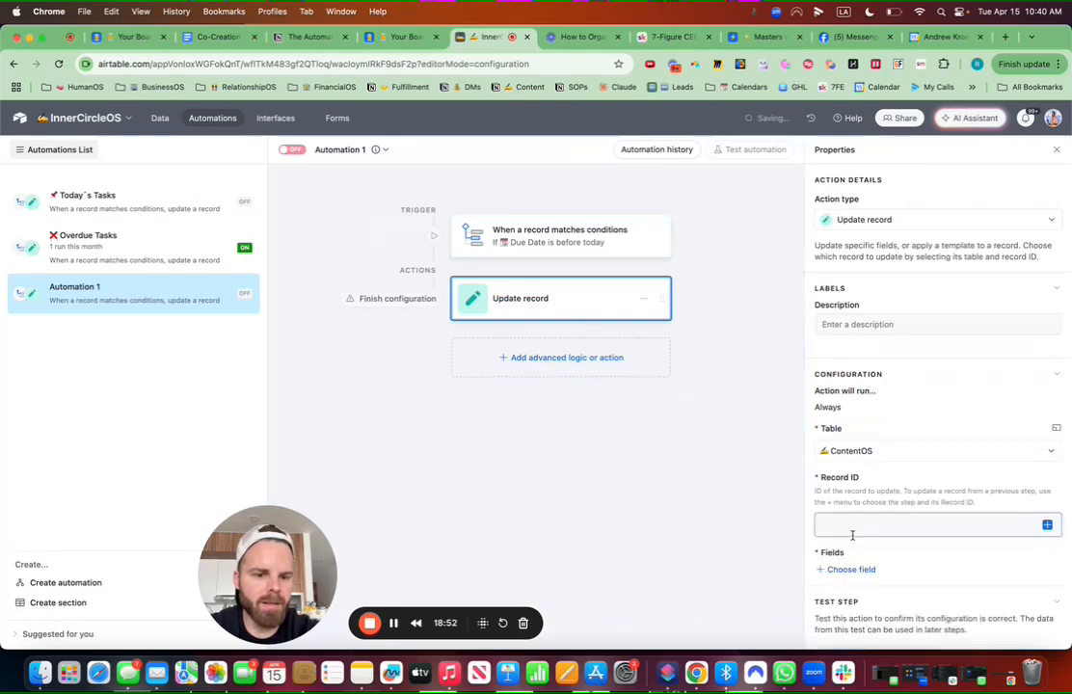
click(1047, 525)
scroll(926, 429, down, 2)
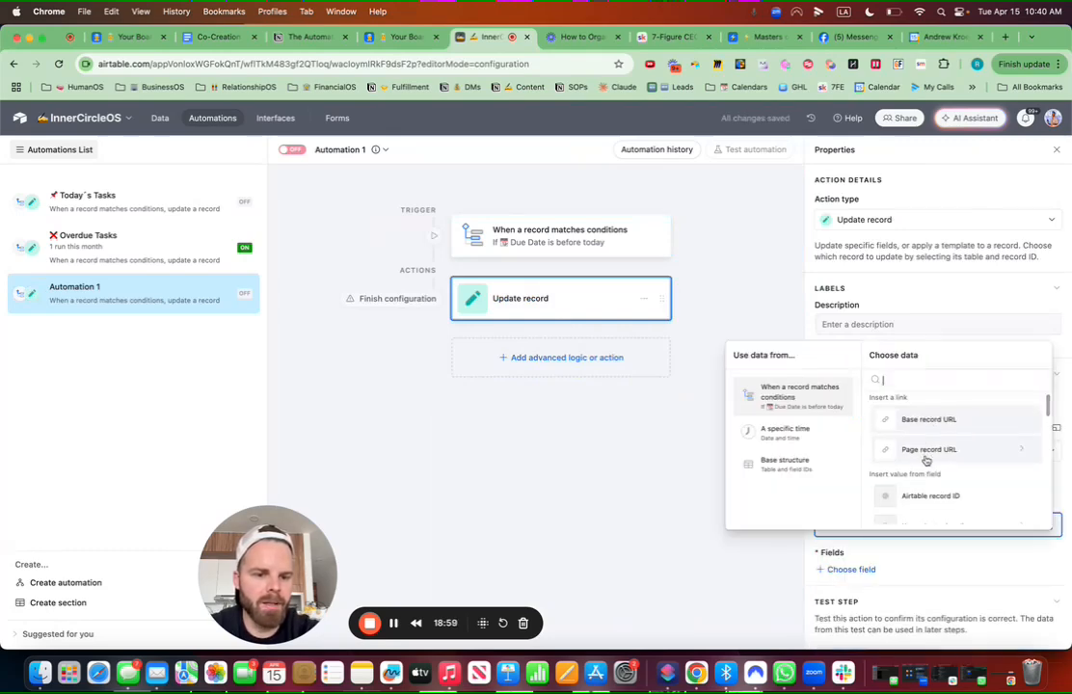
click(924, 440)
scroll(916, 487, down, 2)
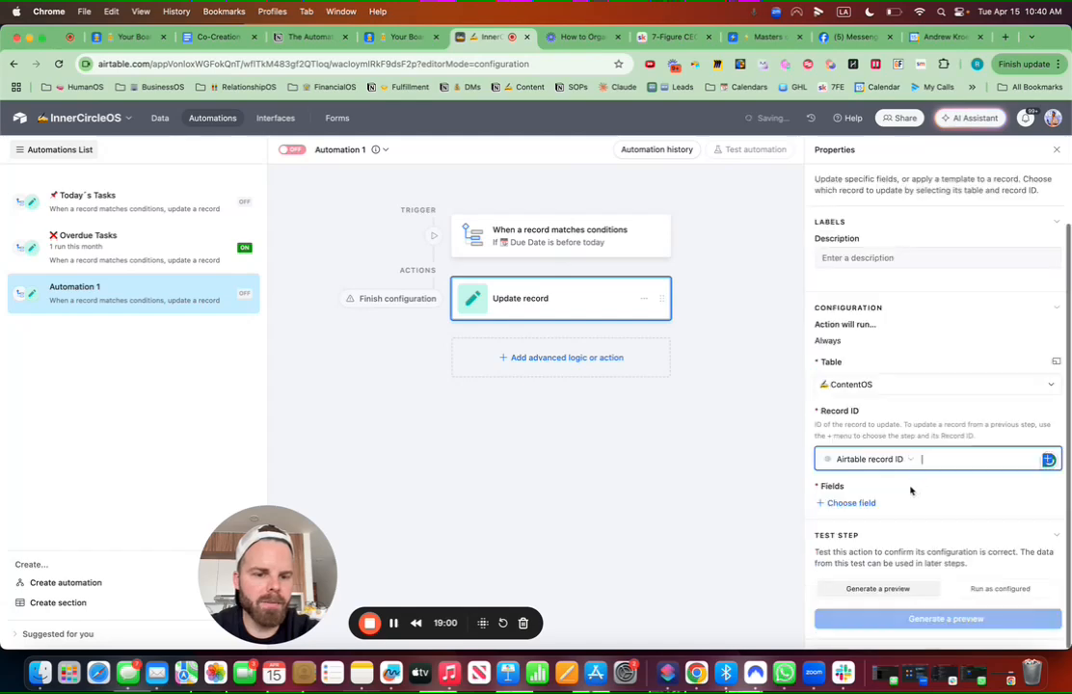
click(855, 502)
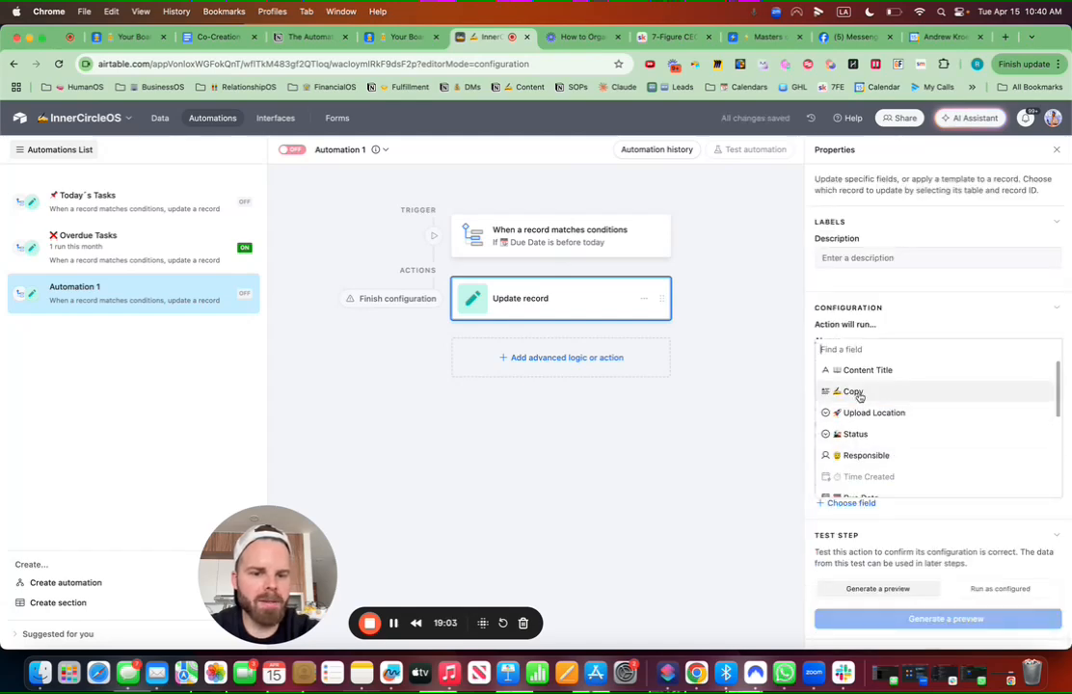
click(854, 434)
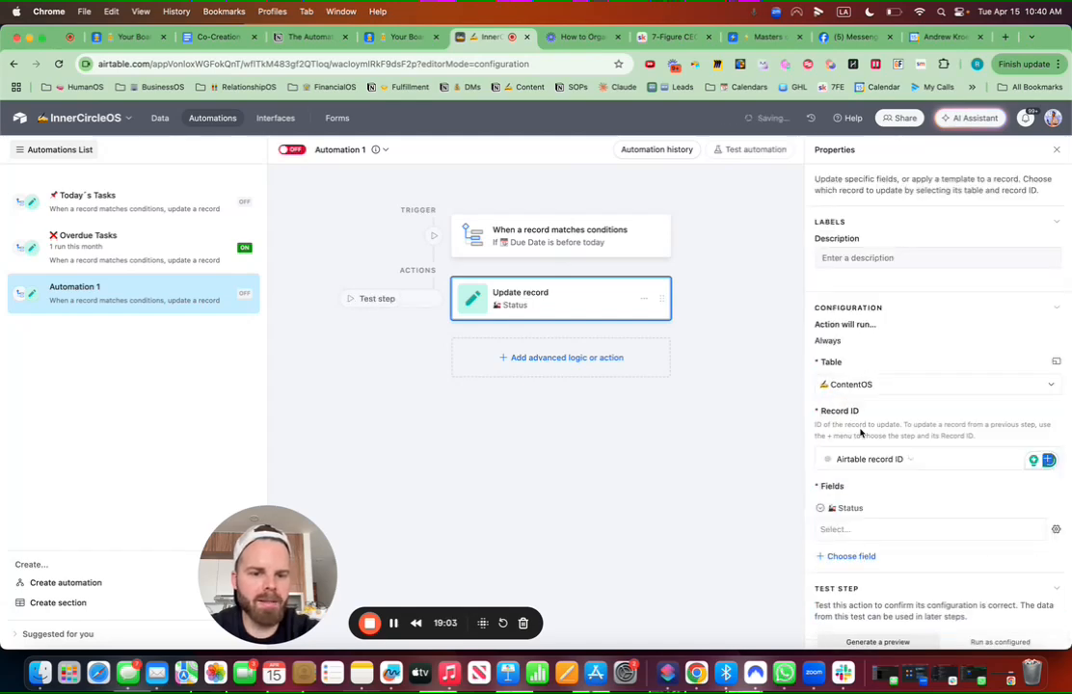
click(876, 529)
click(854, 548)
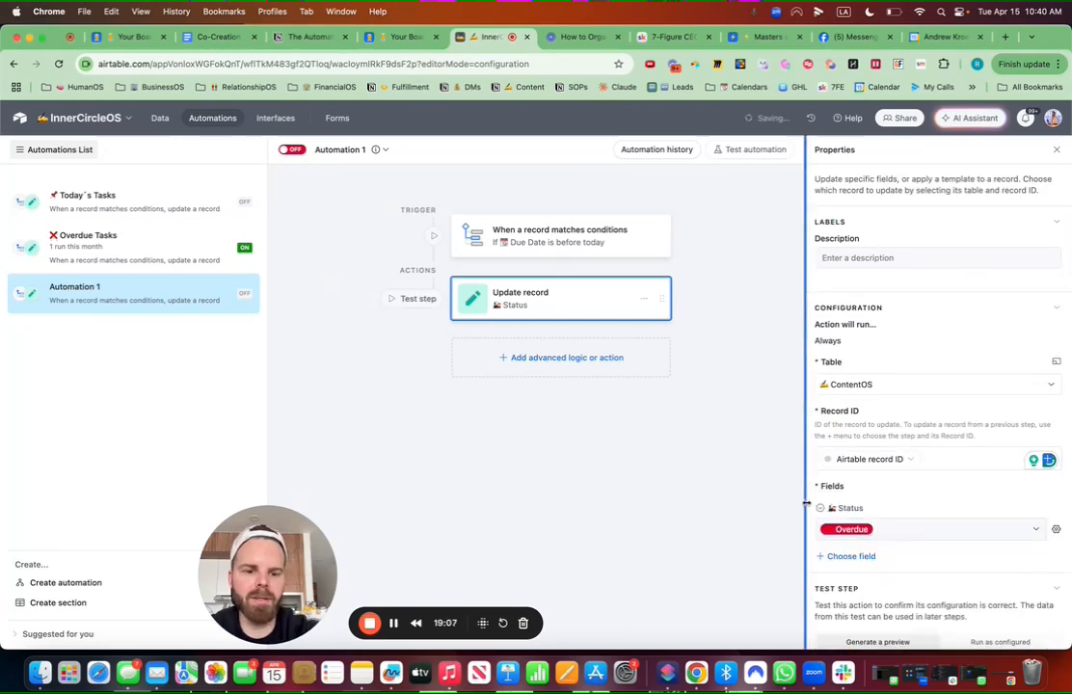
Step: Rename the automation to 'Overdue Content' and switch it on
click(385, 152)
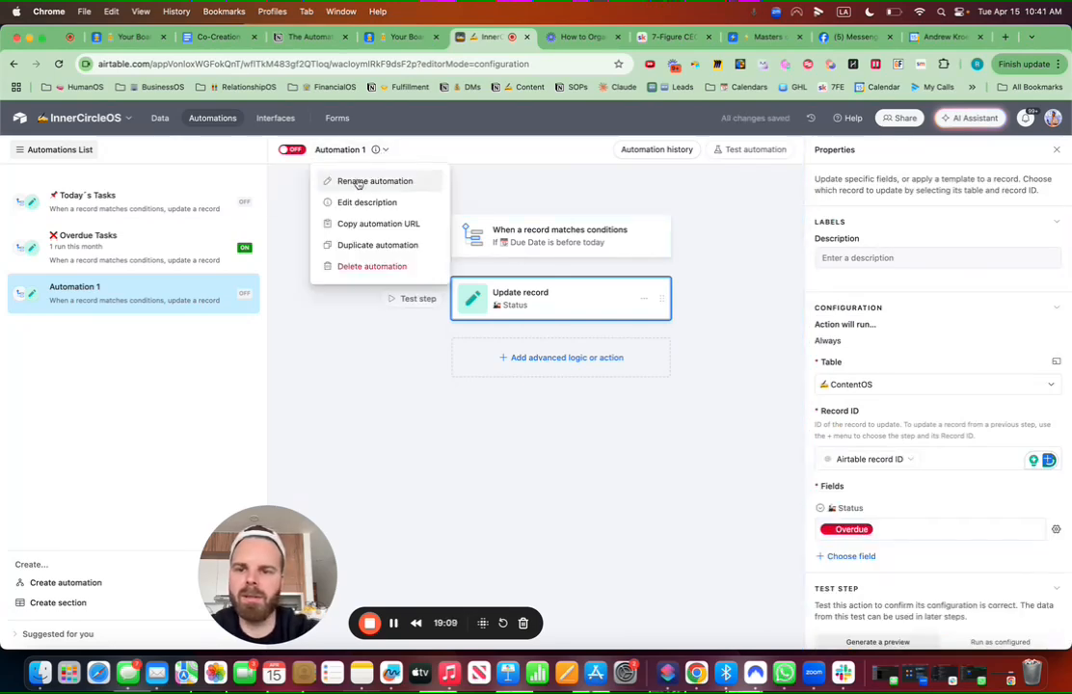
click(375, 181)
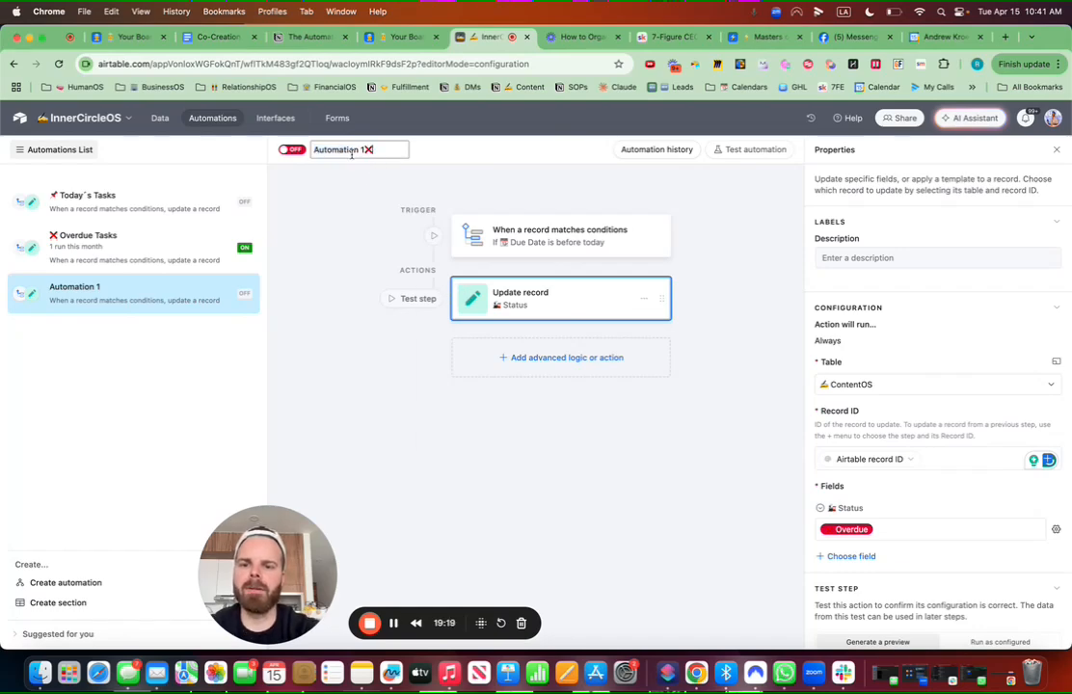
drag(363, 151, 318, 151)
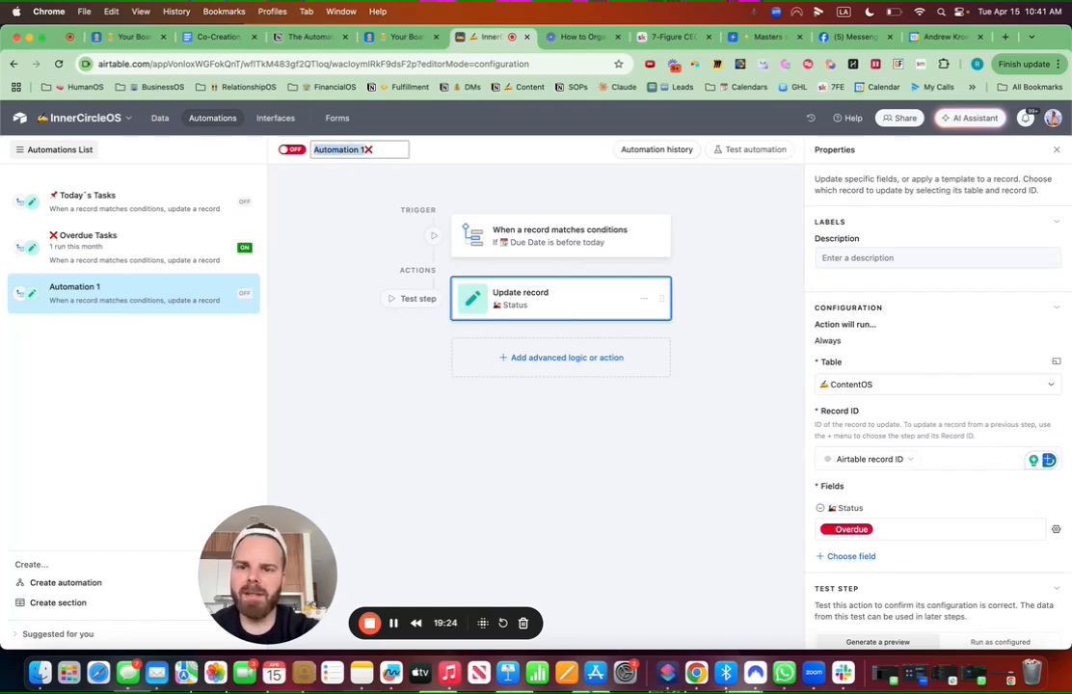
key(BackSpace)
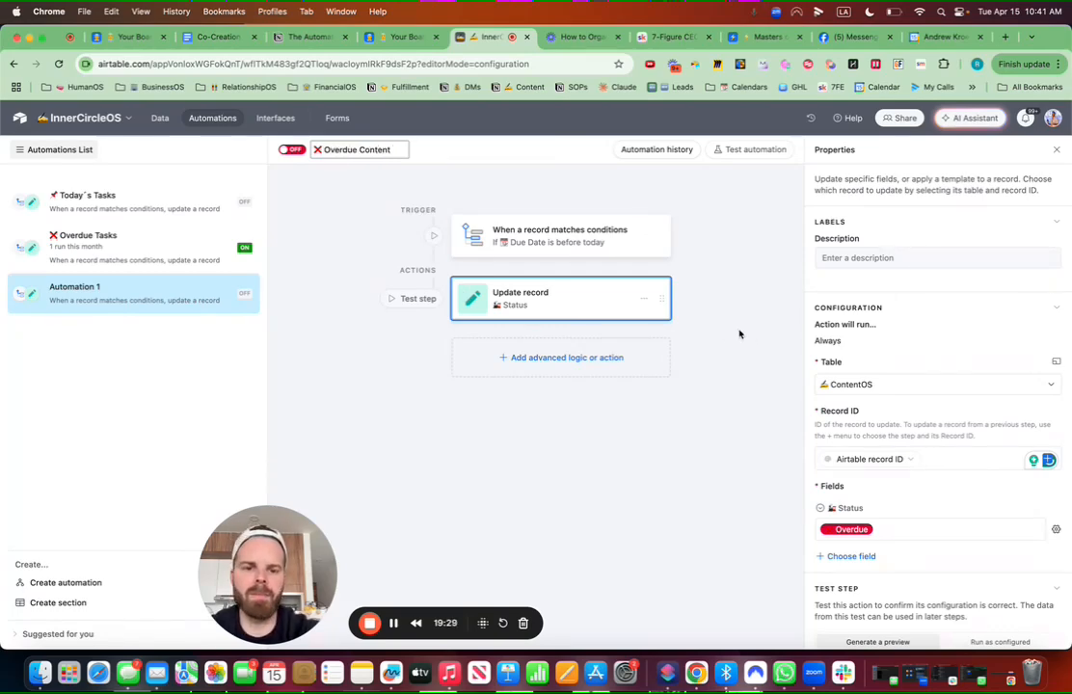
click(291, 149)
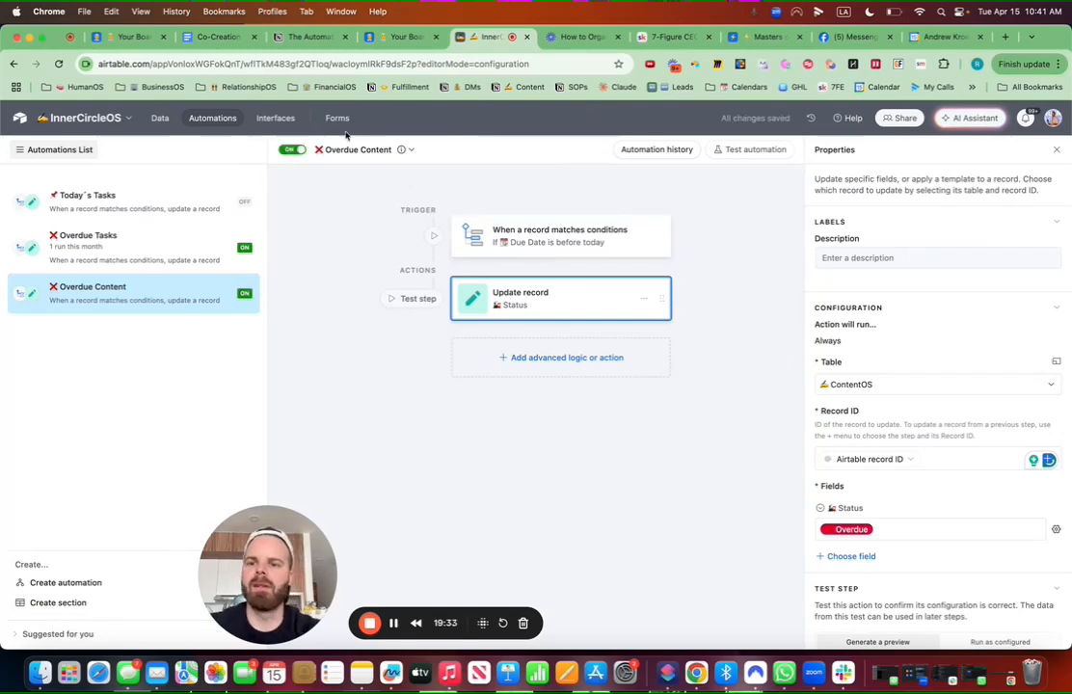
Step: From the InnerCircleOS menu, enter page editing and start adding a new interface
click(276, 118)
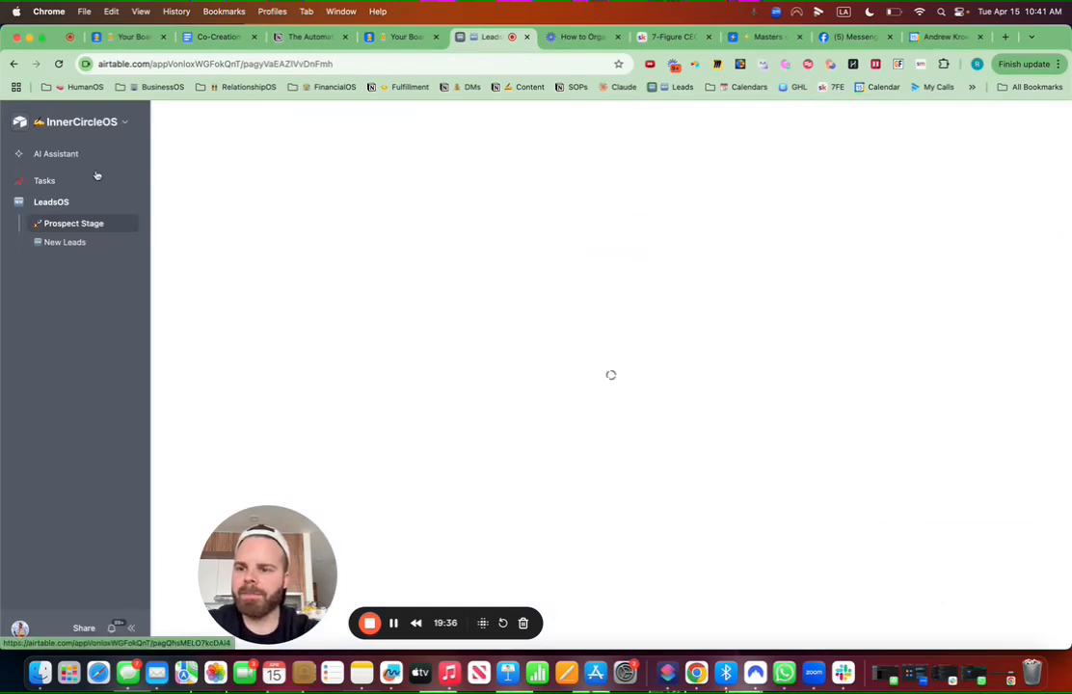
click(108, 122)
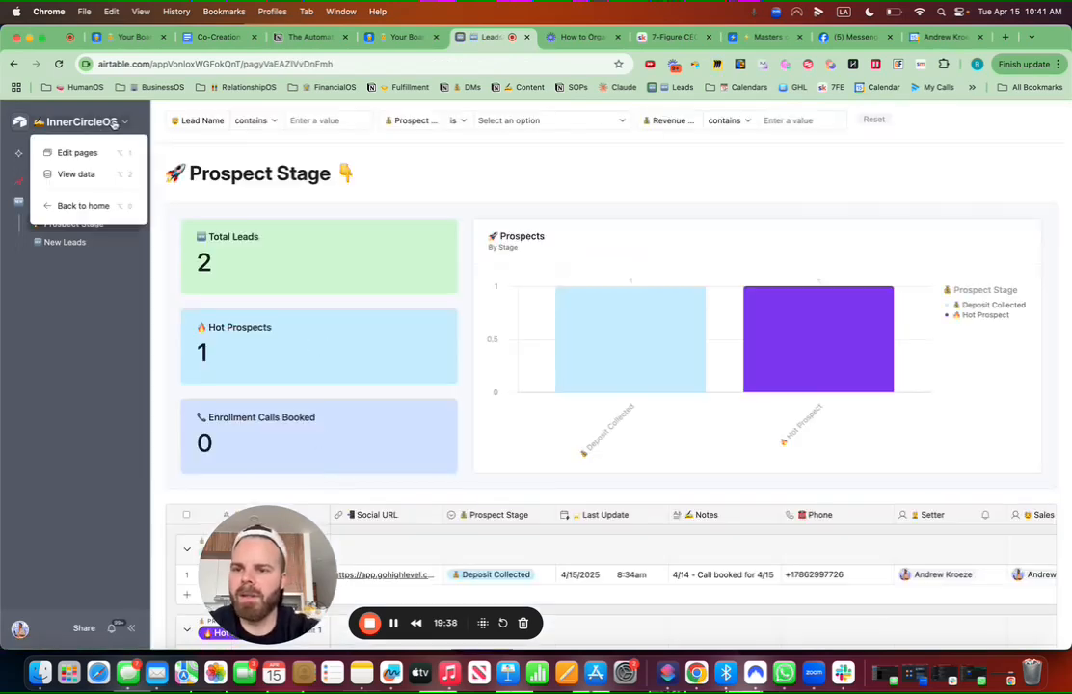
click(97, 154)
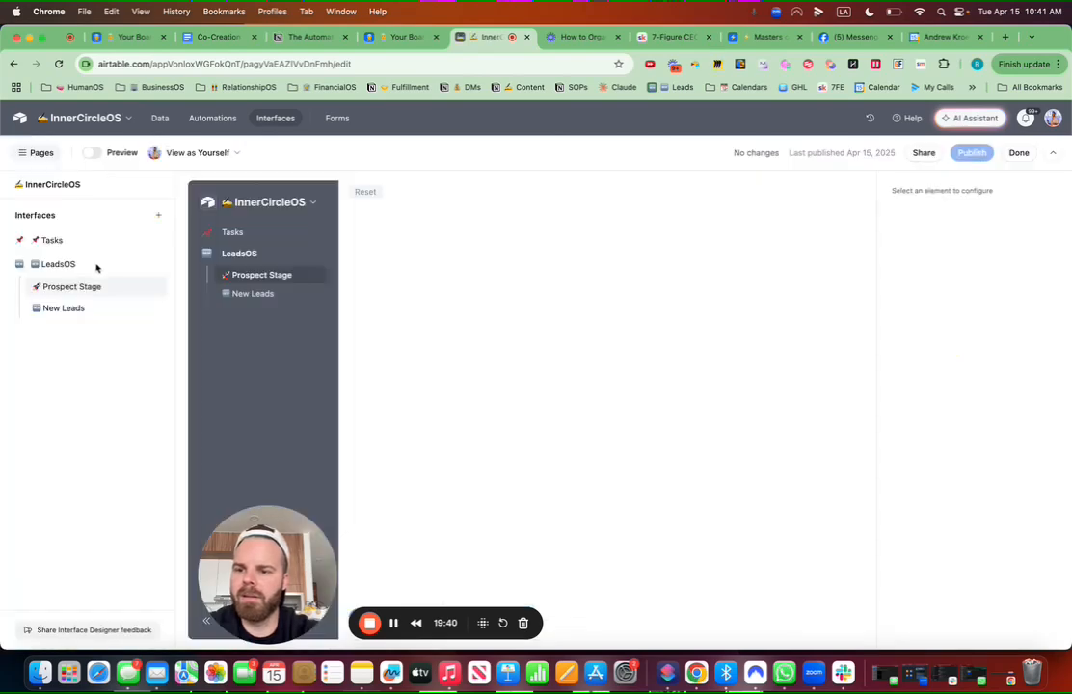
click(159, 218)
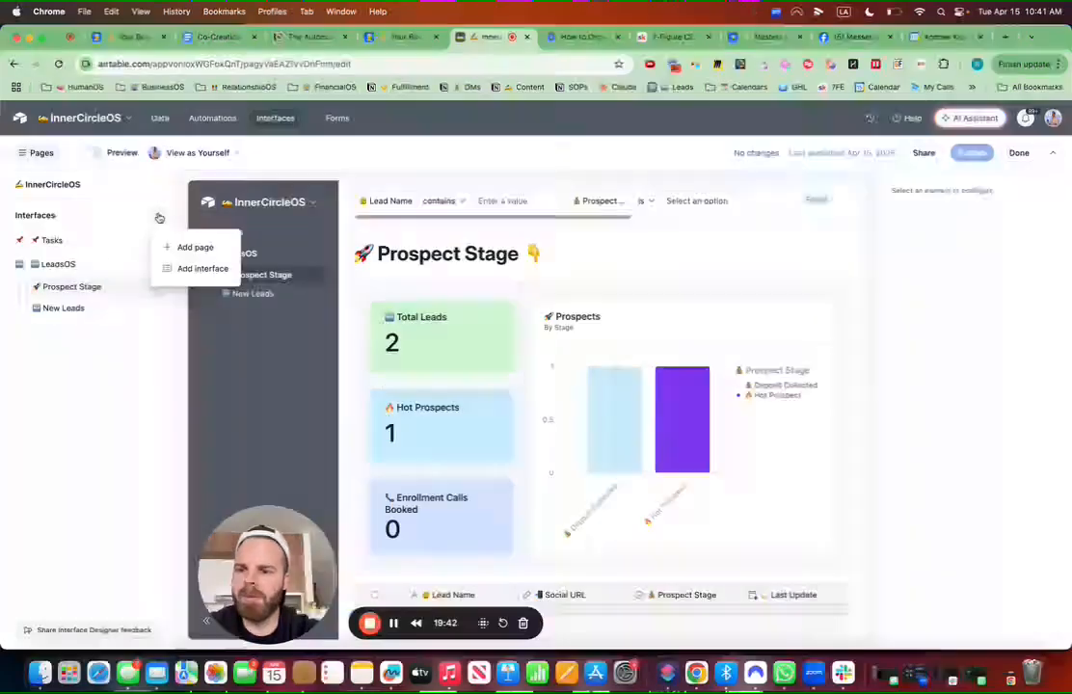
Step: Create a new interface named '✍ ContentOS' with the writing-hand emoji as its icon
click(193, 271)
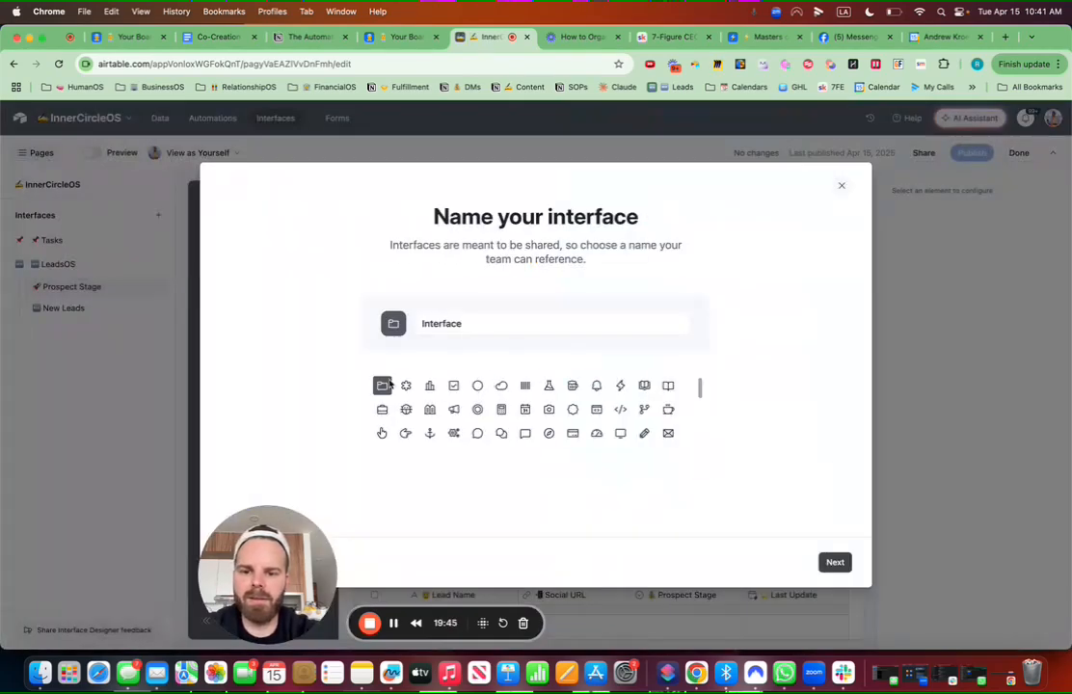
drag(487, 321, 420, 323)
key(ctrl+super+space)
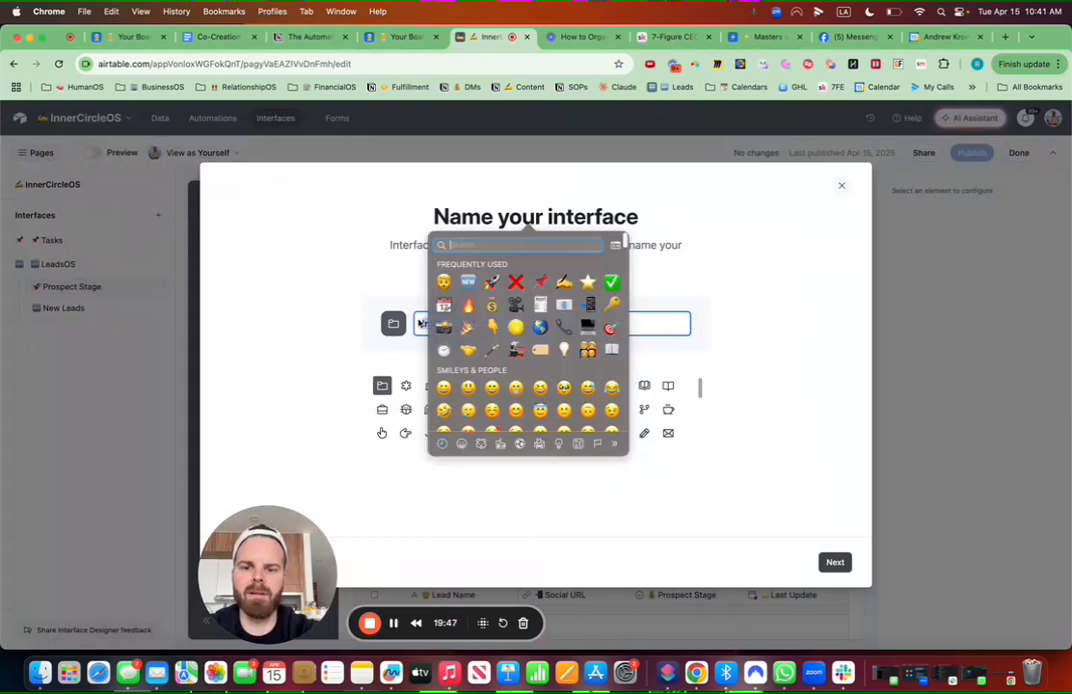
text(write)
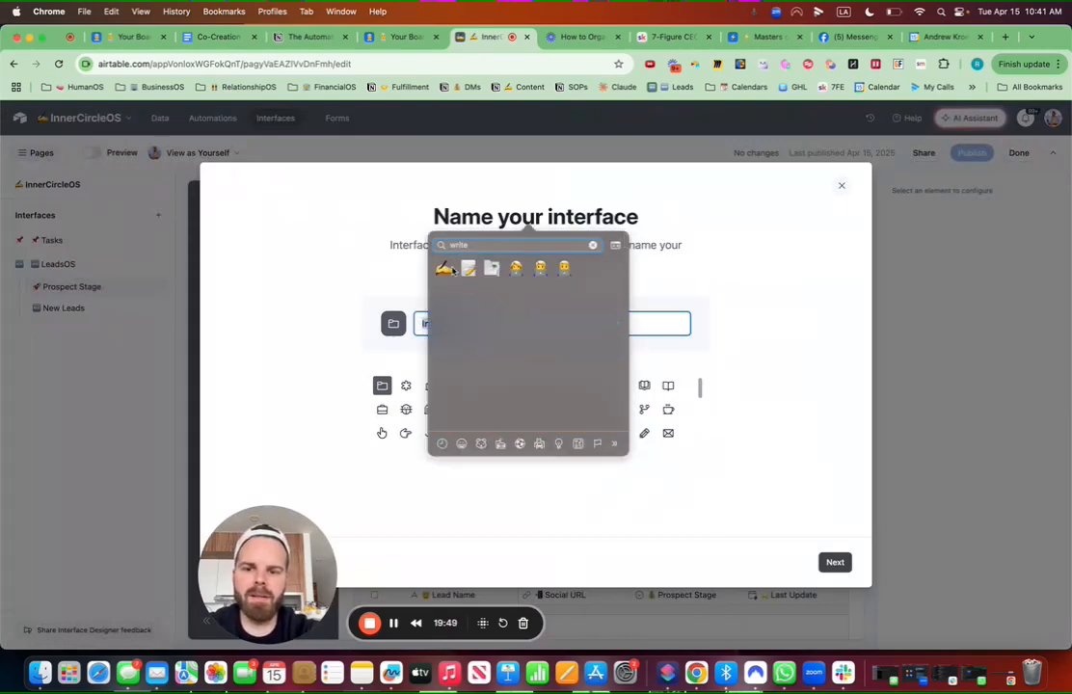
click(474, 271)
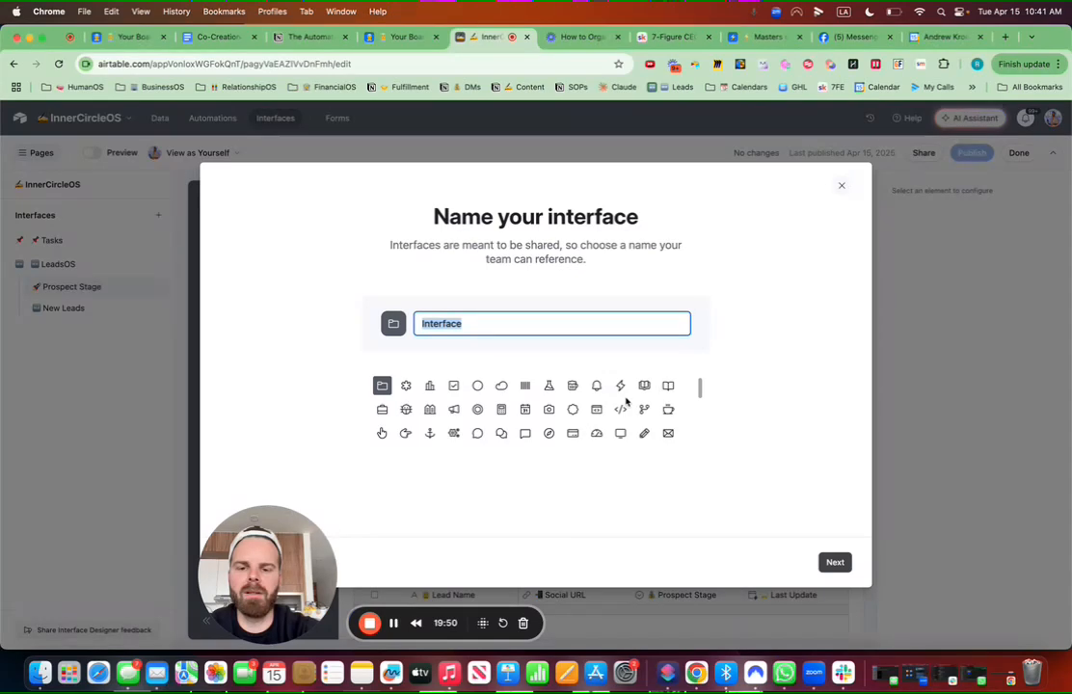
text(ContentOS)
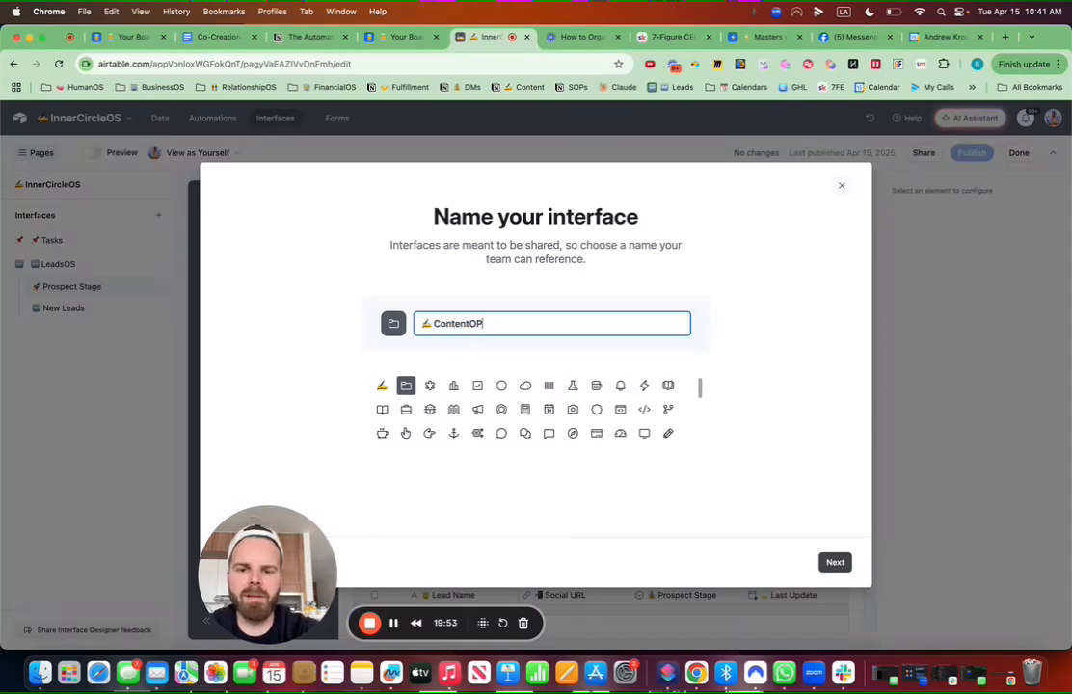
click(382, 385)
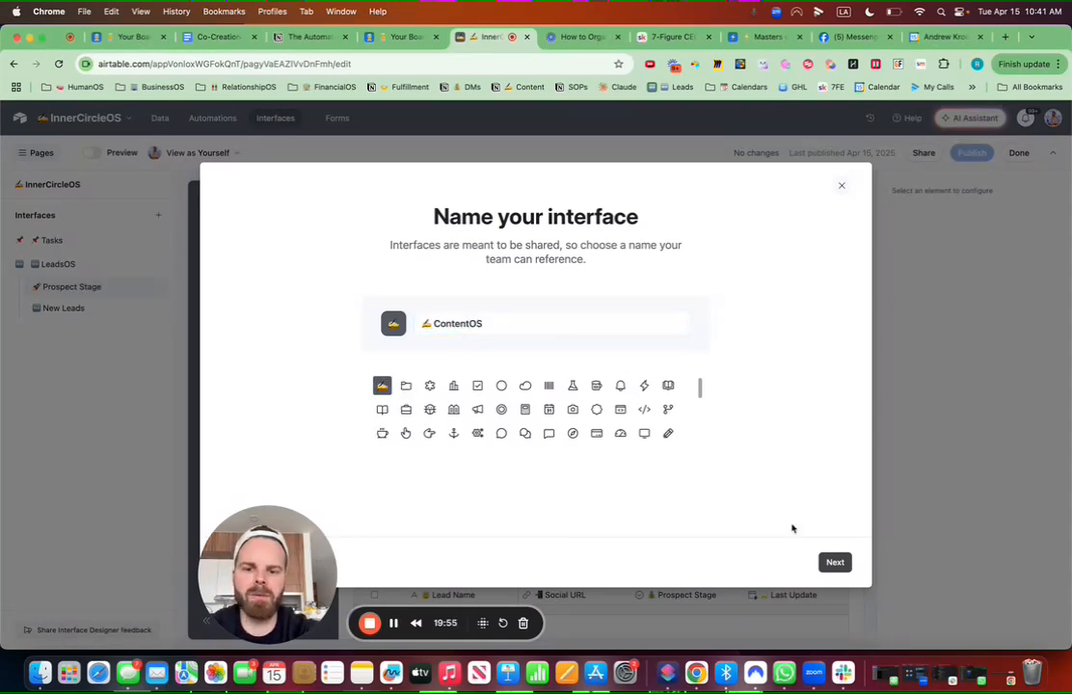
Step: Continue to the layout options and choose the Blank layout
click(836, 562)
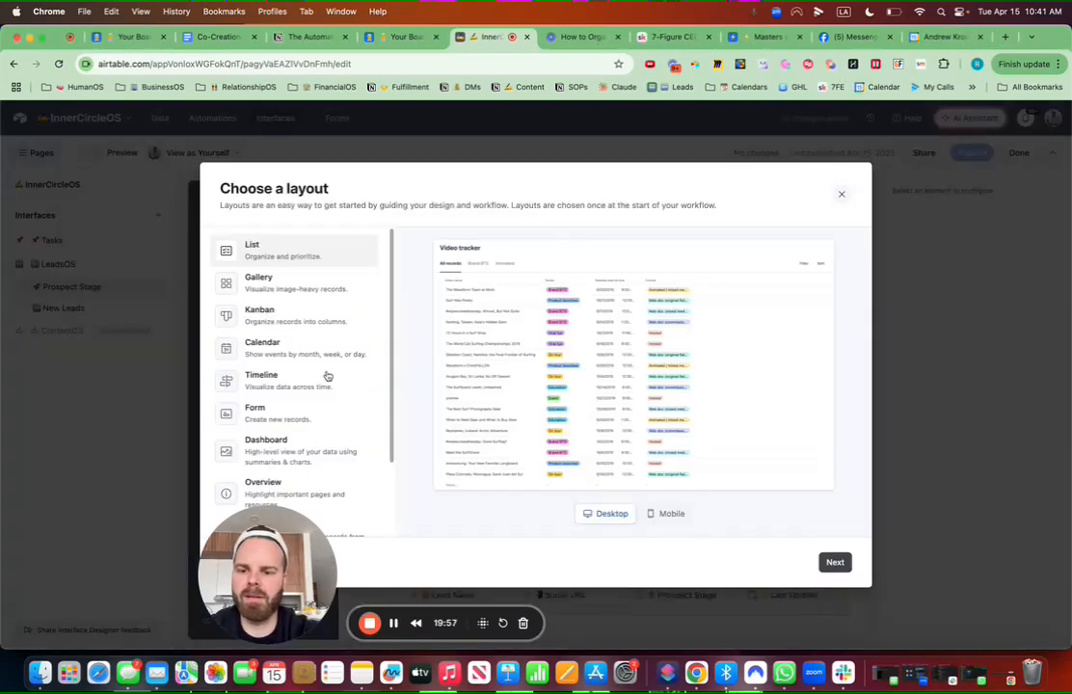
scroll(299, 454, down, 3)
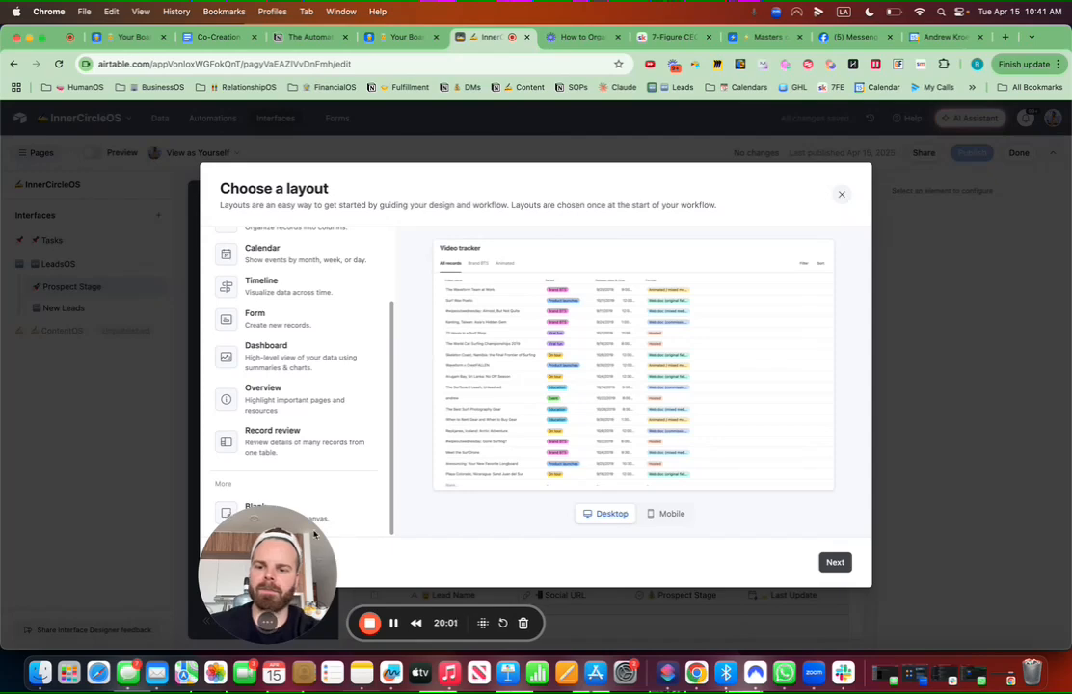
drag(292, 553, 98, 555)
click(255, 511)
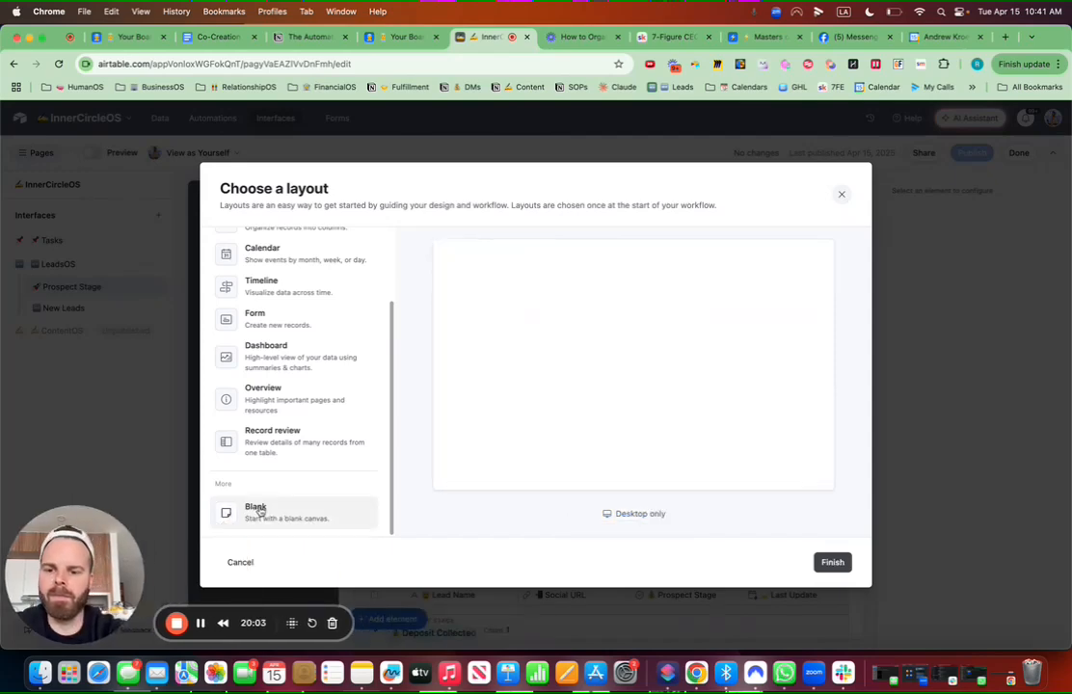
Step: Add a full-width grid sourced from ContentOS, copying the All Content view's settings
click(844, 564)
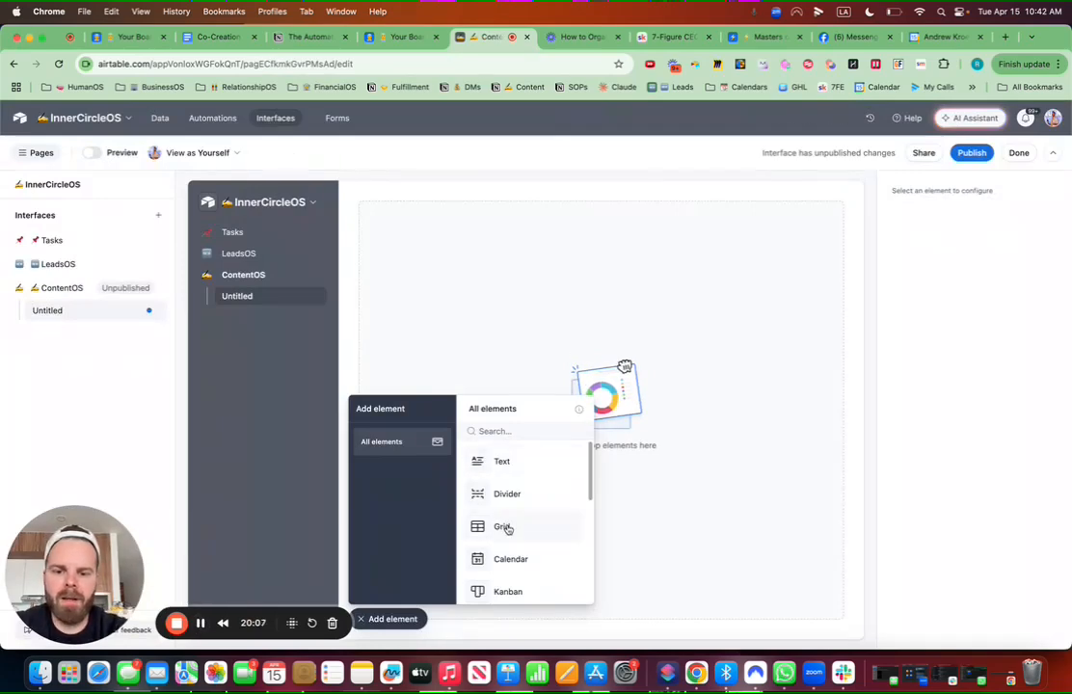
drag(504, 529, 512, 451)
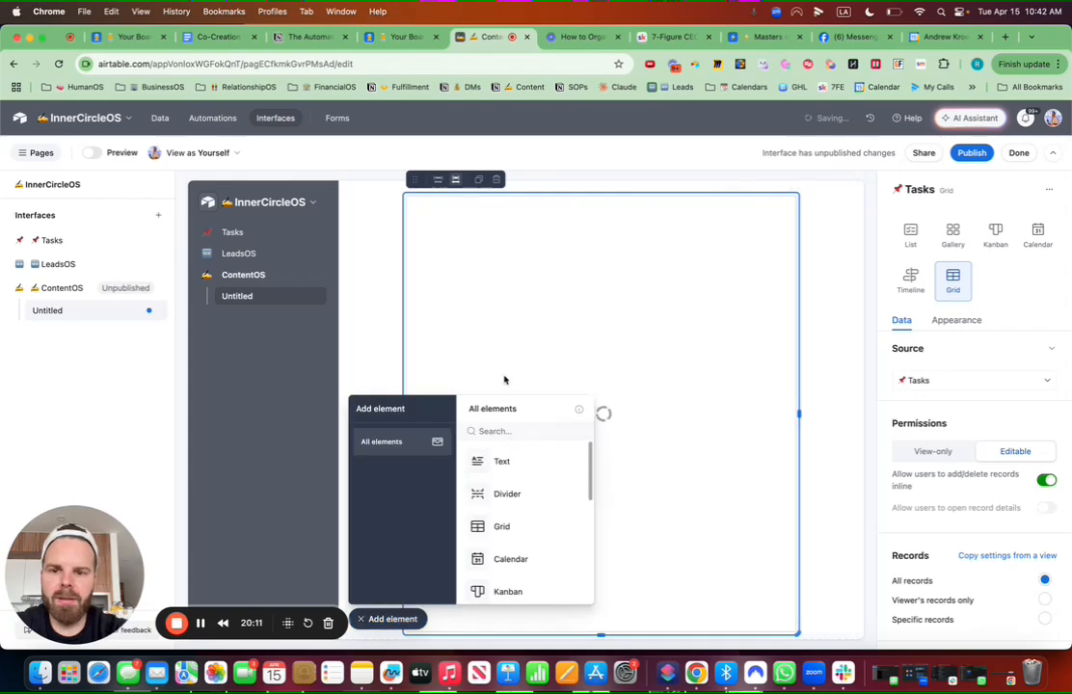
click(438, 179)
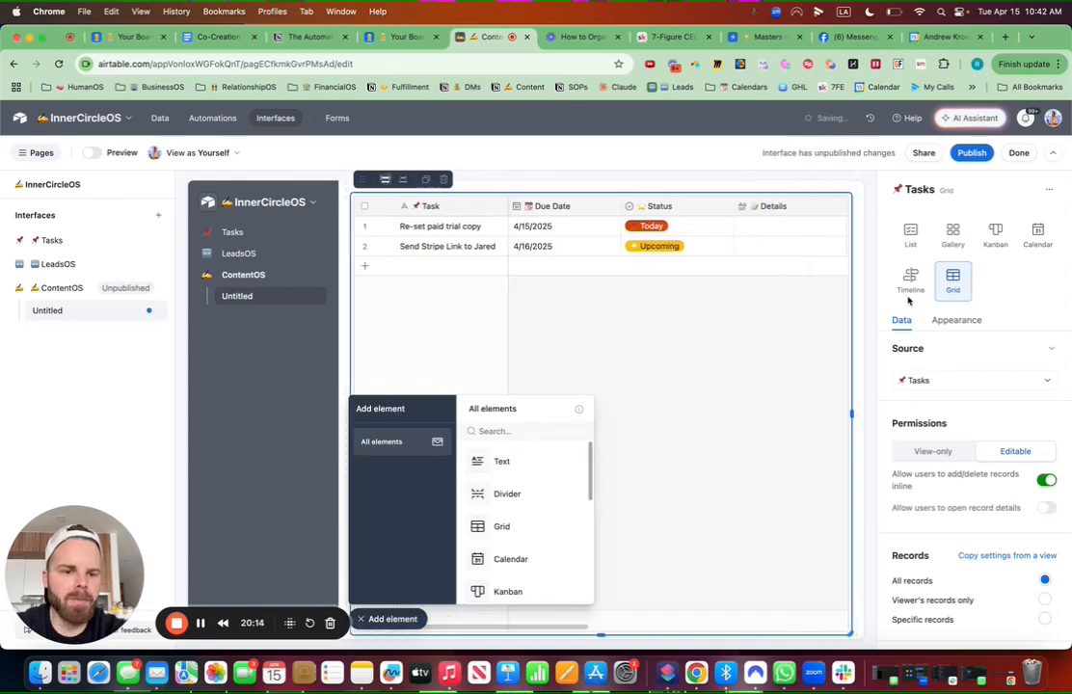
click(945, 379)
click(930, 493)
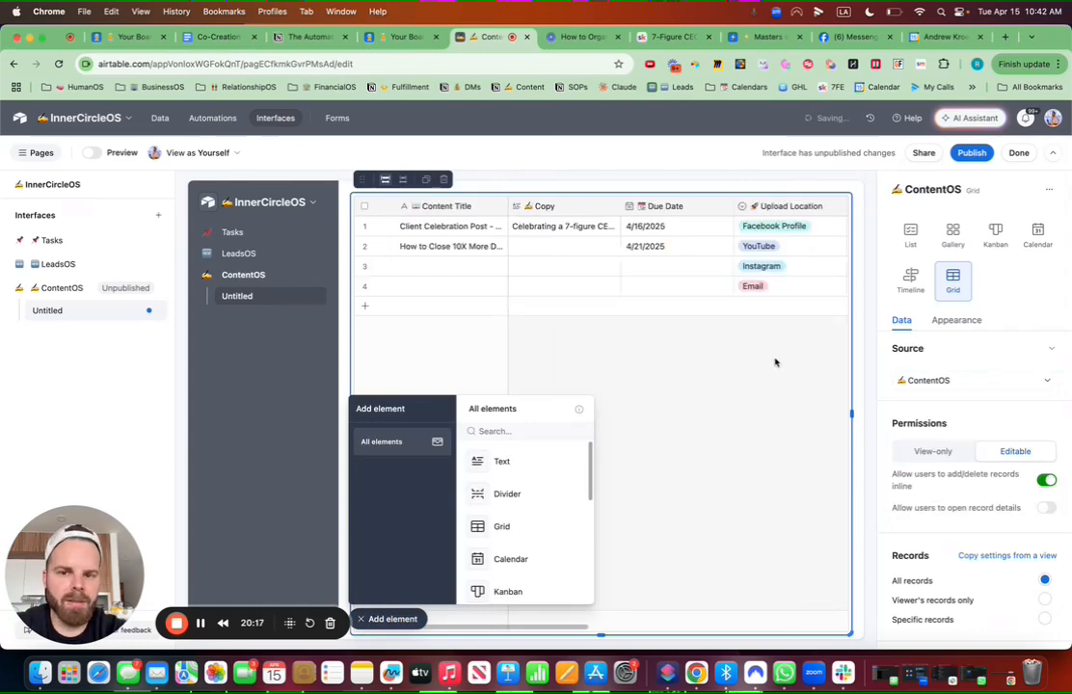
click(988, 555)
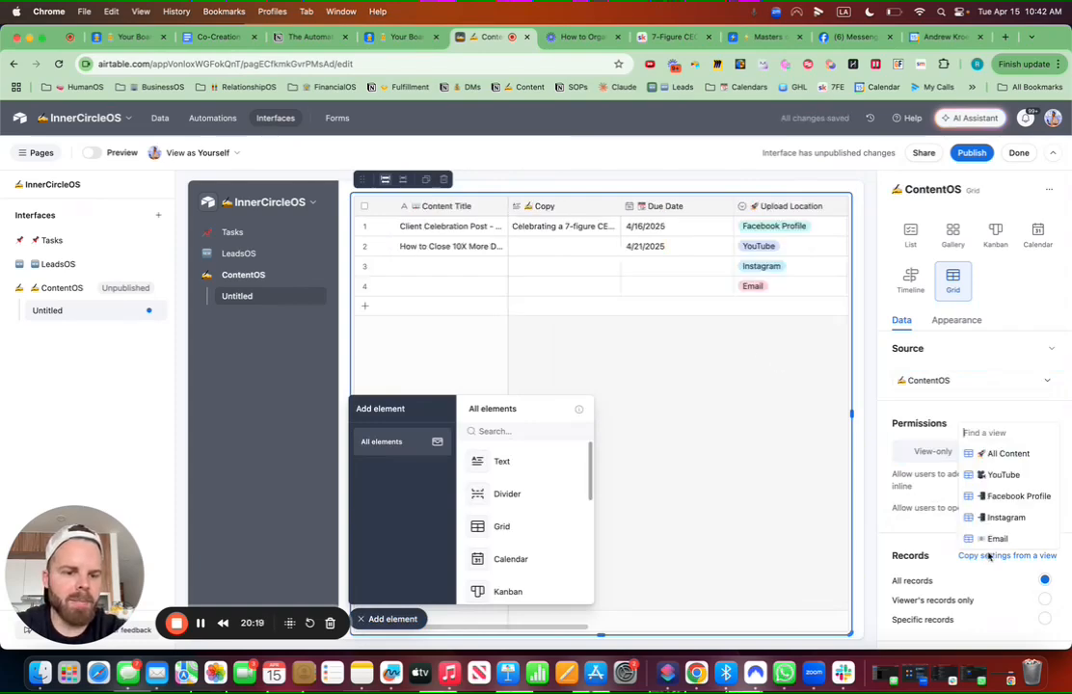
click(988, 454)
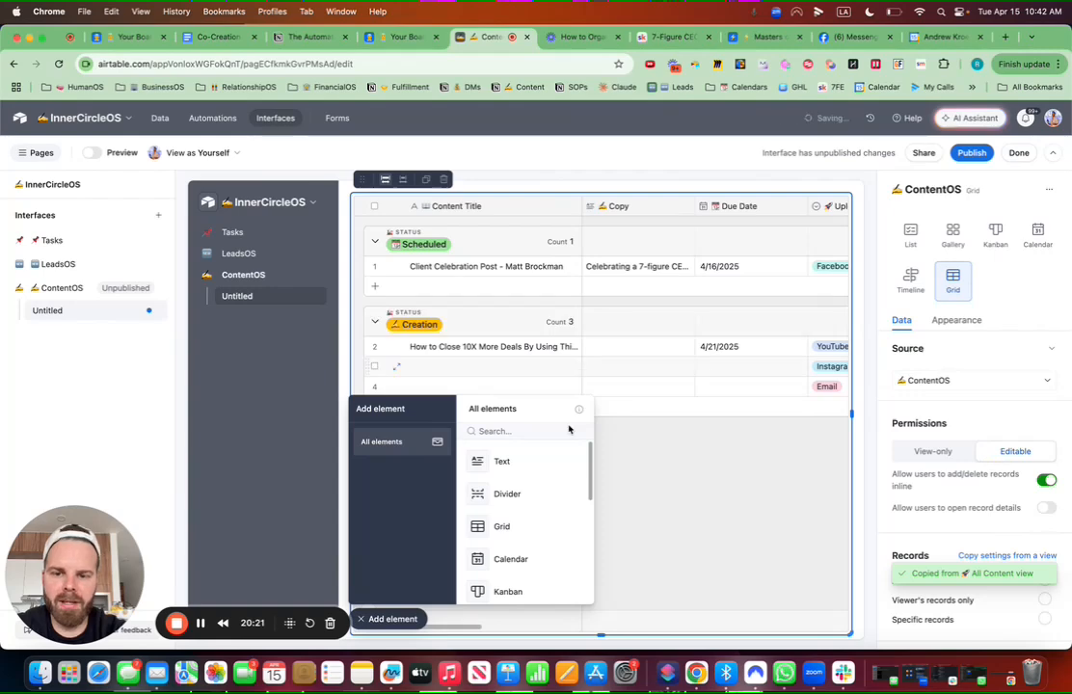
Step: Add a text block above the grid reading '✍ ContentOS'
click(487, 461)
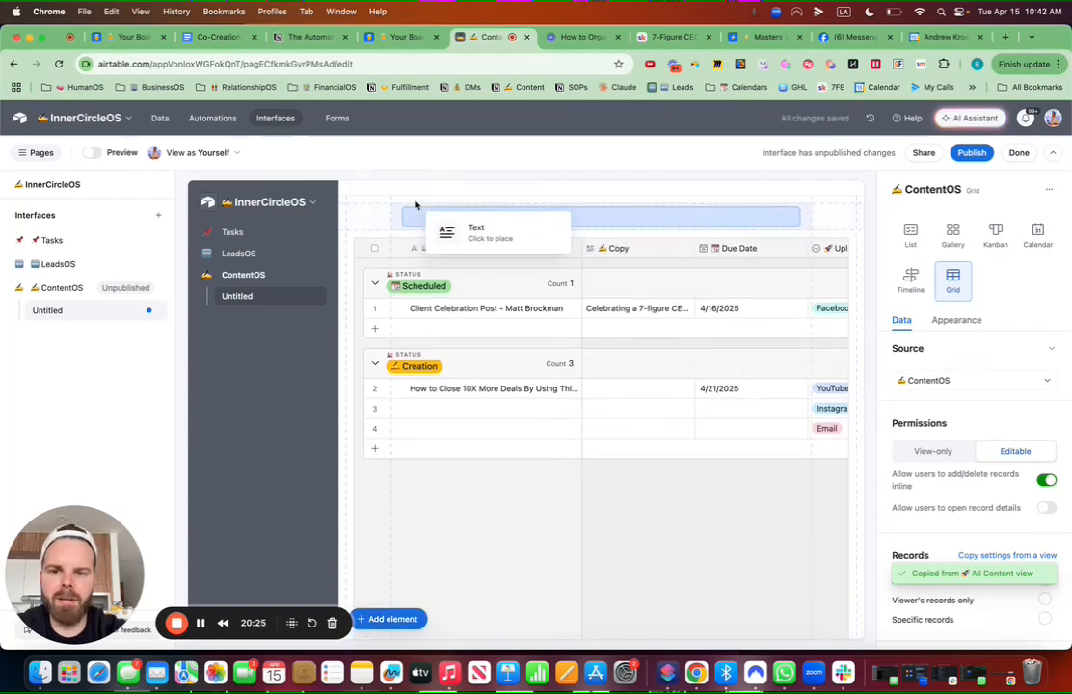
click(416, 206)
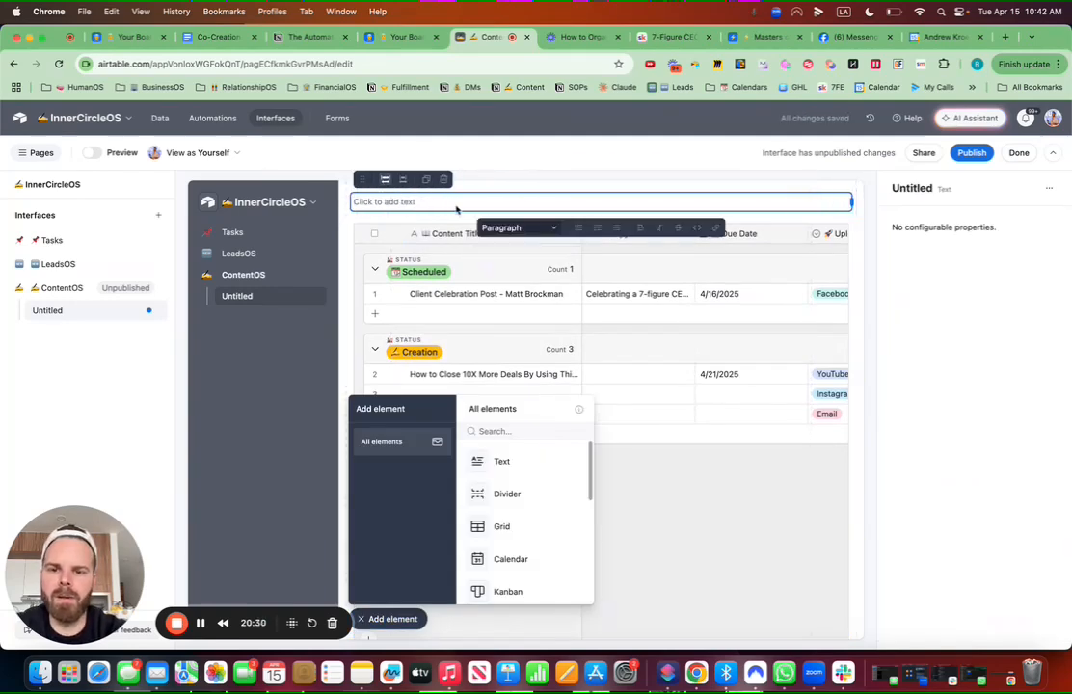
key(ctrl+super+space)
text(write)
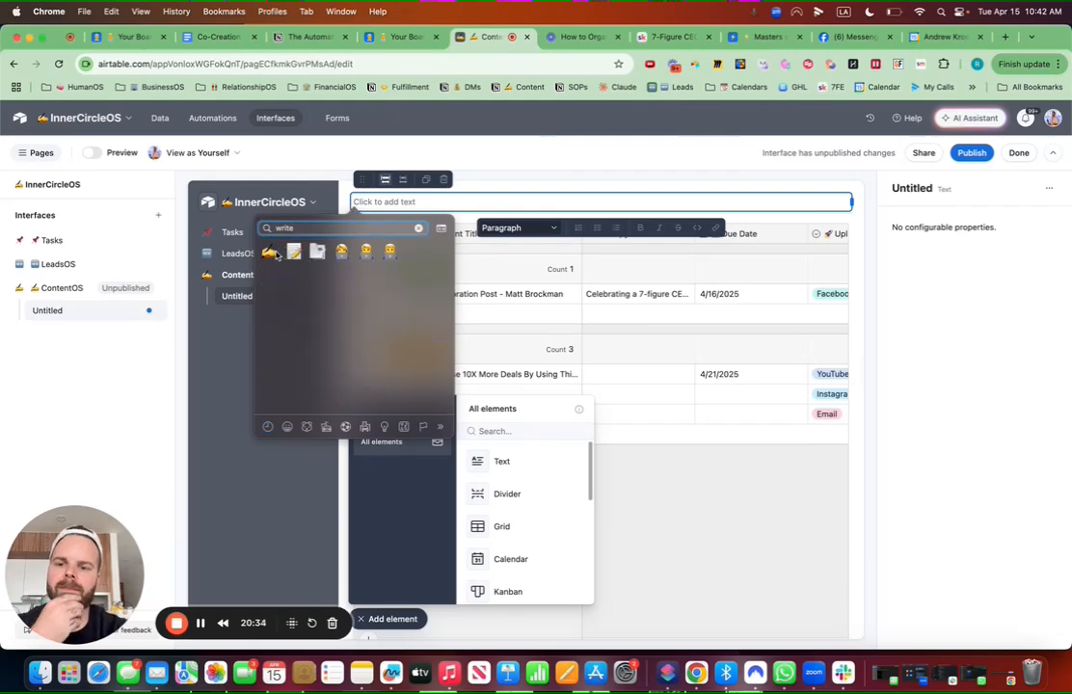
key(Escape)
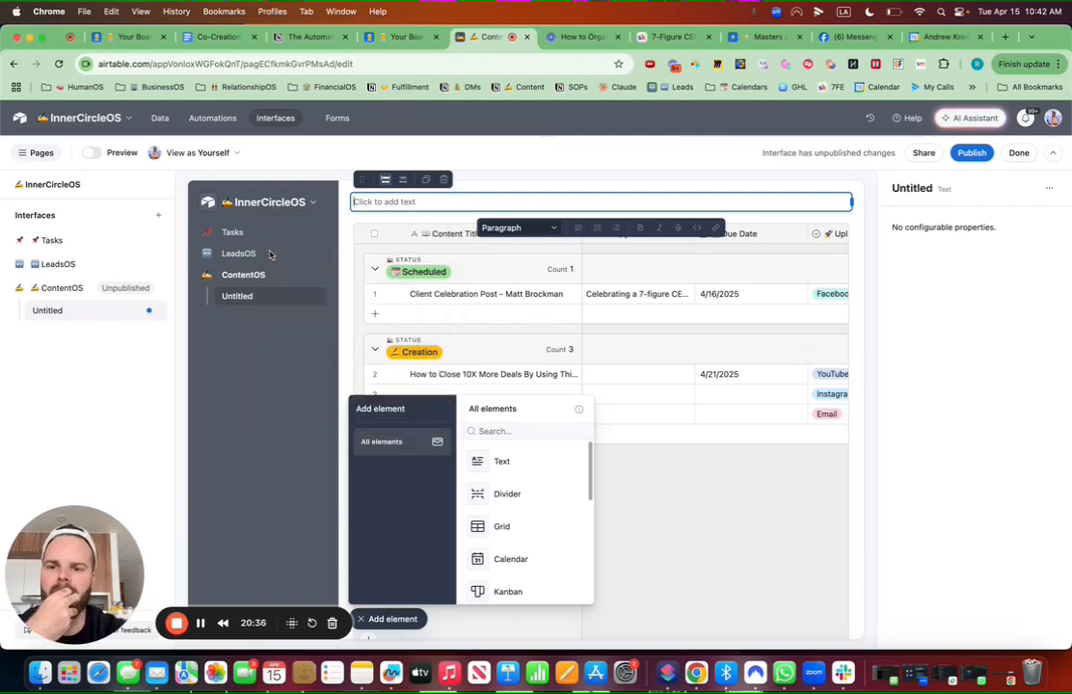
key(ctrl+super+space)
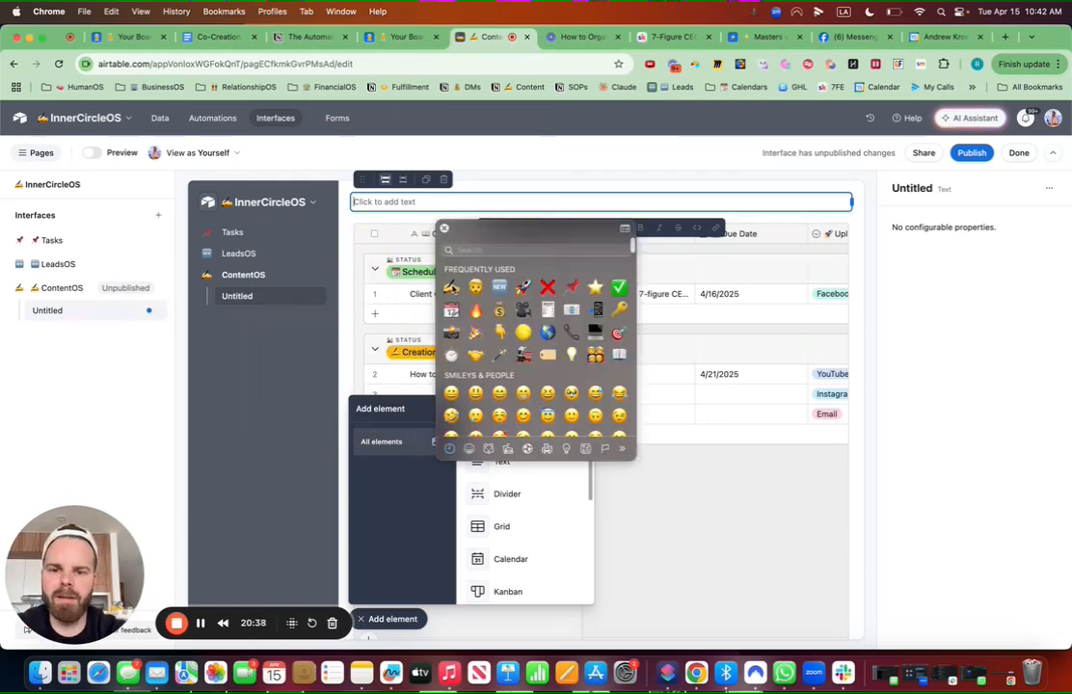
click(453, 290)
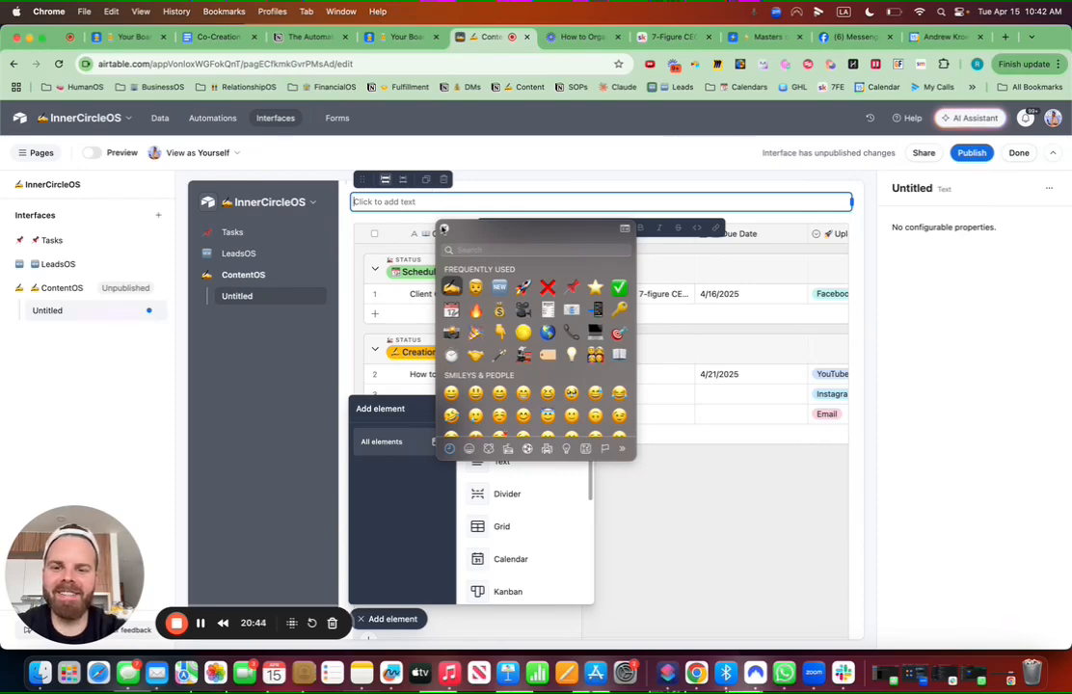
click(408, 203)
key(super+v)
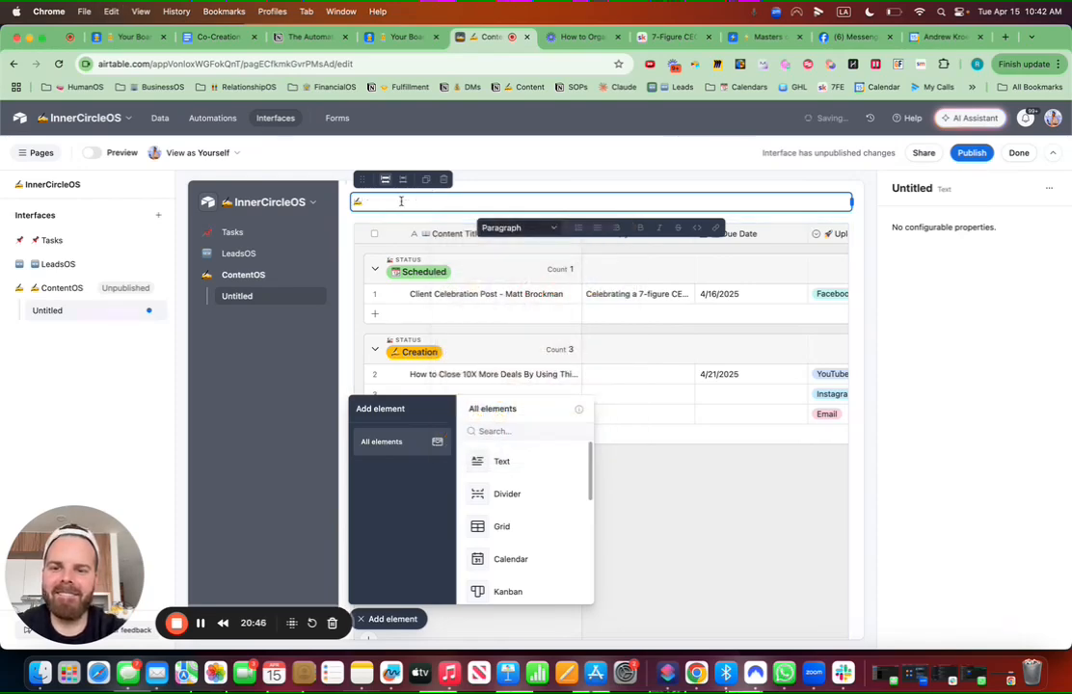
text(Cont)
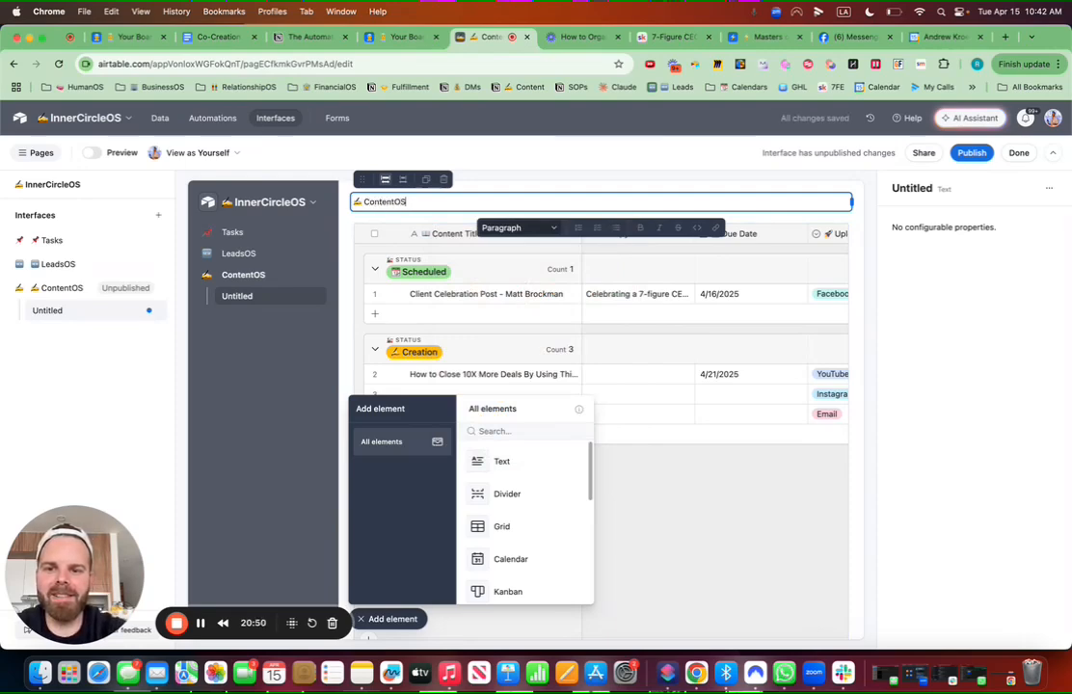
text(entOS)
Step: Append a pointing-down emoji and style the ContentOS text as a Large heading
key(ctrl+super+space)
text(down)
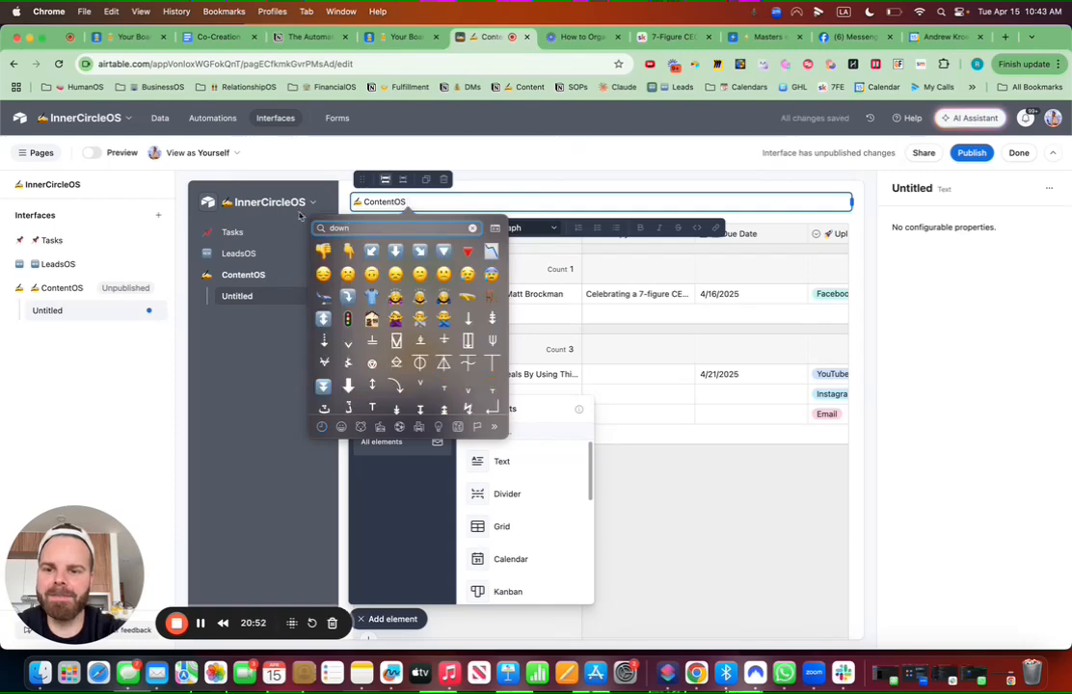
click(530, 200)
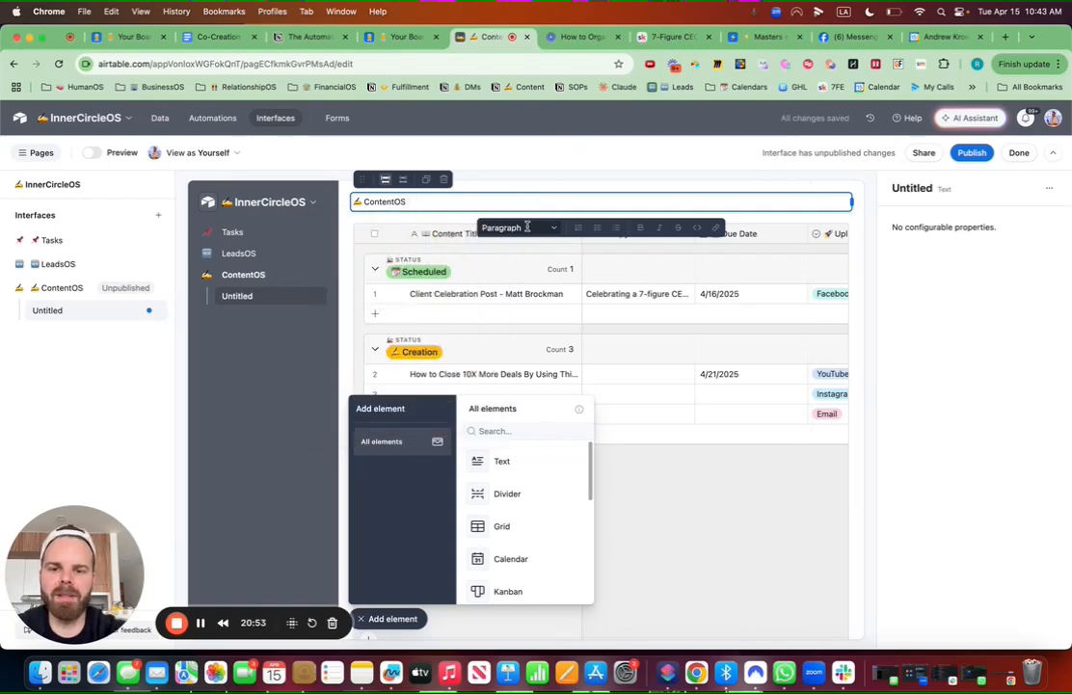
click(528, 227)
click(520, 292)
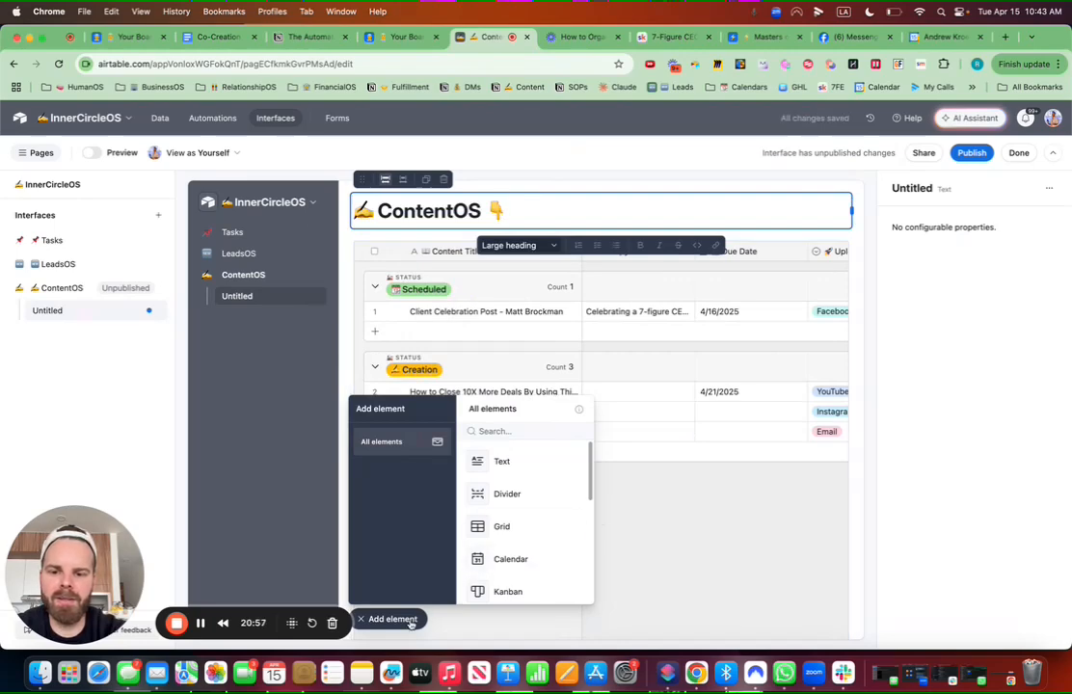
click(409, 622)
click(754, 546)
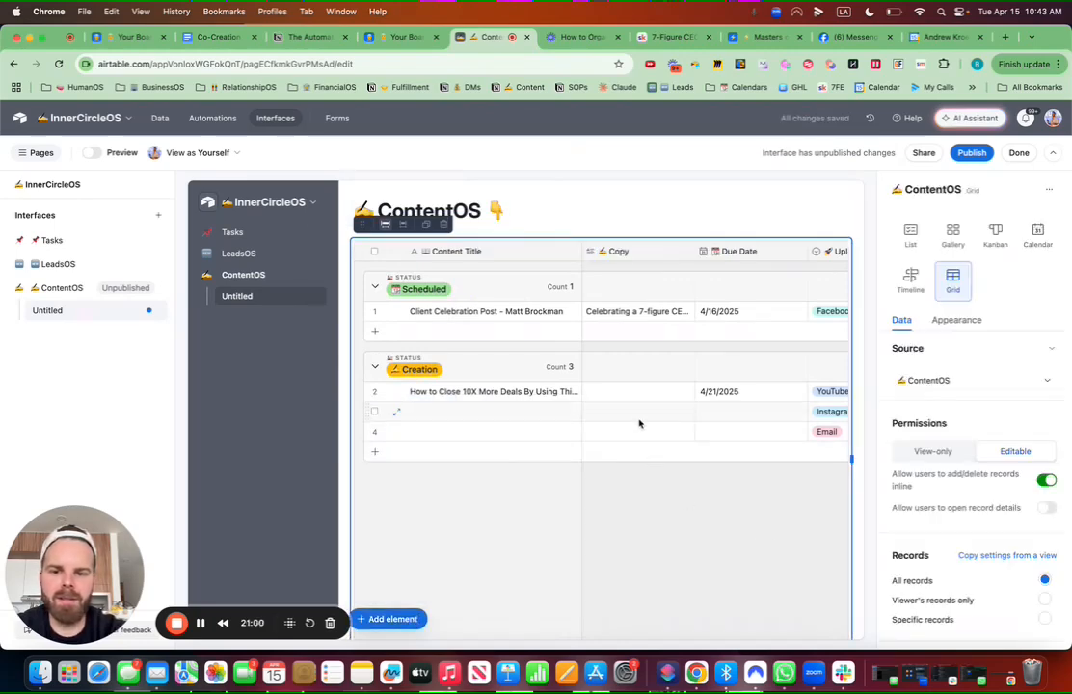
Step: Move Status up in the grid's field list so Due Date and Status follow Content Title
scroll(919, 495, down, 5)
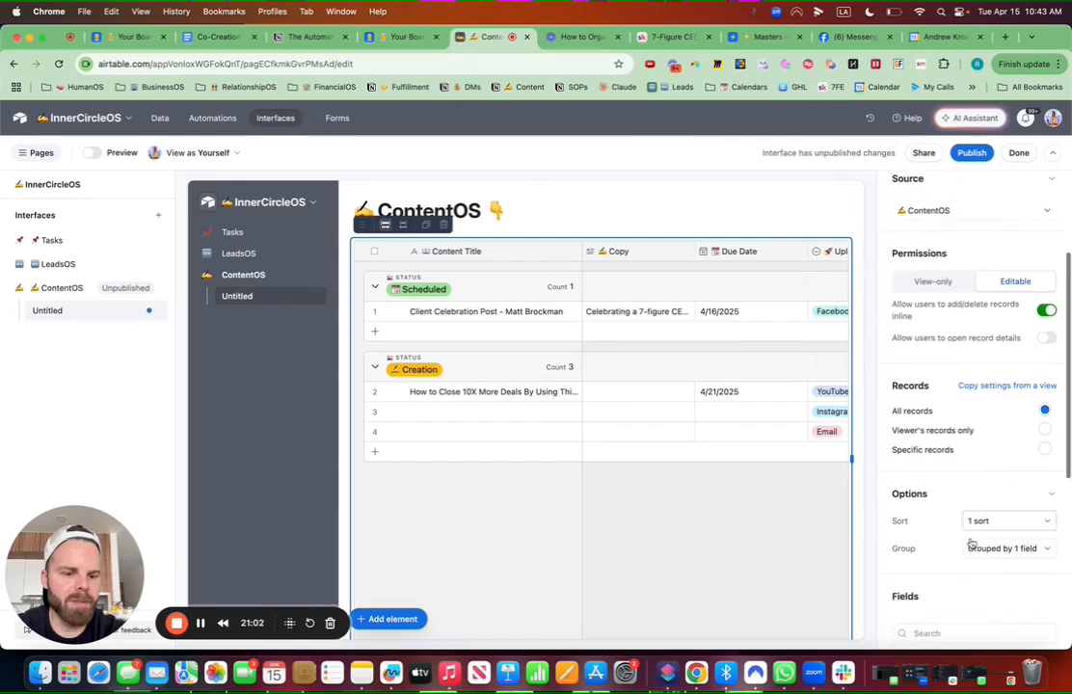
scroll(954, 437, down, 2)
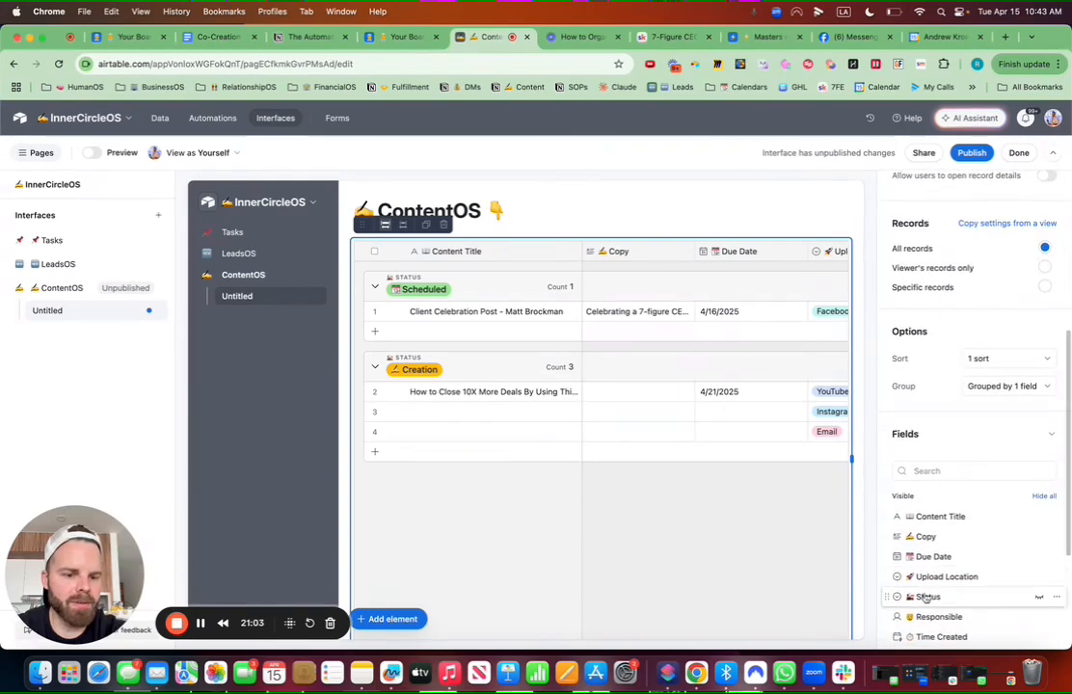
drag(889, 597, 887, 482)
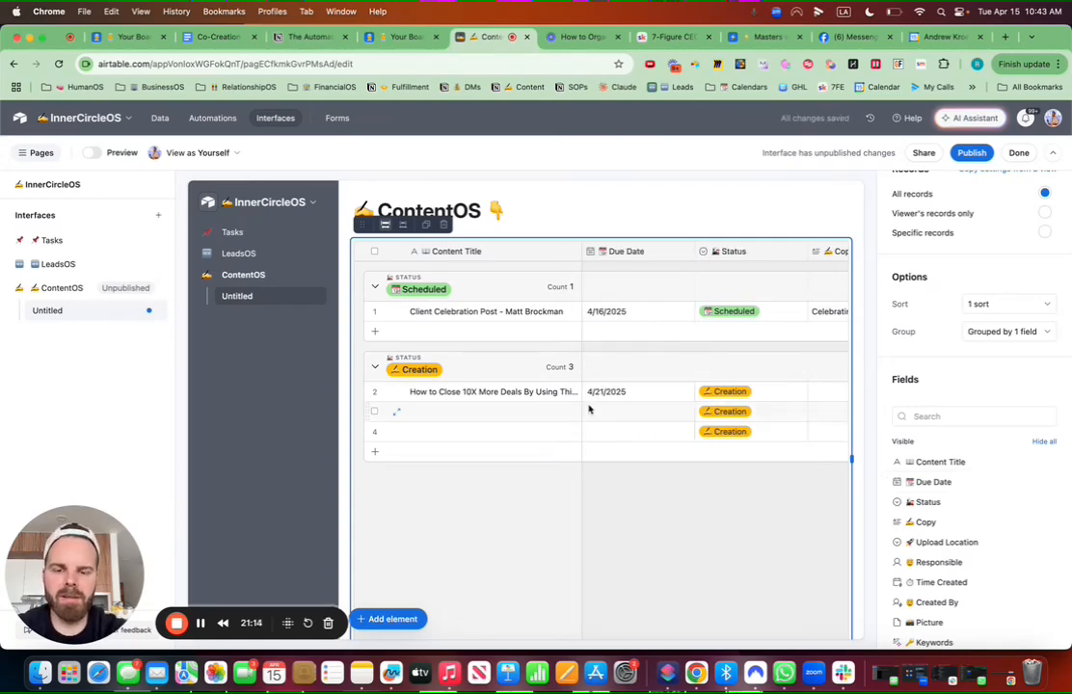
Step: Add a Filter element at the top, sourced from ContentOS and linked to the ContentOS grid
click(410, 619)
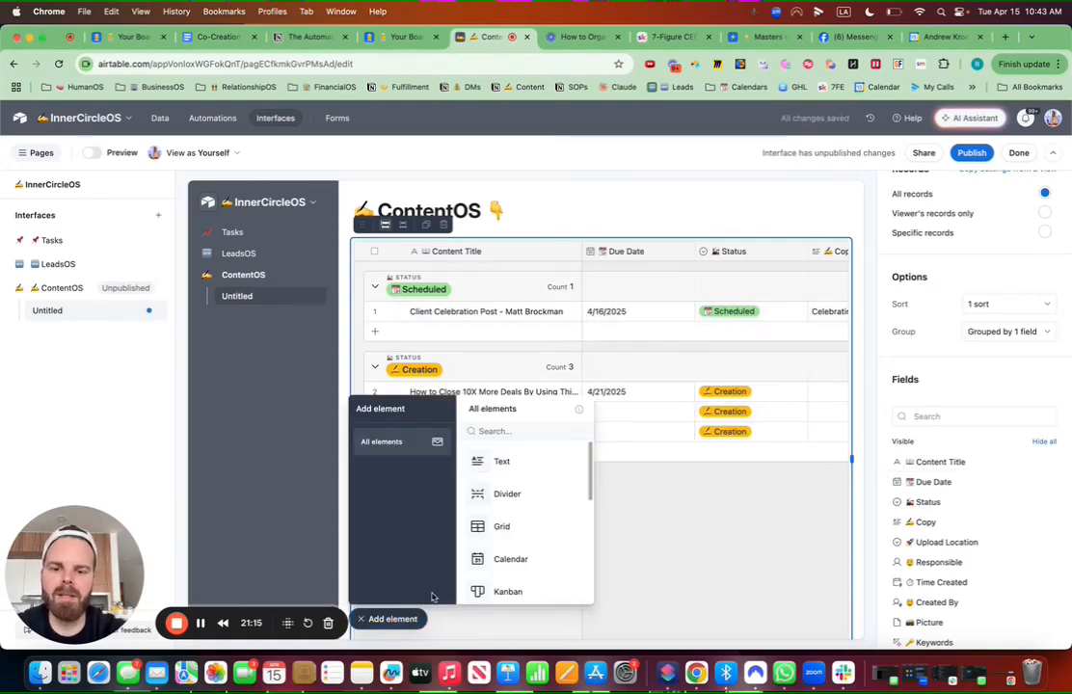
text(filt)
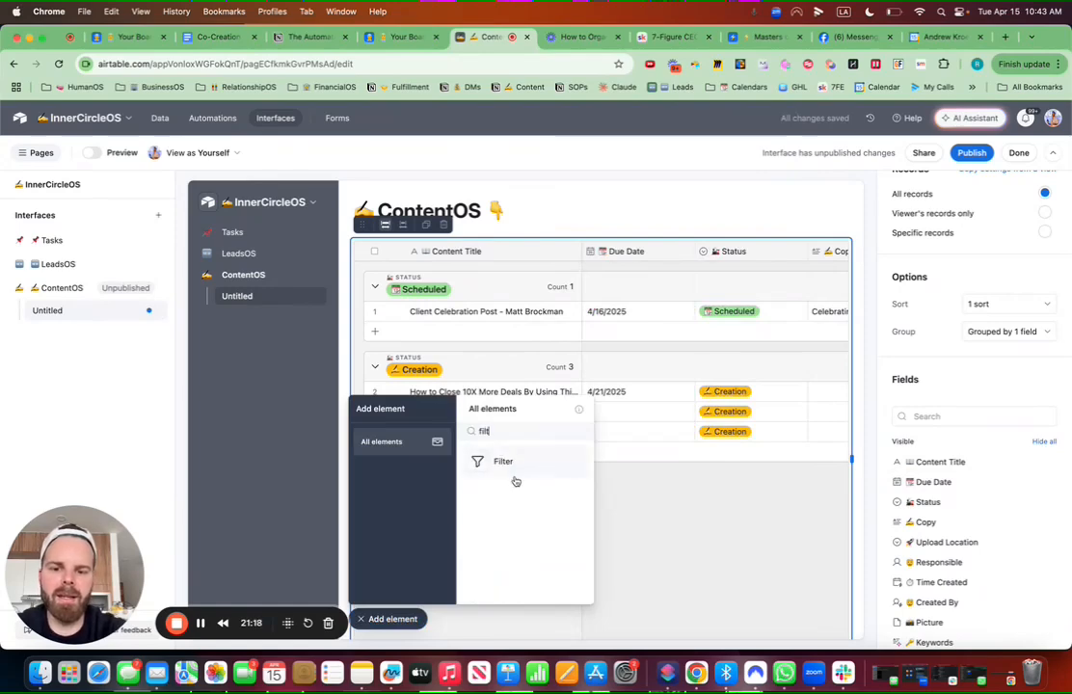
click(514, 470)
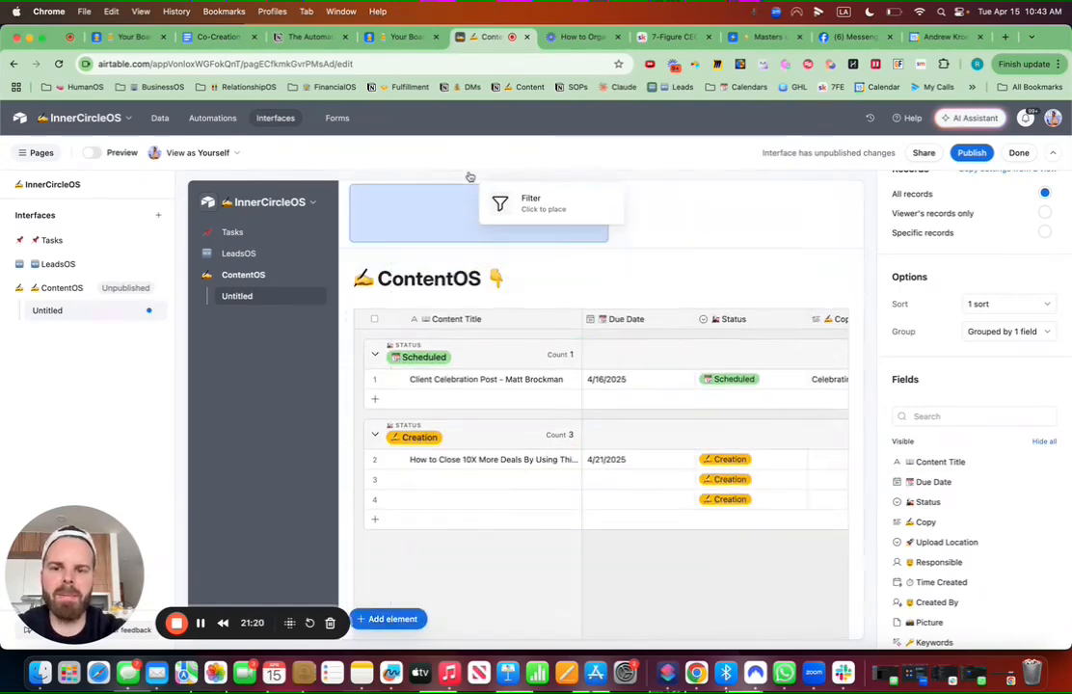
click(472, 188)
click(955, 257)
text(cont)
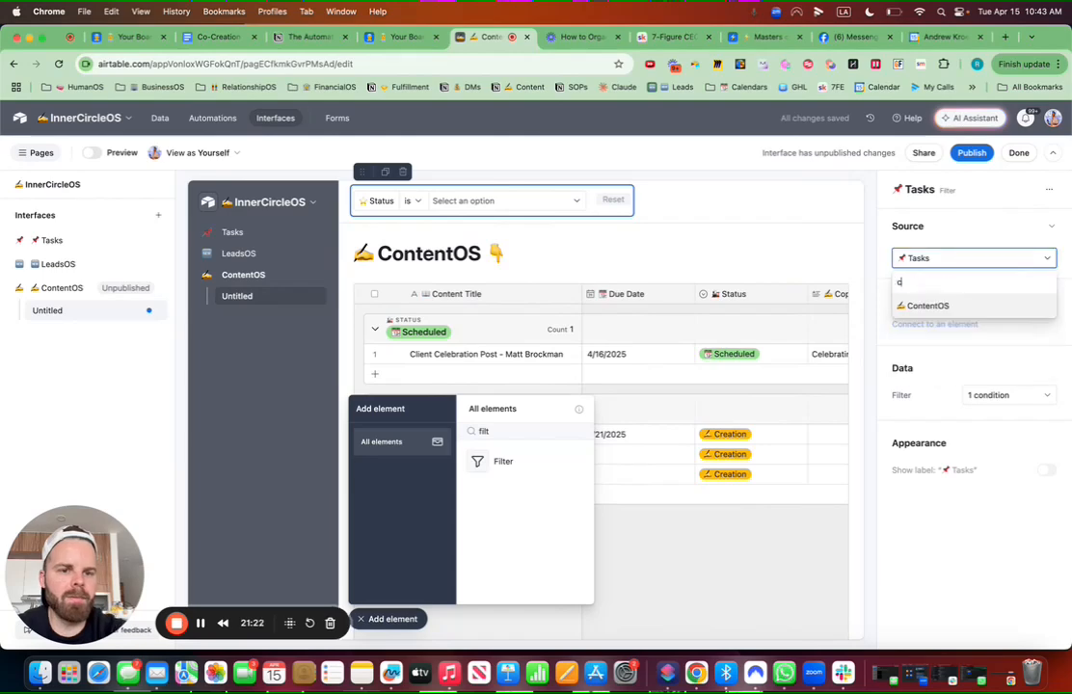
click(927, 306)
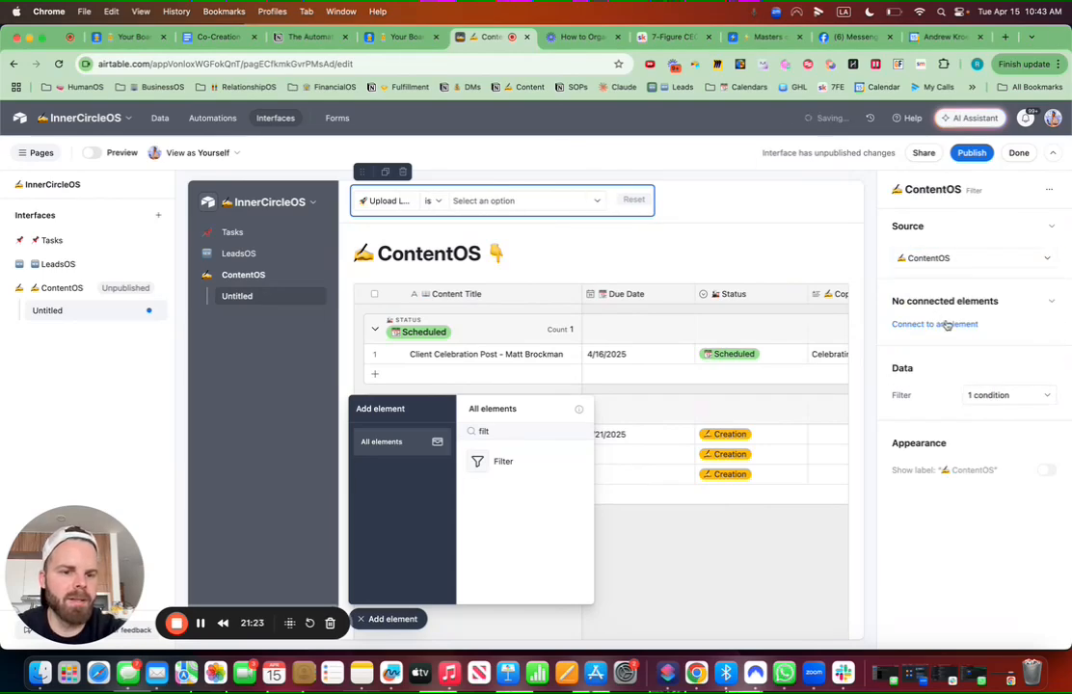
click(938, 324)
click(950, 363)
Step: Give the filter Content Title, Upload Location and Status conditions, with Content Title first
click(986, 428)
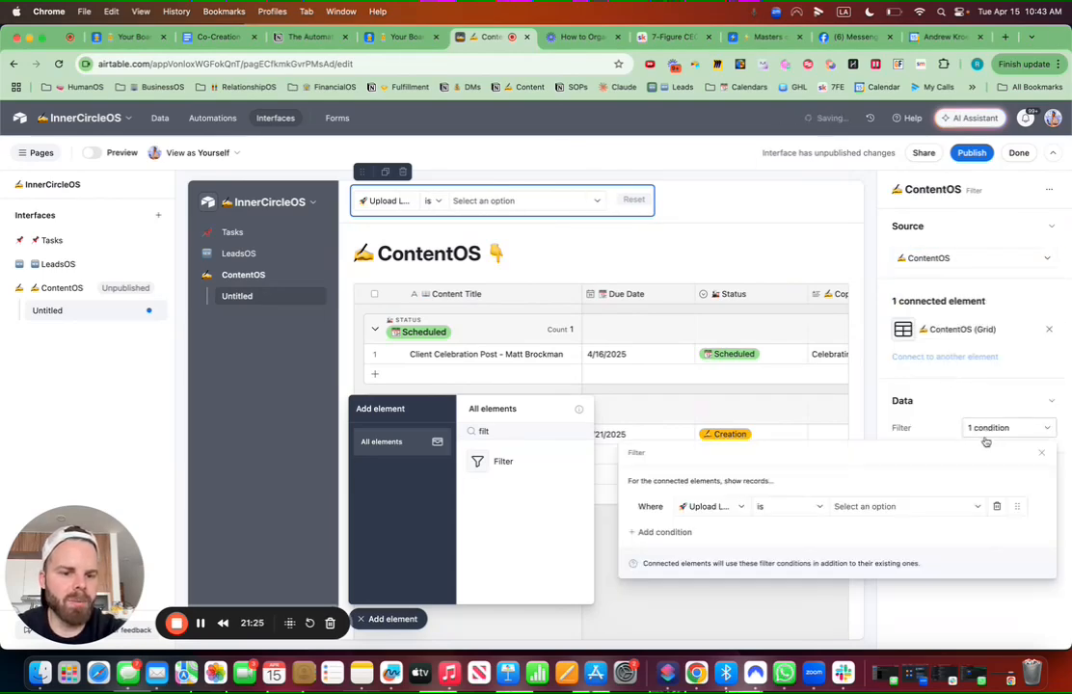
click(677, 536)
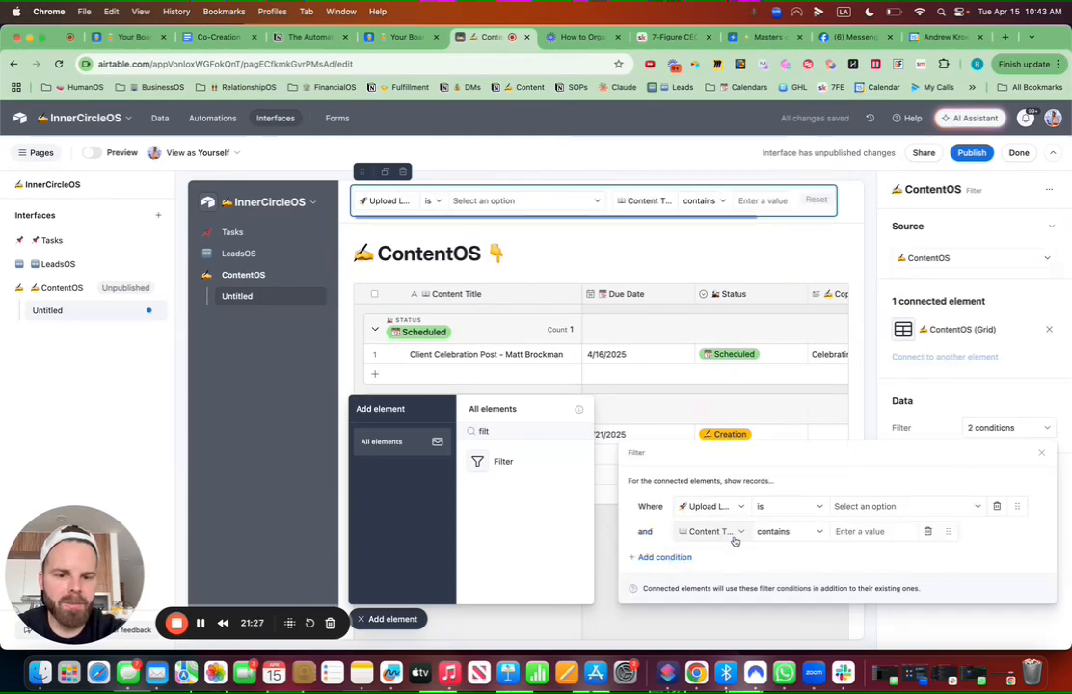
drag(952, 526, 948, 506)
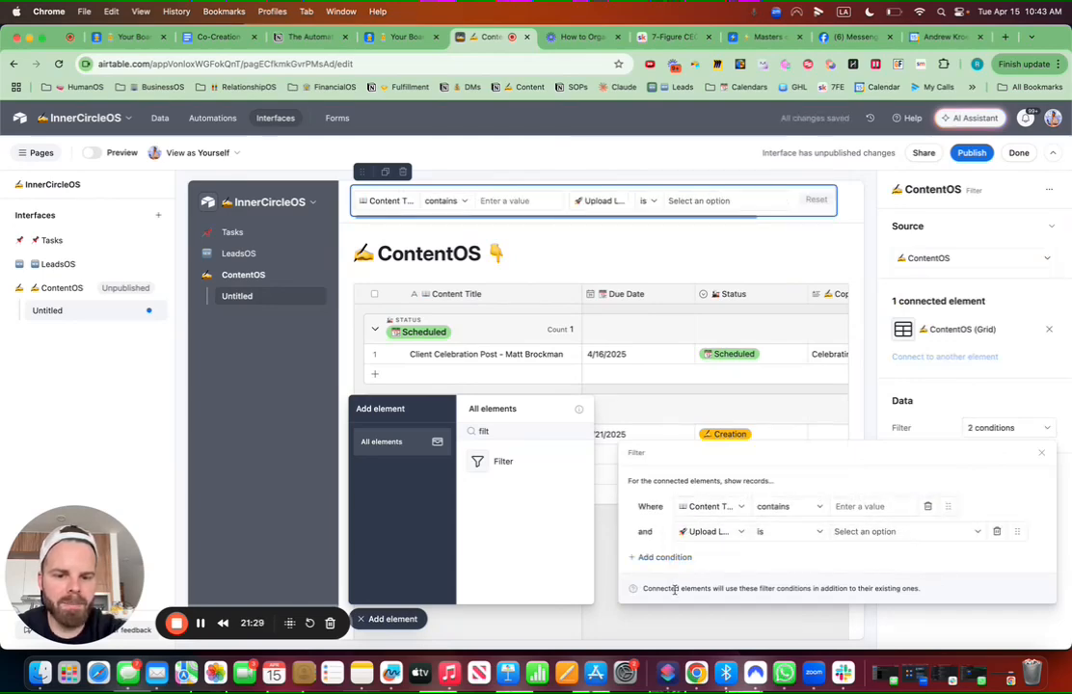
click(675, 557)
click(701, 559)
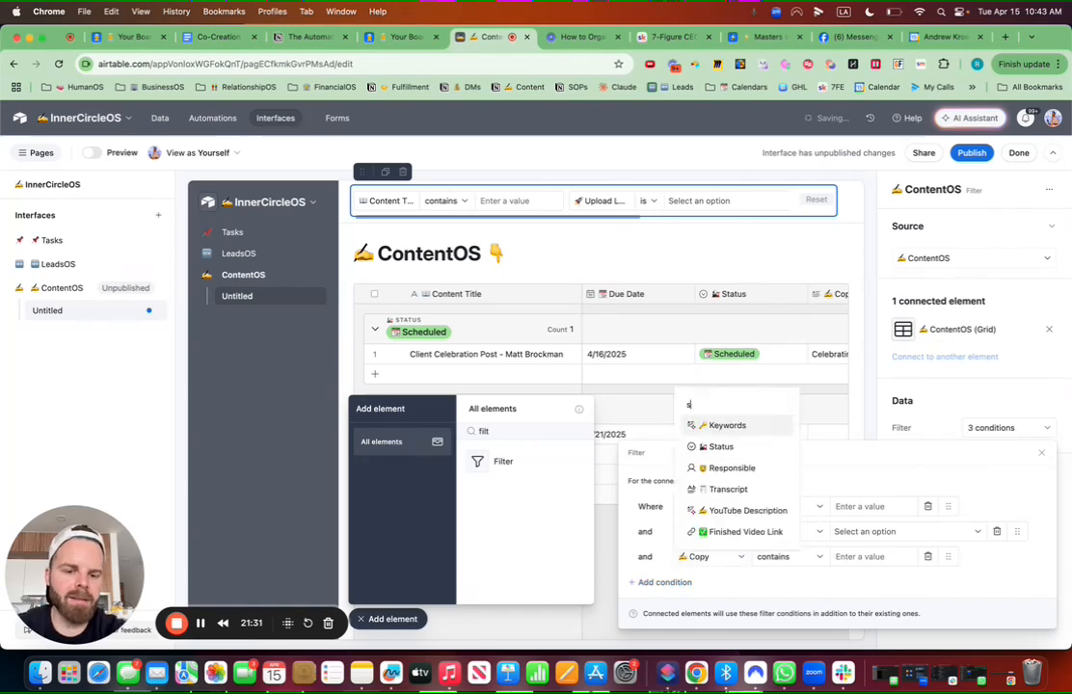
text(stat)
click(713, 533)
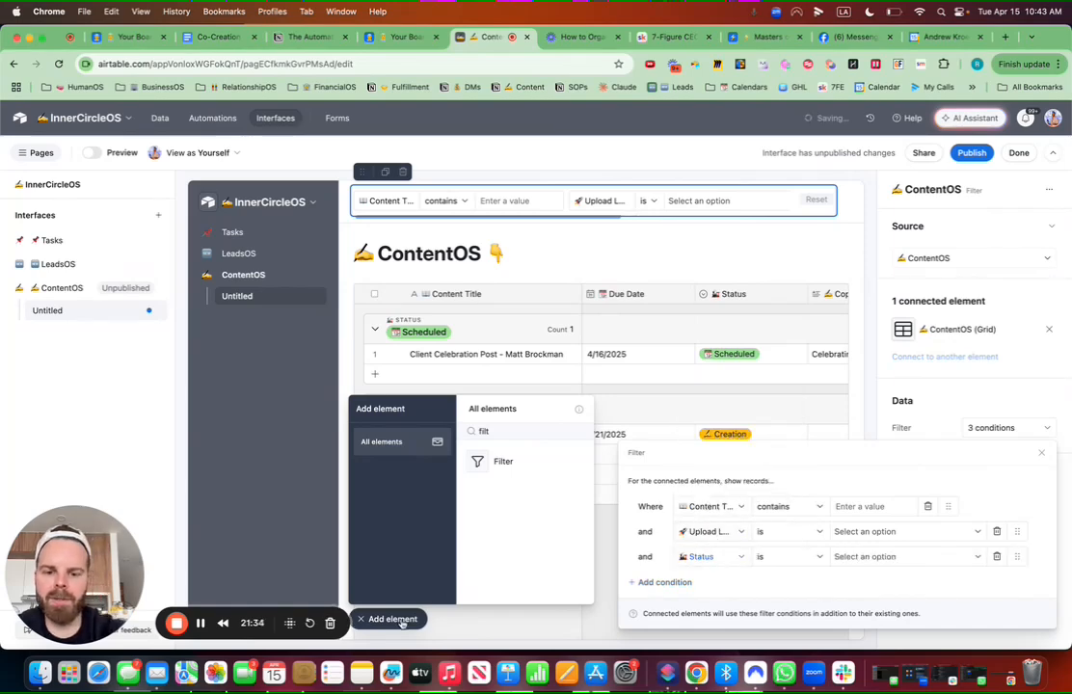
Step: Narrow the grid's Due Date column
click(477, 484)
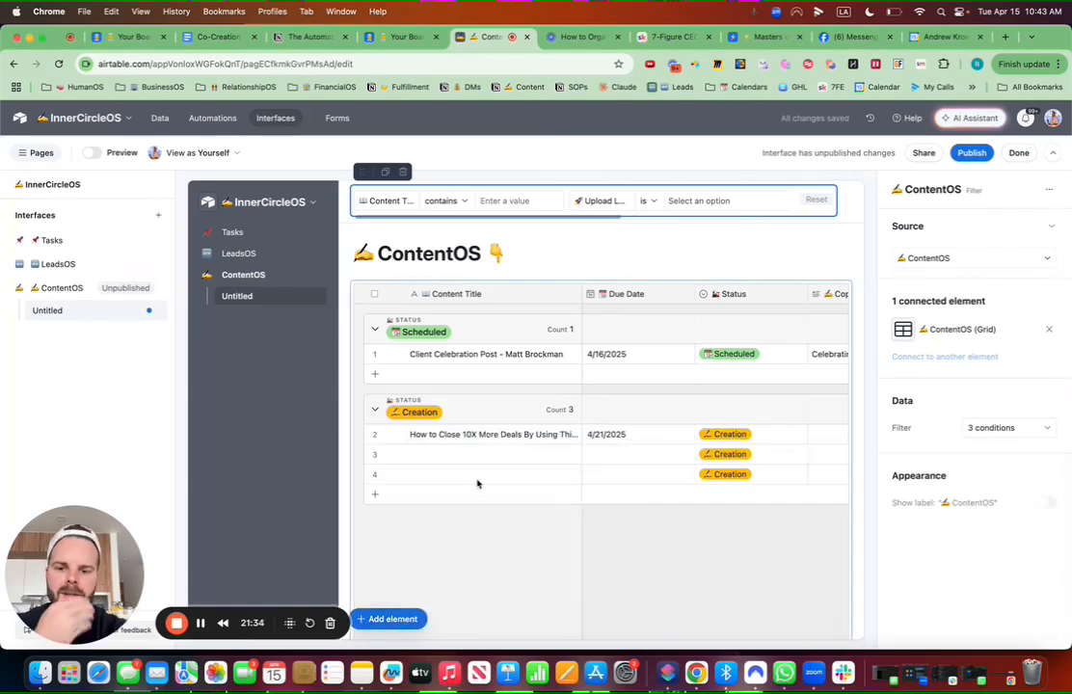
click(695, 297)
drag(694, 297, 672, 295)
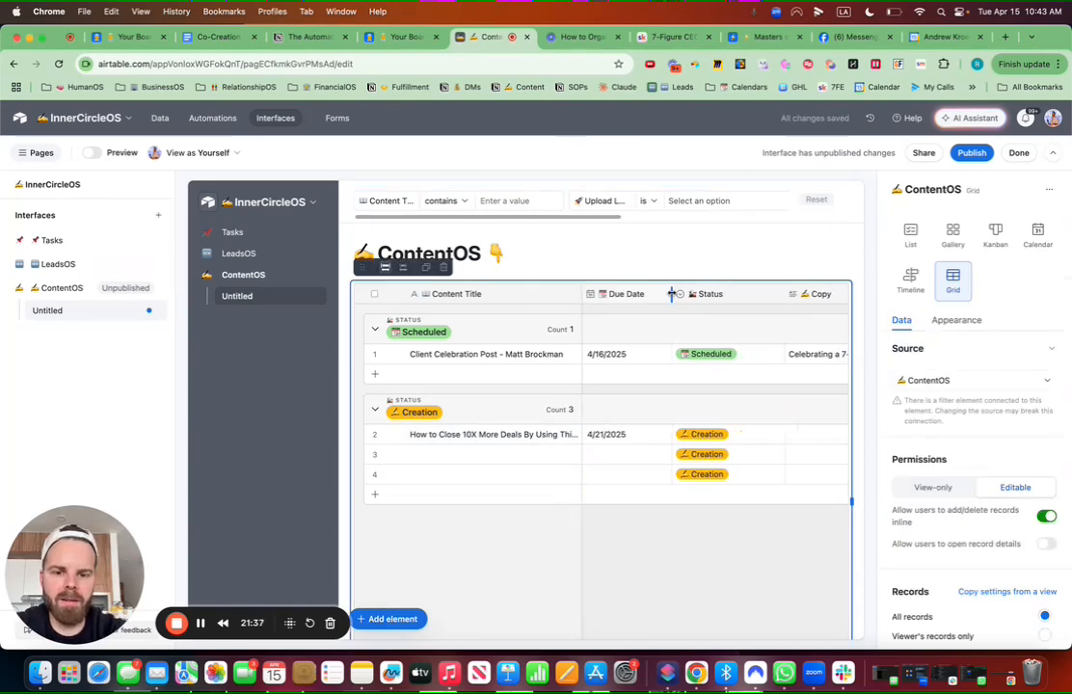
Step: Add a half-width Number card at the top that counts ContentOS records
click(399, 620)
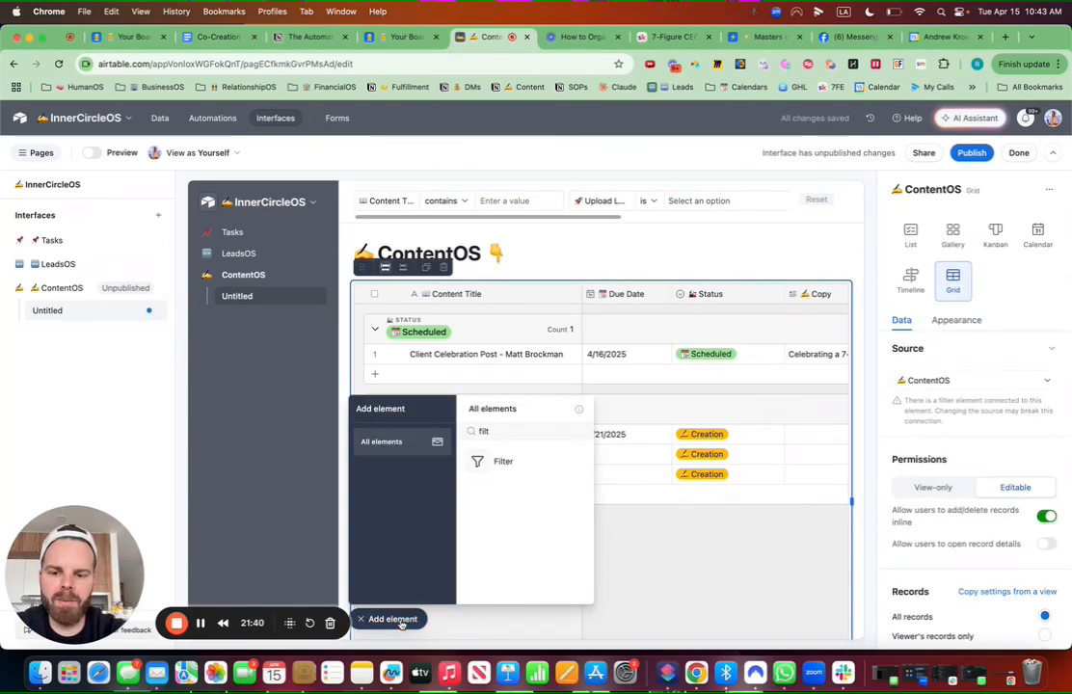
drag(511, 423, 451, 288)
text(numb)
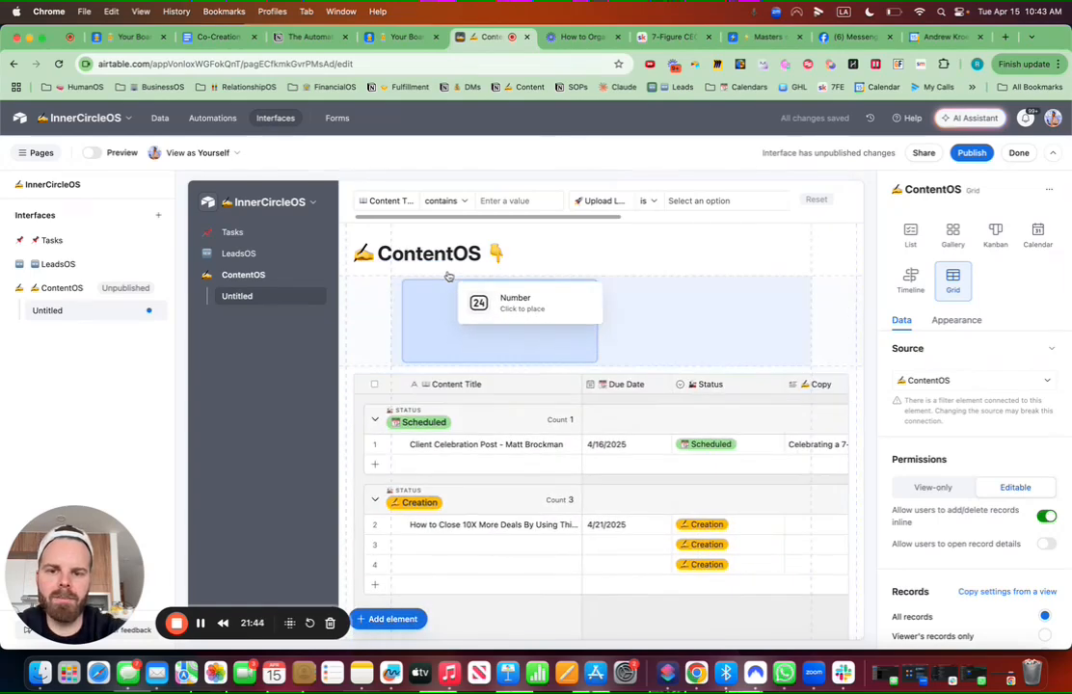
click(448, 281)
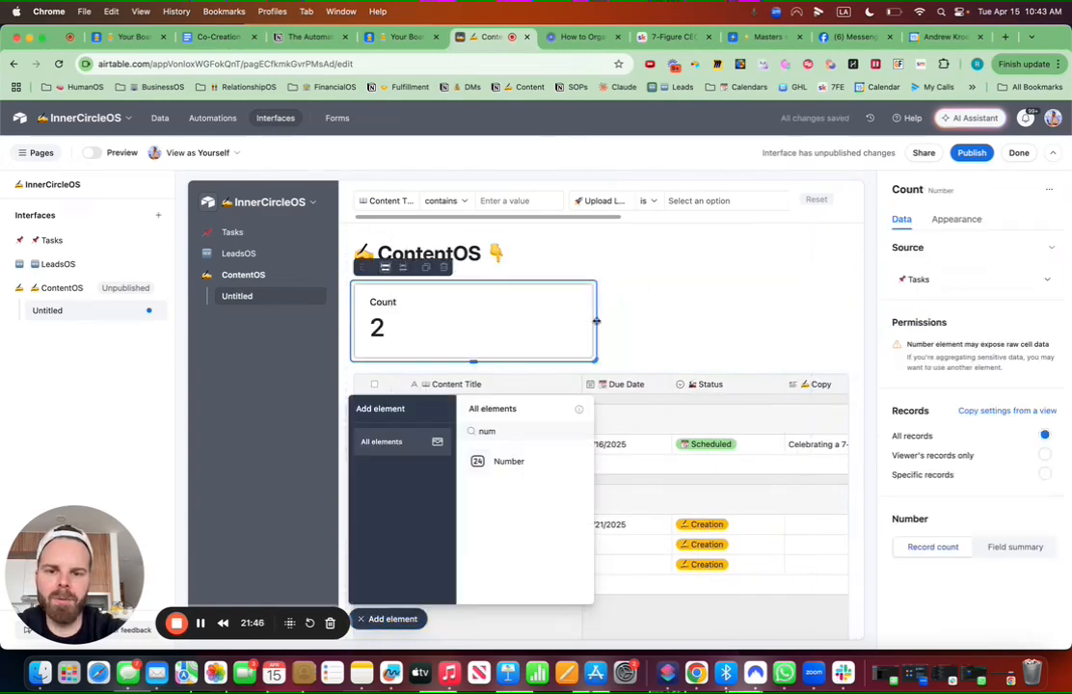
drag(596, 321, 543, 321)
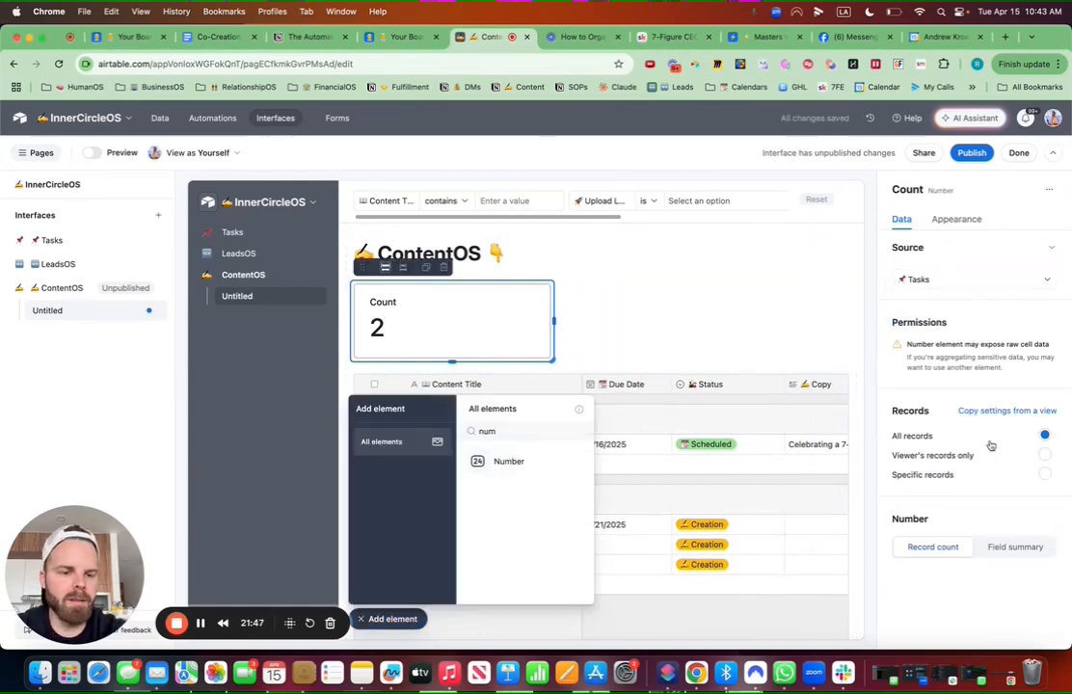
click(971, 280)
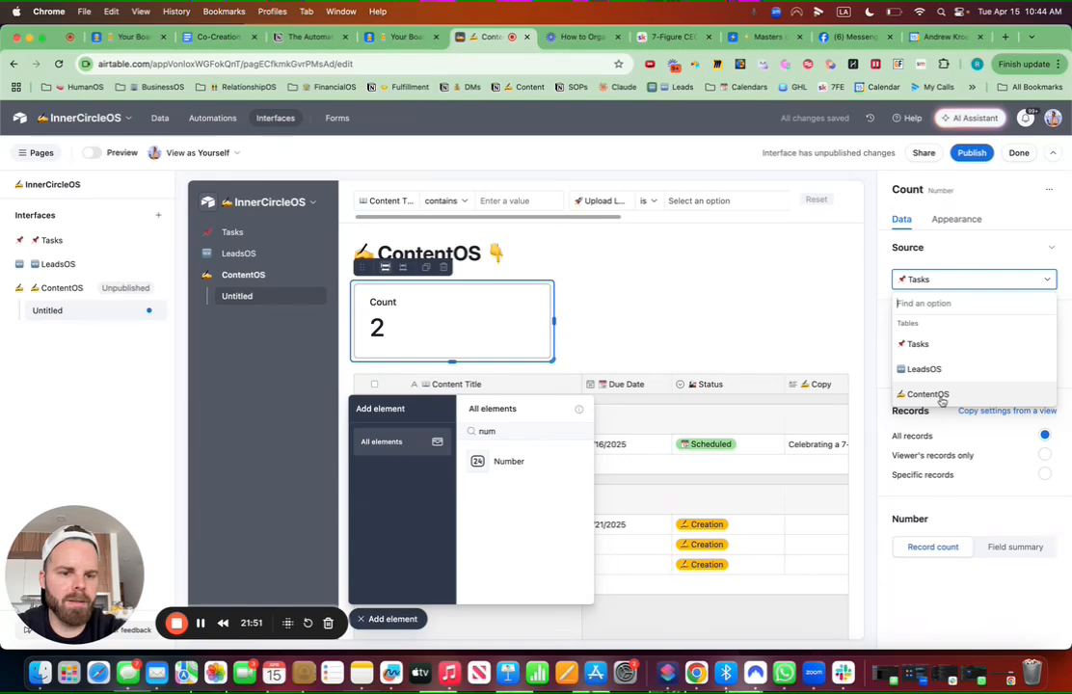
click(942, 397)
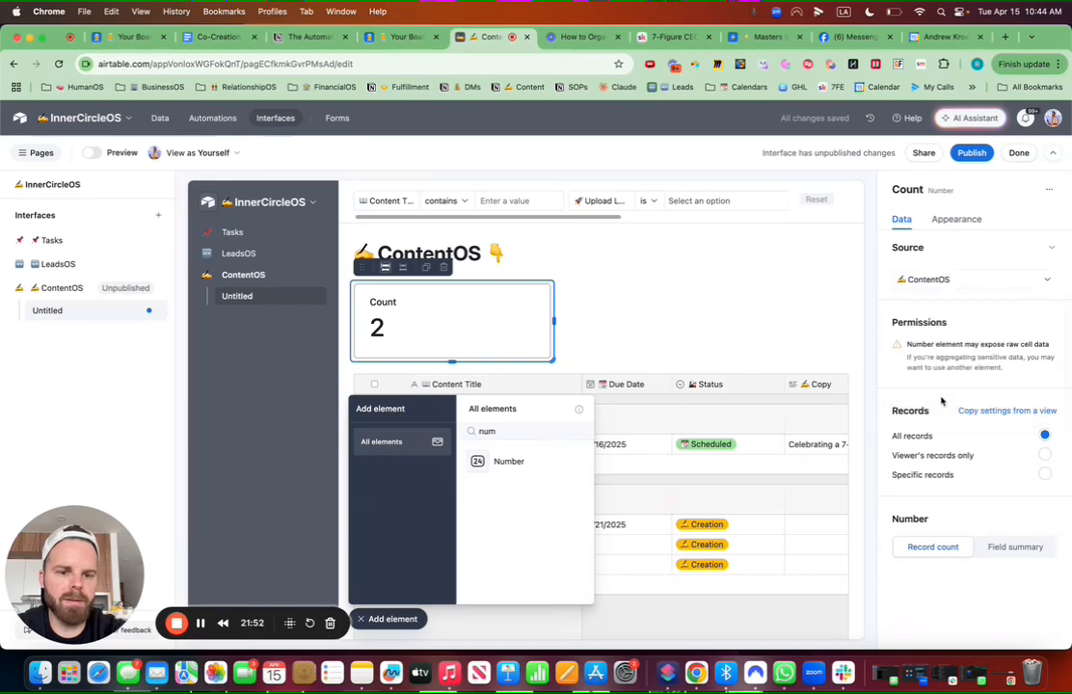
Step: Limit the count to records whose Upload Location is YouTube
click(1044, 475)
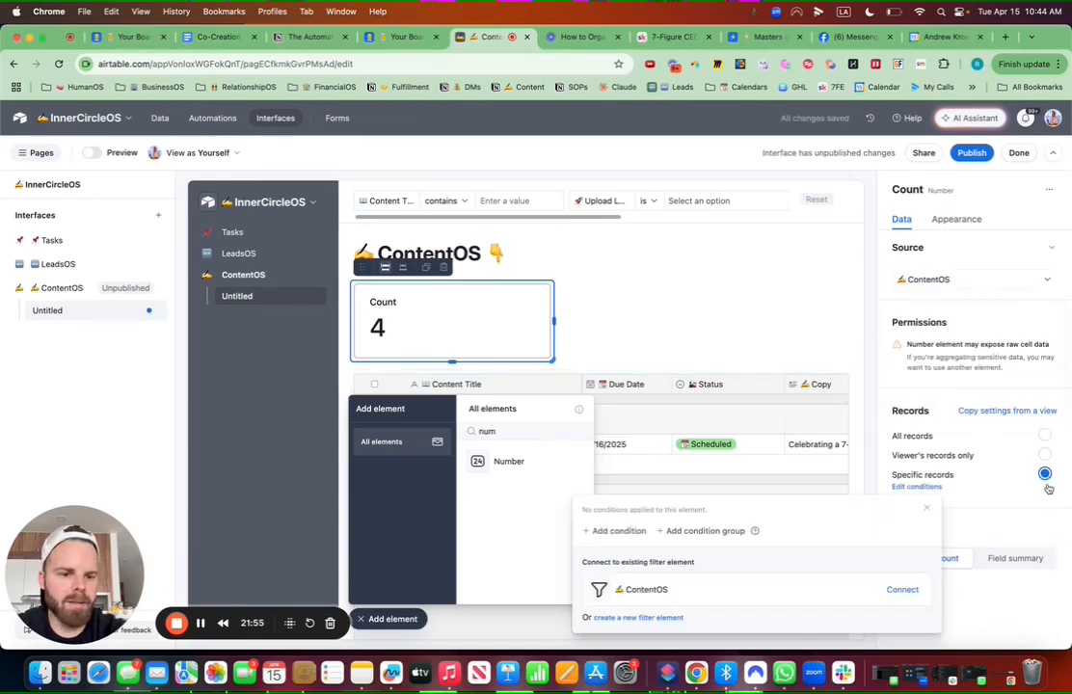
click(617, 532)
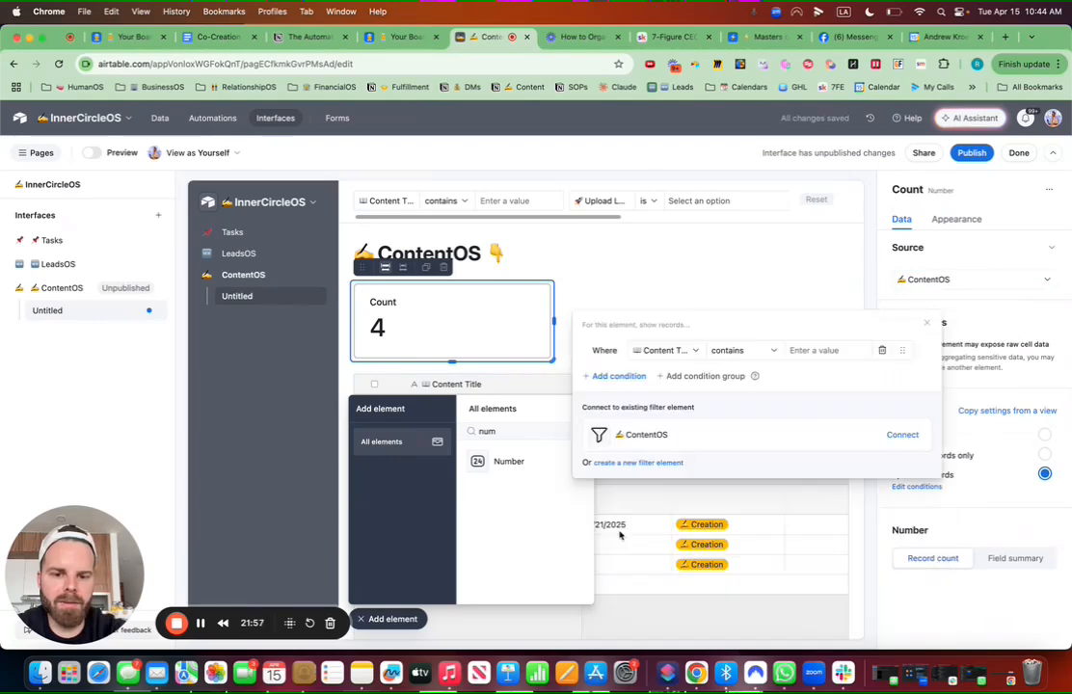
click(667, 350)
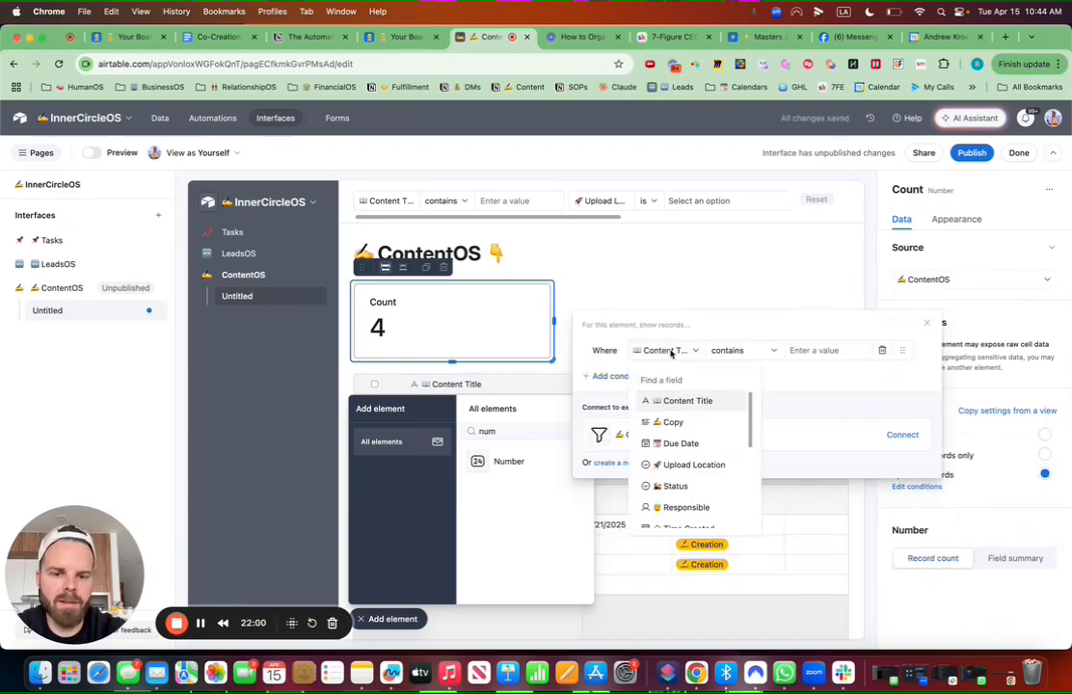
click(709, 464)
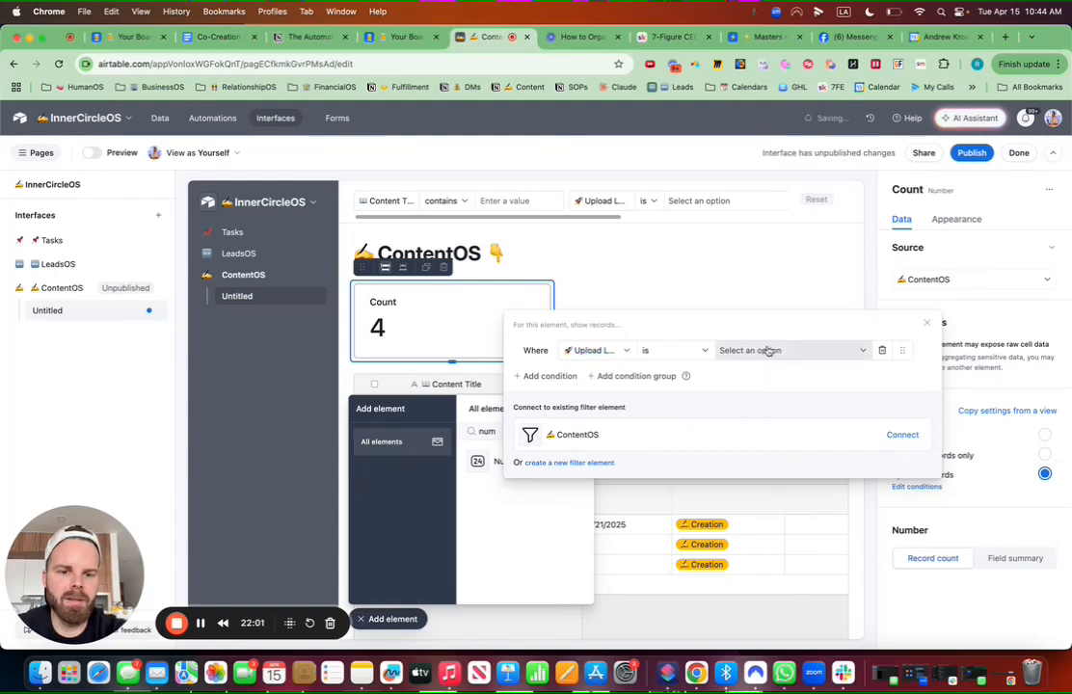
click(768, 351)
click(751, 402)
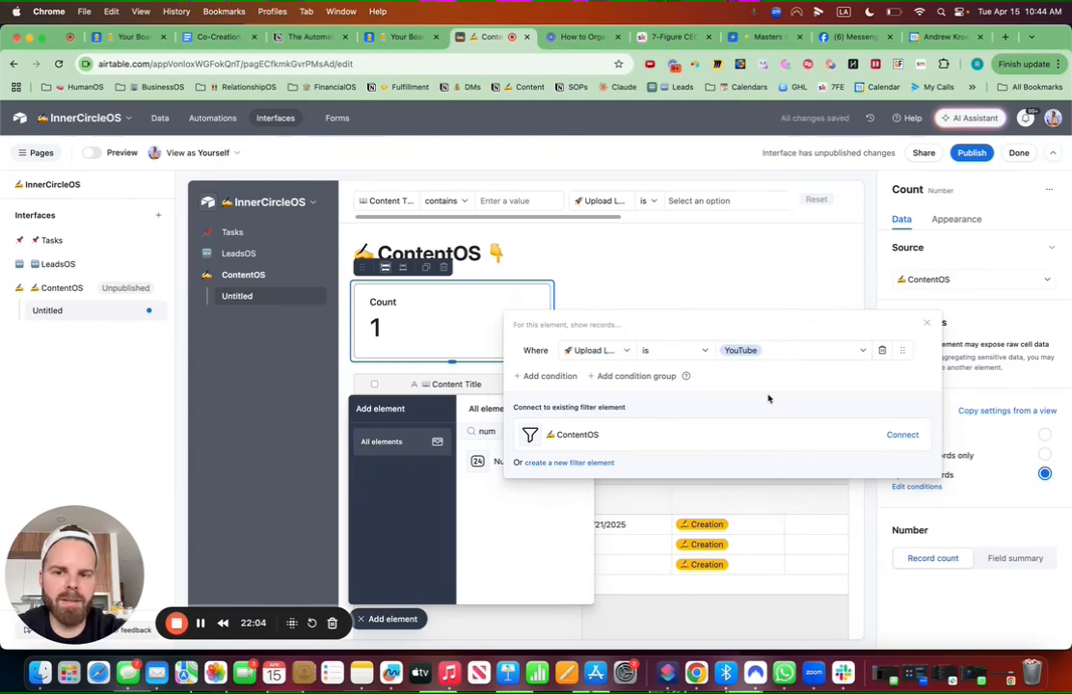
click(957, 220)
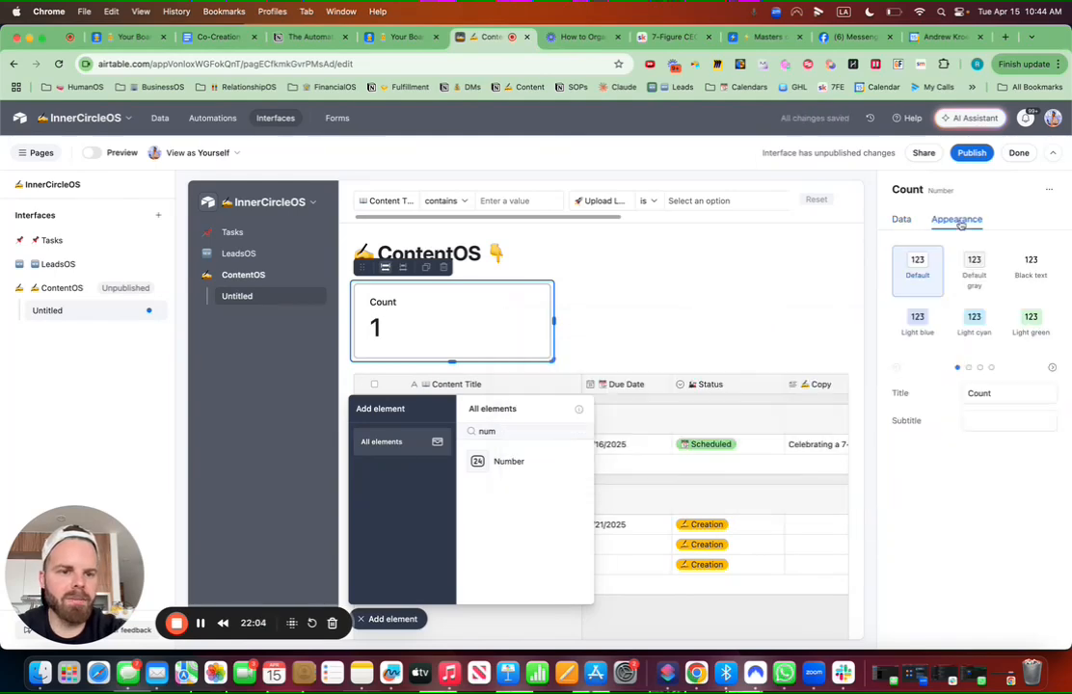
Step: Title the card with a camera emoji and 'YouTube Scheduled', with subtitle 'Total'
double_click(980, 393)
key(ctrl+super+space)
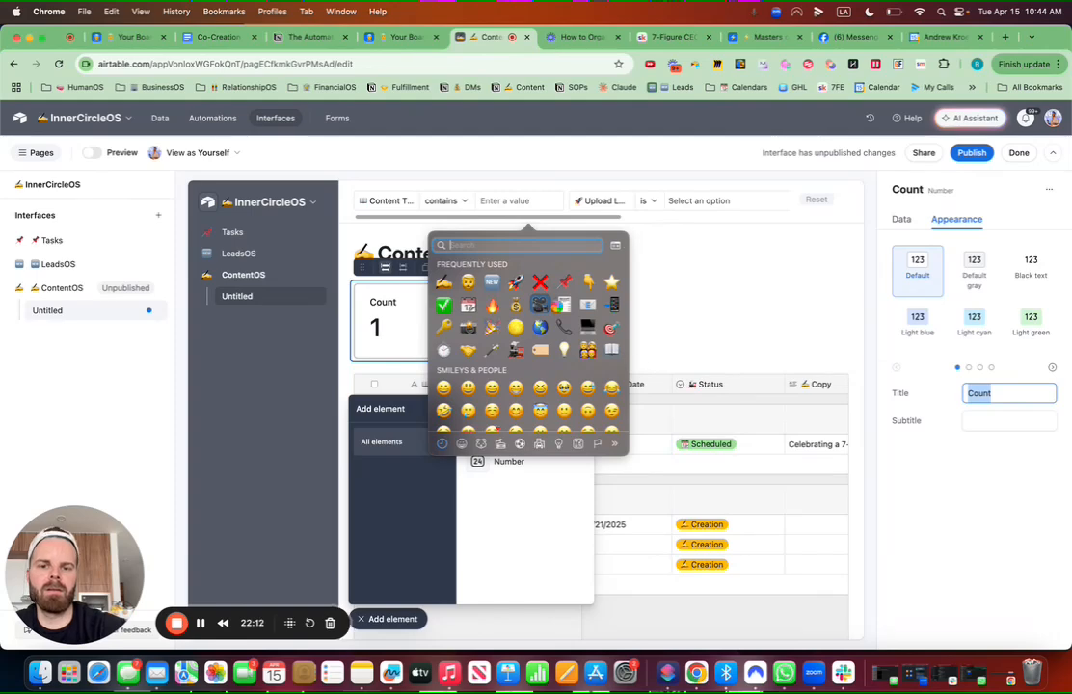
click(548, 307)
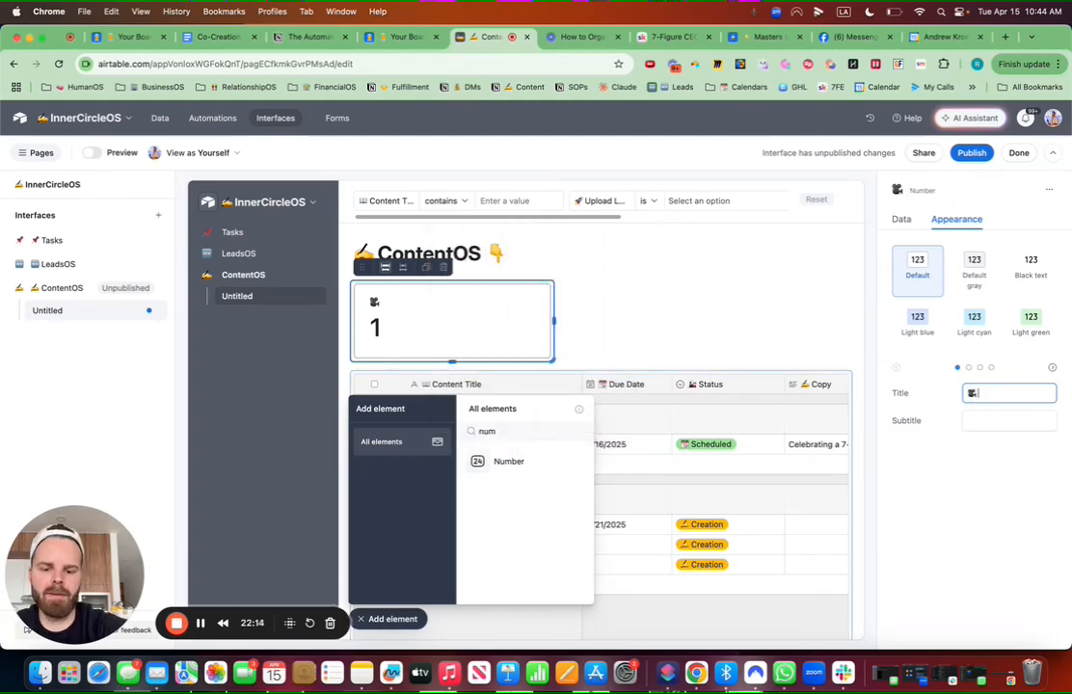
text(YouTube Scheduled)
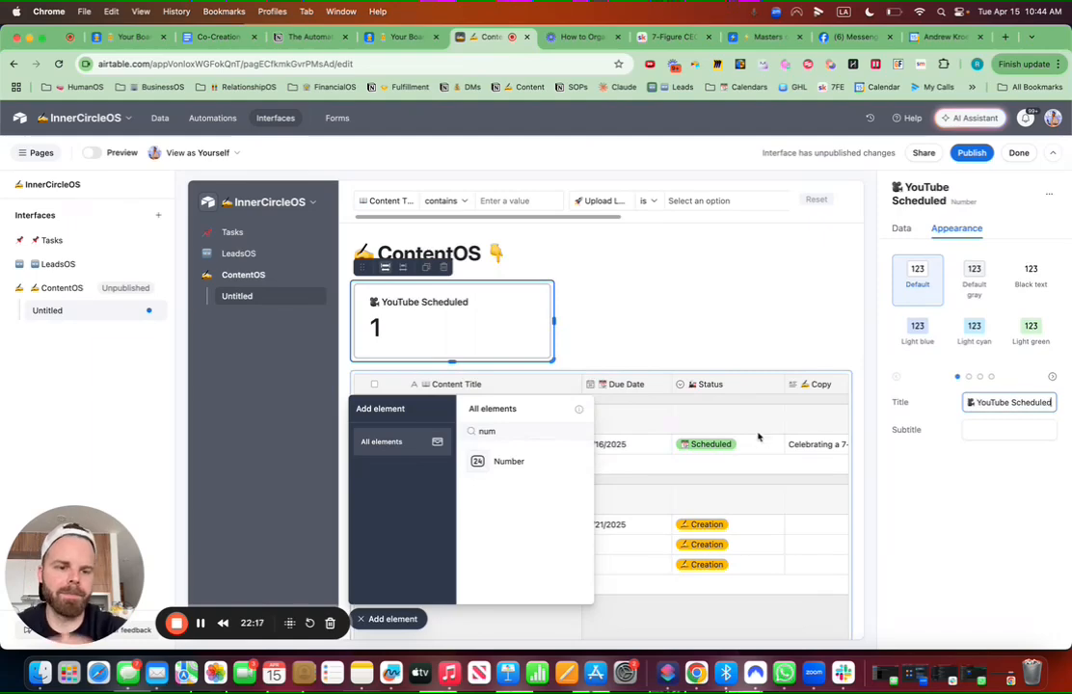
click(975, 431)
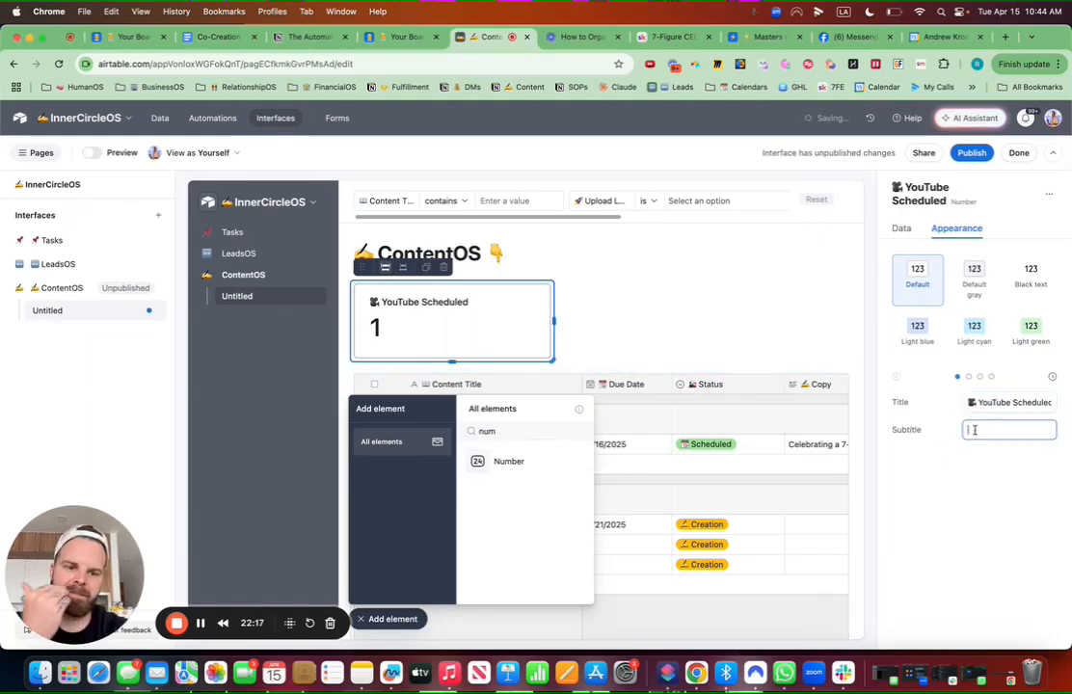
text(Total)
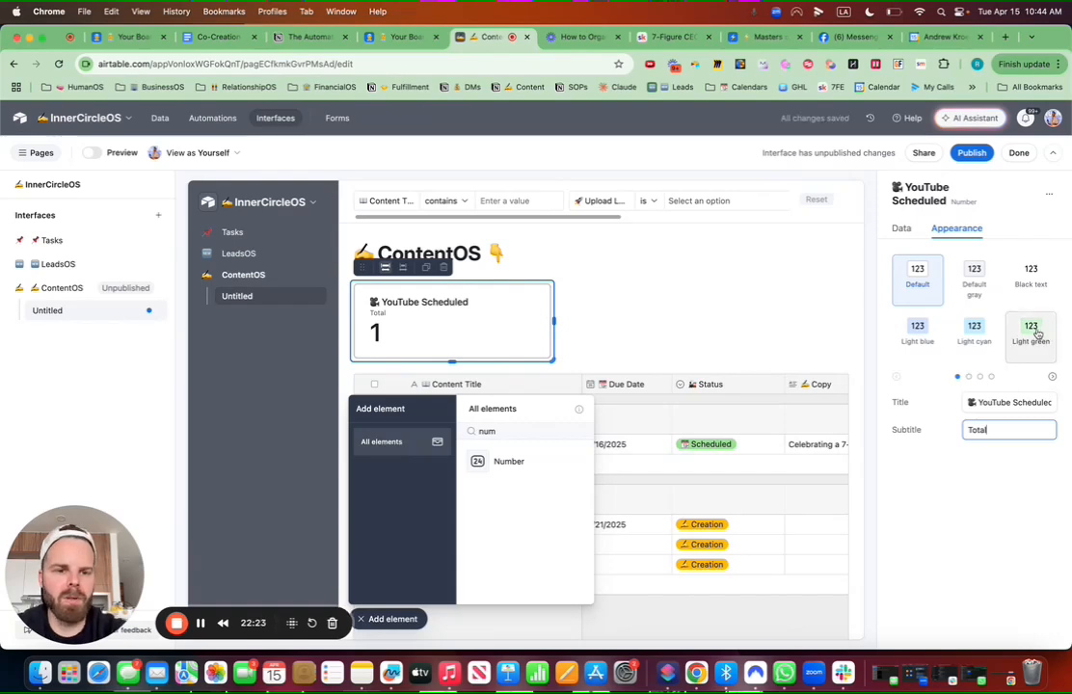
Step: Make the card light red and duplicate it
click(969, 377)
click(1037, 263)
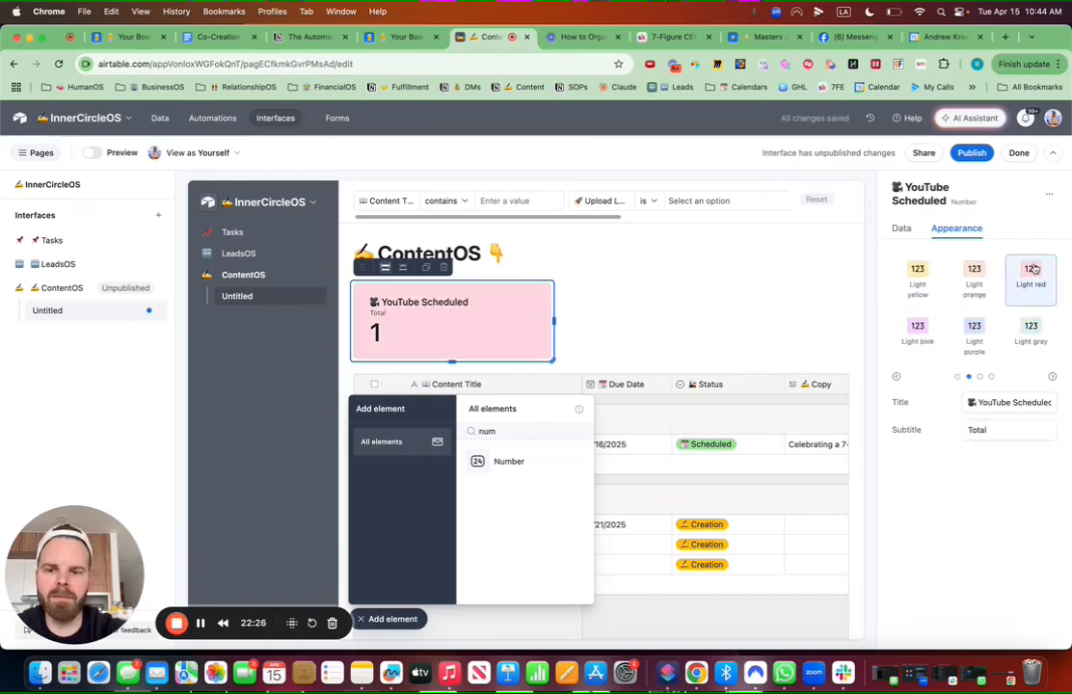
click(427, 268)
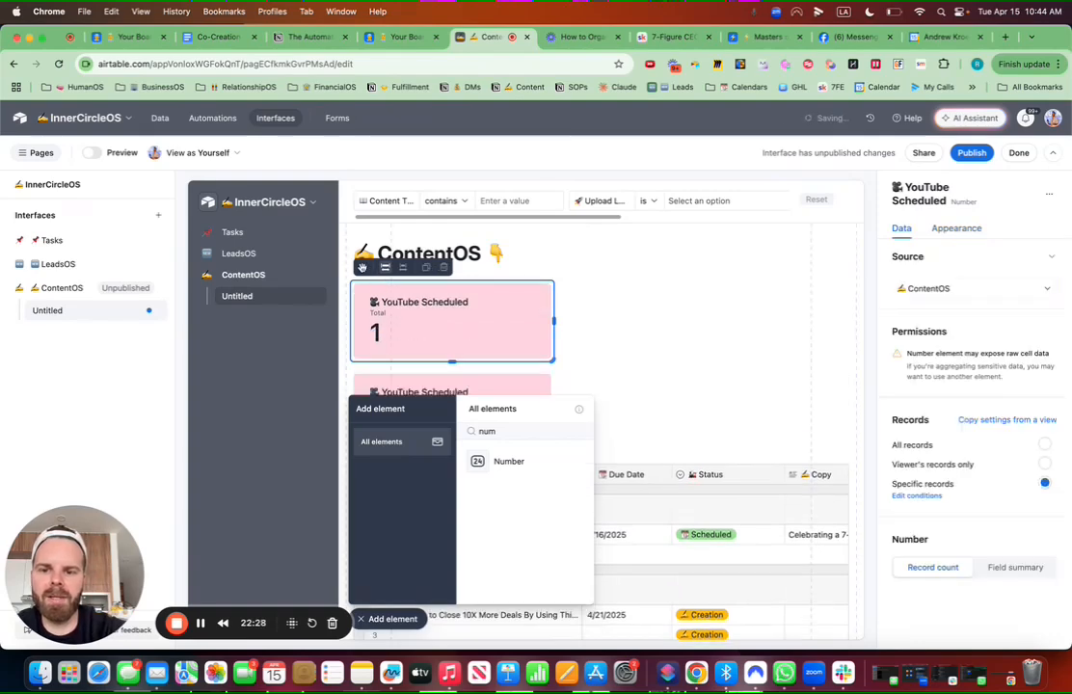
Step: Change the card's Upload Location condition value from YouTube to Instagram
click(914, 495)
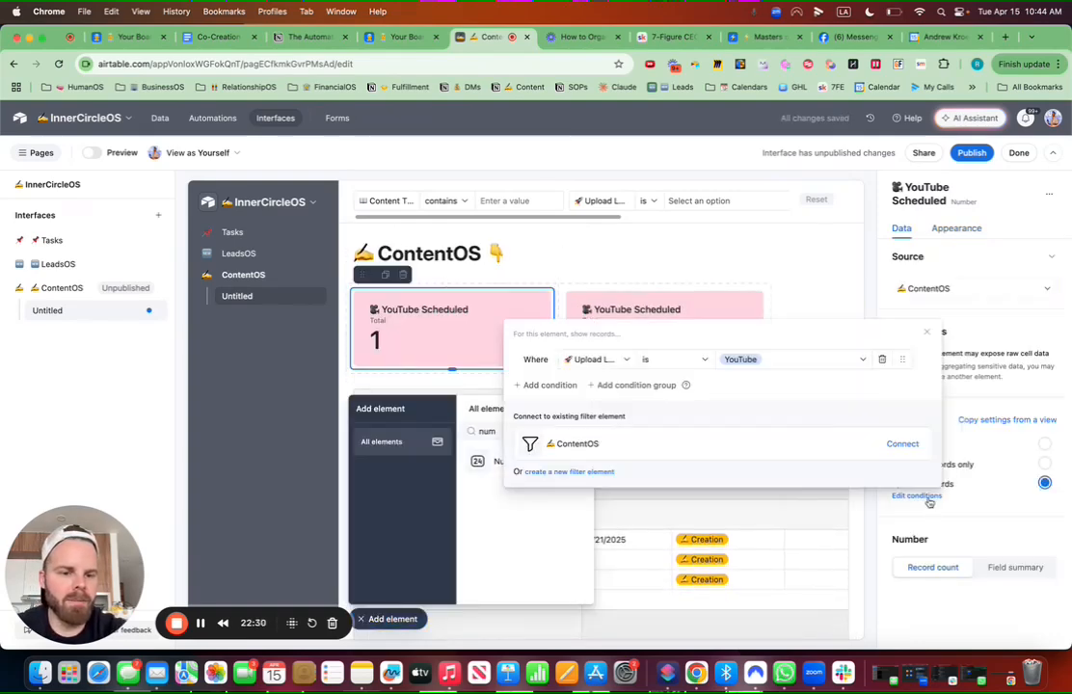
click(764, 360)
click(756, 436)
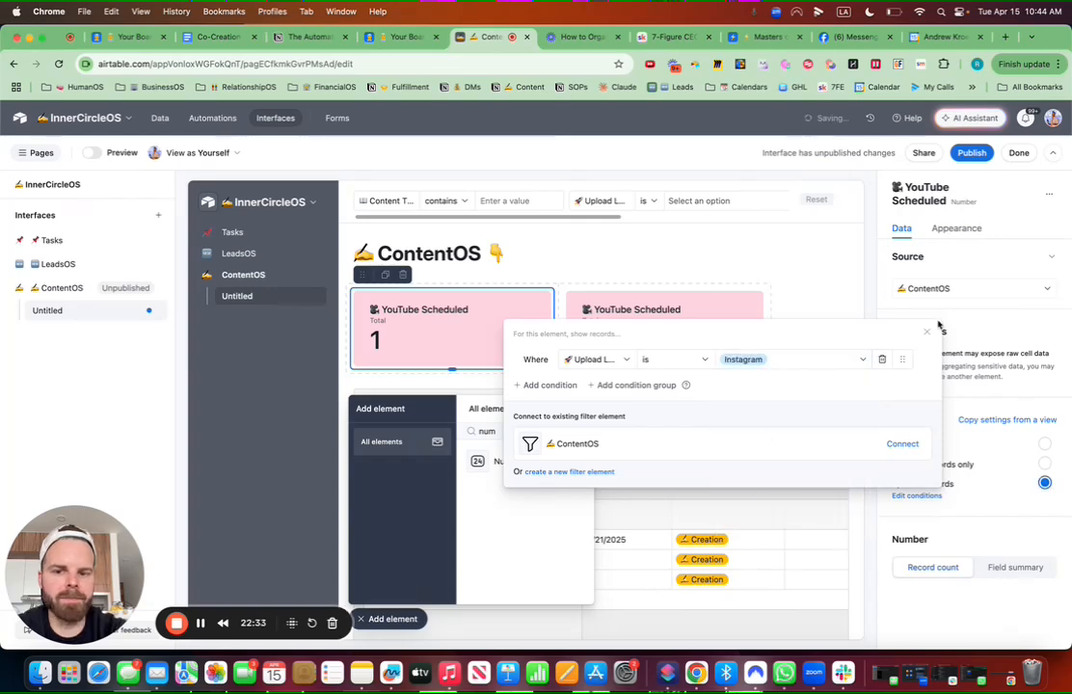
click(968, 237)
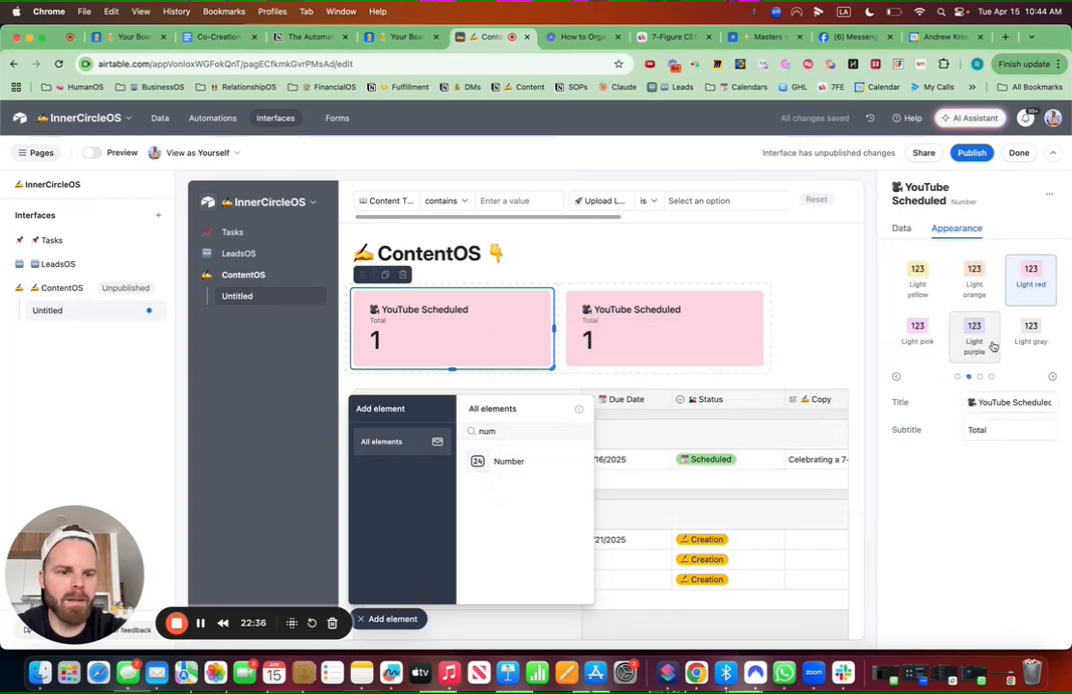
Step: Add a second condition requiring Status is Scheduled, so the card shows 0
click(902, 228)
click(924, 497)
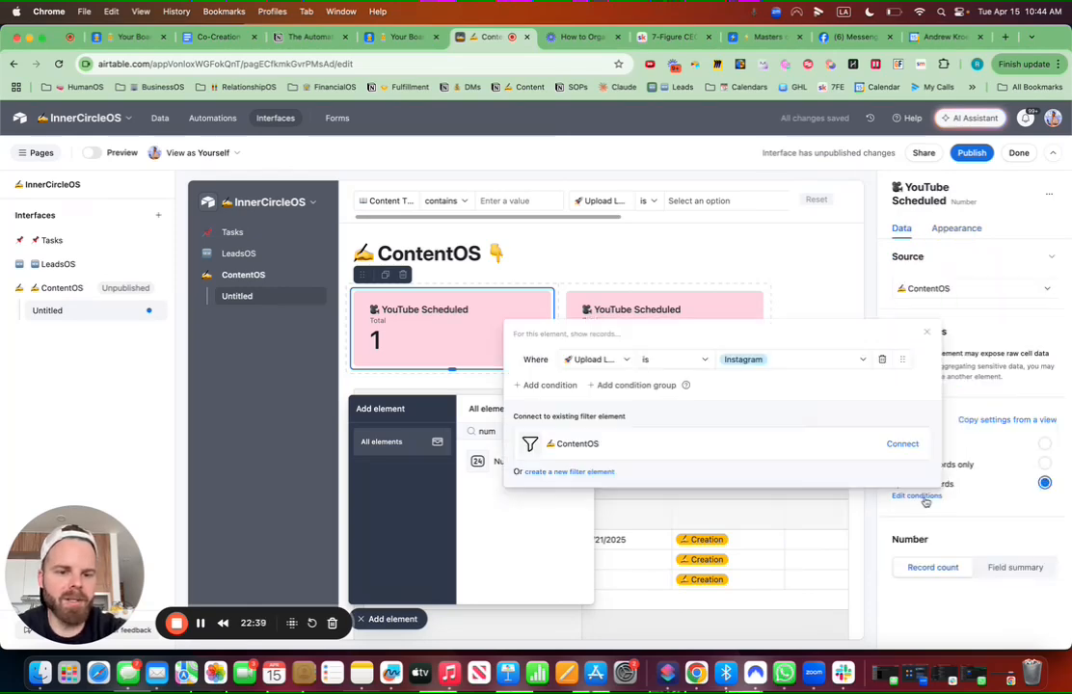
click(550, 385)
click(593, 359)
text(stat)
click(607, 410)
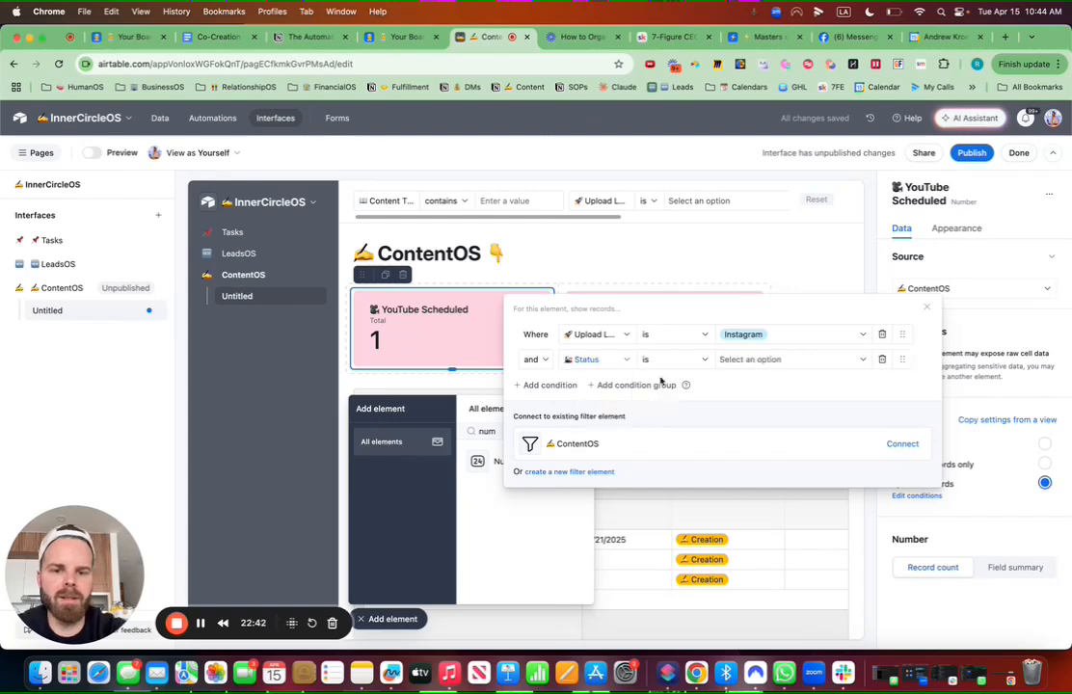
click(744, 360)
click(762, 434)
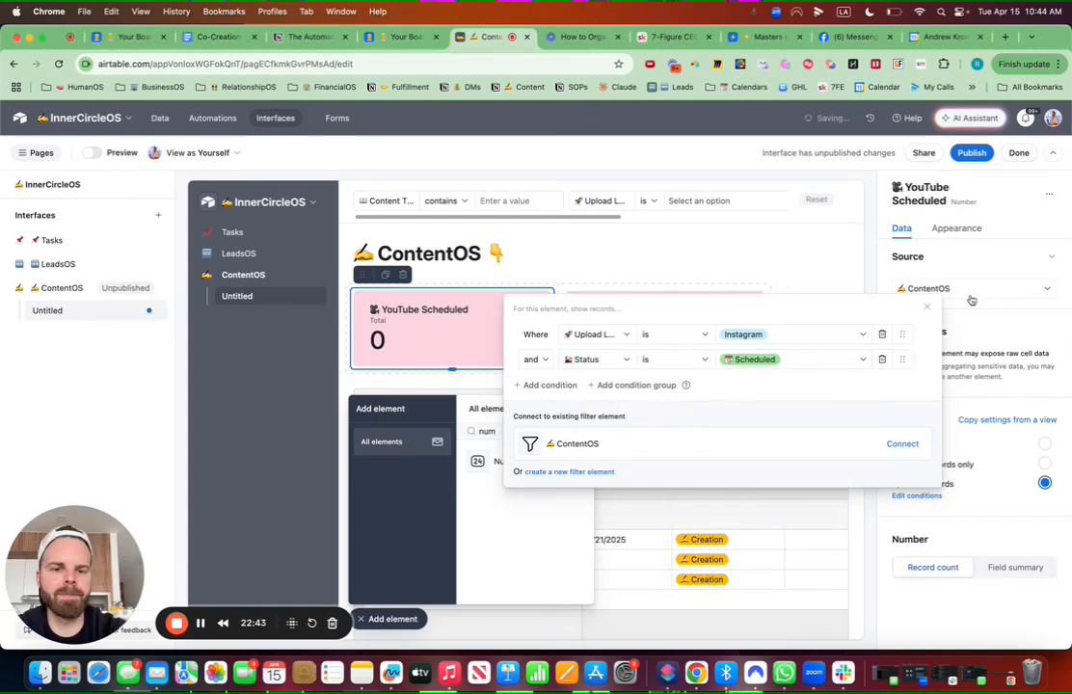
click(958, 228)
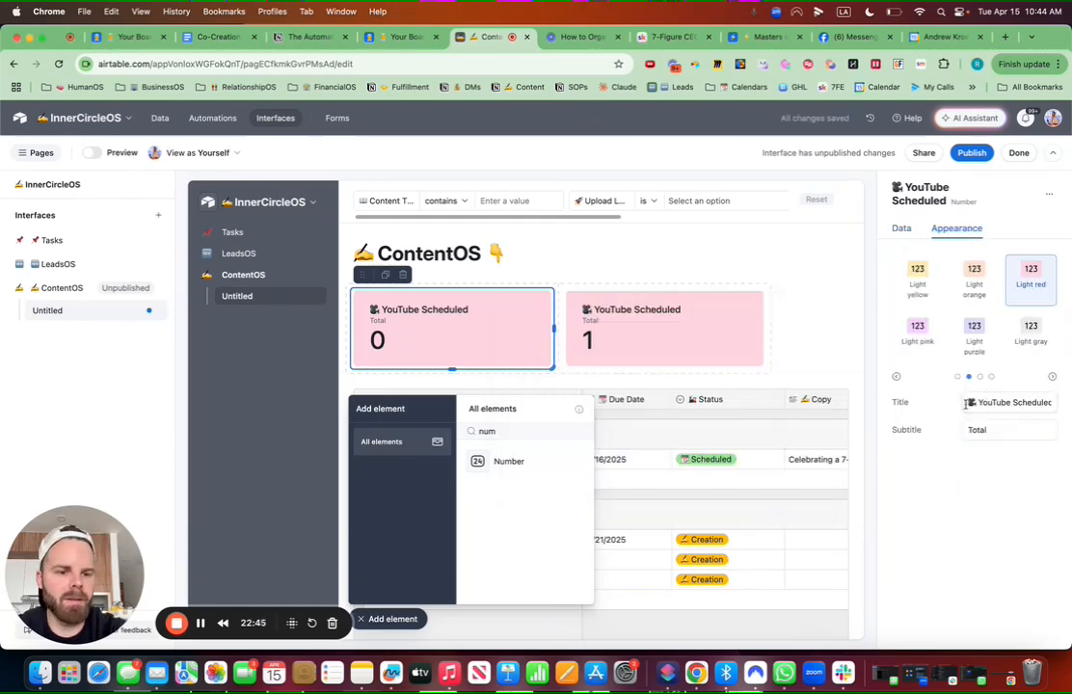
Step: Retitle the first count card '📲 Instagram Scheduled' and colour it light gray
drag(967, 405, 1068, 410)
key(ctrl+super+space)
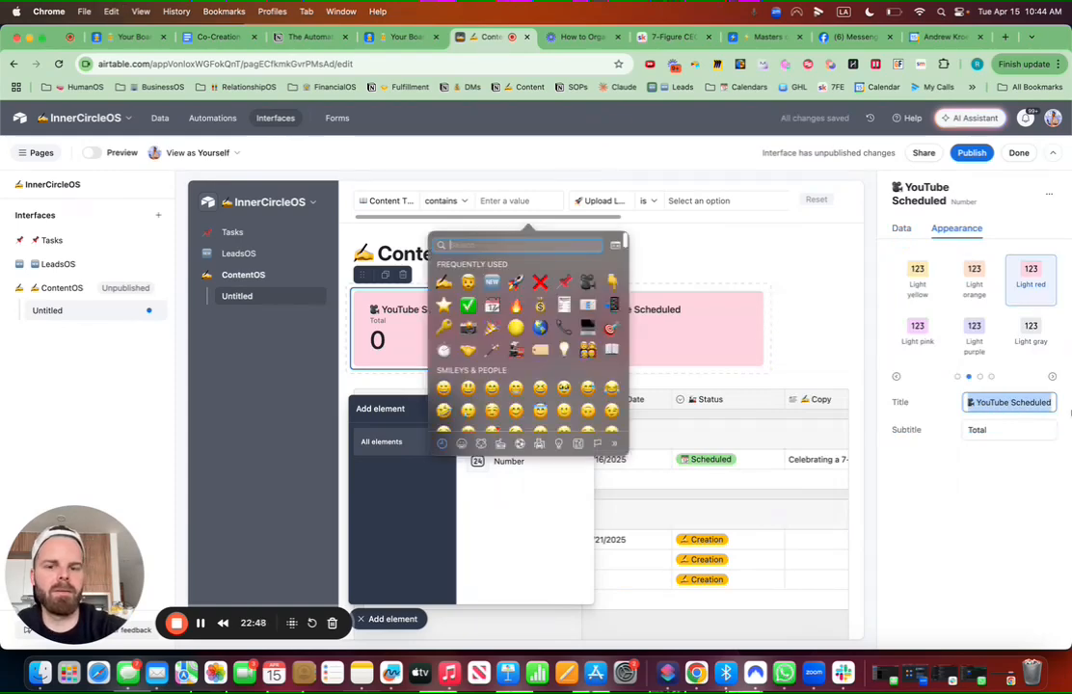
text(phone)
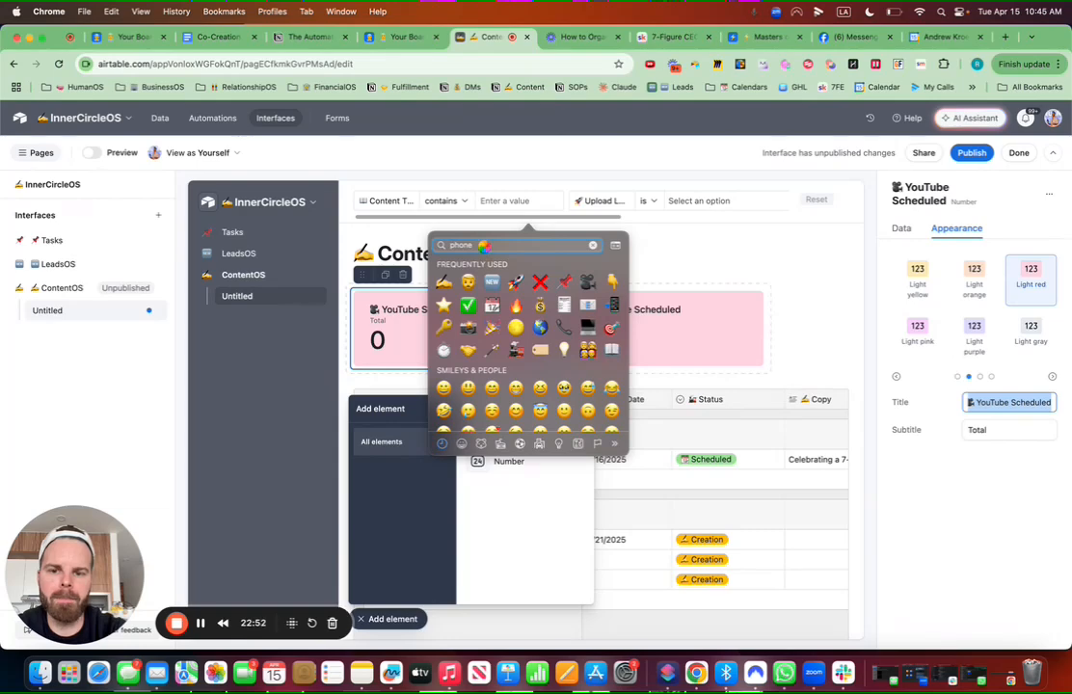
key(Escape)
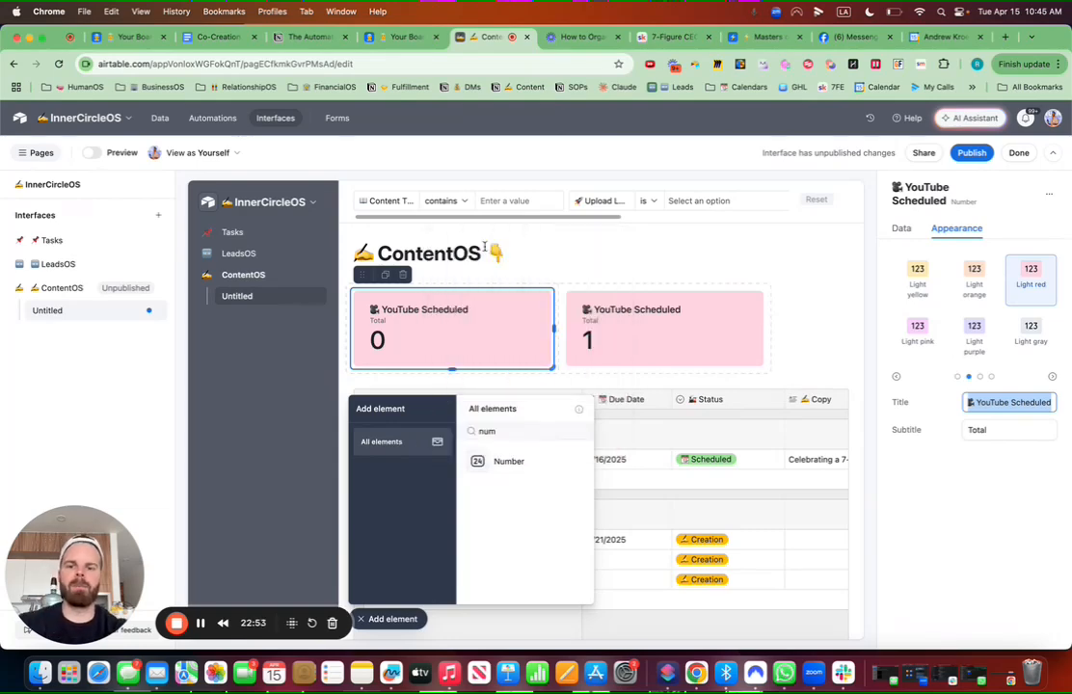
click(1009, 405)
drag(1053, 405, 925, 409)
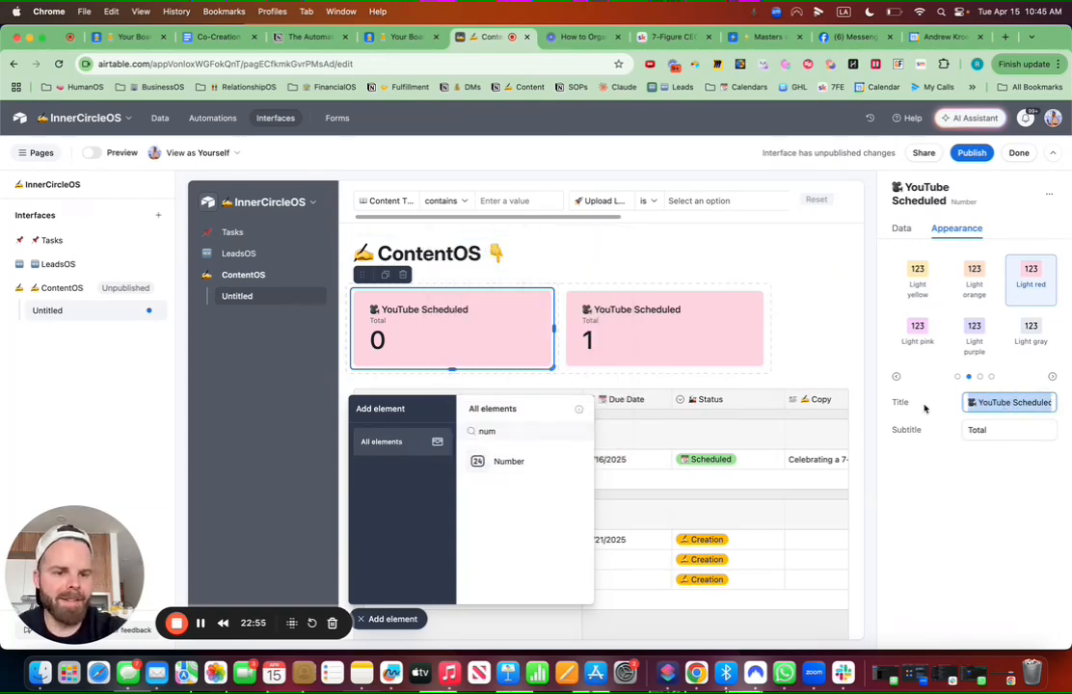
key(ctrl+super+space)
text(phone)
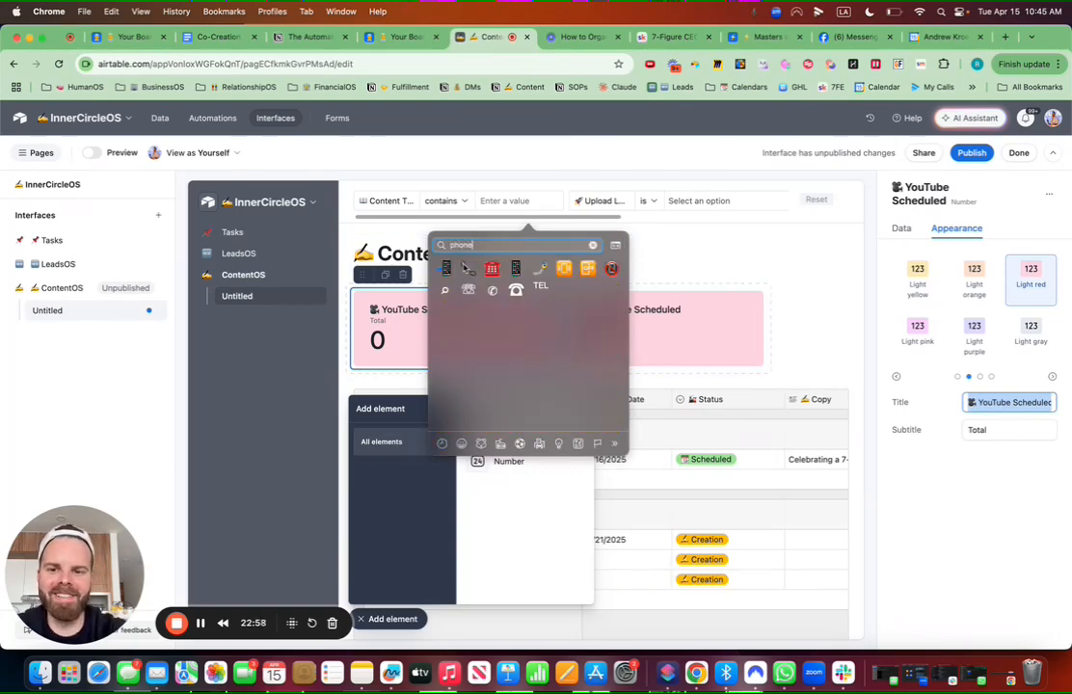
click(447, 272)
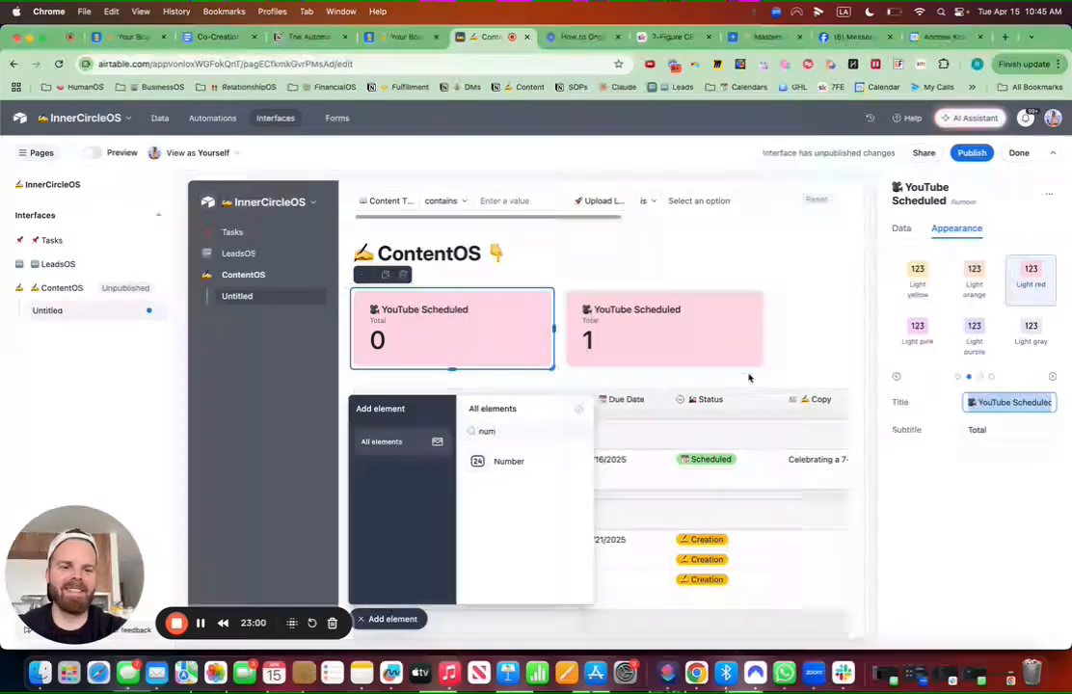
text(Instag)
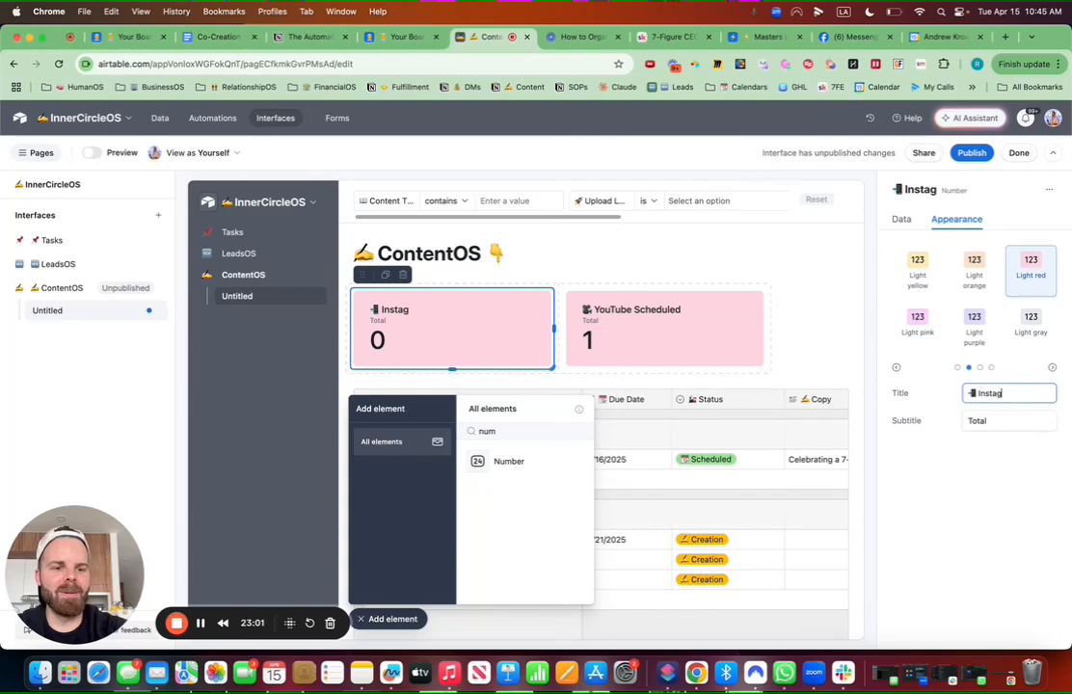
text(ram)
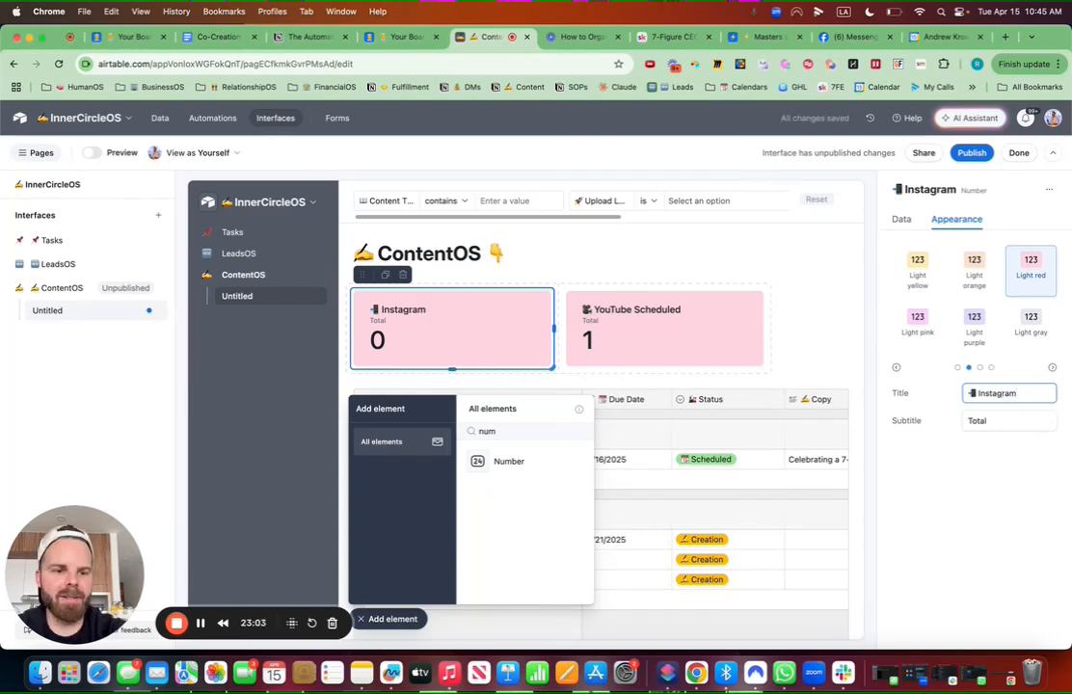
text( Scheduled)
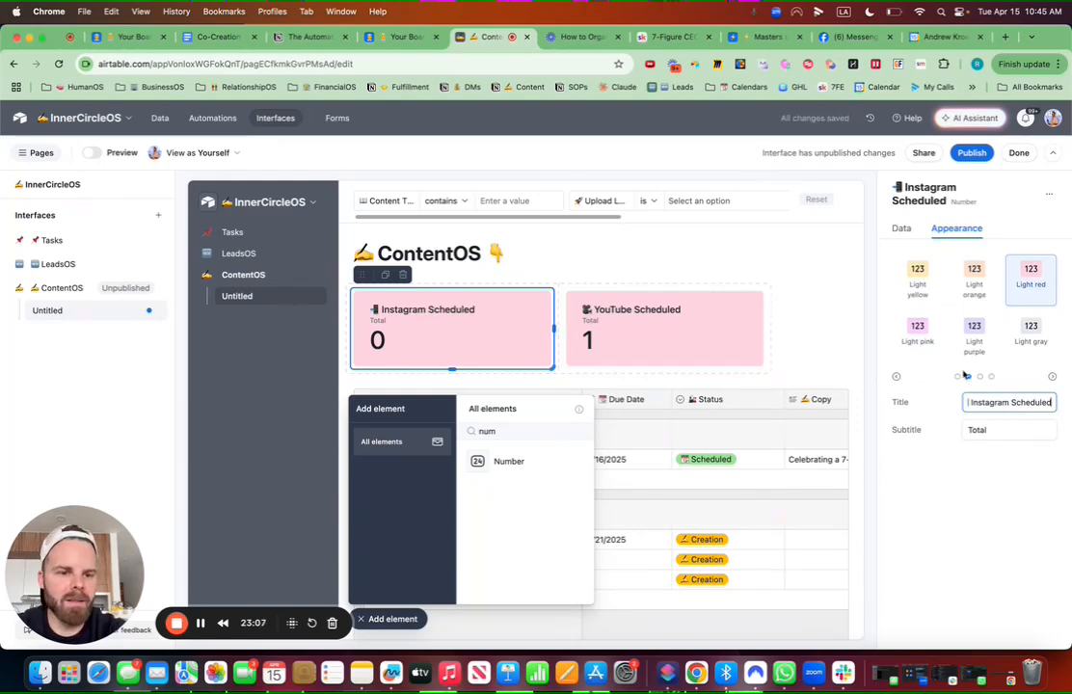
click(1030, 330)
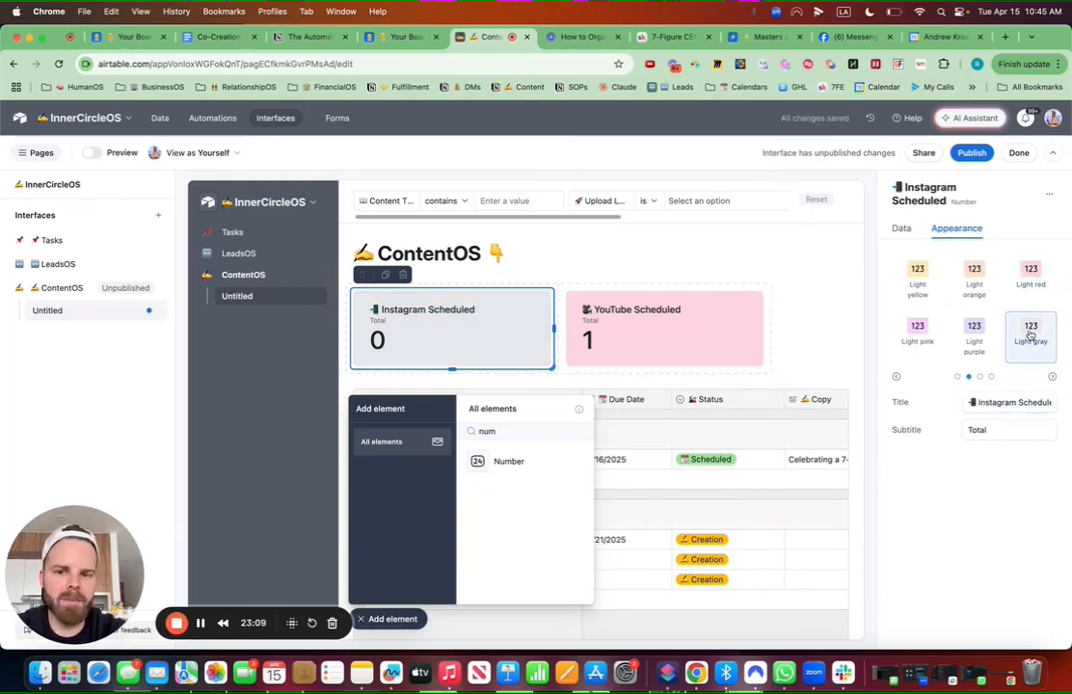
click(414, 620)
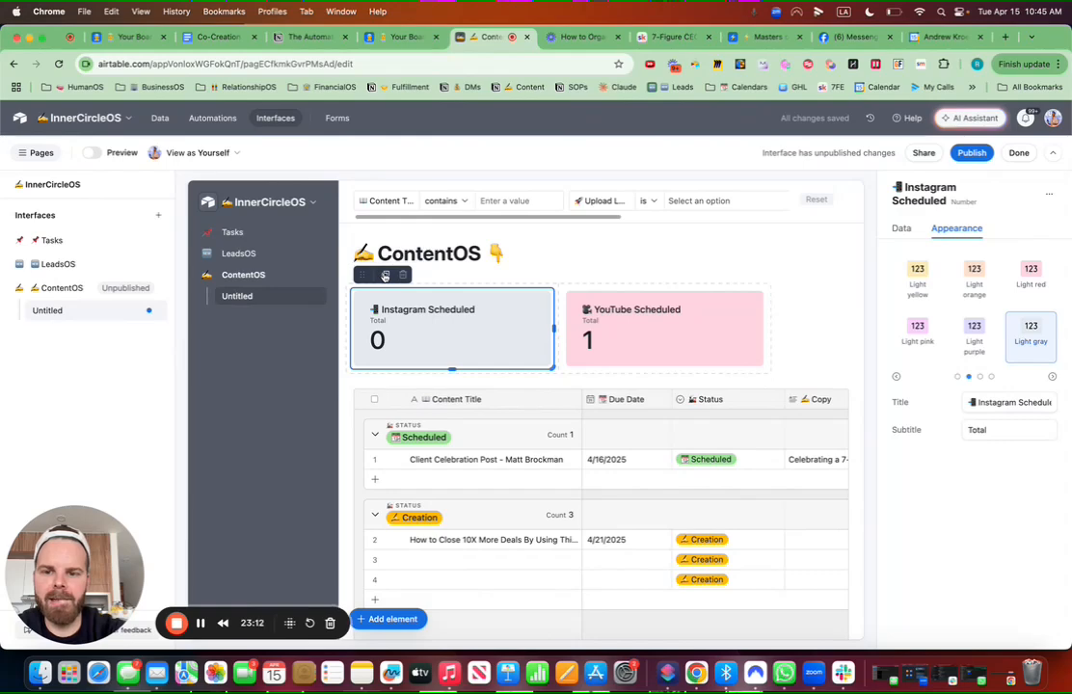
Step: Duplicate the Instagram Scheduled card into the card row and switch its Upload condition to Email
click(384, 276)
drag(364, 373, 361, 311)
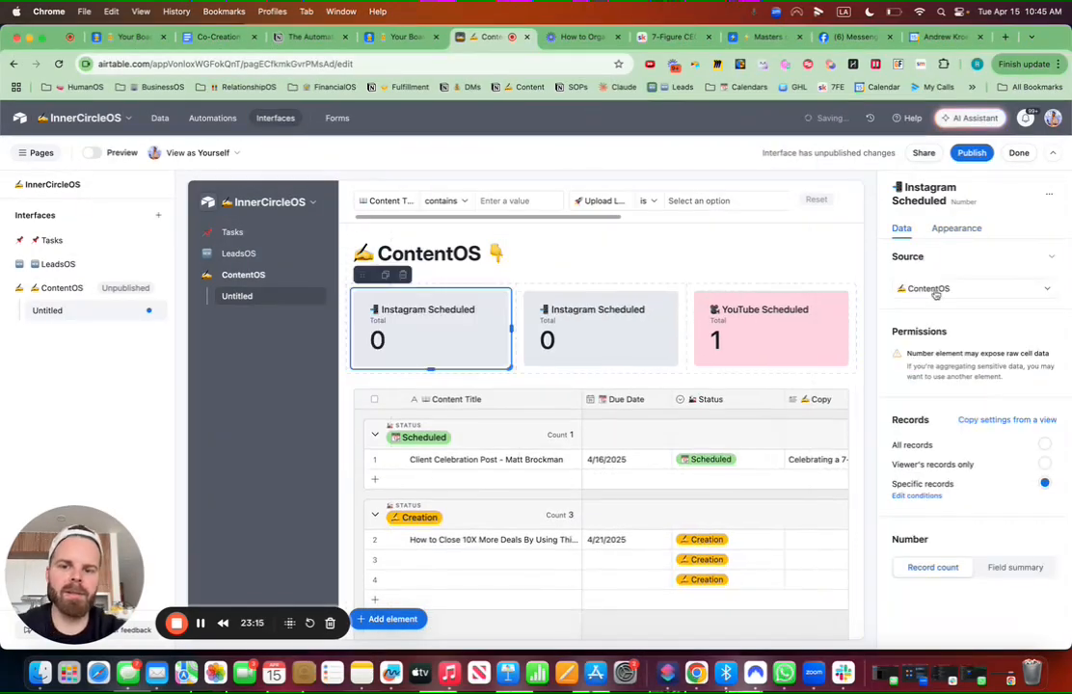
click(924, 496)
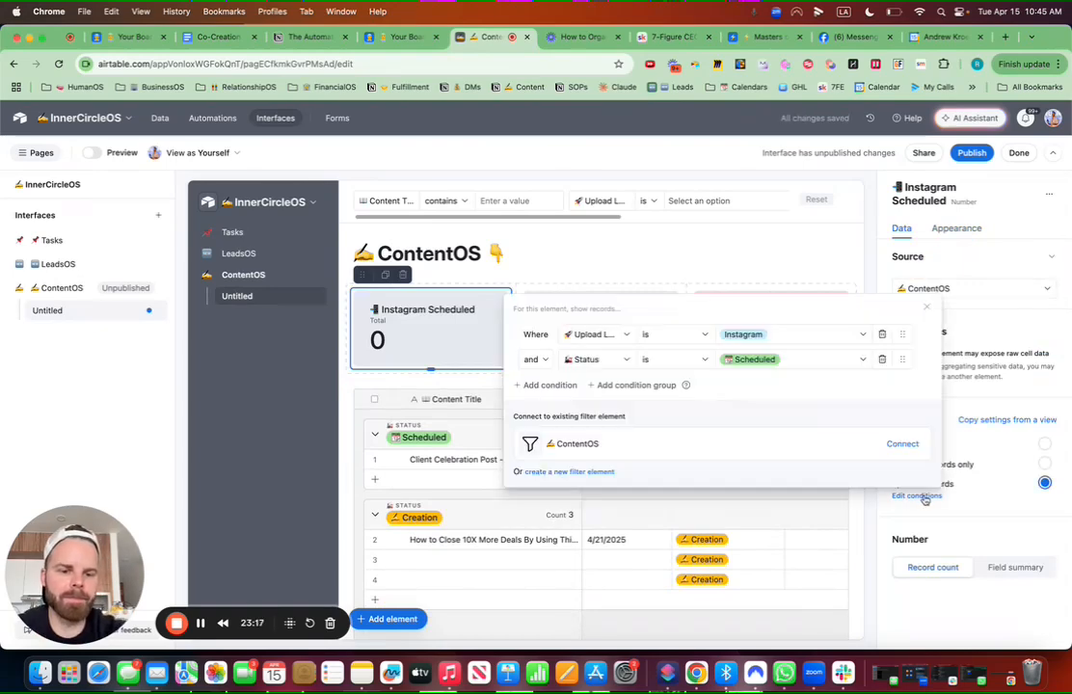
click(748, 333)
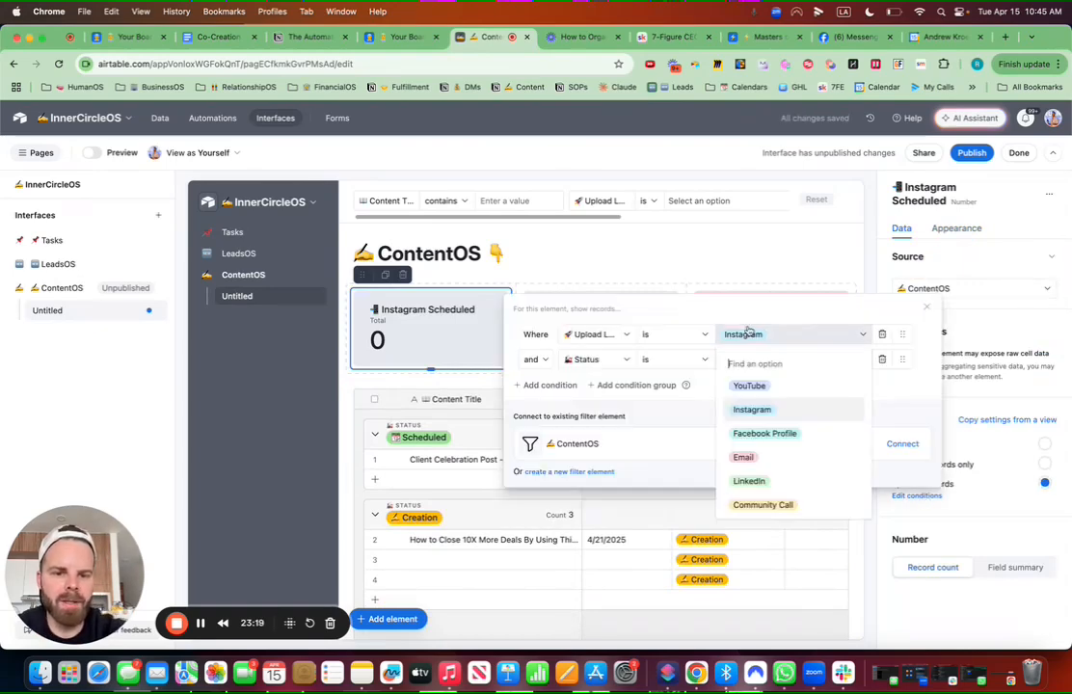
text(email)
click(772, 396)
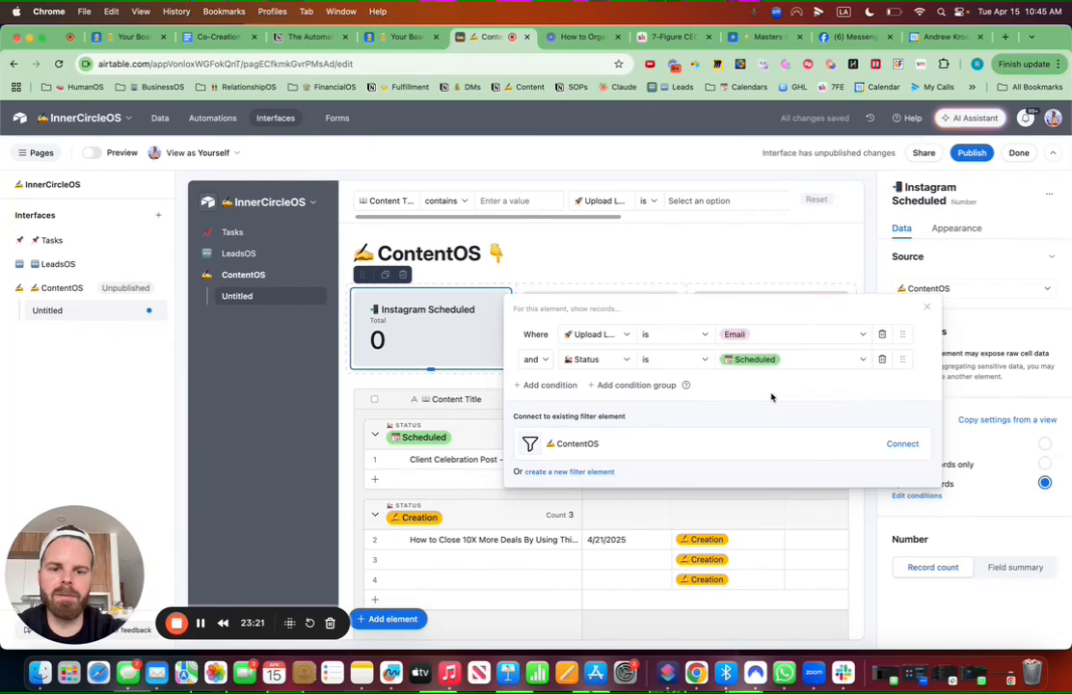
Step: Retitle the Email-filtered card 'Emails Scheduled' with an email emoji in front
click(954, 228)
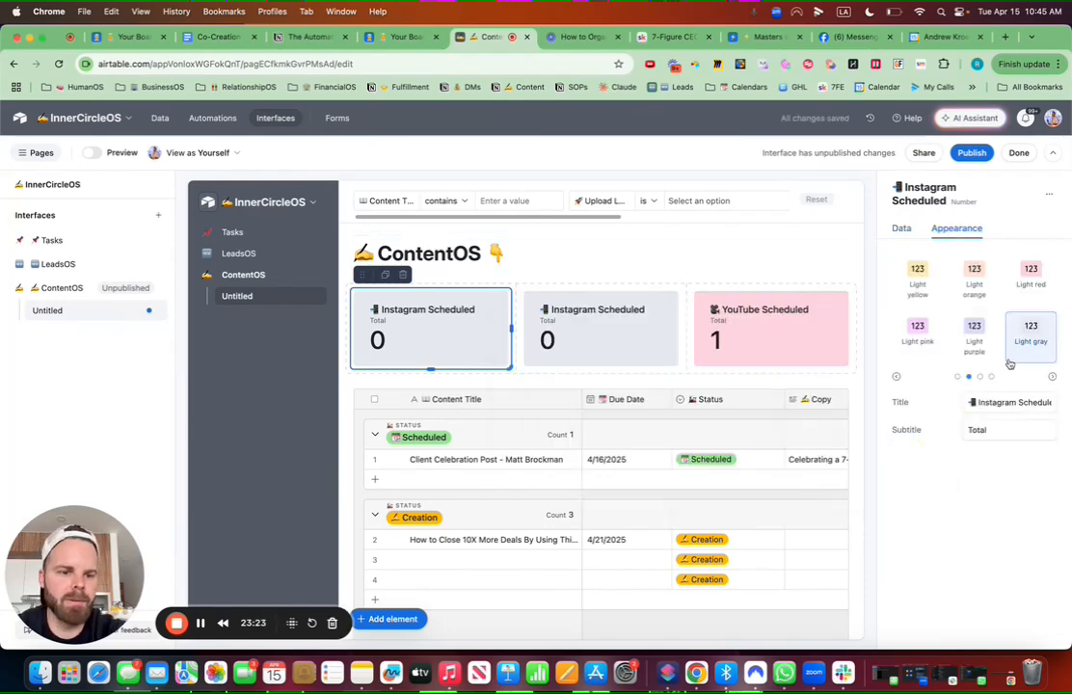
drag(969, 402, 1070, 407)
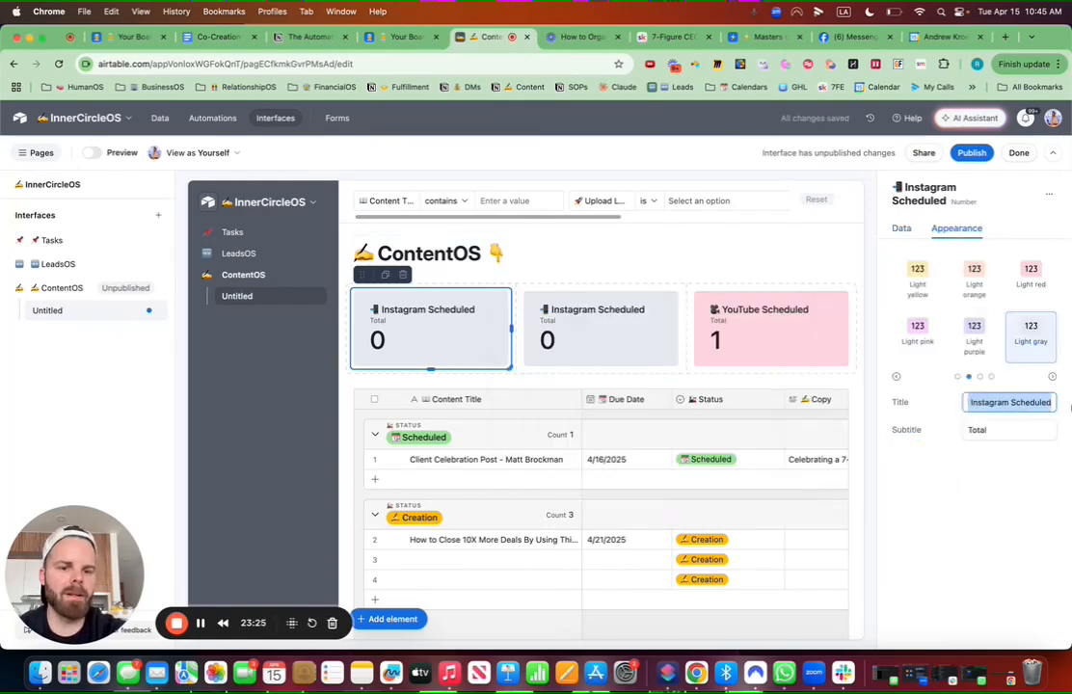
key(ctrl+super+space)
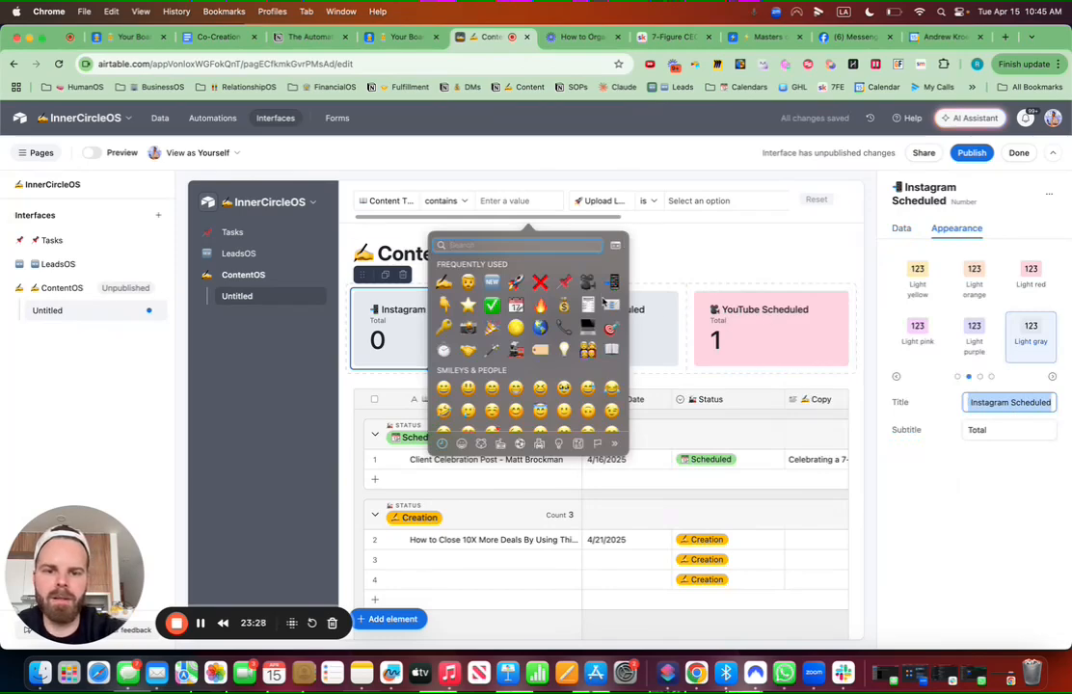
click(605, 302)
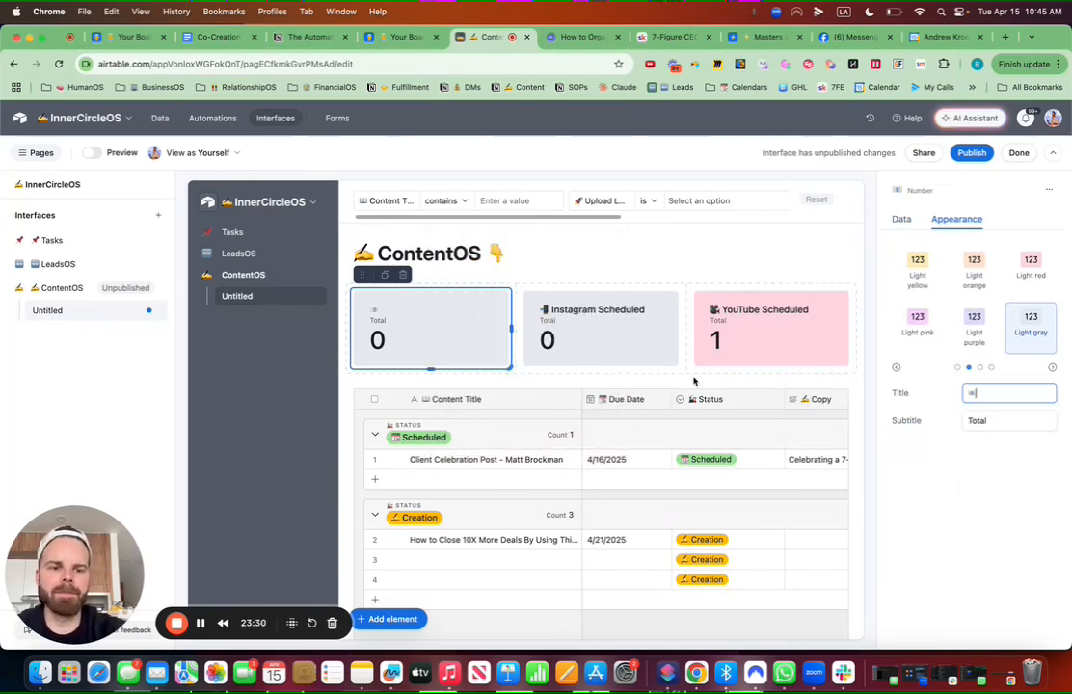
text(Email)
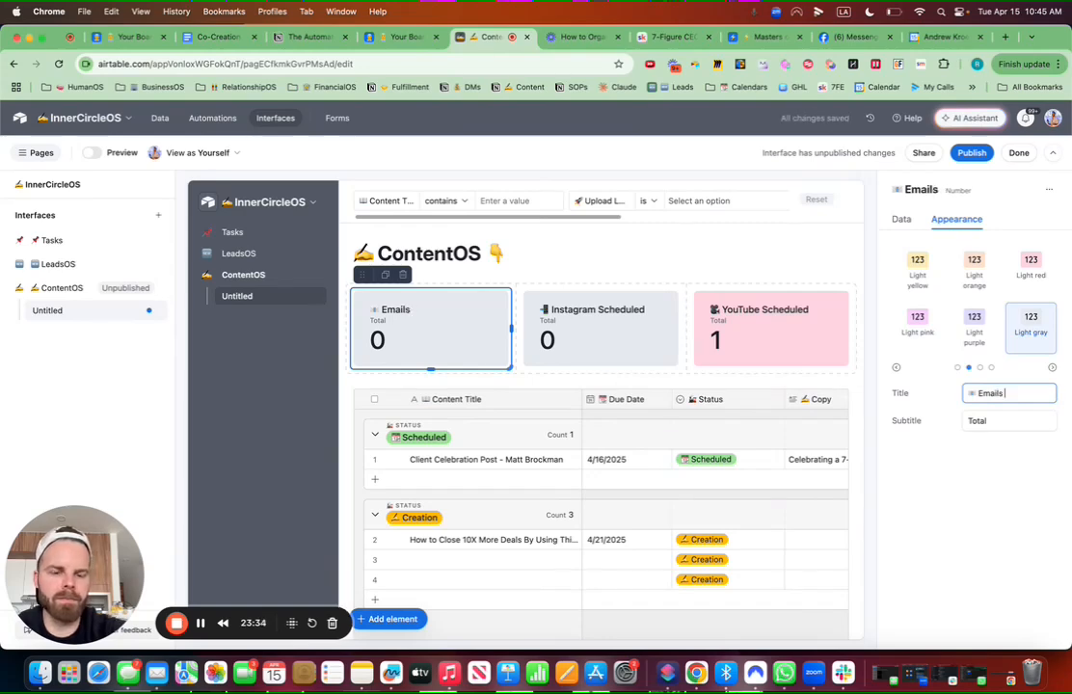
text(Scheduled)
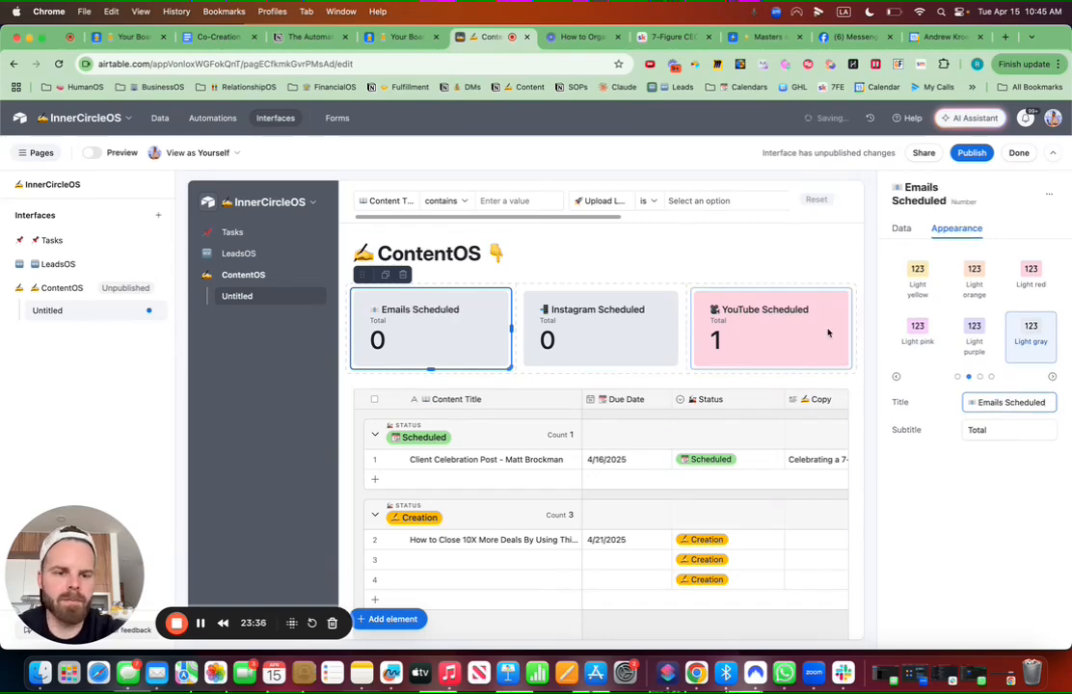
Step: Colour the Emails Scheduled card light cyan and duplicate it
click(956, 377)
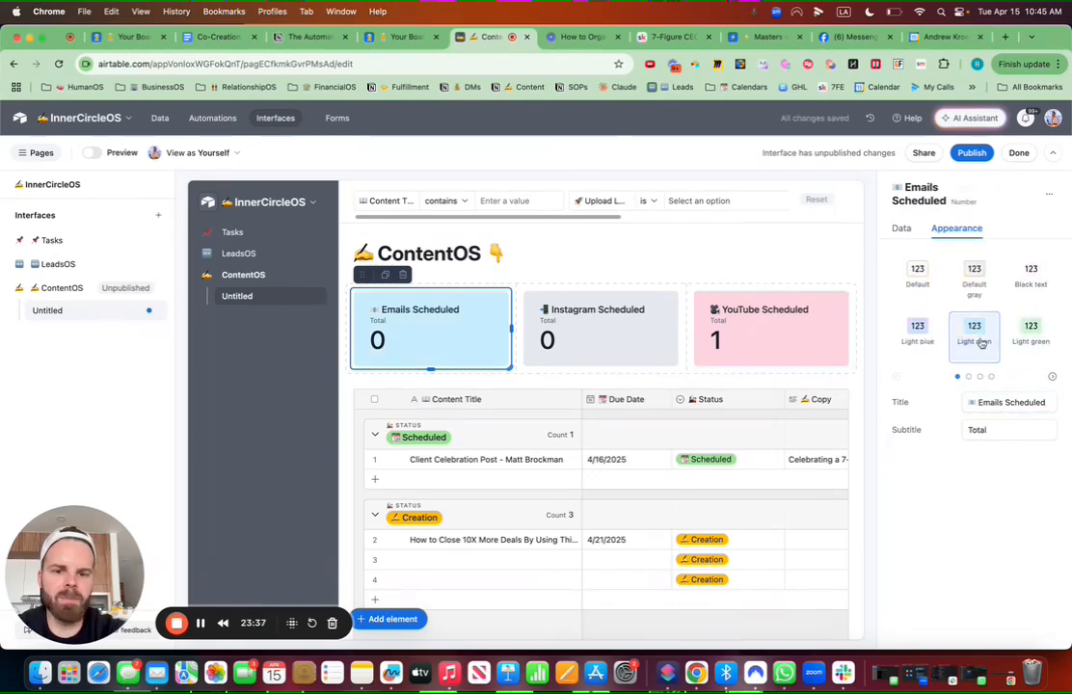
click(978, 338)
click(384, 277)
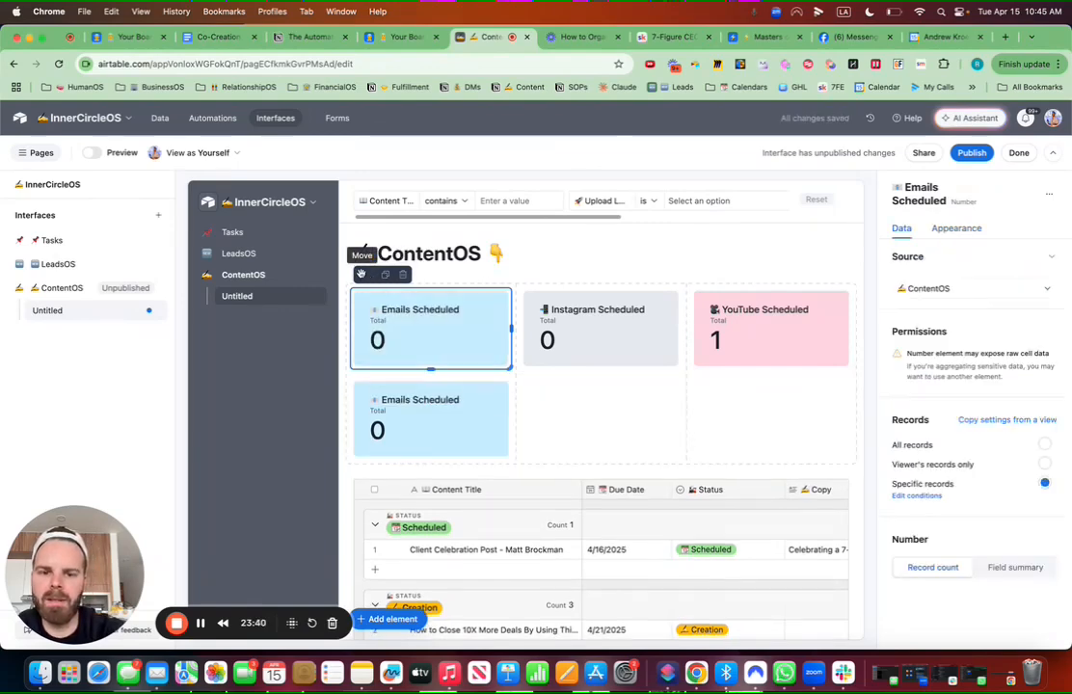
Step: Move the duplicate card into the top row and make it light blue
drag(363, 274, 359, 323)
click(967, 231)
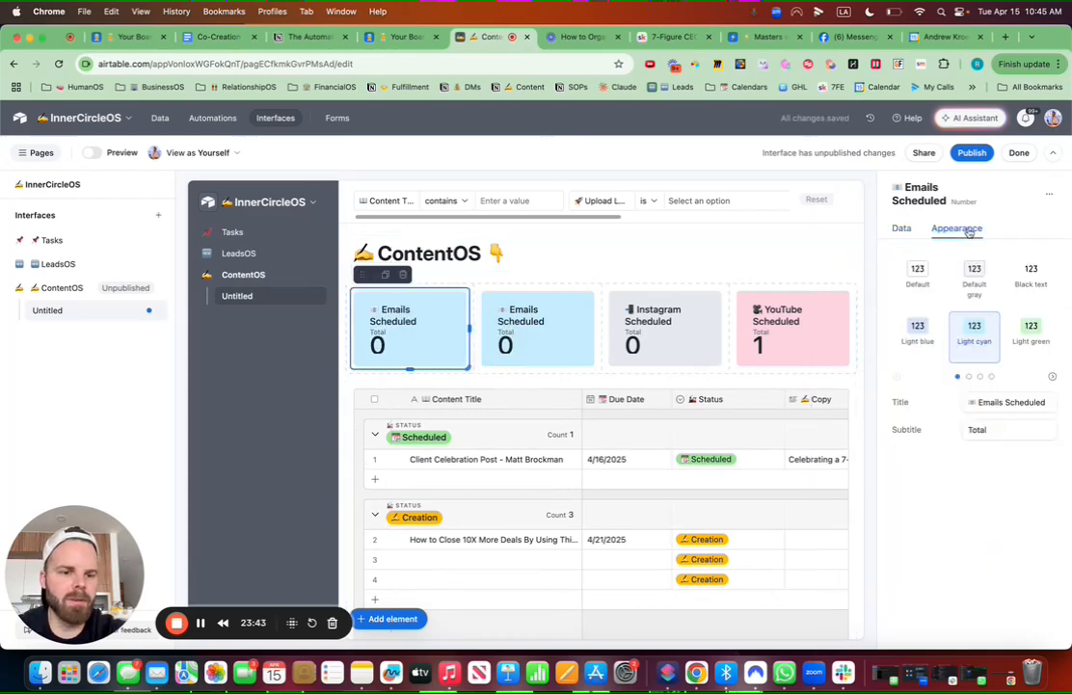
click(923, 336)
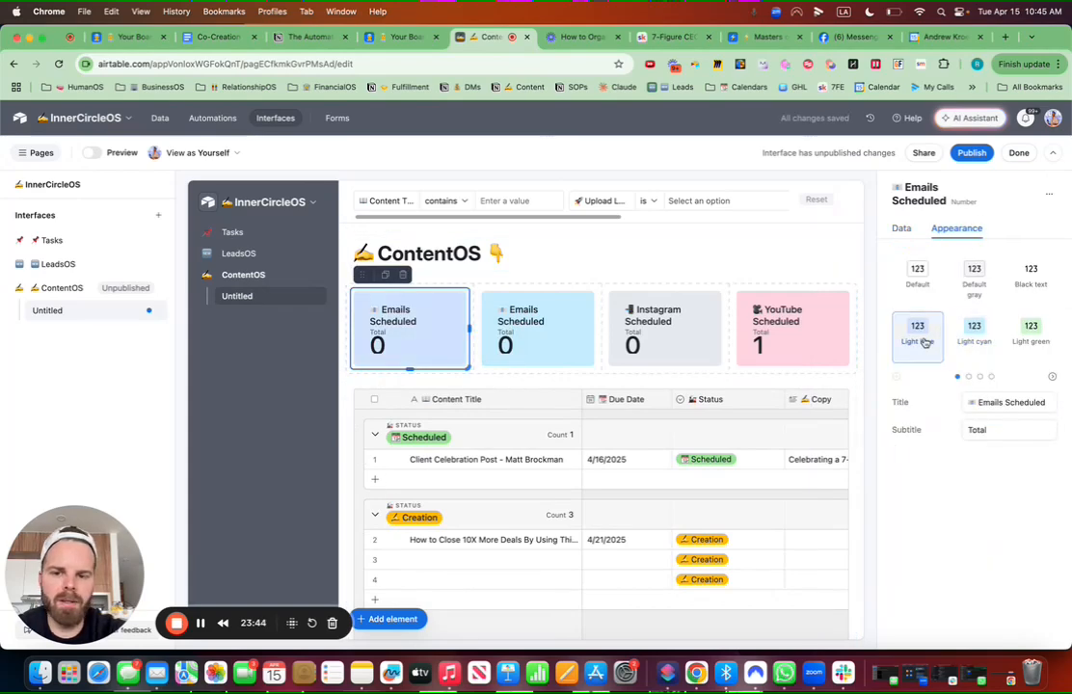
Step: Retitle the light blue card 'FB Profile Scheduled' with an emoji
click(1051, 402)
key(ctrl+super+space)
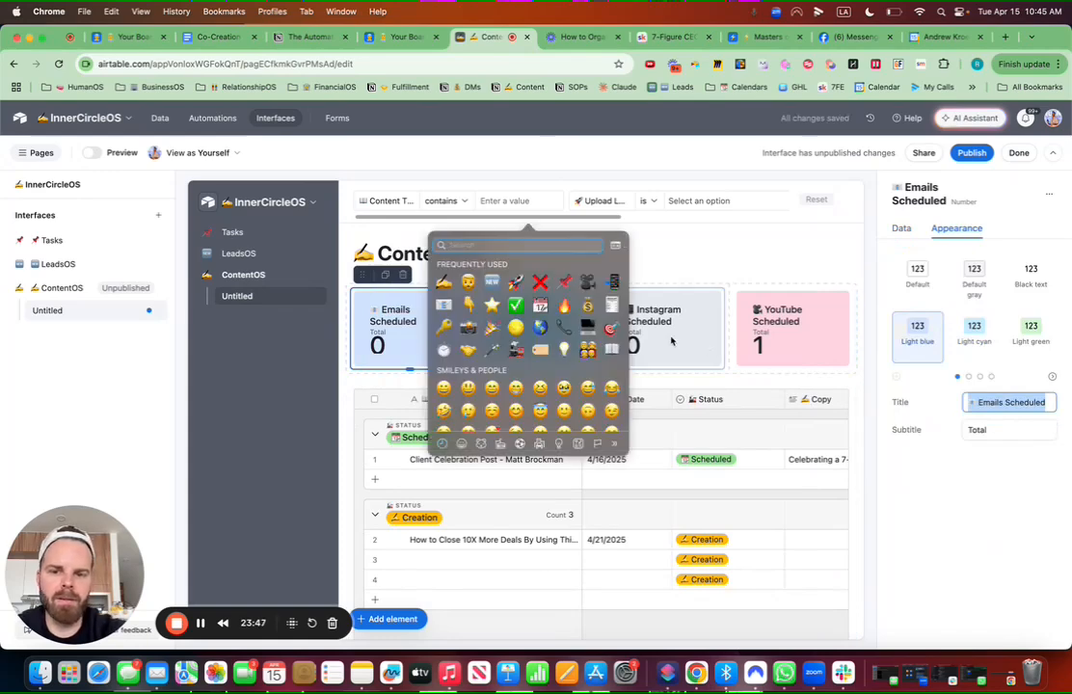
key(Escape)
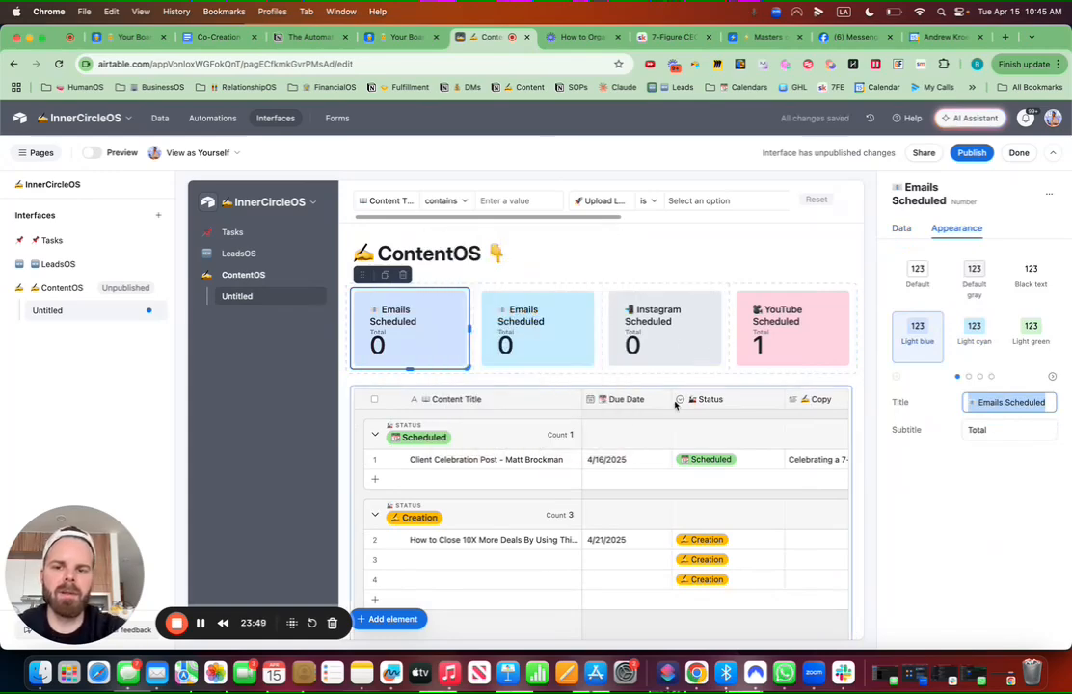
text(FB)
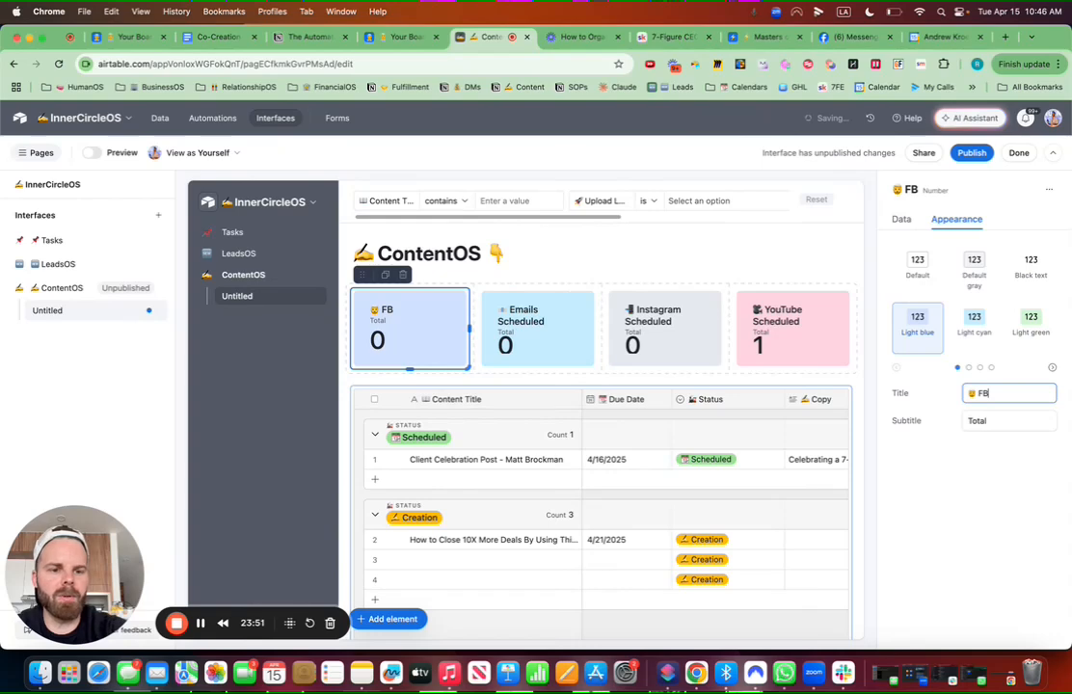
text( Profile Scheduled)
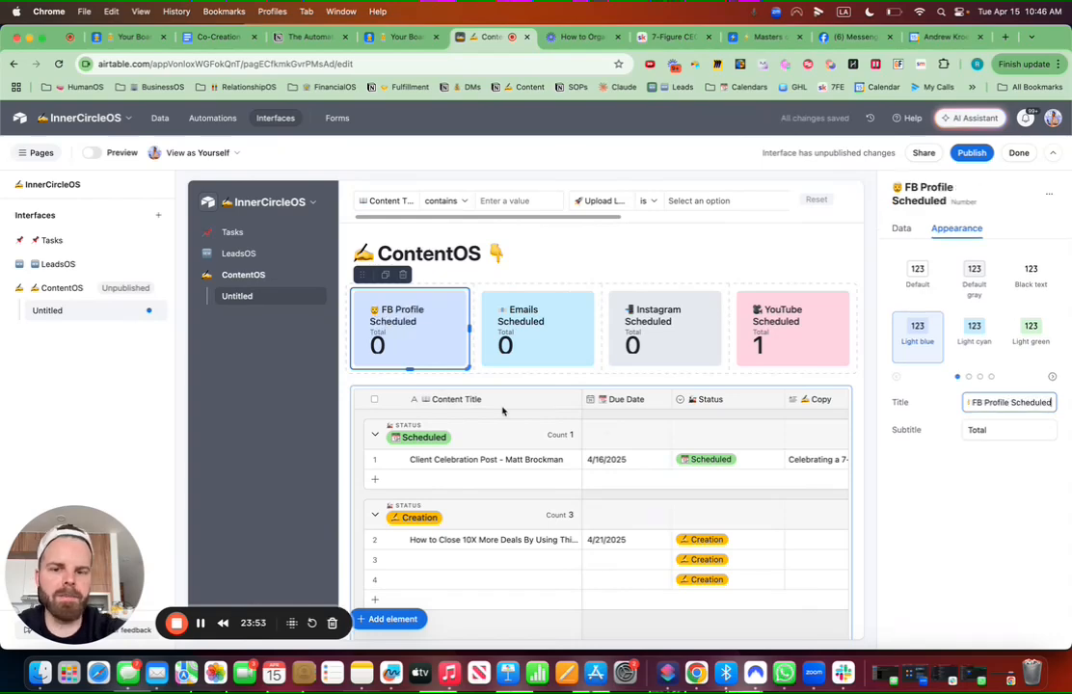
click(903, 232)
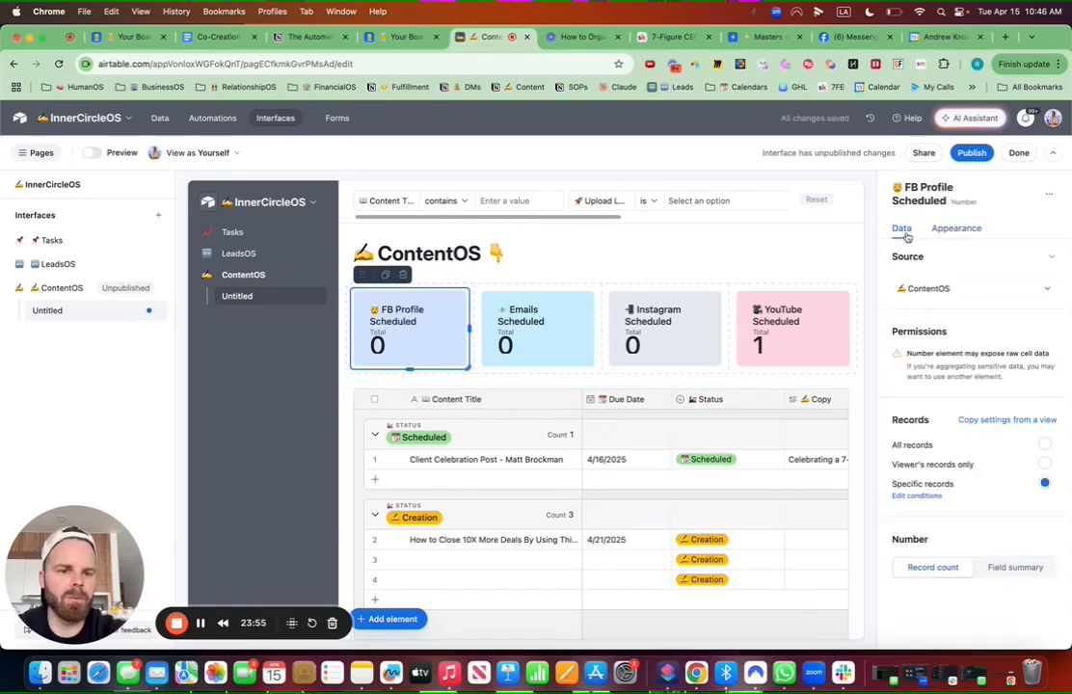
click(933, 498)
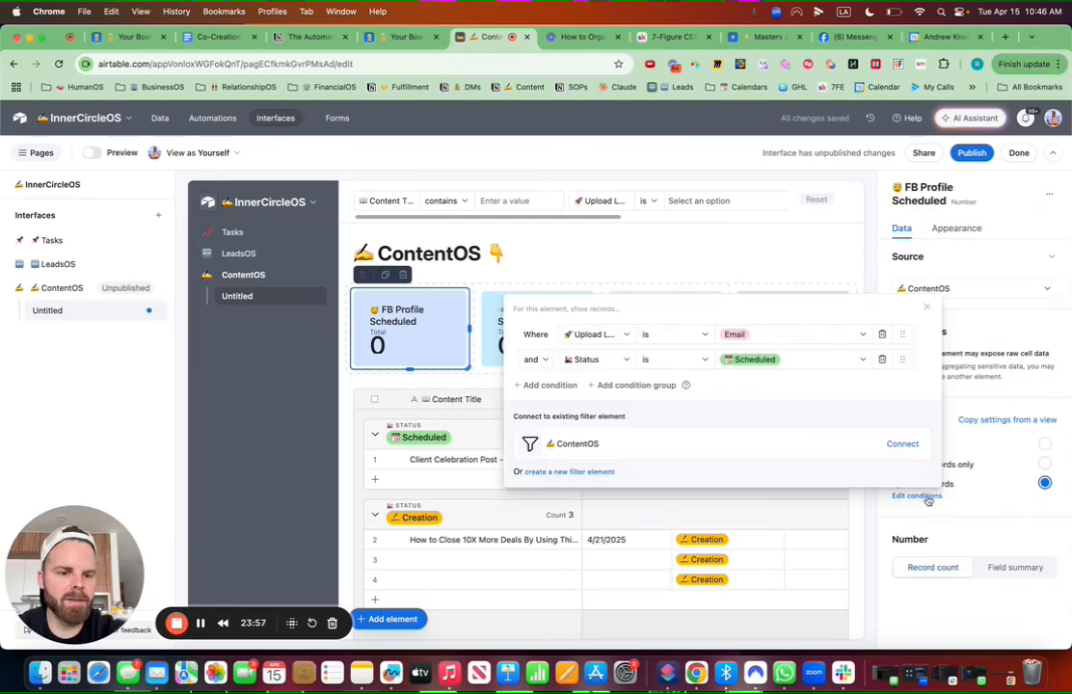
Step: Change the FB Profile card's Upload condition to Facebook Profile, then review the other cards' conditions
click(777, 339)
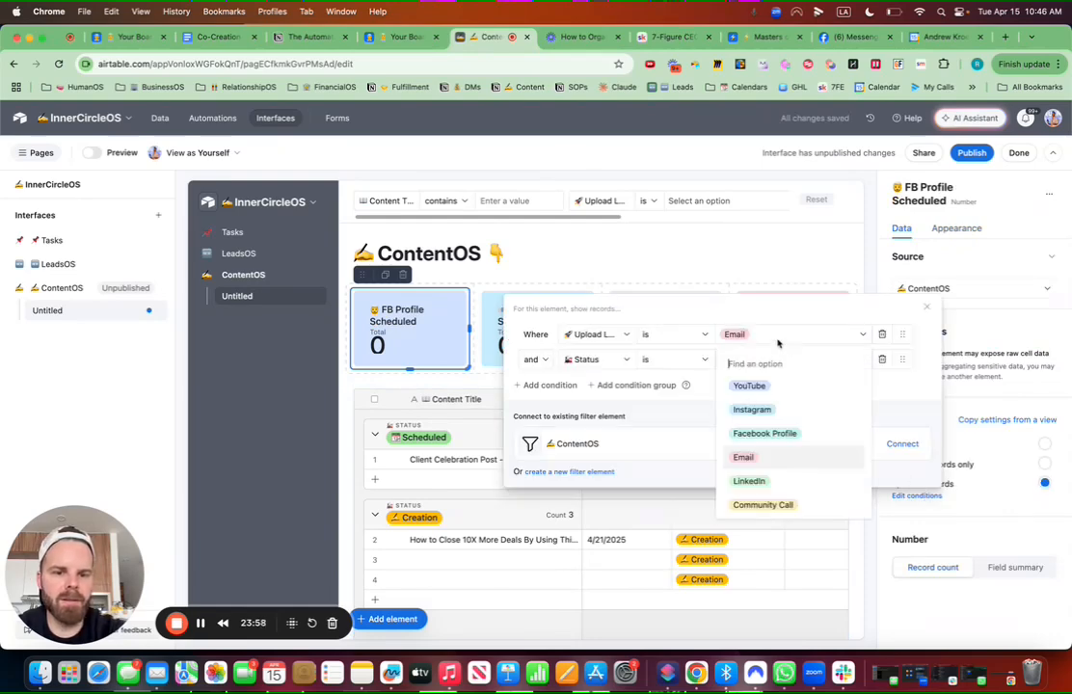
click(777, 434)
click(495, 343)
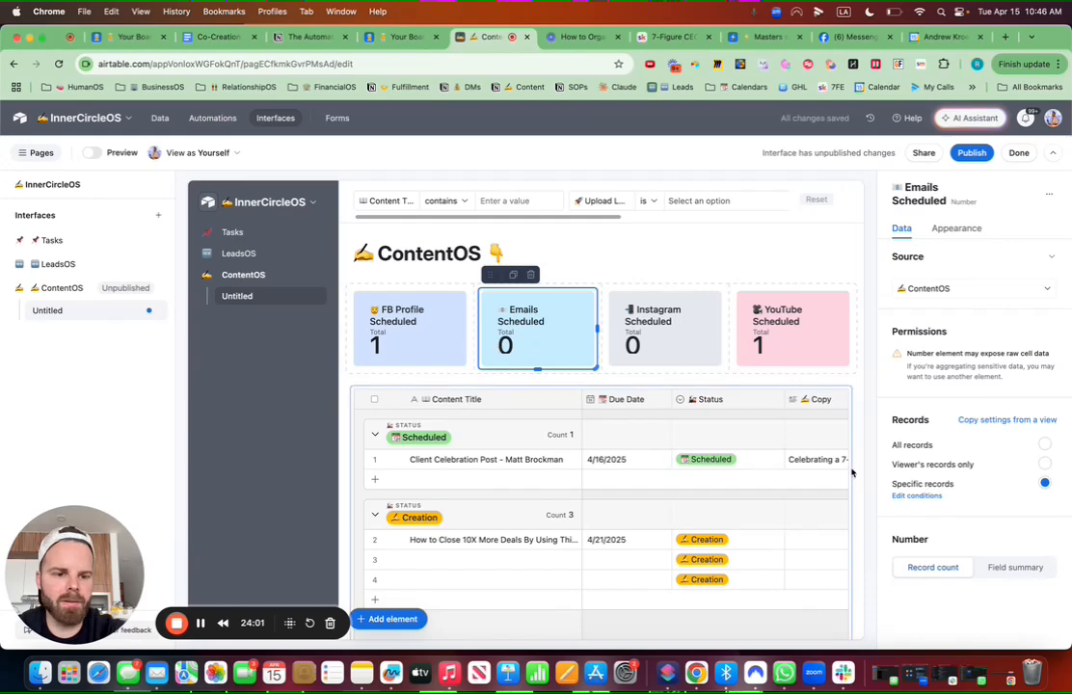
click(916, 495)
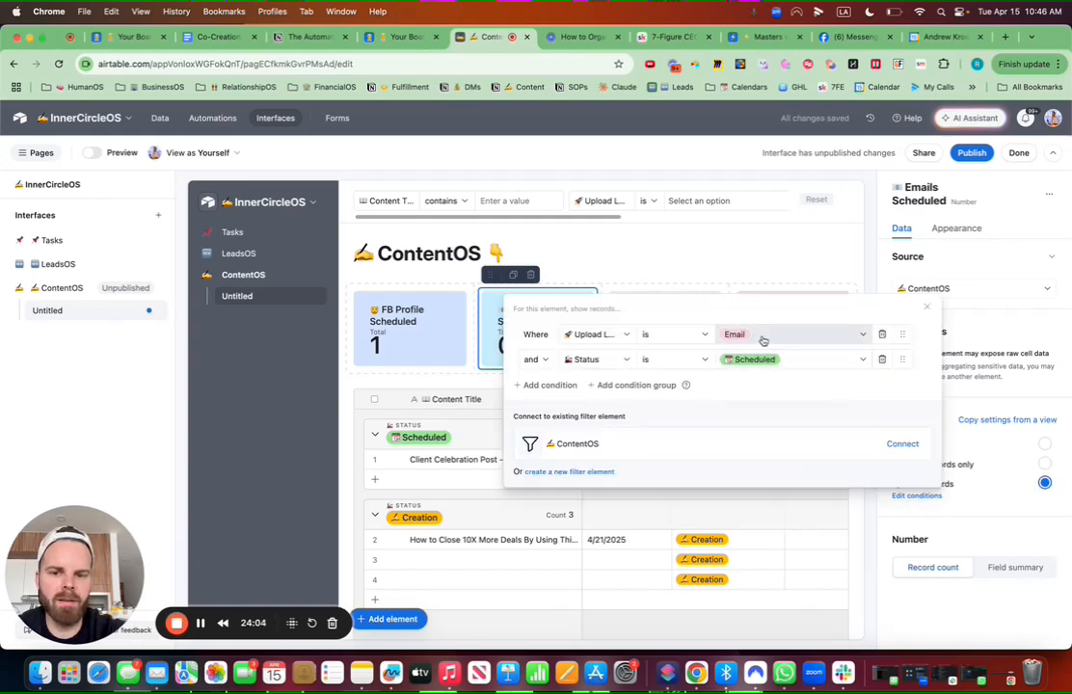
click(716, 300)
click(715, 300)
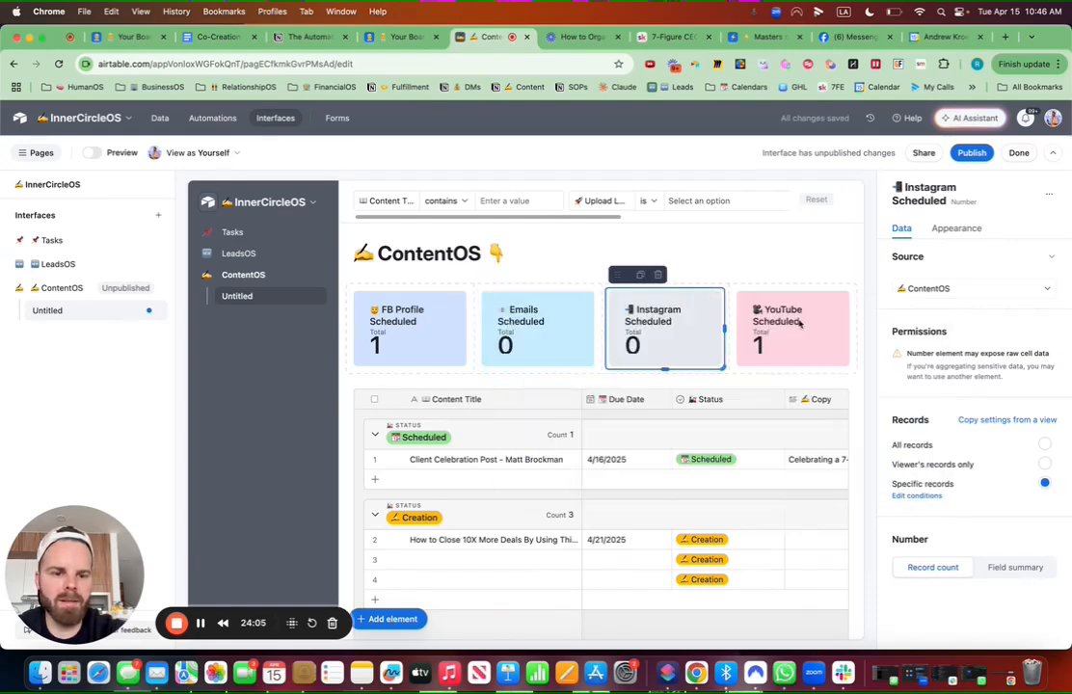
click(931, 498)
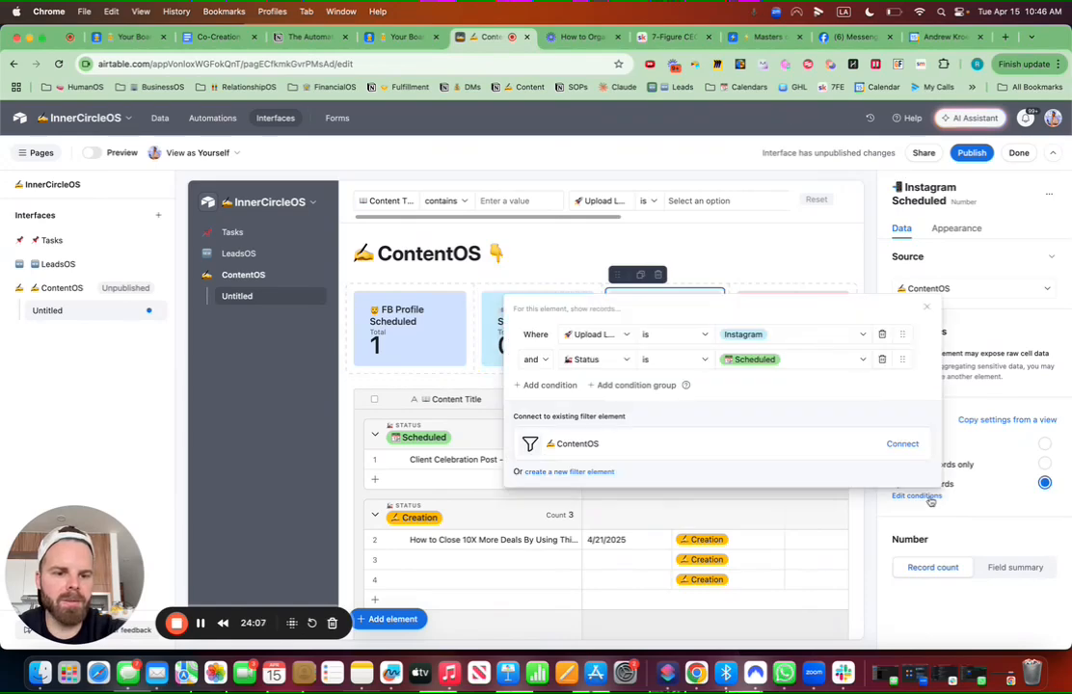
Step: Add a Status is Scheduled condition to the YouTube card and connect it to the ContentOS filter
click(796, 297)
click(916, 496)
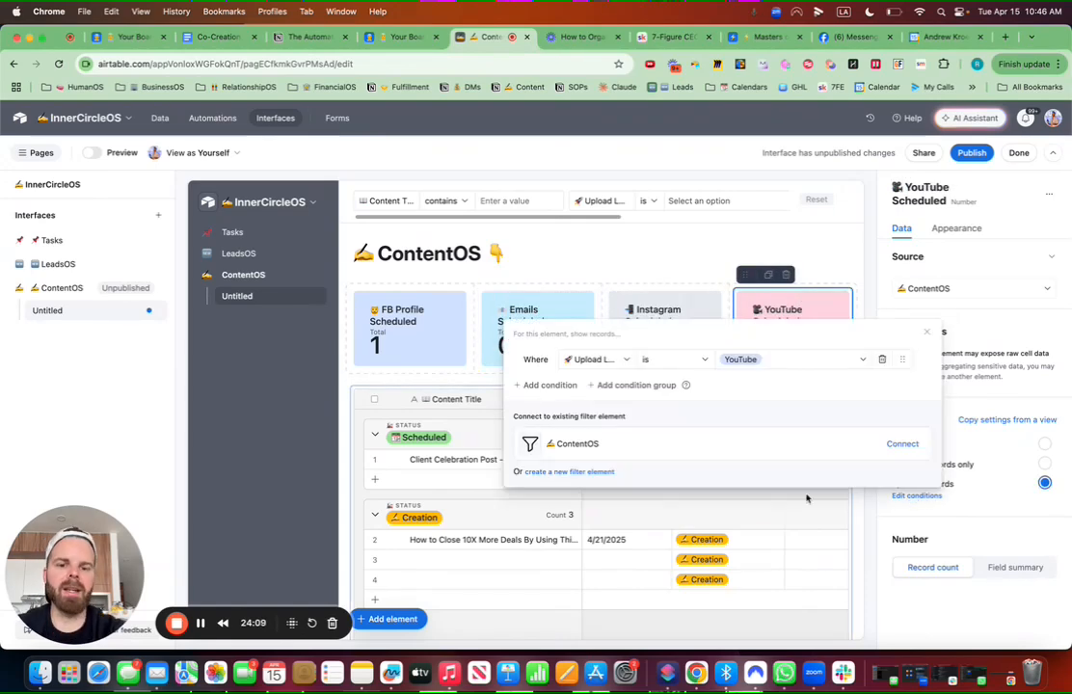
click(550, 383)
click(595, 359)
text(st)
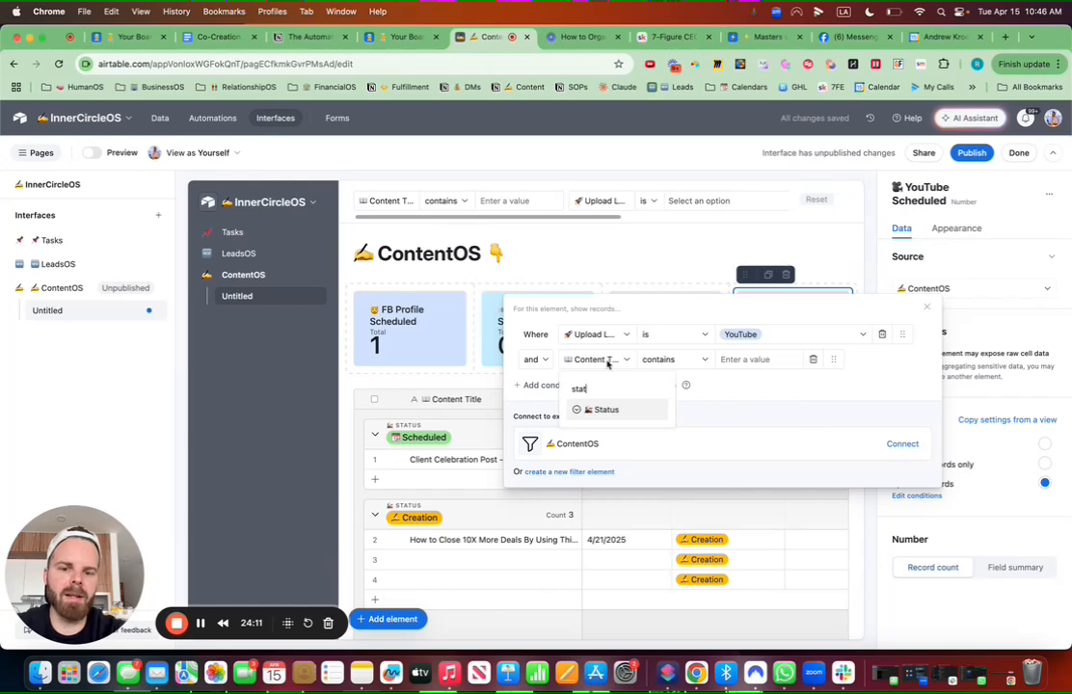
text(at)
click(604, 409)
click(750, 360)
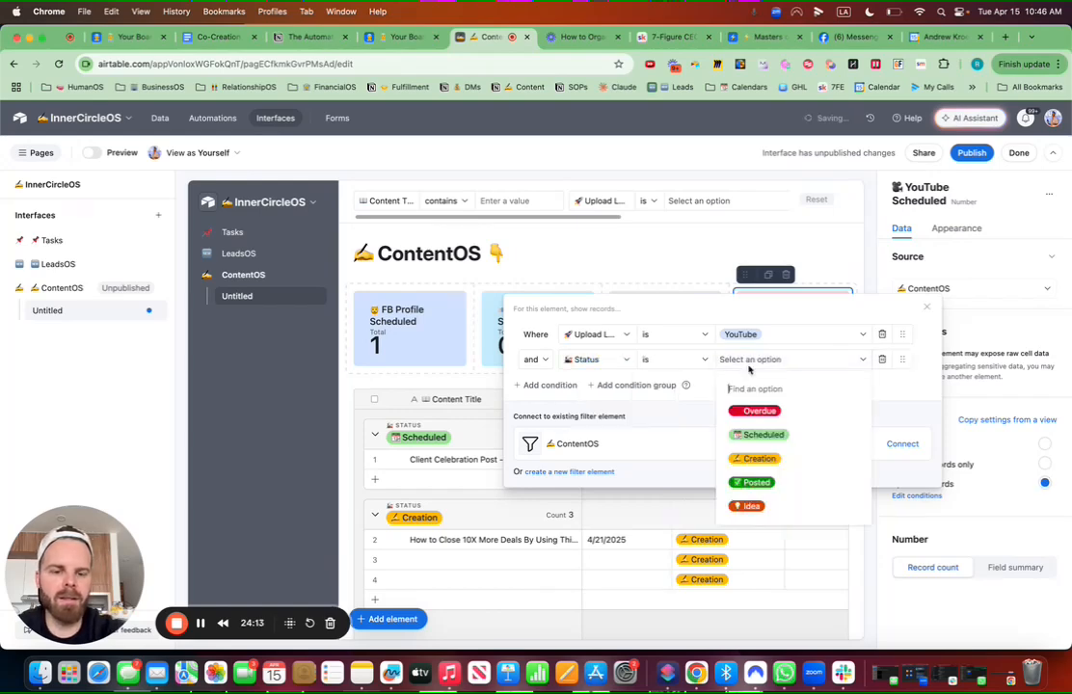
click(761, 434)
click(907, 443)
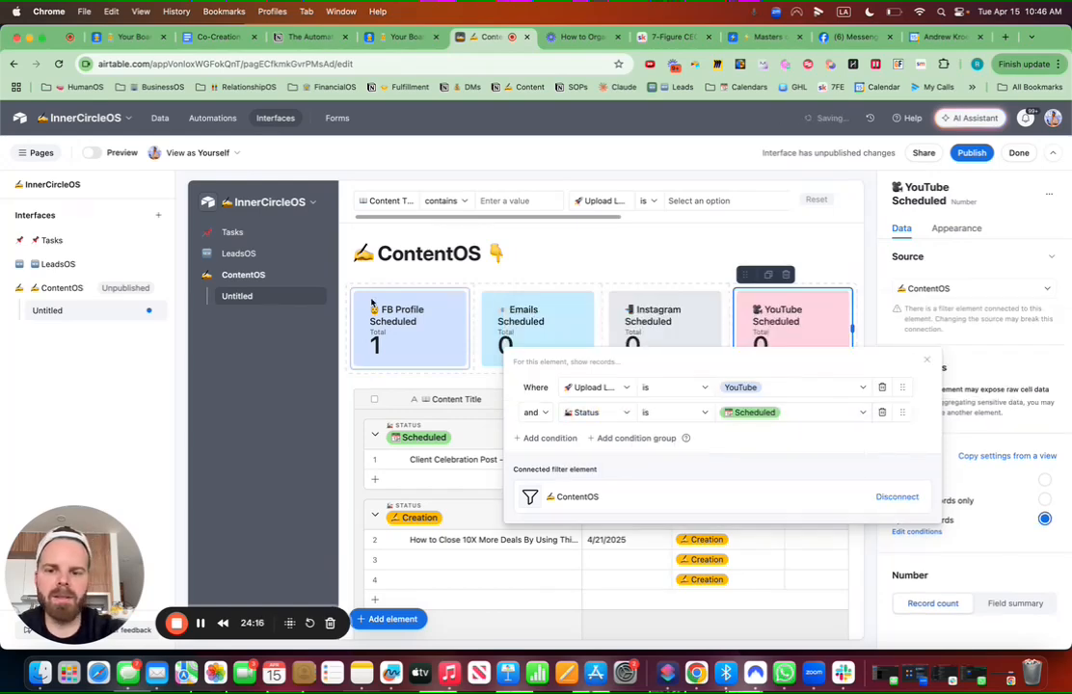
Step: Connect the FB Profile, Emails and Instagram cards to the ContentOS filter
click(371, 302)
click(917, 492)
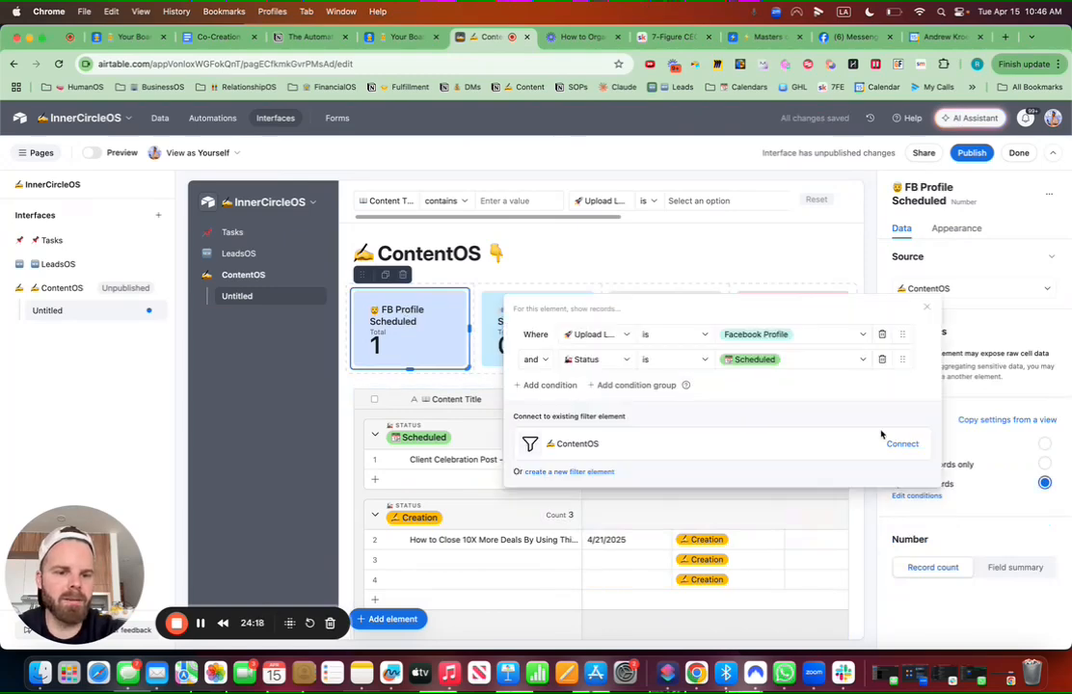
click(904, 445)
click(527, 312)
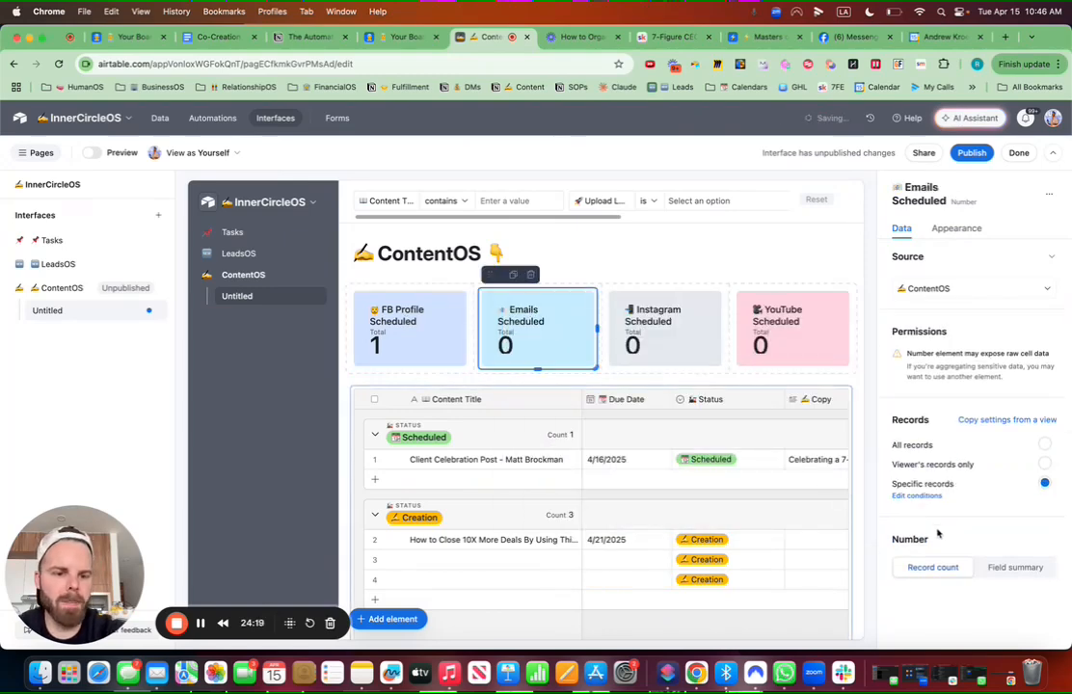
click(919, 495)
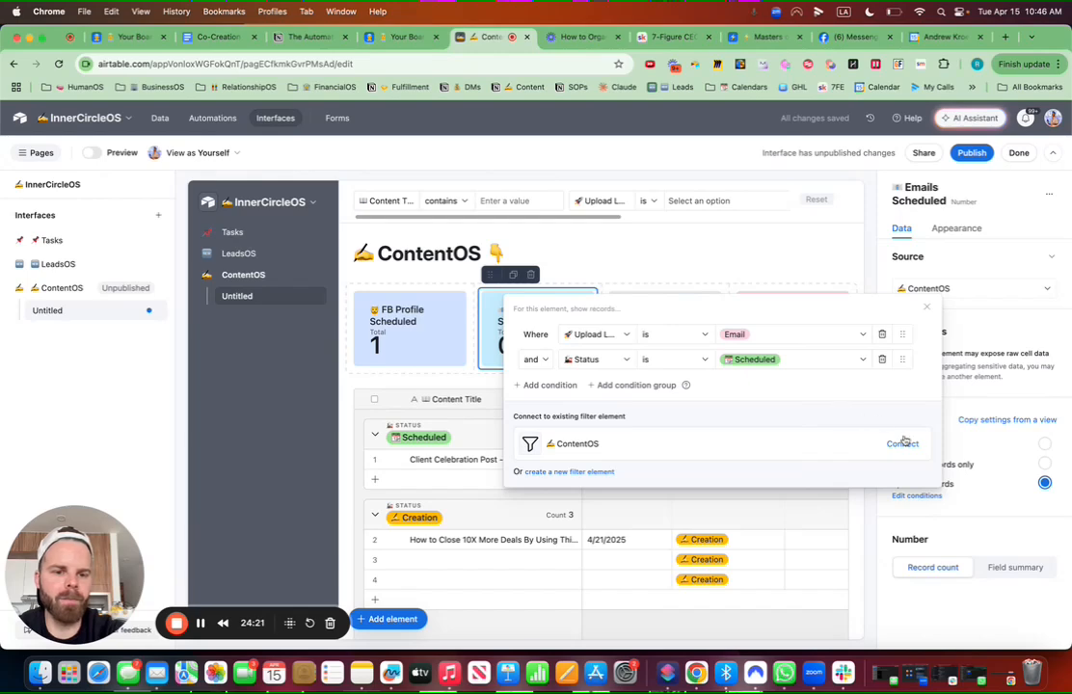
click(904, 443)
click(675, 328)
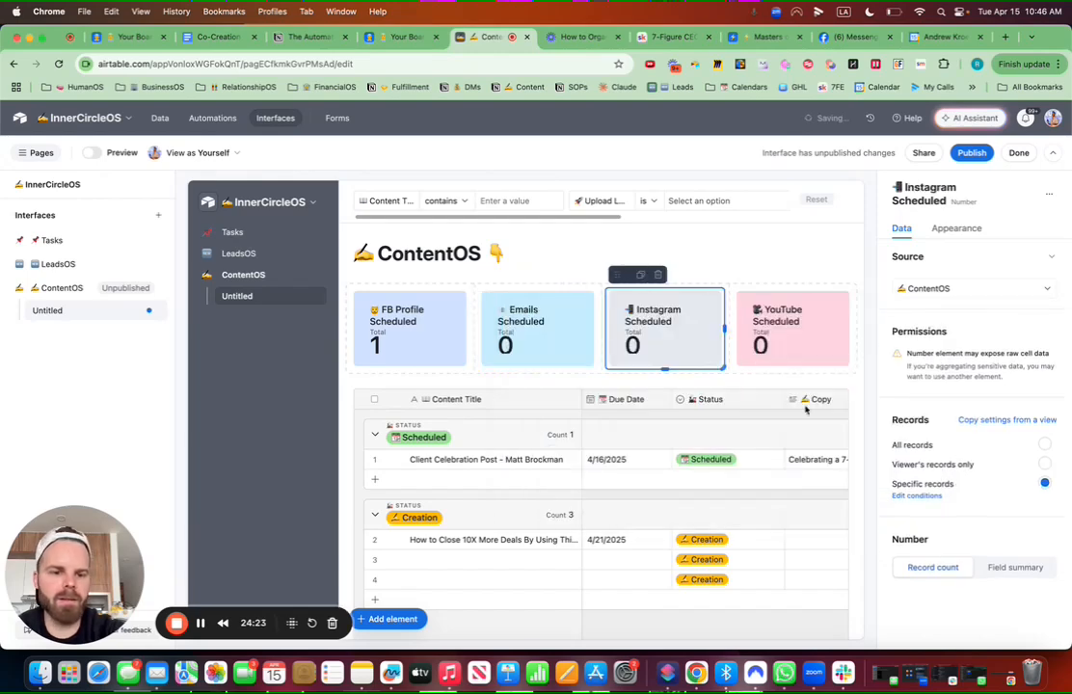
click(921, 496)
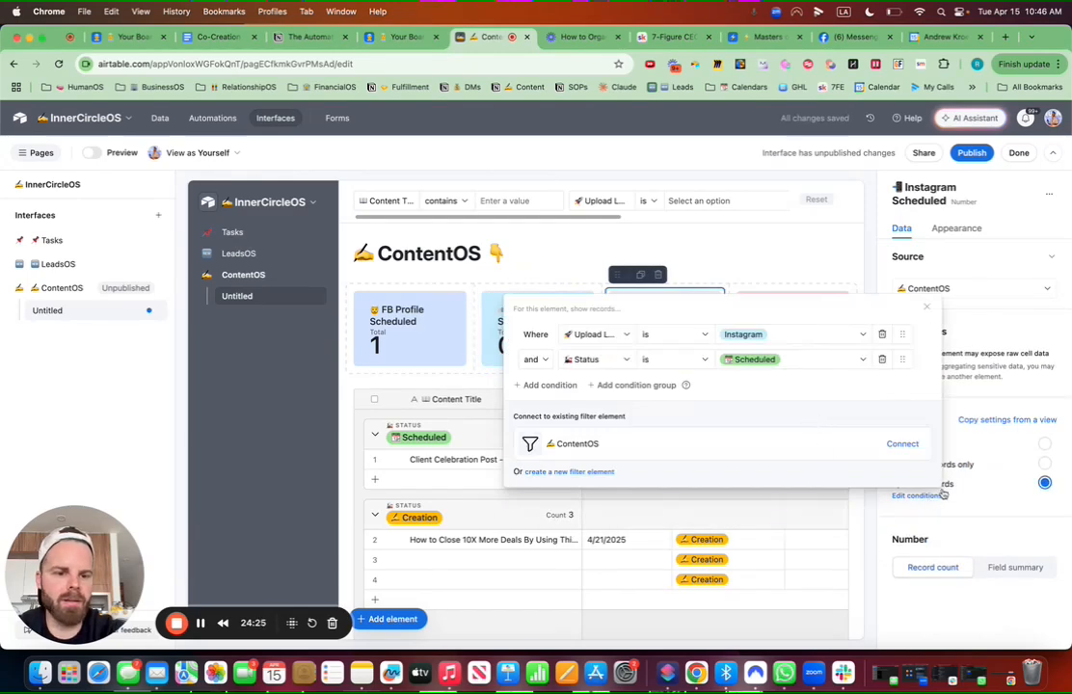
click(903, 445)
click(401, 286)
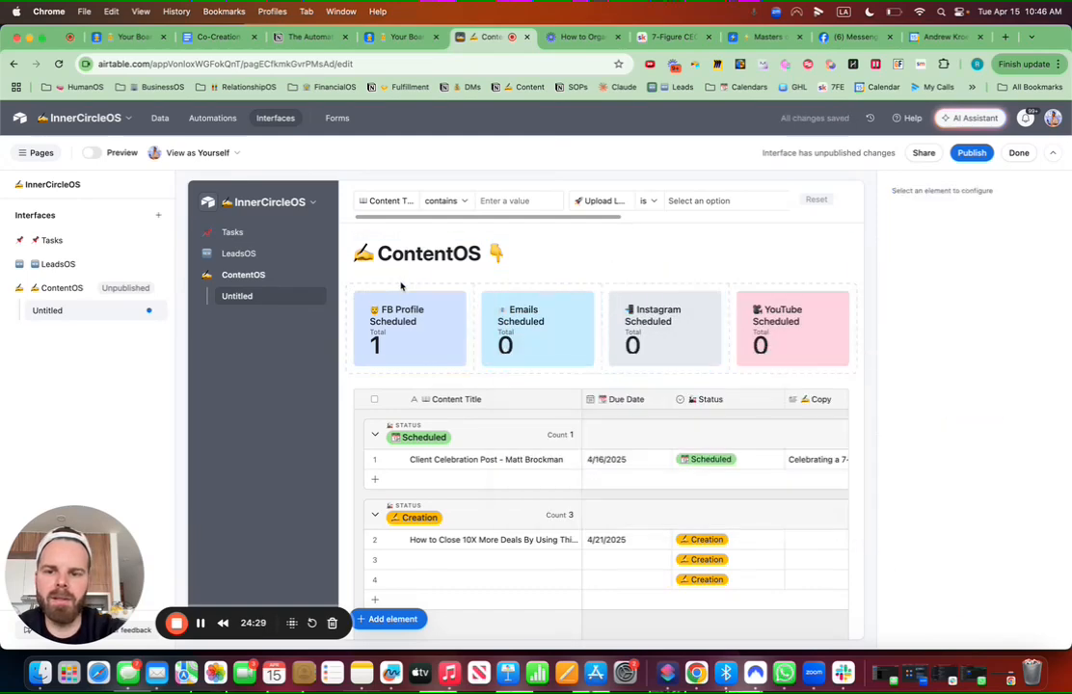
Step: Rename the Untitled page to 'ContentOS' with a writing-hand emoji
click(153, 314)
click(169, 341)
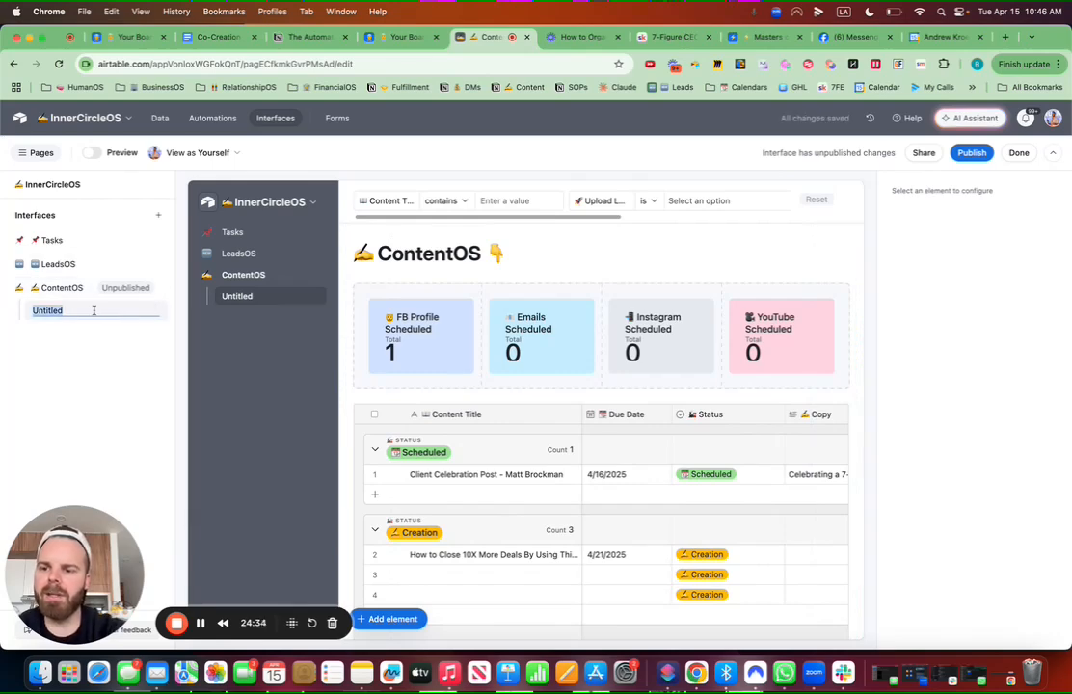
key(ctrl+super+space)
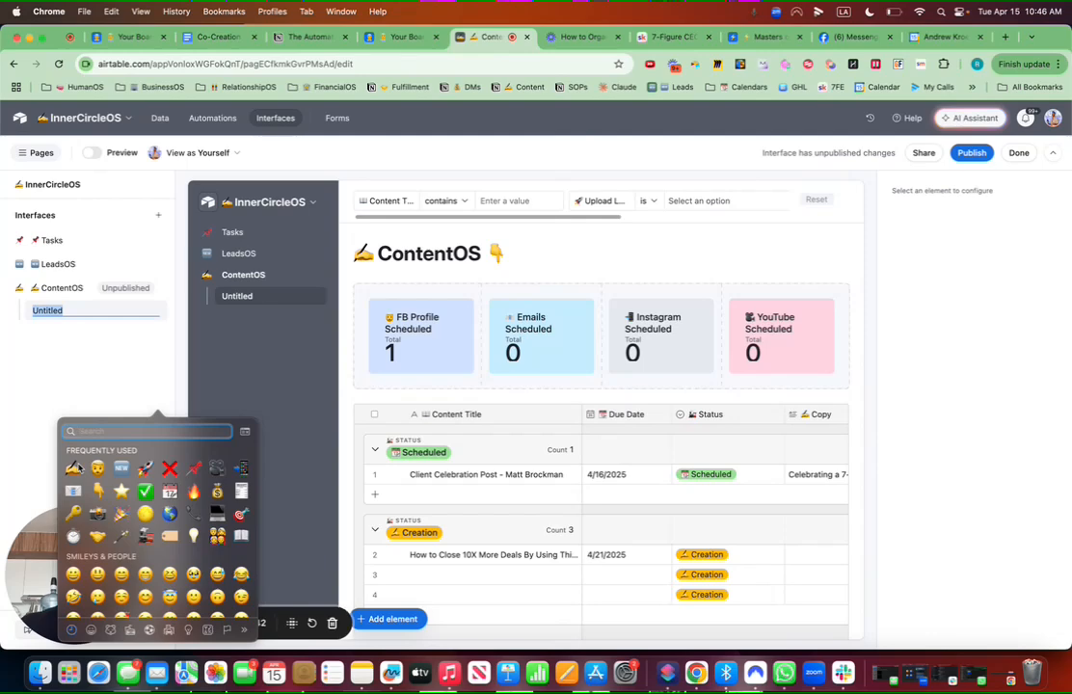
key(Escape)
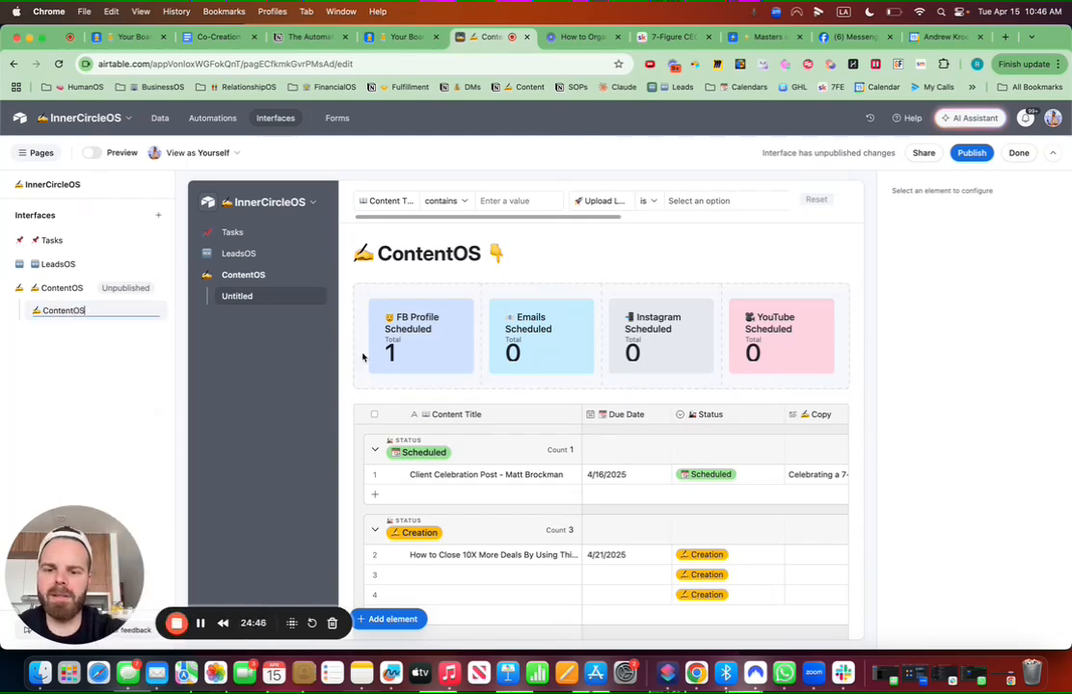
click(396, 478)
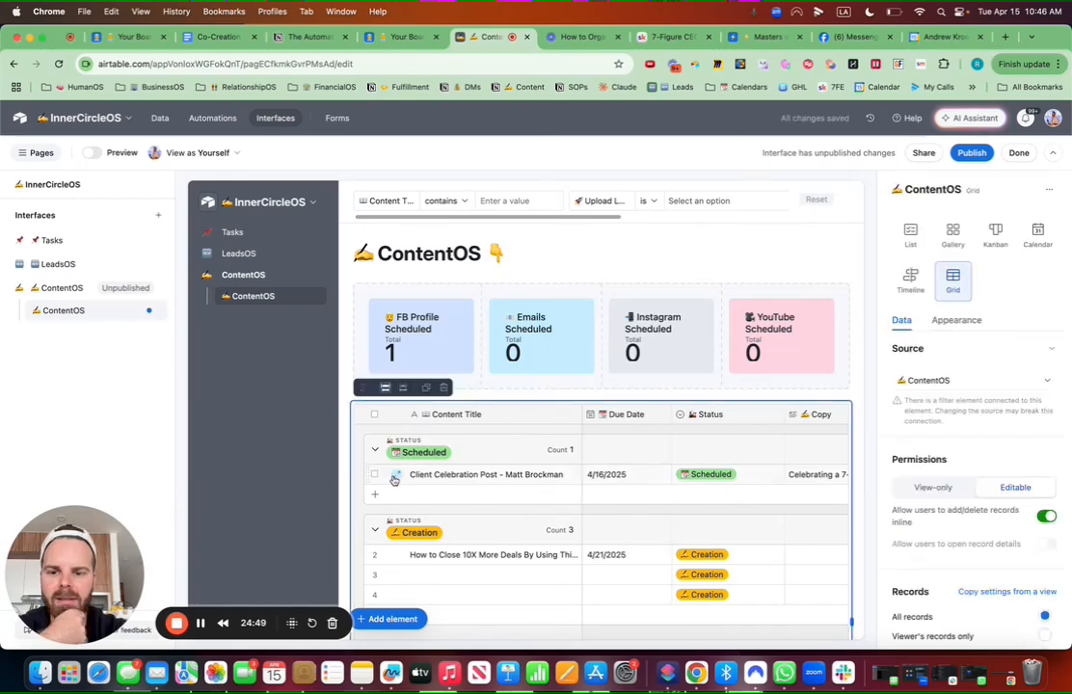
Step: Open record details and make the title, Due Date, Status, Copy and Upload Location fields editable
click(395, 478)
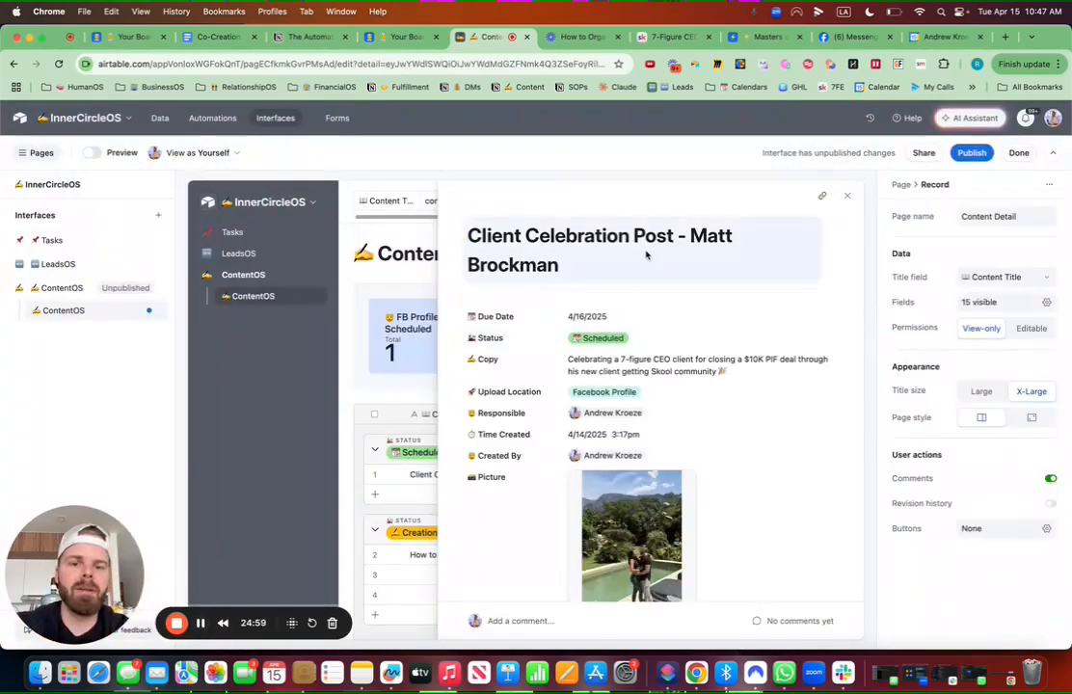
click(646, 254)
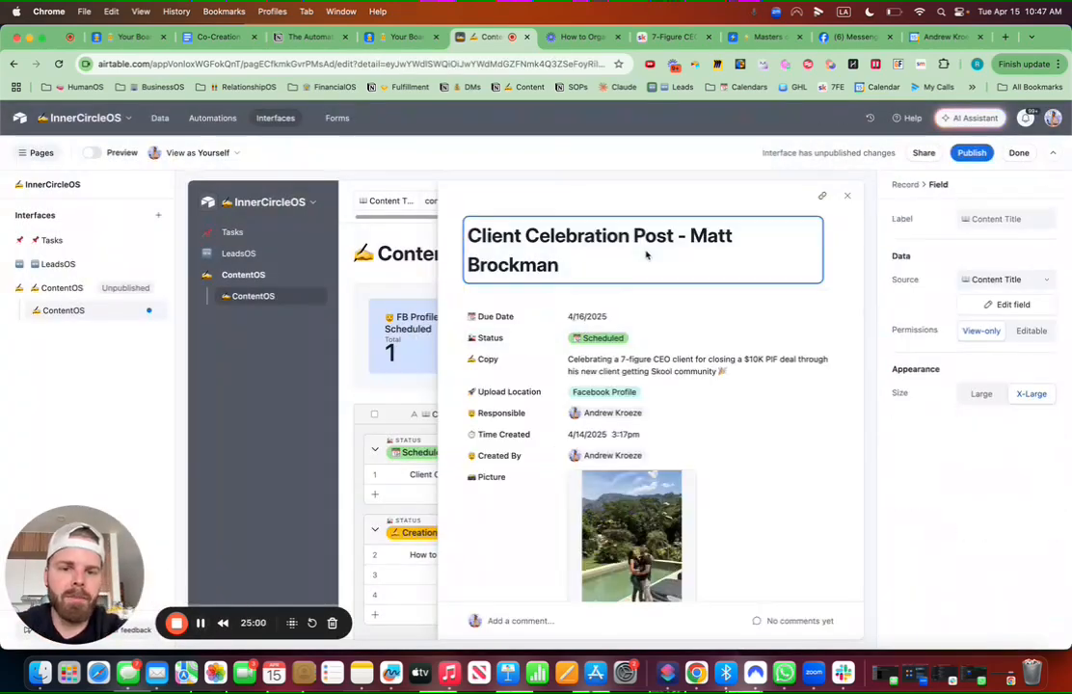
click(1032, 332)
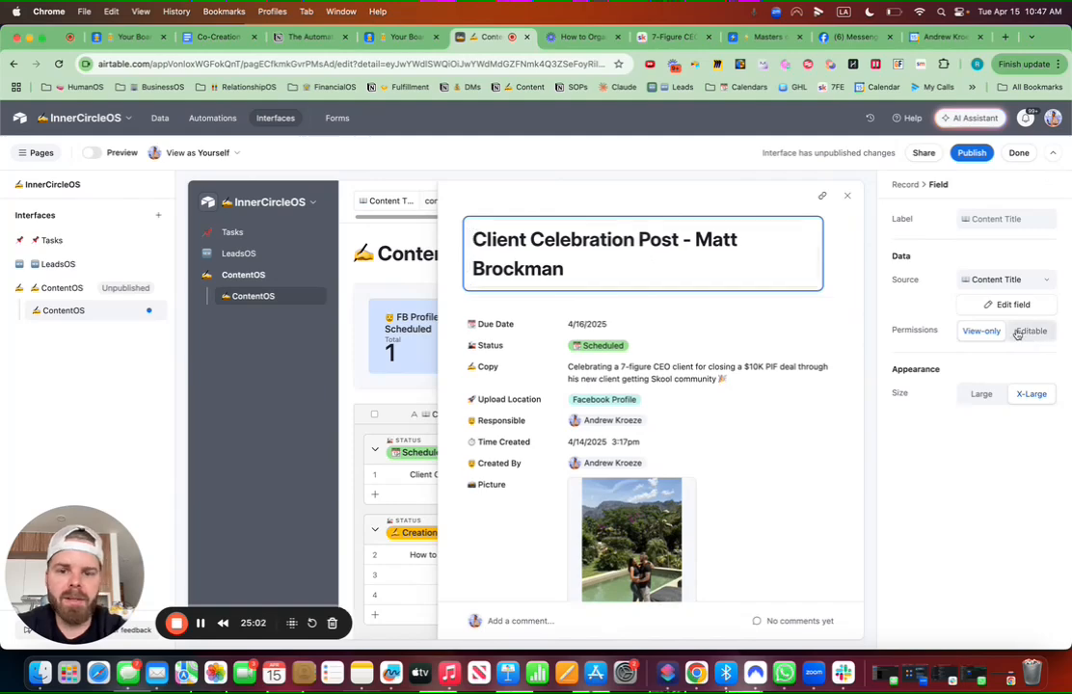
click(565, 327)
click(1031, 330)
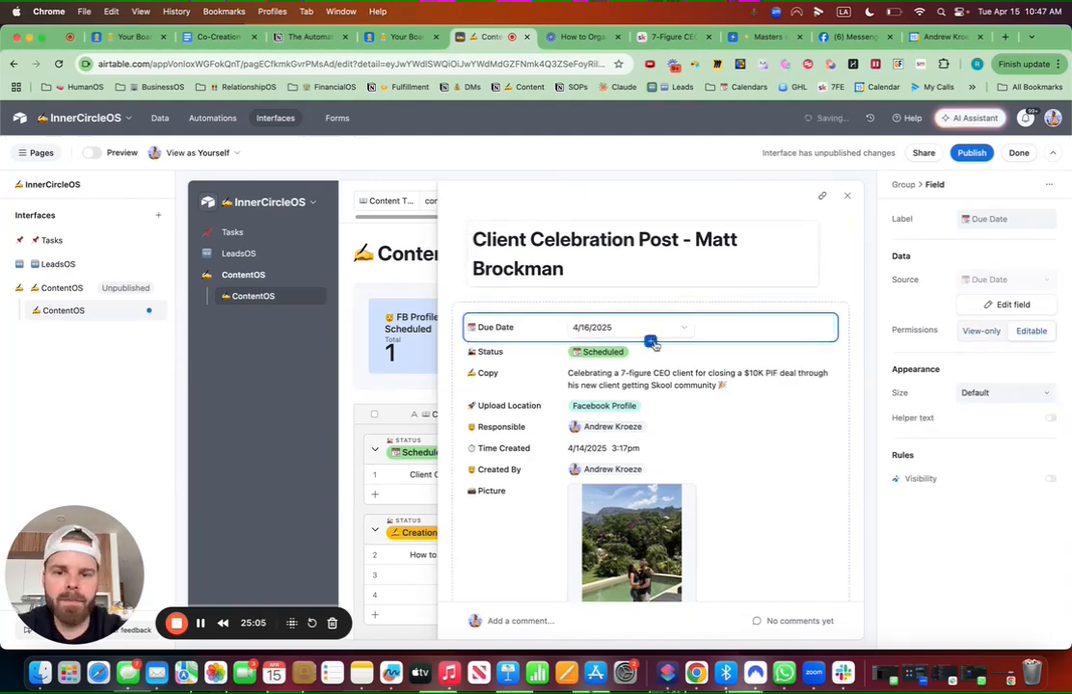
click(652, 352)
click(1031, 331)
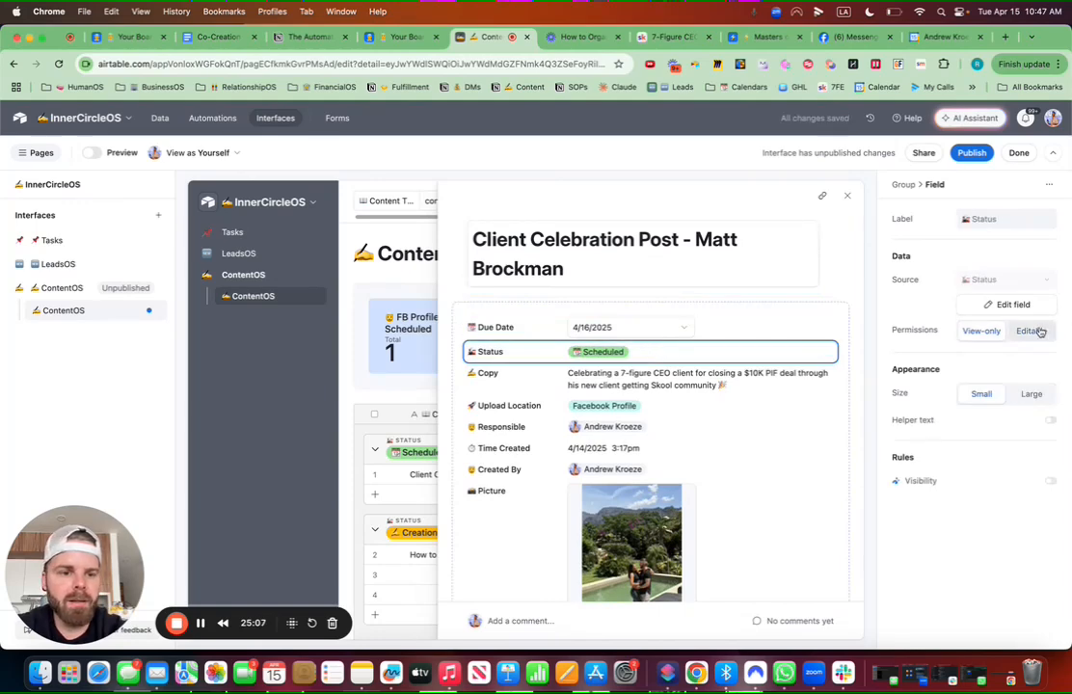
click(678, 387)
click(1030, 330)
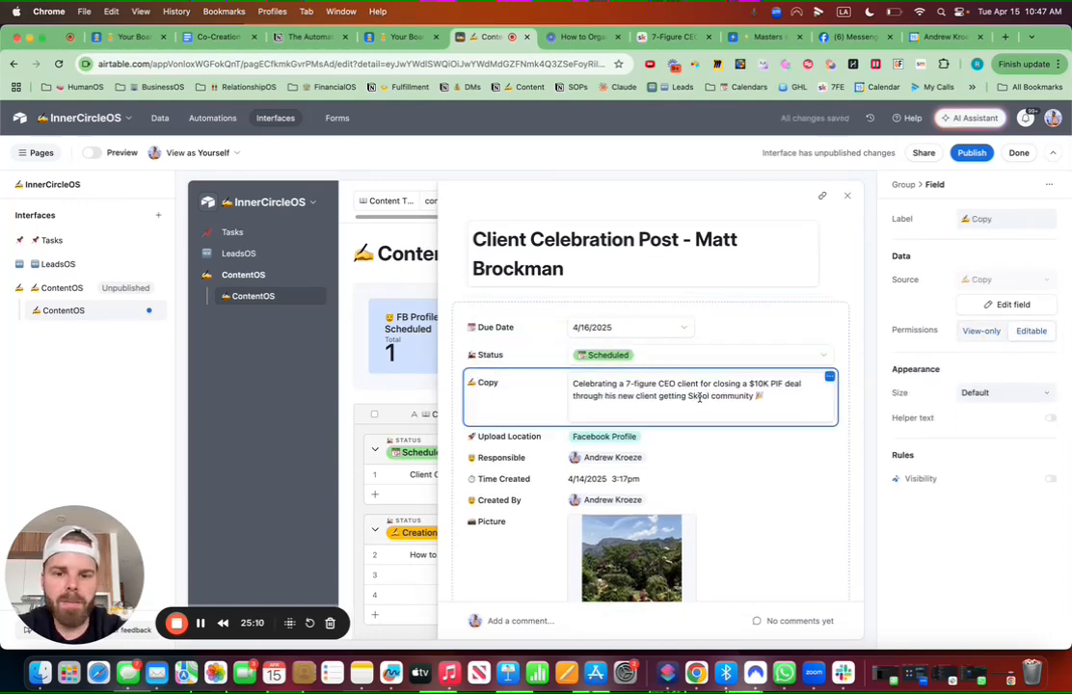
click(640, 440)
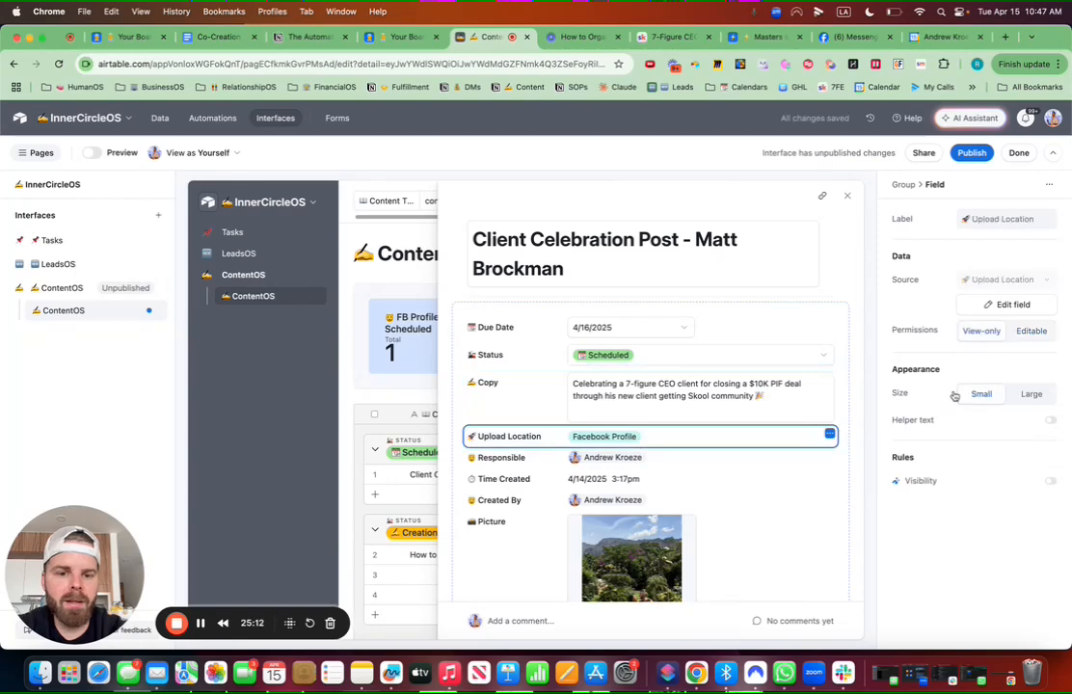
click(1031, 330)
Step: Make Responsible and Picture editable and place Picture in its own full-width row after Responsible
scroll(641, 448, down, 2)
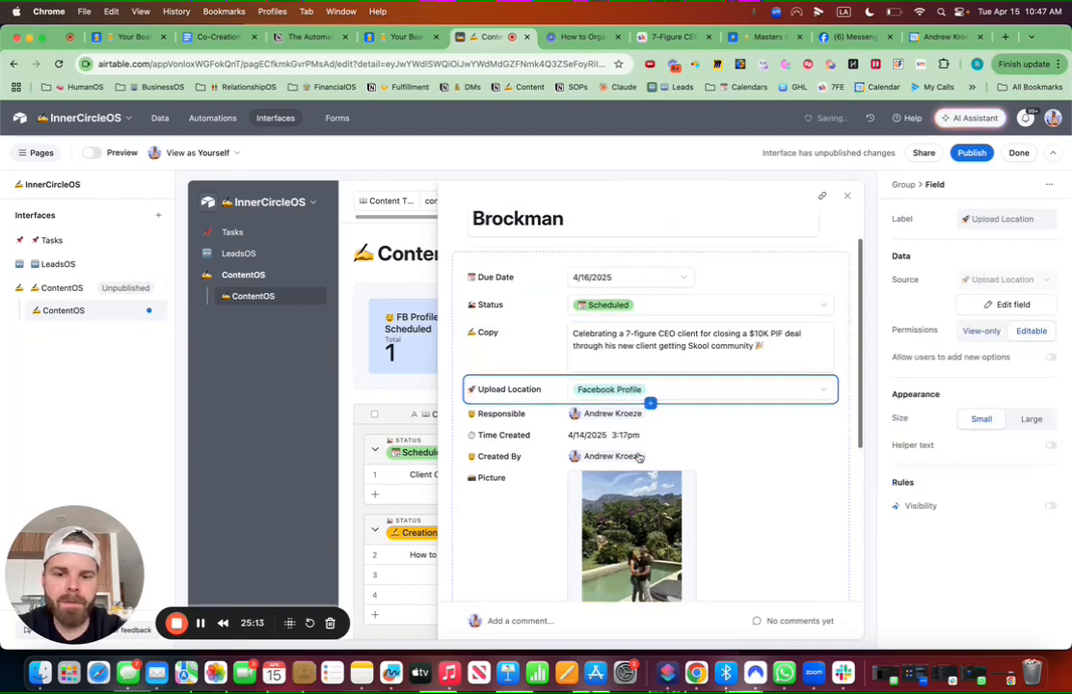
click(651, 403)
click(1030, 330)
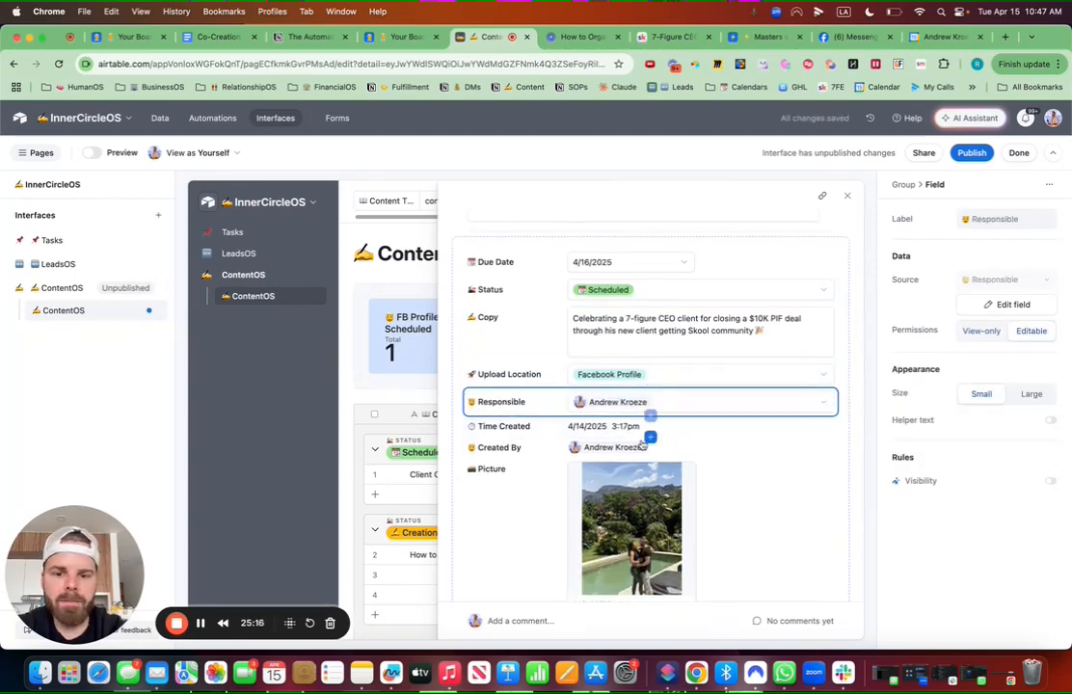
scroll(651, 415, down, 2)
click(662, 375)
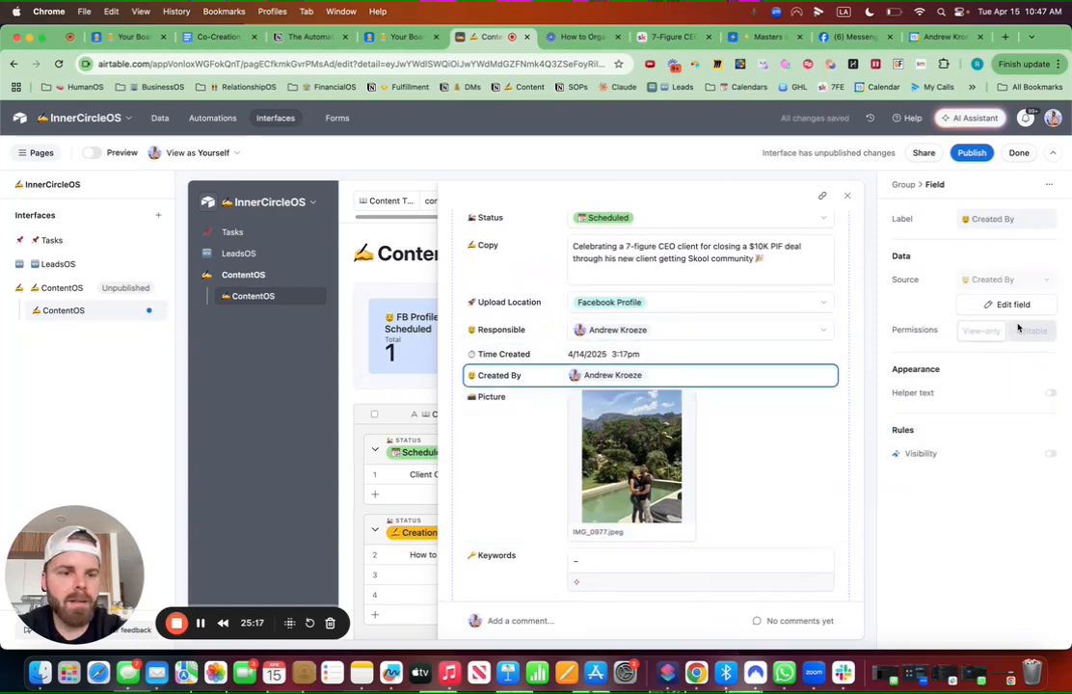
scroll(661, 405, down, 2)
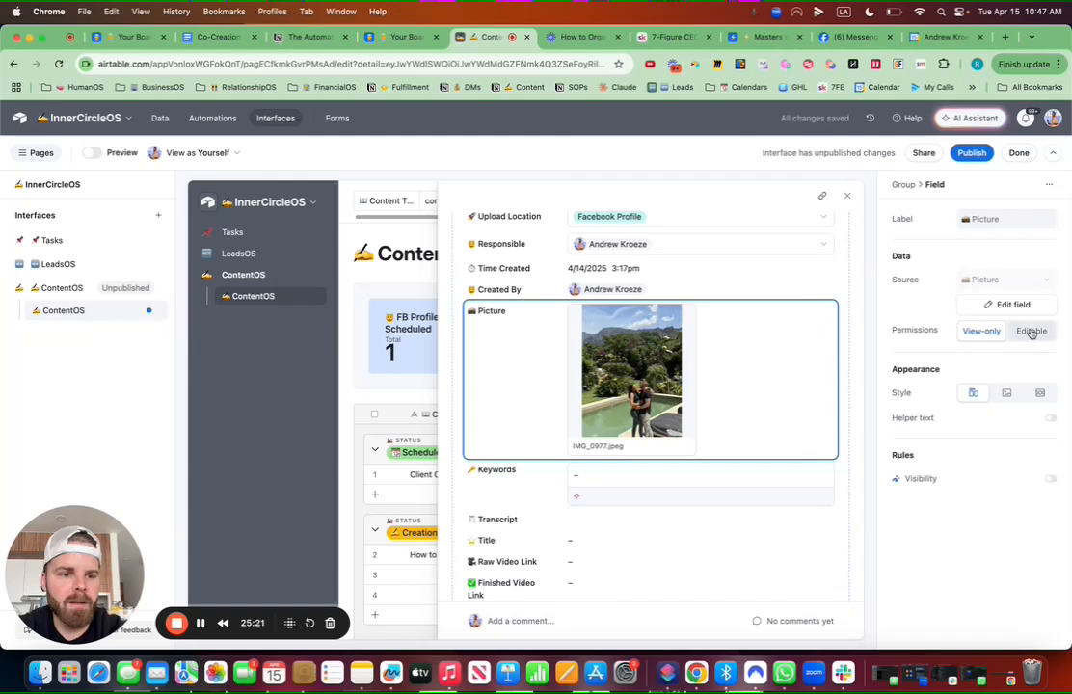
click(1031, 333)
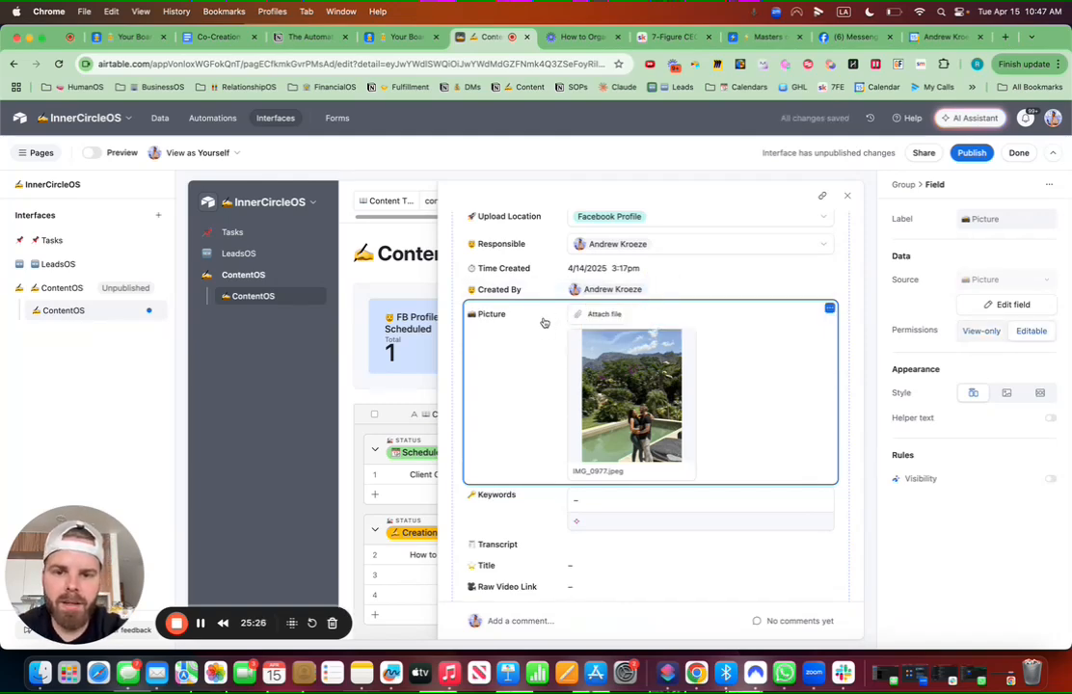
drag(543, 318, 552, 281)
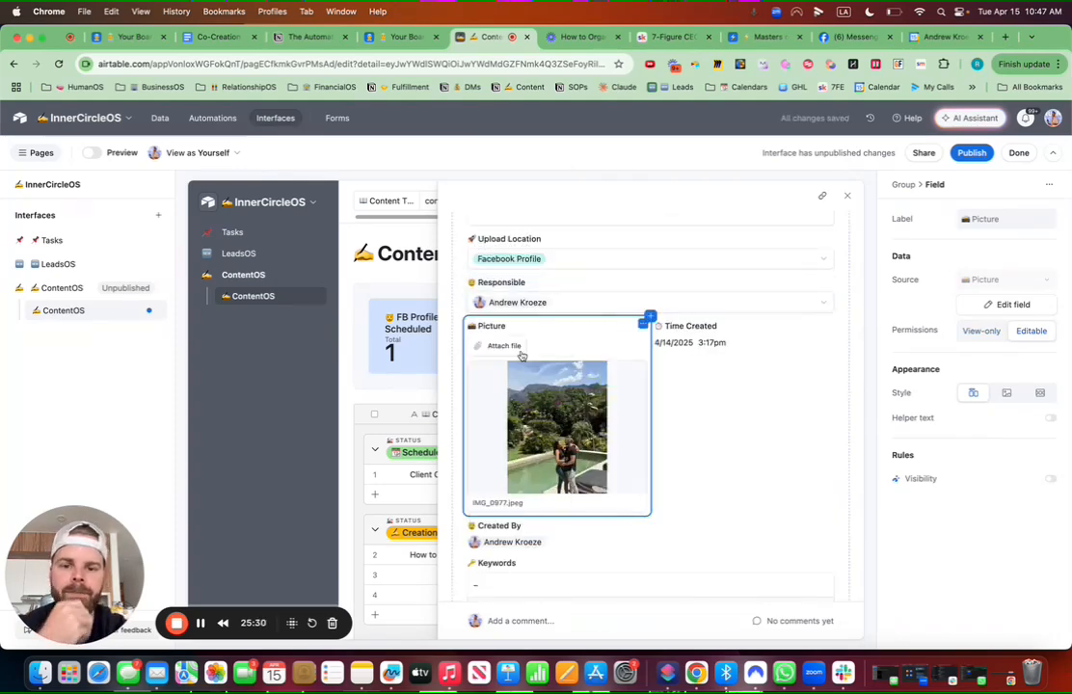
drag(547, 331, 582, 497)
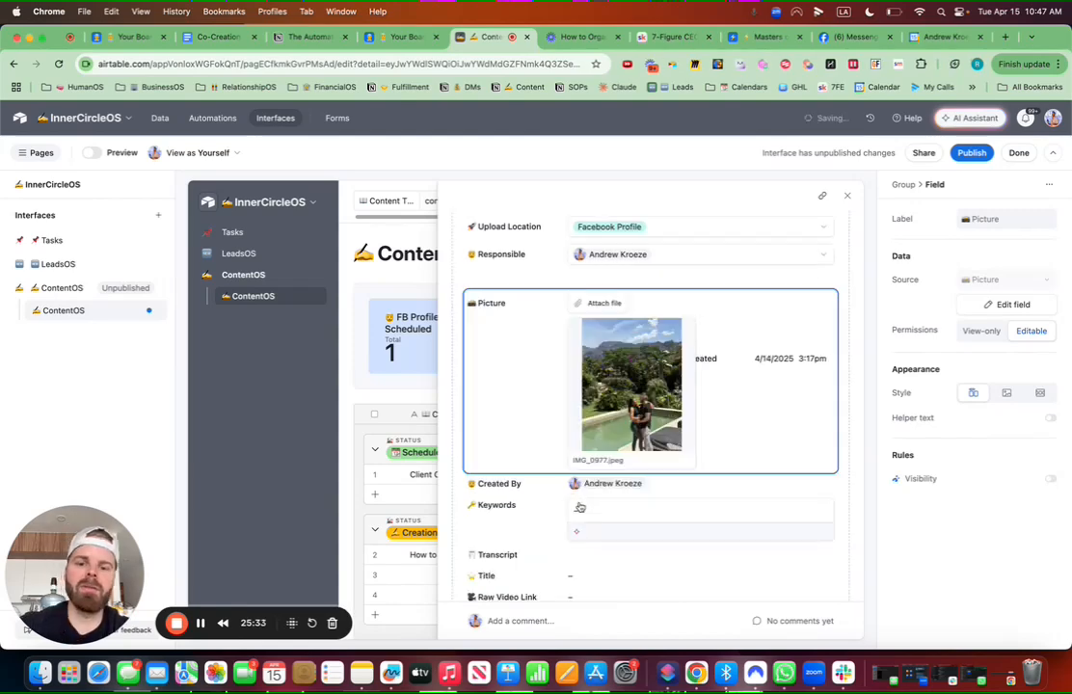
scroll(588, 473, down, 3)
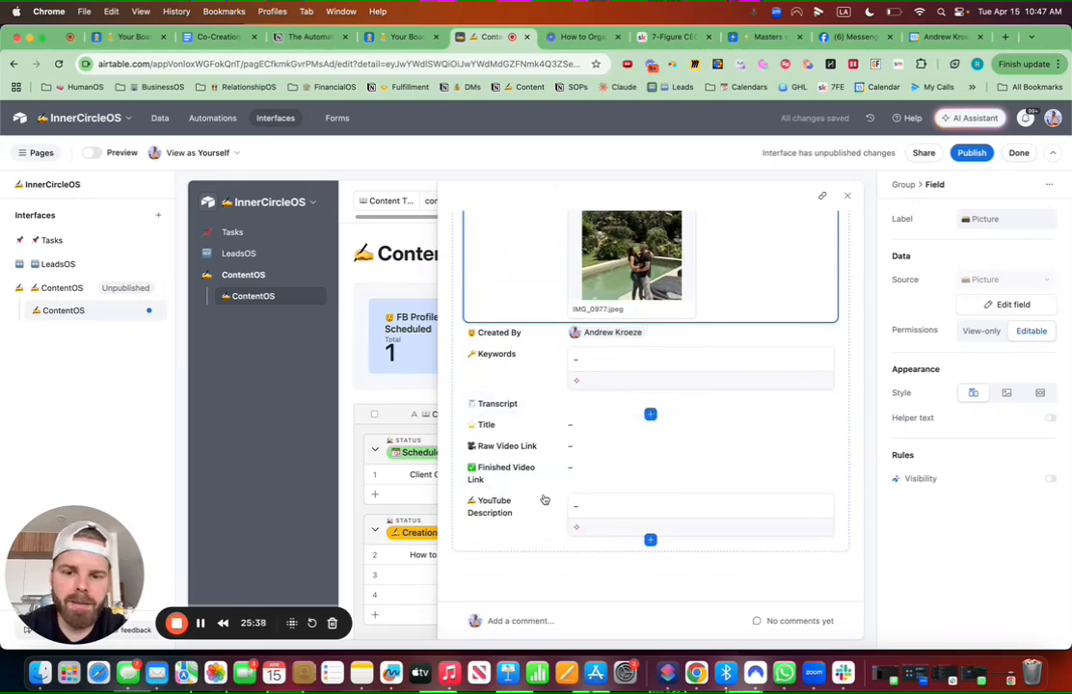
click(651, 542)
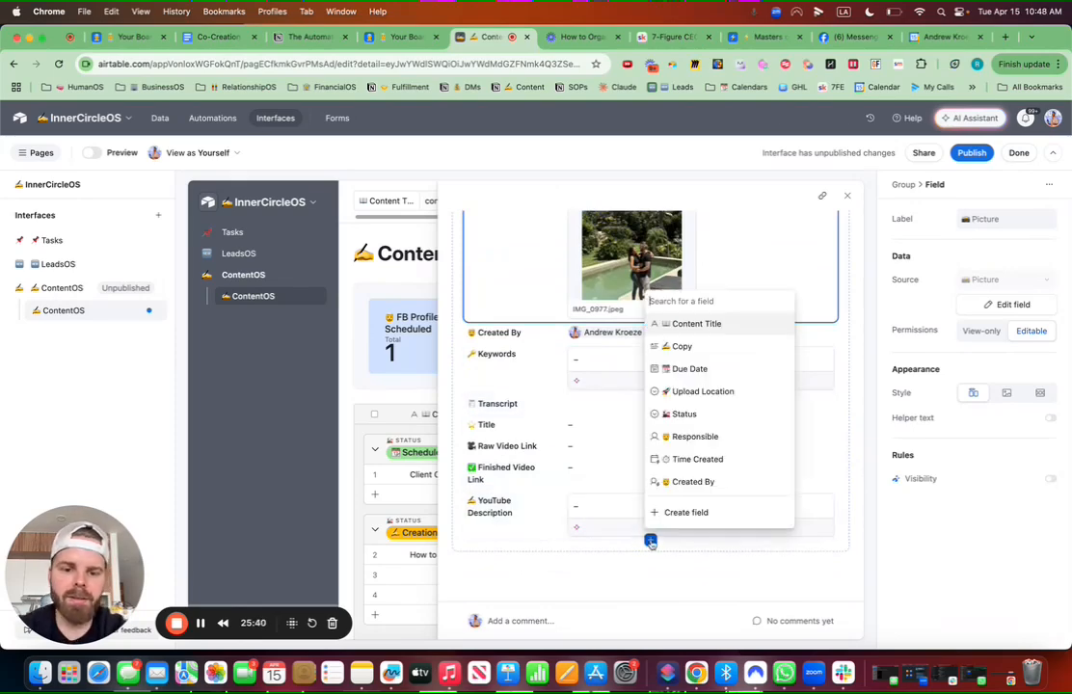
Step: Move YouTube Description, Raw Video Link, Finished Video Link, Title, Transcript and Keywords into a new group
click(565, 571)
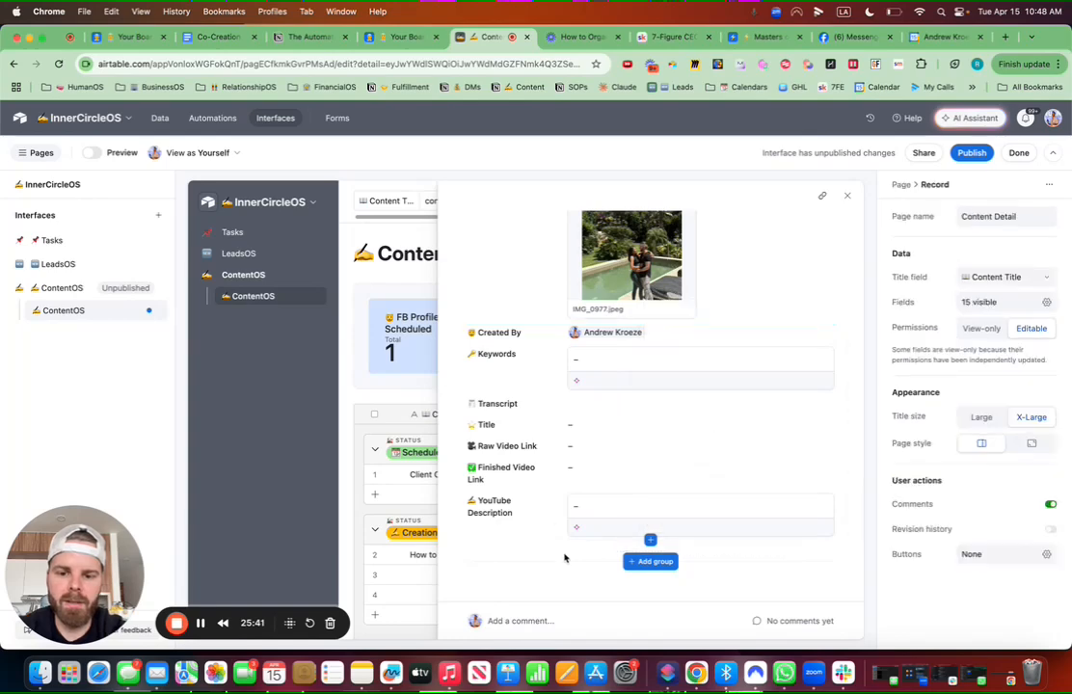
drag(536, 507, 584, 567)
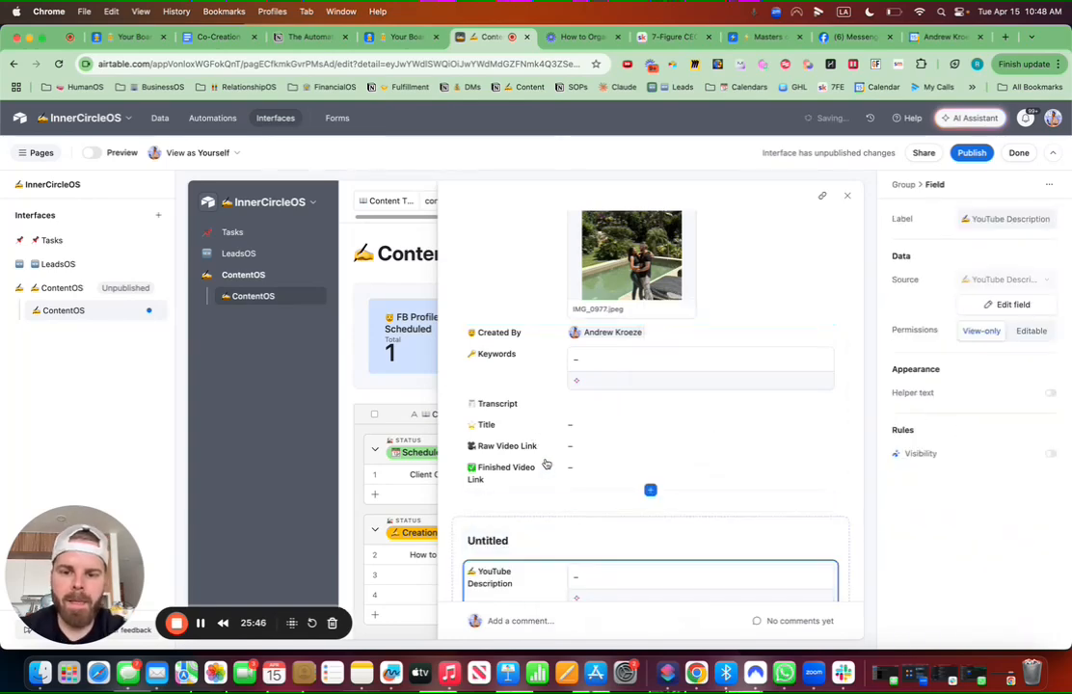
drag(541, 446, 546, 502)
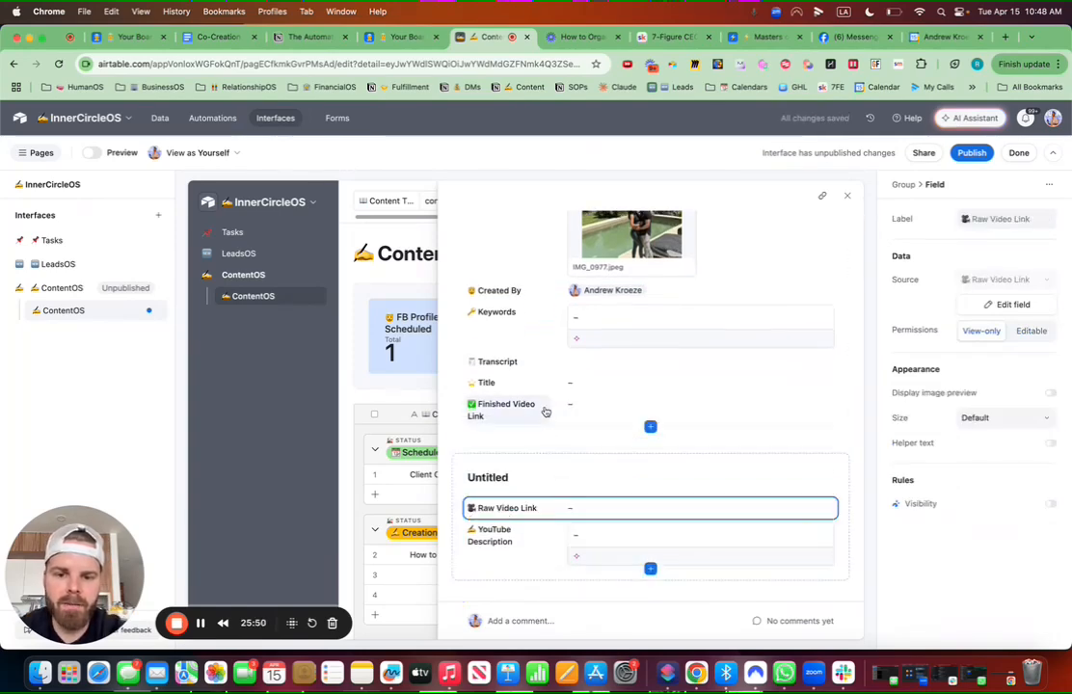
drag(546, 414, 553, 526)
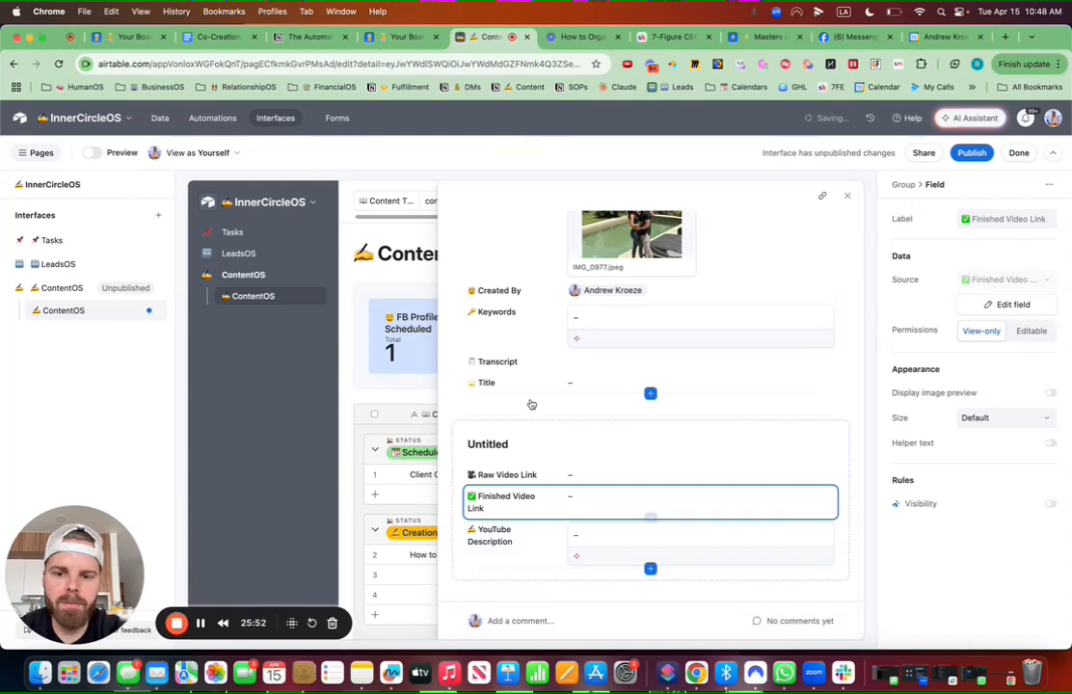
drag(530, 383, 538, 484)
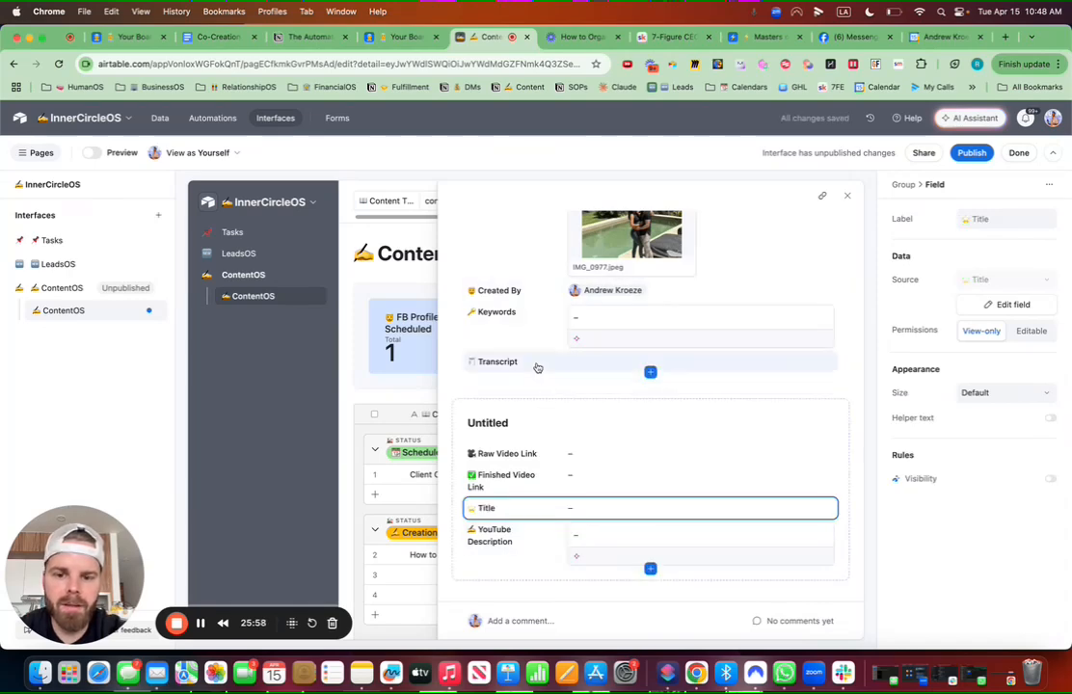
drag(536, 366, 552, 544)
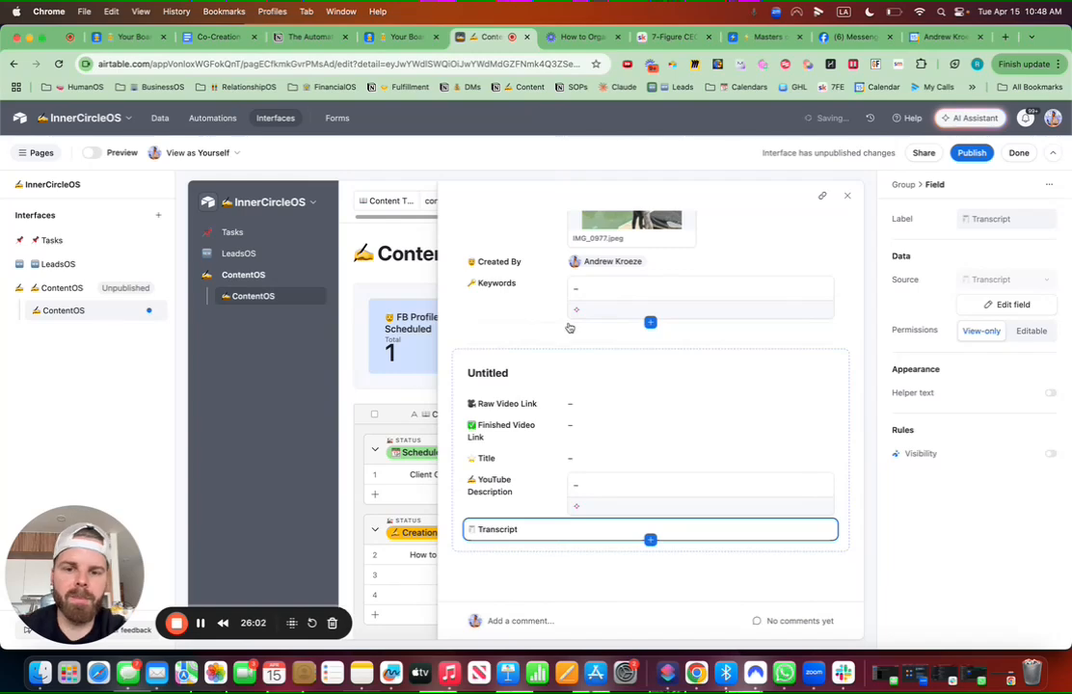
drag(543, 292, 603, 512)
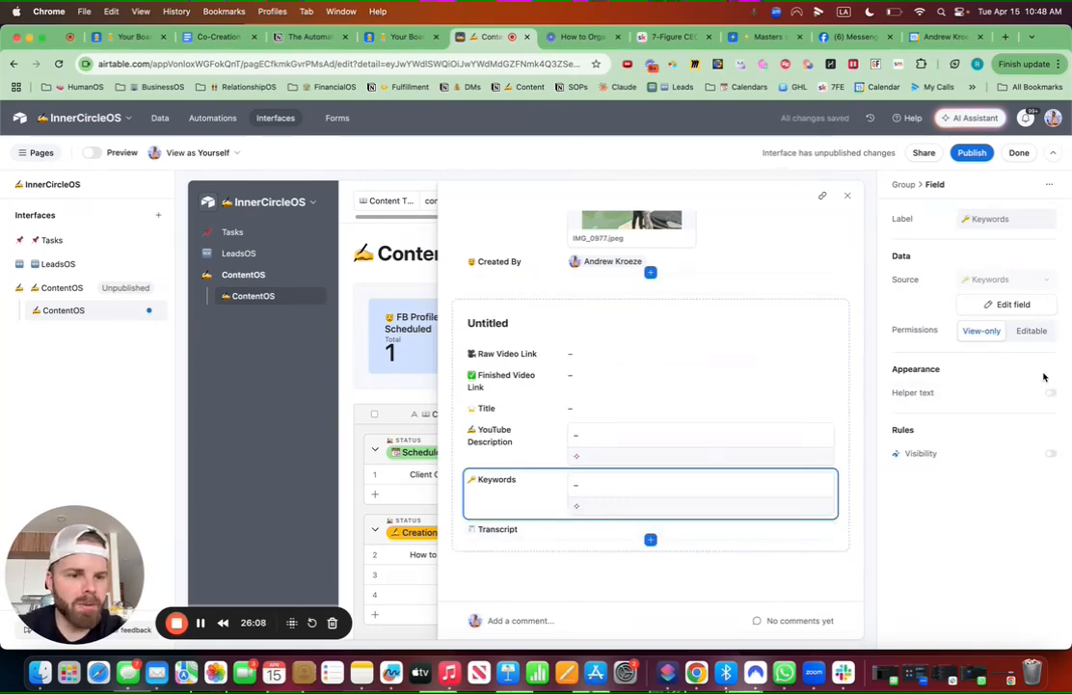
Step: Make Keywords, YouTube Description, Title, Finished Video Link and Raw Video Link editable
click(1031, 330)
click(675, 447)
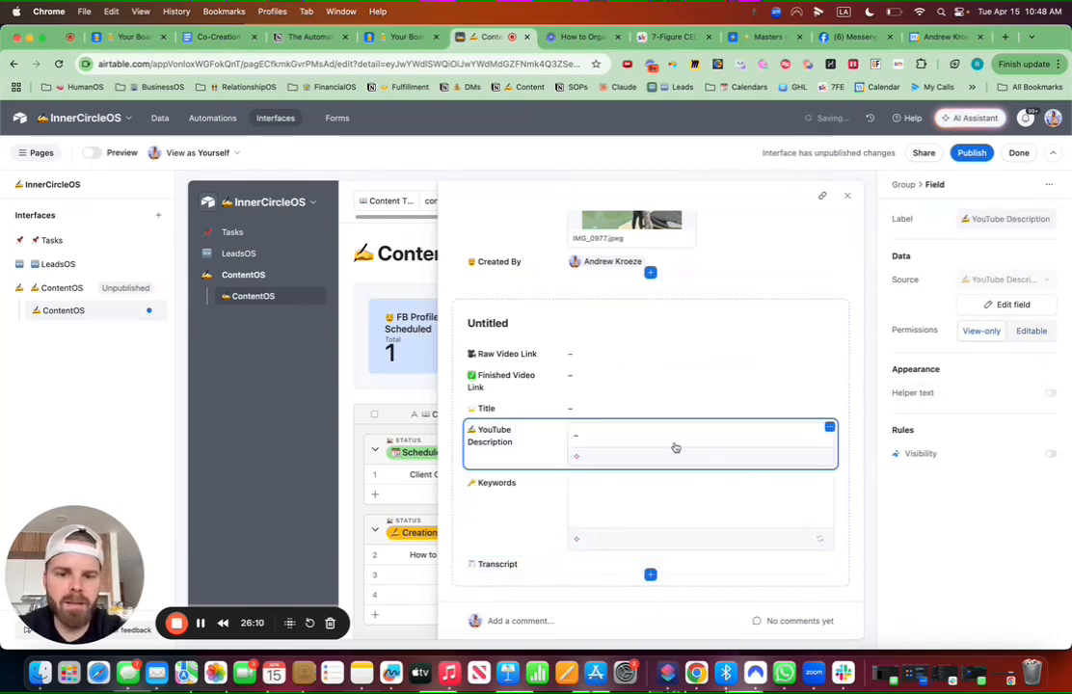
click(1032, 331)
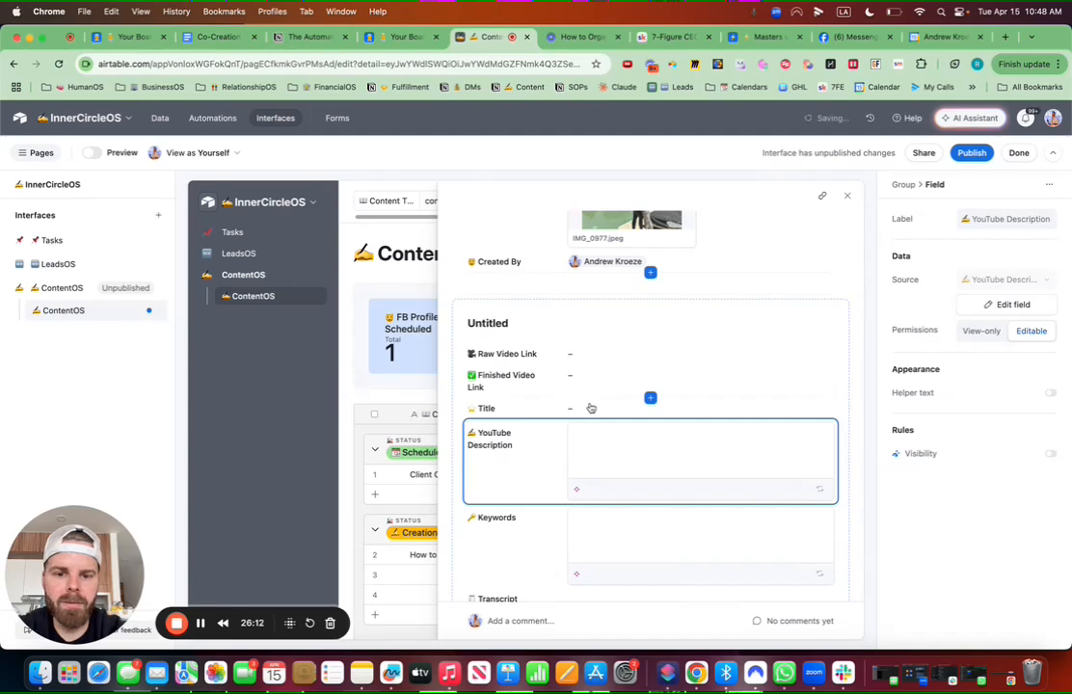
click(586, 407)
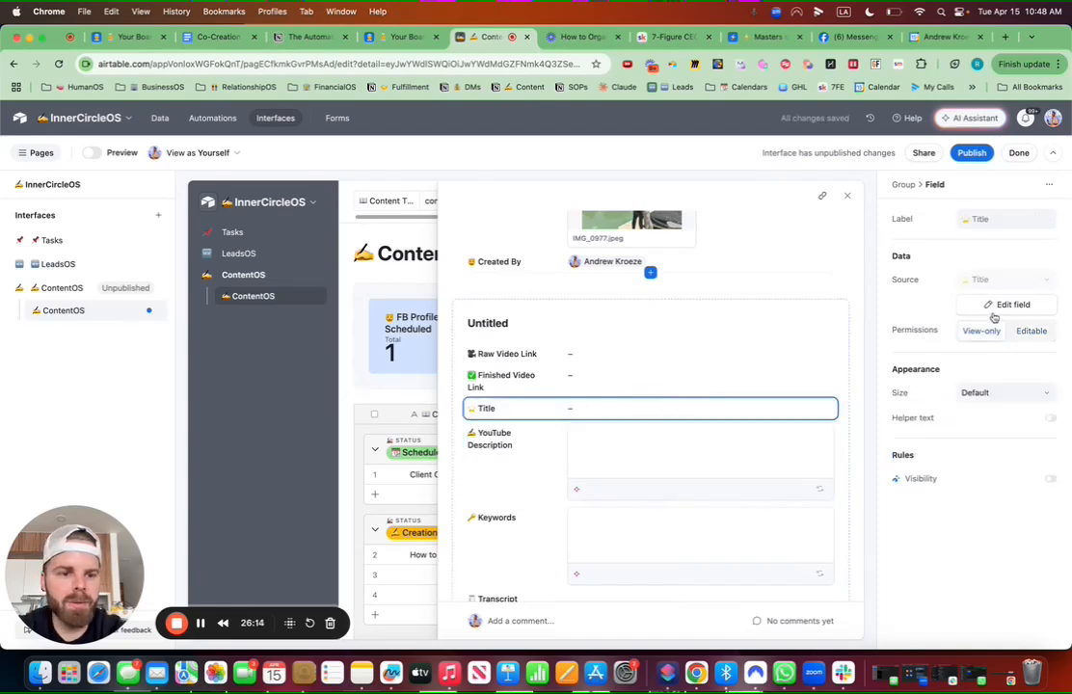
click(1046, 330)
click(591, 376)
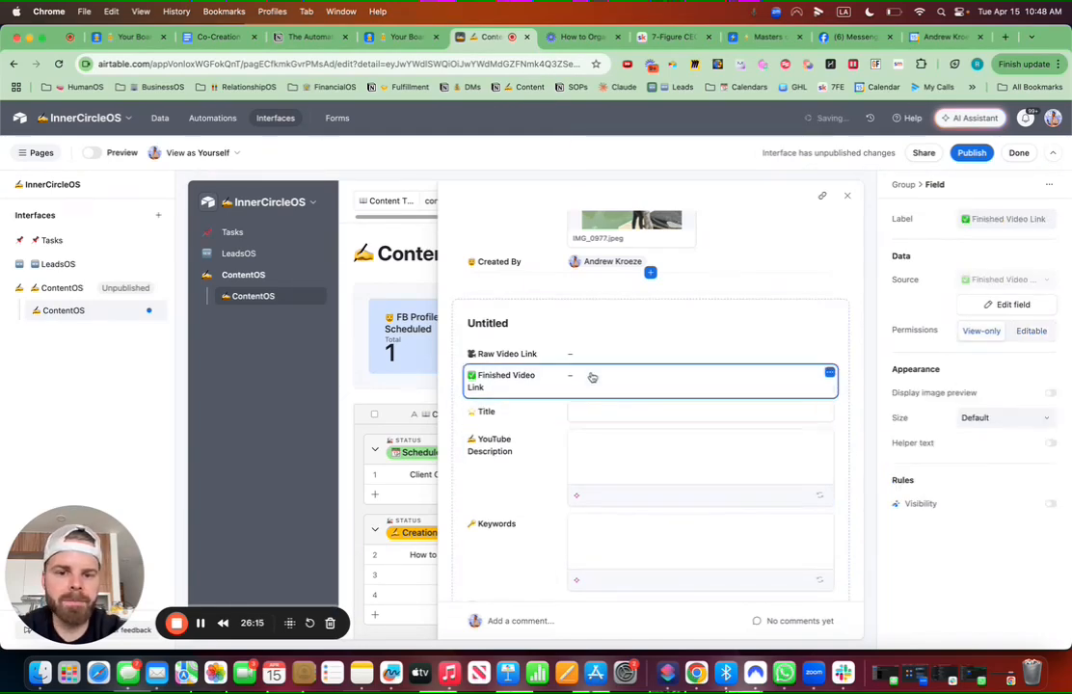
click(1026, 331)
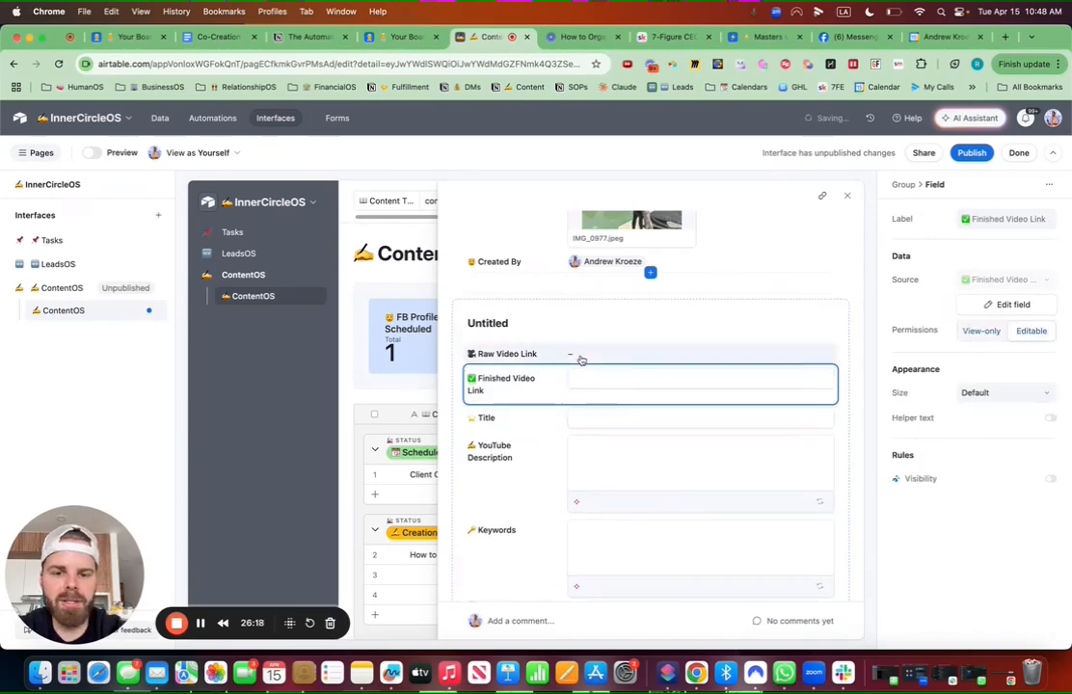
click(582, 354)
click(1029, 331)
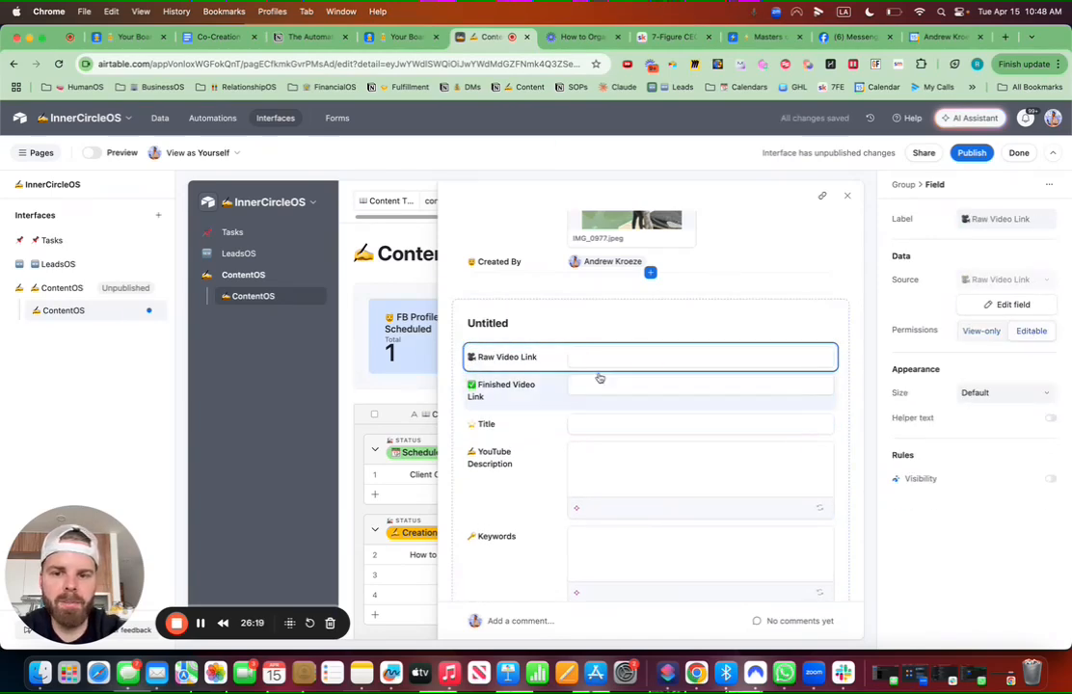
click(528, 327)
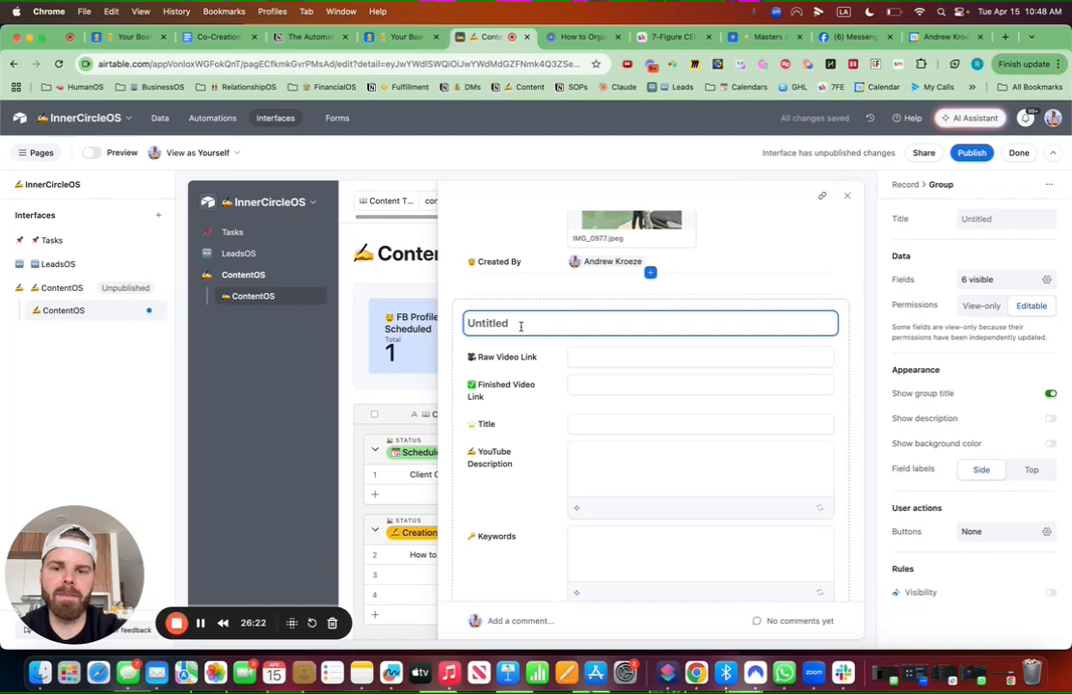
Step: Title the video field group '🎬 YouTube Creation'
key(ctrl+super+space)
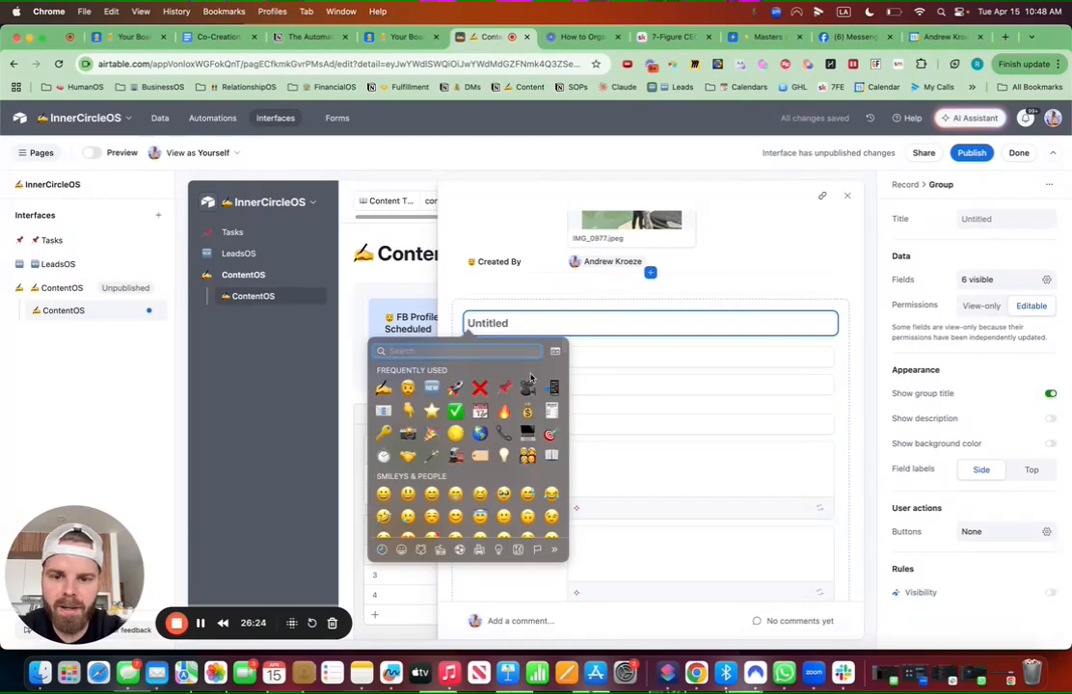
key(Escape)
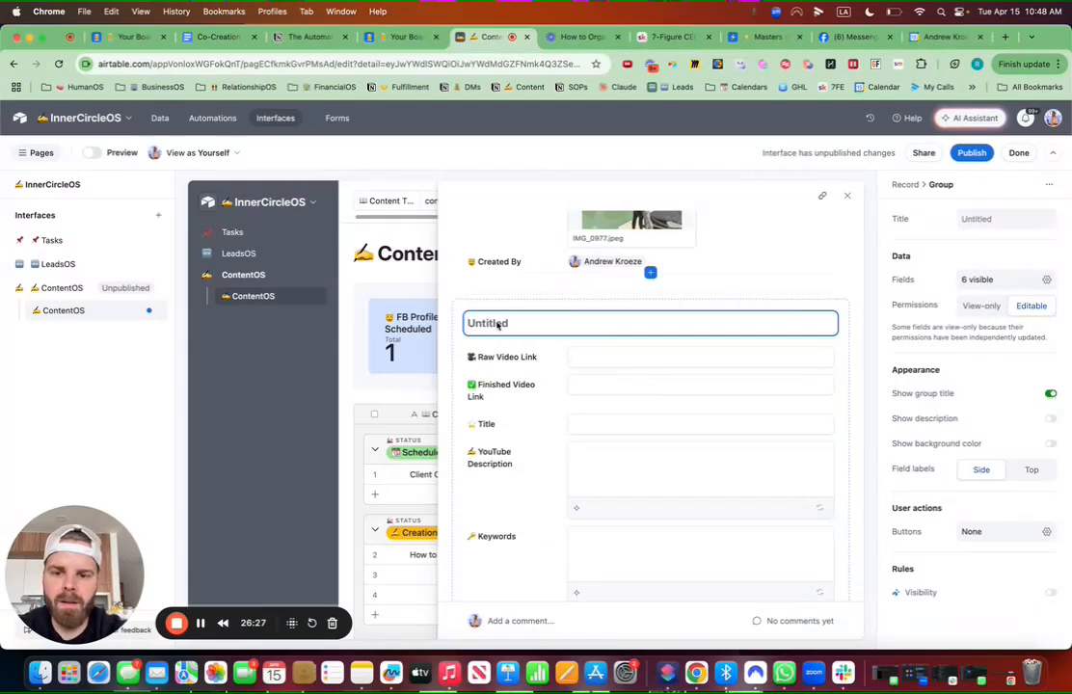
key(ctrl+super+space)
key(Return)
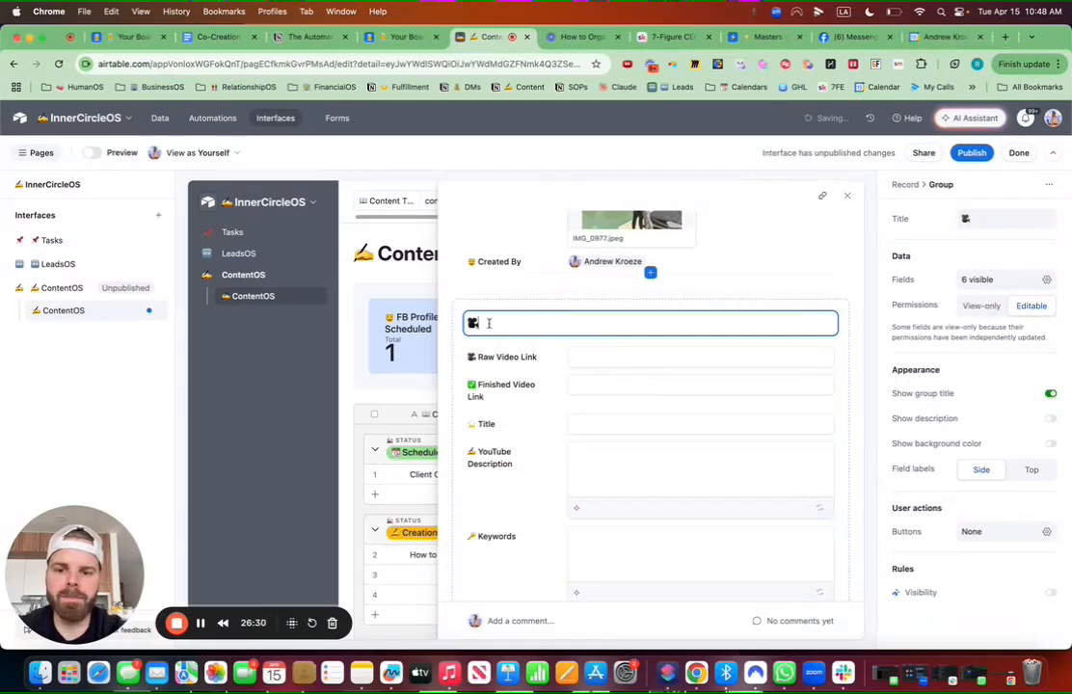
text(Yout)
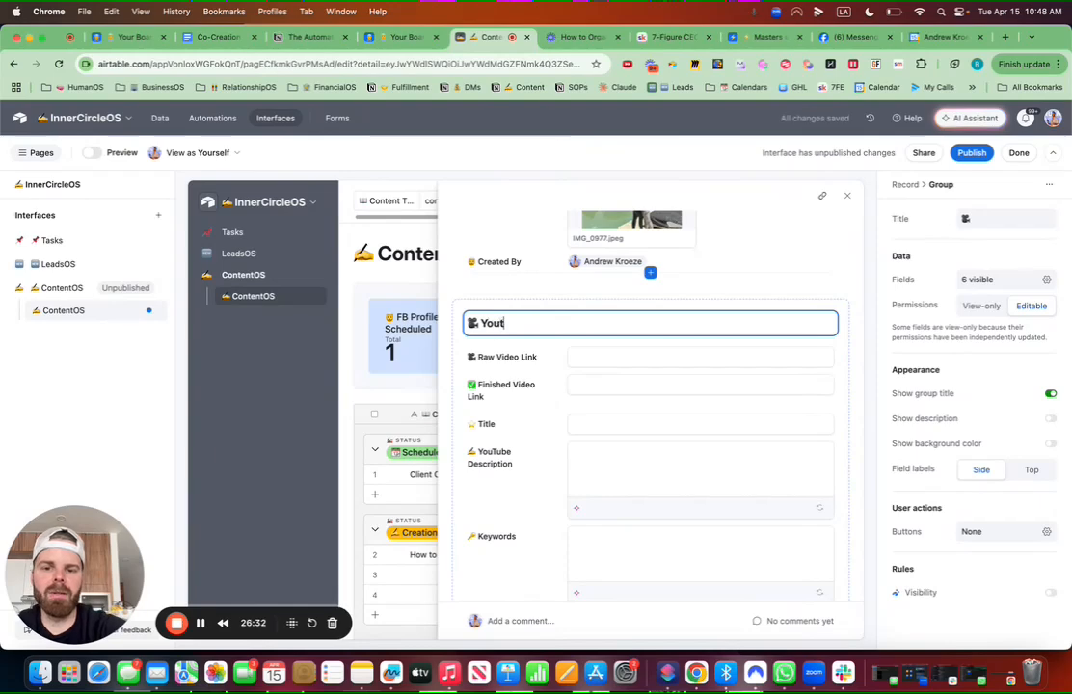
text(Tube Creation)
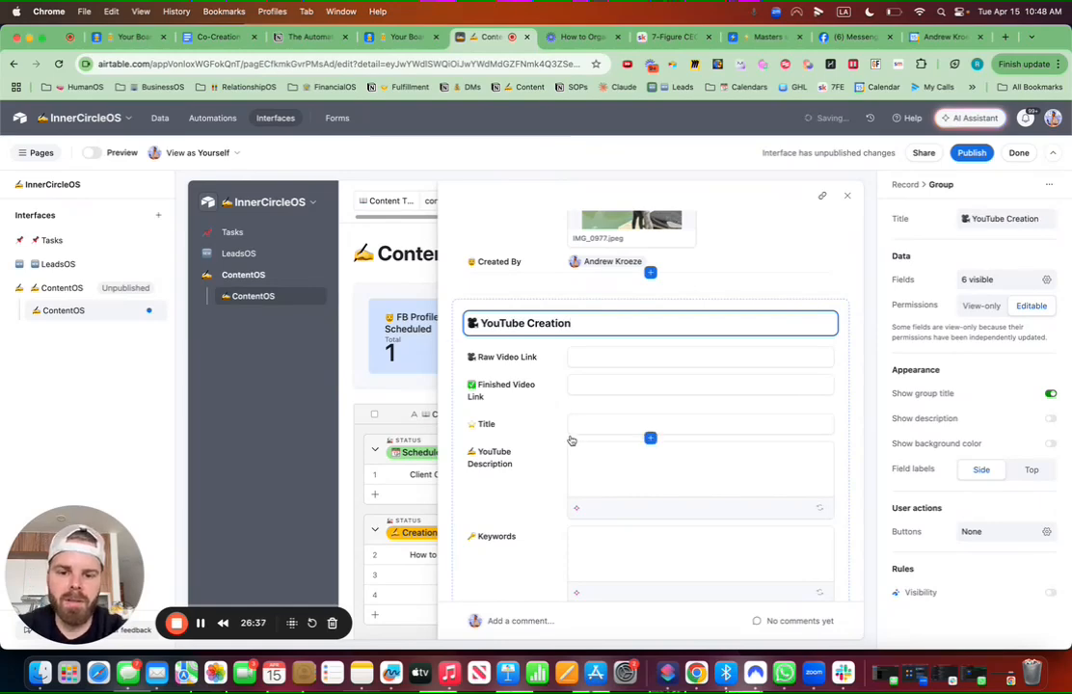
Step: Check the Transcript field's settings so it is editable
scroll(571, 441, down, 2)
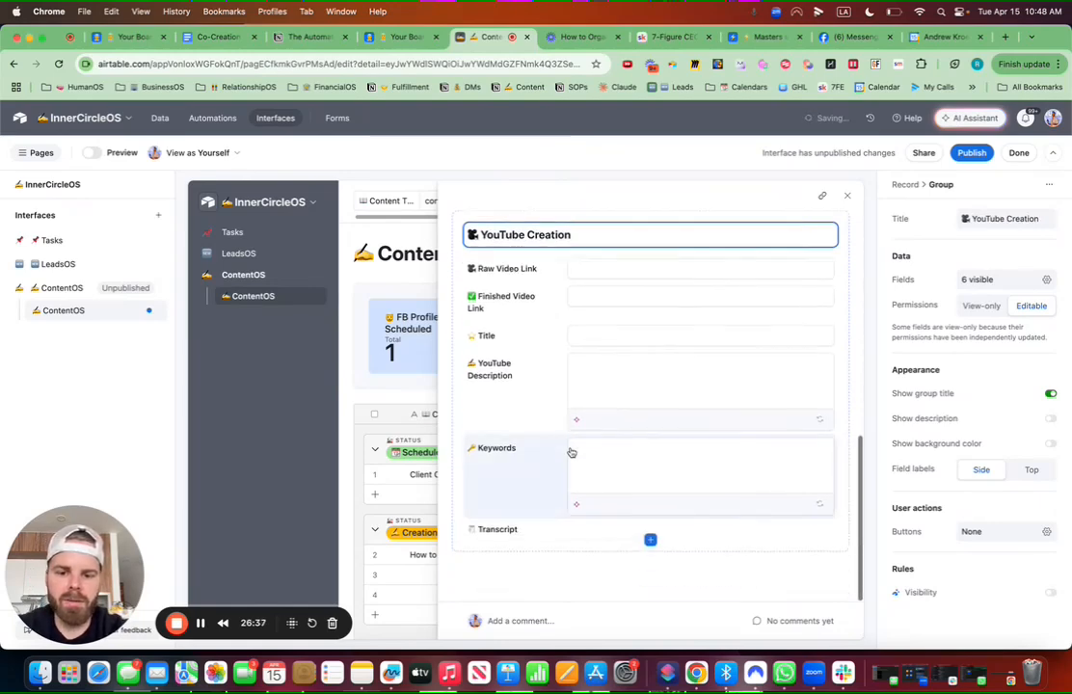
click(568, 531)
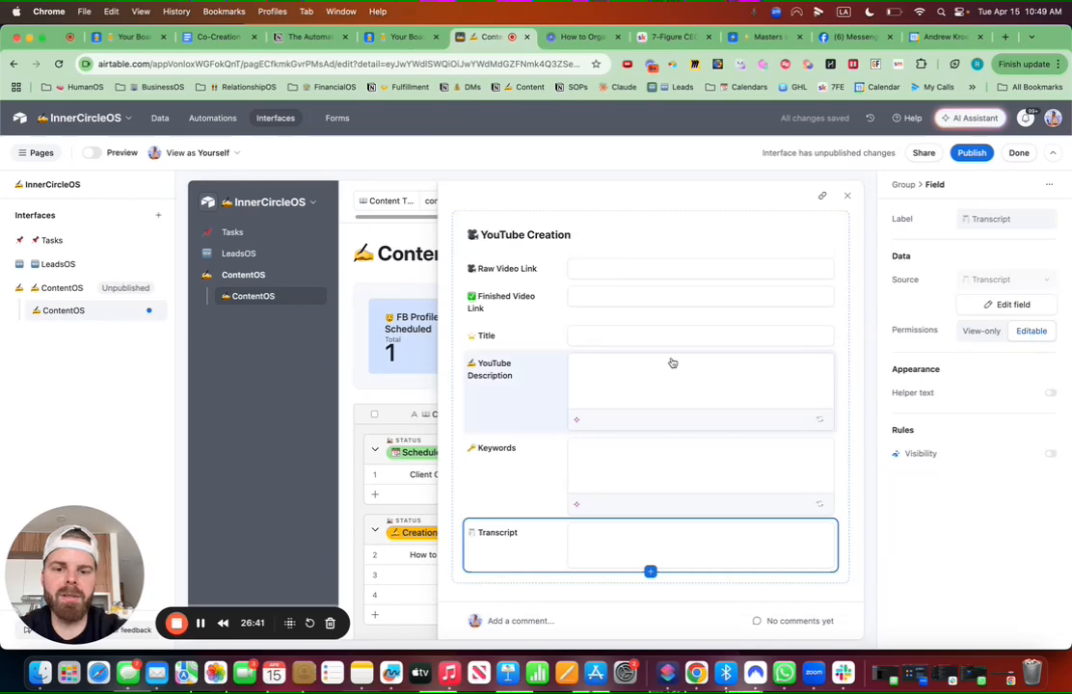
scroll(672, 363, up, 10)
scroll(672, 362, up, 2)
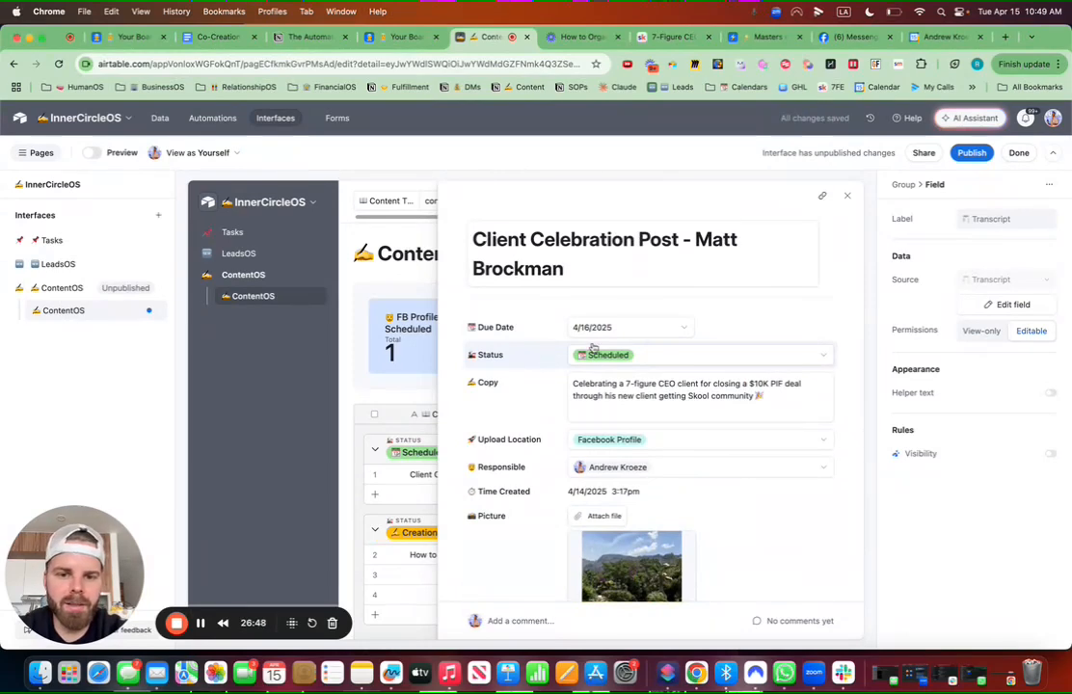
Step: Place Status beside Due Date and Created By beside Time Created in the record layout
drag(593, 347, 798, 334)
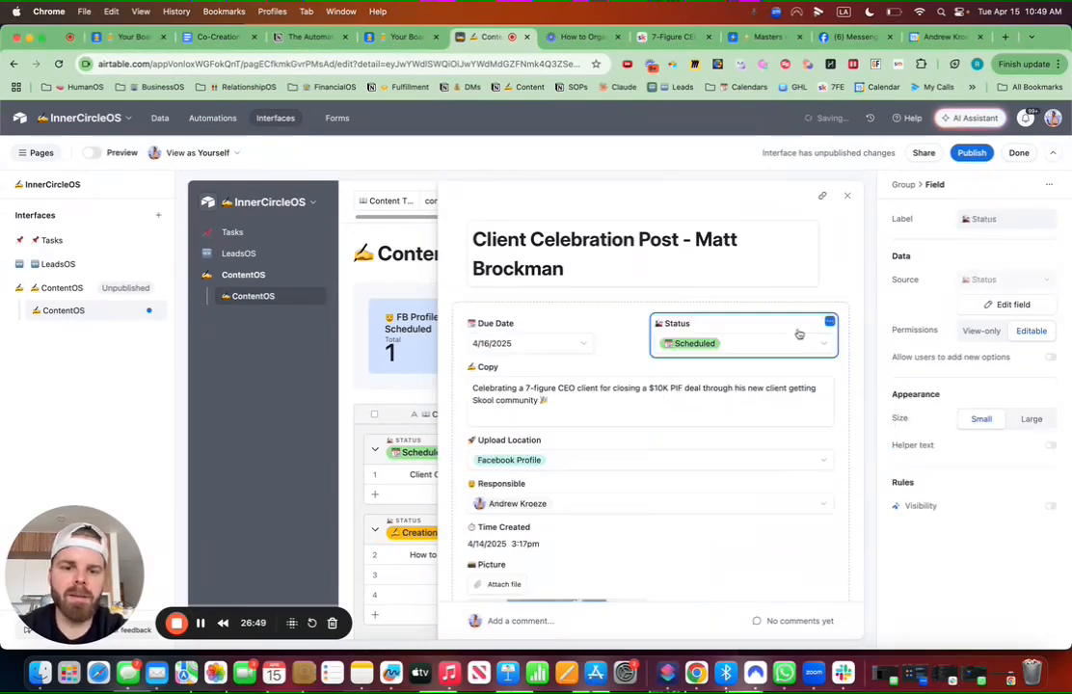
scroll(604, 430, down, 1)
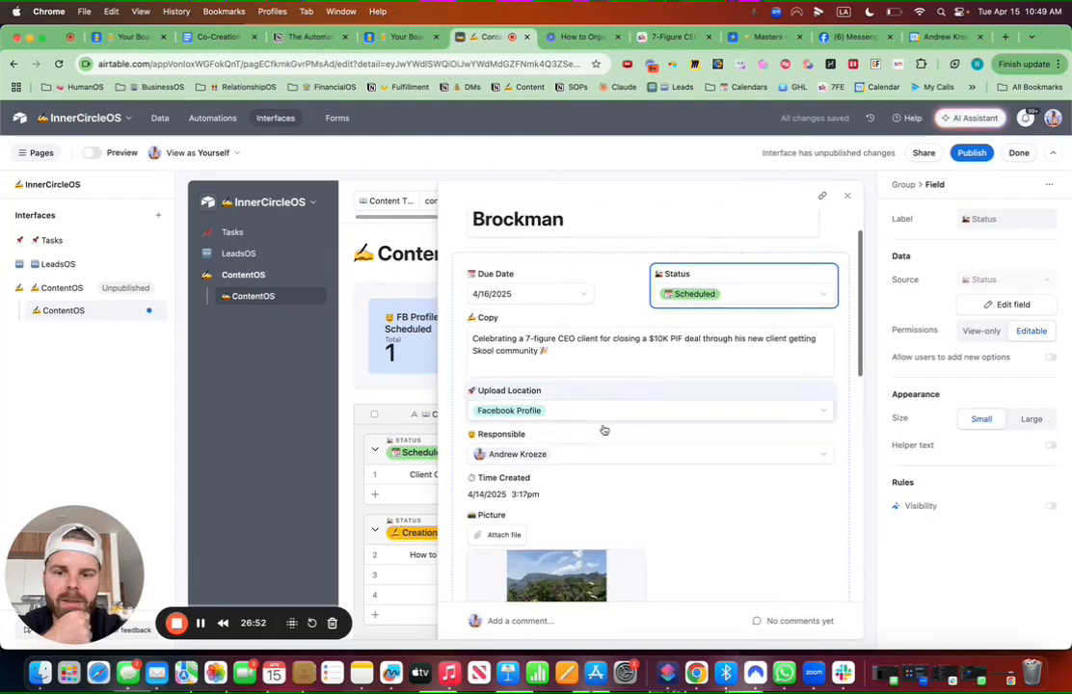
scroll(581, 448, down, 3)
scroll(578, 483, down, 3)
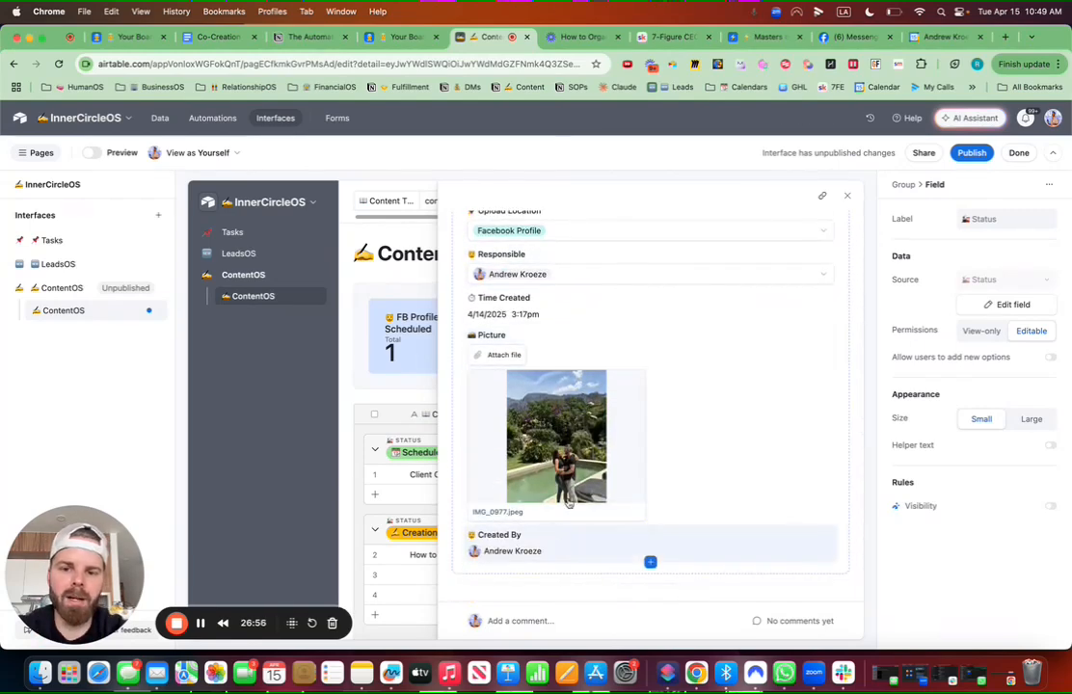
drag(555, 542, 804, 306)
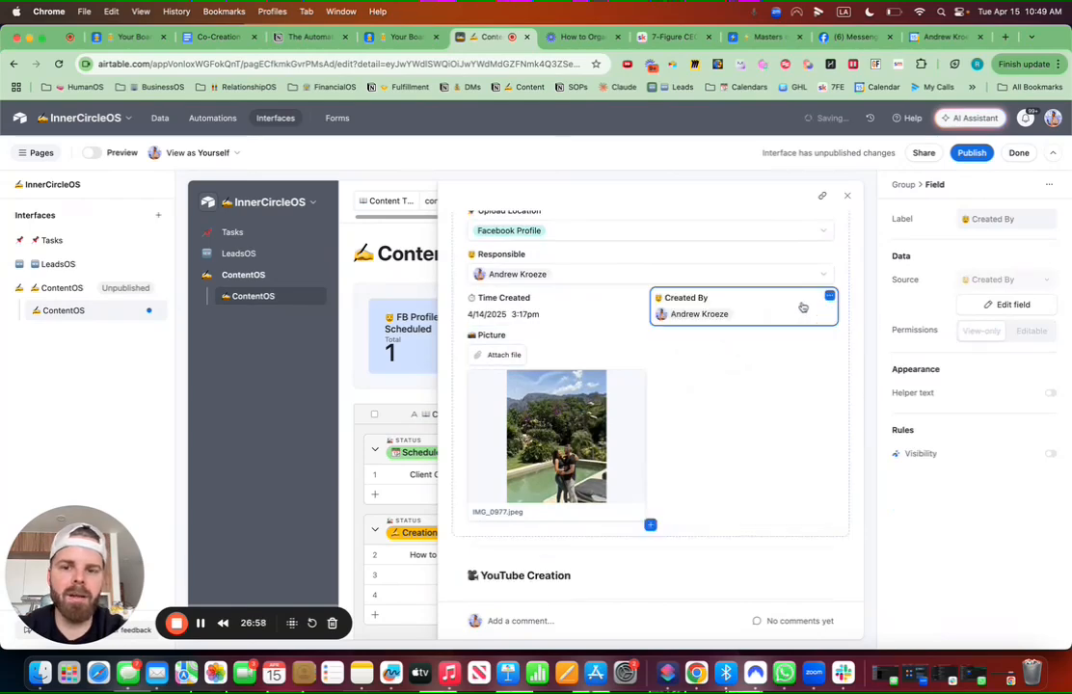
scroll(658, 316, up, 5)
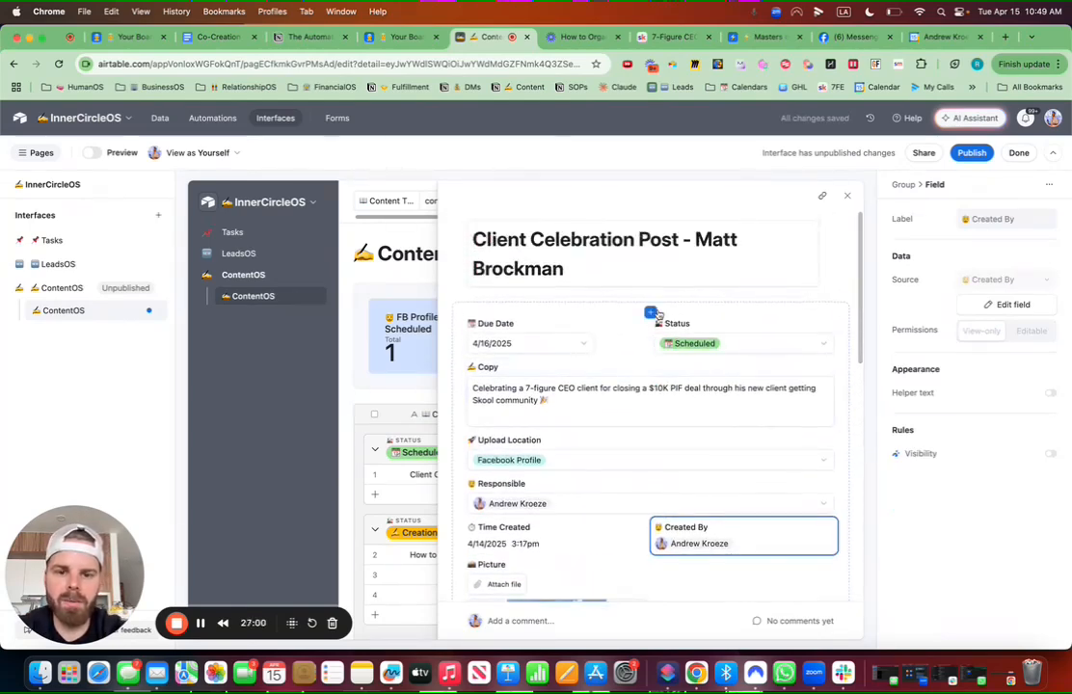
scroll(651, 454, down, 10)
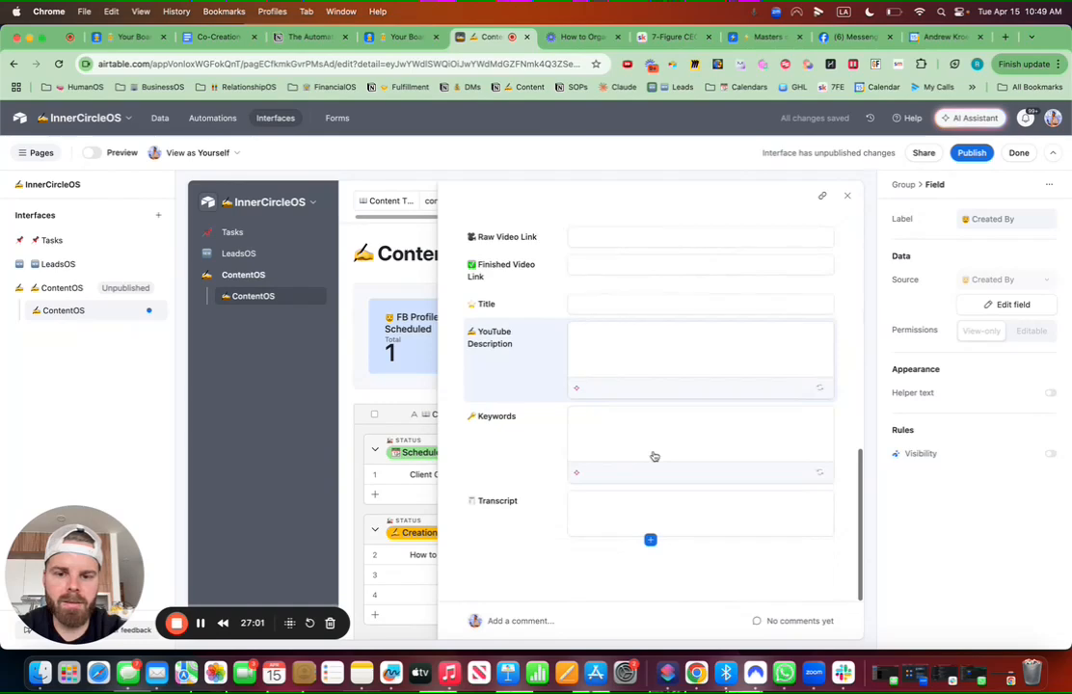
scroll(652, 455, up, 10)
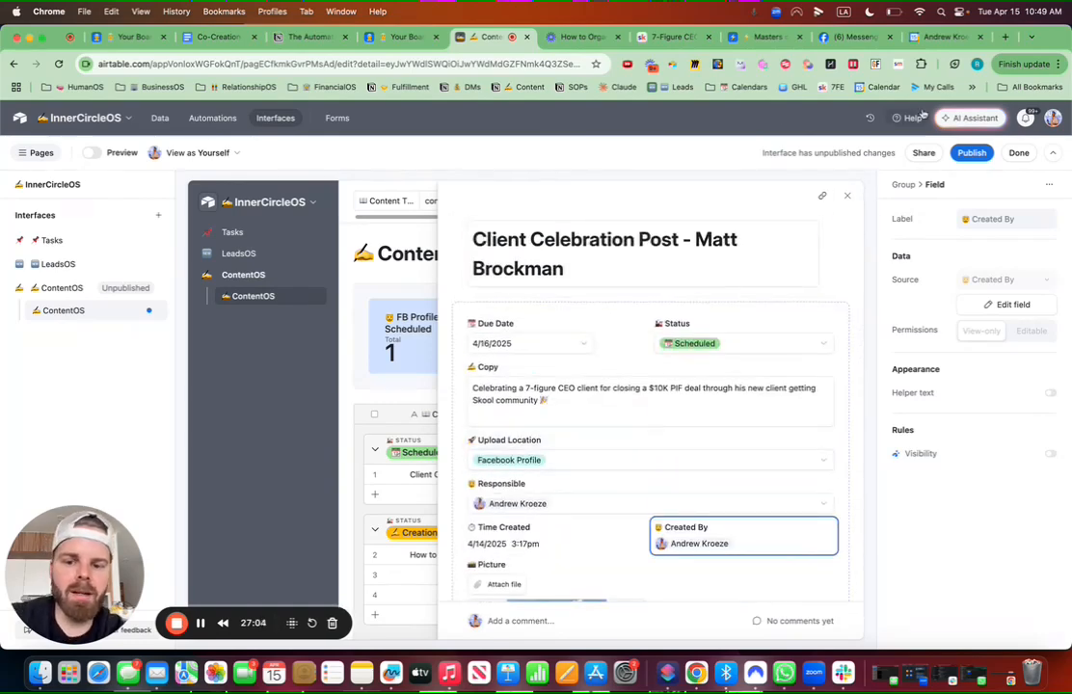
Step: Publish the ContentOS interface, skip sharing it, and close the record detail to show the grouped grid
click(972, 153)
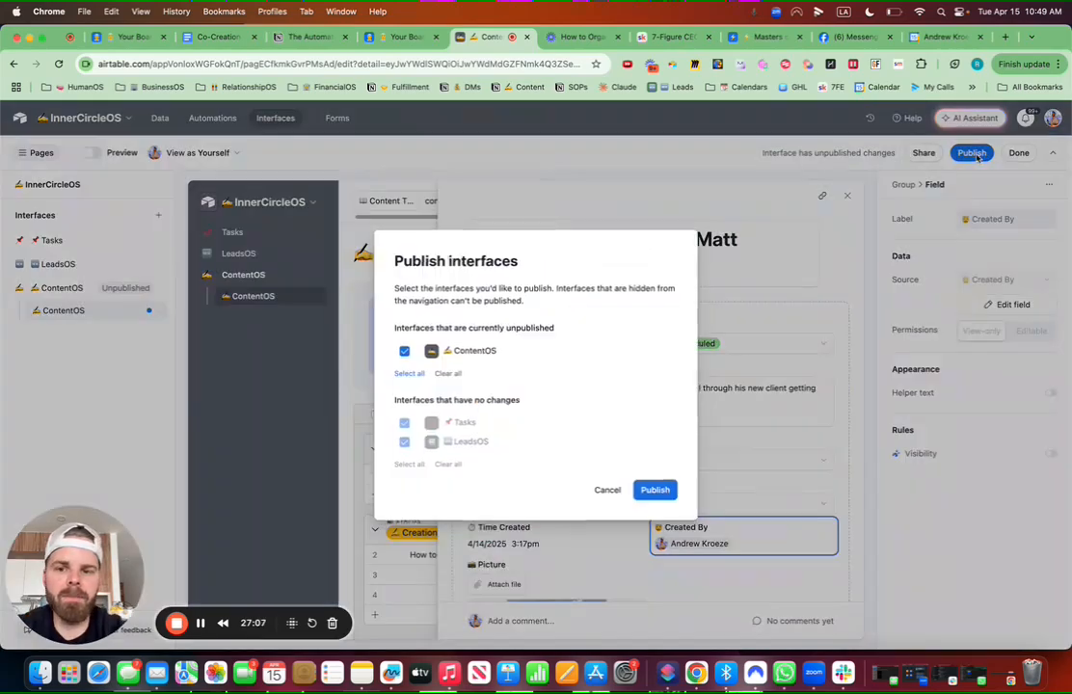
click(658, 489)
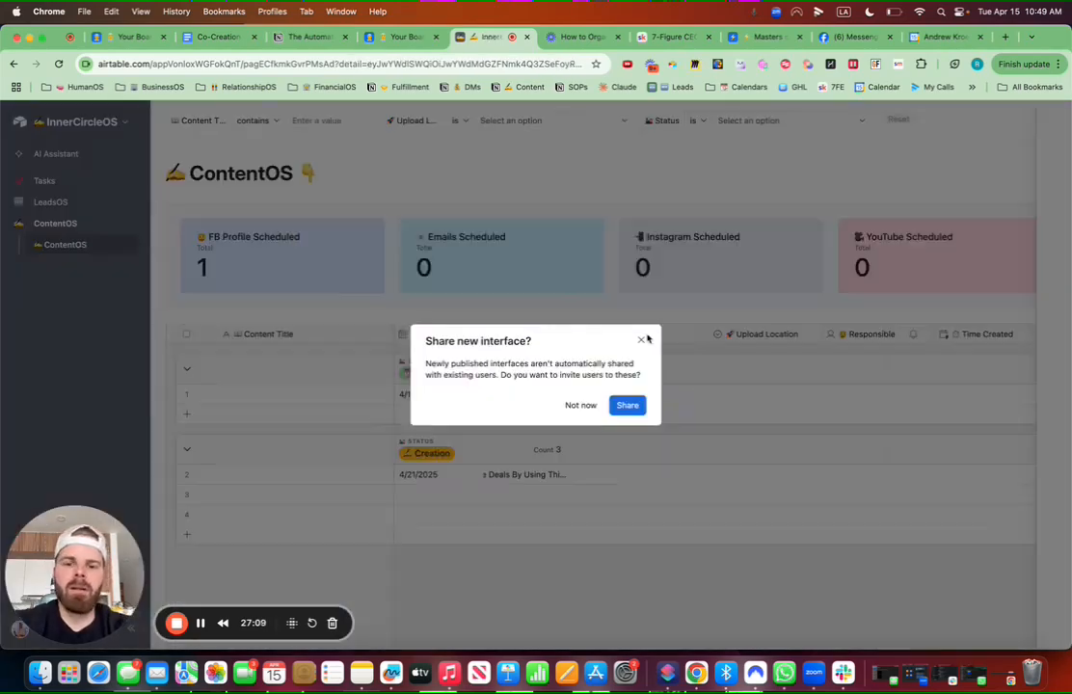
click(641, 339)
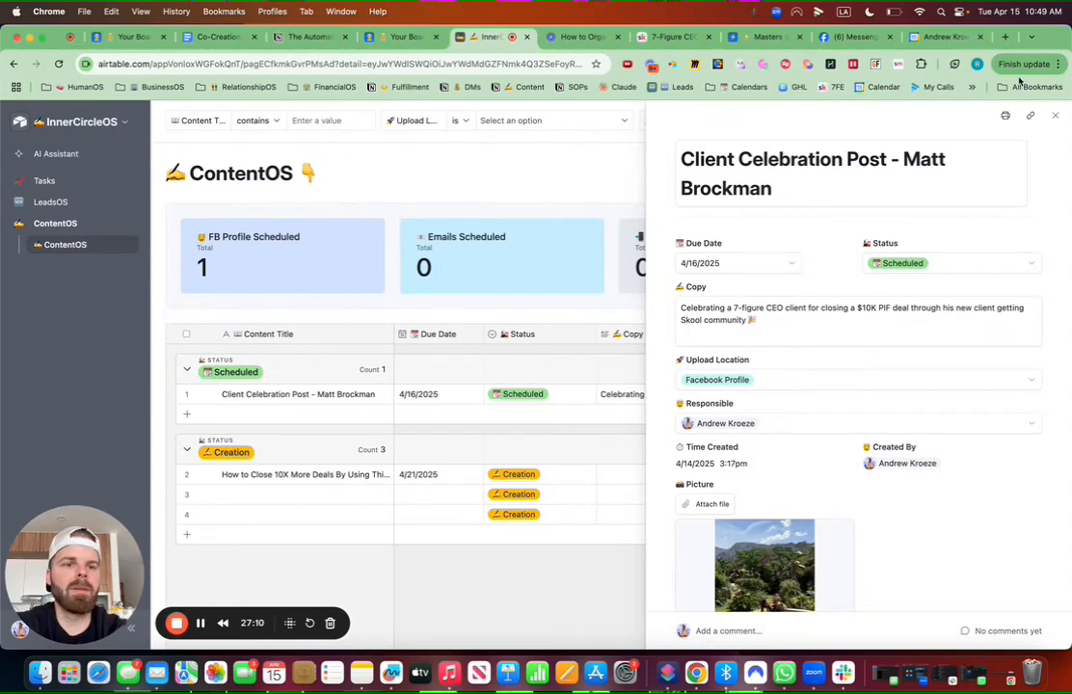
click(1057, 118)
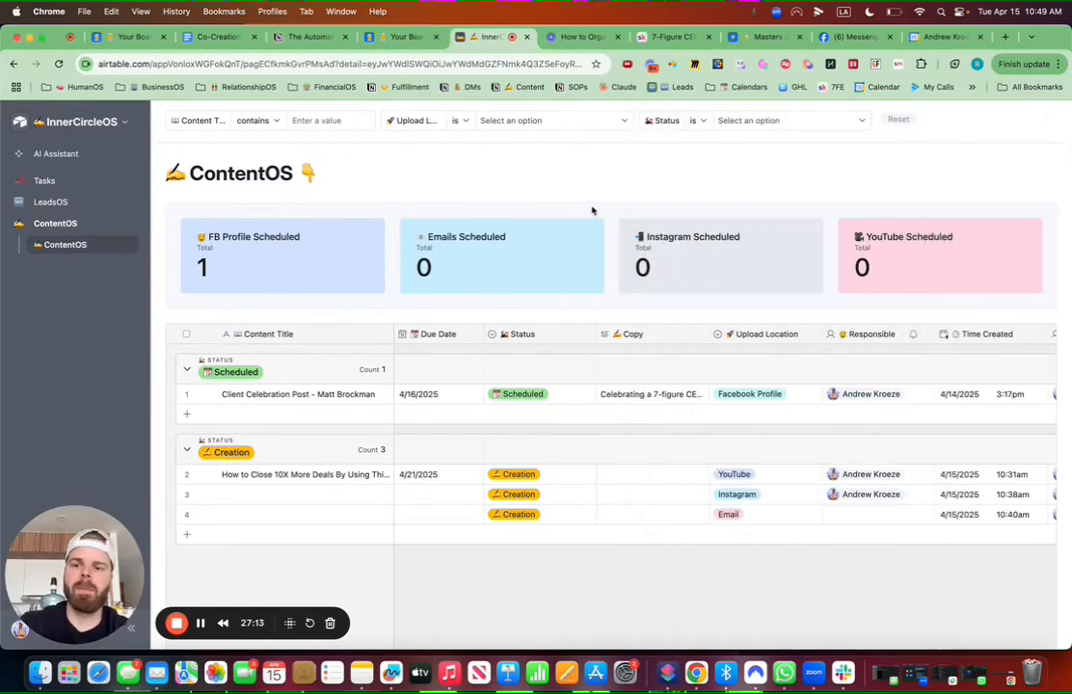
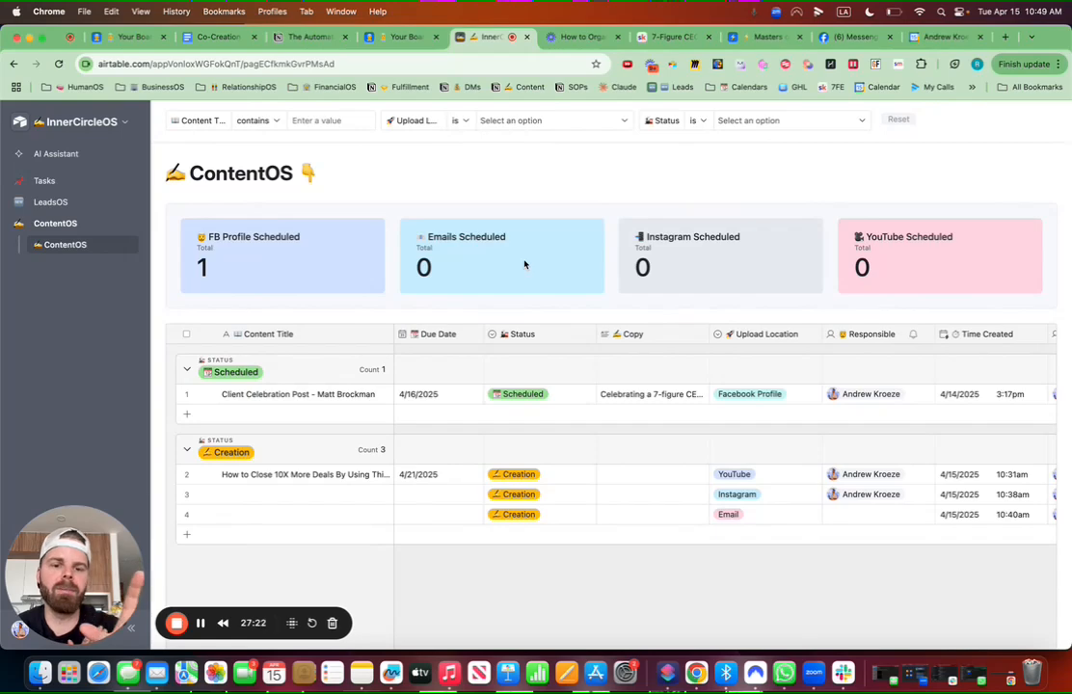
Step: Turn on the Today's Tasks automation in the InnerCircleOS base's Automations list
click(118, 123)
click(107, 176)
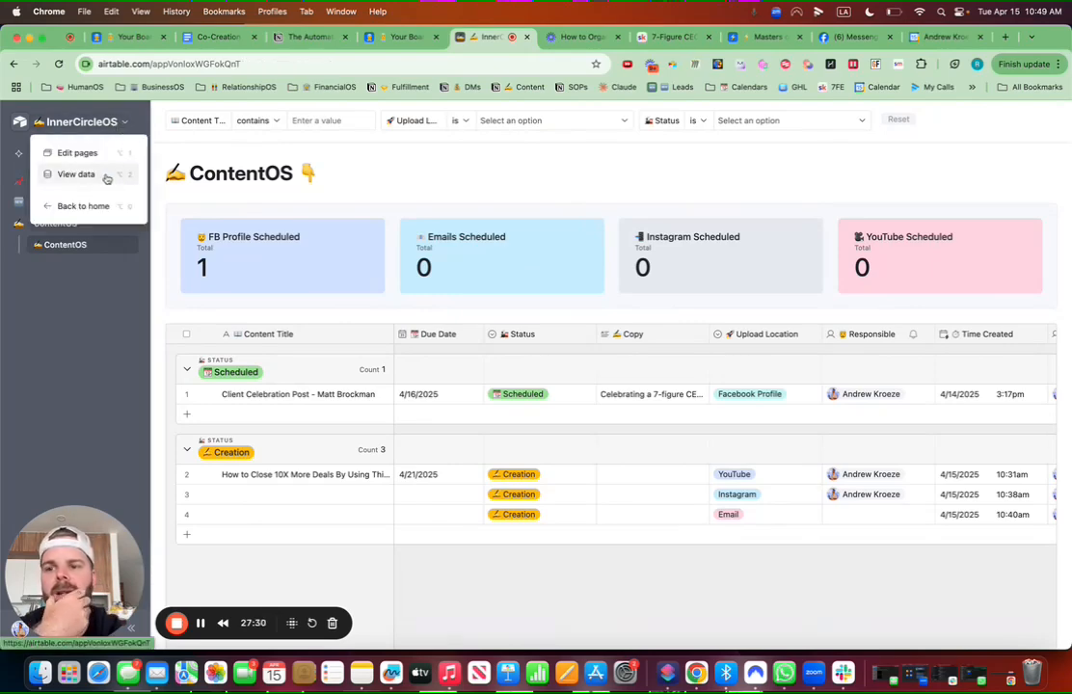
click(226, 117)
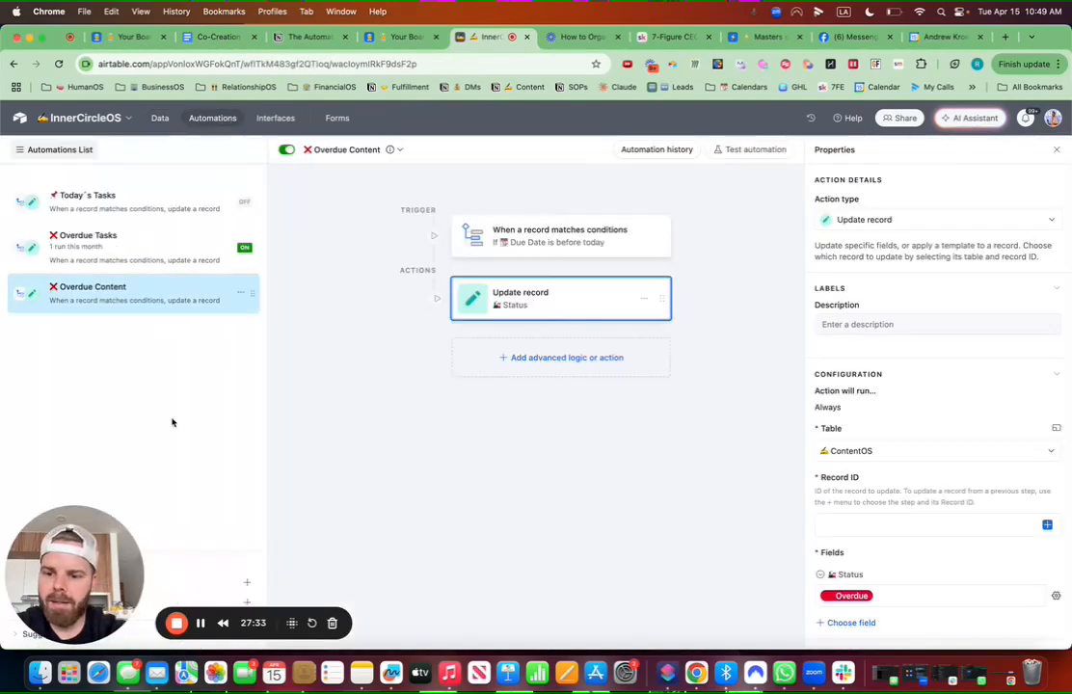
click(210, 208)
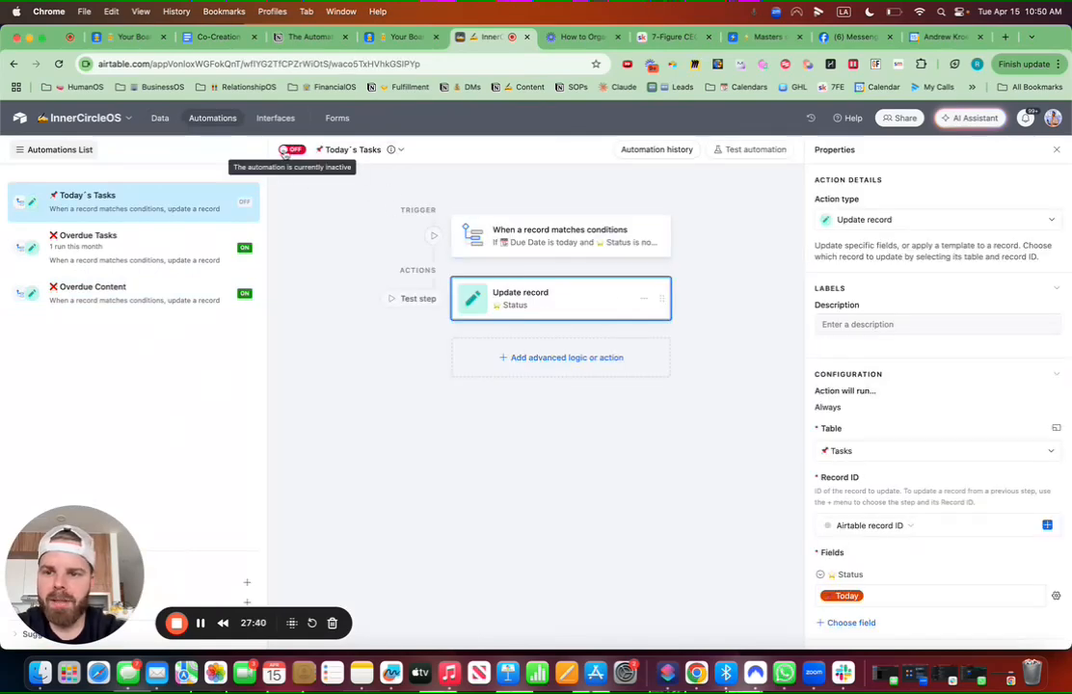
click(289, 149)
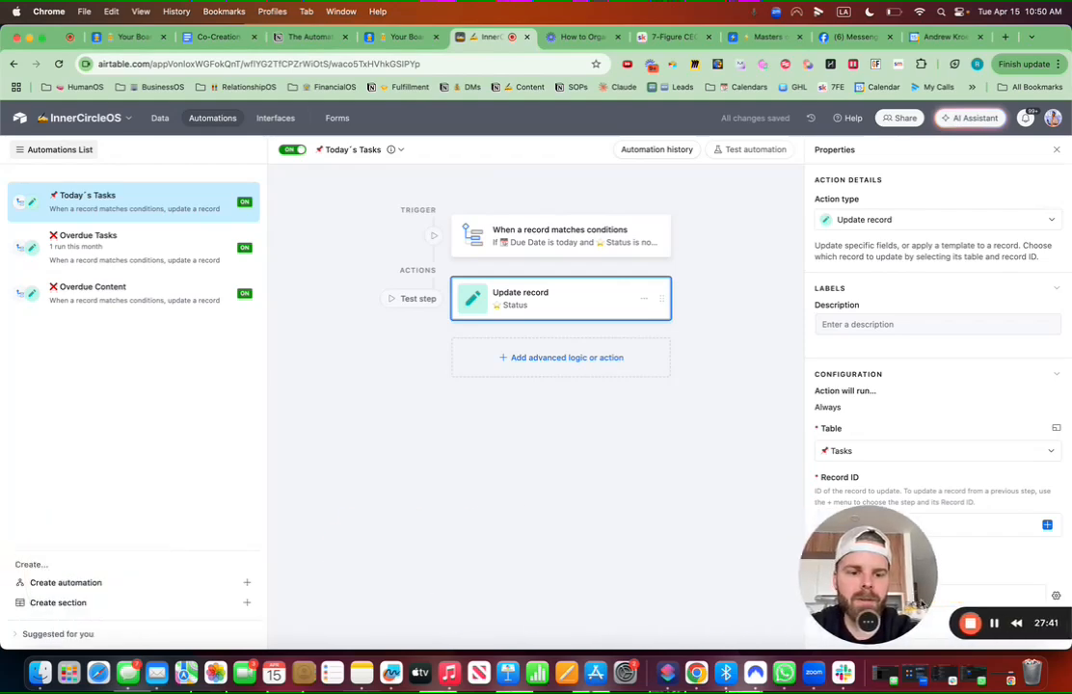
Step: Create a new automation and name it '✍️ Post Content Automation'
click(118, 582)
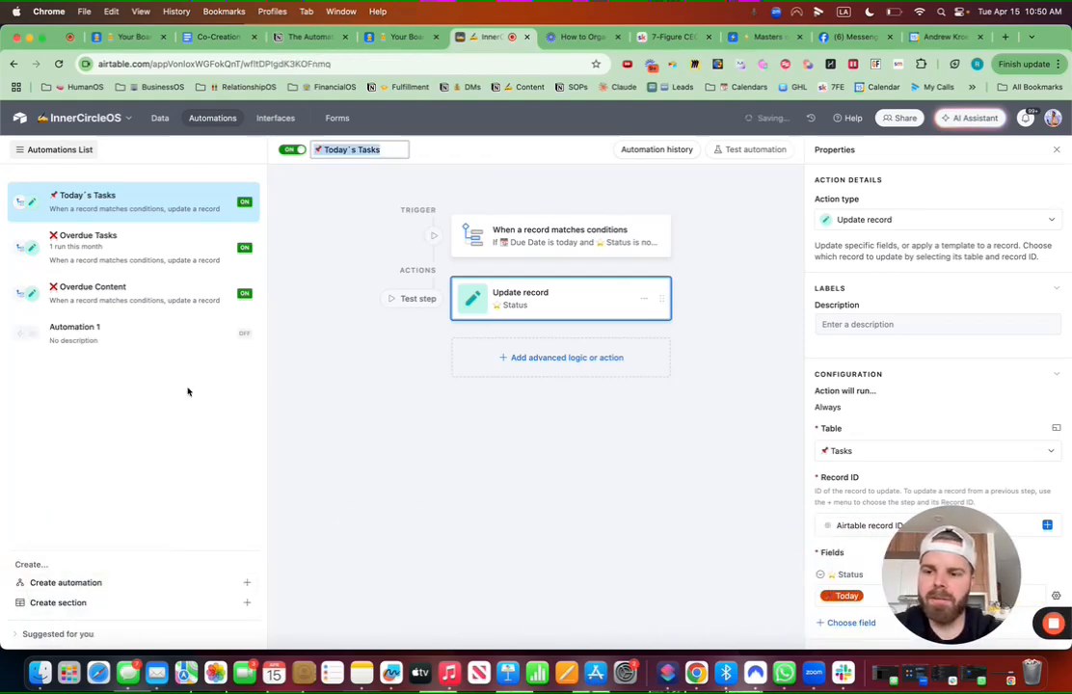
click(377, 155)
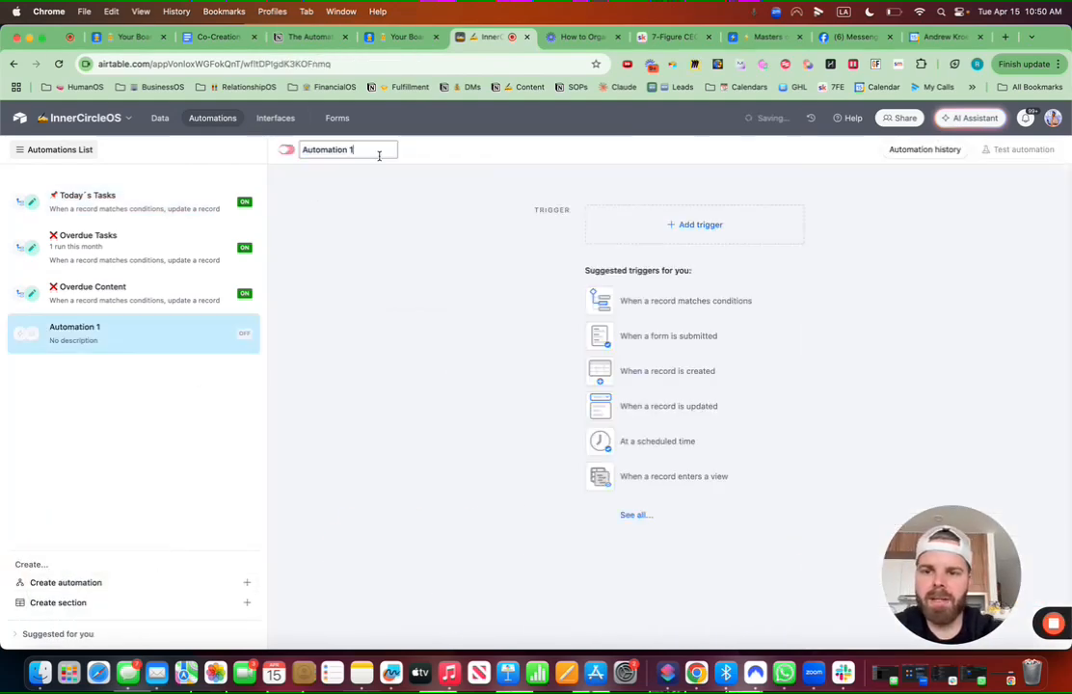
drag(370, 153, 310, 154)
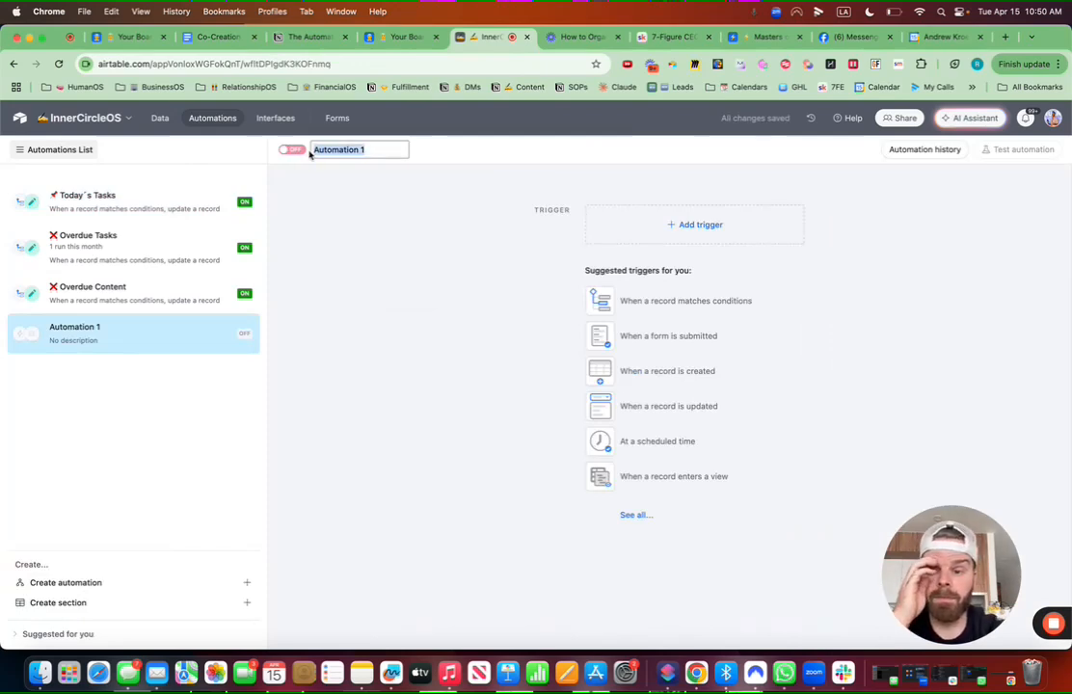
key(ctrl+super+space)
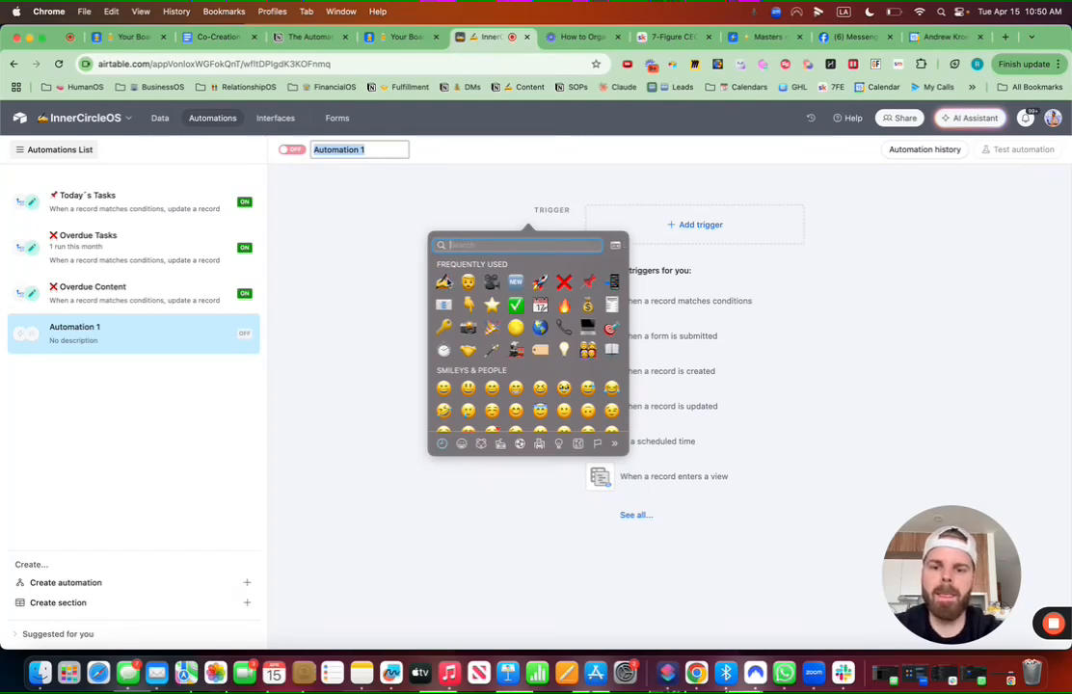
key(Escape)
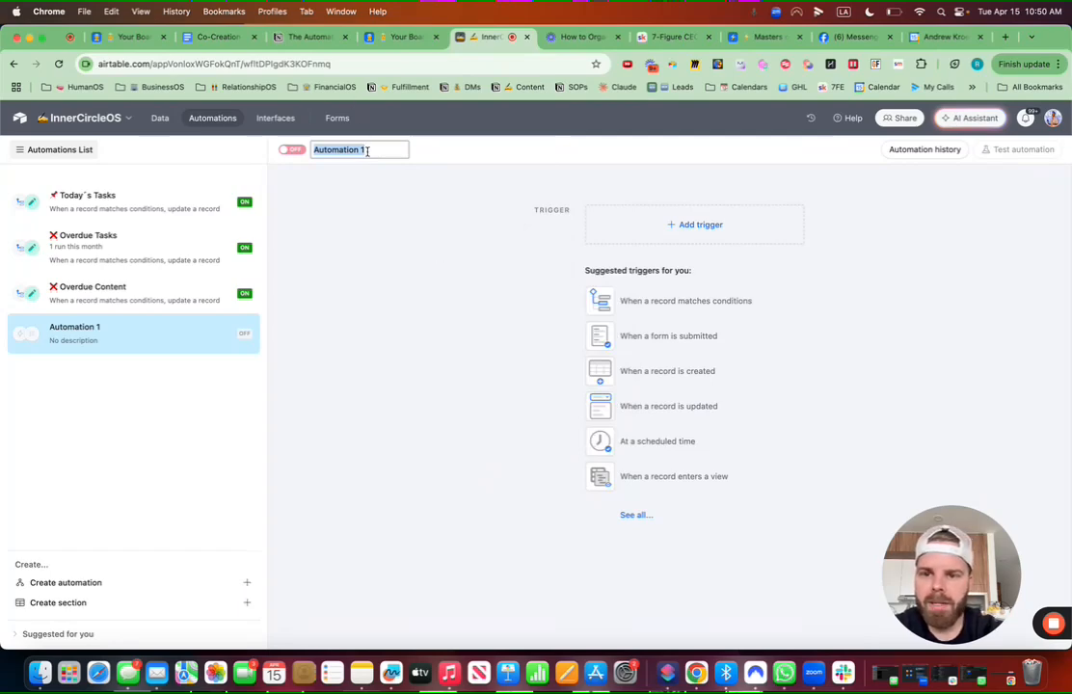
key(ctrl+super+space)
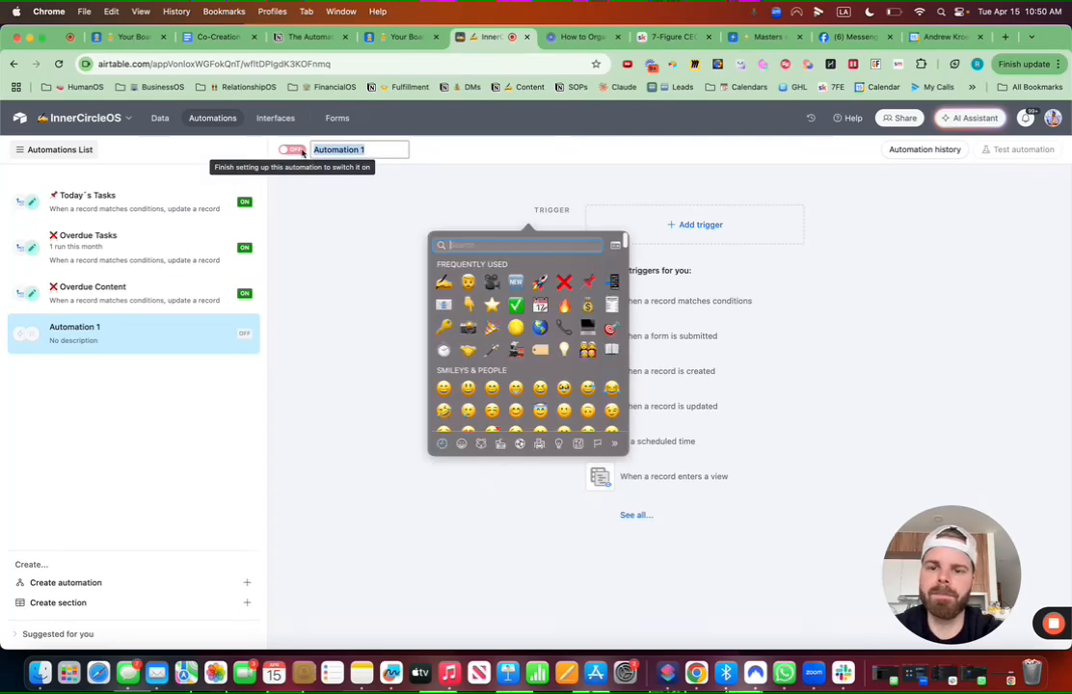
key(Return)
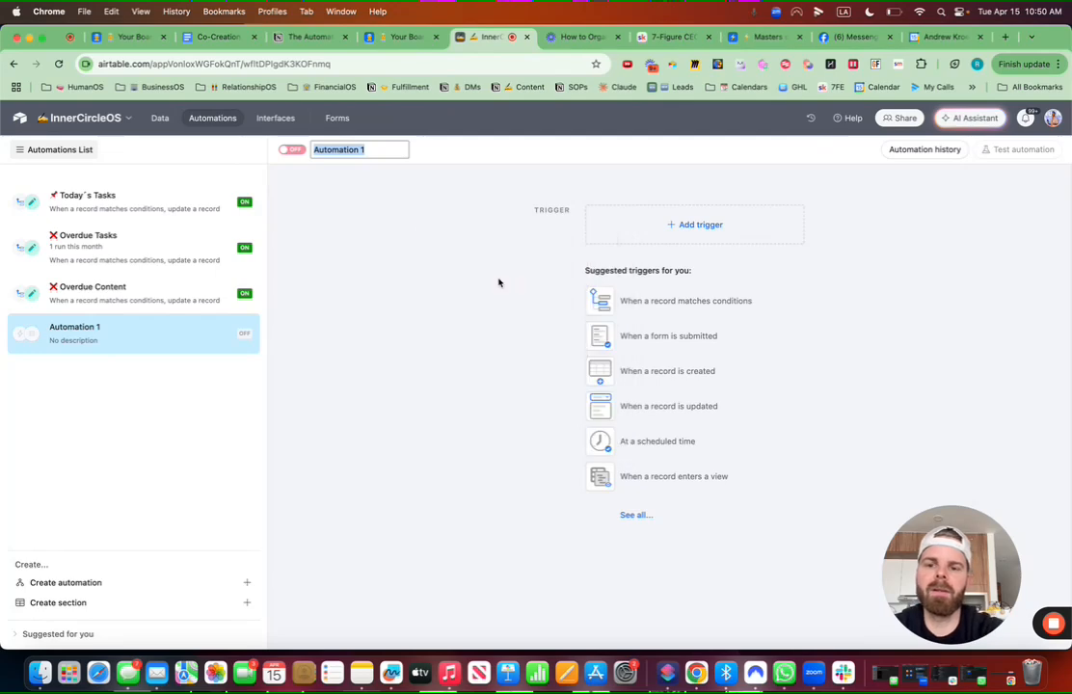
text(Post Content)
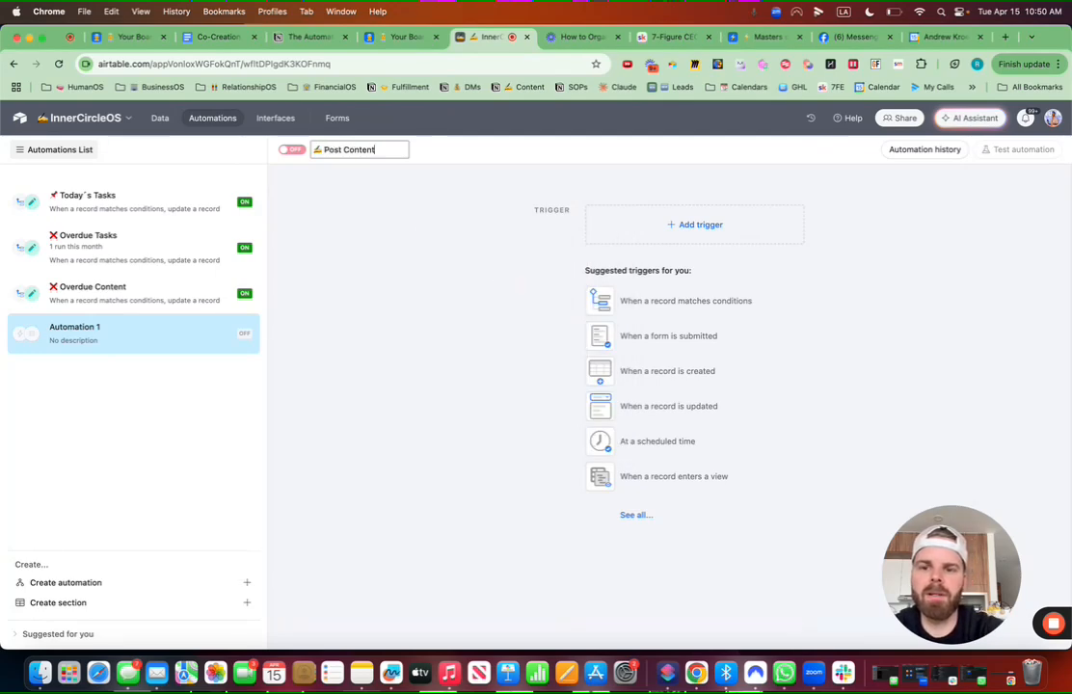
text( Autoamtio)
key(BackSpace)
key(BackSpace)
key(BackSpace)
key(BackSpace)
key(BackSpace)
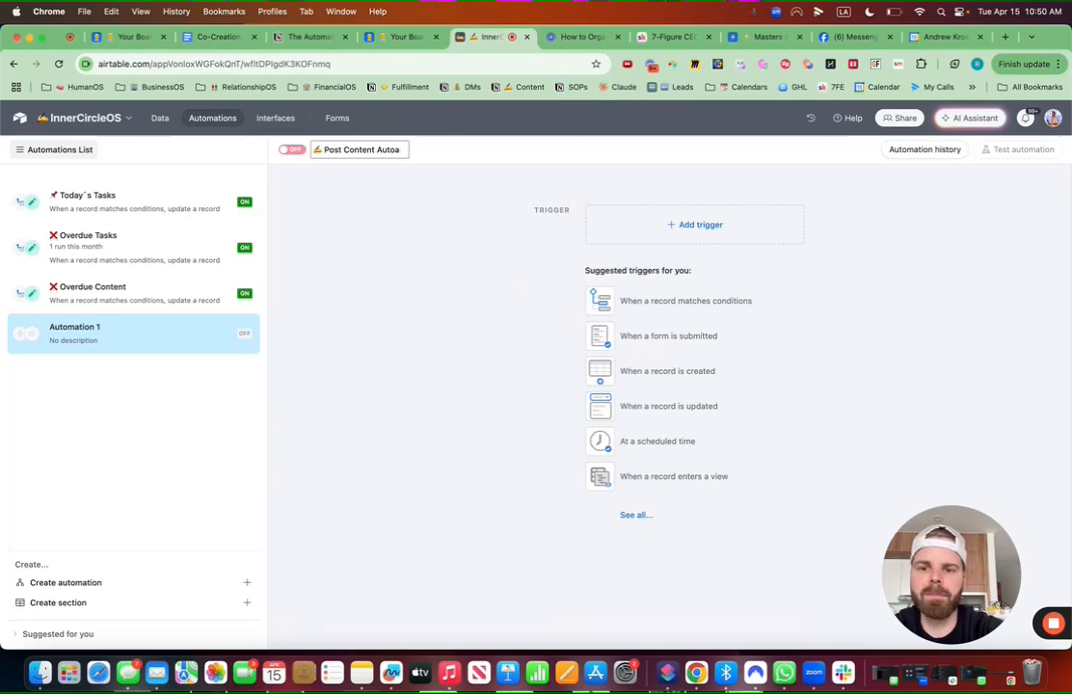
text(mation)
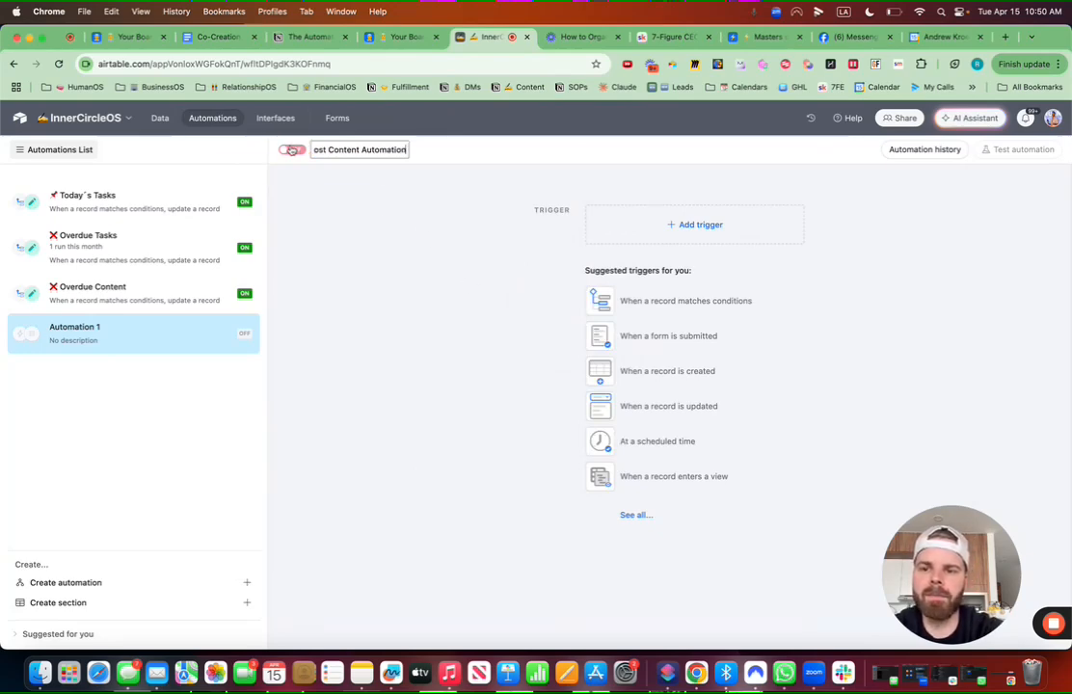
key(Return)
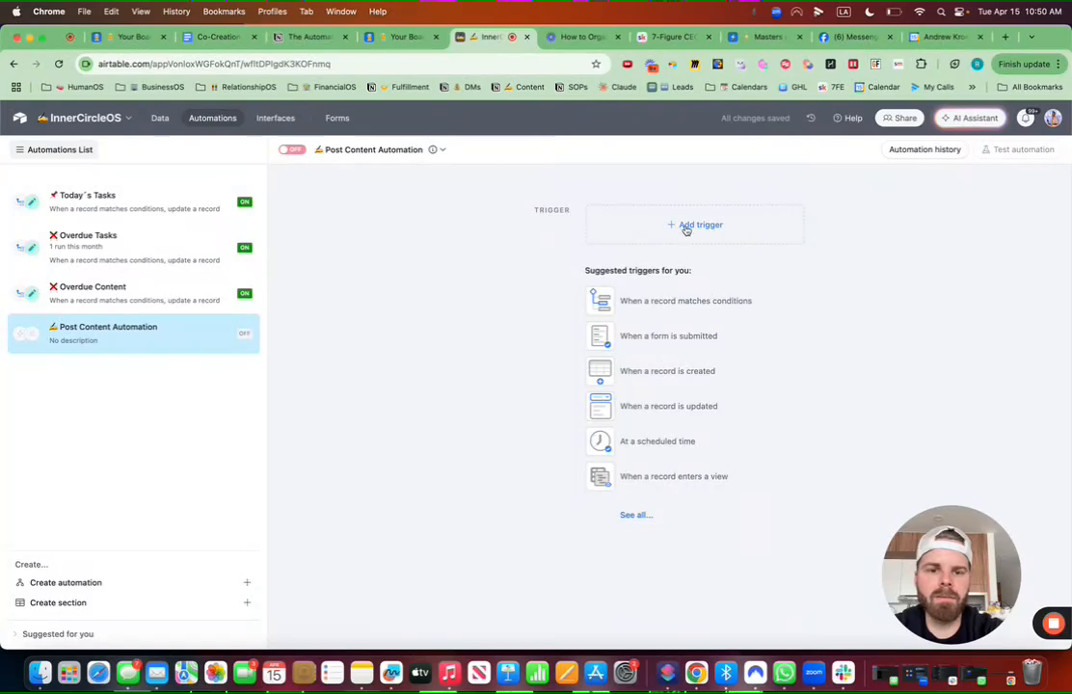
click(686, 229)
Step: Use a 'When record matches conditions' trigger on the ContentOS table
click(686, 271)
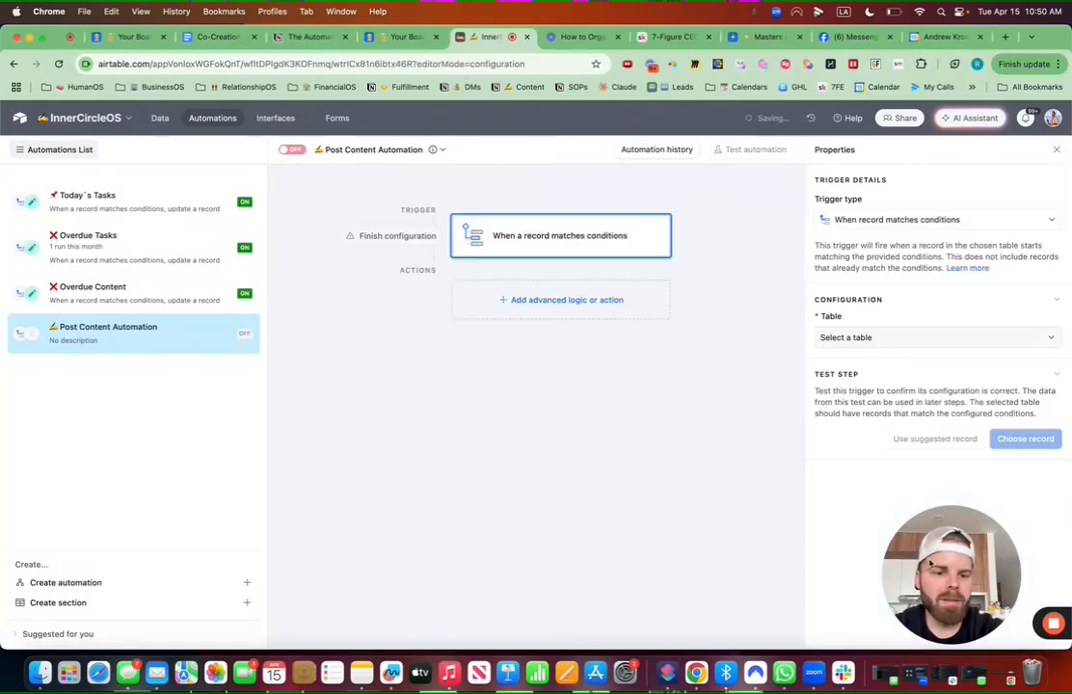
click(902, 337)
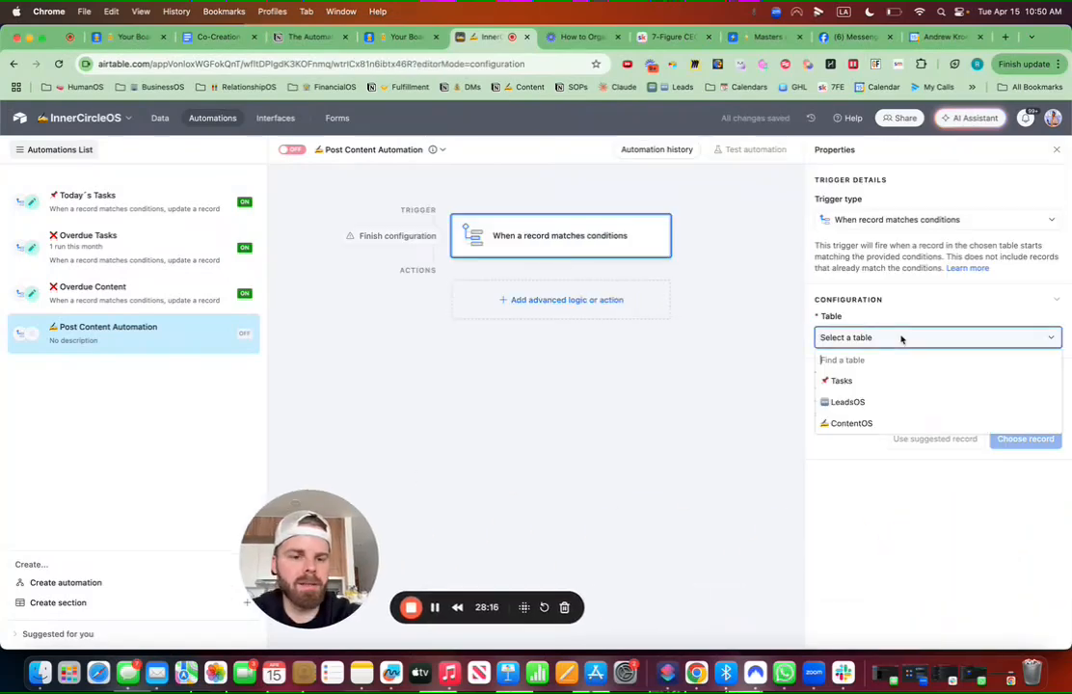
click(860, 422)
Step: Add the trigger condition Due Date is today
click(855, 387)
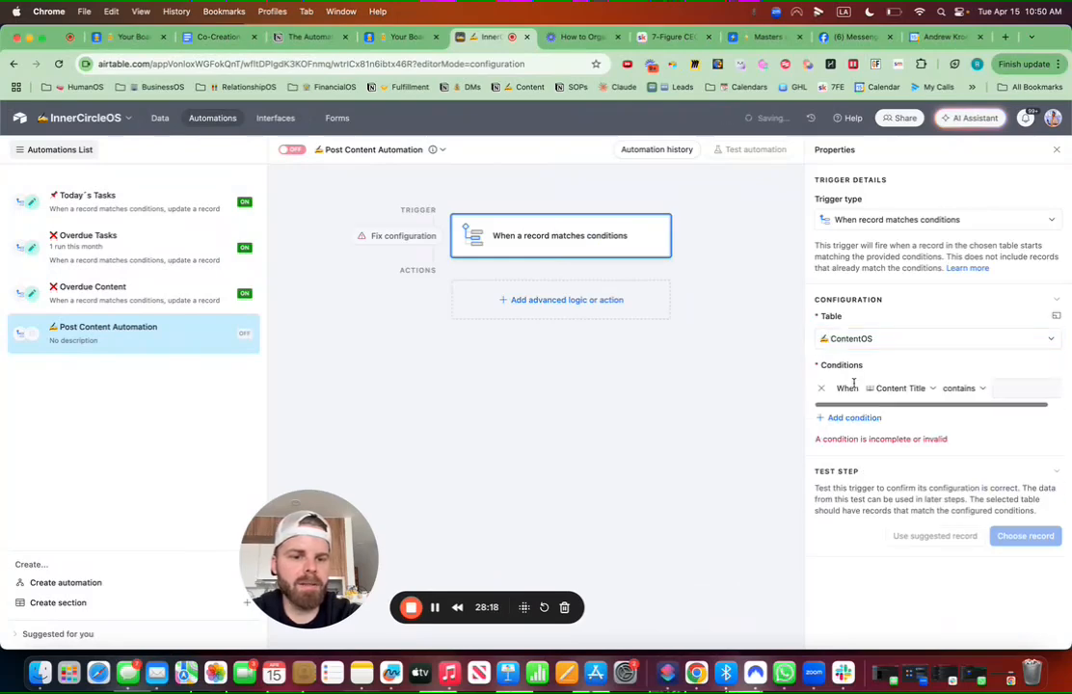
click(904, 389)
scroll(962, 442, down, 3)
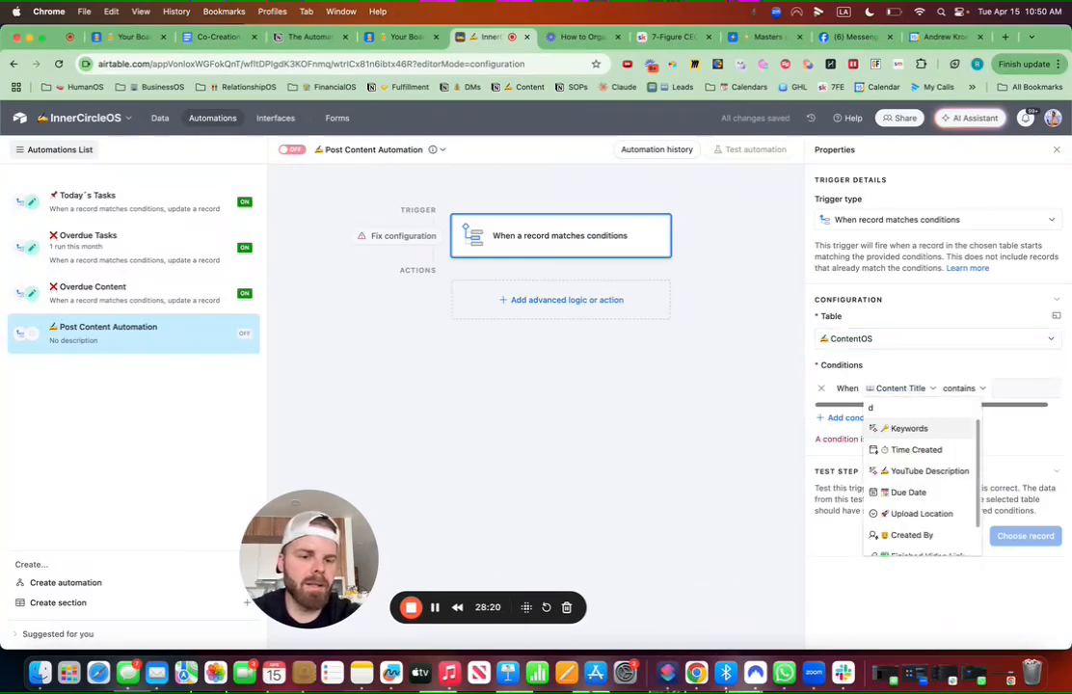
scroll(962, 443, up, 3)
click(941, 472)
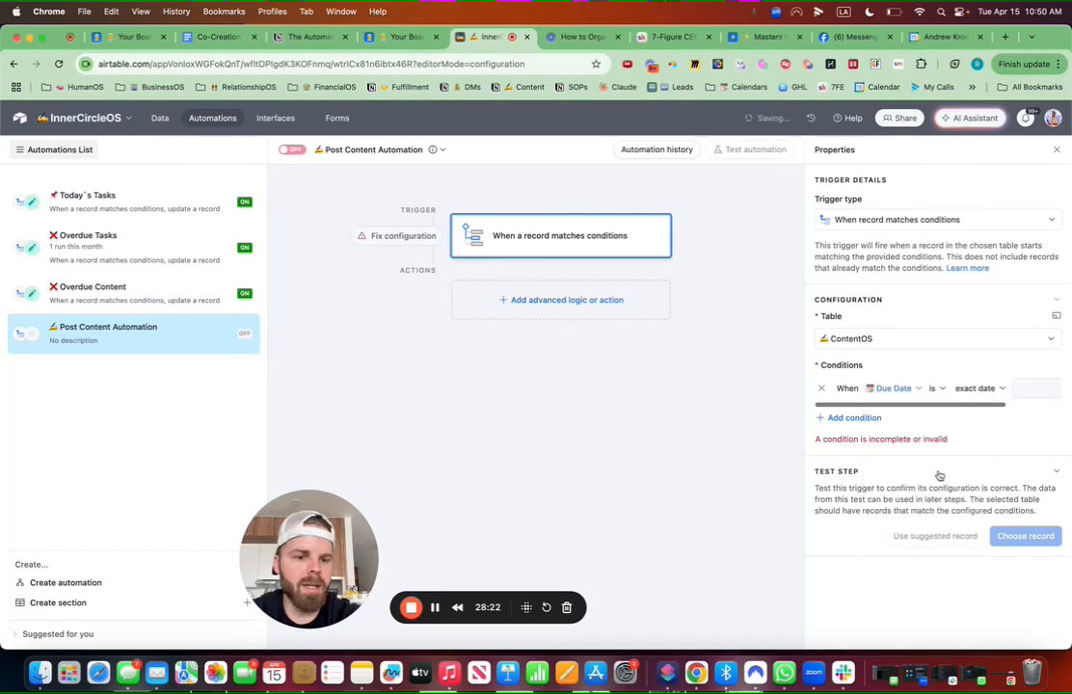
click(988, 387)
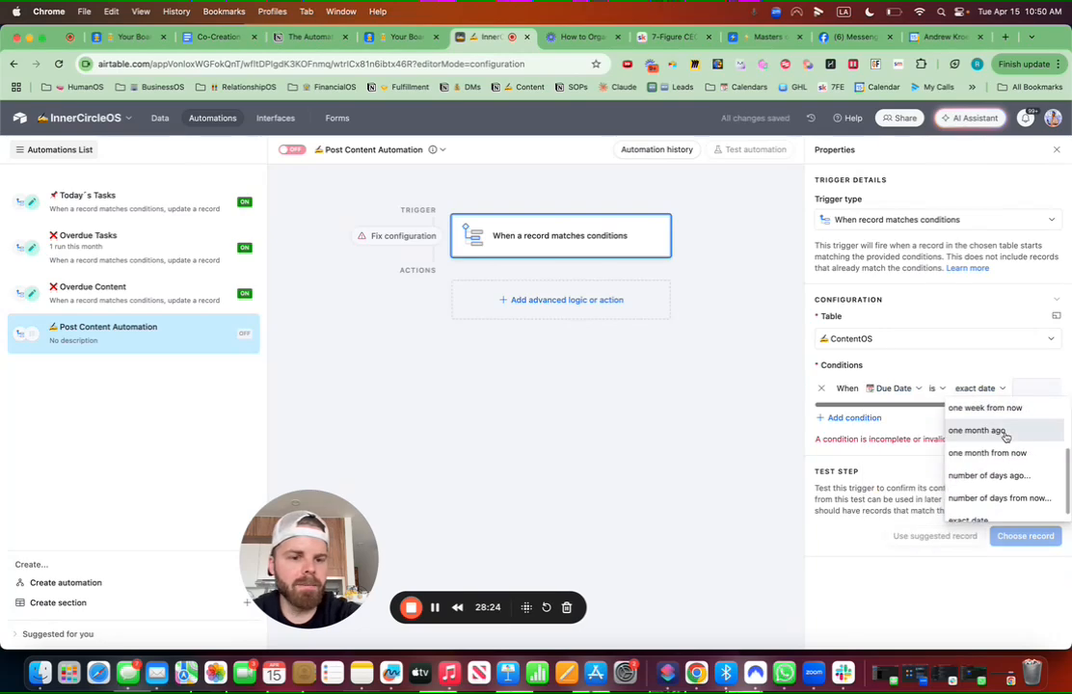
scroll(1006, 437, up, 3)
click(975, 409)
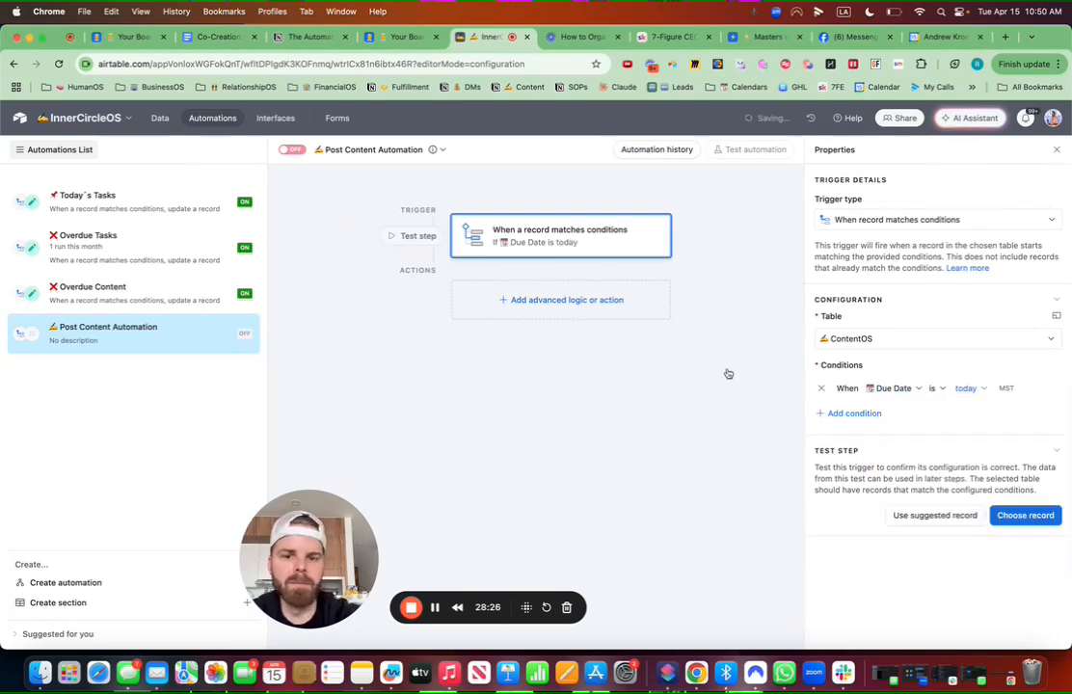
click(575, 302)
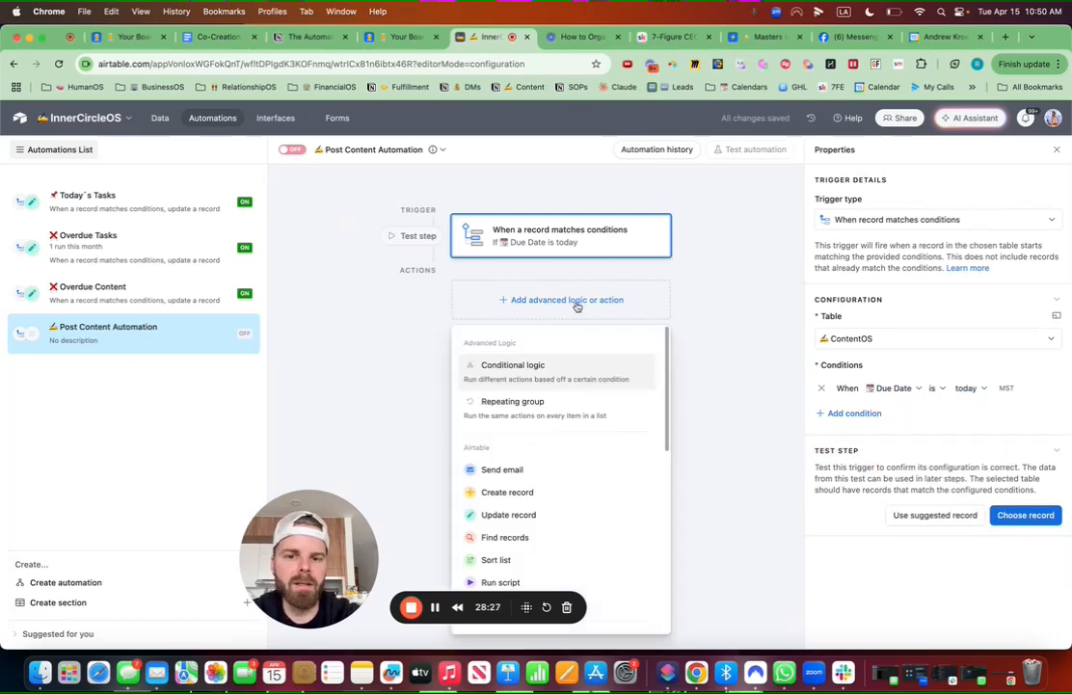
Step: Add a Create record action for the Tasks table and choose its Task field
click(520, 492)
click(864, 428)
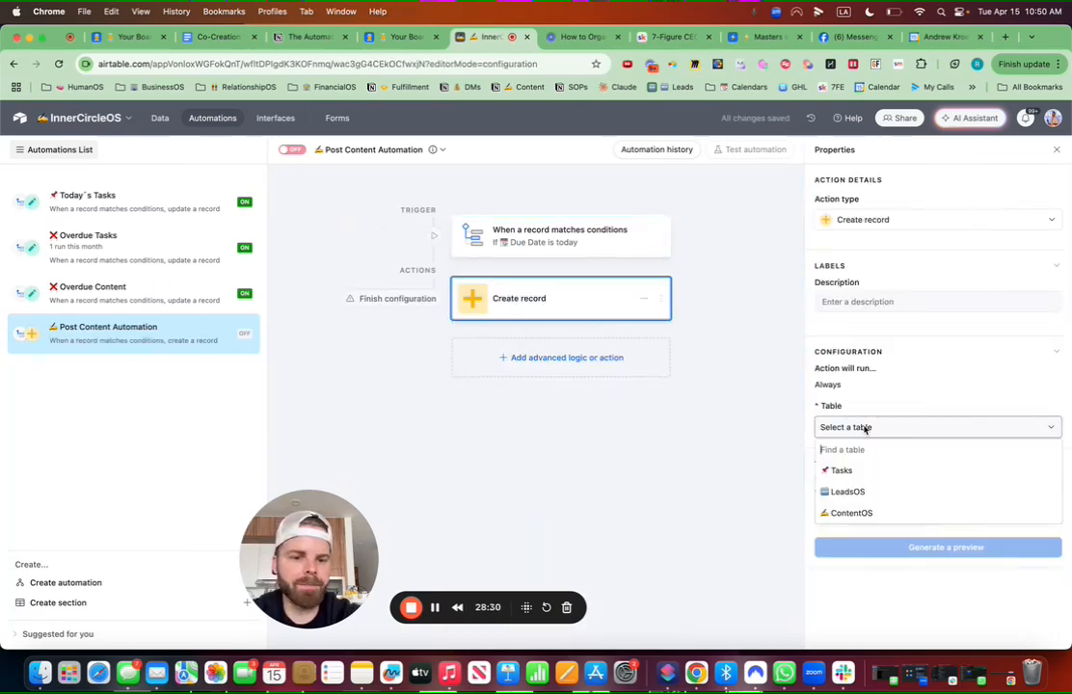
text(tas)
click(836, 470)
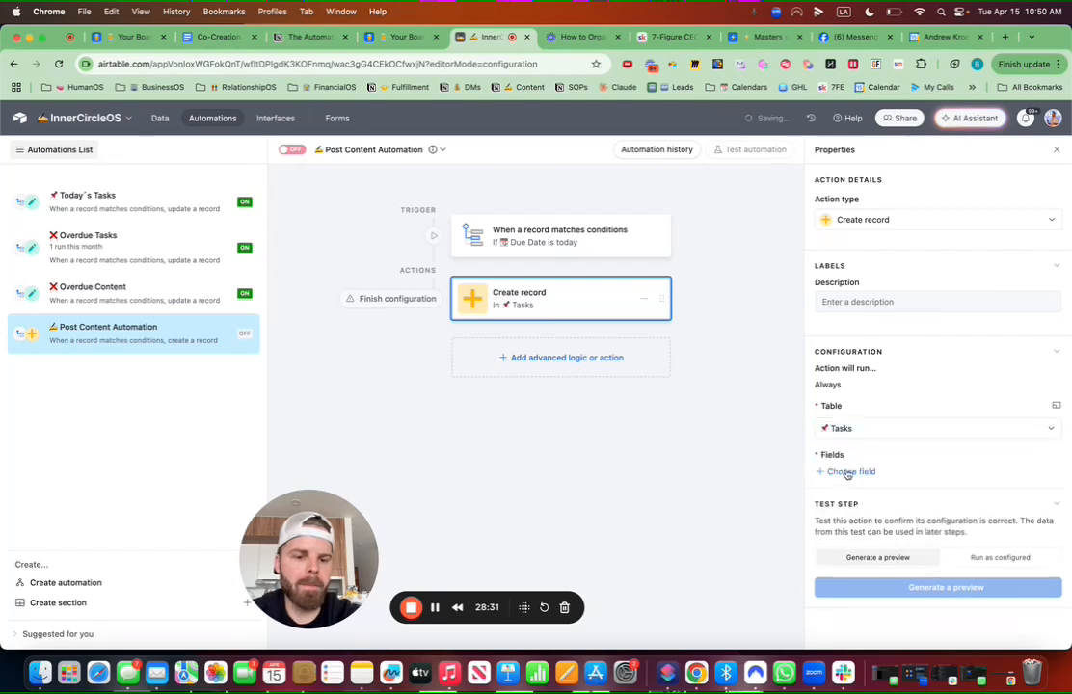
click(852, 472)
click(854, 516)
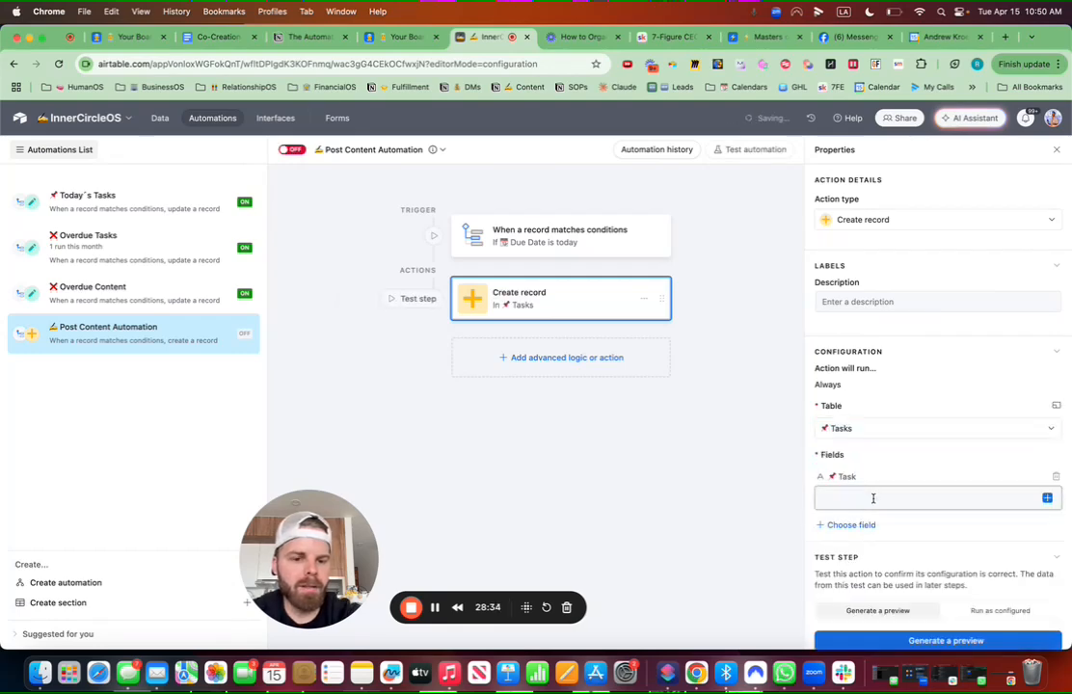
Step: Set the Task name to 'Post - {Upload Location} - {Title}' from the triggering record
text(P)
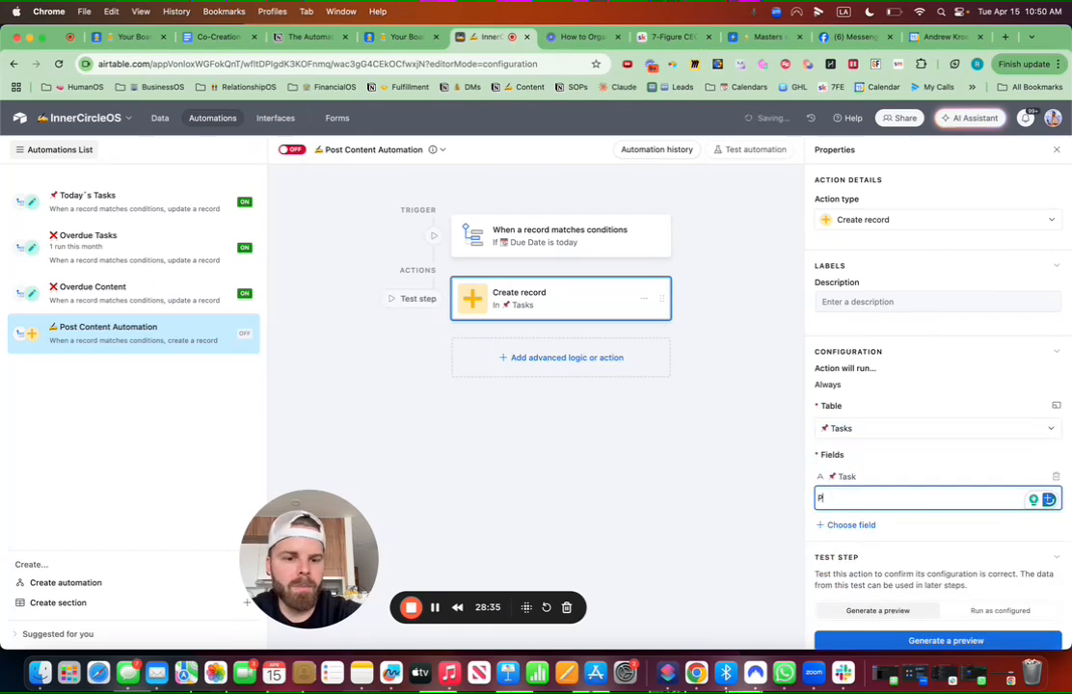
text(ost)
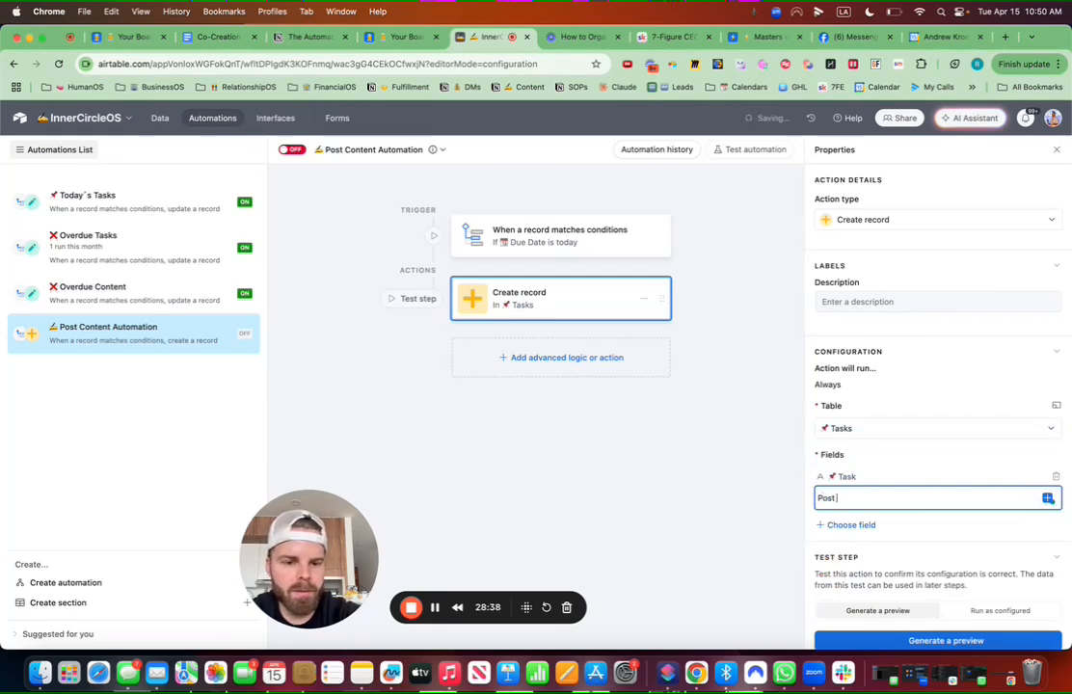
text( -)
click(1048, 500)
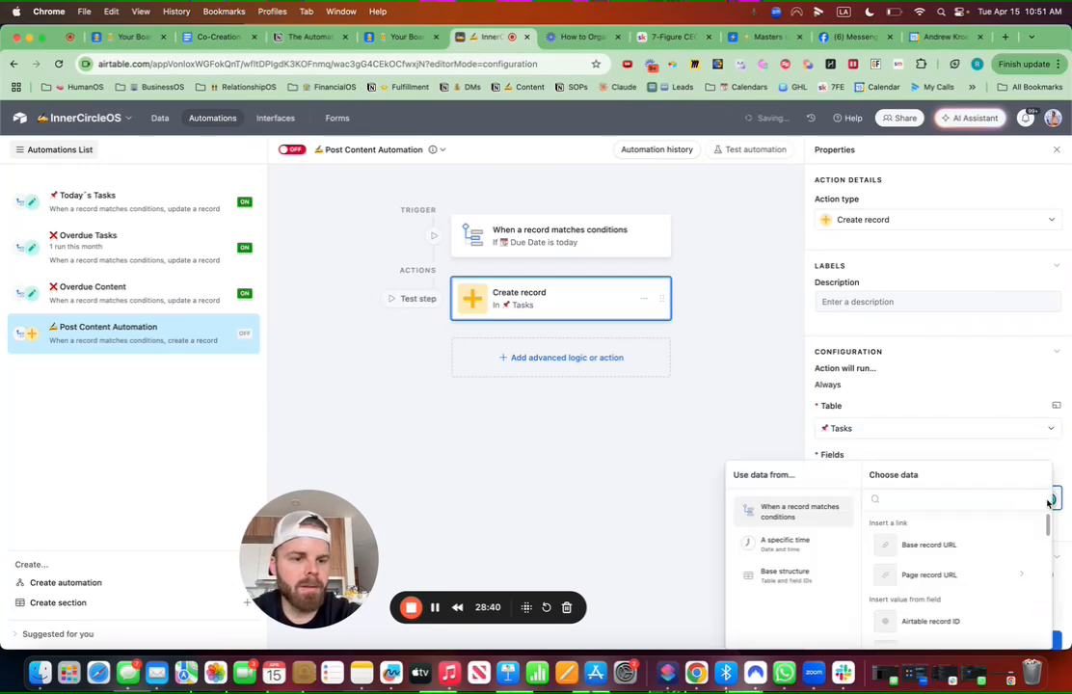
text(up)
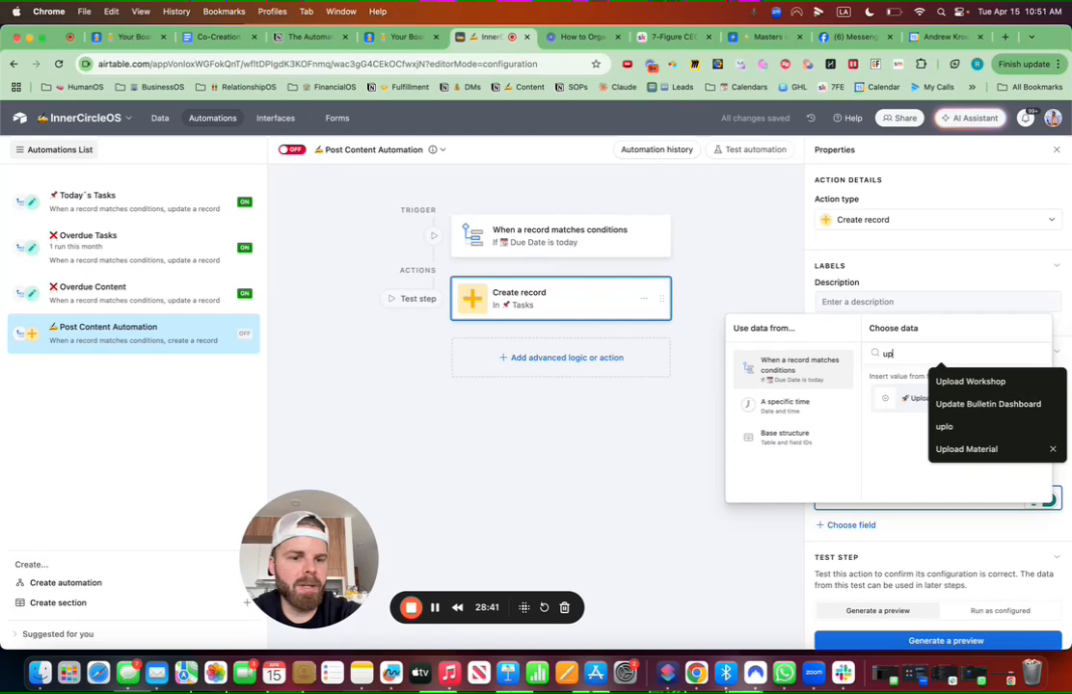
click(908, 400)
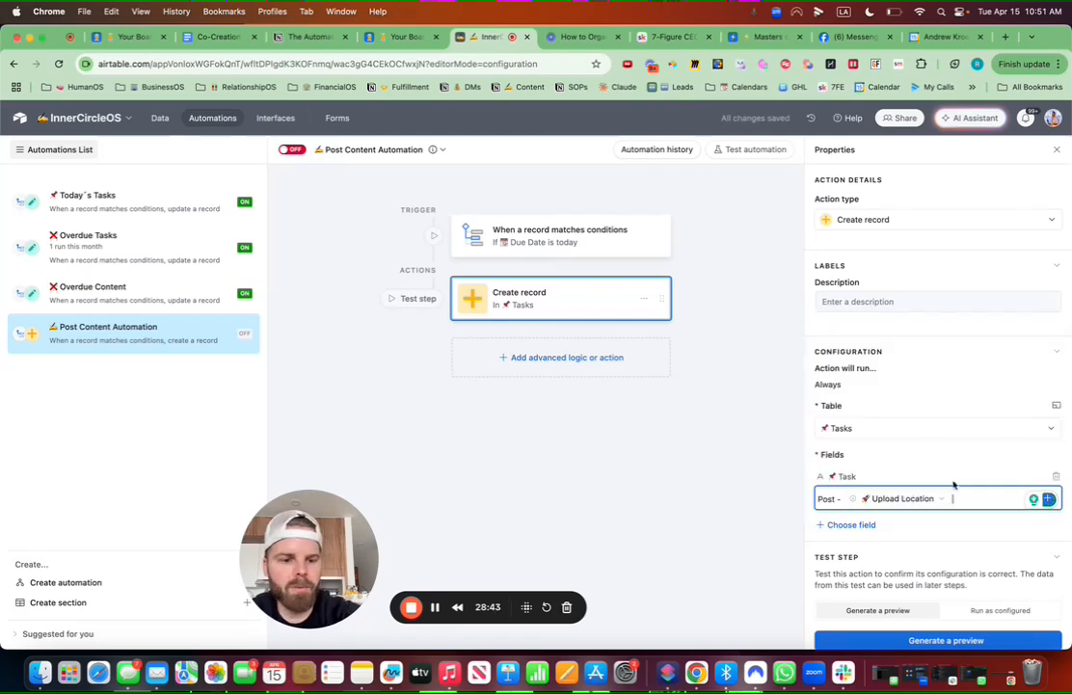
text(-)
click(1049, 500)
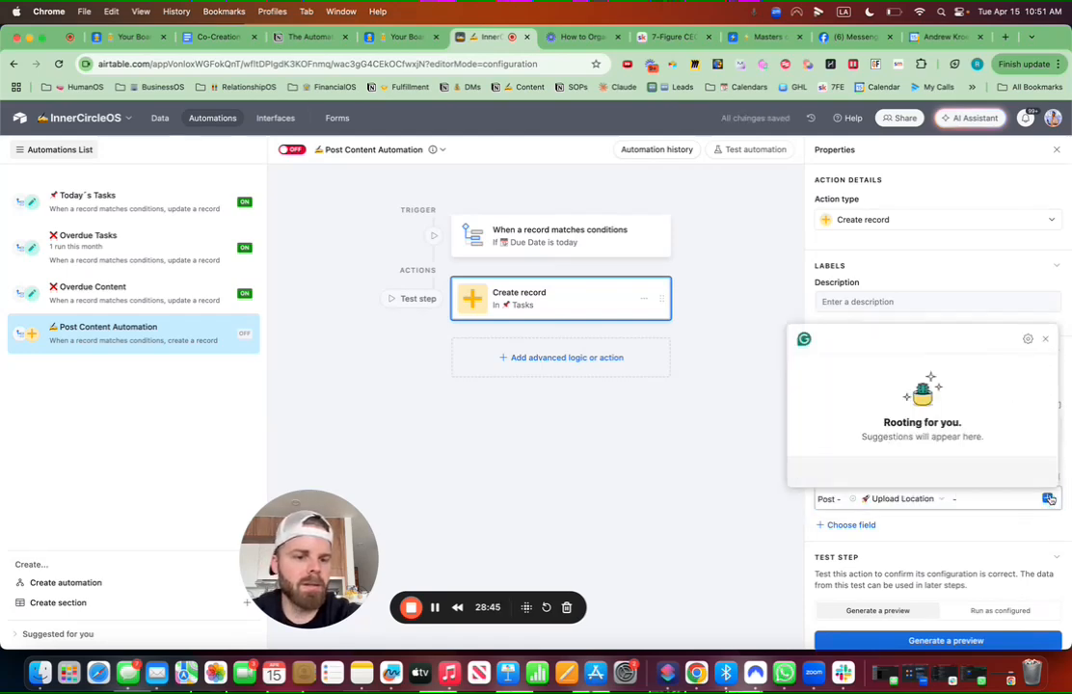
click(1044, 339)
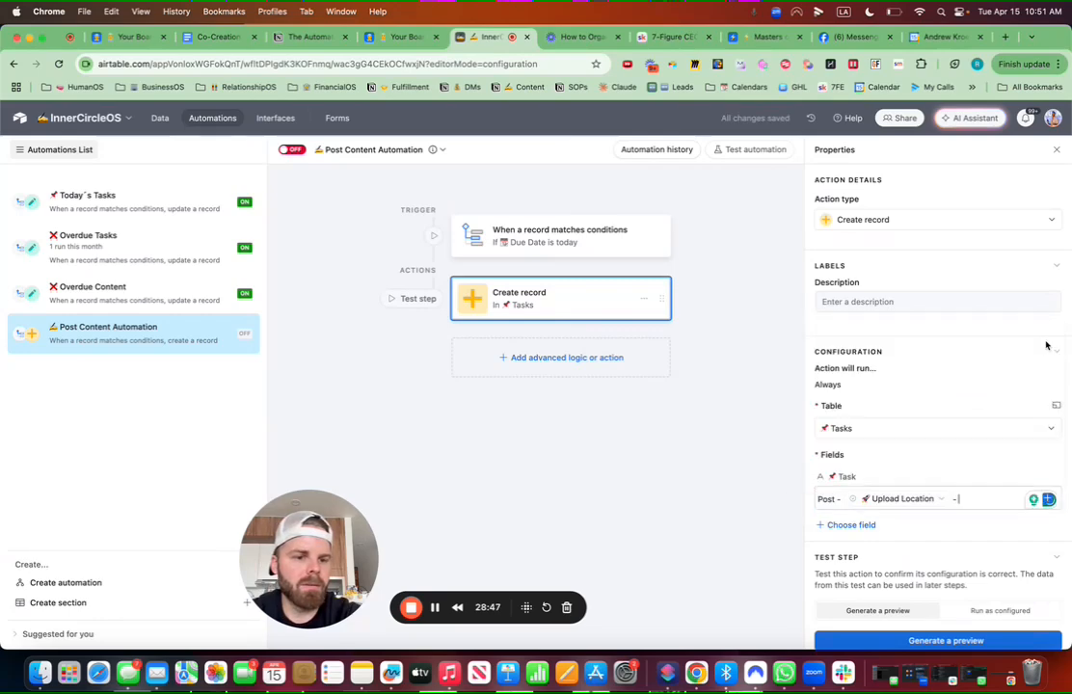
click(1049, 500)
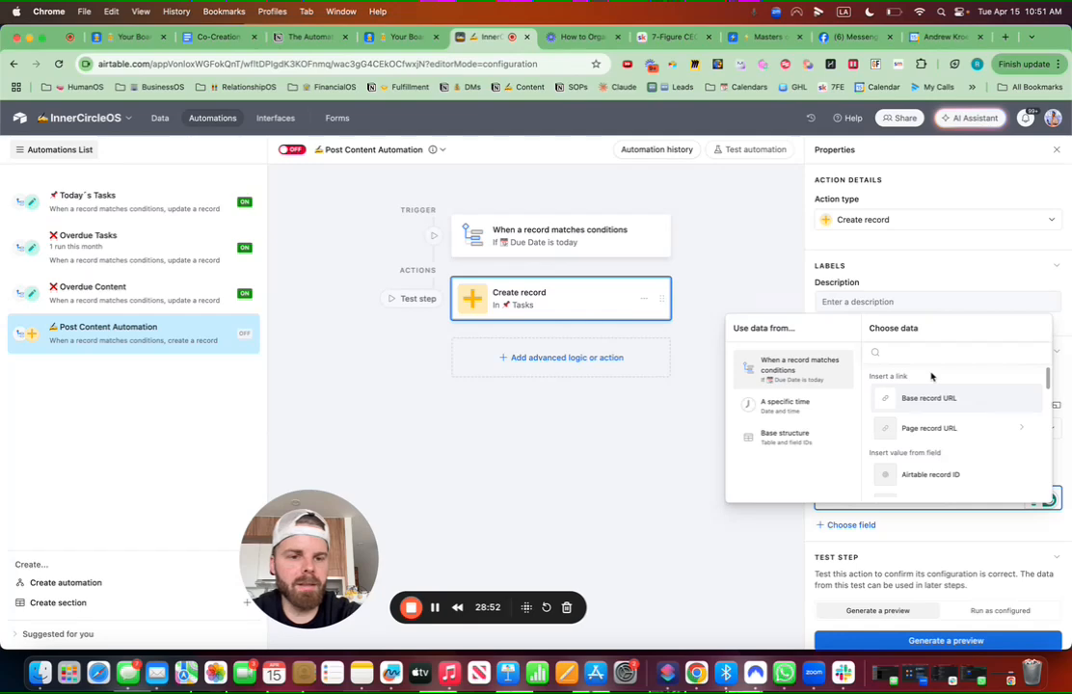
text(title)
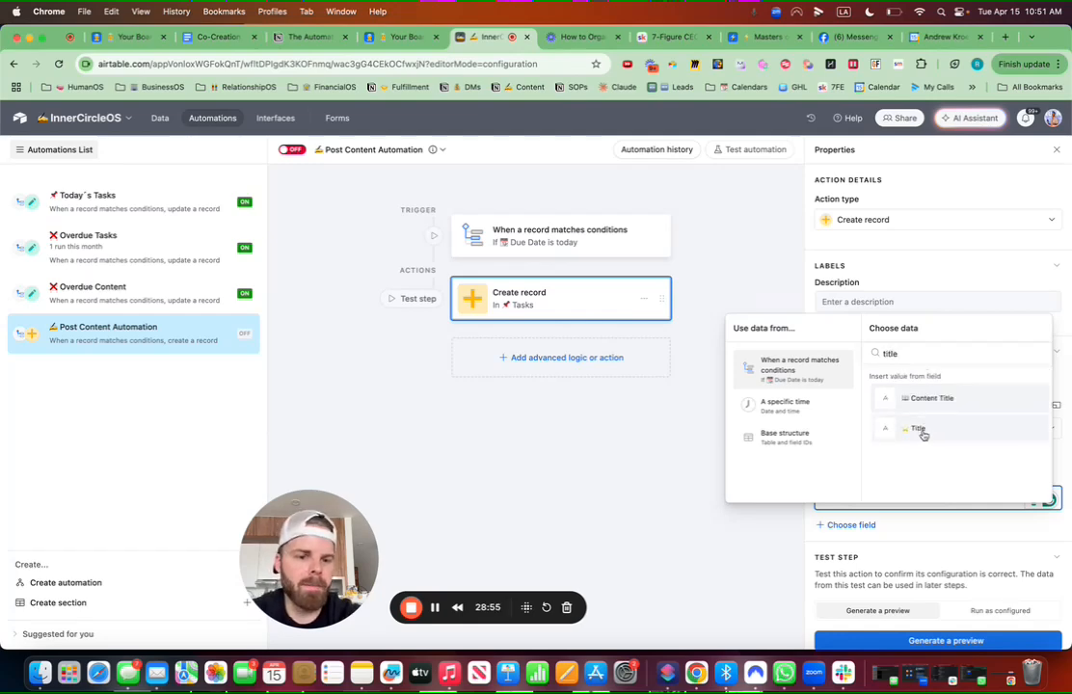
click(922, 435)
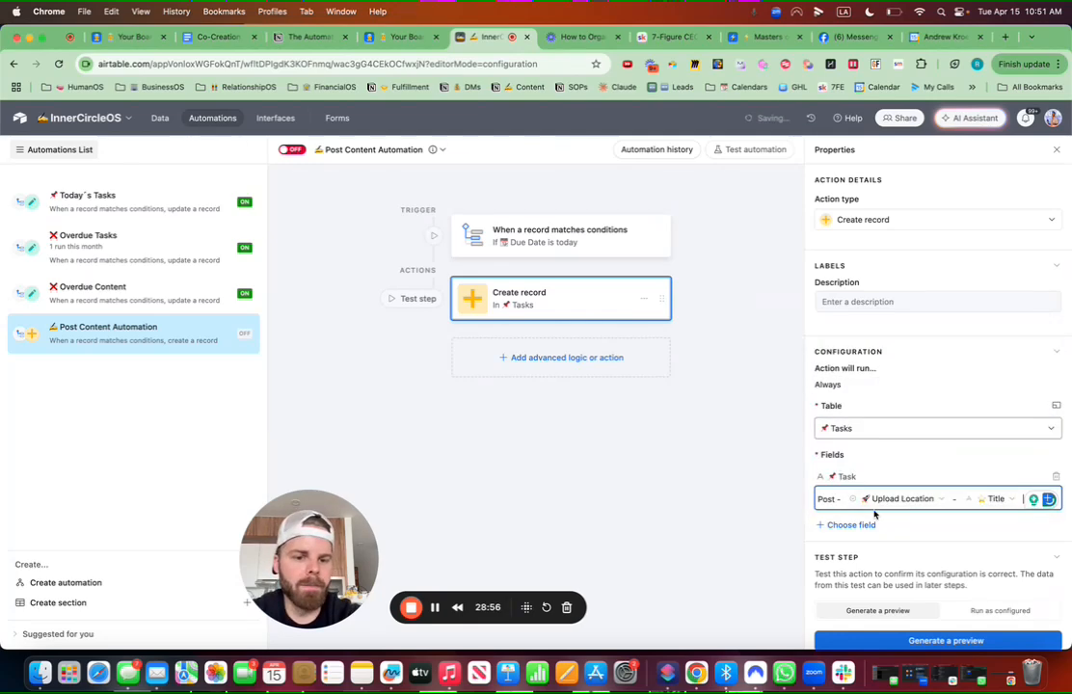
Step: Fill the task's Responsible field dynamically with the record's Responsible ID
click(849, 525)
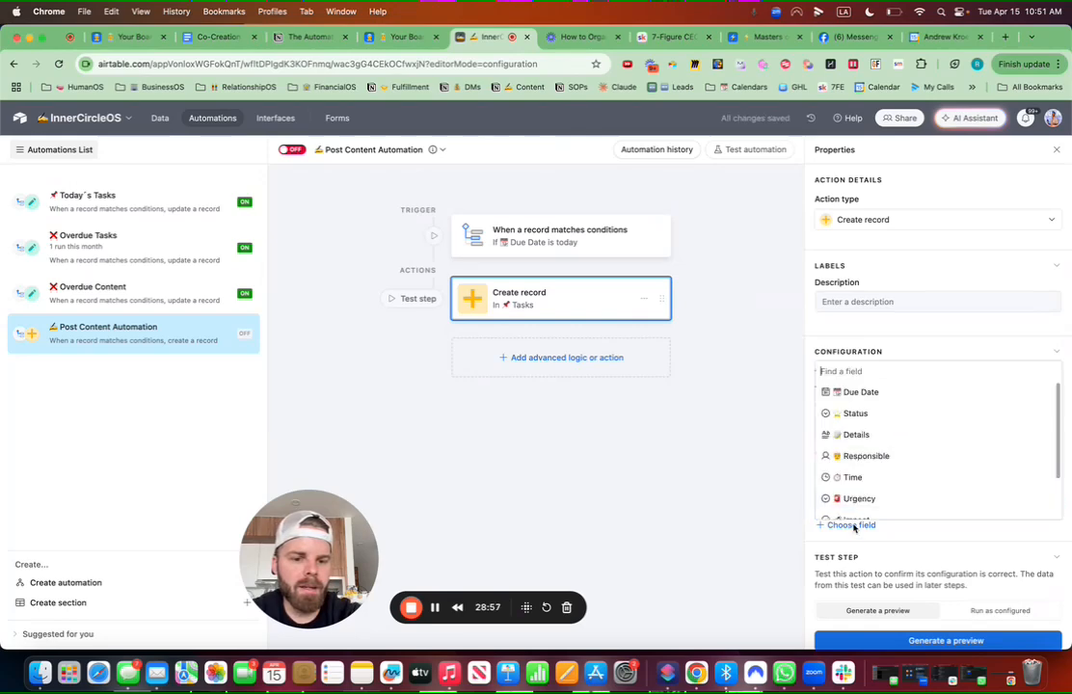
click(879, 459)
click(865, 555)
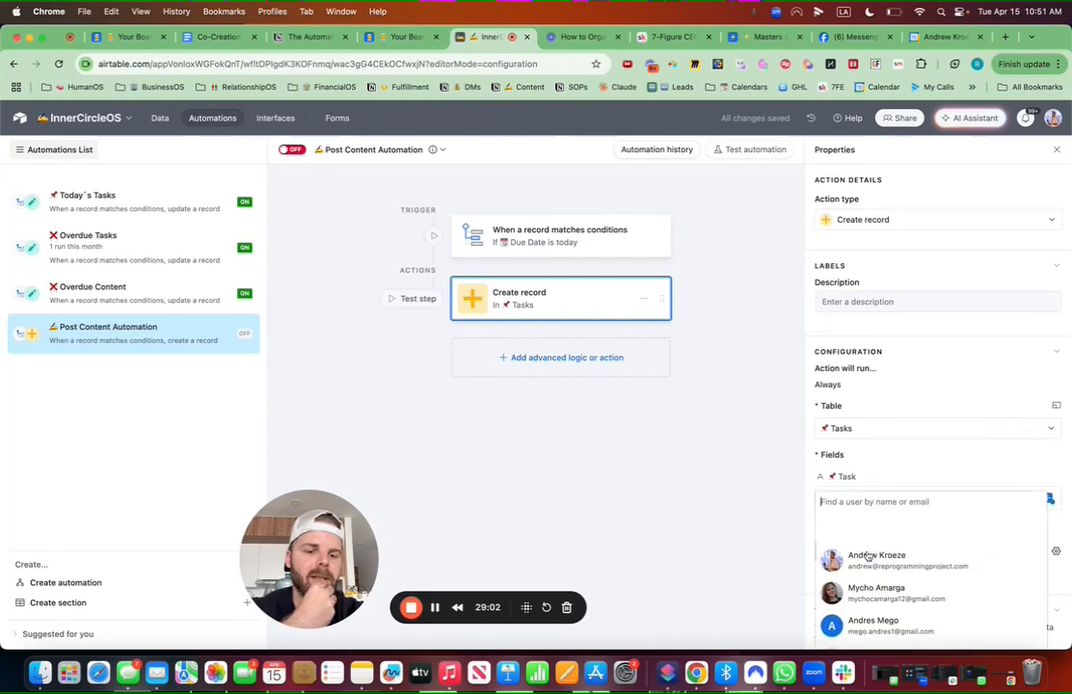
click(1056, 553)
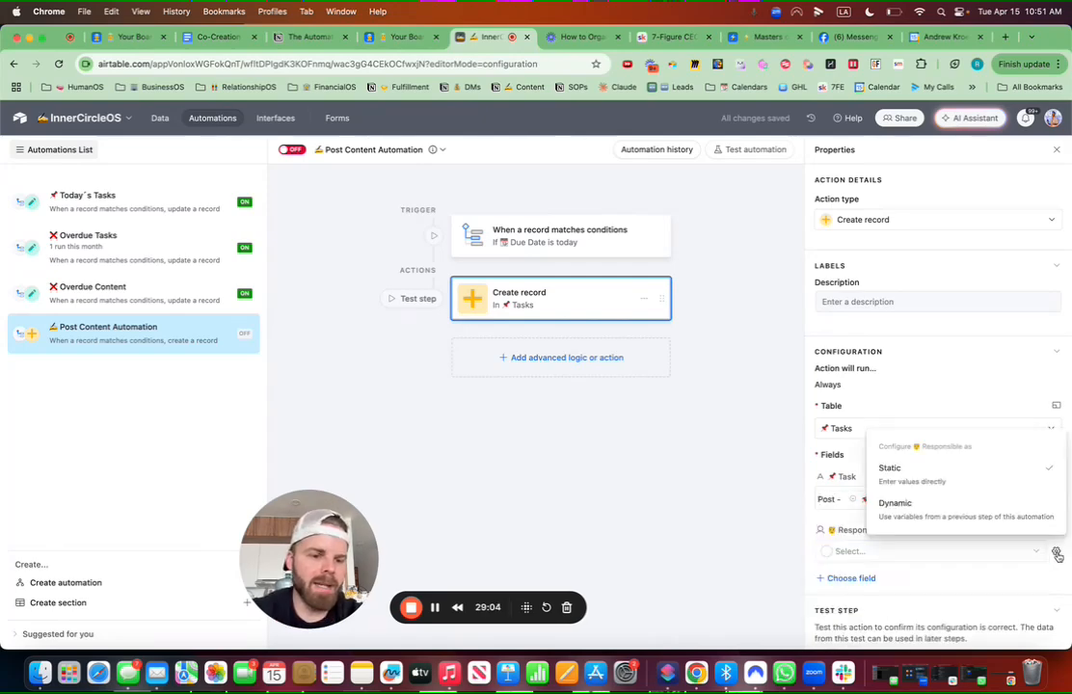
click(992, 518)
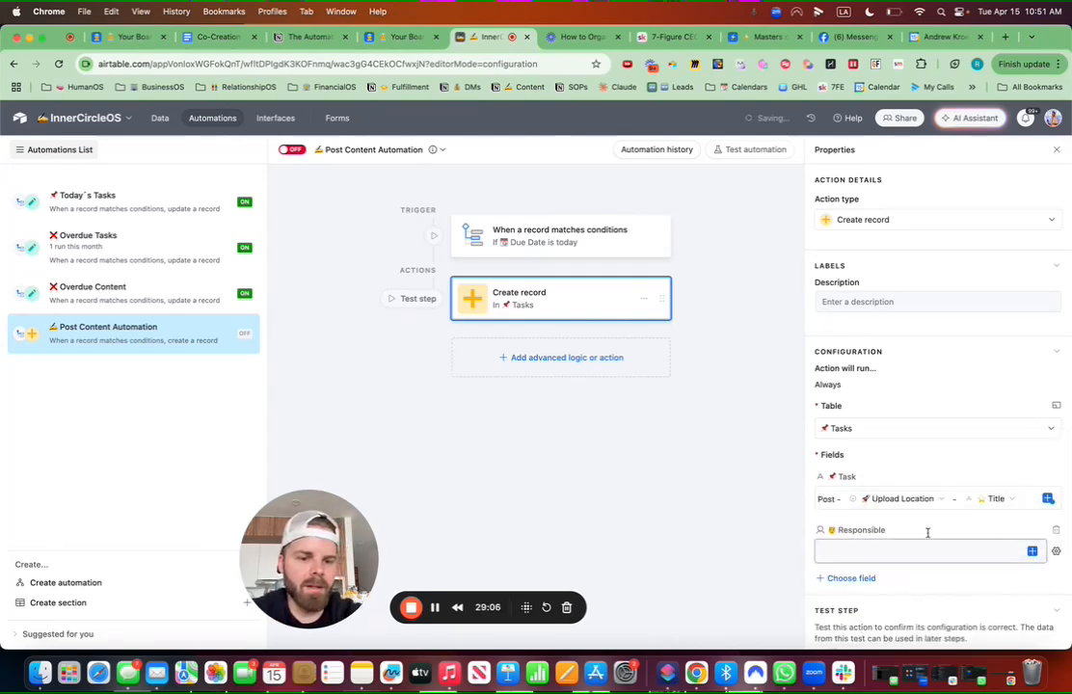
click(1033, 553)
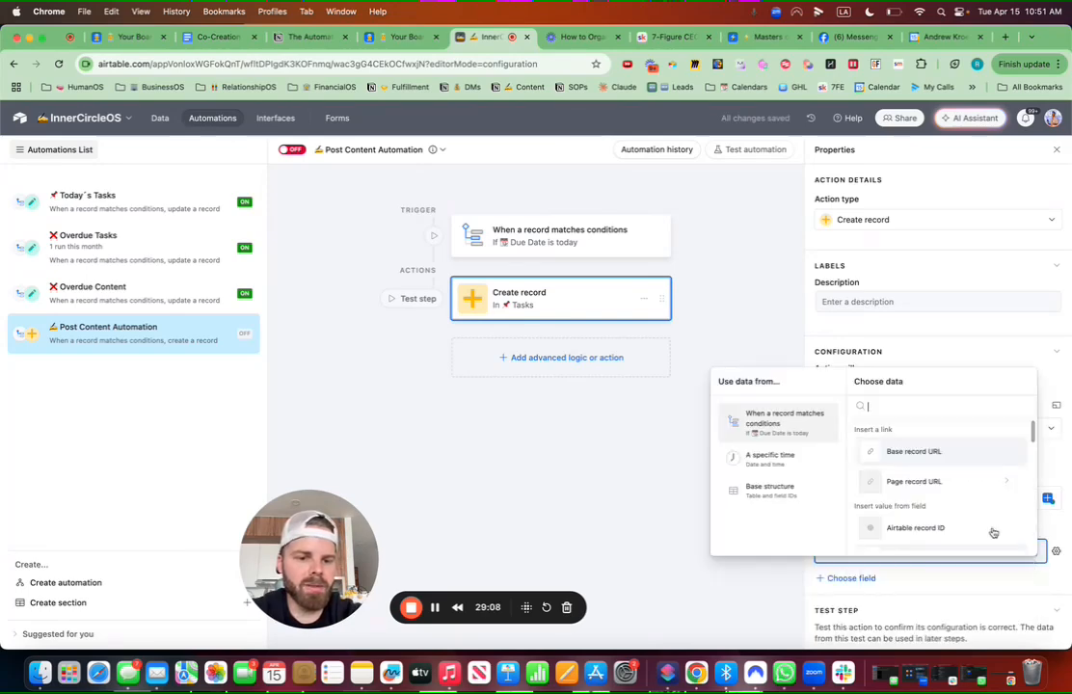
text(respon)
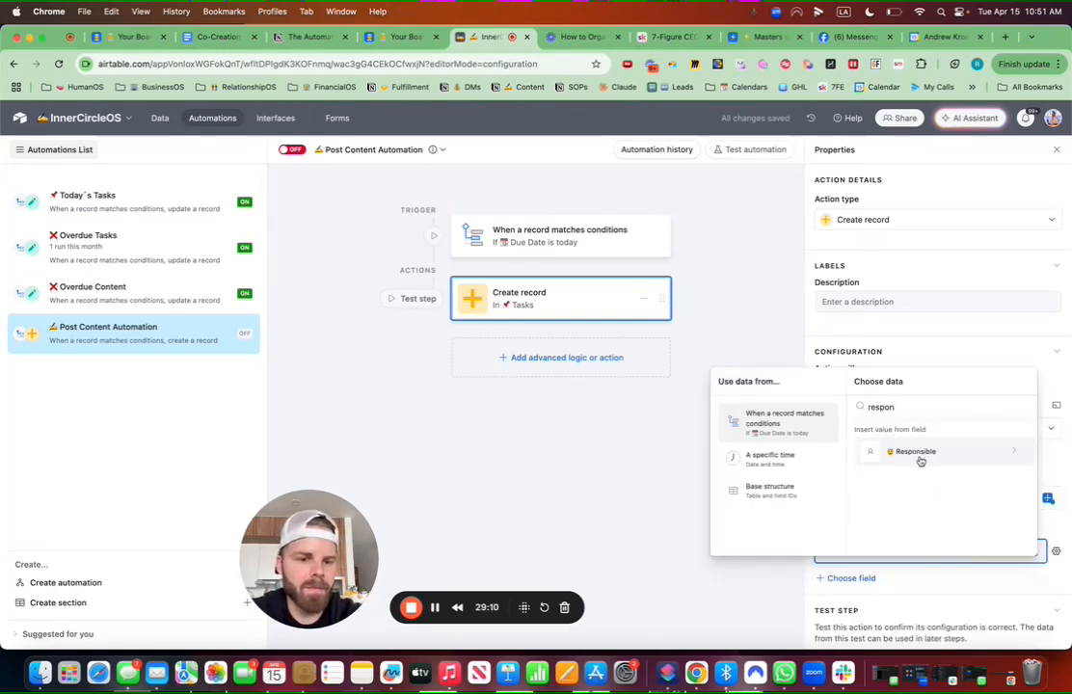
click(919, 460)
click(915, 460)
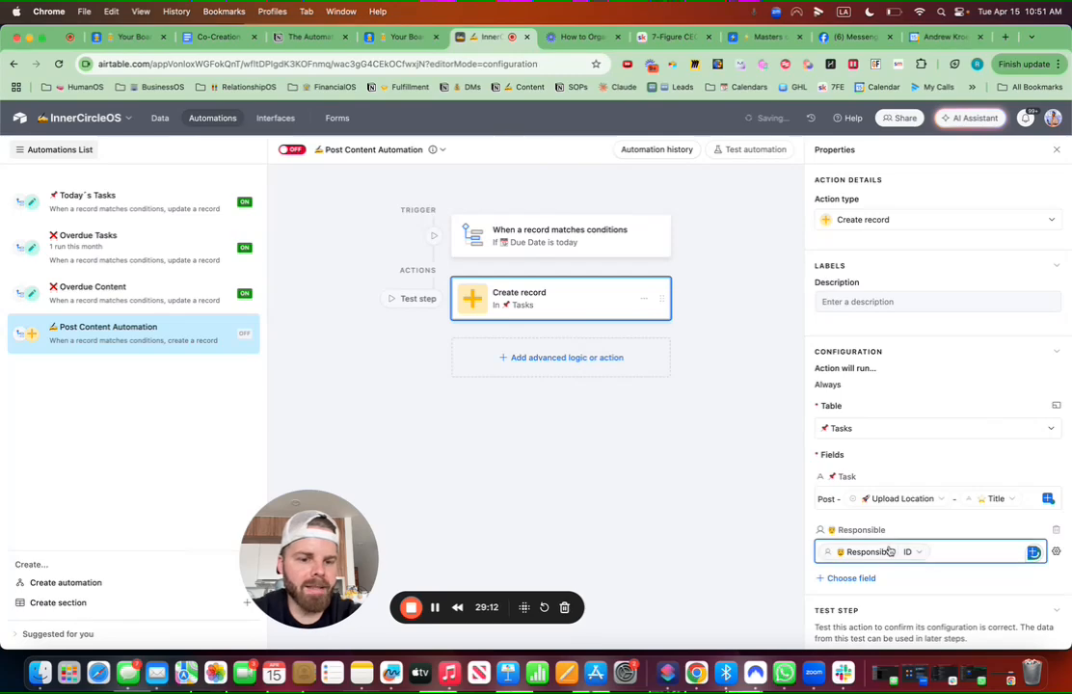
scroll(906, 483, down, 1)
Step: Fill the task's Details field with the base record URL
click(853, 515)
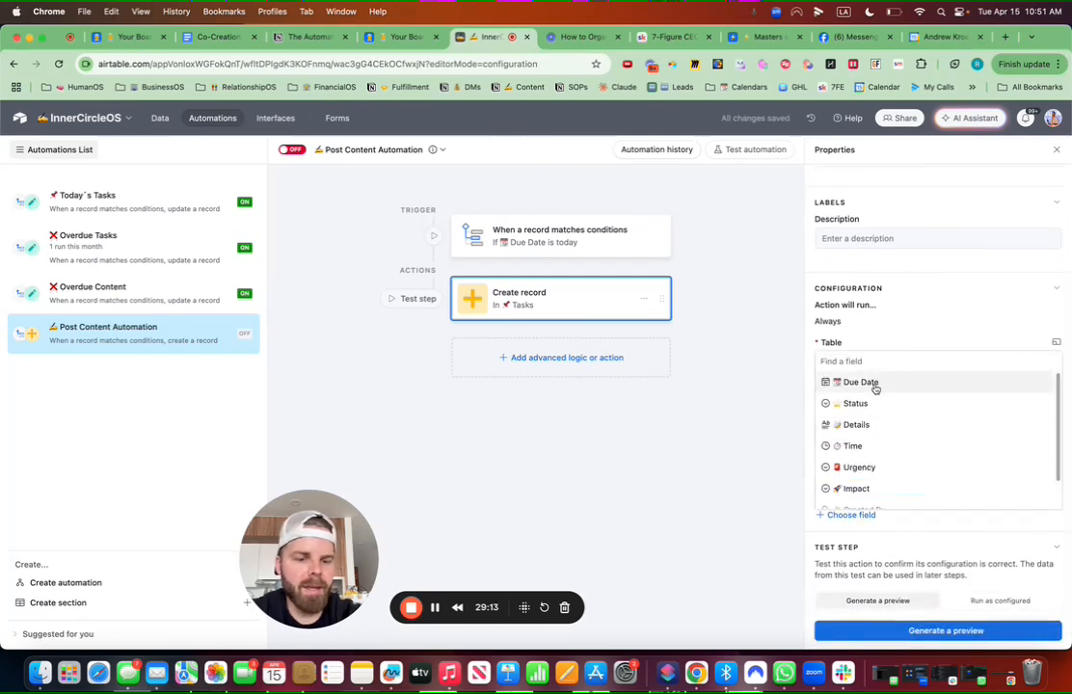
click(857, 426)
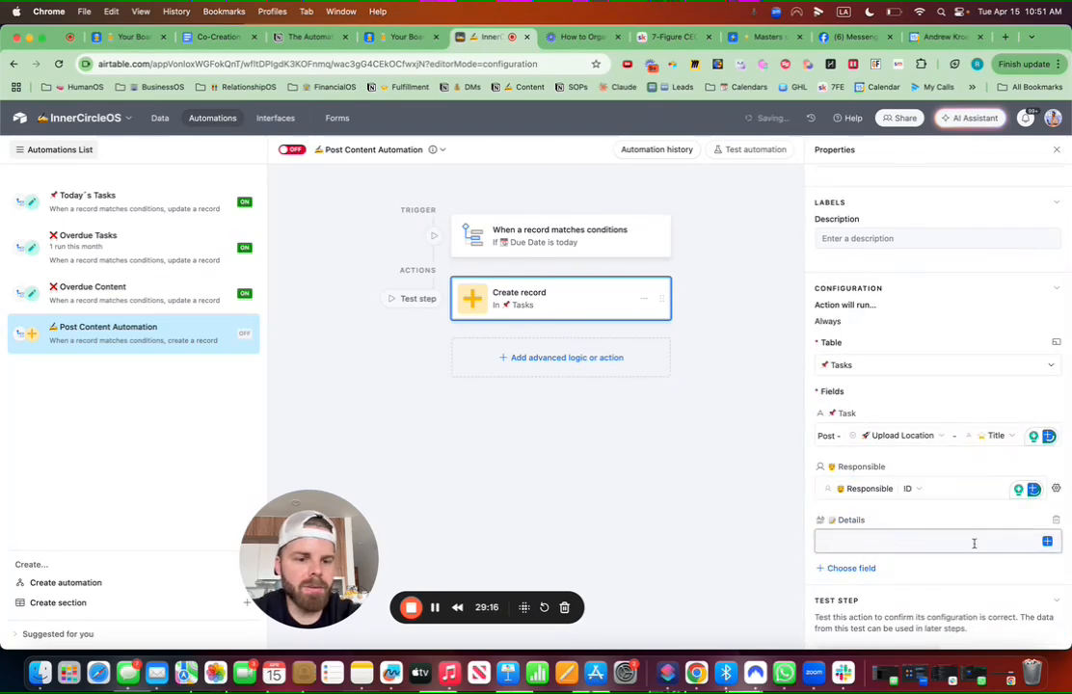
click(1048, 543)
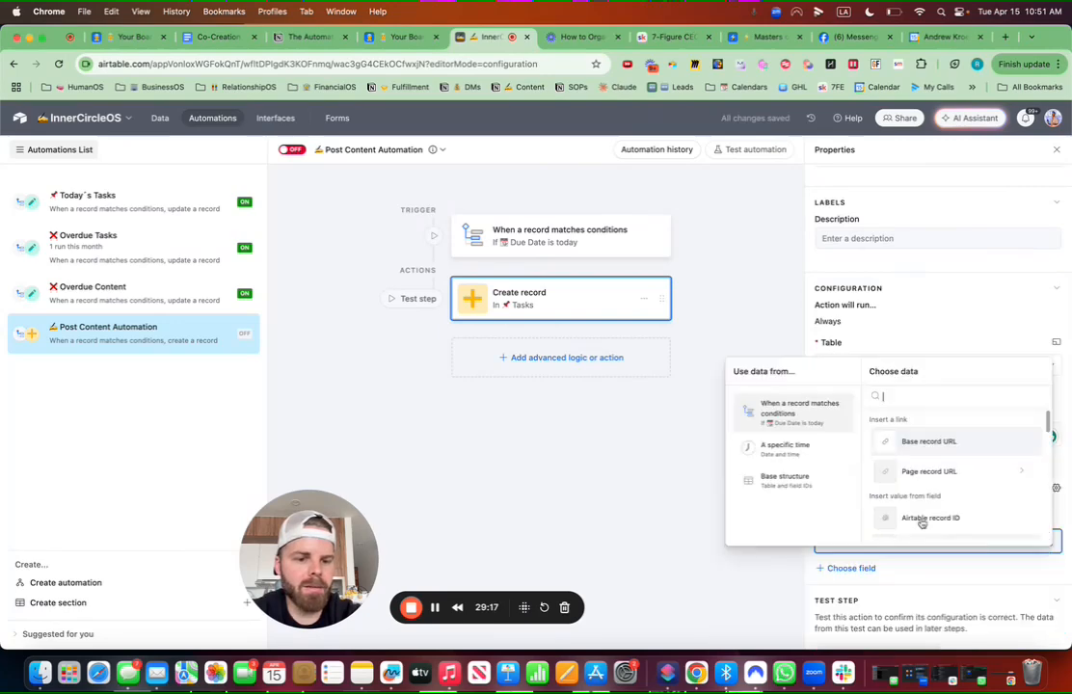
click(925, 442)
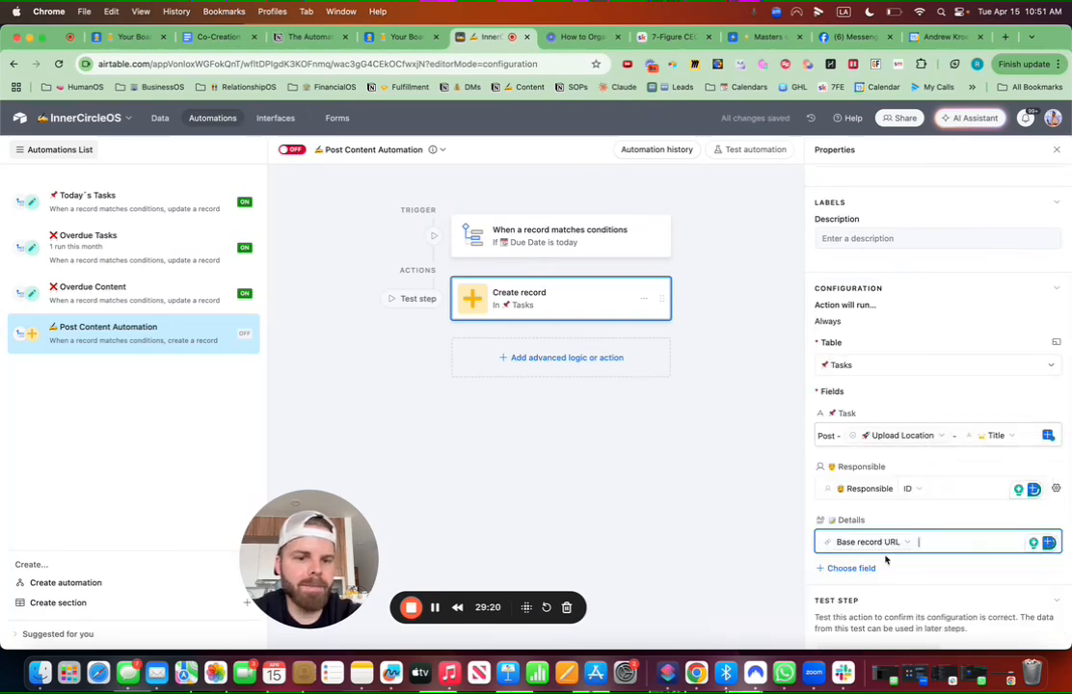
scroll(888, 559, up, 2)
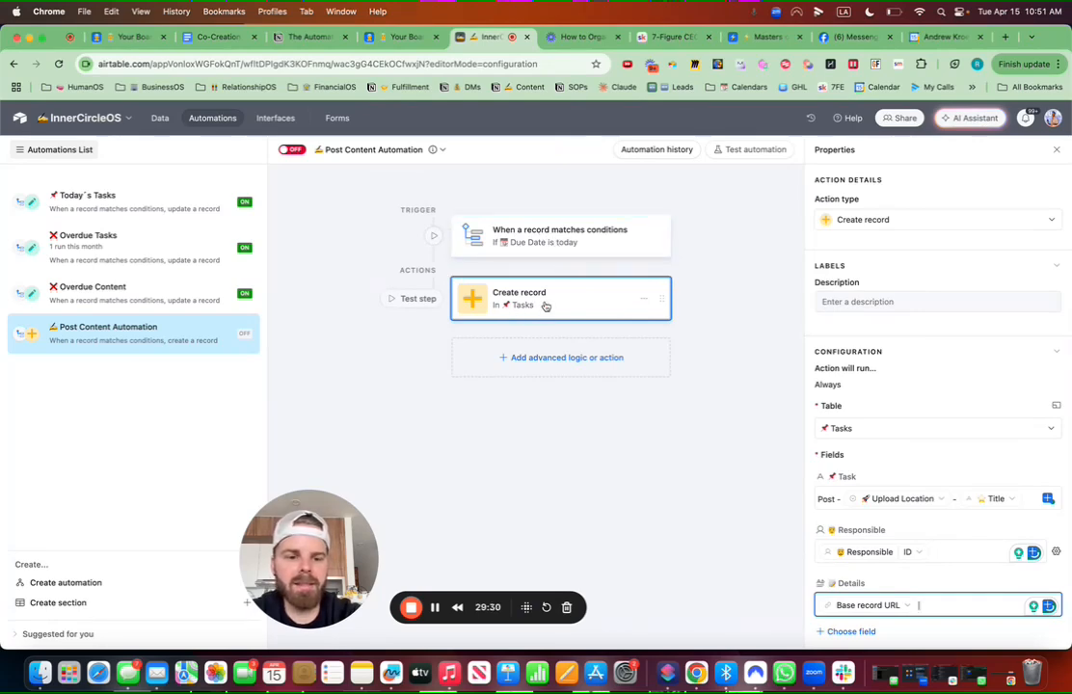
Step: Enable Post Content Automation, return to the ContentOS data, and narrow the Due Date column
click(287, 151)
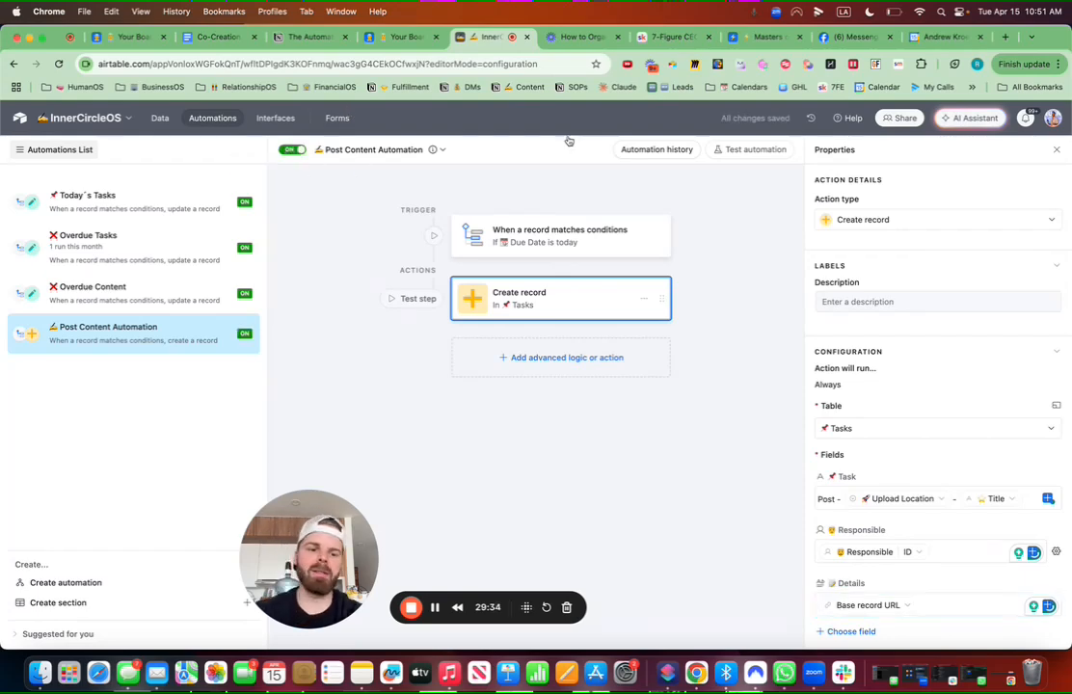
click(159, 120)
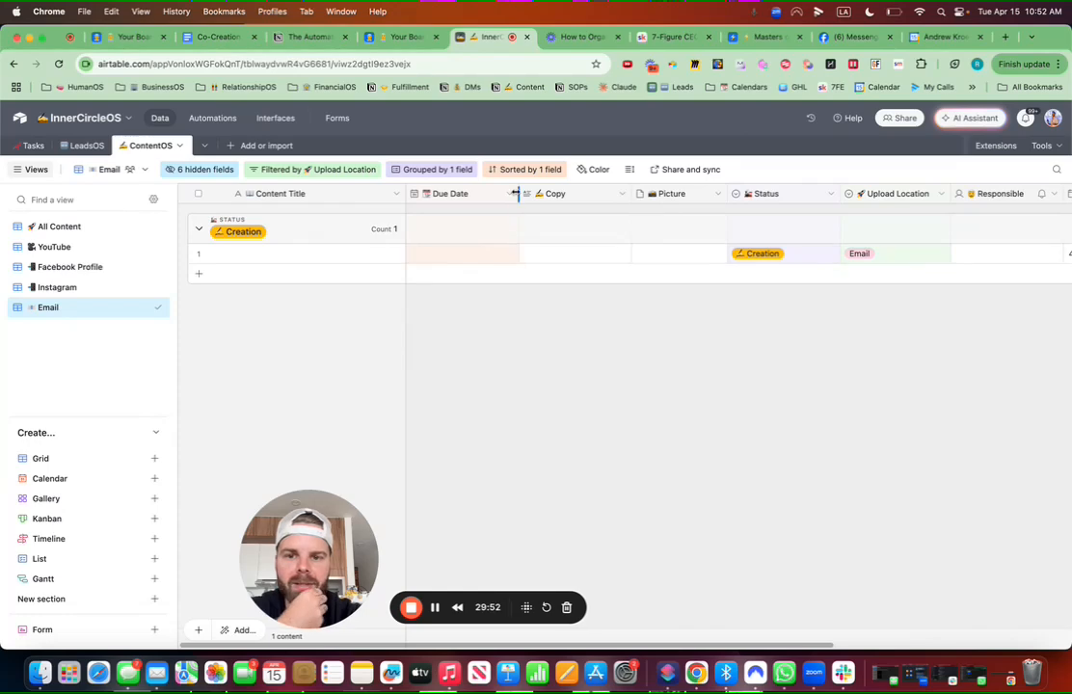
drag(516, 193, 501, 193)
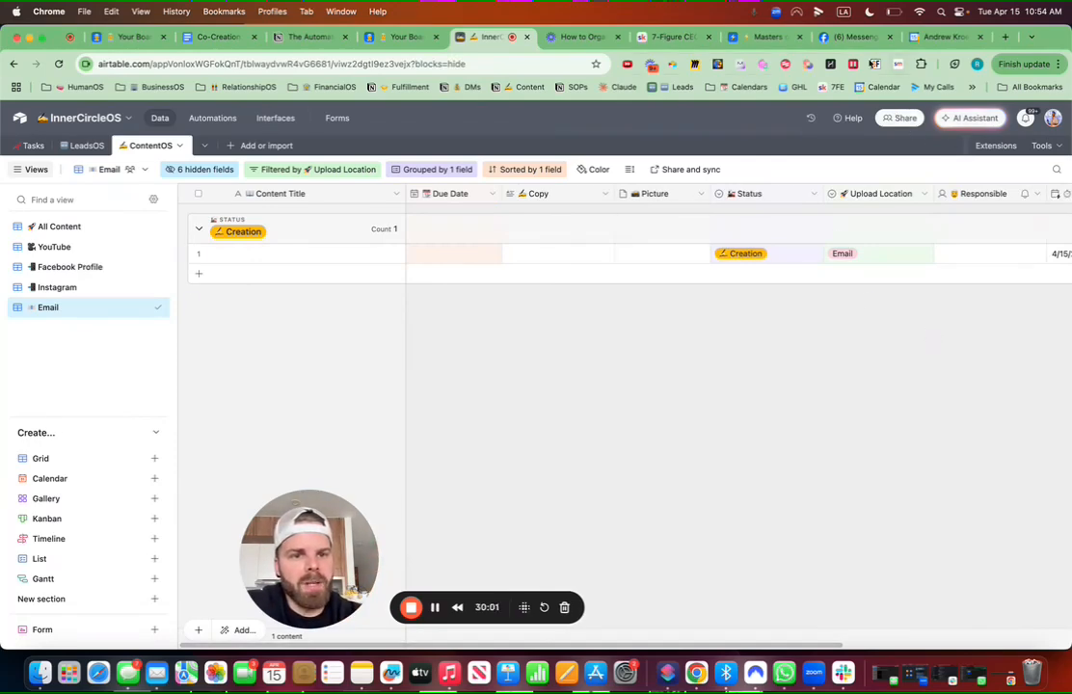
Step: Open the Web Clipper's Add record to Content form, then switch to Facebook Messenger
click(673, 66)
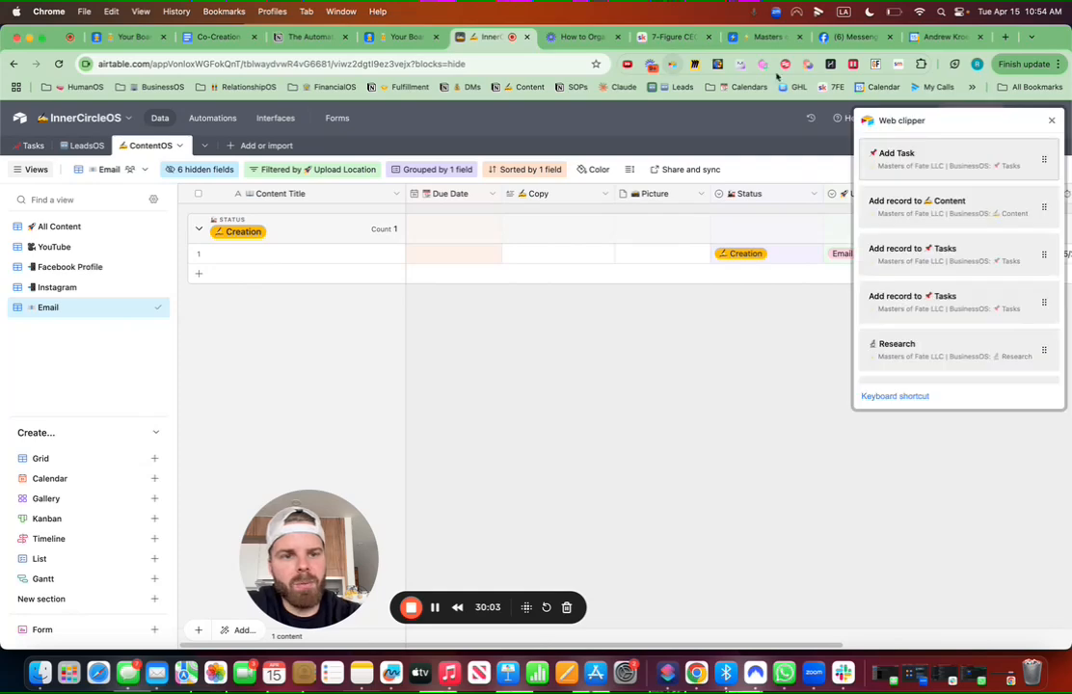
scroll(934, 254, down, 4)
scroll(935, 252, up, 4)
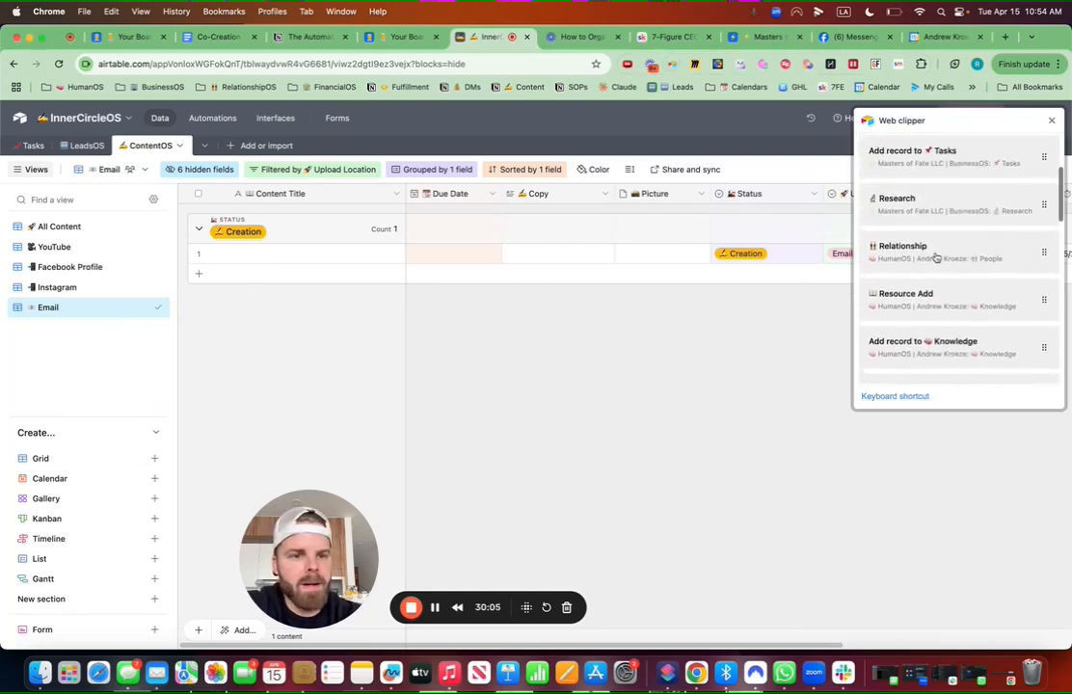
click(945, 204)
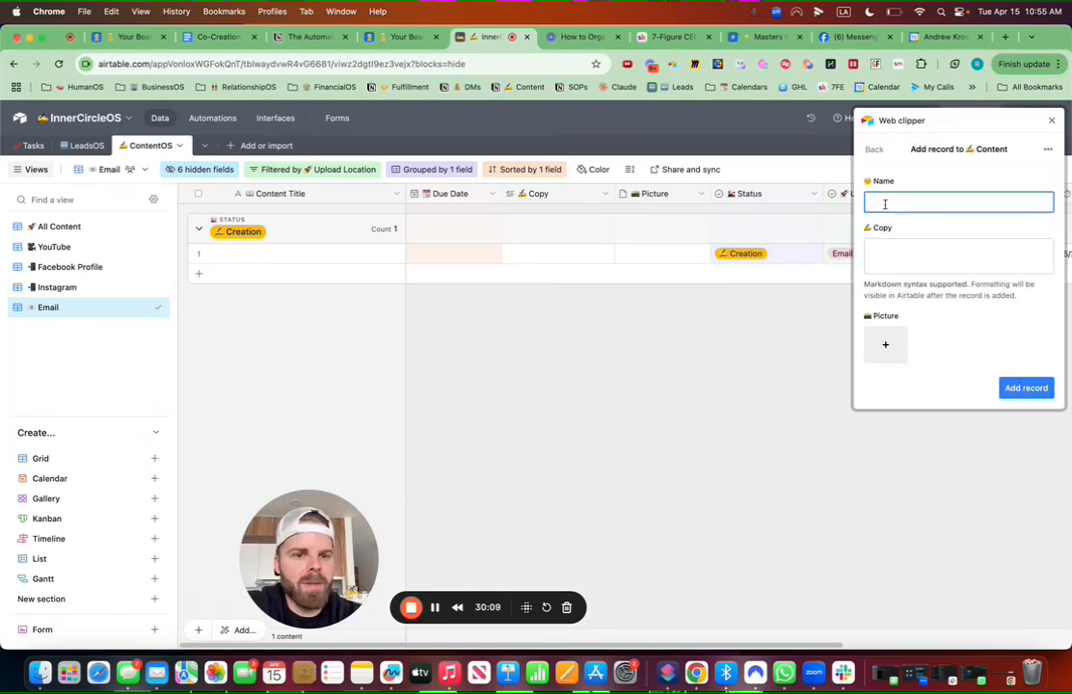
scroll(926, 227, down, 5)
scroll(900, 224, down, 5)
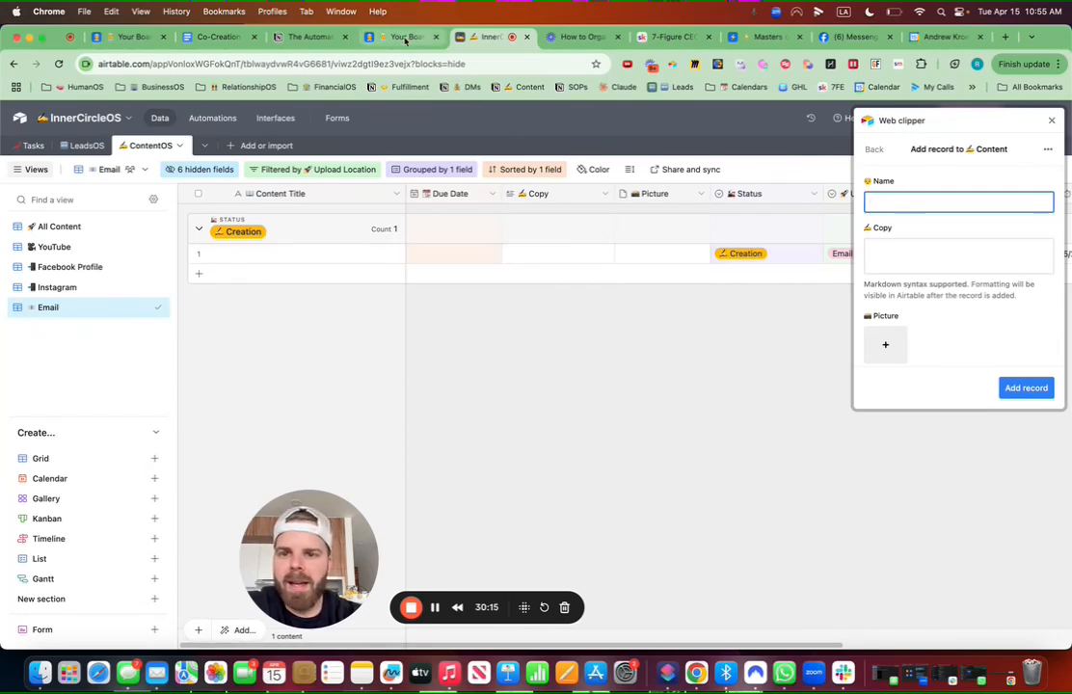
click(849, 38)
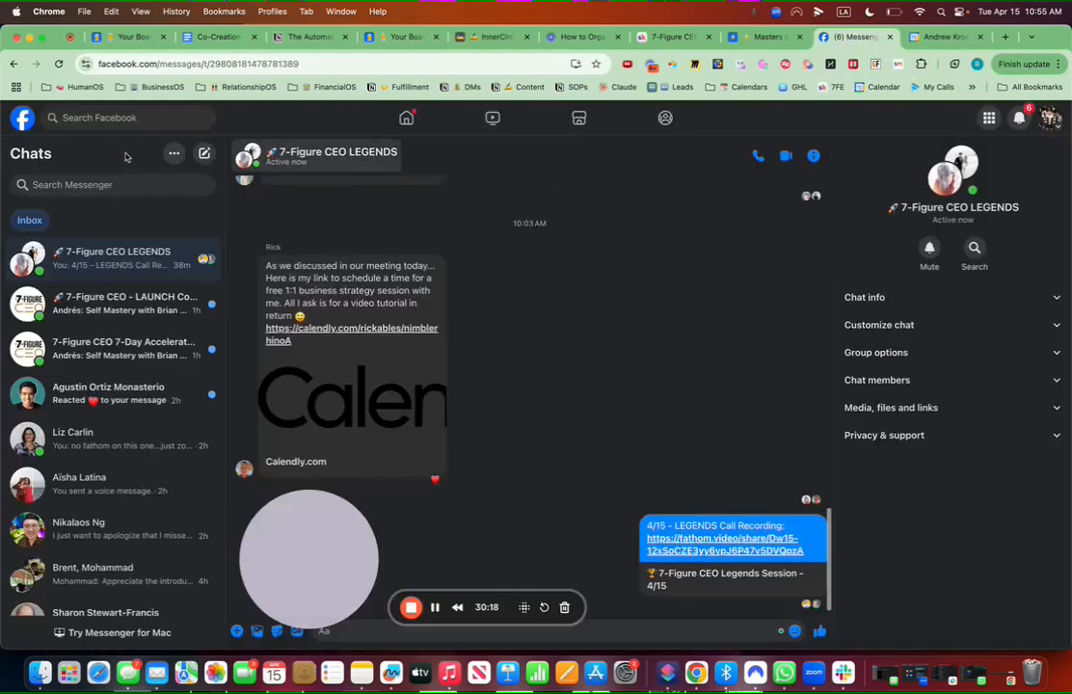
Step: Open a recently searched contact's profile and scroll to the red 'Your fear of looking stupid' post
click(103, 118)
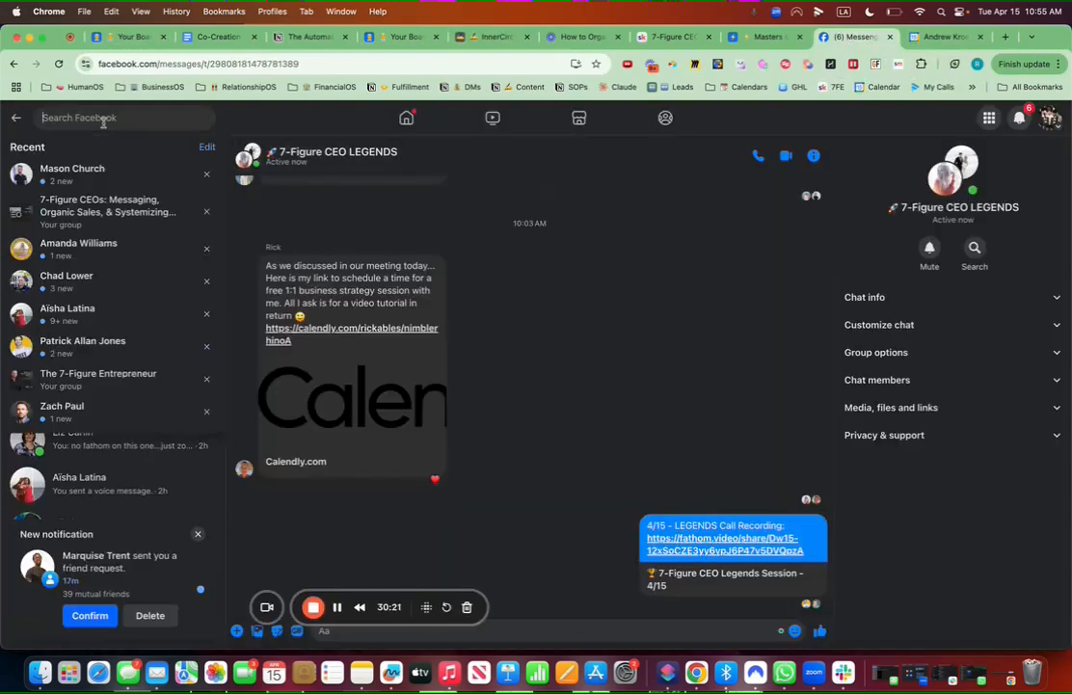
click(86, 174)
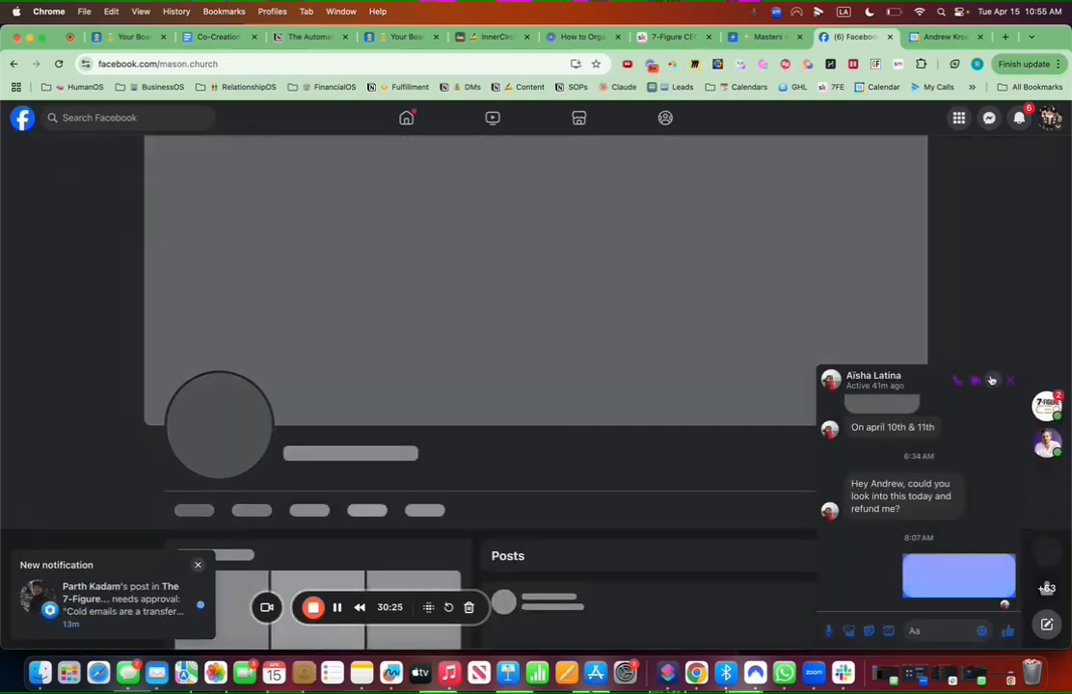
click(993, 380)
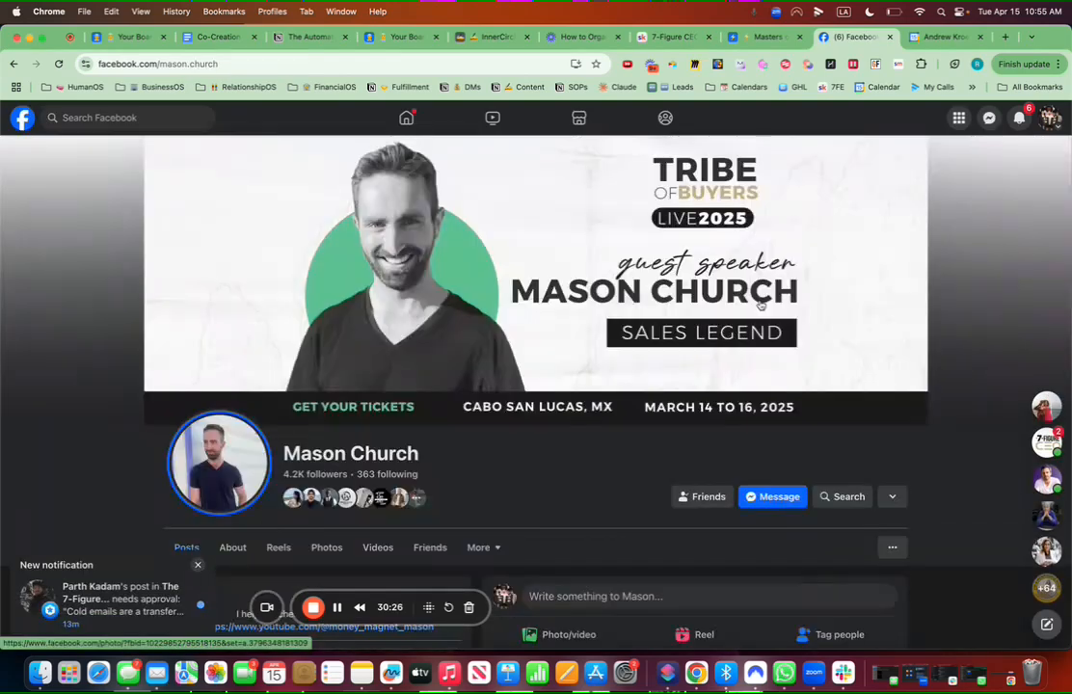
scroll(761, 305, down, 5)
scroll(761, 304, down, 6)
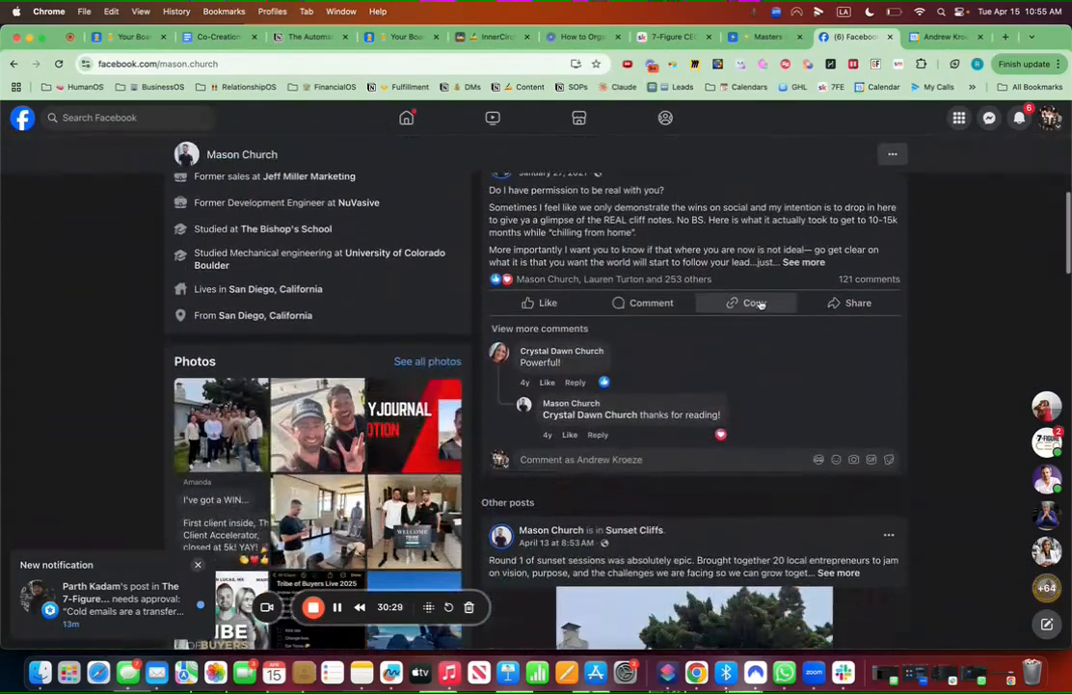
scroll(760, 305, down, 5)
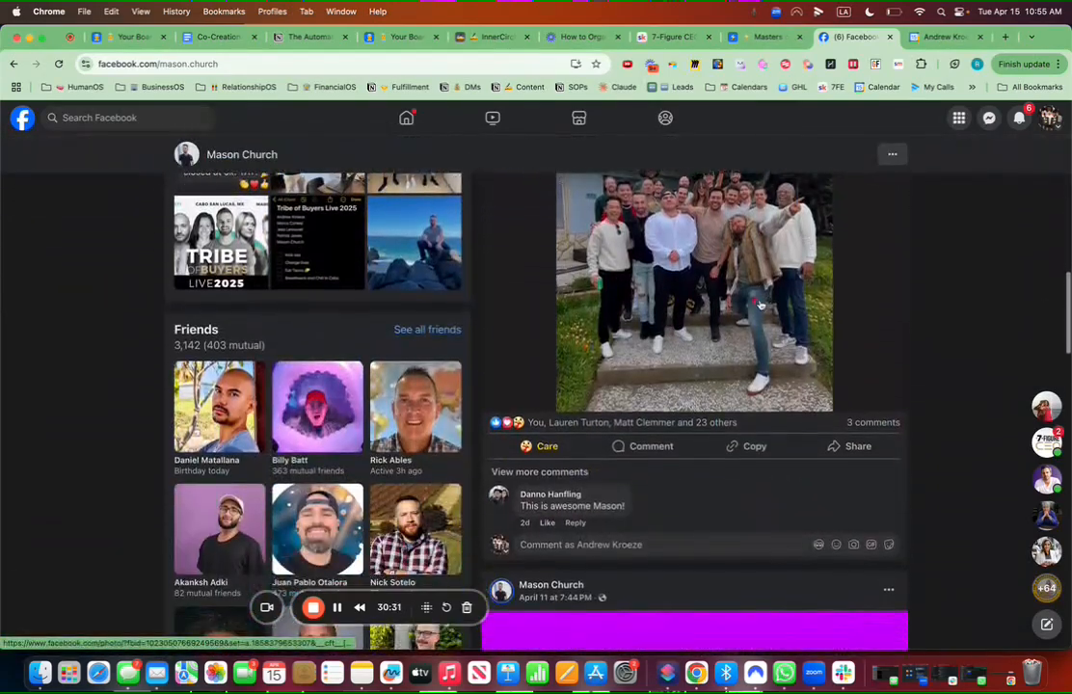
scroll(761, 305, down, 4)
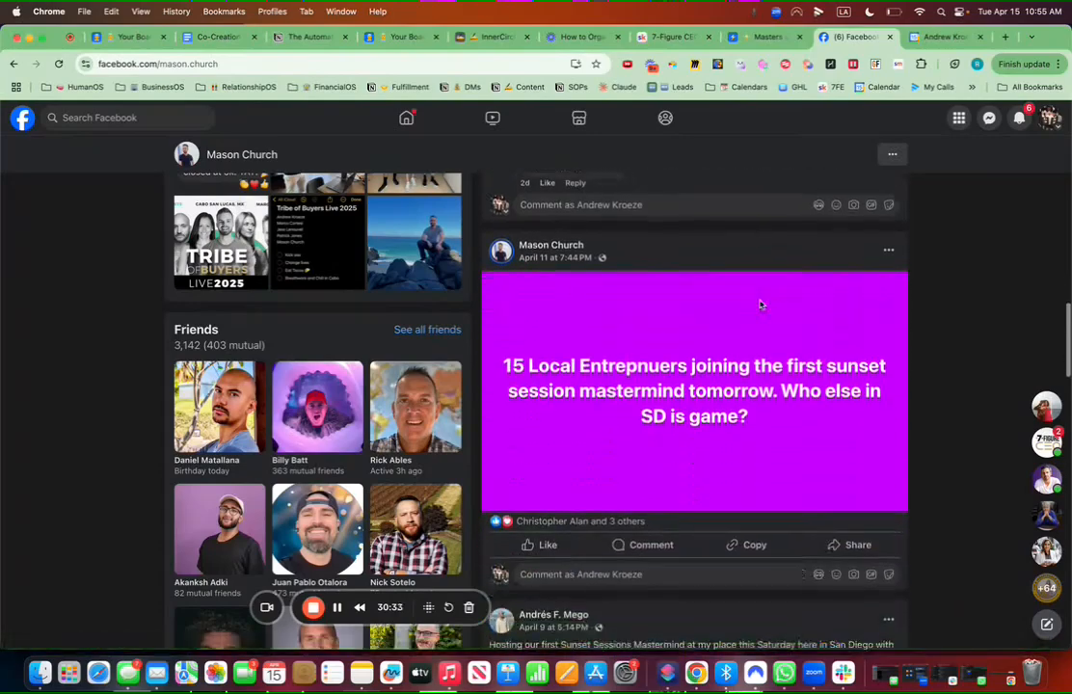
scroll(672, 330, down, 10)
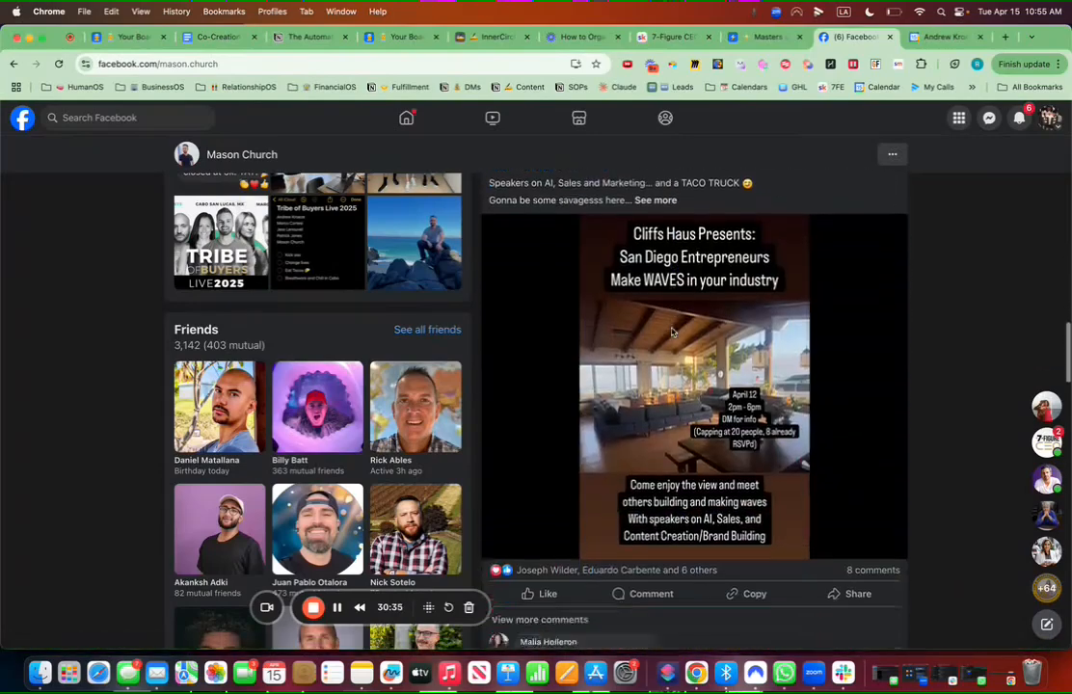
scroll(672, 331, down, 8)
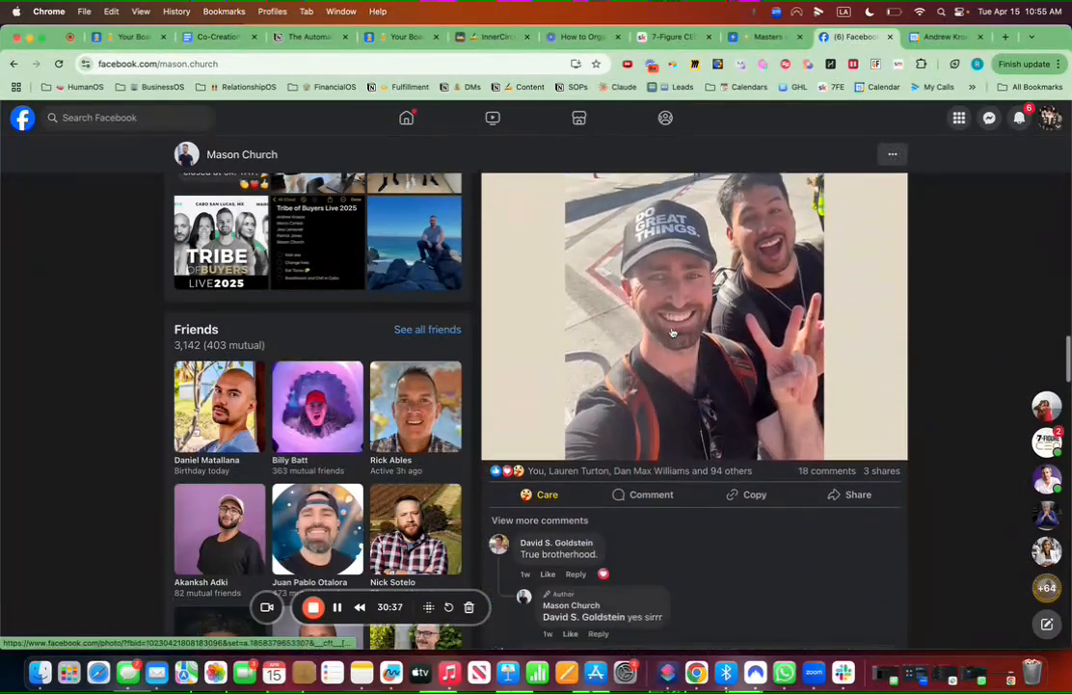
scroll(672, 332, down, 6)
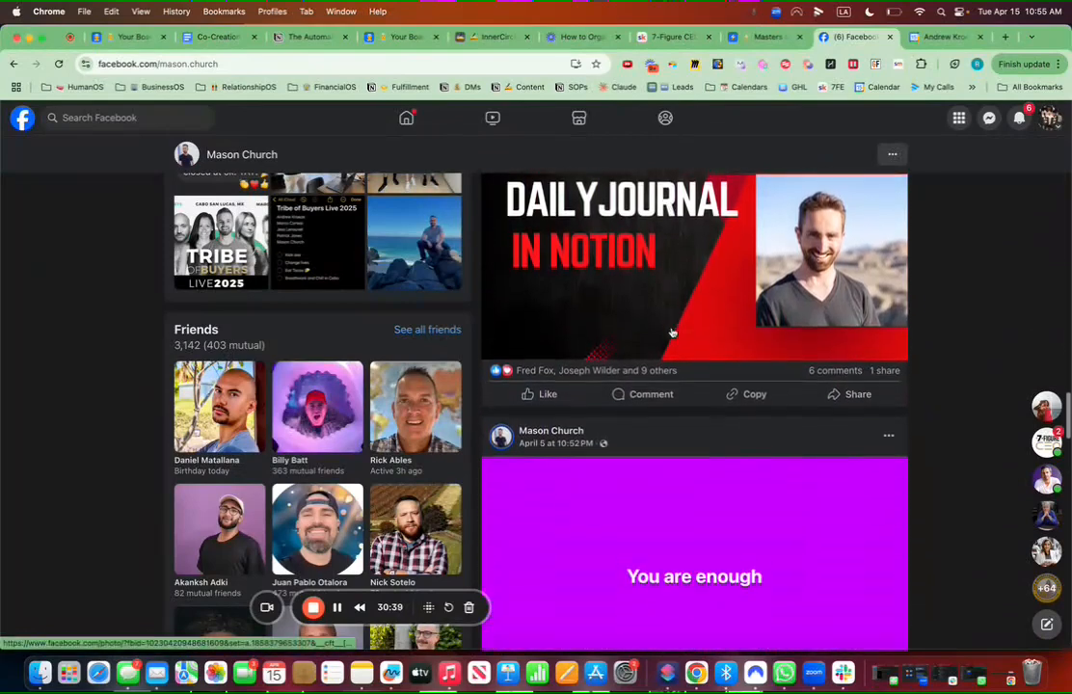
scroll(672, 328, down, 8)
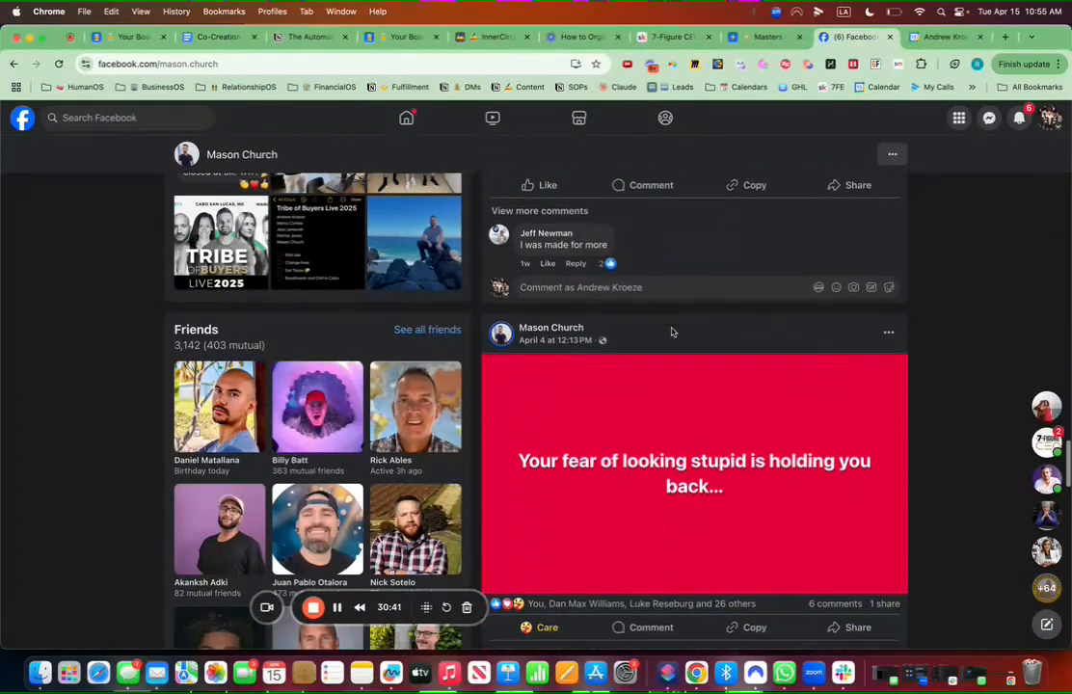
scroll(672, 331, up, 3)
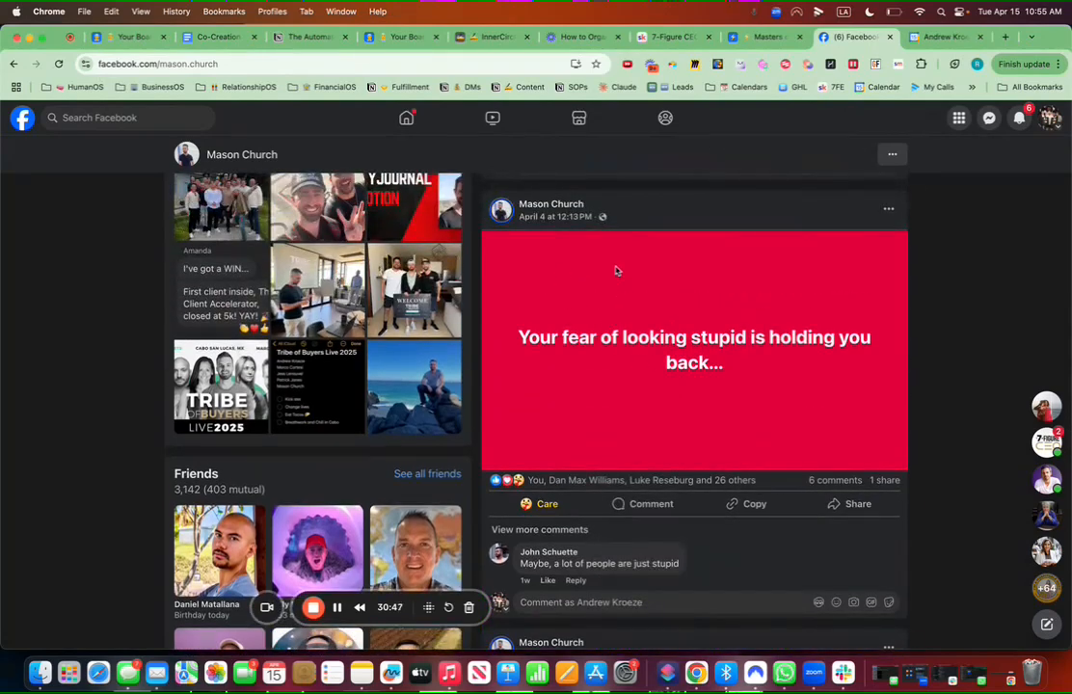
Step: Start a Content record in Web Clipper and paste the red post's URL into Content Link
click(673, 67)
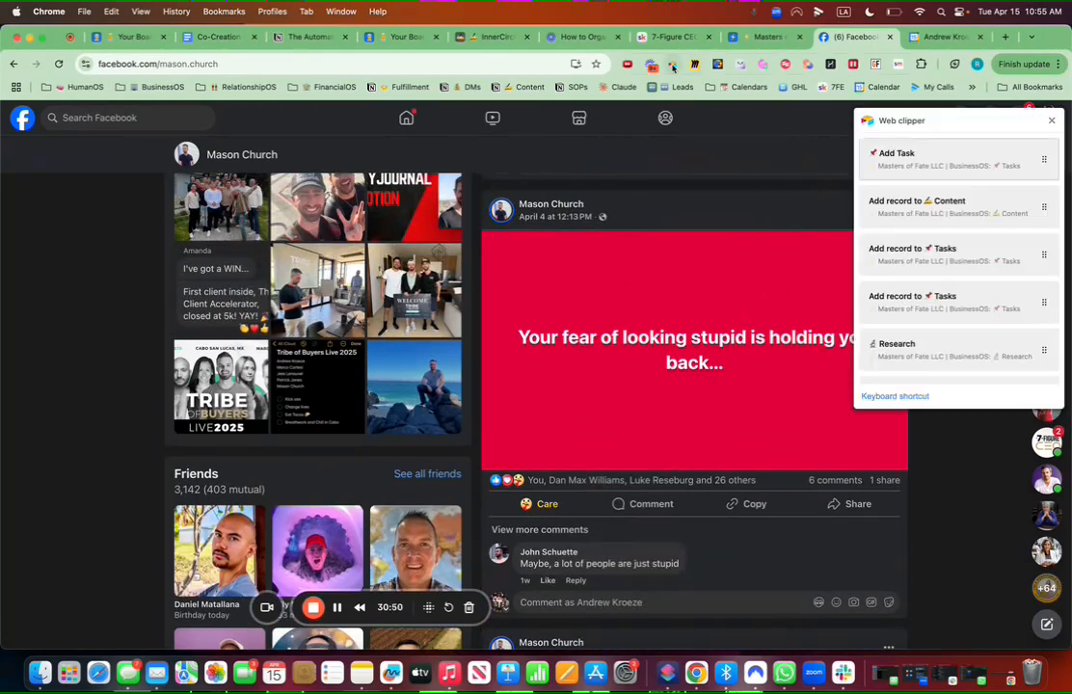
click(943, 208)
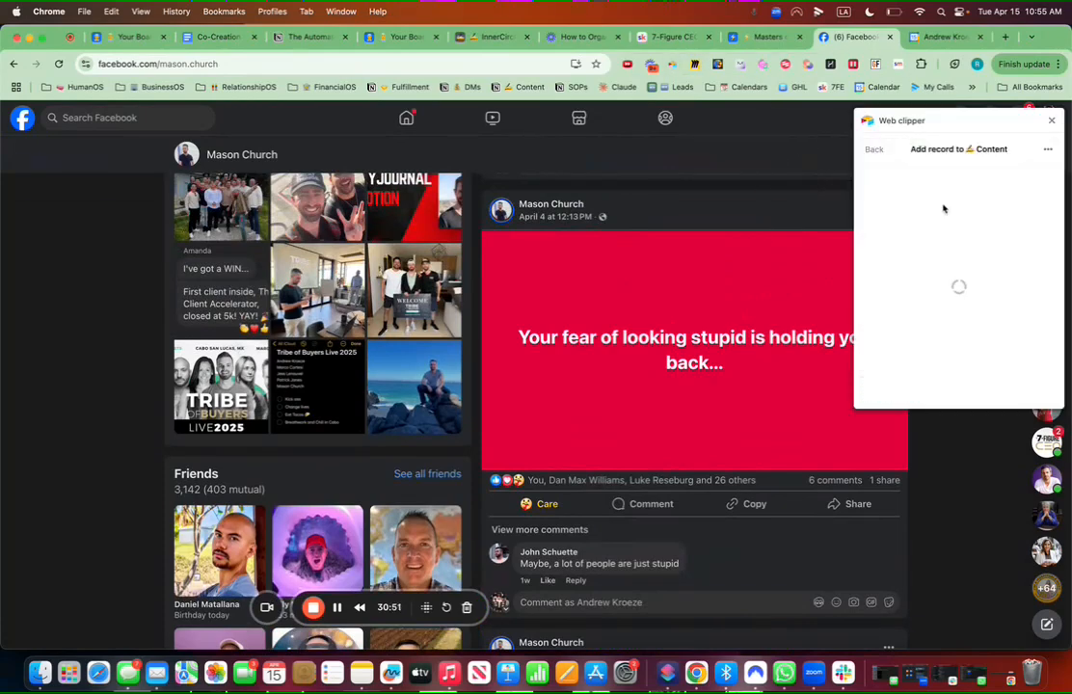
click(557, 217)
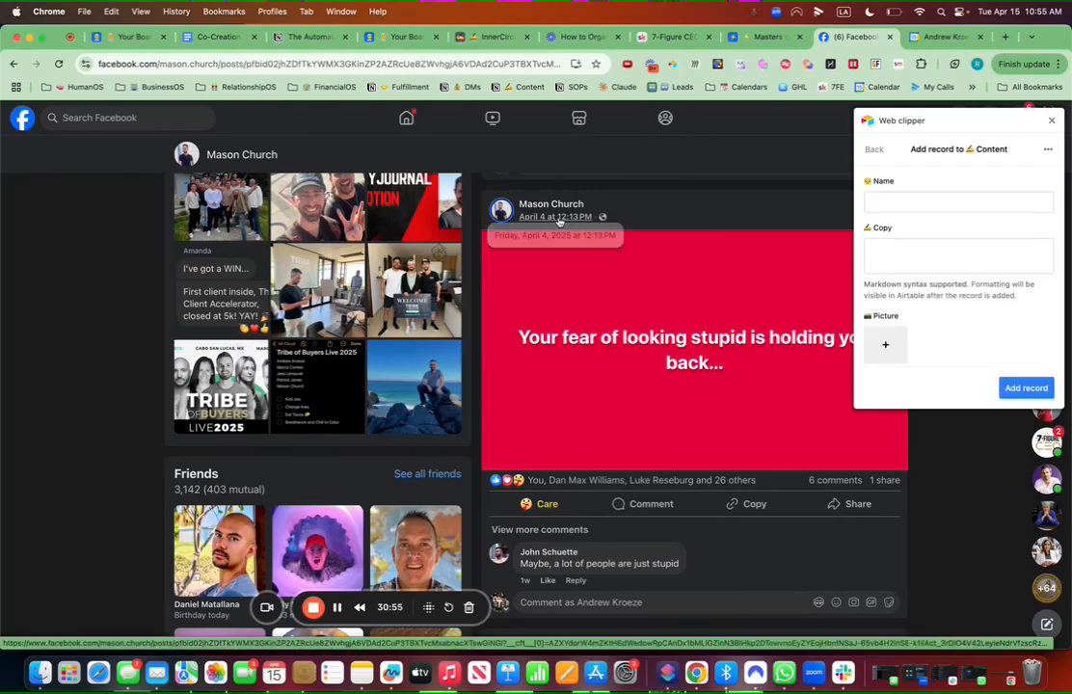
click(422, 63)
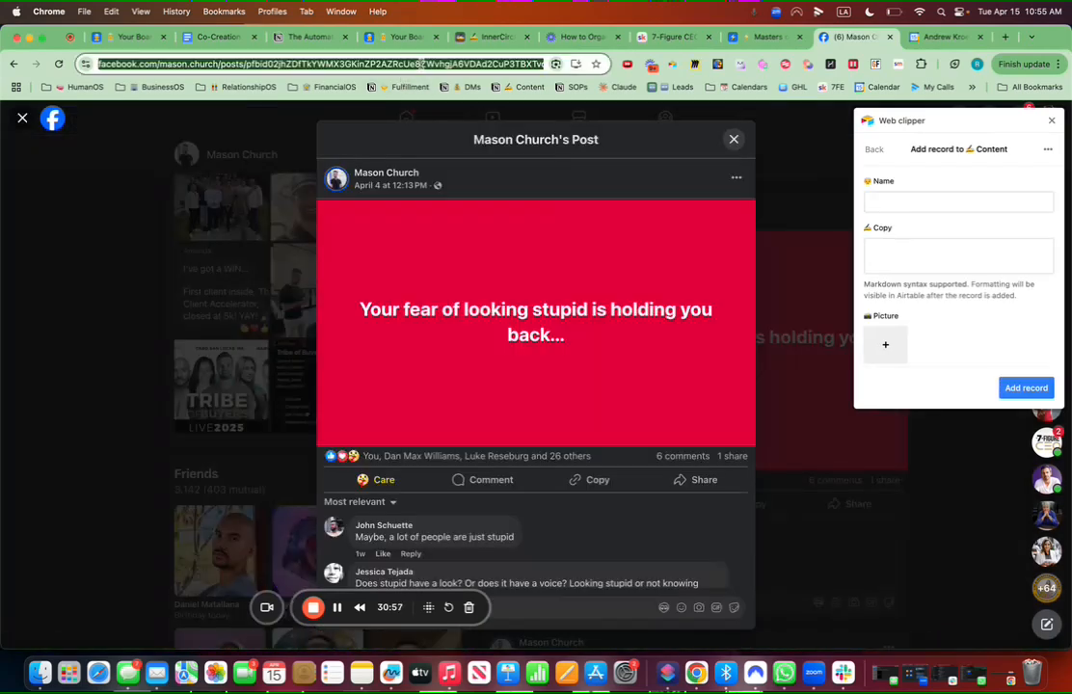
scroll(940, 288, down, 5)
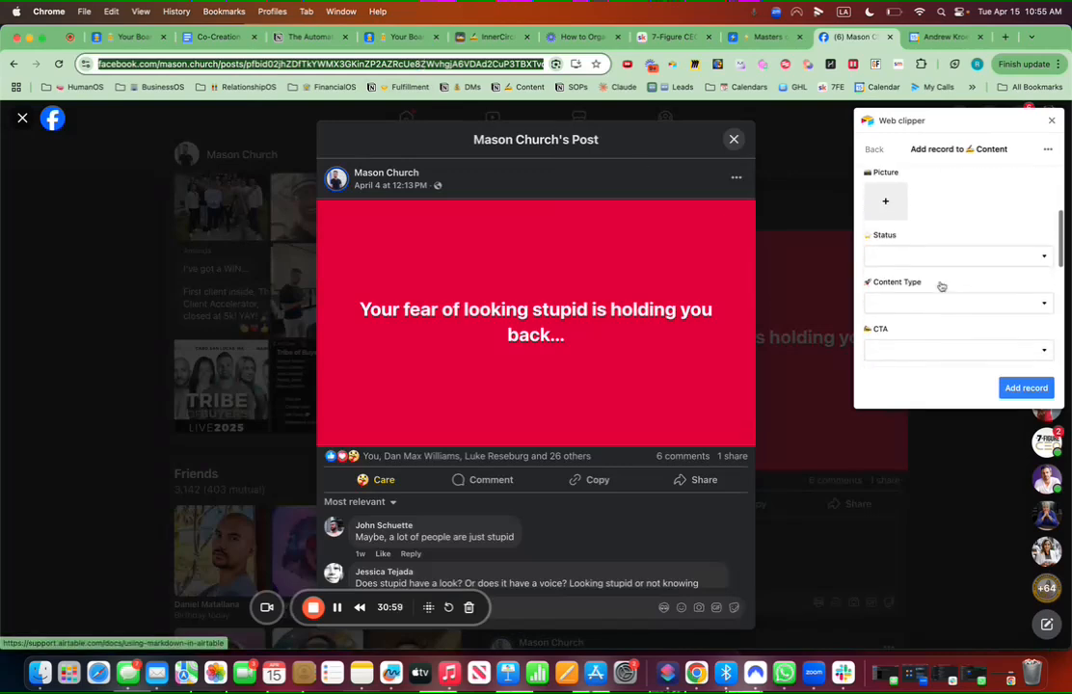
scroll(940, 286, down, 3)
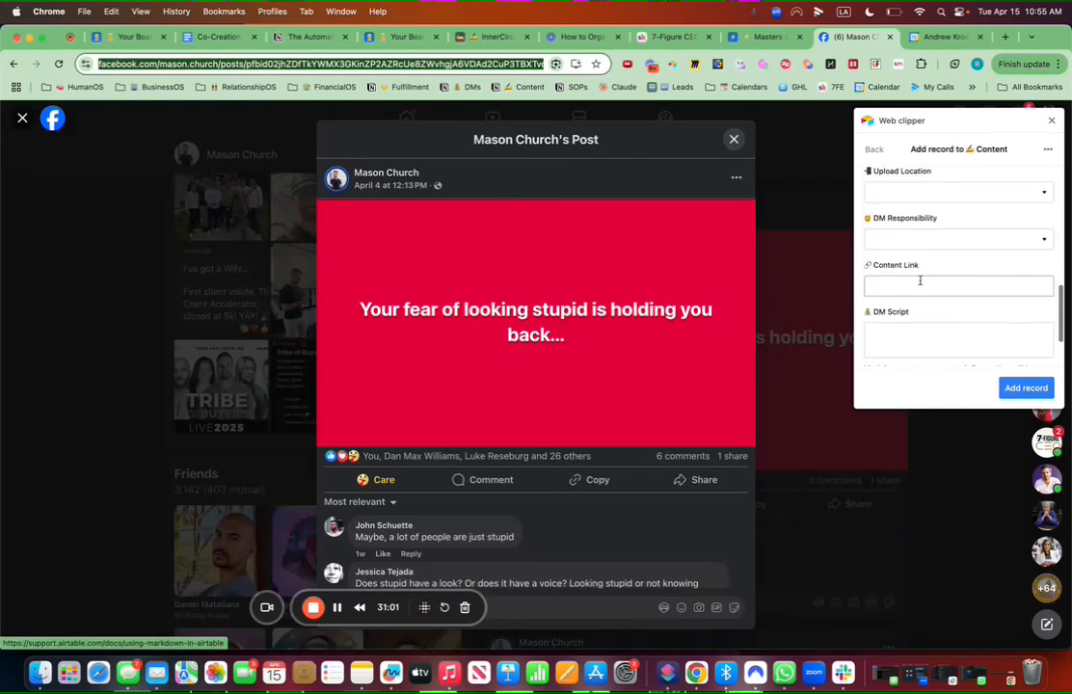
click(914, 282)
Step: Attach a screenshot of the red post as the record's picture
scroll(955, 290, down, 3)
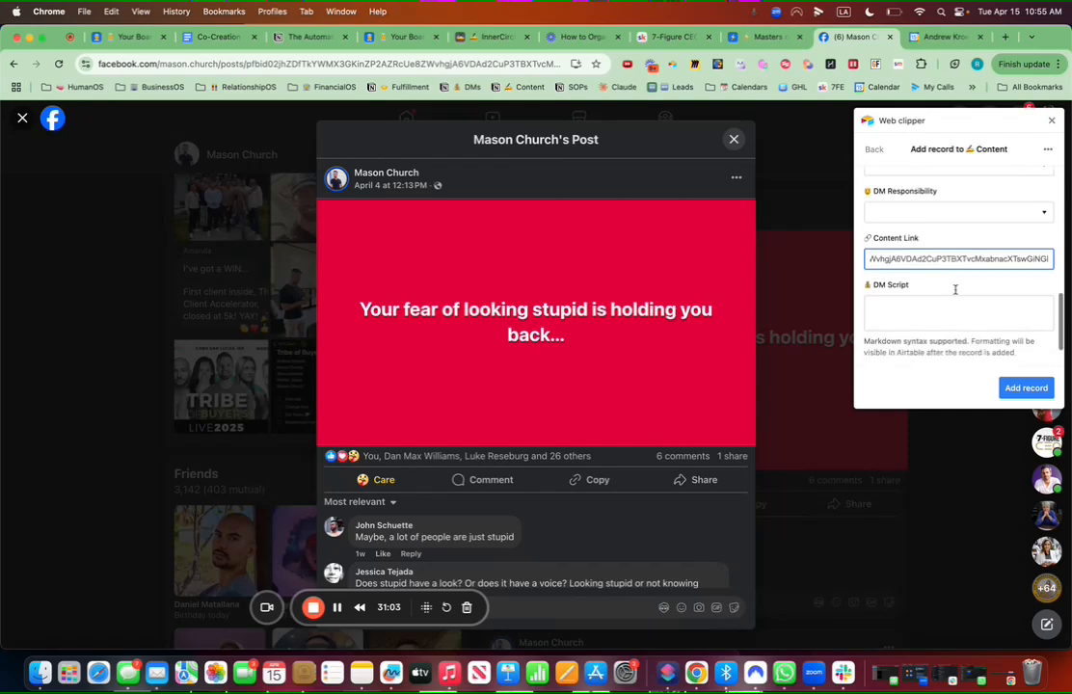
scroll(956, 290, up, 4)
scroll(954, 289, up, 5)
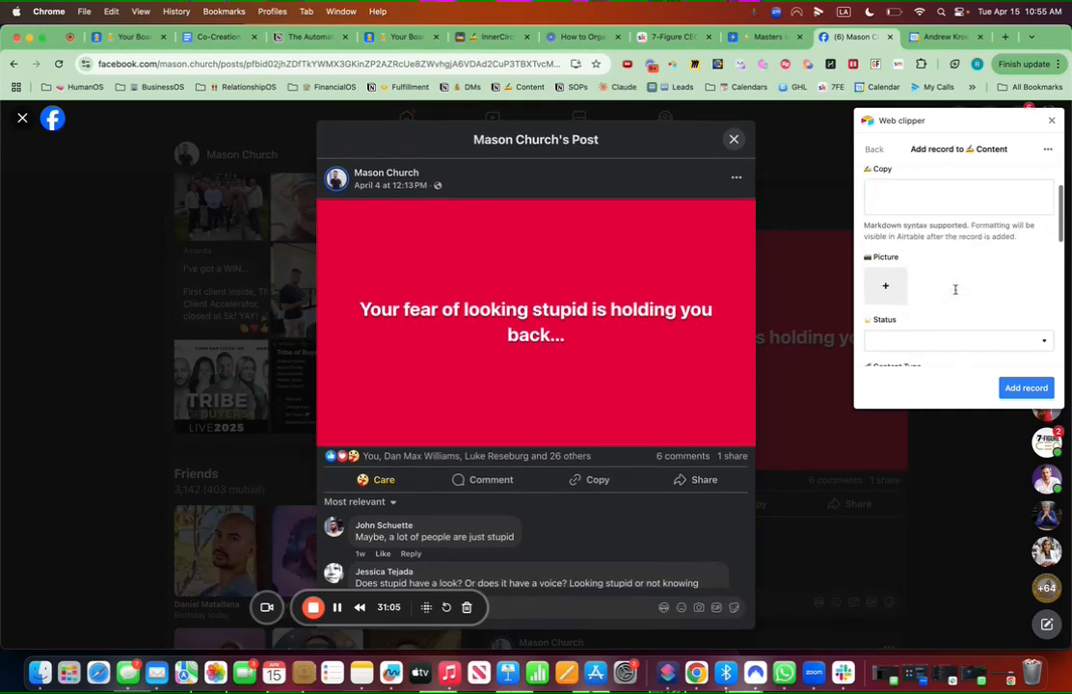
click(888, 289)
click(904, 318)
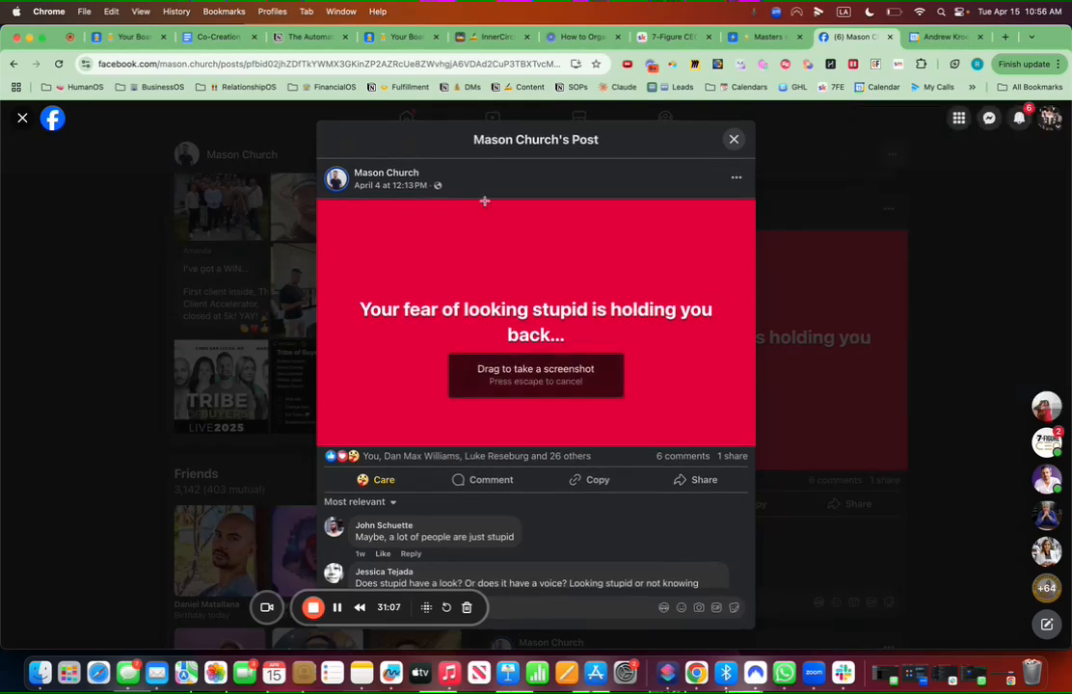
drag(294, 128, 779, 497)
mouse_move(895, 295)
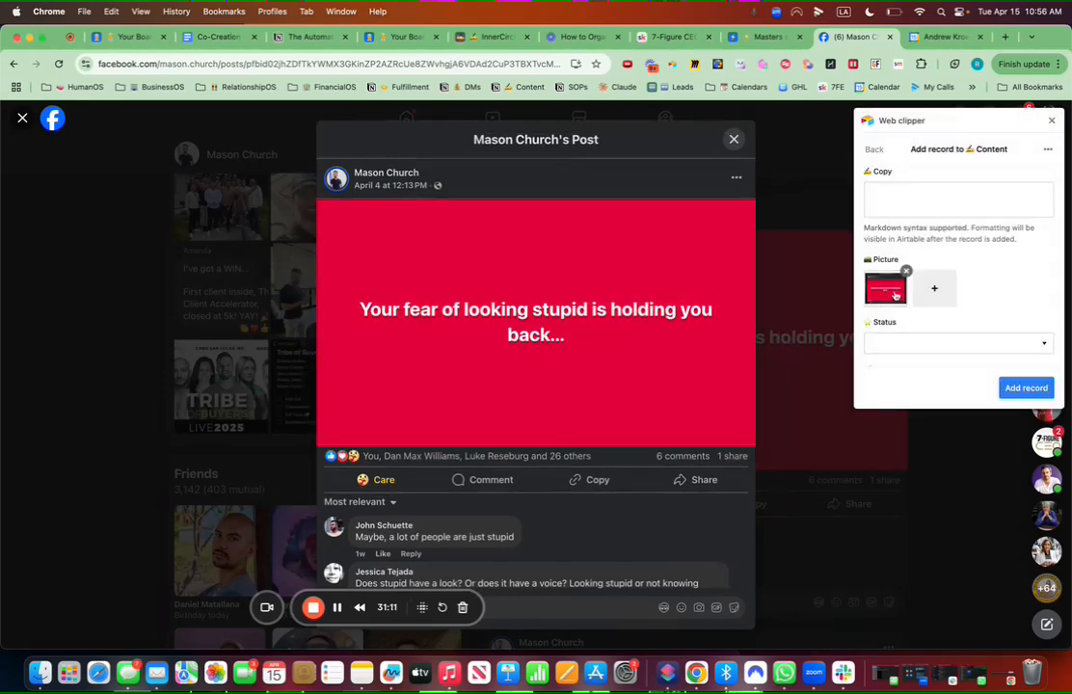
Step: Fill the Name and Copy 'Model content in picture', then add the record
scroll(933, 298, up, 2)
click(888, 202)
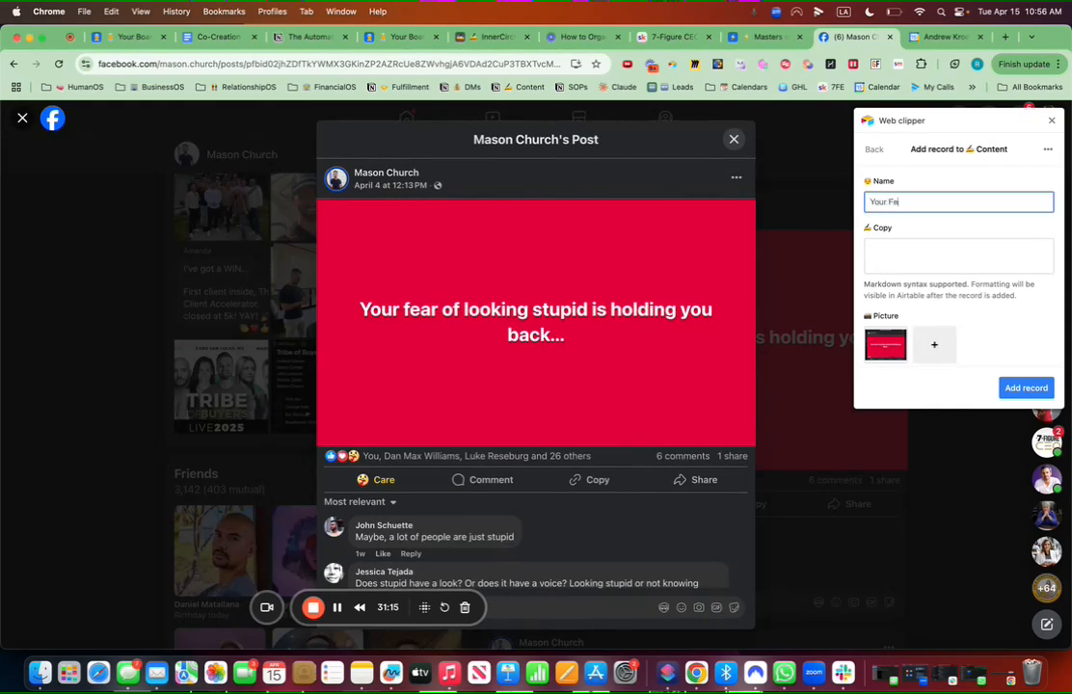
click(886, 245)
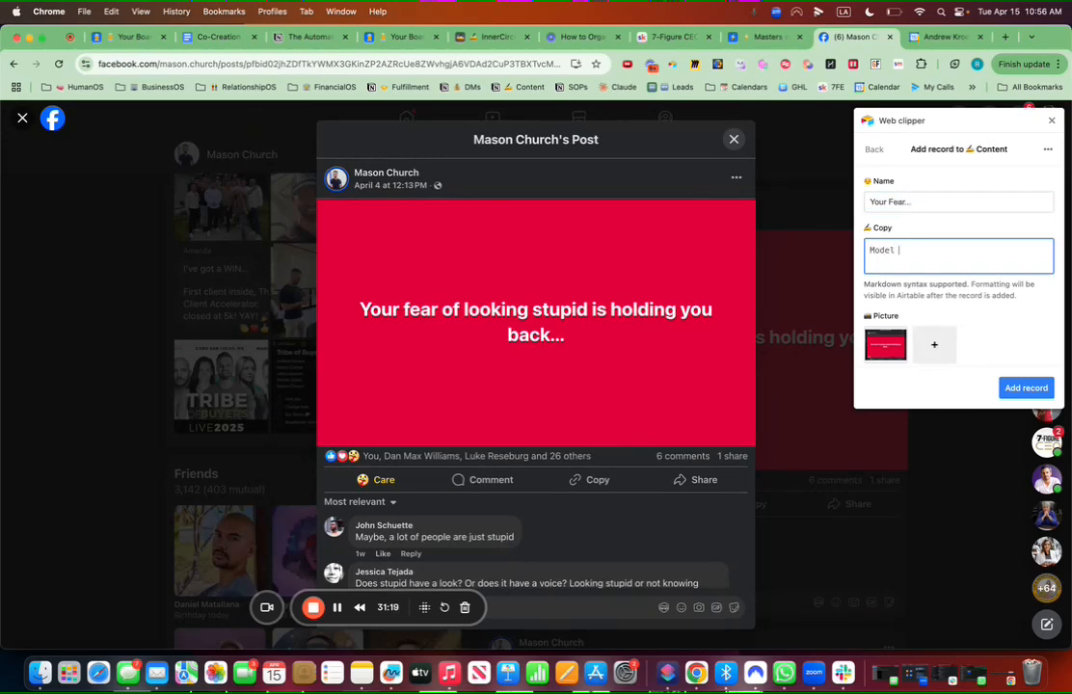
text(Model content in picture)
scroll(967, 273, down, 5)
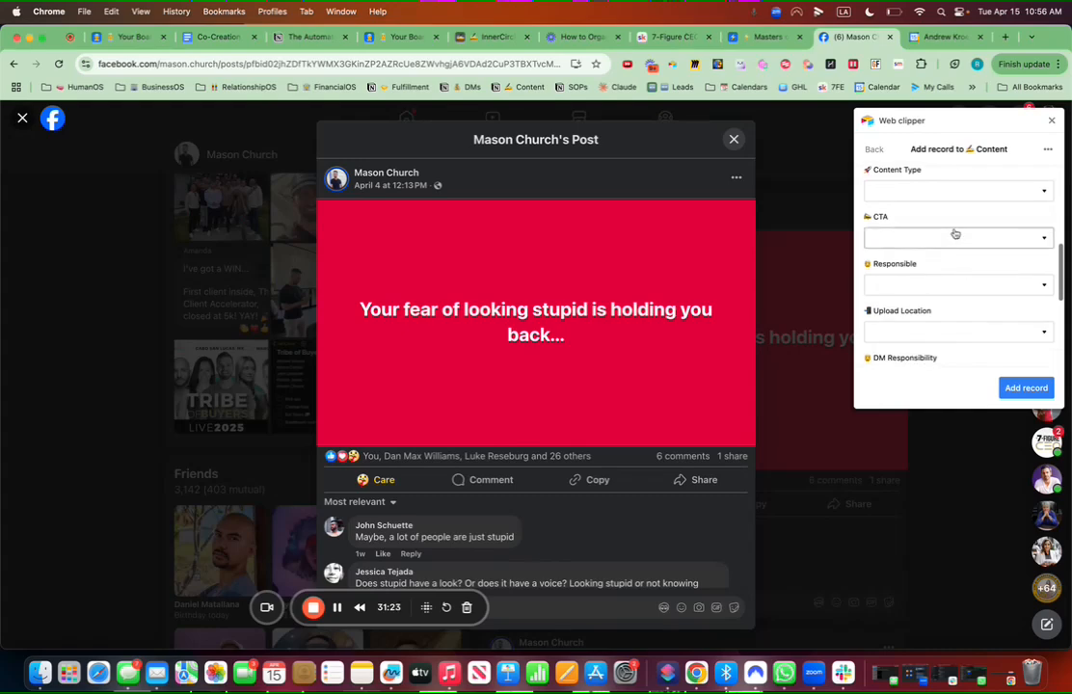
click(1024, 388)
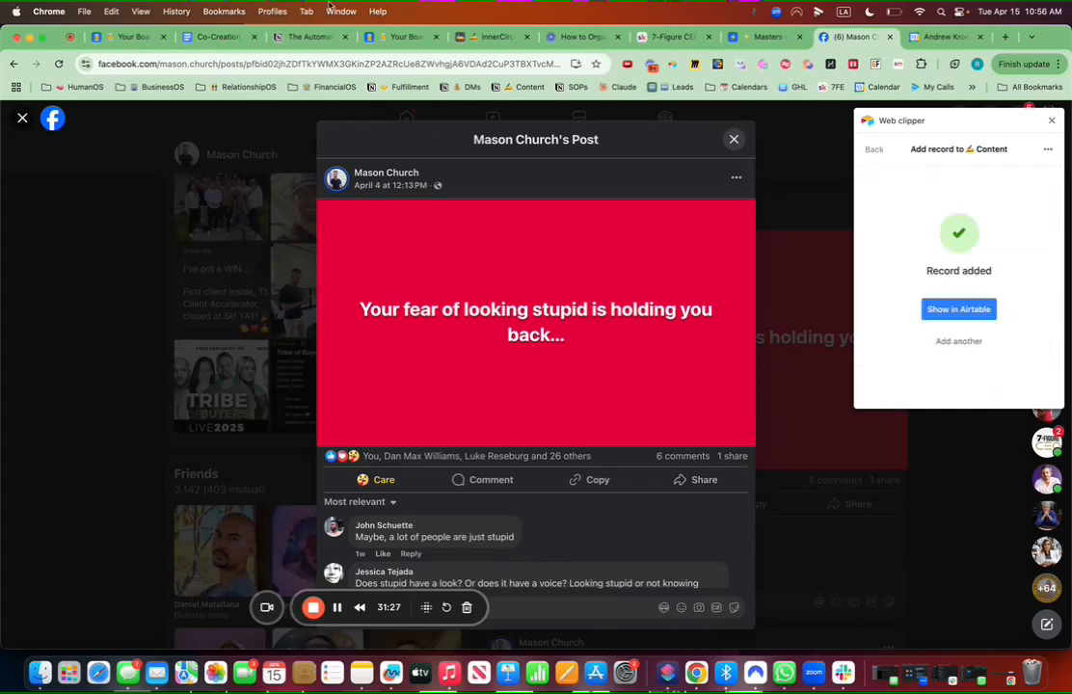
Step: Set the new 'Your Fear...' record's status to Idea on the ContentOS Content Creation page
click(135, 37)
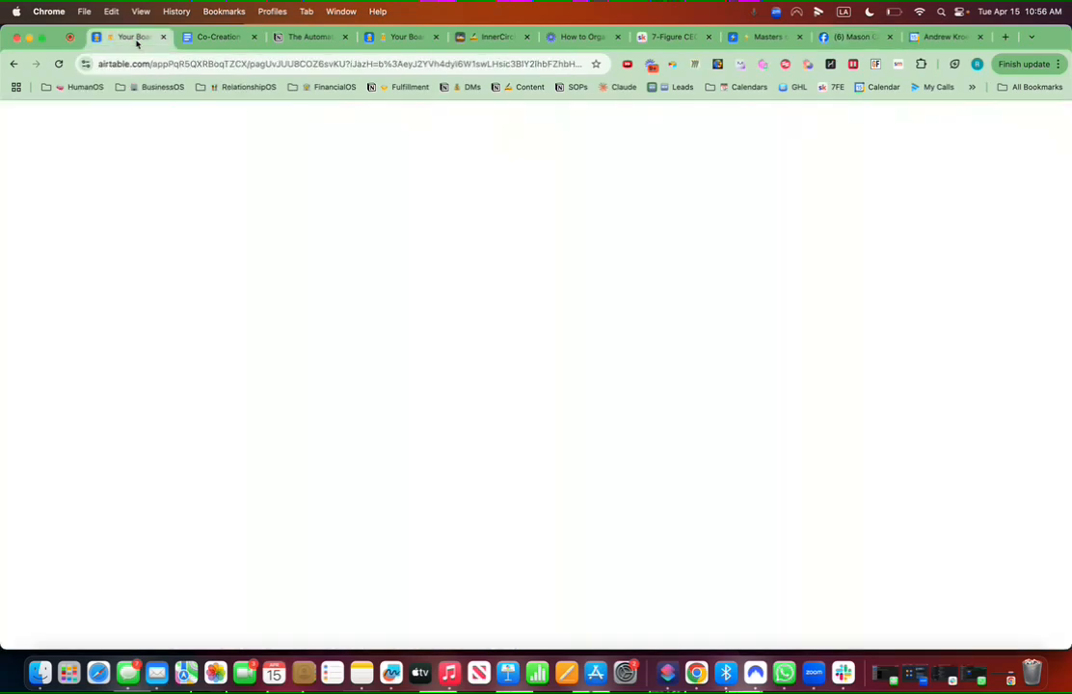
click(67, 282)
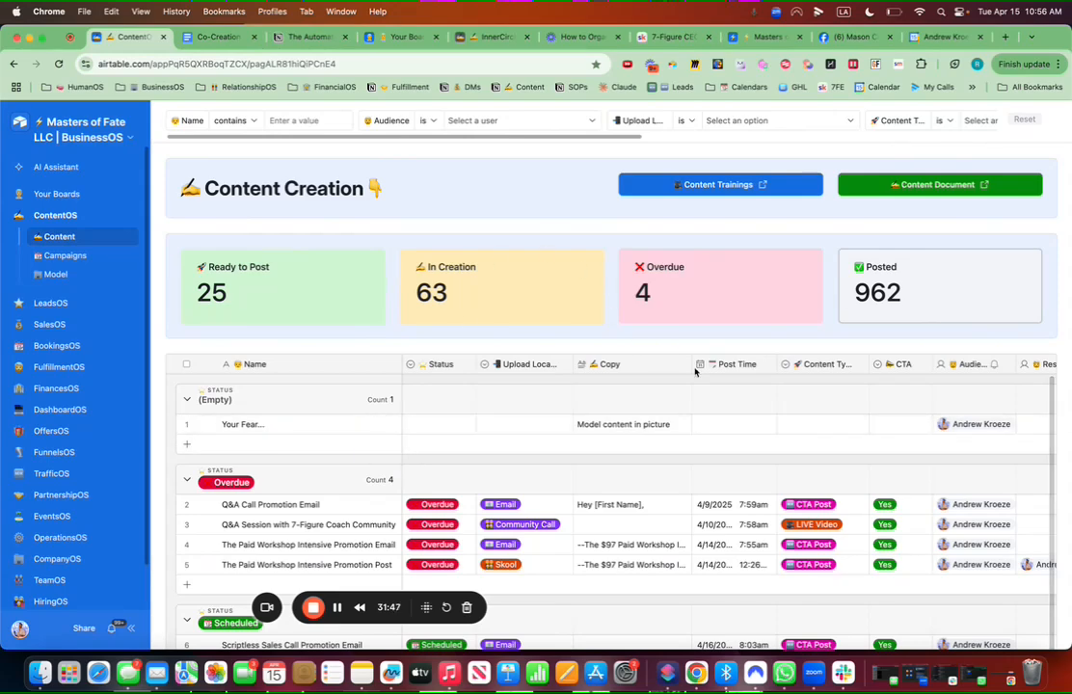
click(803, 429)
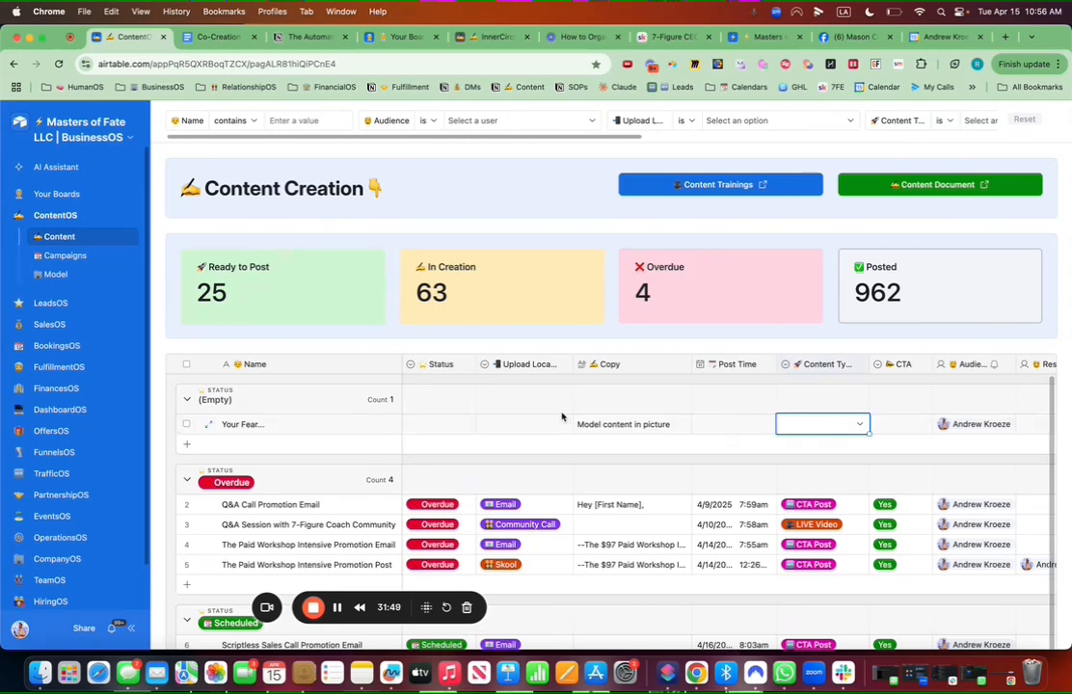
click(446, 420)
click(445, 423)
scroll(445, 520, down, 1)
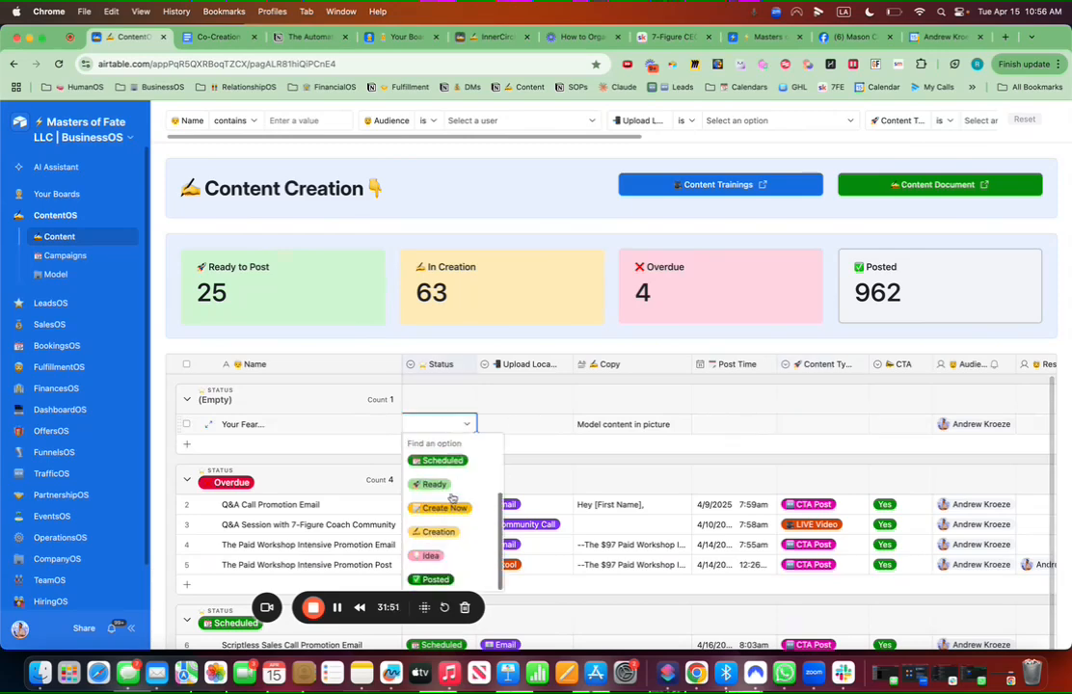
click(436, 555)
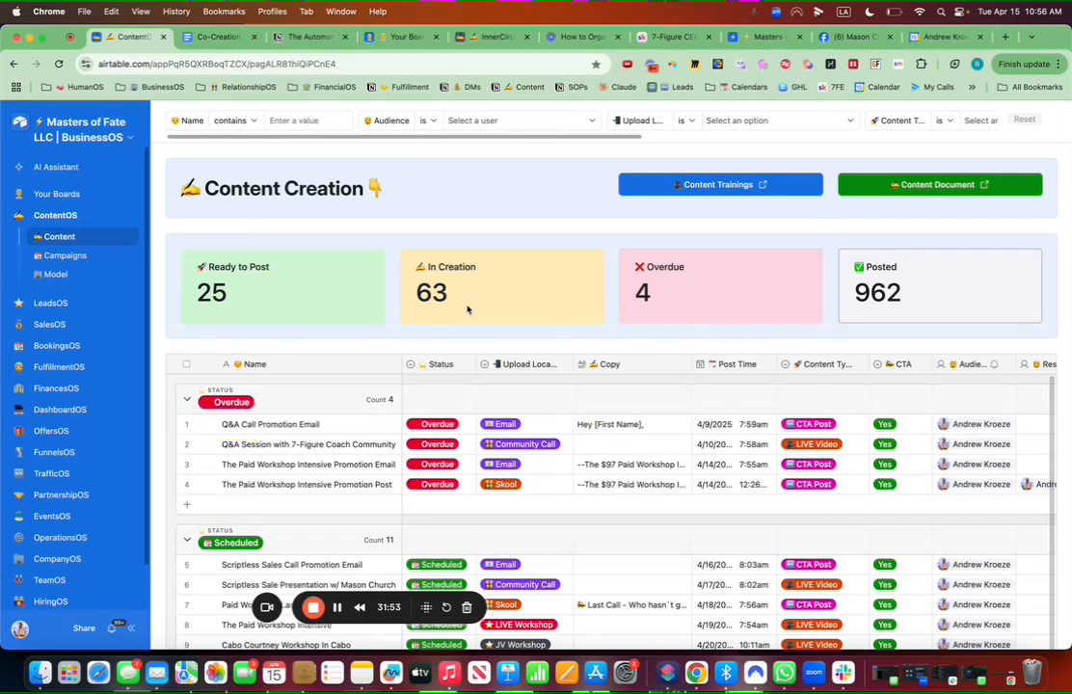
Step: Close the leftover clipper form, narrow Upload Location, and switch to the All Content view
click(405, 37)
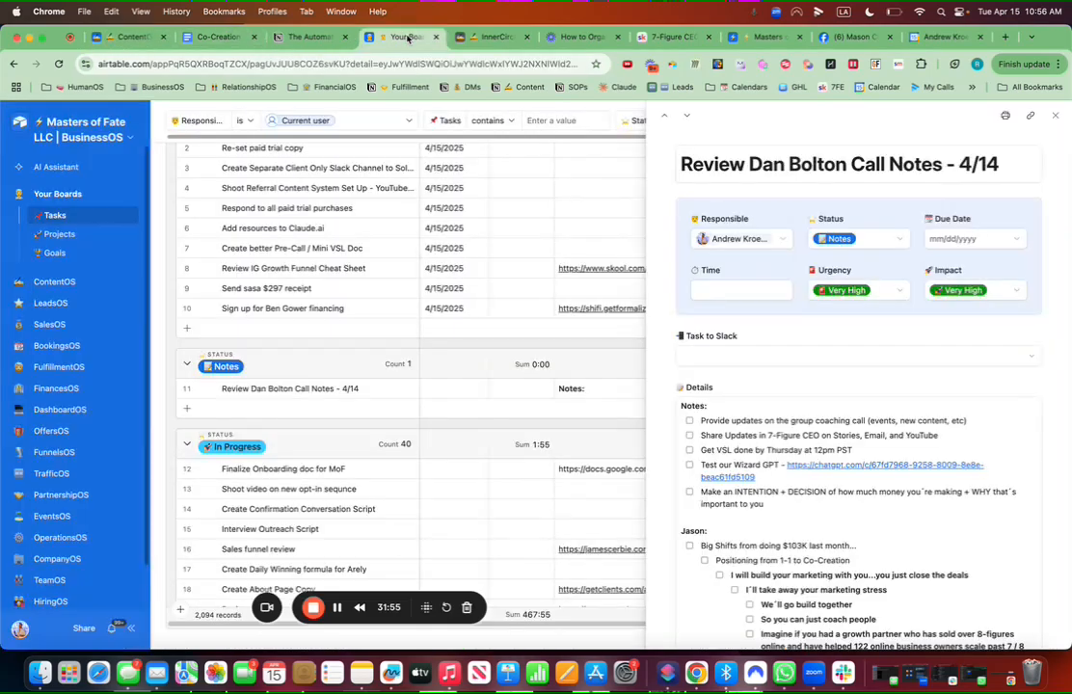
click(466, 36)
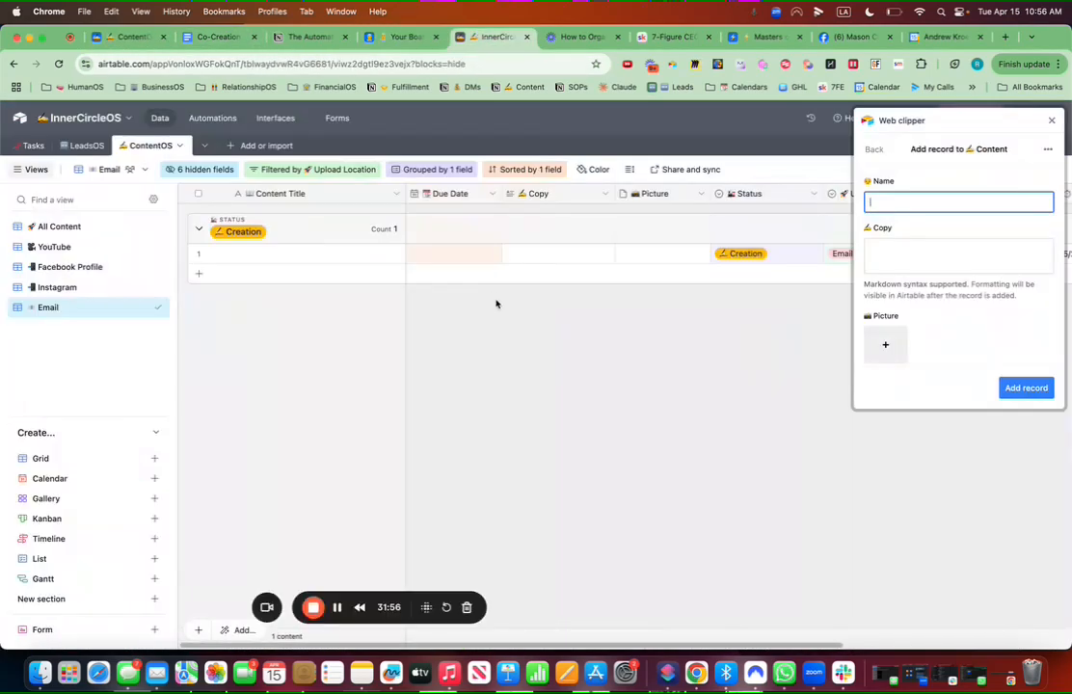
click(1052, 123)
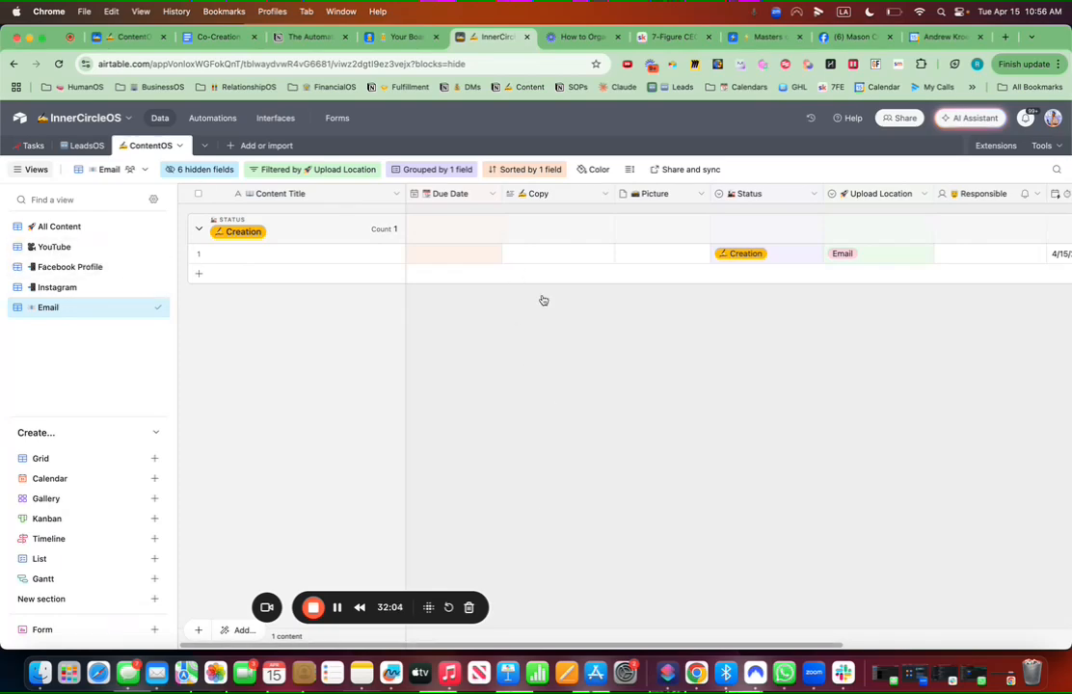
drag(935, 194, 932, 193)
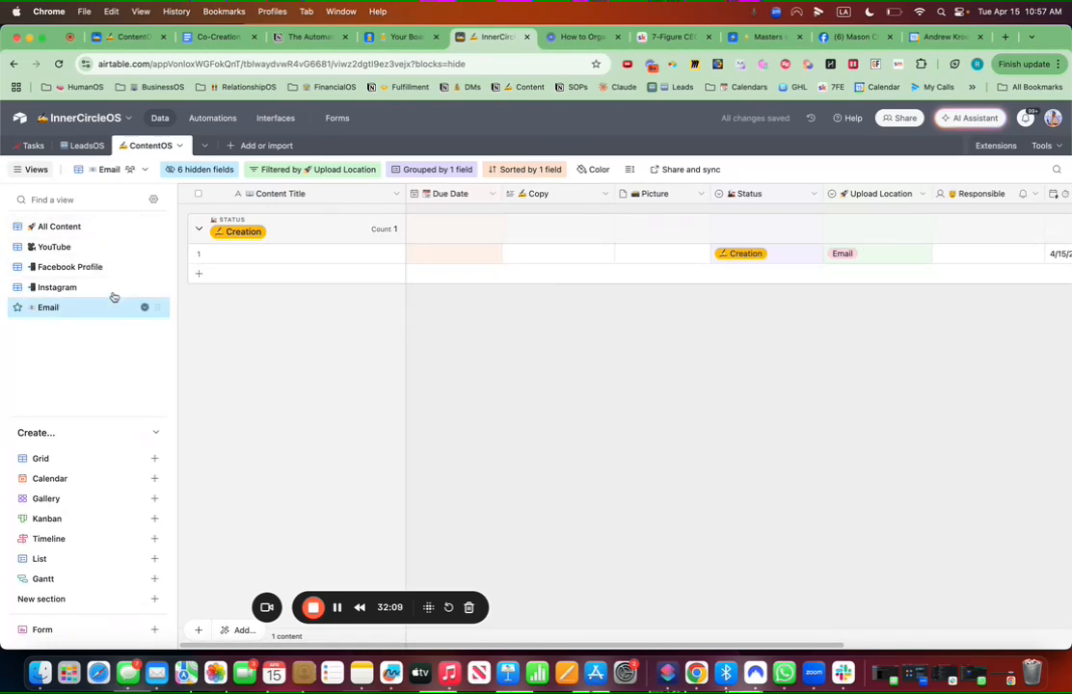
click(105, 230)
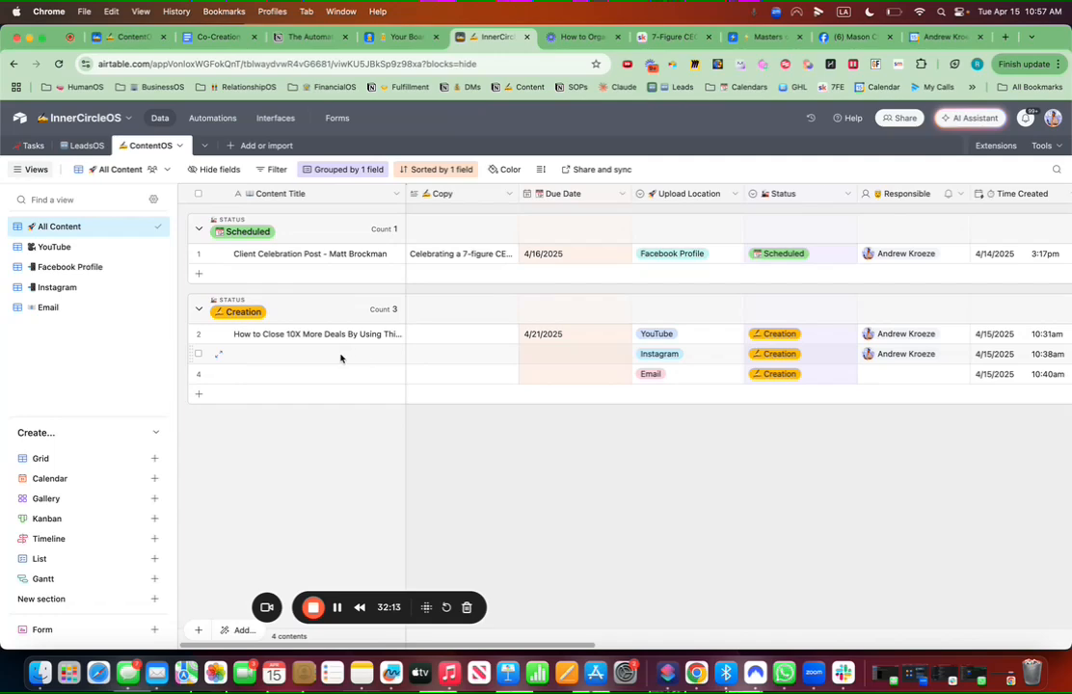
Step: Open the ContentOS interface page in edit mode
click(275, 118)
click(58, 252)
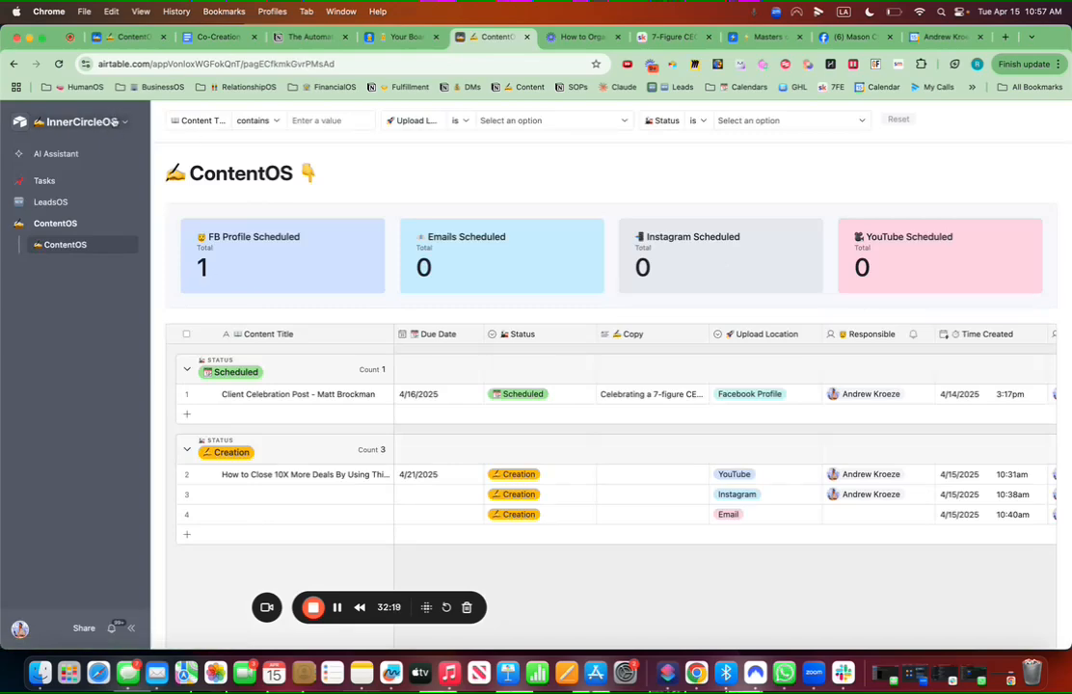
click(114, 121)
click(59, 151)
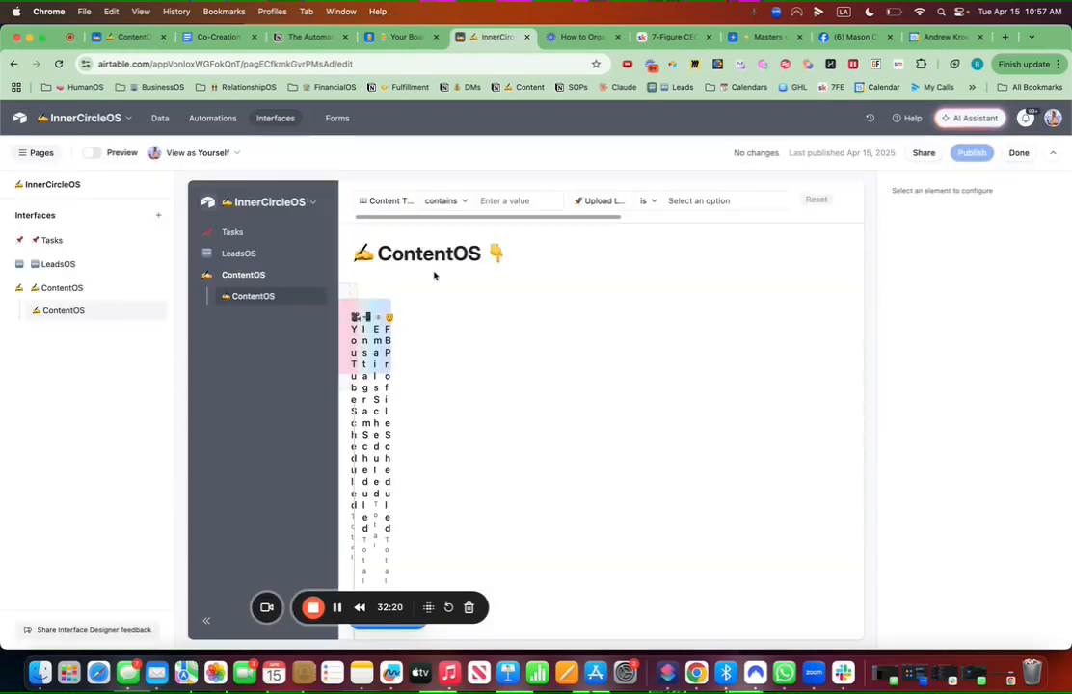
Step: Duplicate the content grid element and switch the copy to a Calendar layout
scroll(589, 376, down, 3)
click(527, 286)
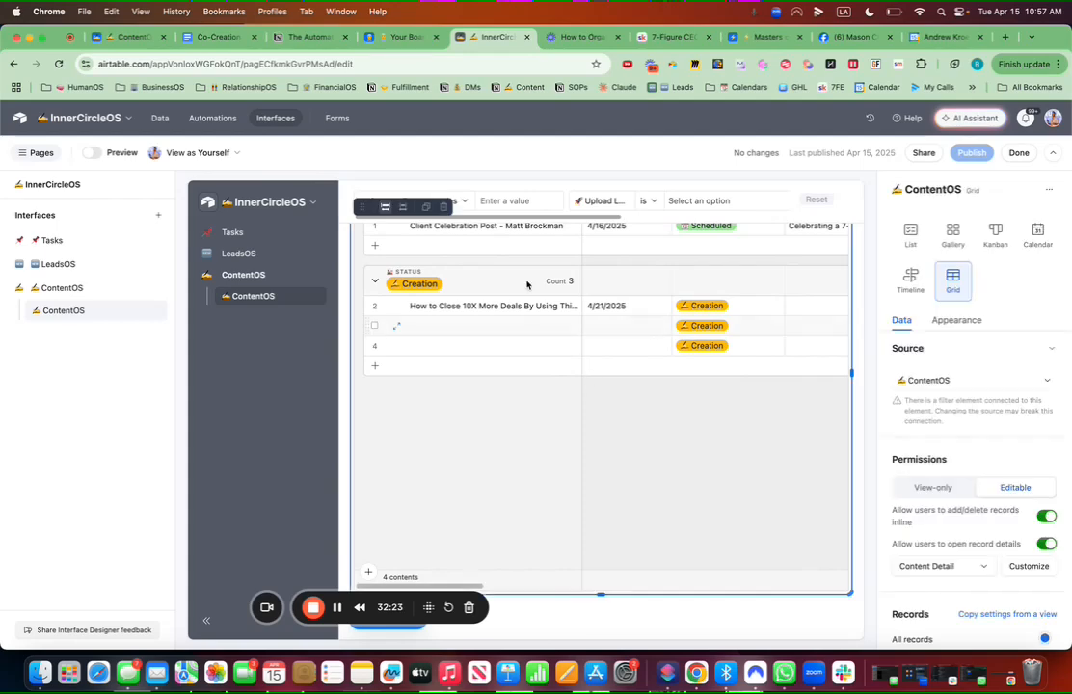
click(426, 207)
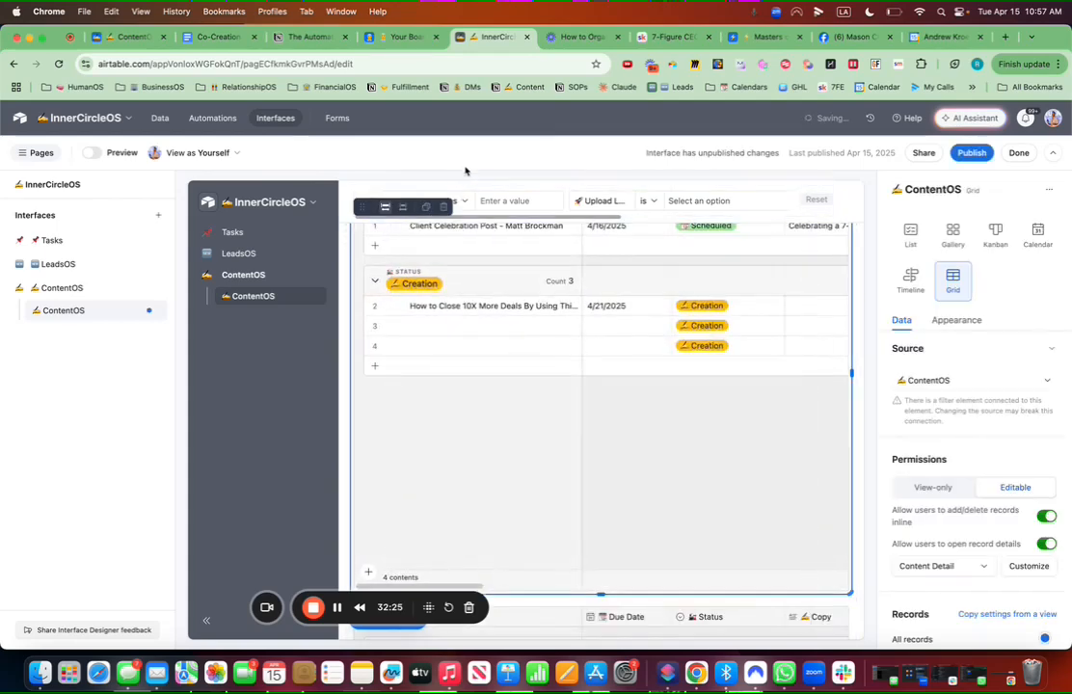
scroll(526, 407, down, 5)
click(604, 484)
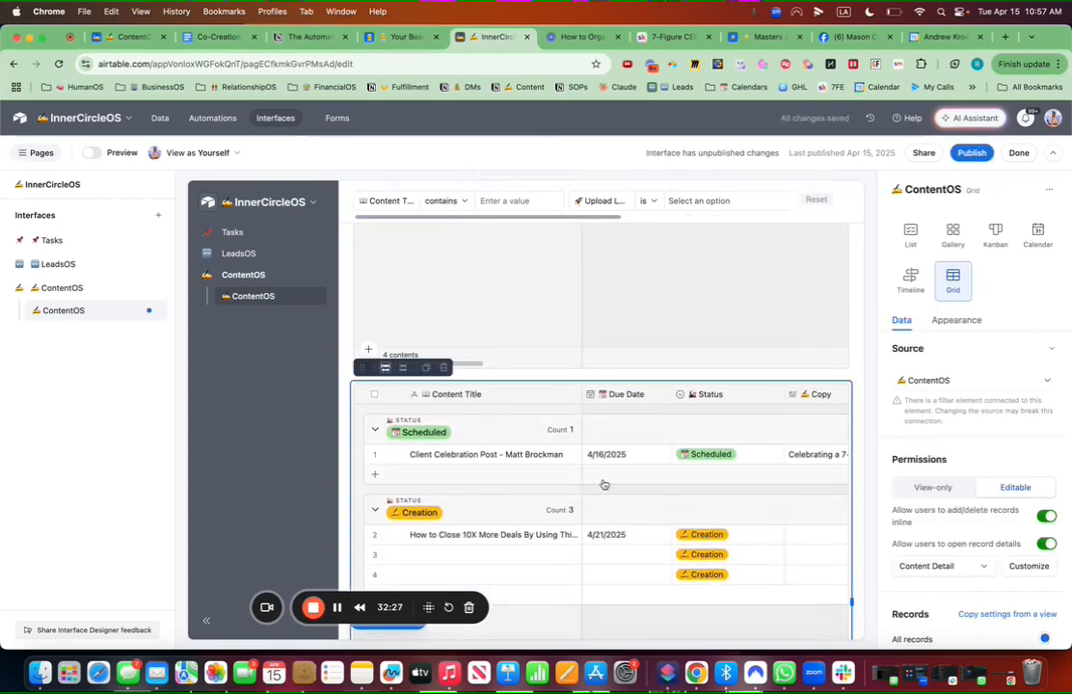
click(1038, 236)
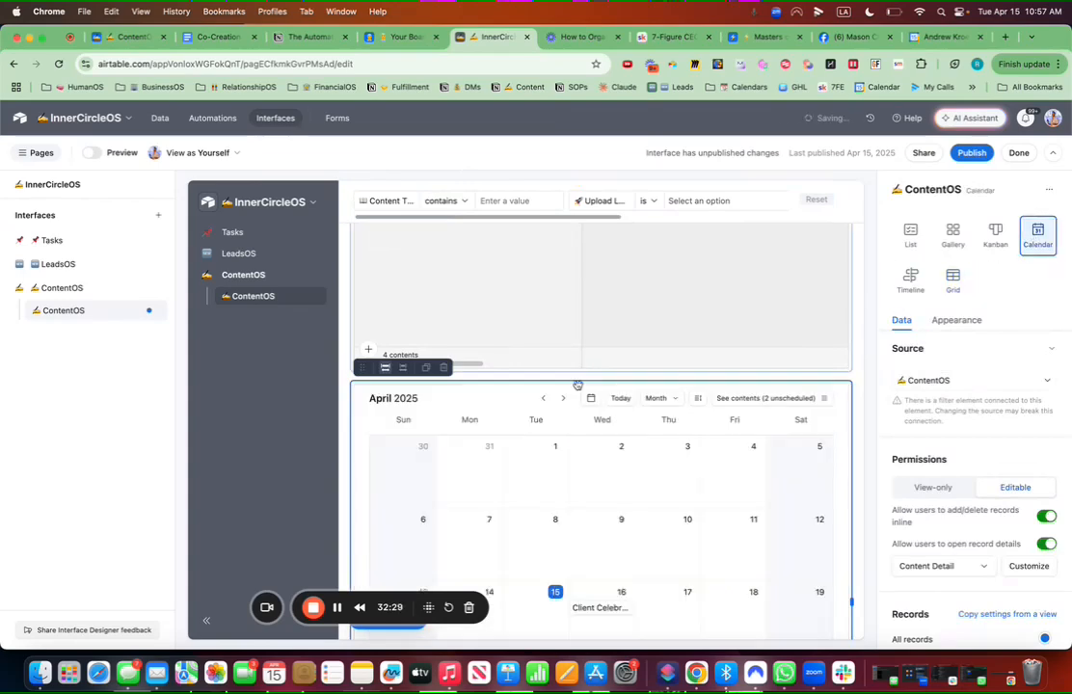
Step: Look over the calendar's Content Detail record layout options without changing them
scroll(801, 478, down, 4)
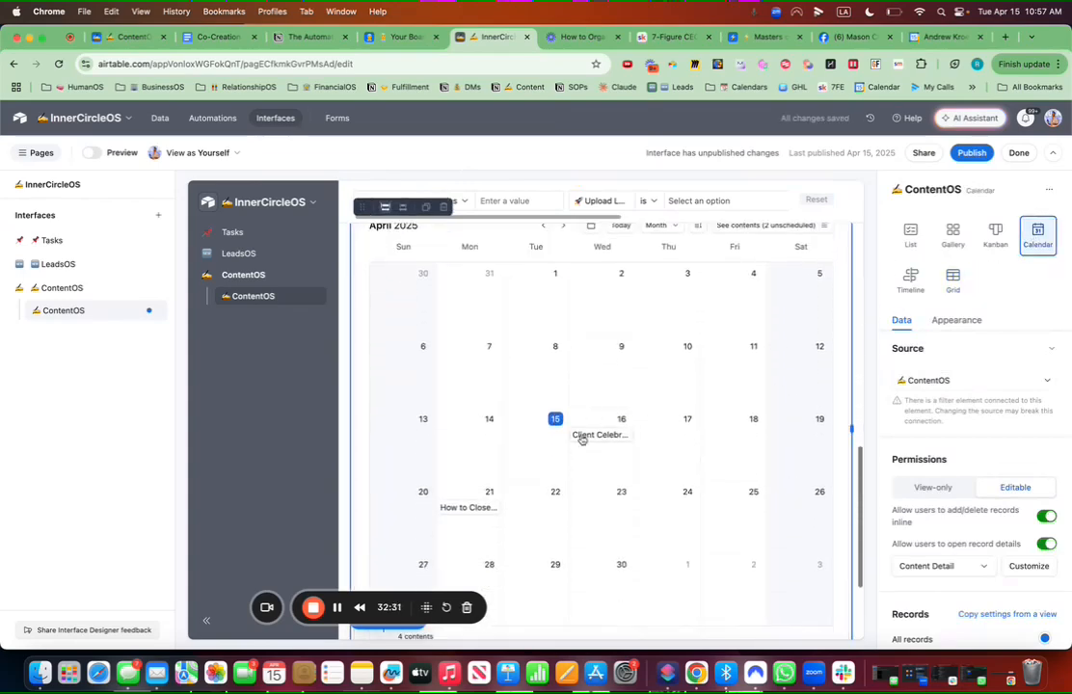
scroll(935, 453, down, 4)
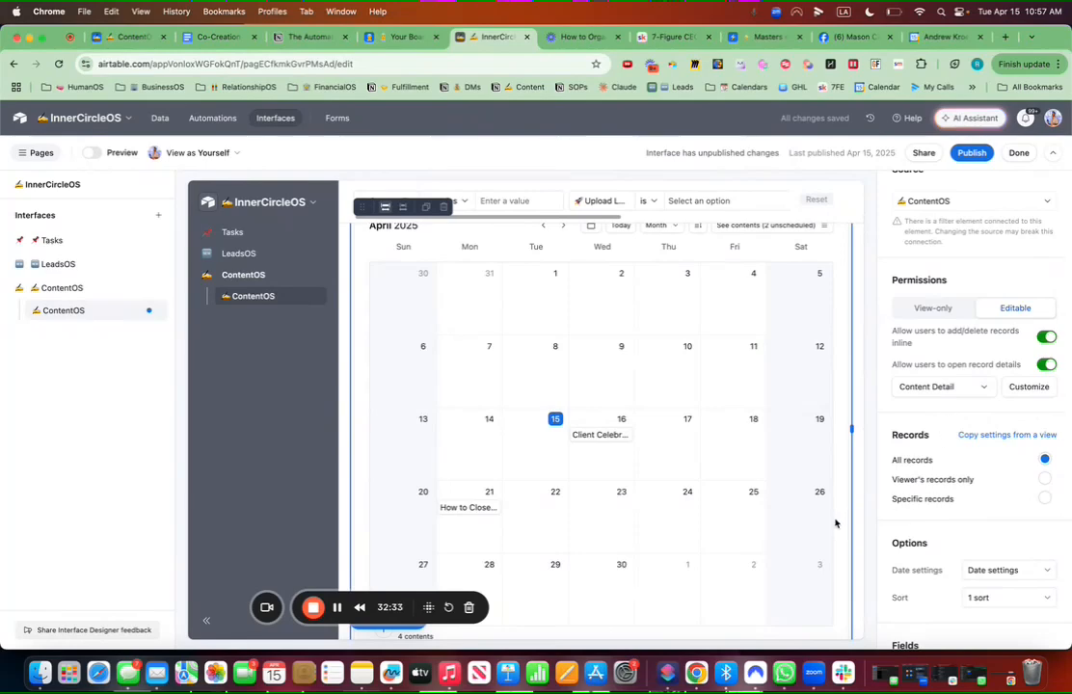
scroll(950, 448, down, 2)
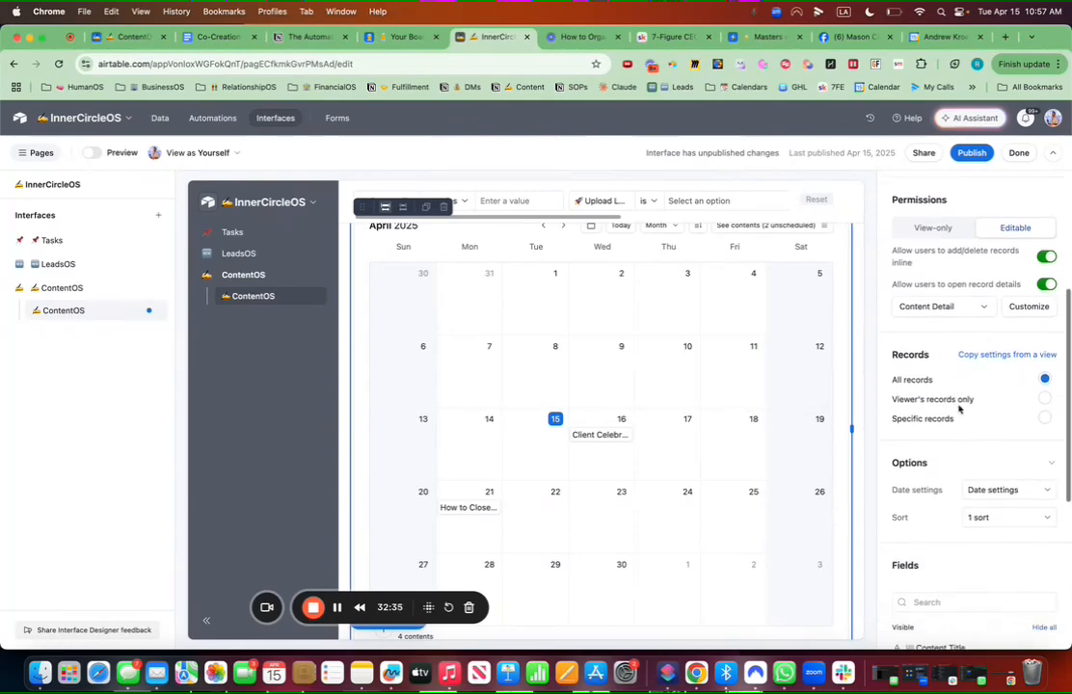
click(944, 307)
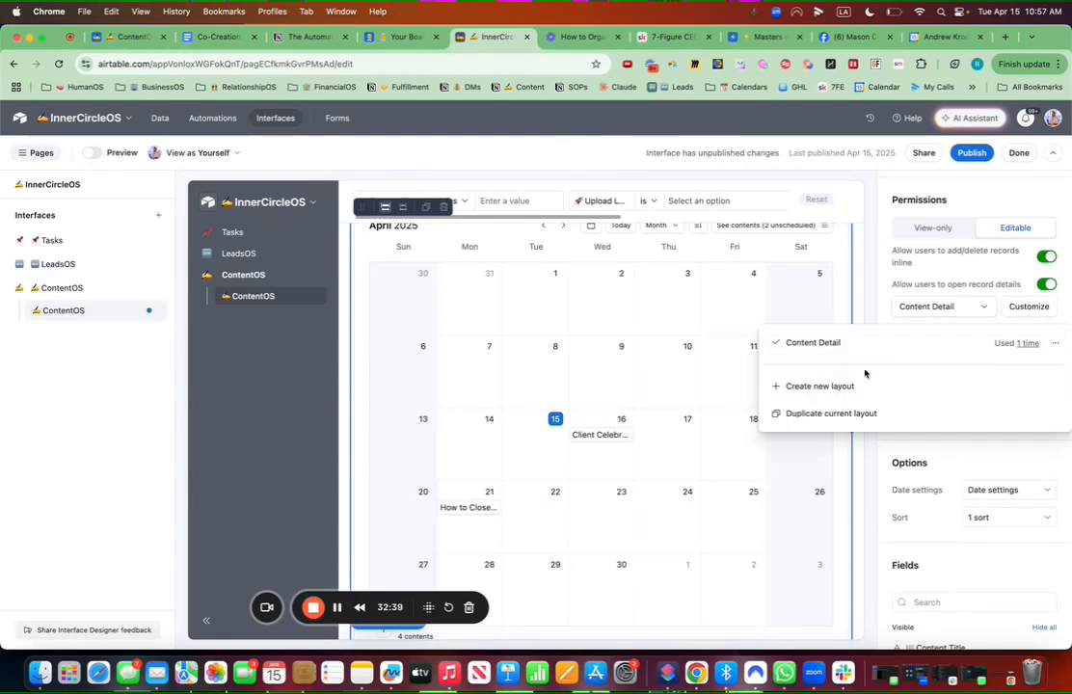
click(881, 468)
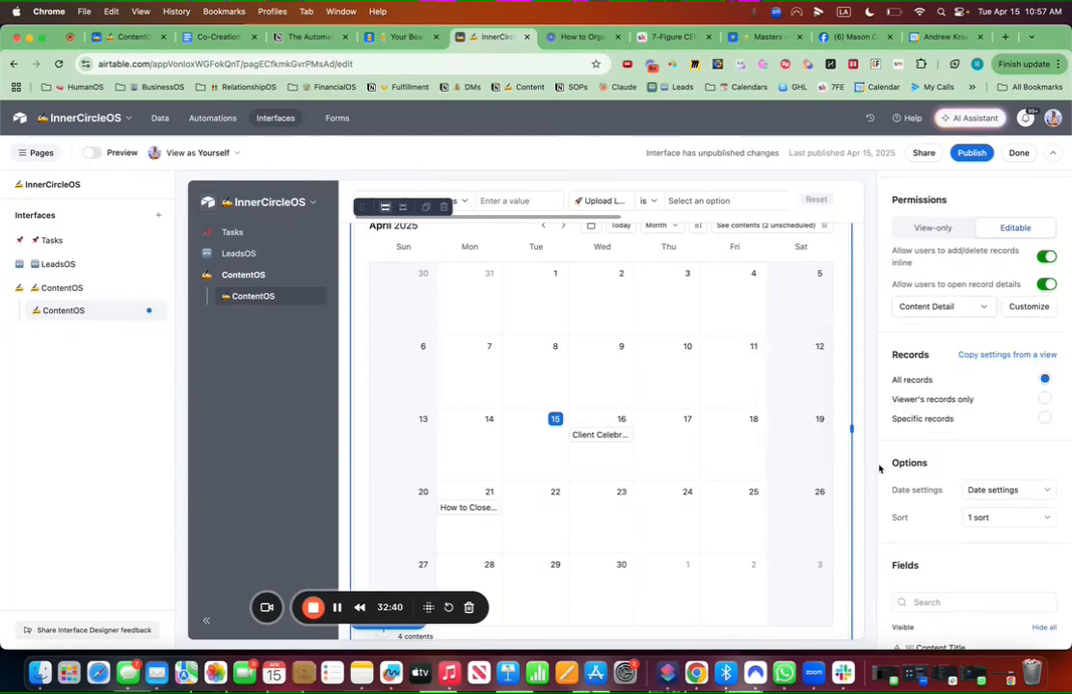
Step: Review the calendar's Due Date settings, then return to the top of the properties
scroll(1001, 506, down, 2)
click(995, 443)
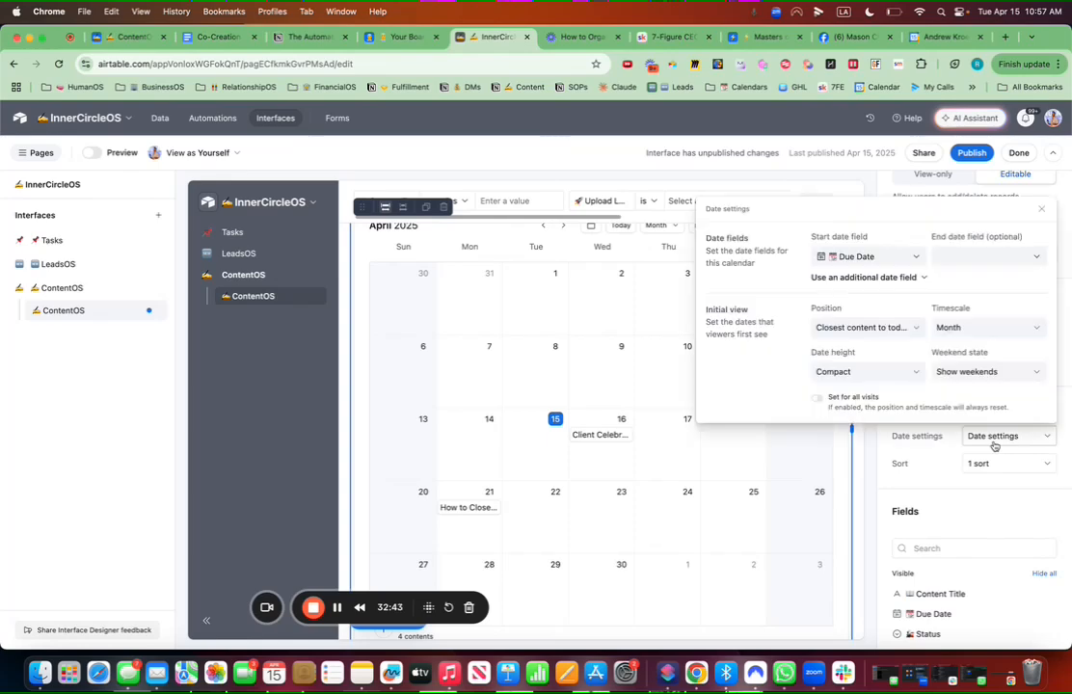
click(909, 480)
scroll(932, 417, down, 3)
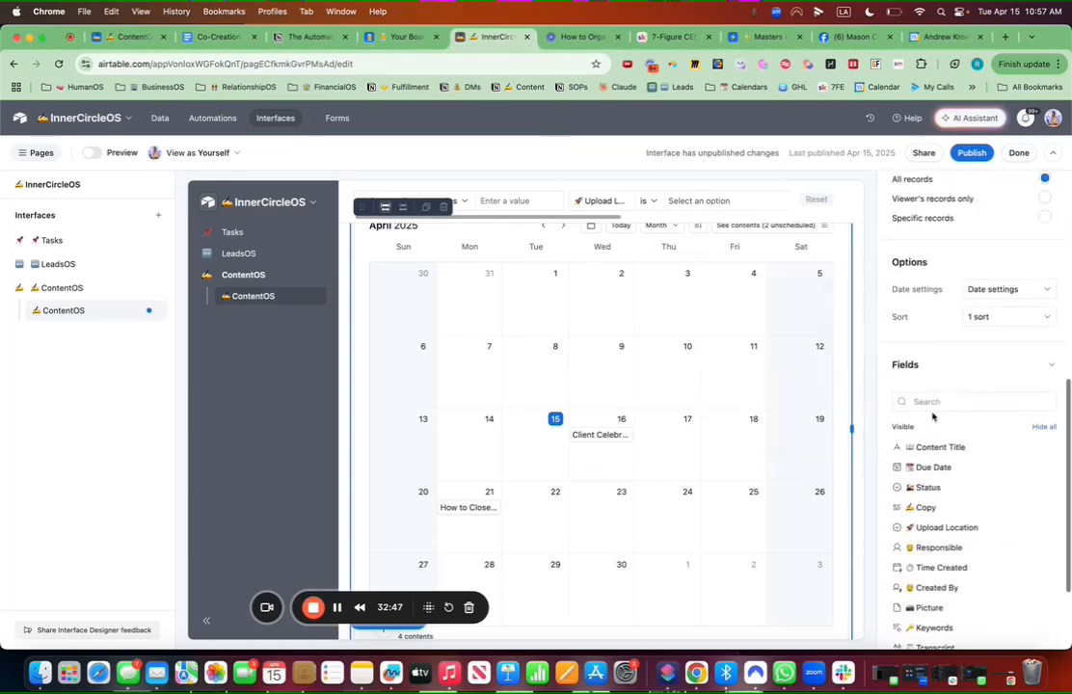
scroll(933, 416, up, 4)
scroll(926, 418, up, 1)
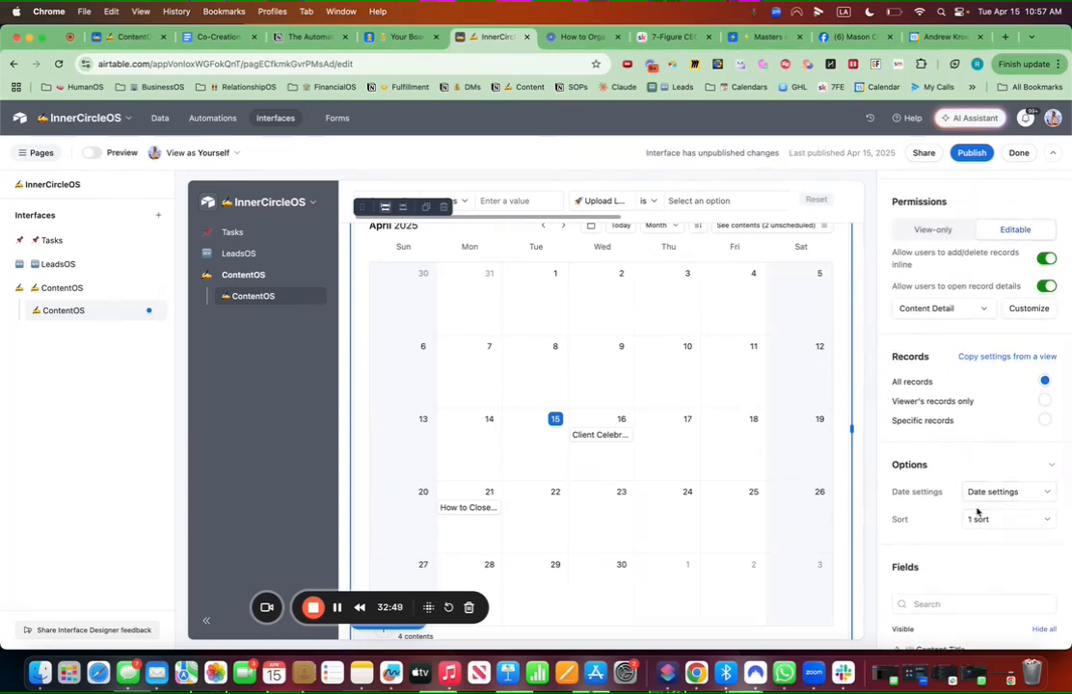
scroll(975, 422, up, 5)
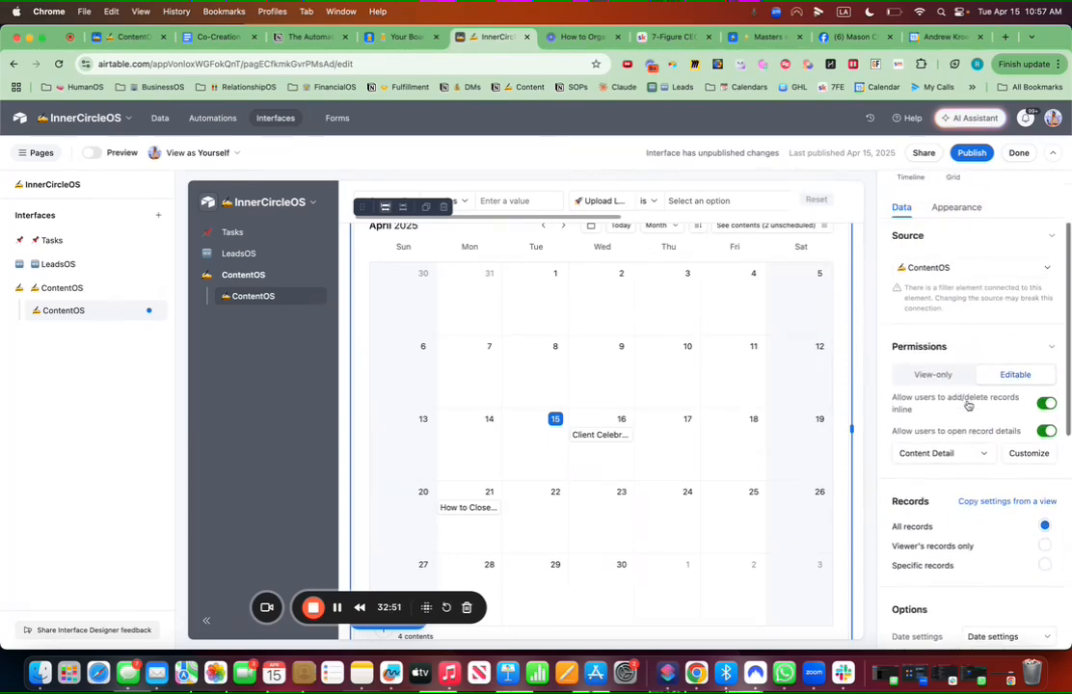
Step: Colour calendar records by the Upload Location select field and bring up Publish
click(960, 274)
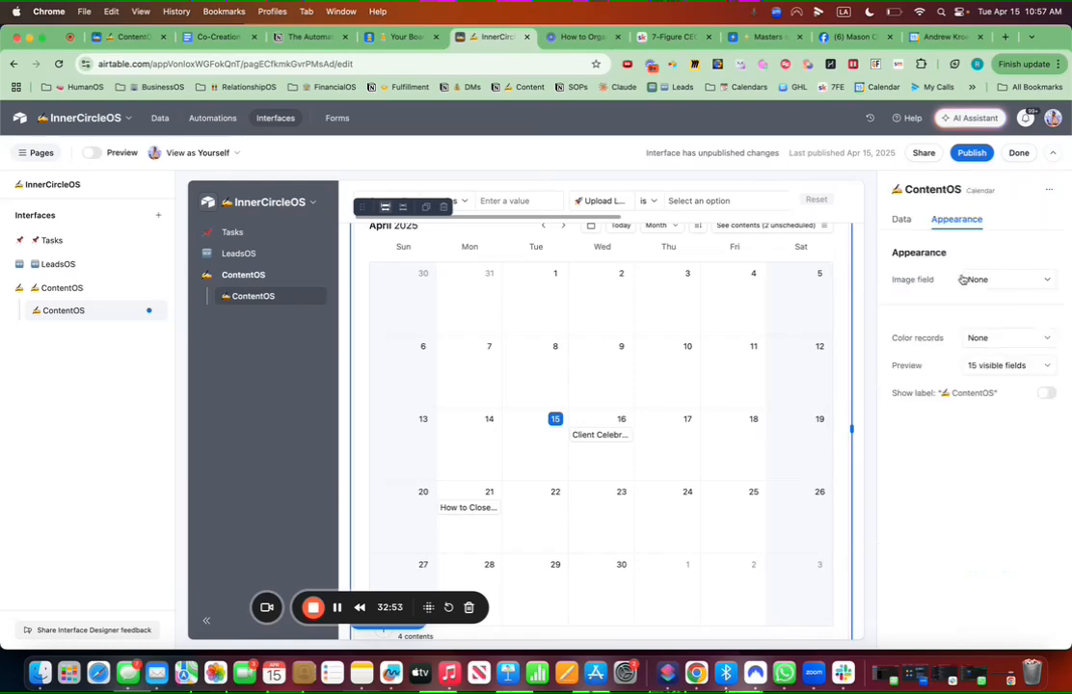
click(992, 344)
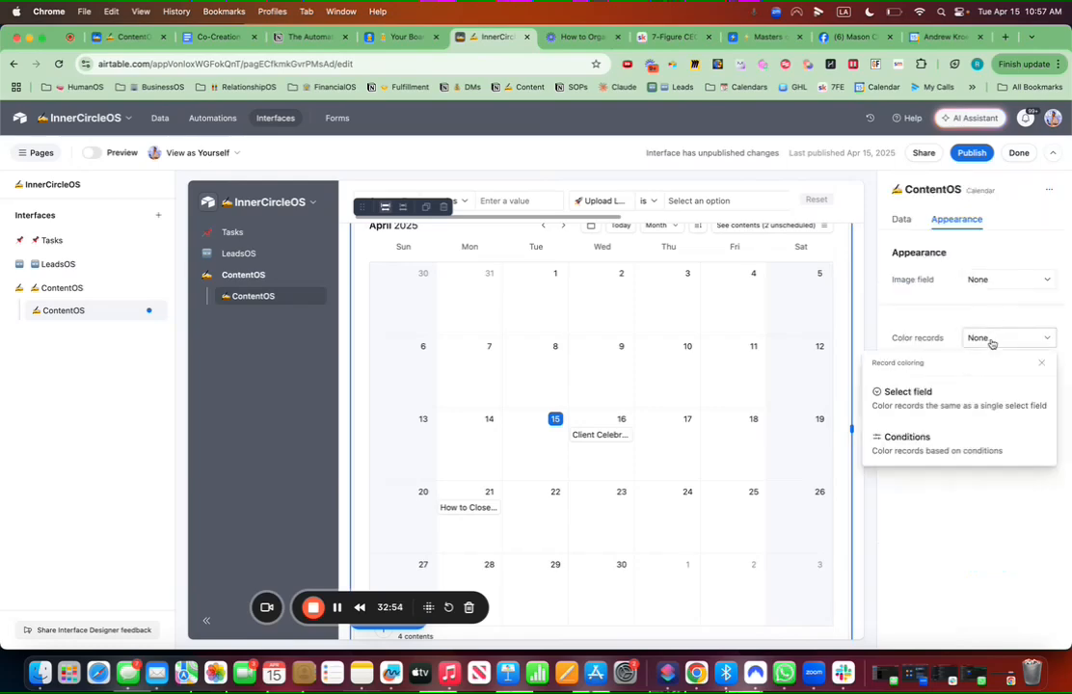
click(961, 408)
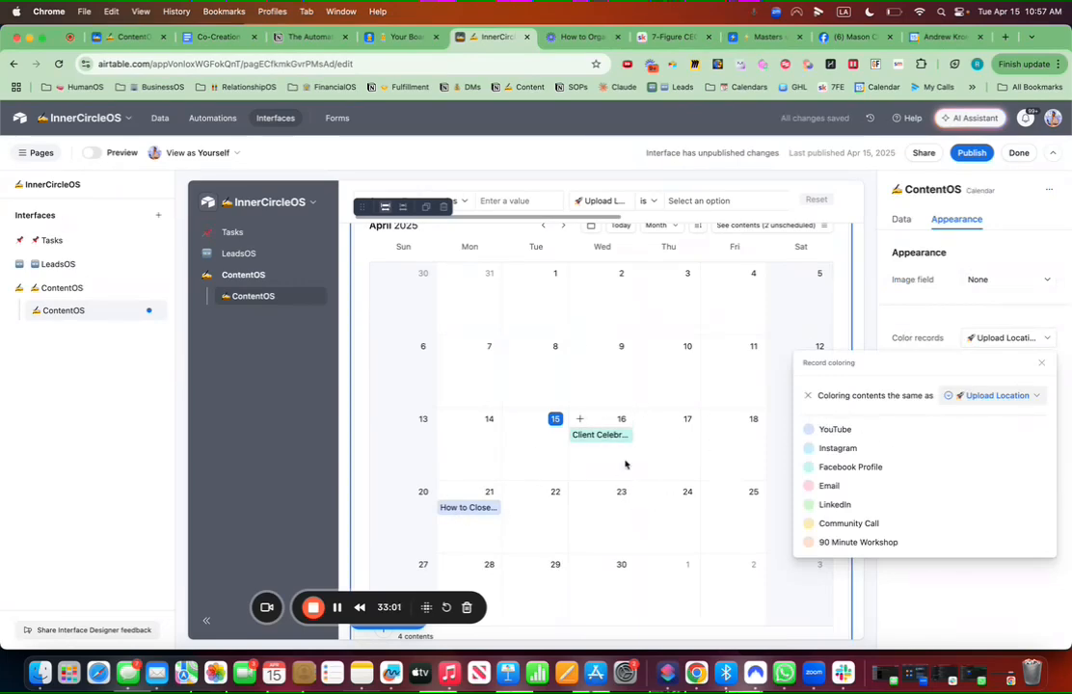
scroll(626, 434, down, 3)
scroll(617, 415, up, 3)
scroll(615, 416, up, 10)
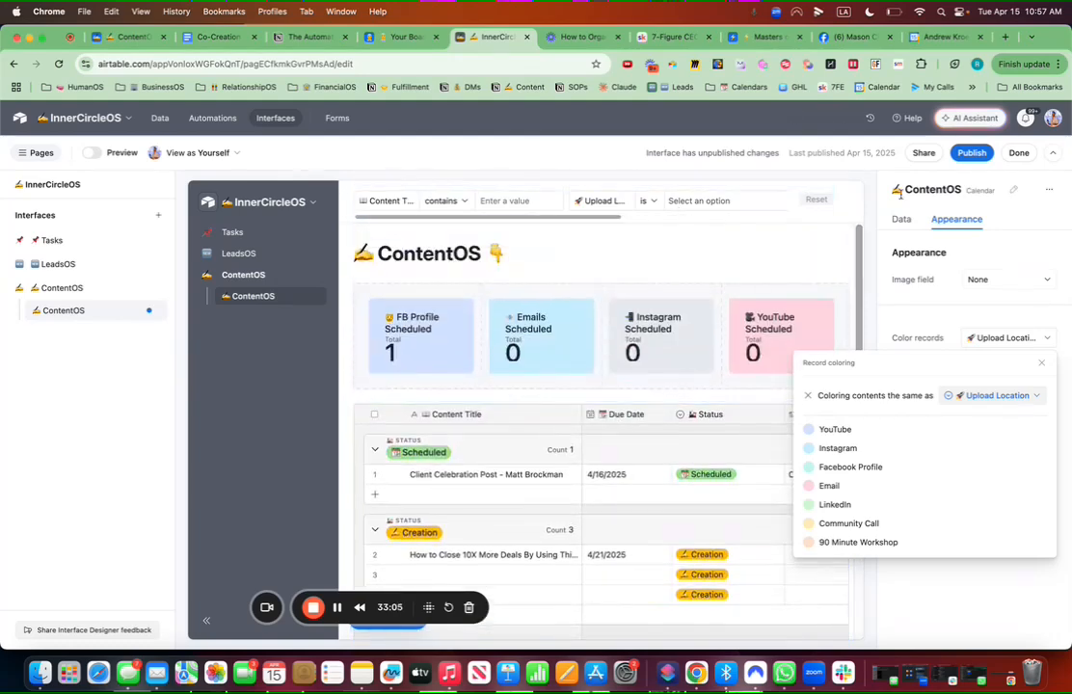
click(970, 153)
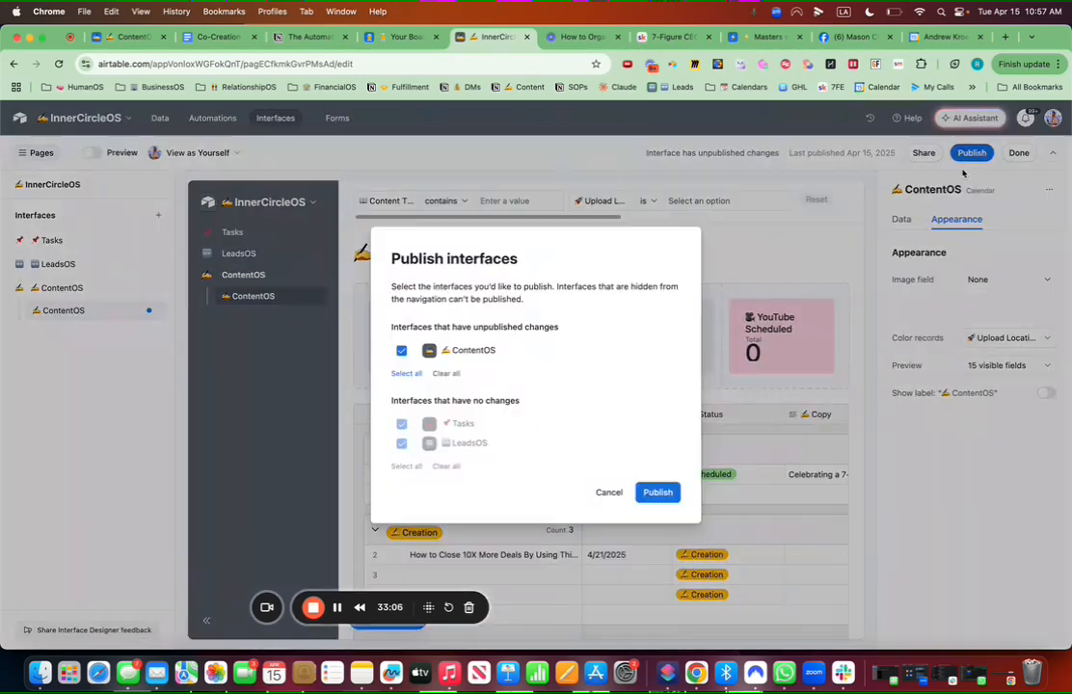
Step: Publish the ContentOS interface
click(654, 490)
scroll(567, 306, down, 10)
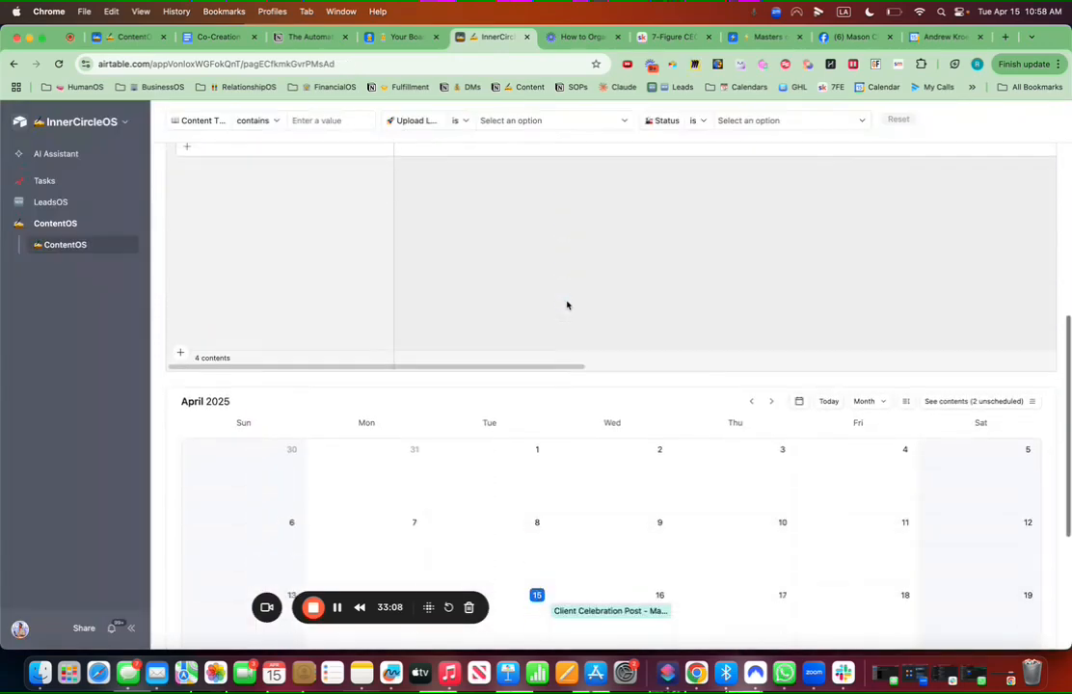
scroll(567, 306, down, 3)
Step: Check the Client Celebration Post and How to Close 10X More Deals calendar records
click(596, 473)
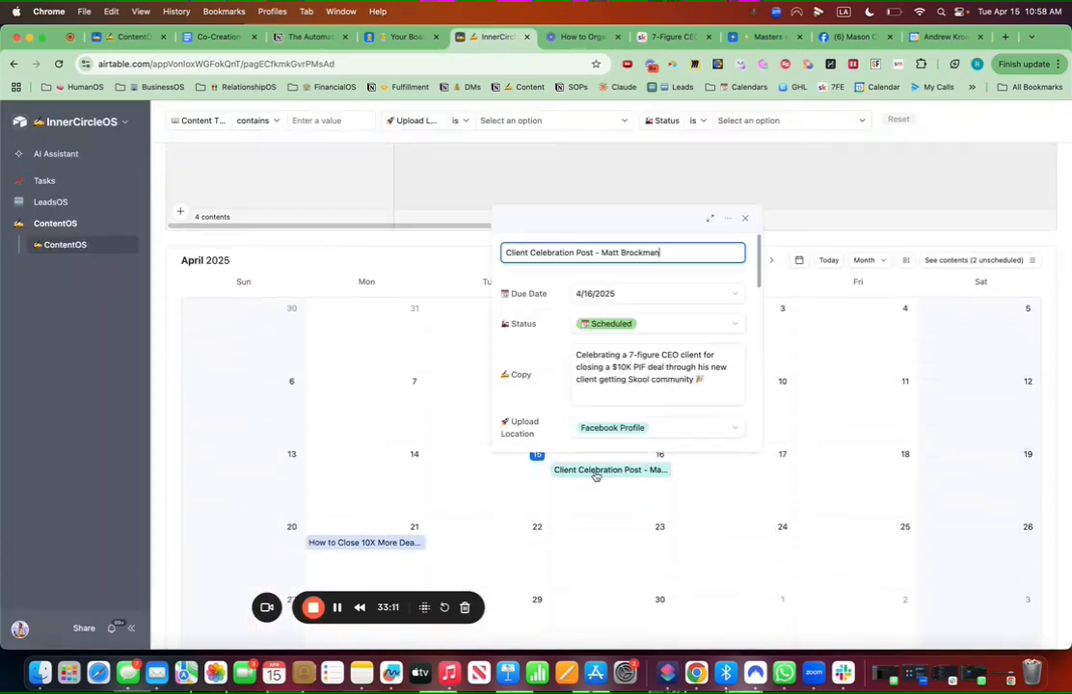
scroll(589, 323, down, 5)
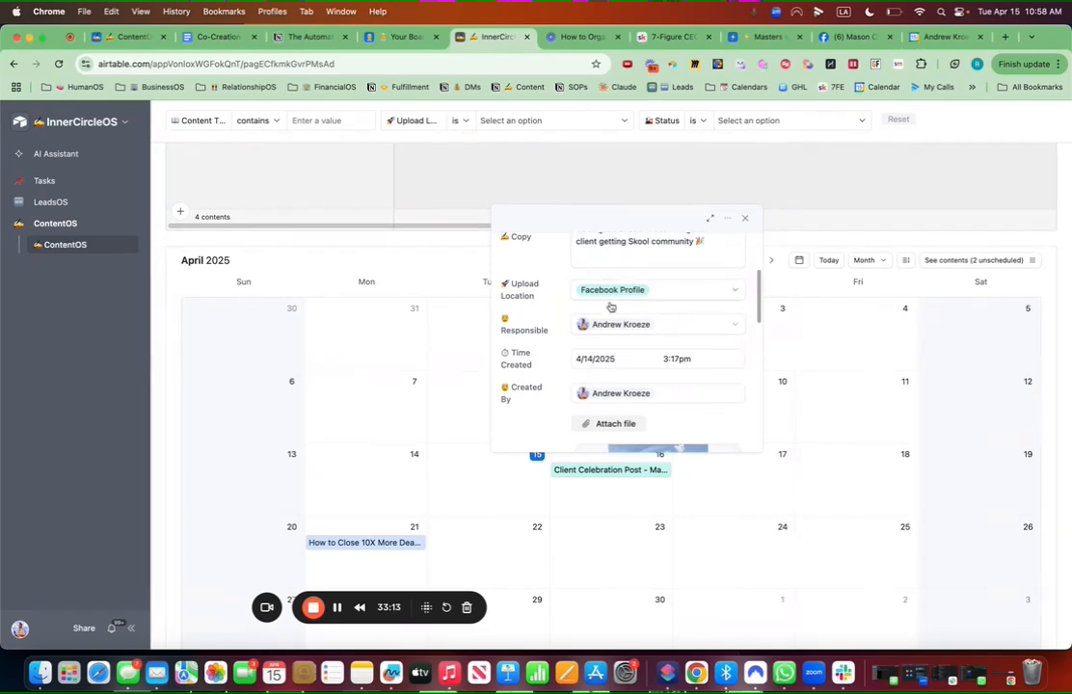
click(374, 543)
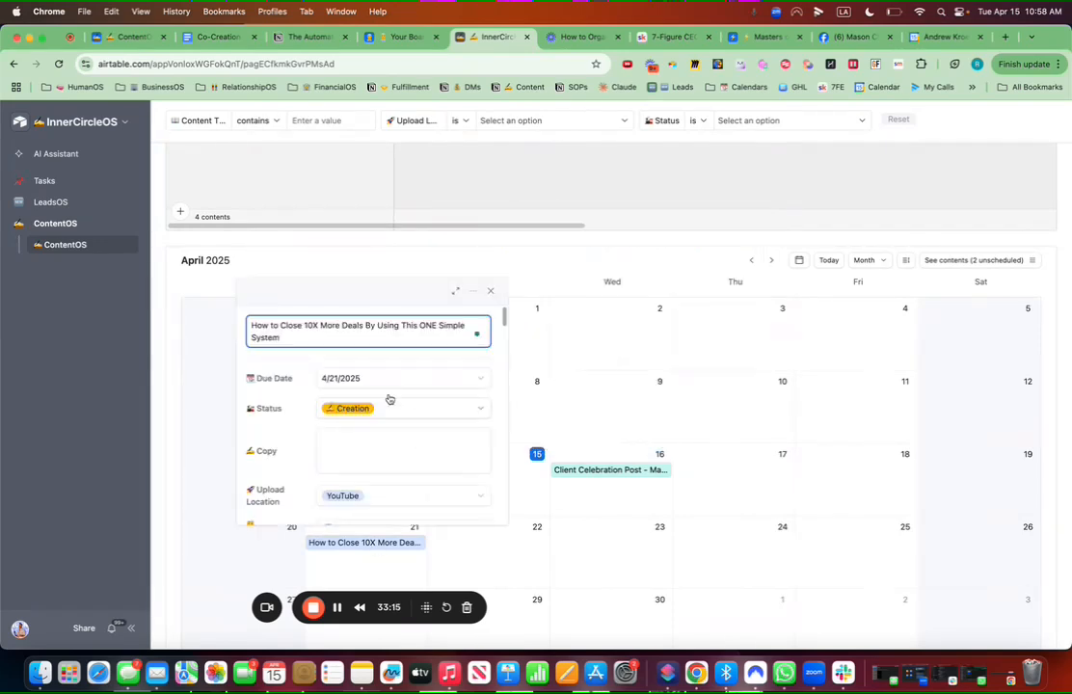
scroll(391, 454, down, 1)
click(867, 453)
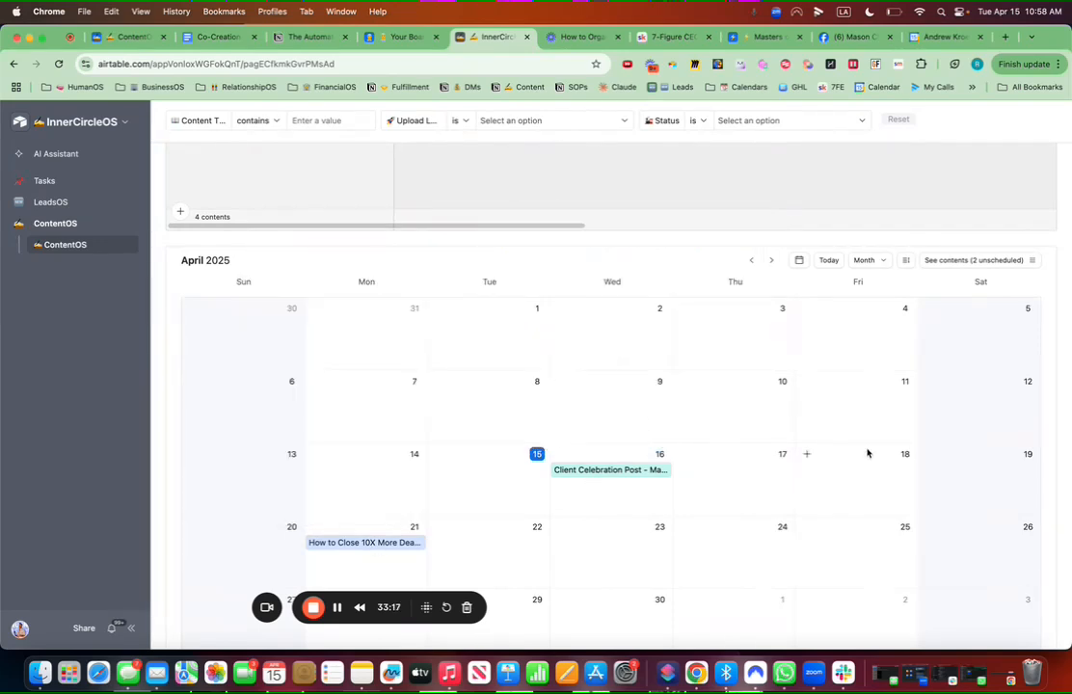
scroll(720, 340, up, 10)
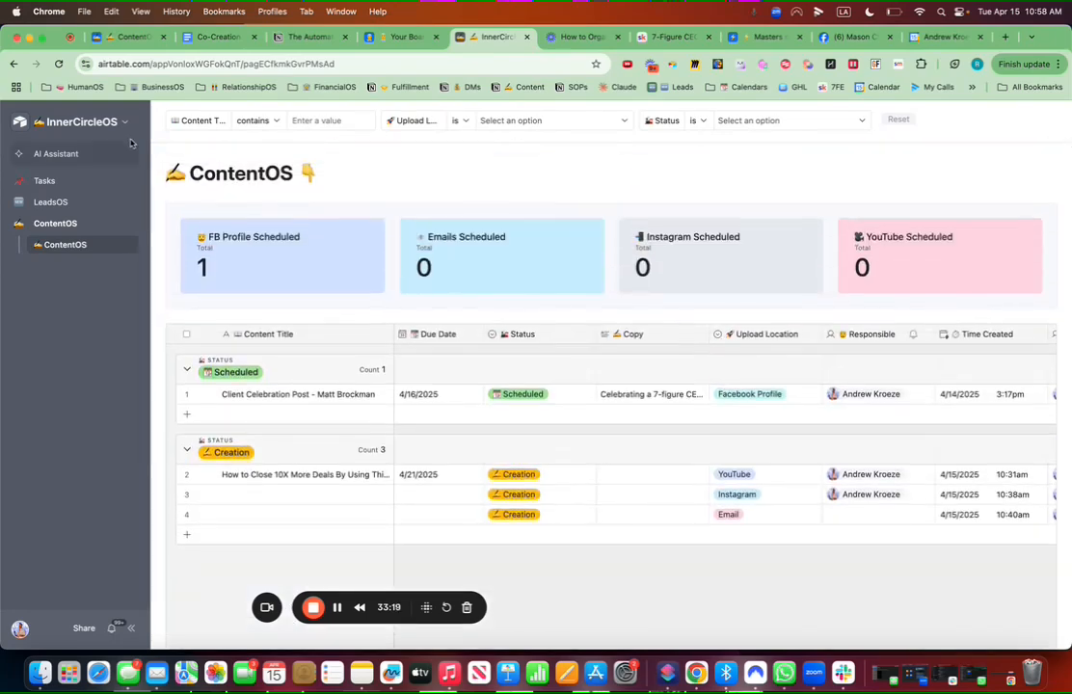
click(116, 122)
Step: Open the Upload Location field editor from the ContentOS content table in edit mode
click(170, 154)
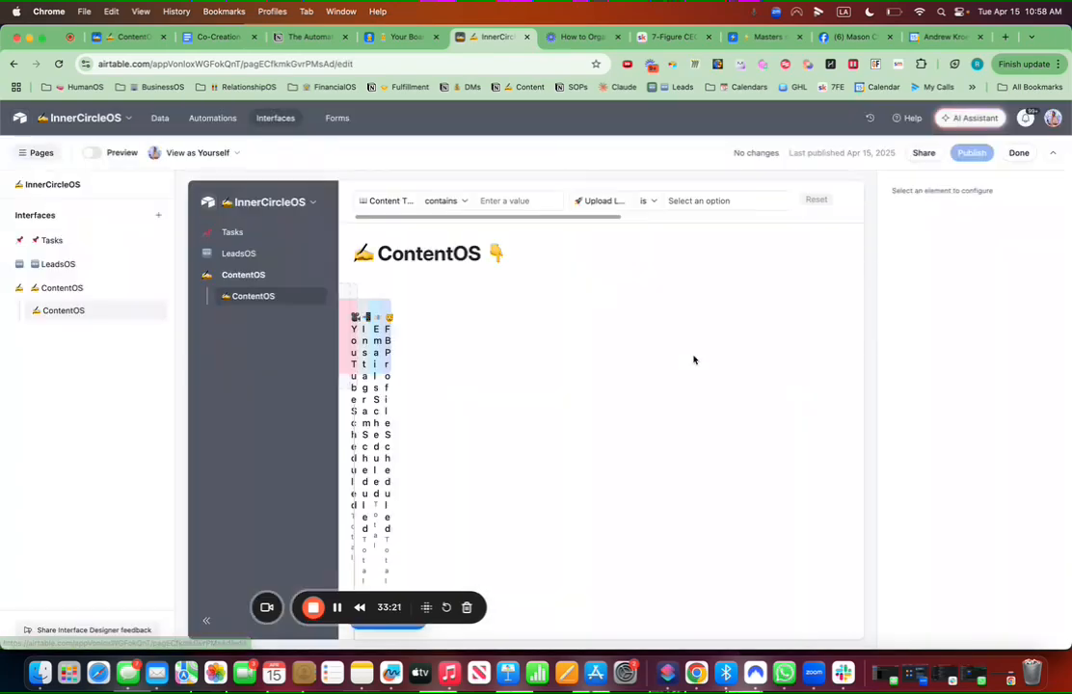
scroll(748, 466, down, 1)
click(795, 505)
scroll(1043, 531, down, 6)
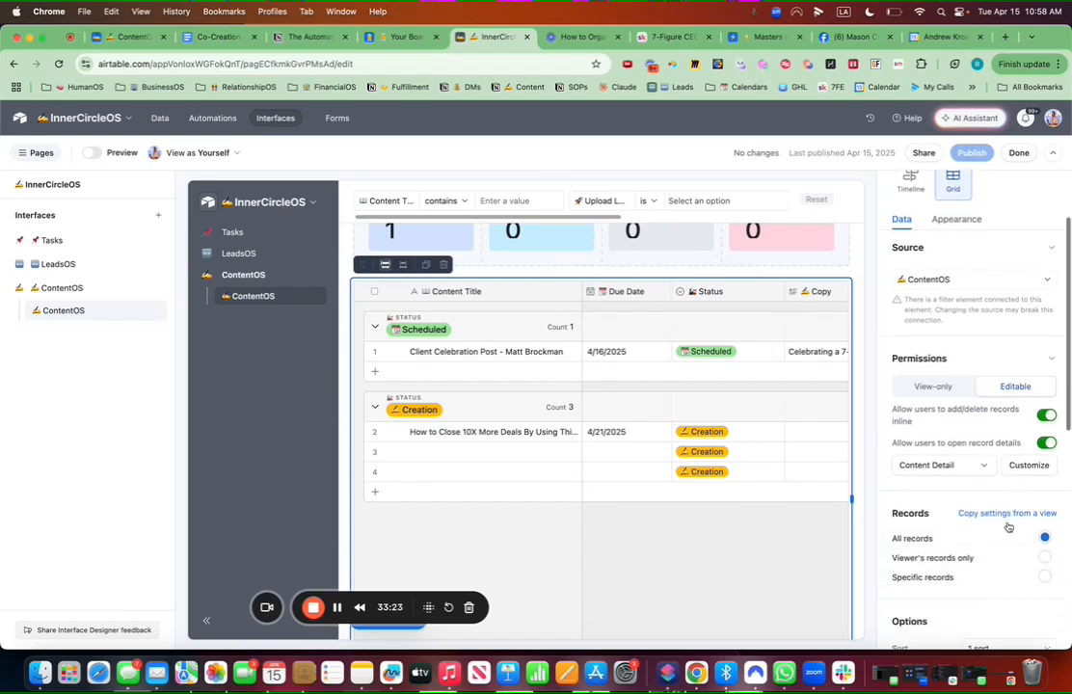
scroll(1008, 525, down, 3)
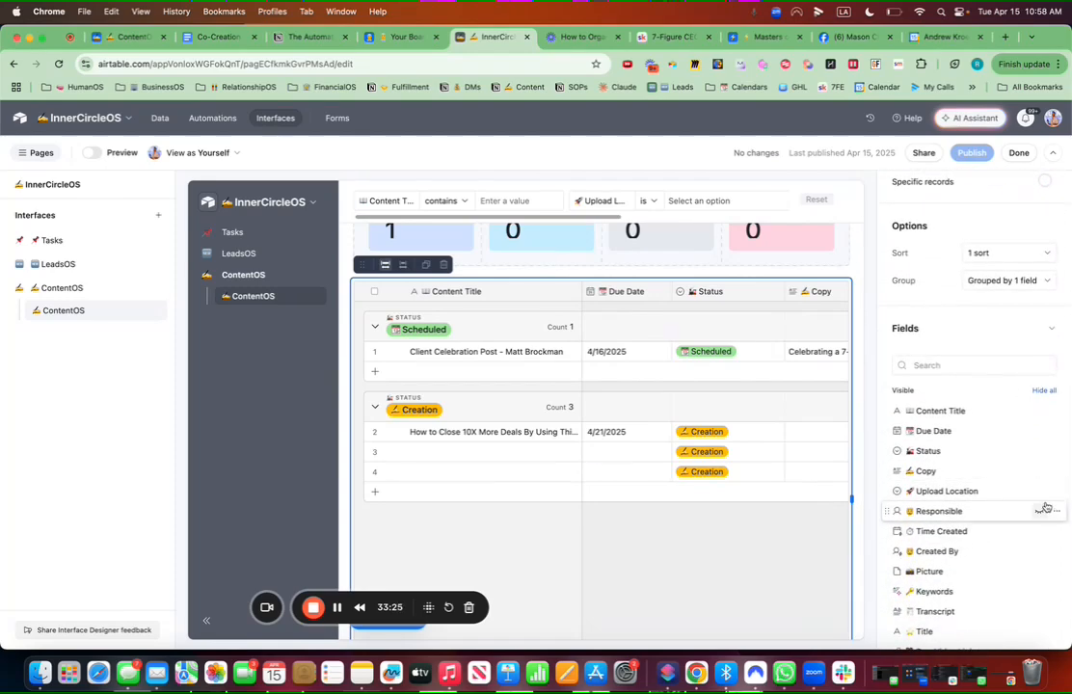
scroll(1044, 492, down, 1)
click(1057, 453)
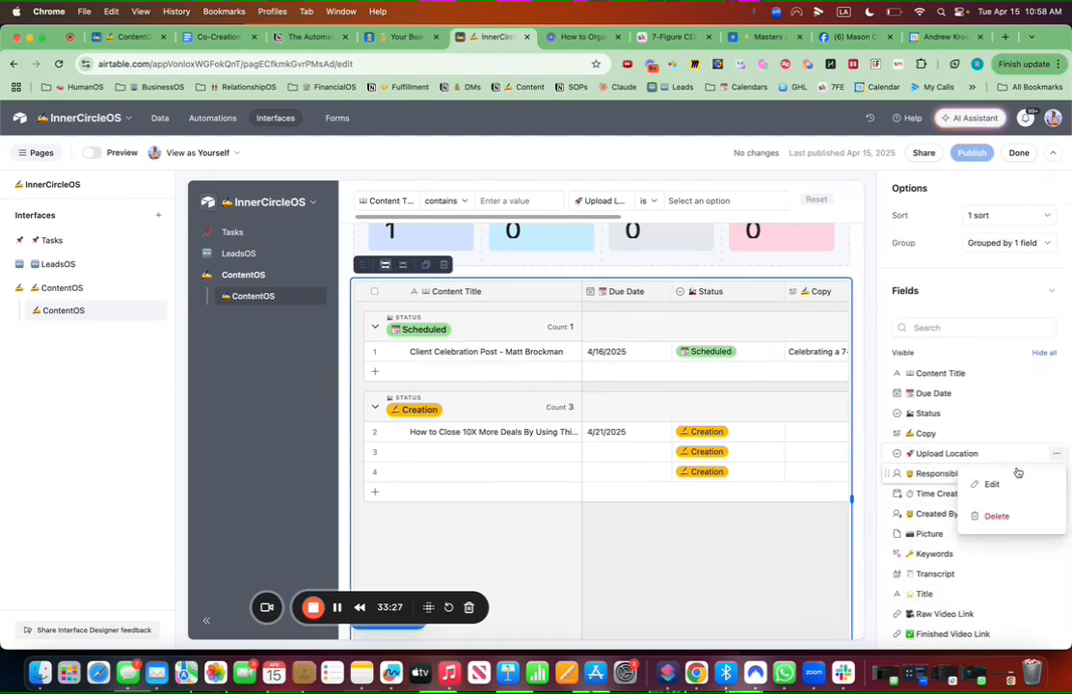
click(1008, 483)
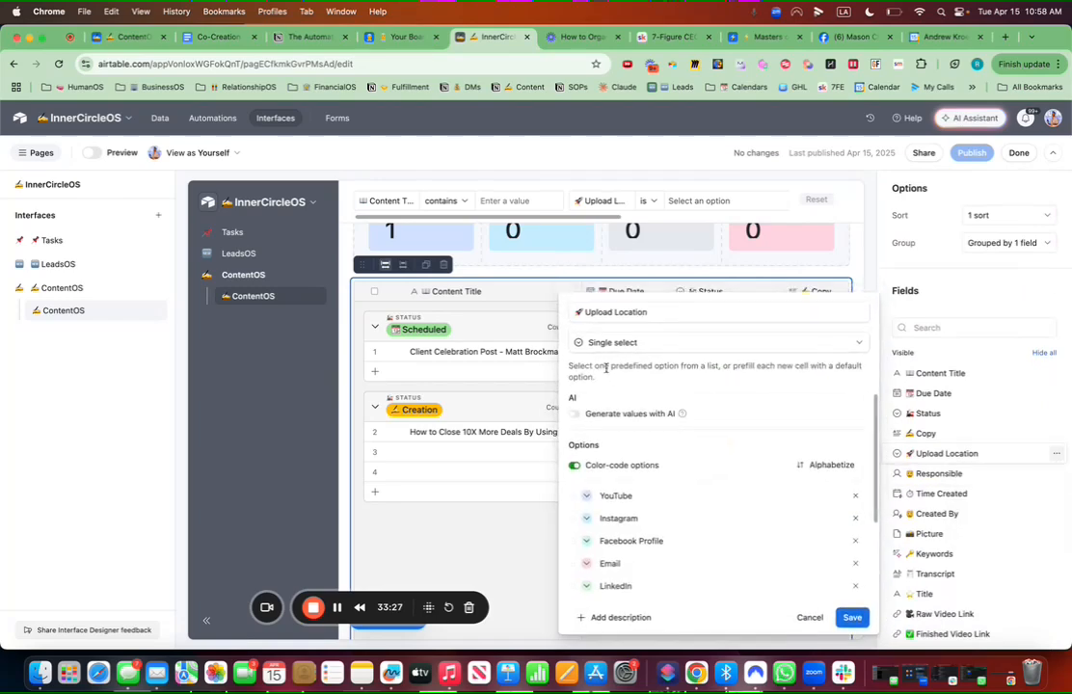
Step: Prefix the YouTube option with a camera emoji and make it red
click(600, 496)
key(ctrl+super+space)
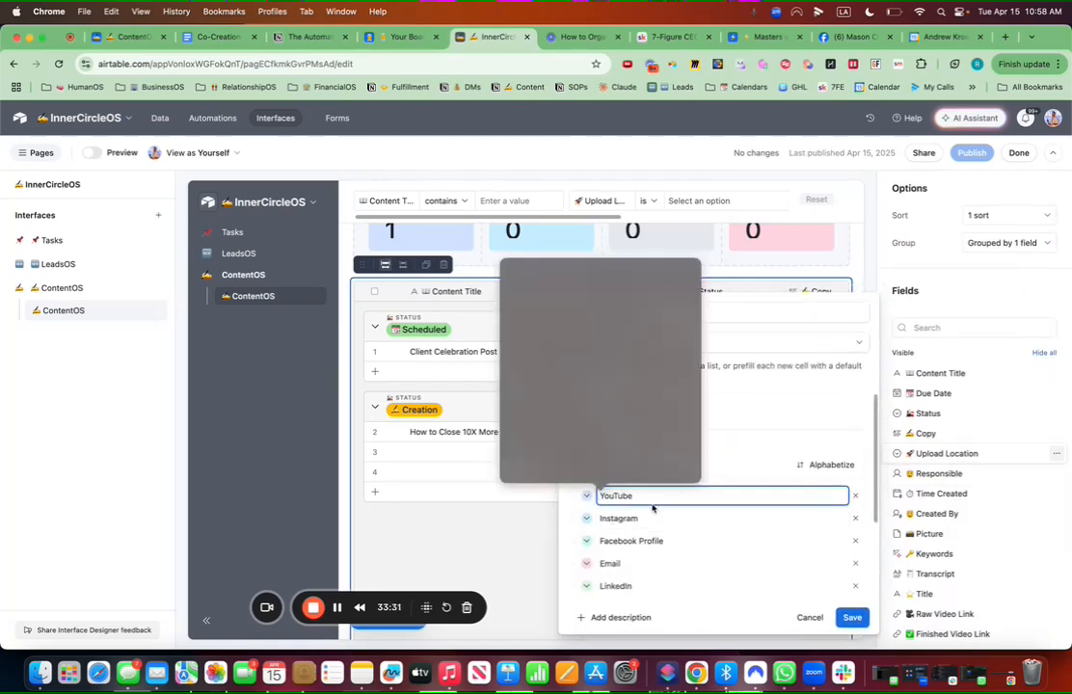
click(566, 308)
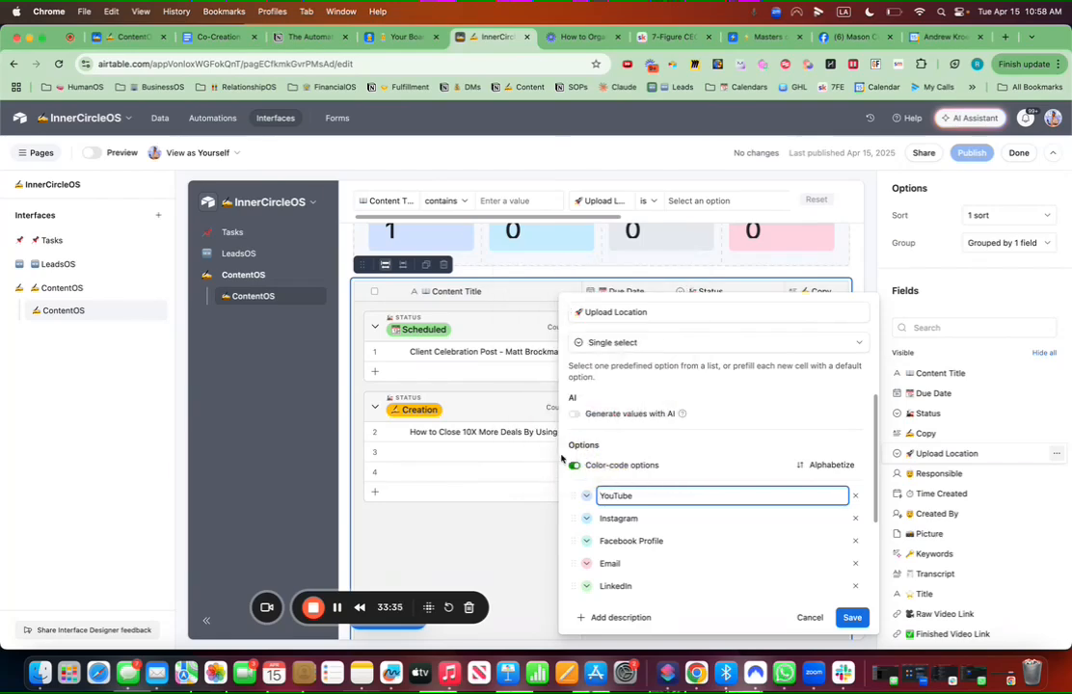
text(🎥)
click(586, 497)
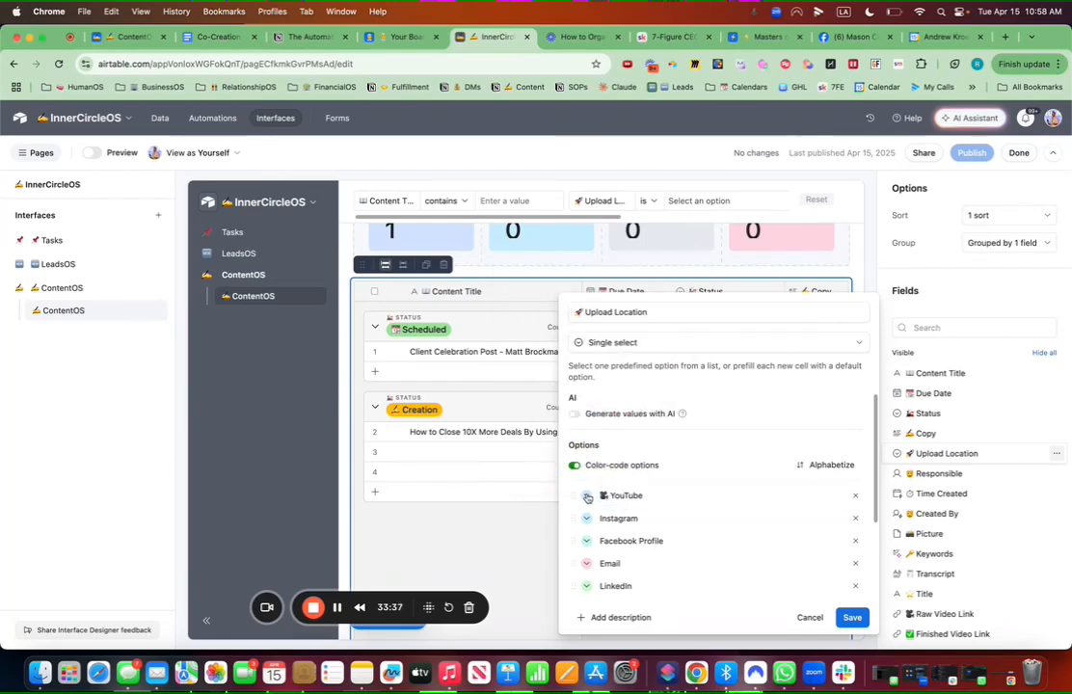
click(810, 556)
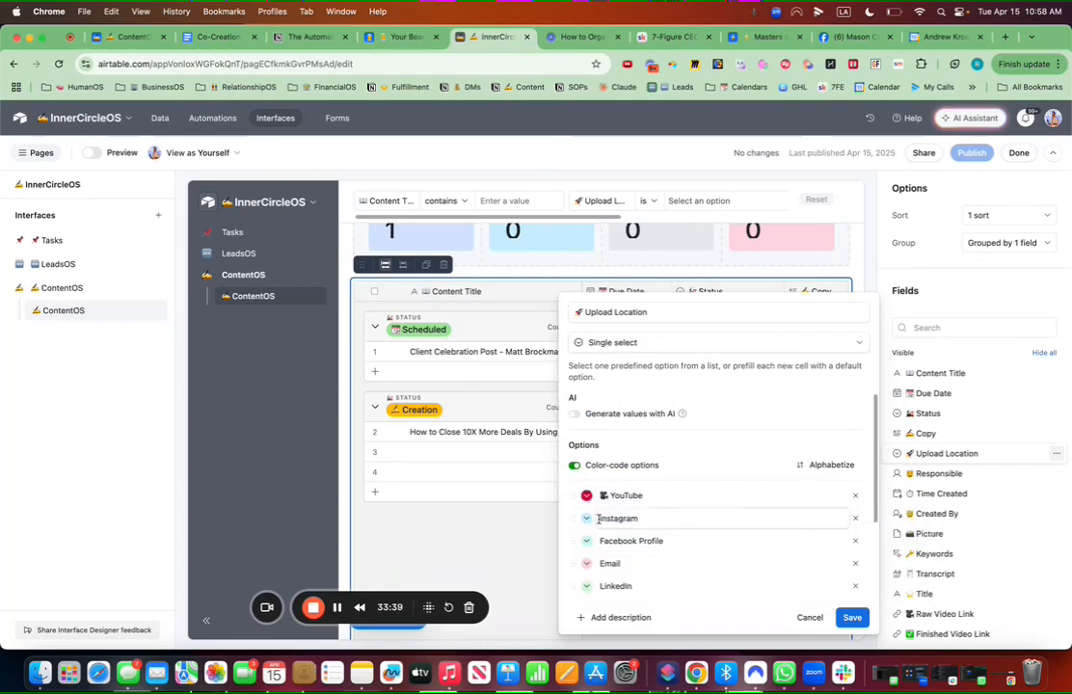
Step: Prefix the Instagram option with a phone emoji and make it dark grey
click(601, 518)
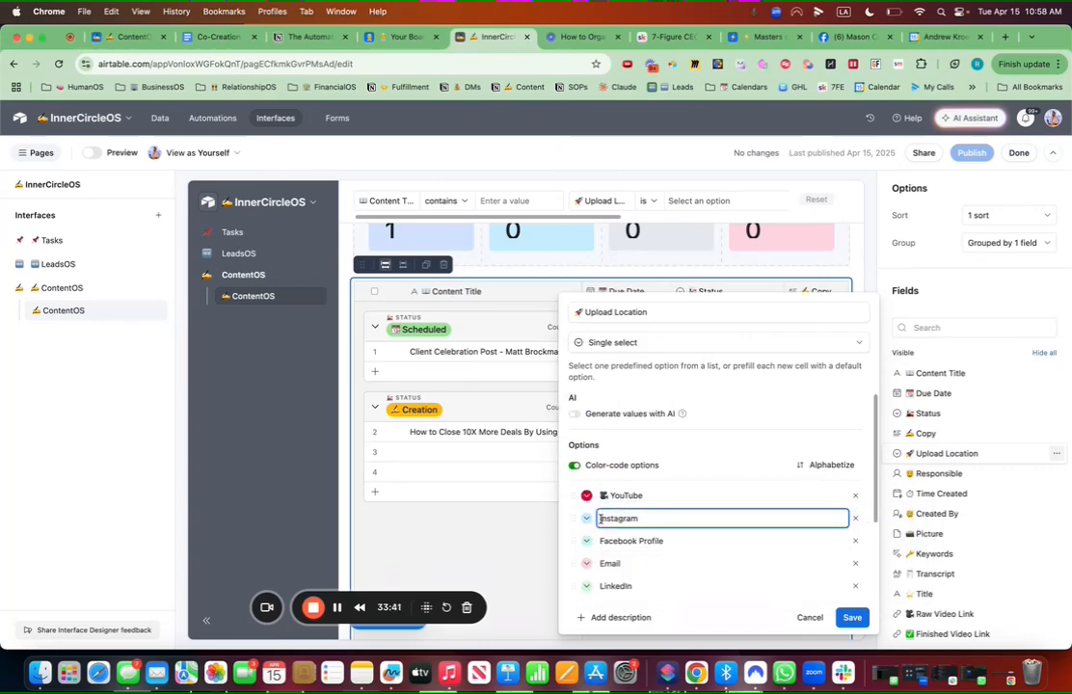
key(ctrl+super+space)
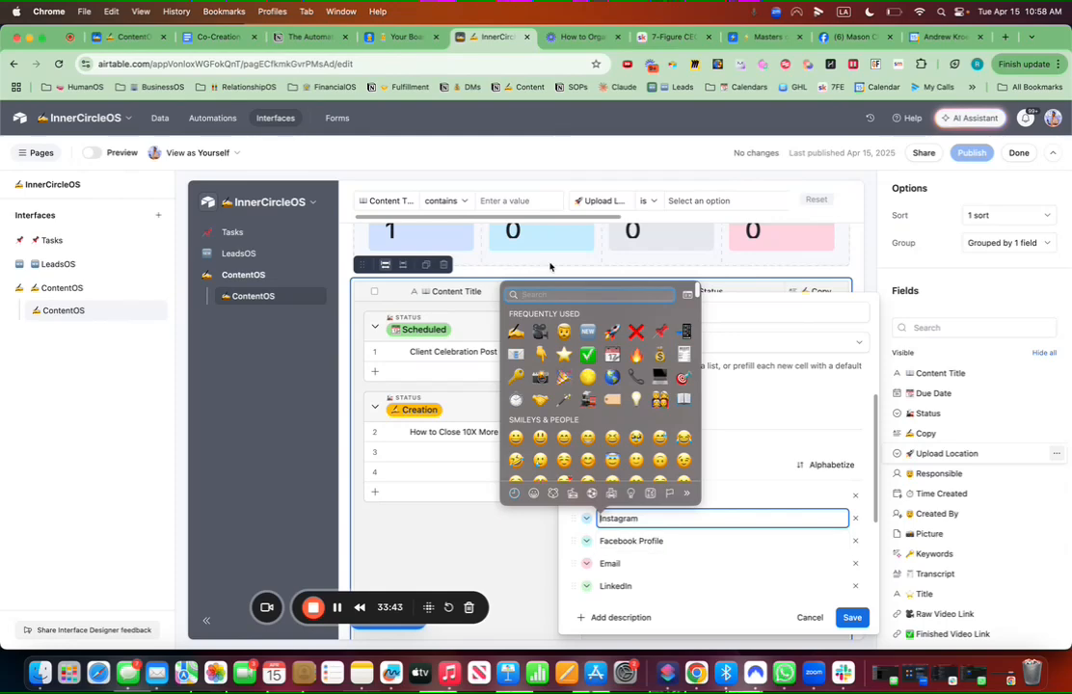
text(phone)
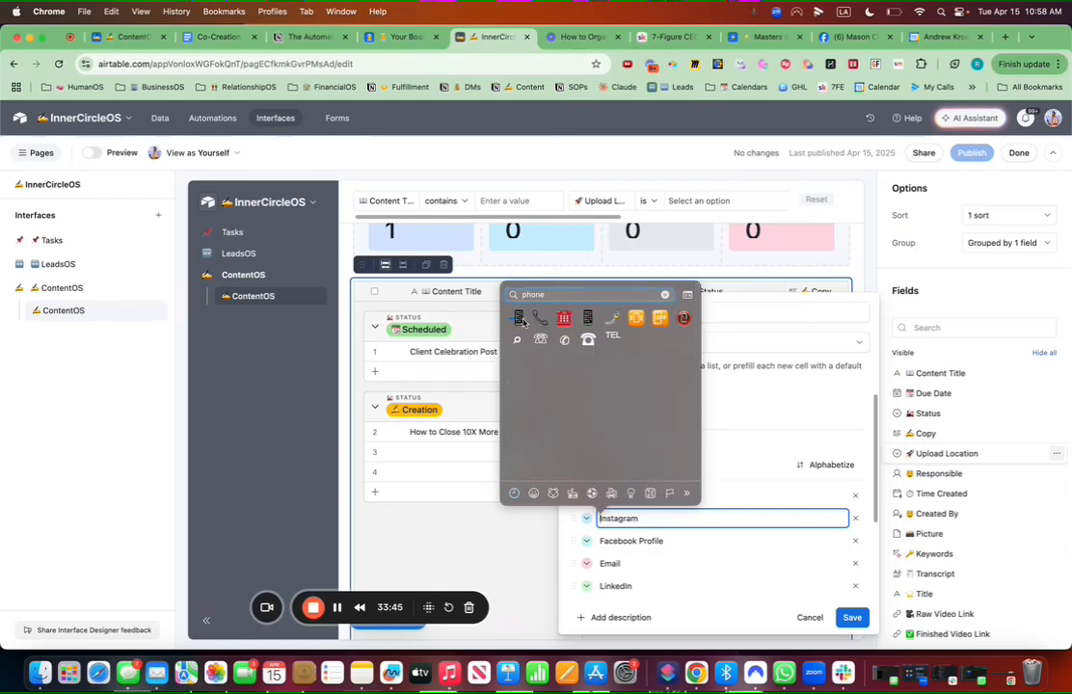
key(Return)
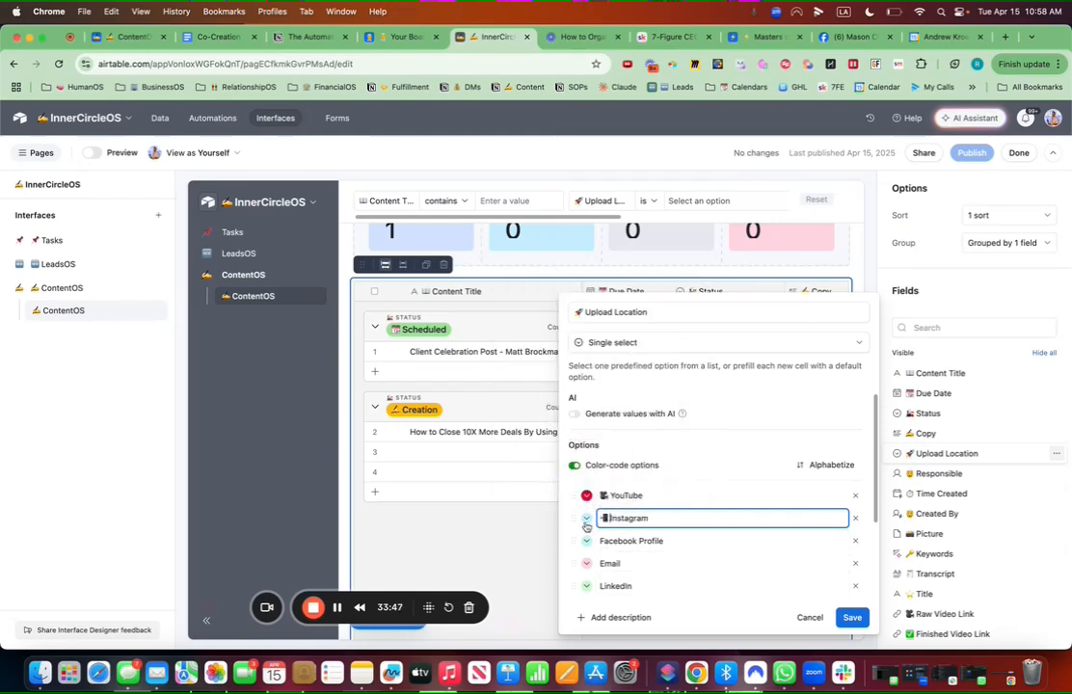
click(587, 518)
click(912, 605)
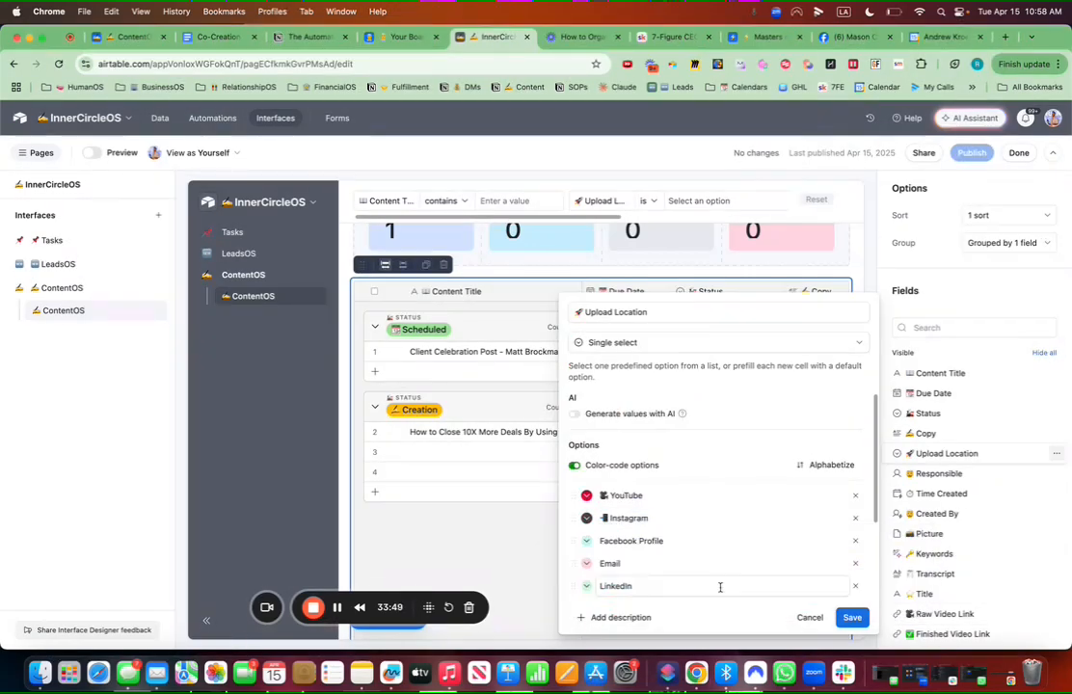
Step: Add an emoji before the Facebook Profile option and make it blue
click(599, 543)
key(ctrl+super+space)
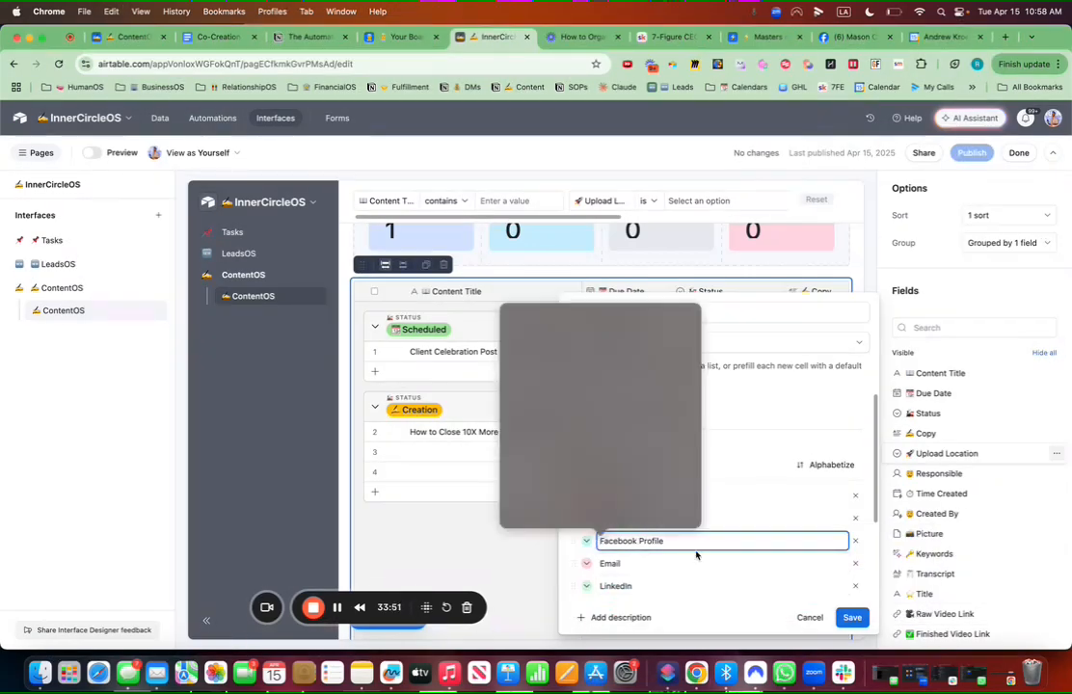
click(565, 356)
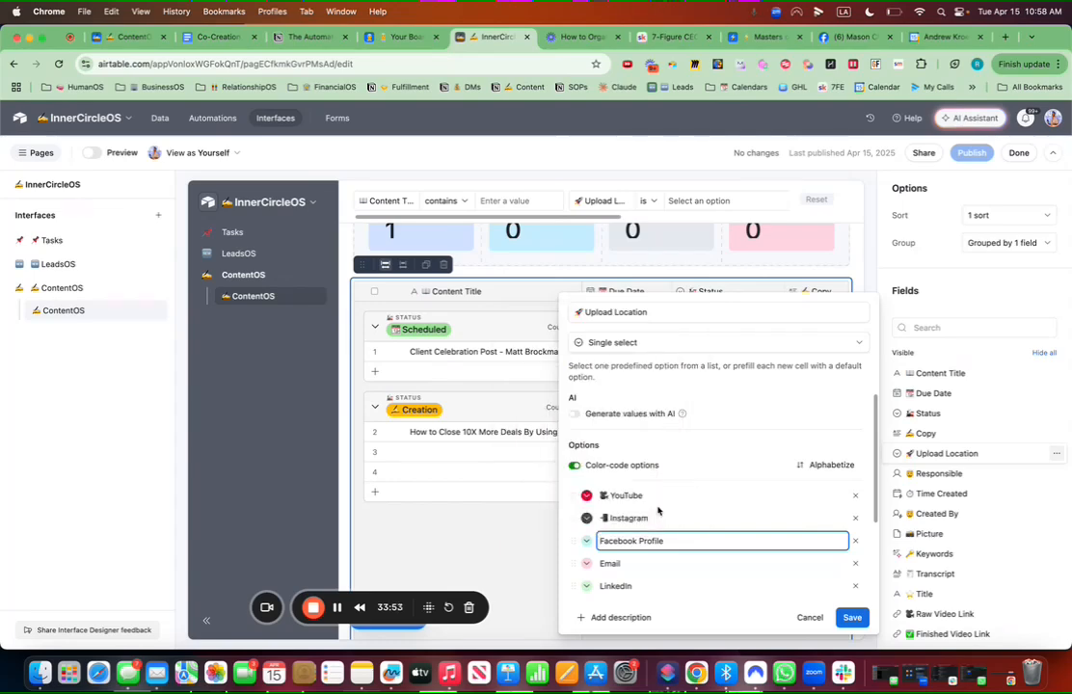
click(586, 541)
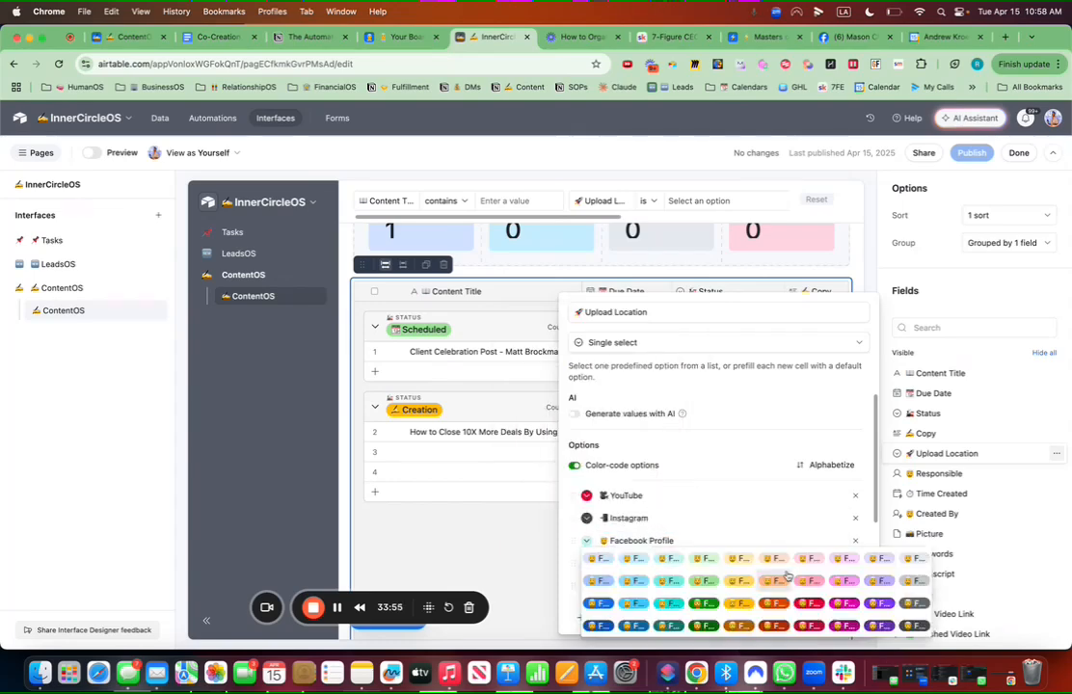
click(640, 606)
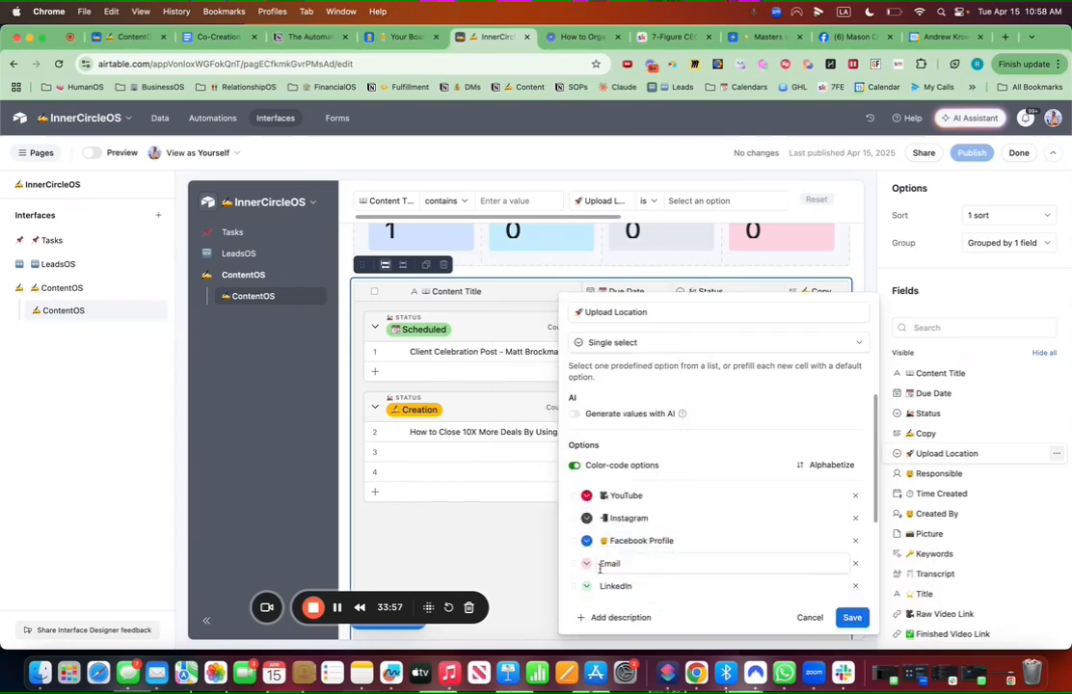
Step: Prefix the Email option with an envelope emoji and give it a new colour
click(601, 563)
key(ctrl+super+space)
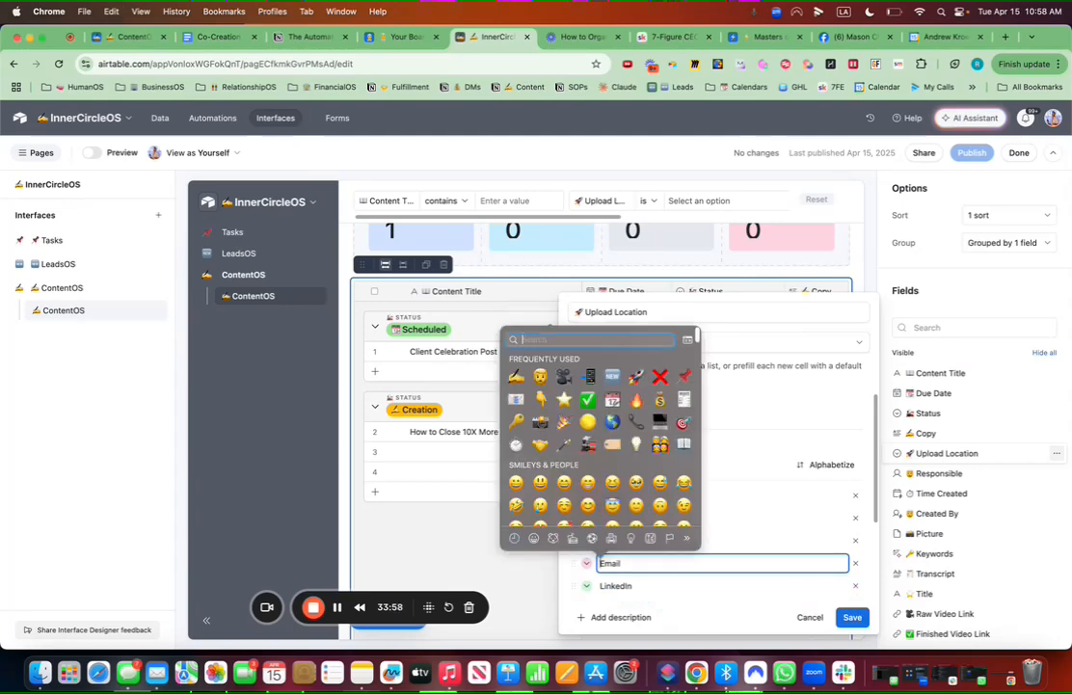
text(email)
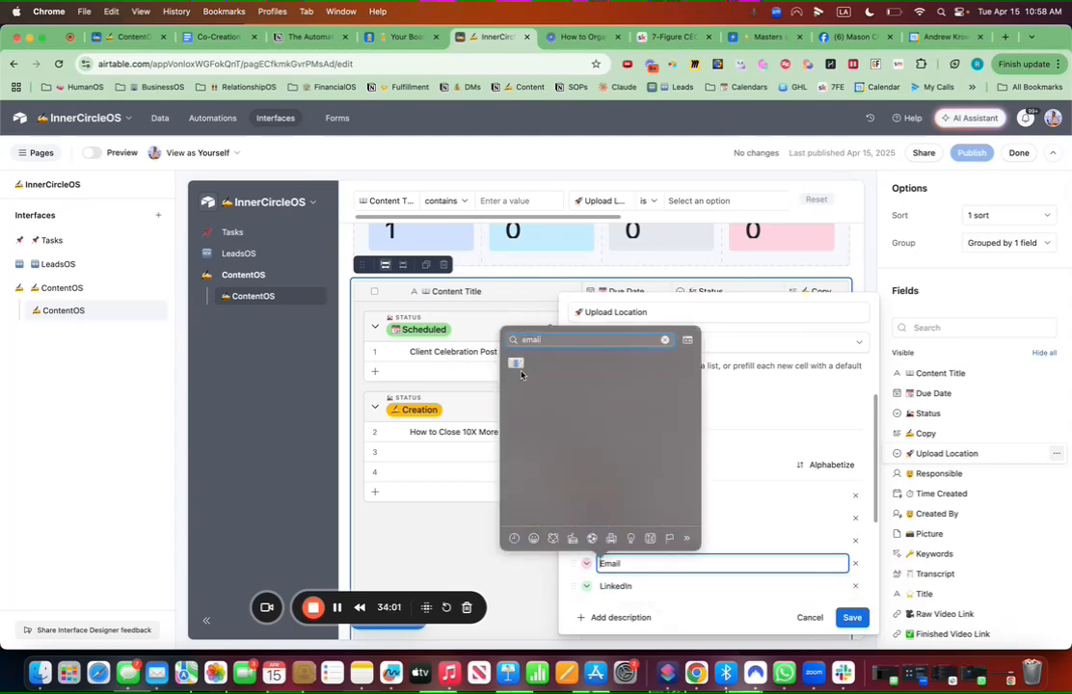
click(516, 363)
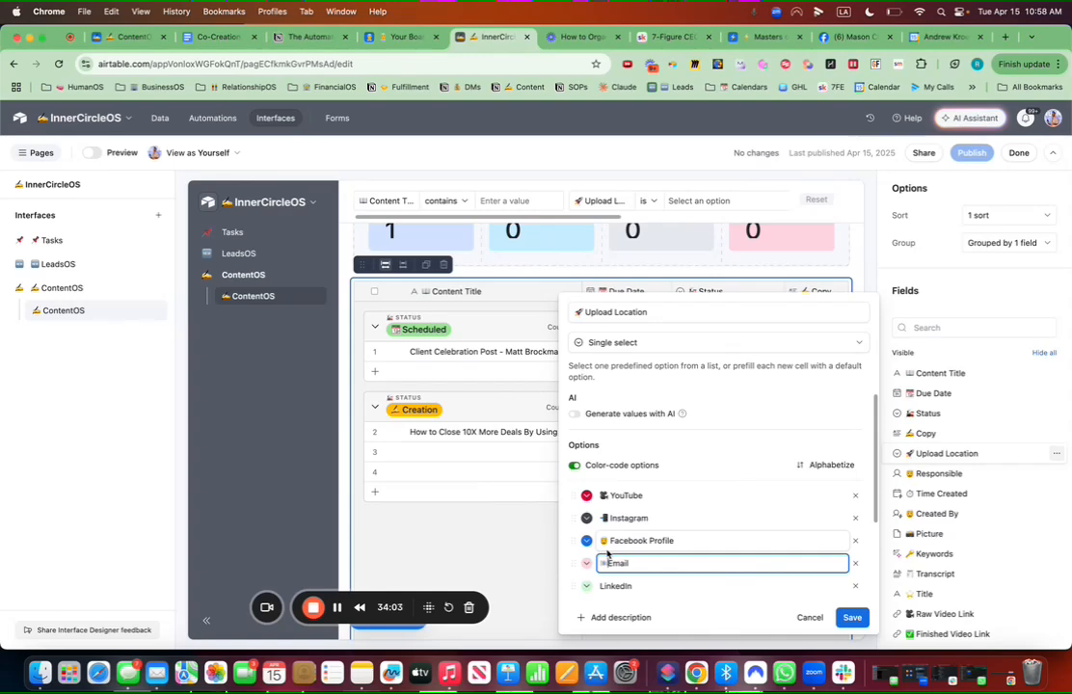
click(585, 567)
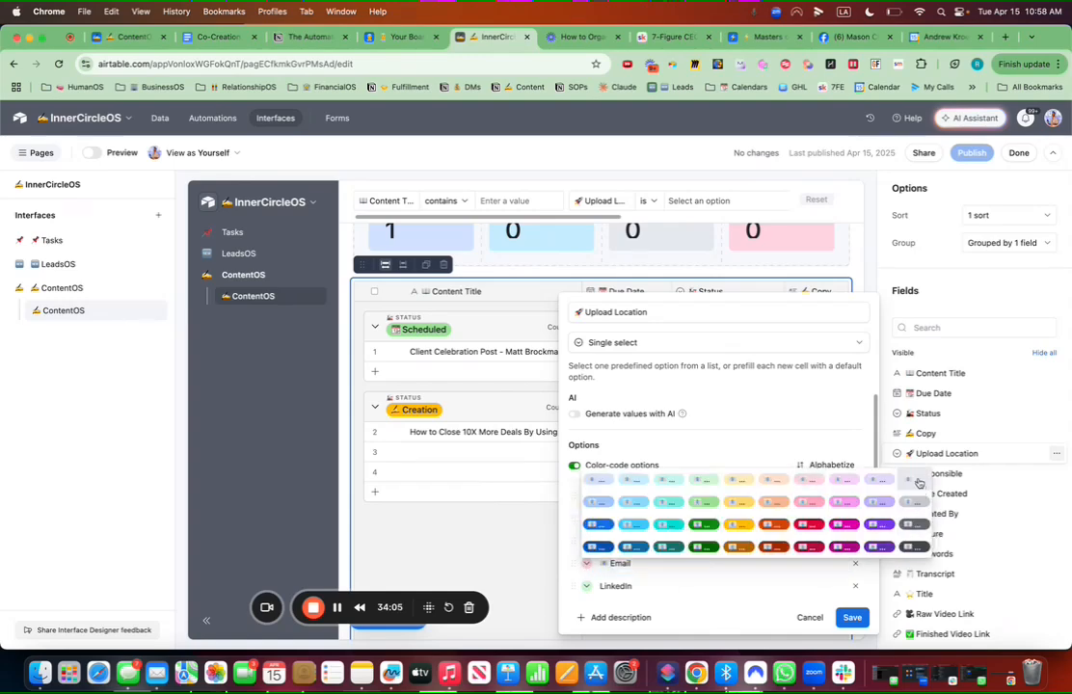
click(667, 518)
scroll(666, 516, down, 2)
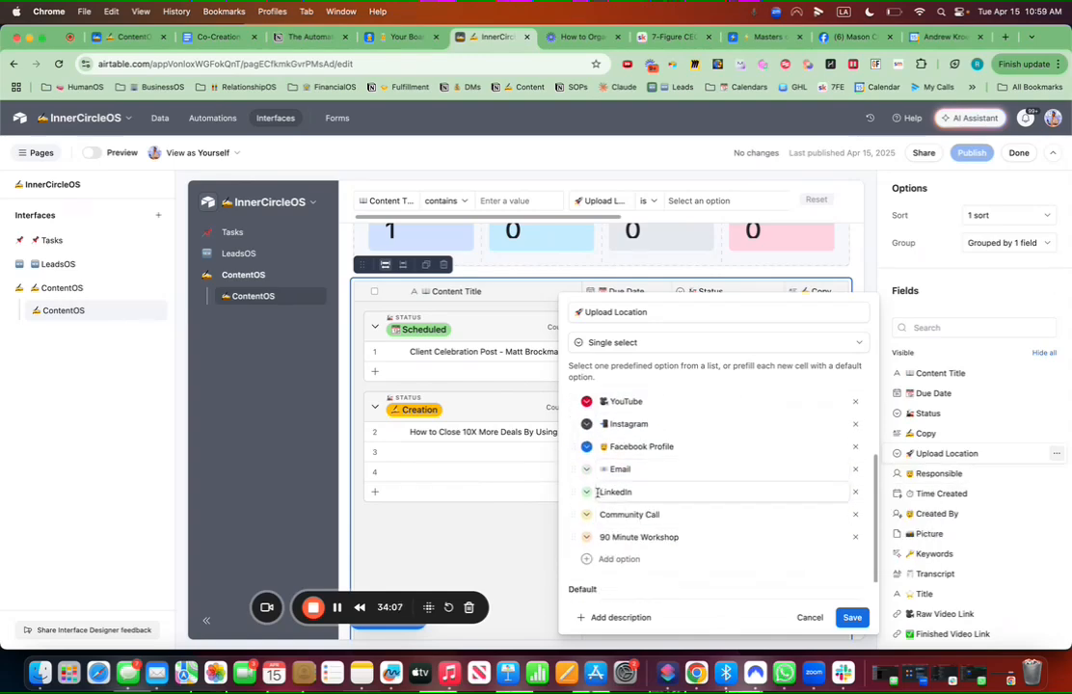
Step: Prefix the LinkedIn option with an office-worker emoji and make it teal
click(597, 493)
key(ctrl+super+space)
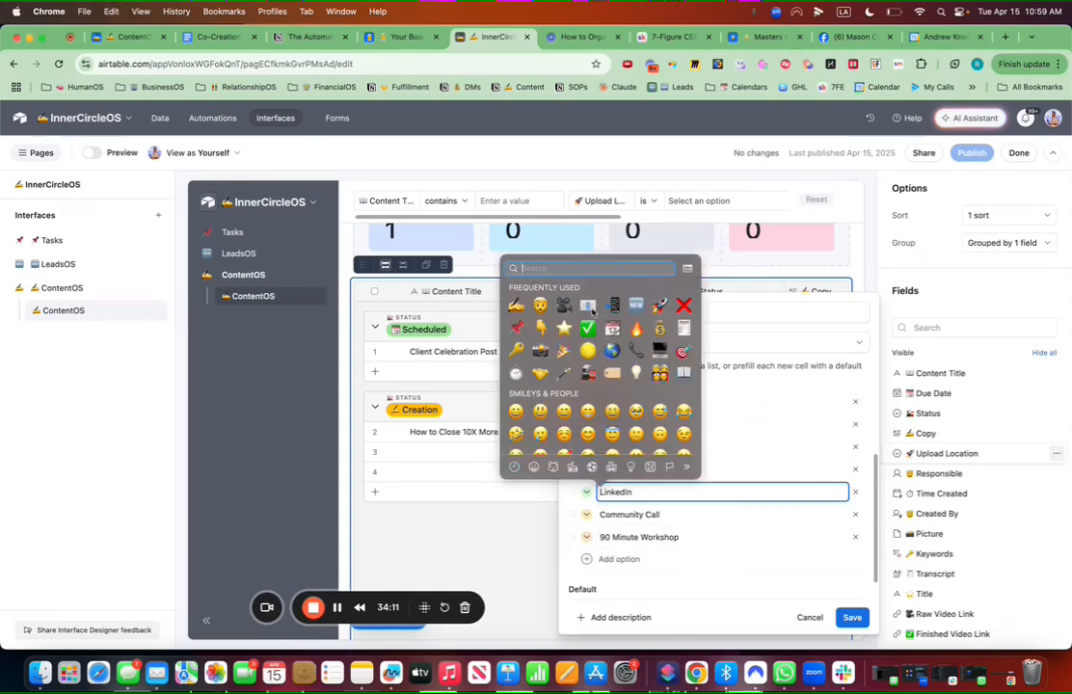
text(business)
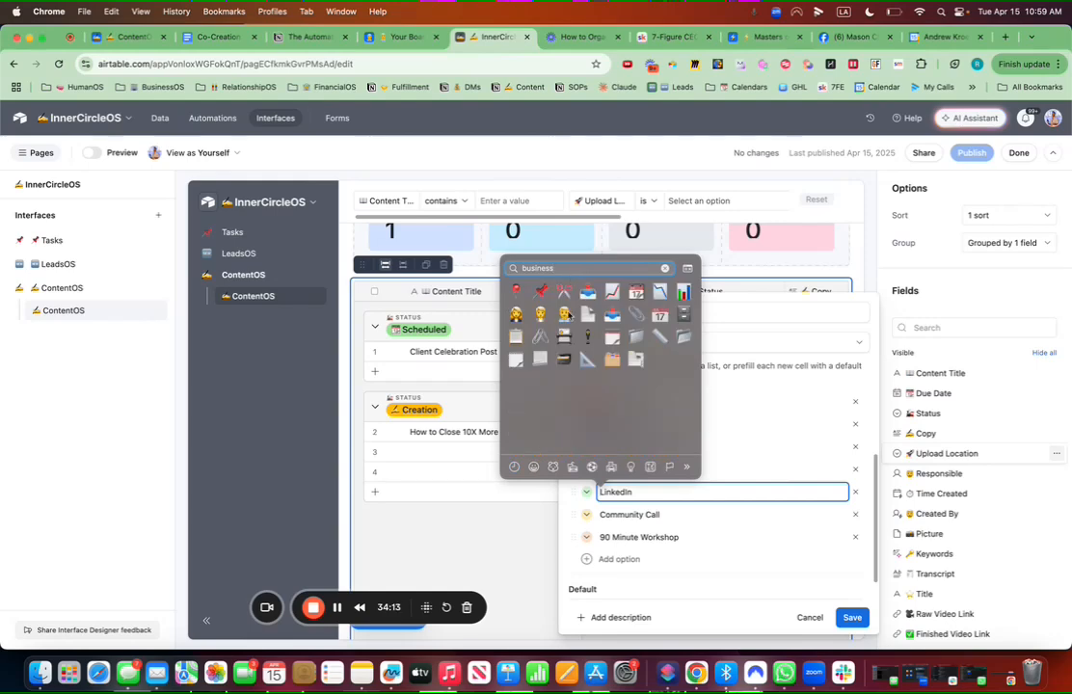
click(566, 315)
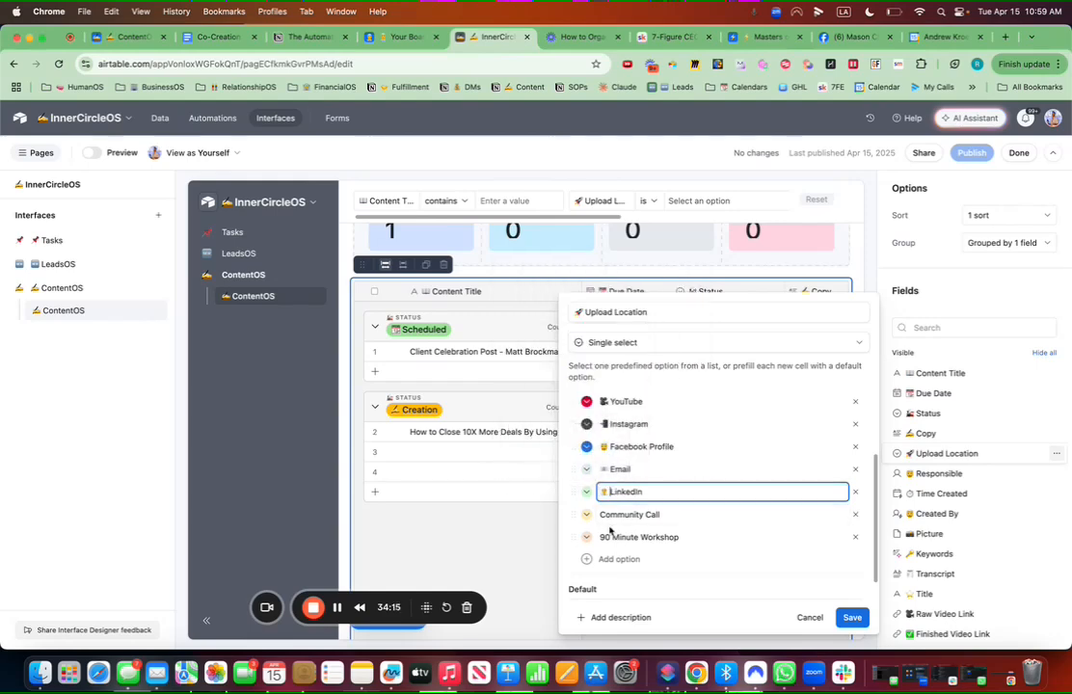
click(588, 496)
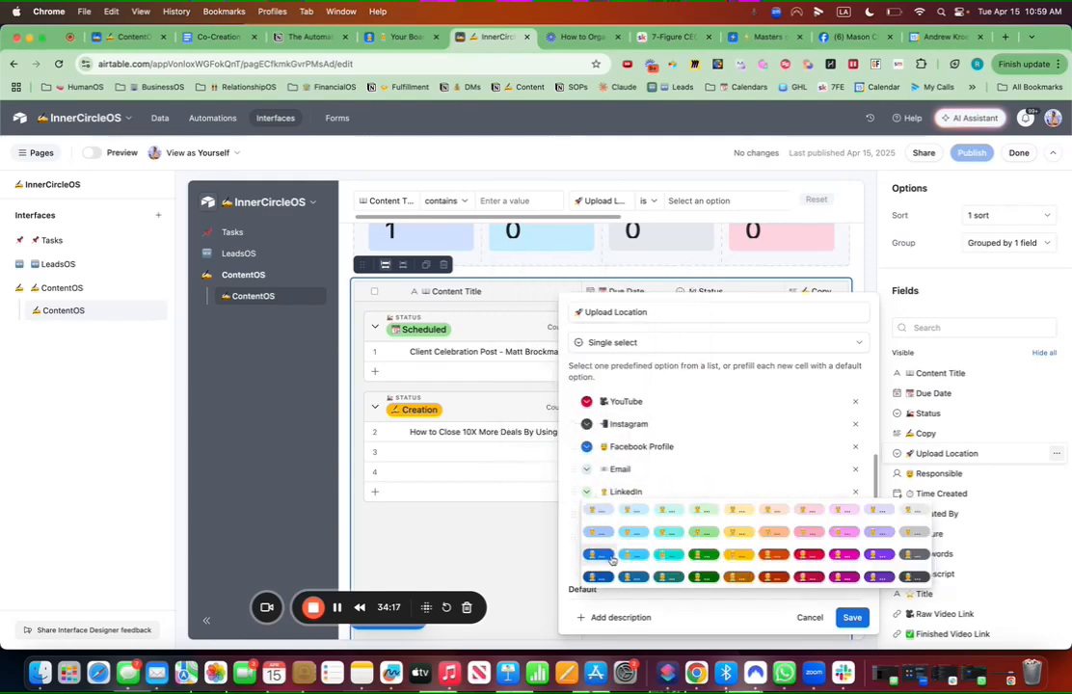
click(667, 554)
scroll(641, 540, down, 1)
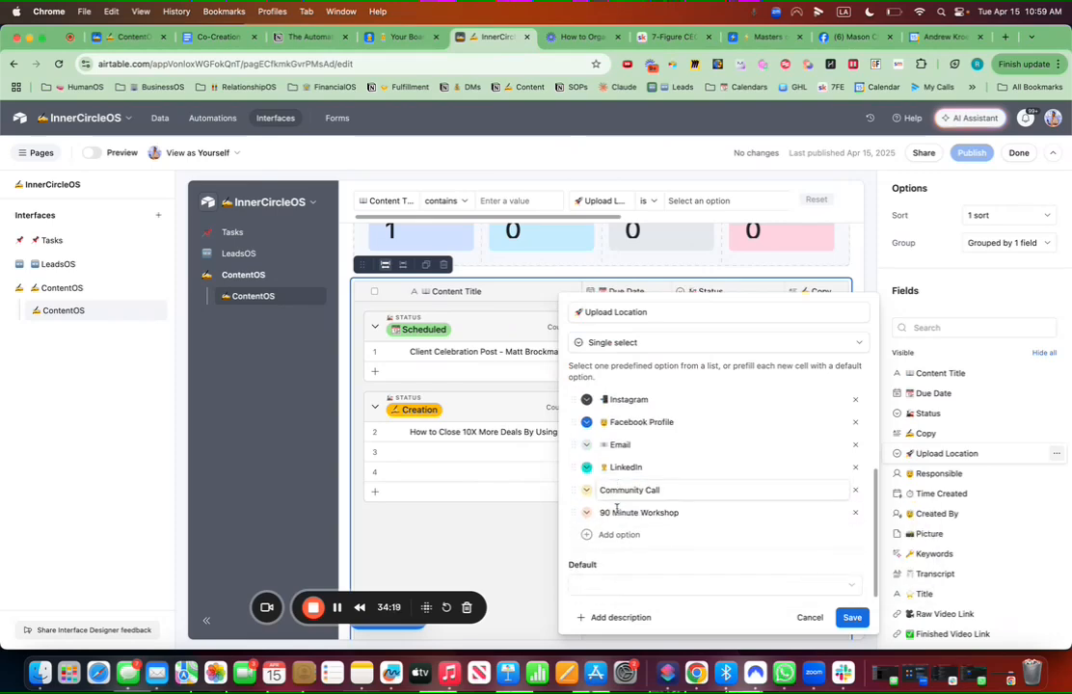
Step: Prefix the Community Call option with a family emoji and make it purple
click(601, 494)
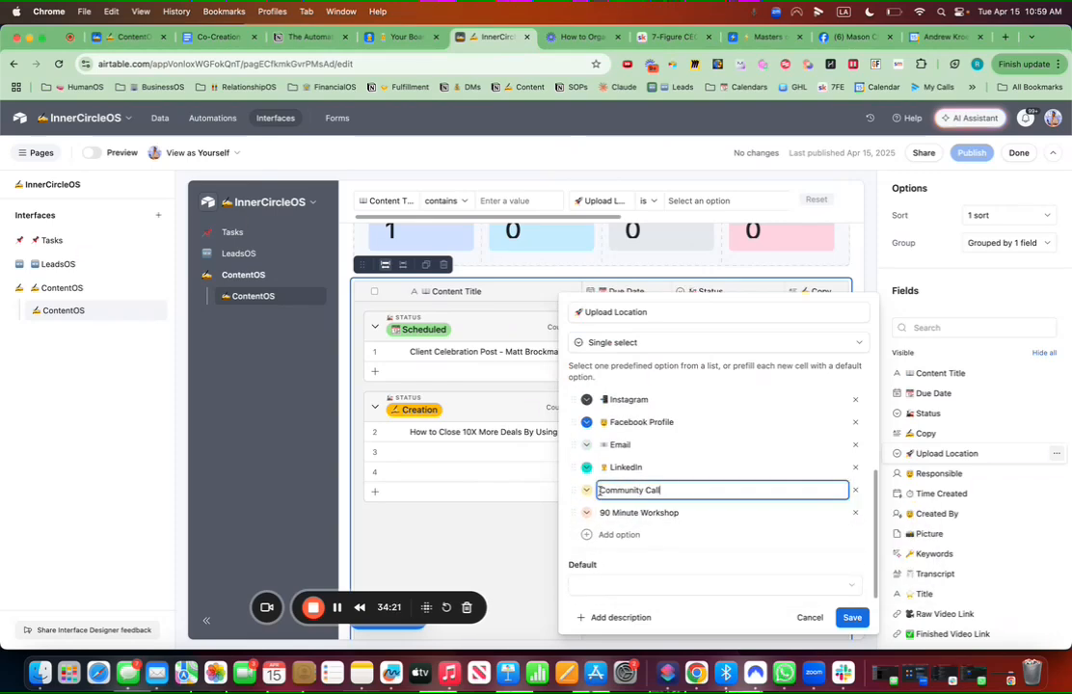
click(599, 492)
key(ctrl+super+space)
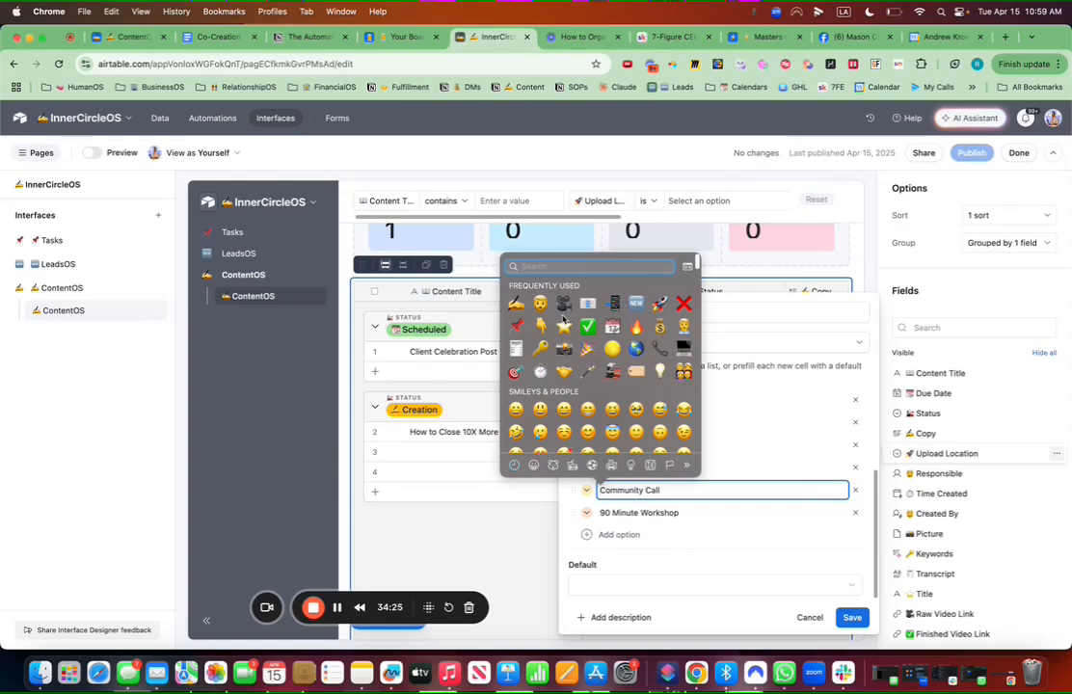
text(family)
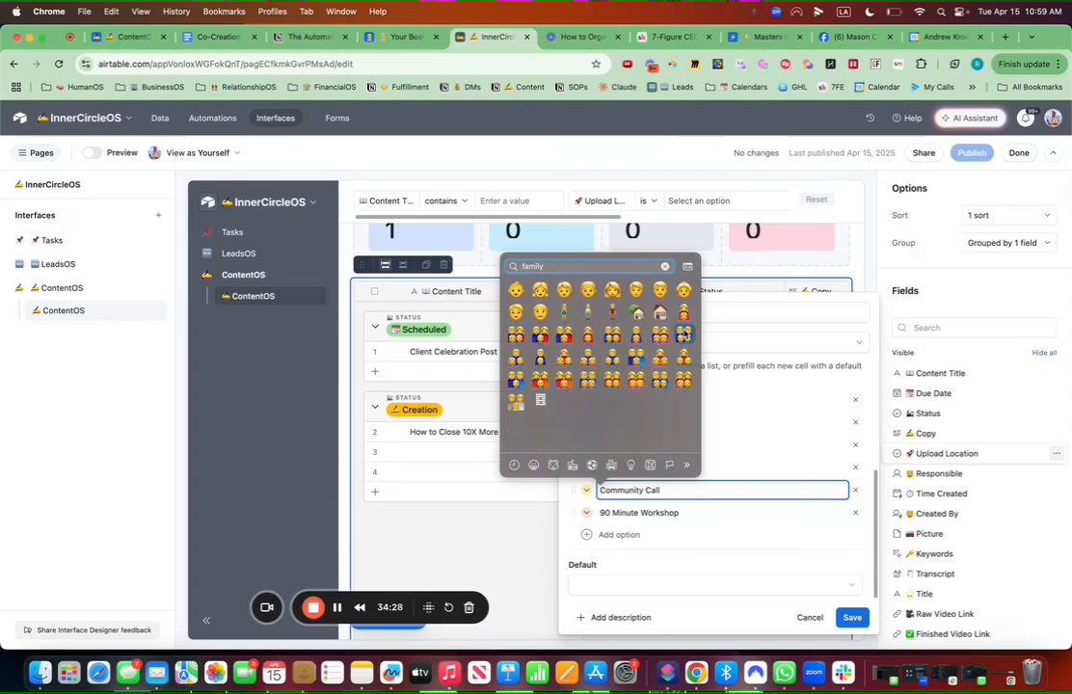
click(683, 334)
click(587, 490)
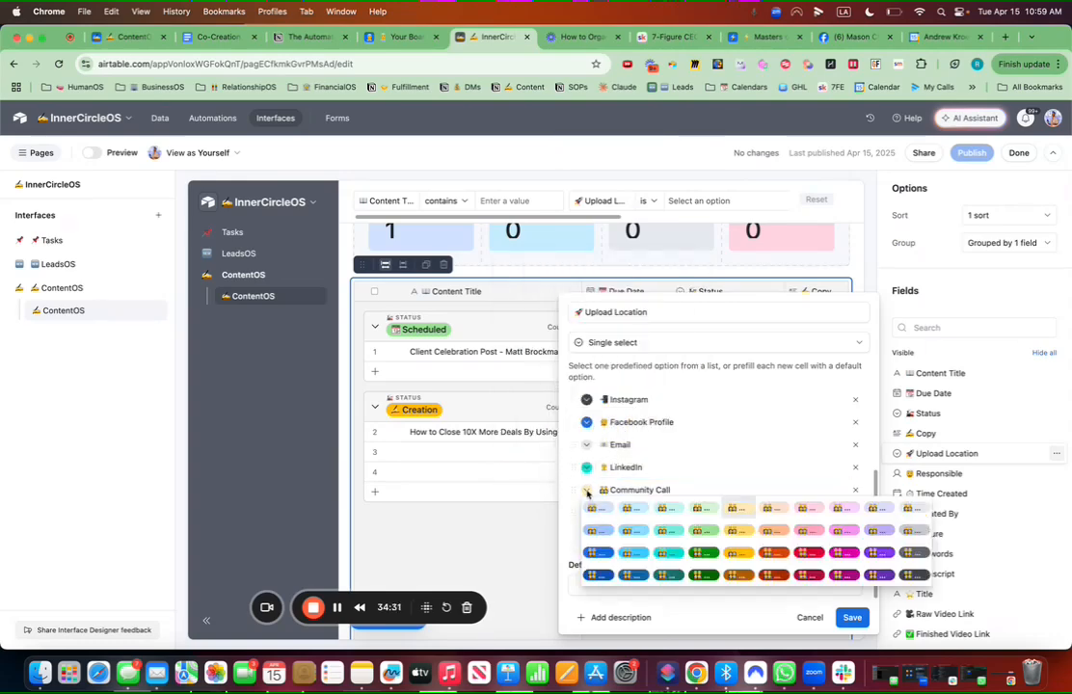
click(889, 554)
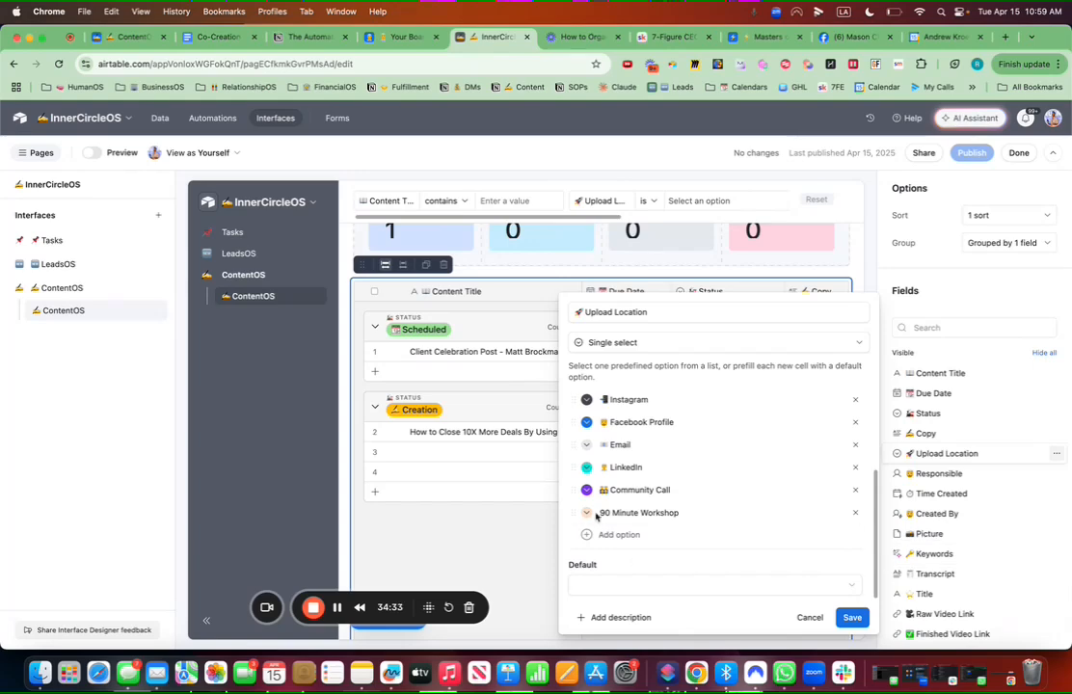
Step: Prefix 90 Minute Workshop with a handshake emoji and colour it dark orange
click(730, 511)
key(ctrl+super+space)
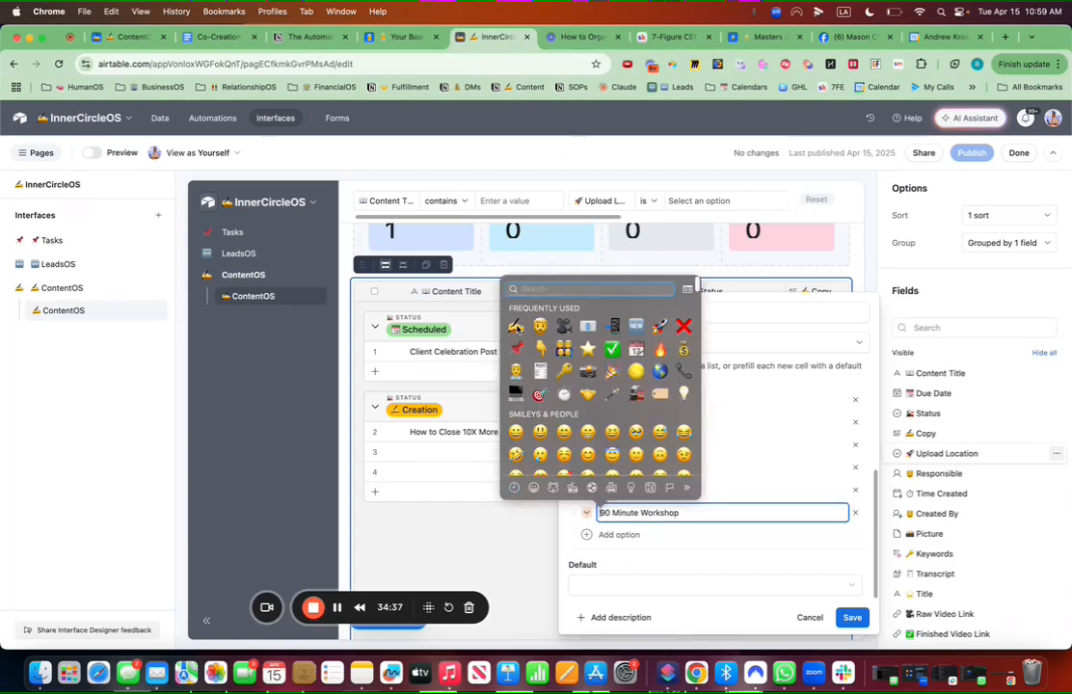
text(shaking)
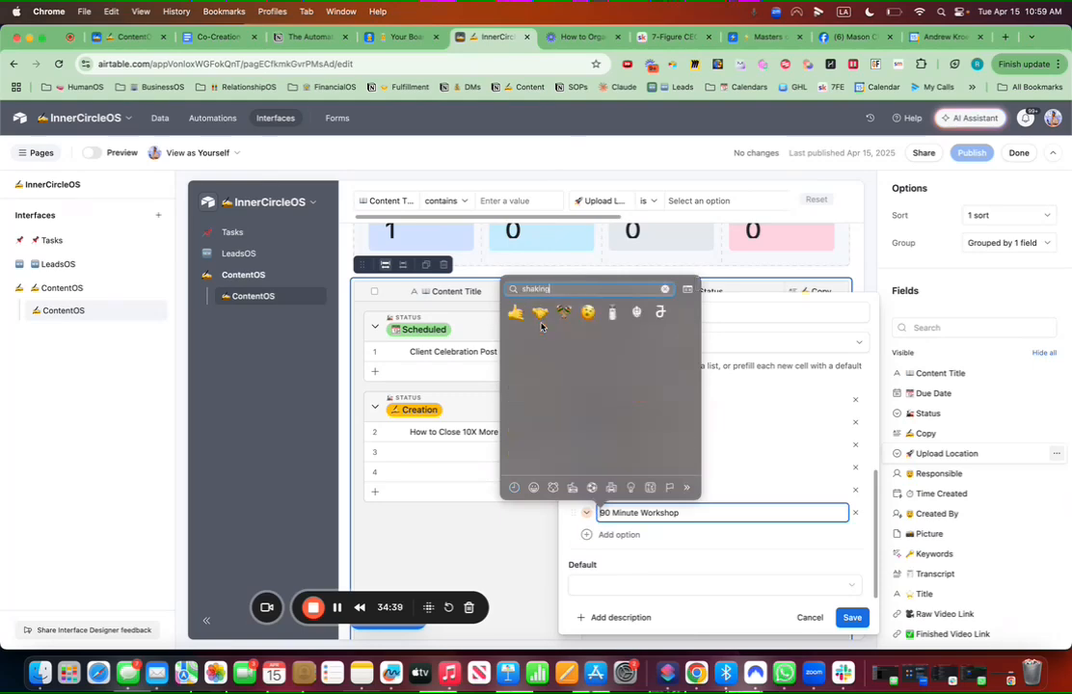
click(541, 312)
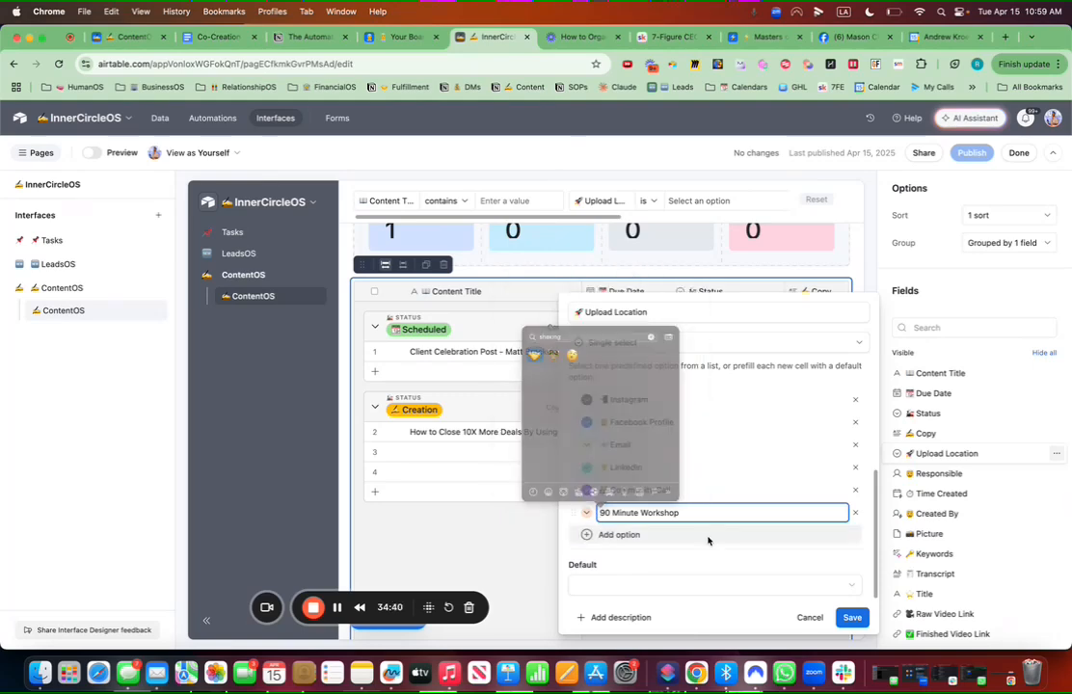
click(588, 513)
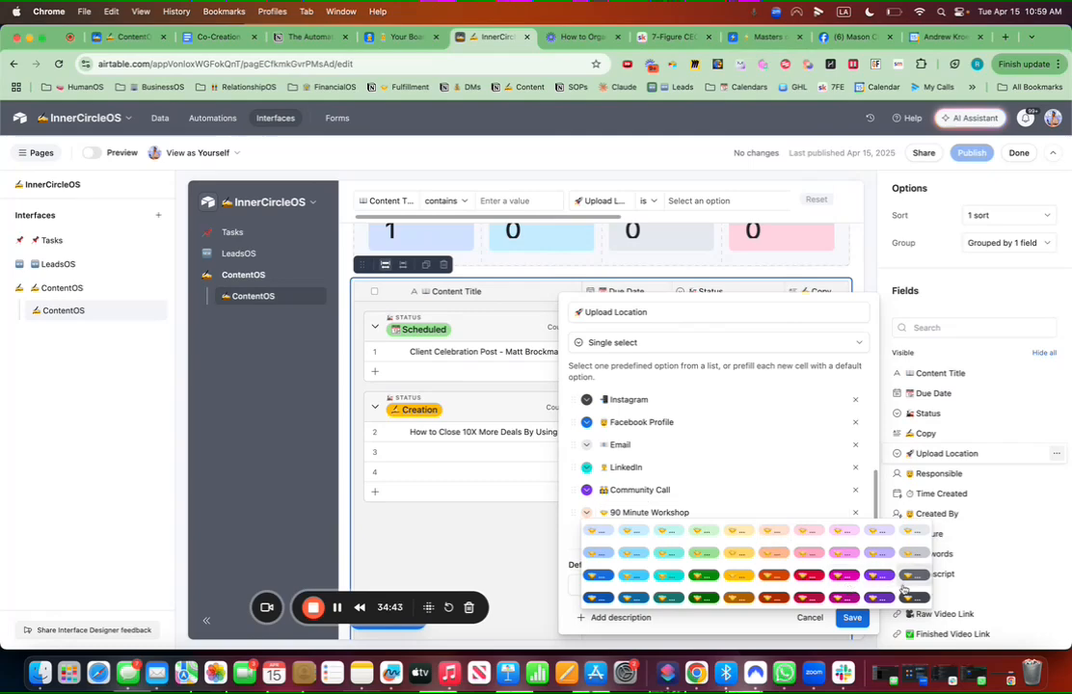
click(774, 577)
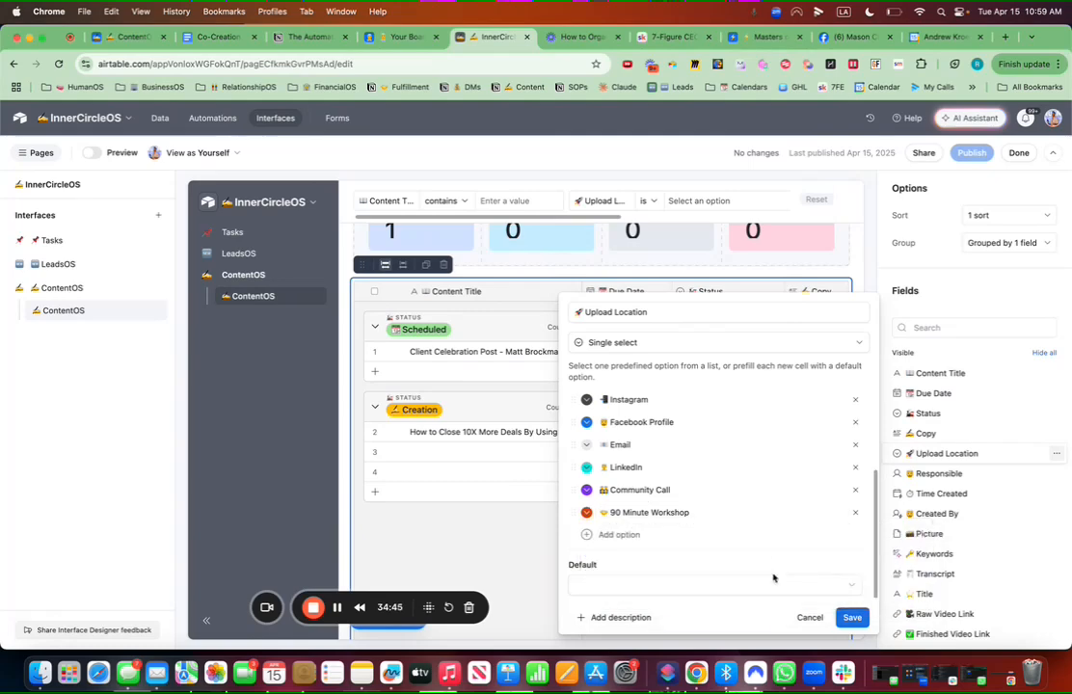
Step: Save and confirm the Upload Location field changes, then republish the ContentOS interface
click(852, 618)
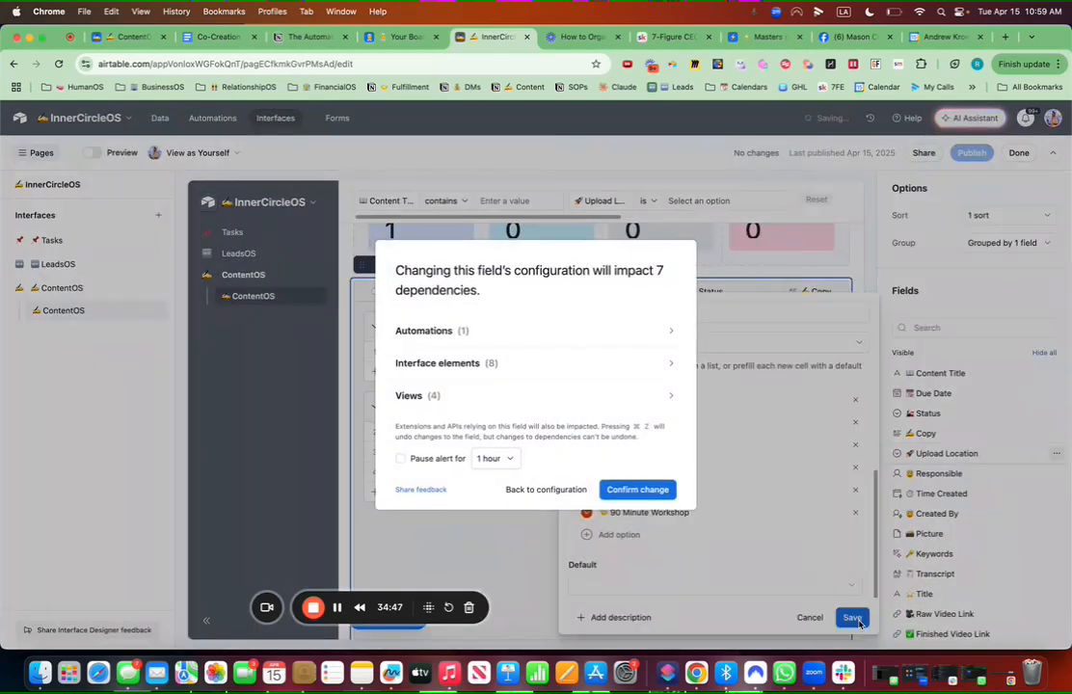
click(659, 490)
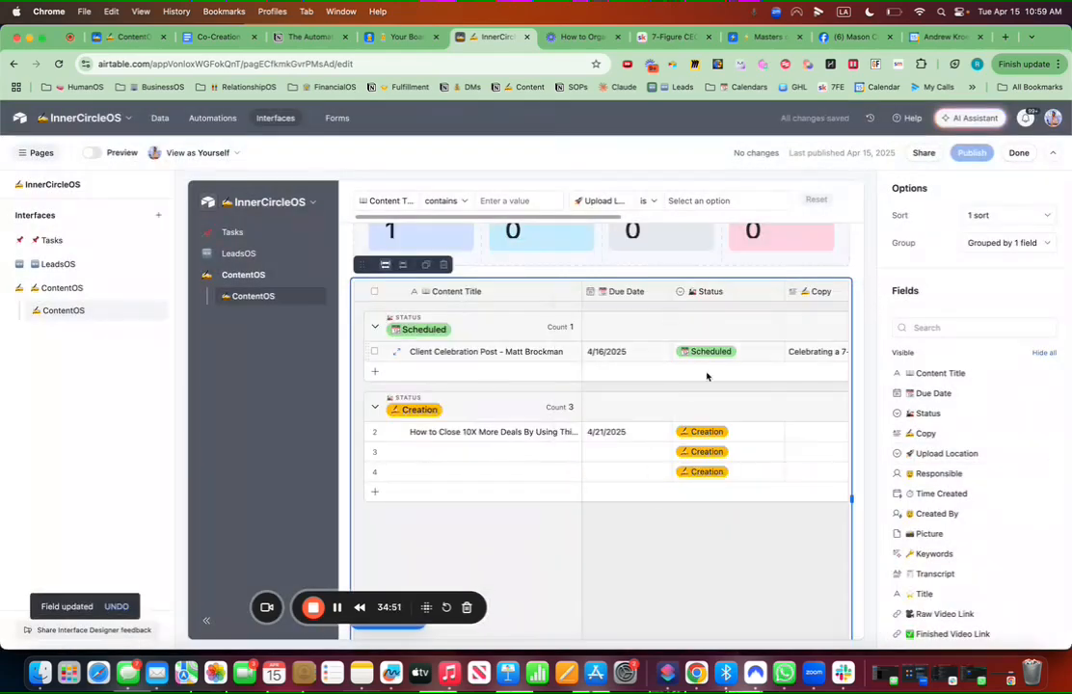
scroll(647, 403, up, 3)
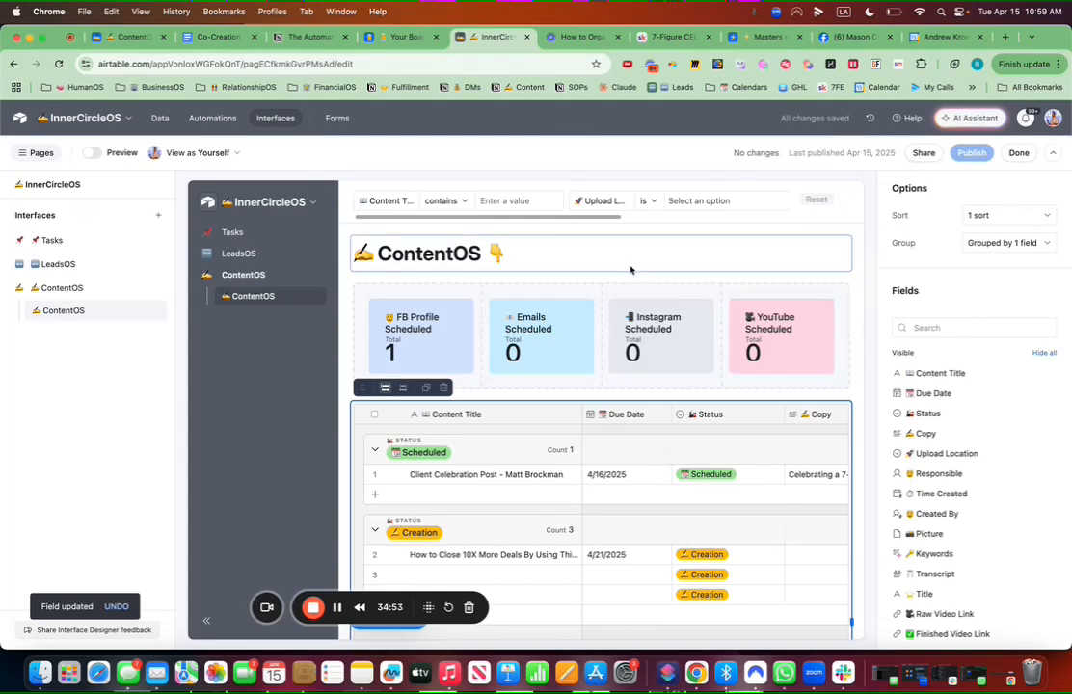
click(525, 256)
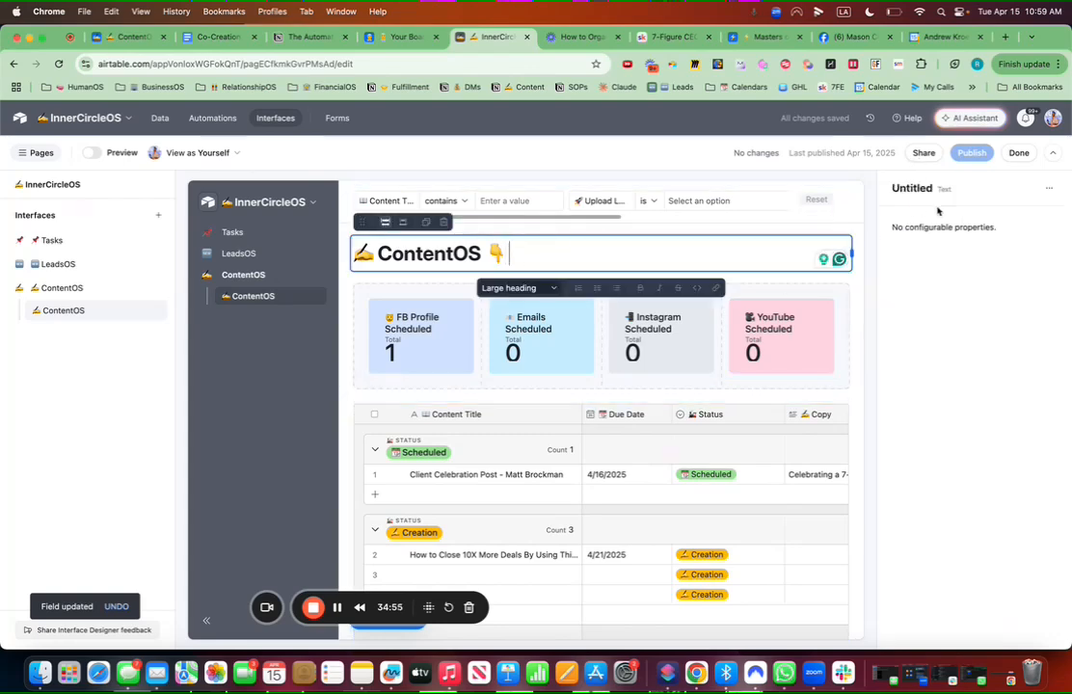
click(972, 154)
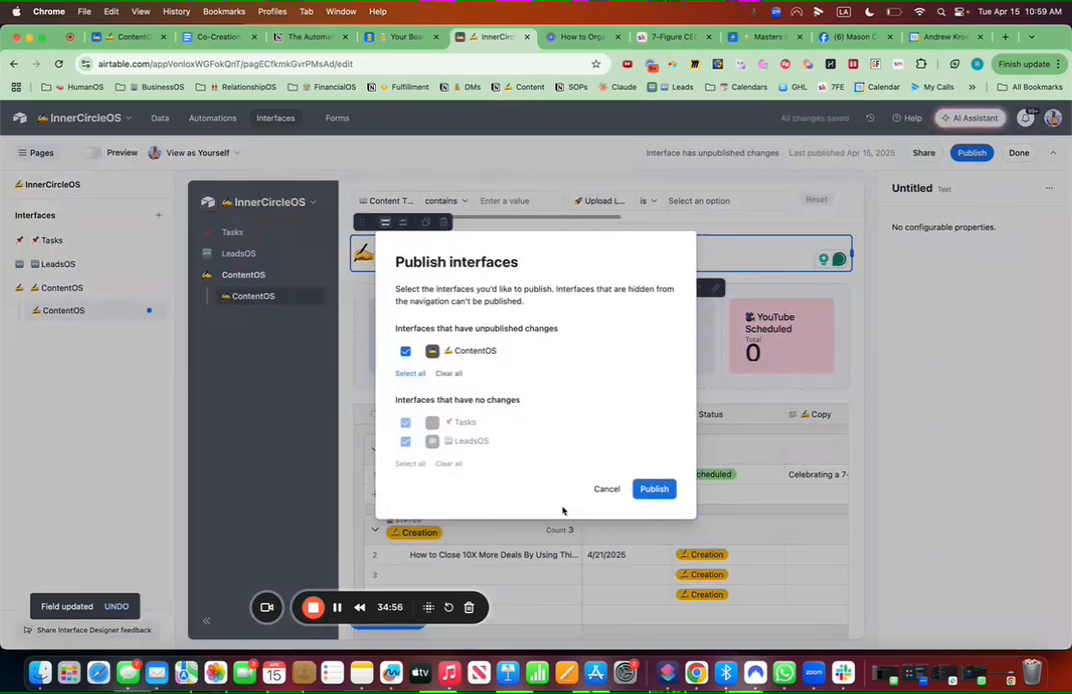
click(656, 489)
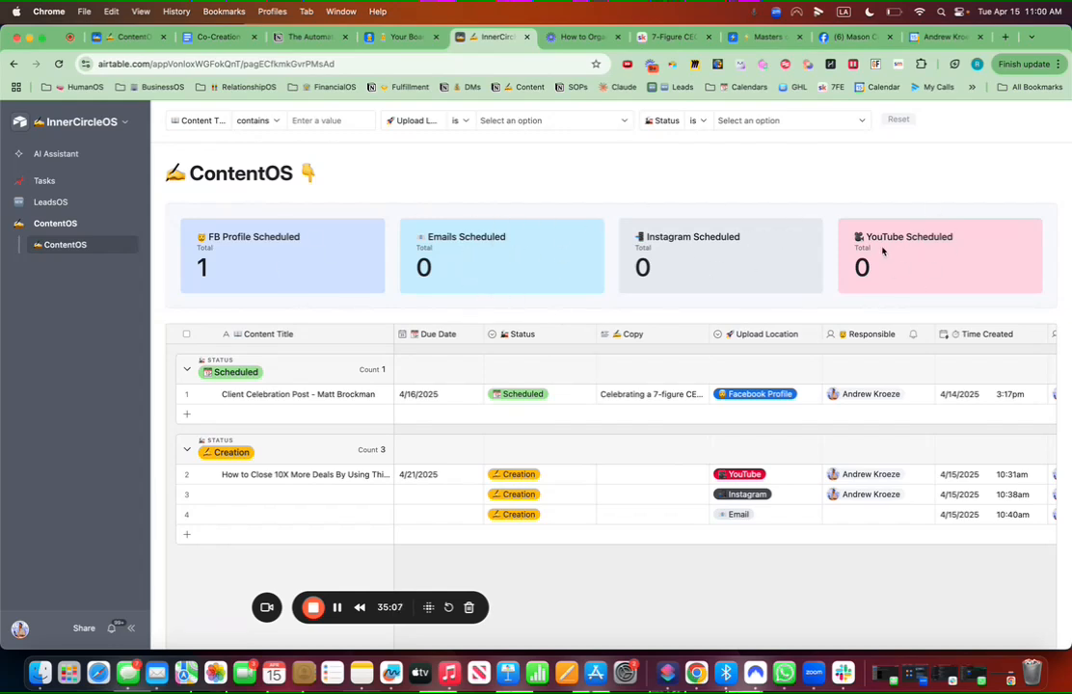
Step: Change the YouTube post's Status in row 2 to Scheduled on the published page
scroll(492, 249, down, 3)
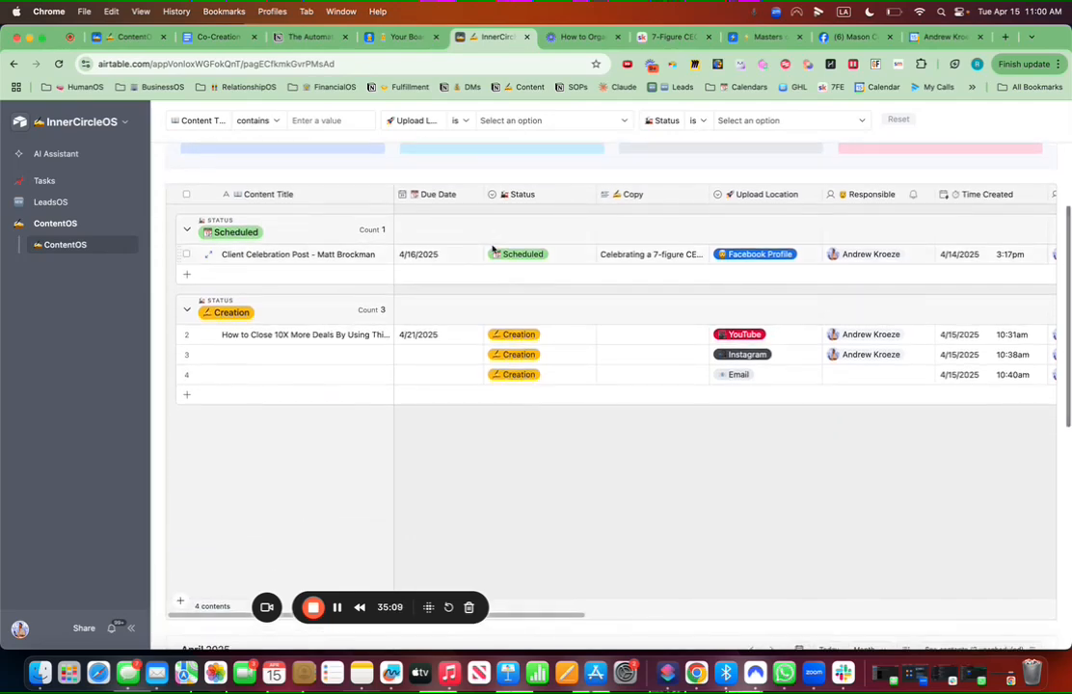
scroll(492, 251, up, 3)
click(527, 474)
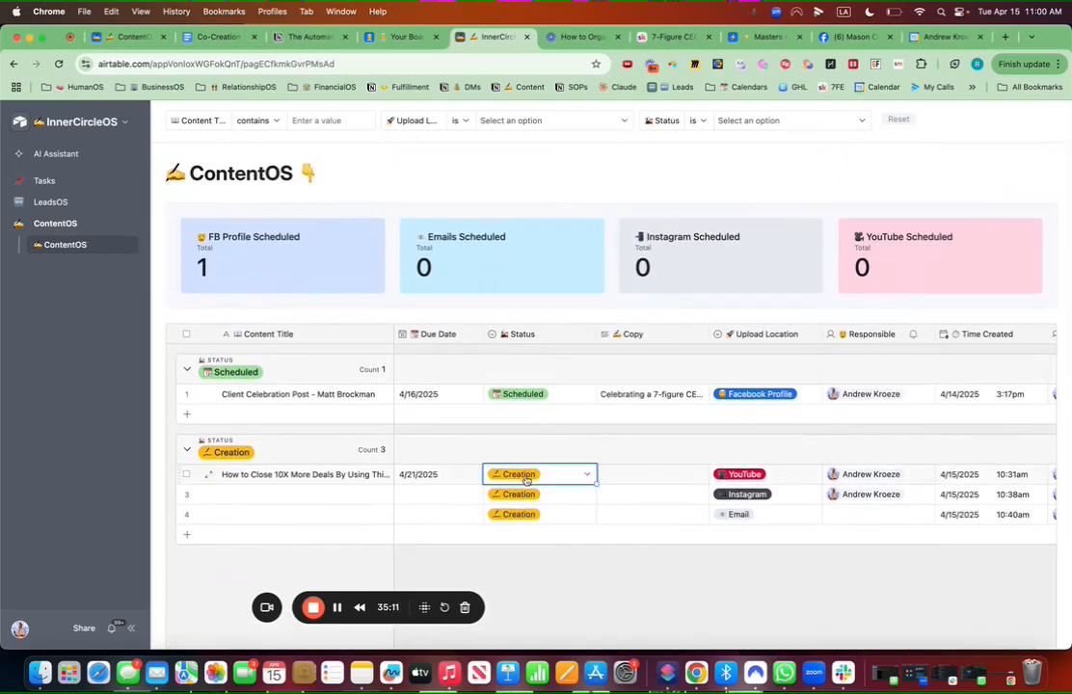
click(527, 473)
click(535, 560)
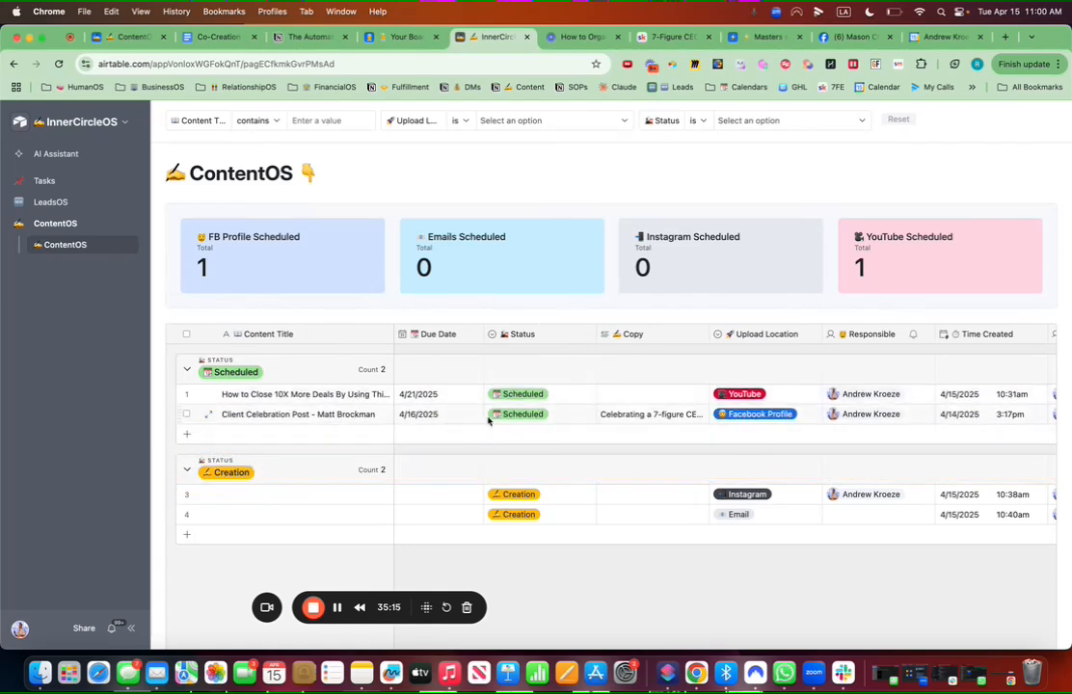
scroll(826, 270, down, 10)
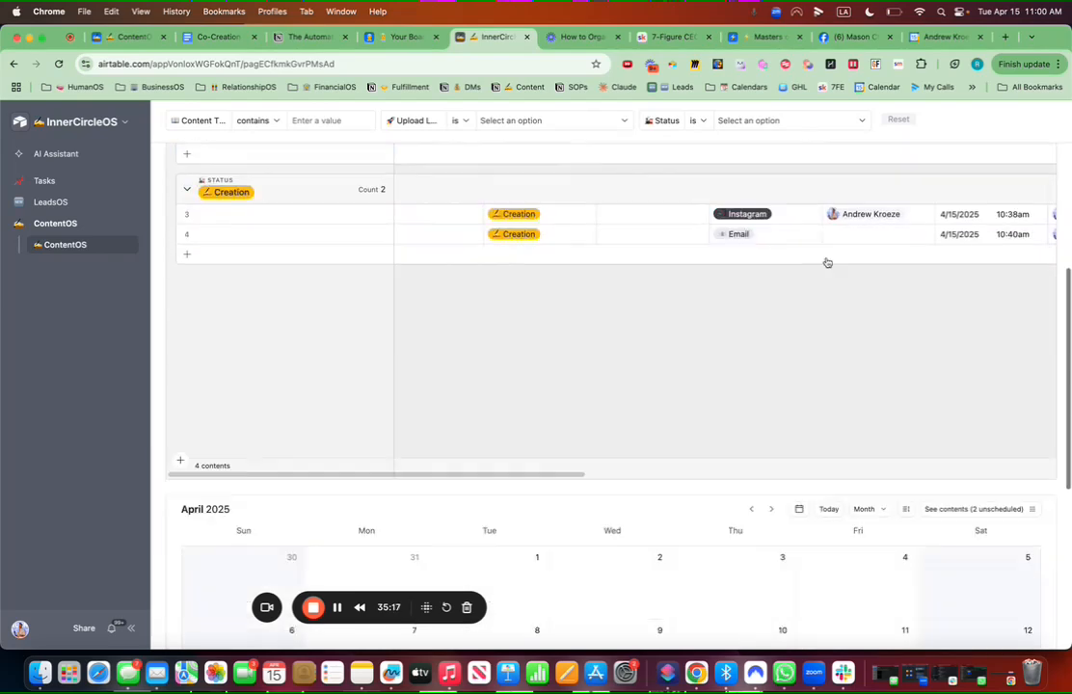
scroll(829, 289, up, 10)
scroll(825, 290, up, 2)
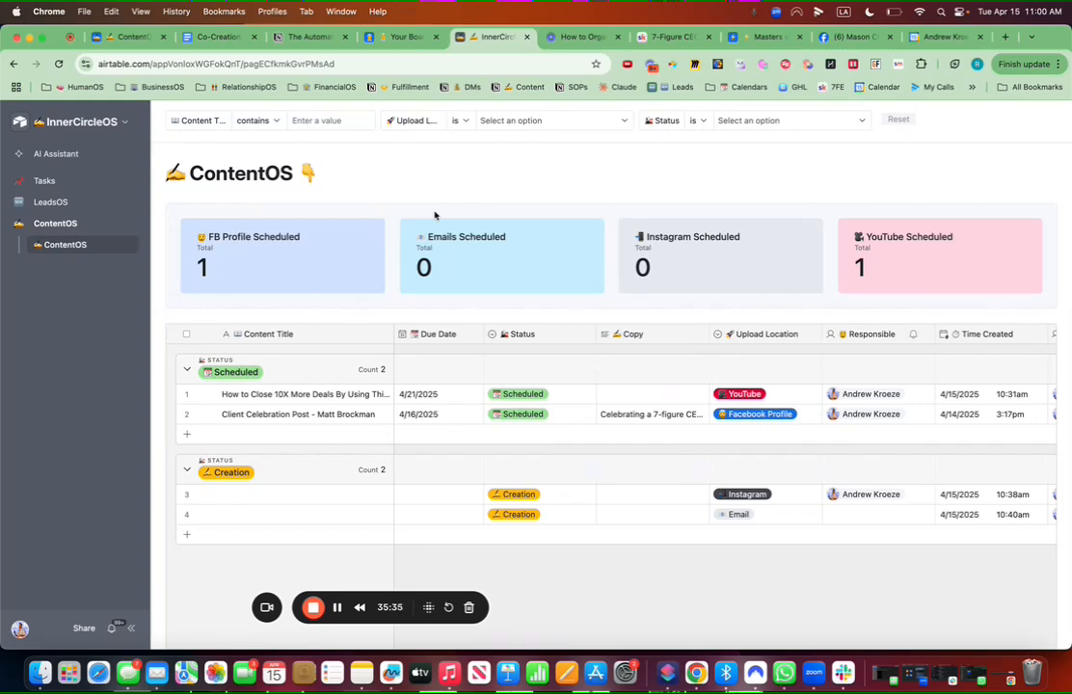
Step: Try the Content Title filter with 'client', then clear it again
click(320, 121)
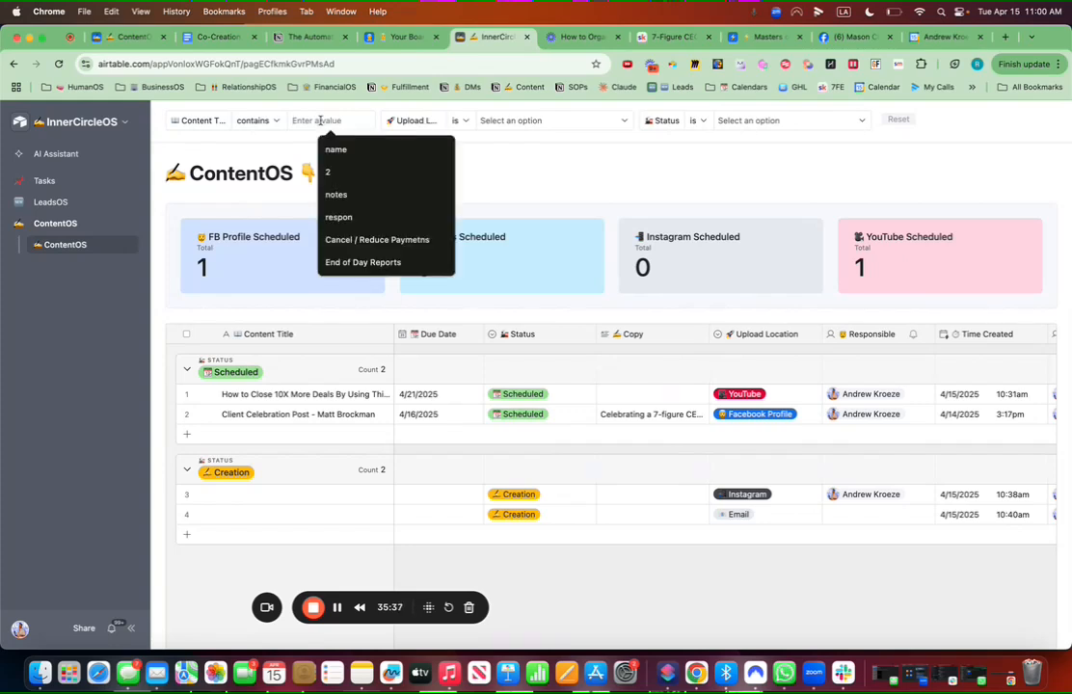
text(client)
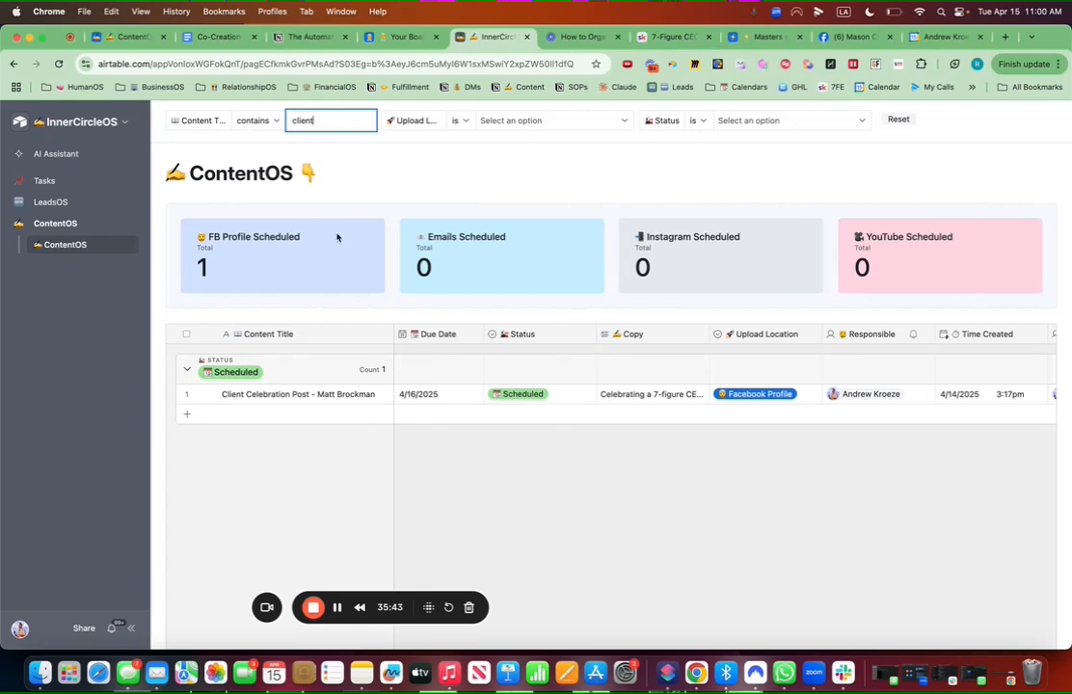
drag(319, 121, 297, 122)
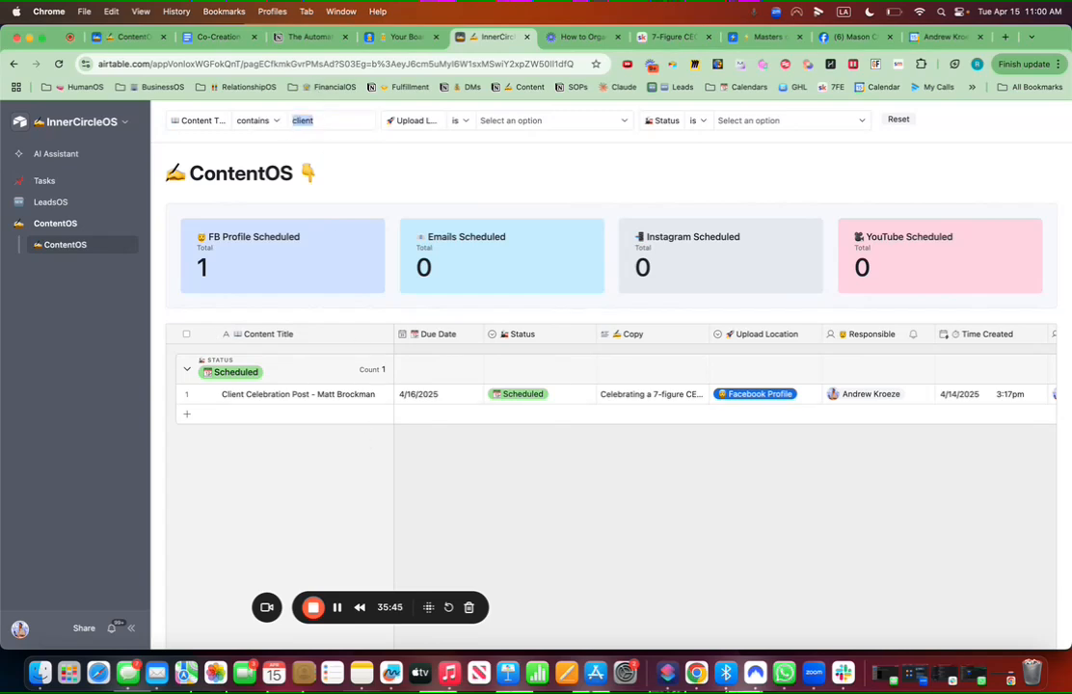
key(BackSpace)
Step: Filter the Upload Location to Facebook Profile and check the calendar below
click(531, 123)
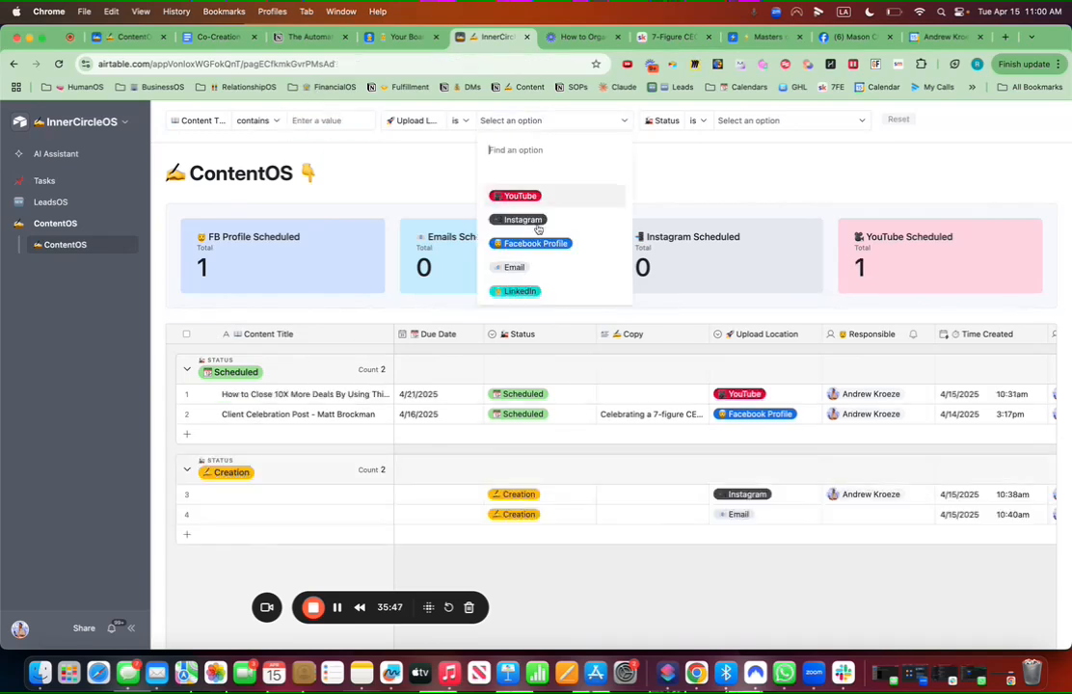
click(536, 243)
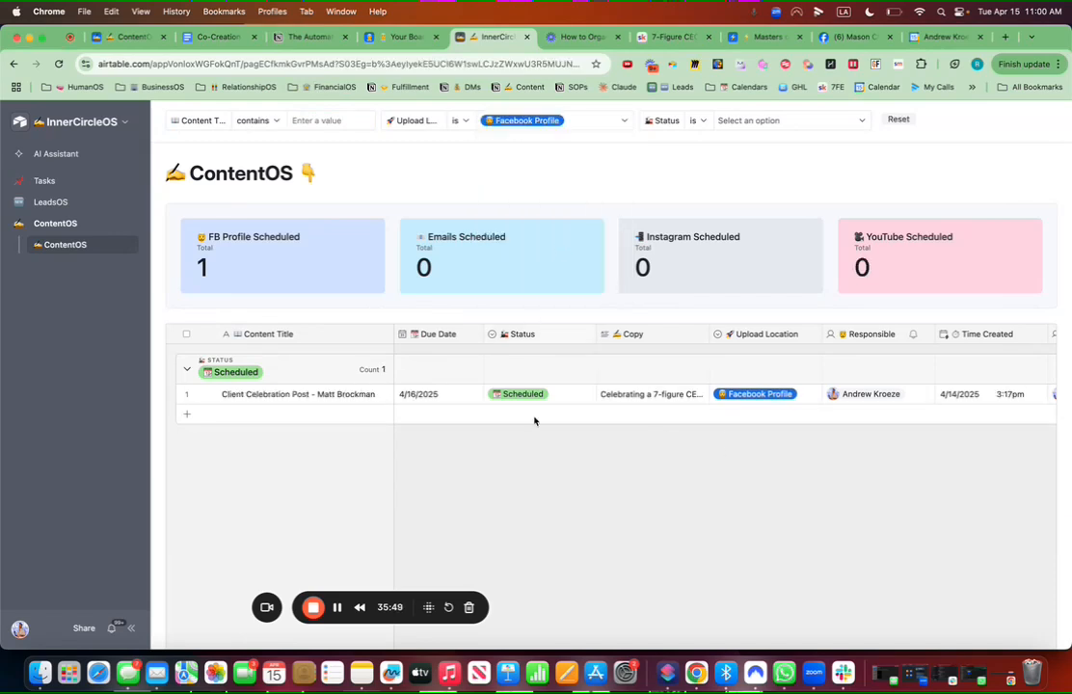
scroll(538, 482, down, 3)
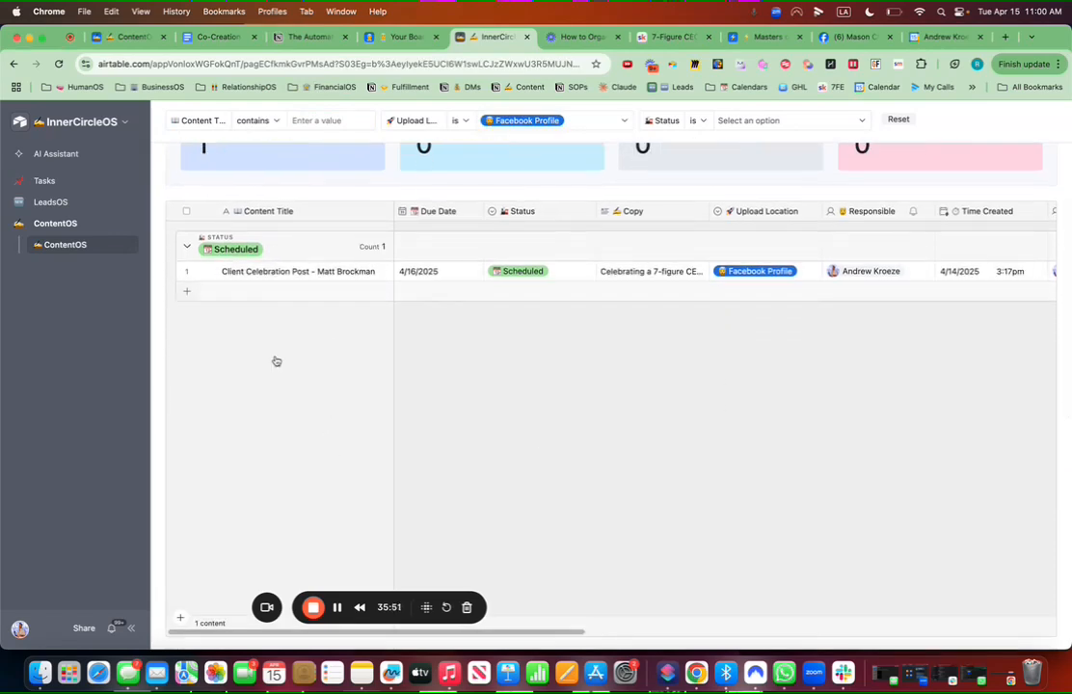
scroll(545, 411, down, 10)
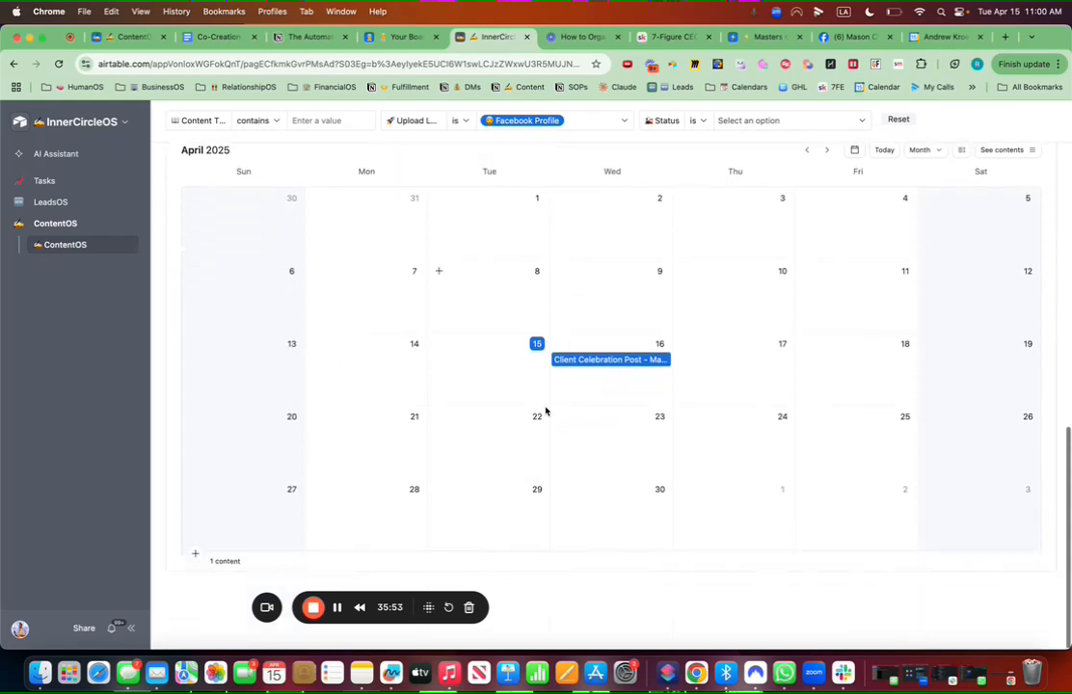
scroll(591, 284, up, 10)
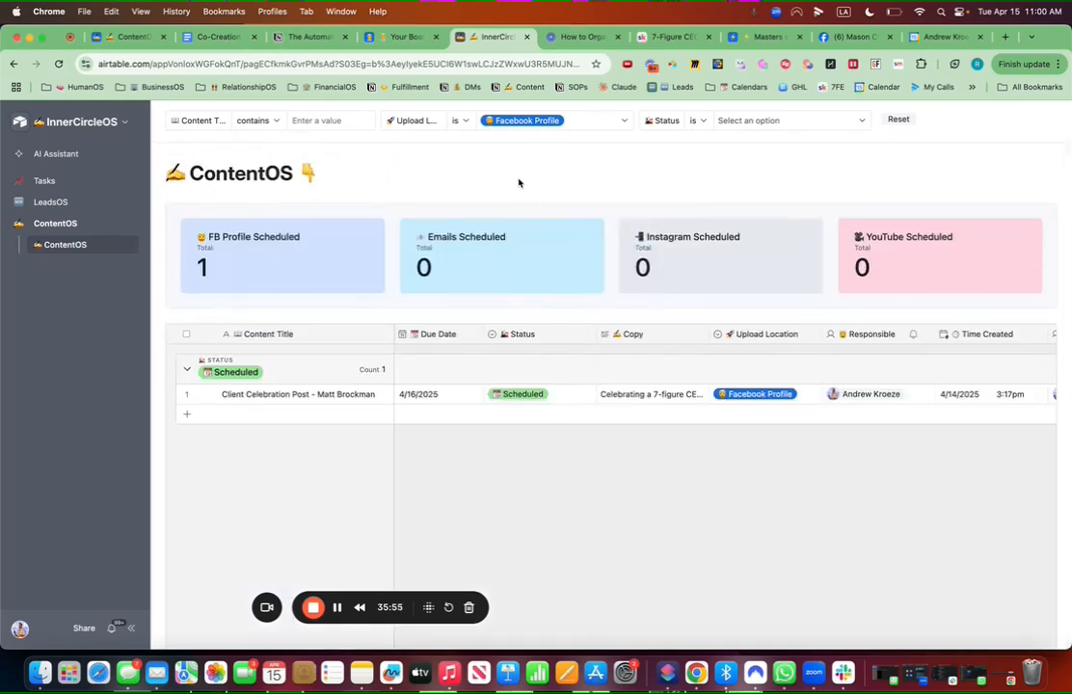